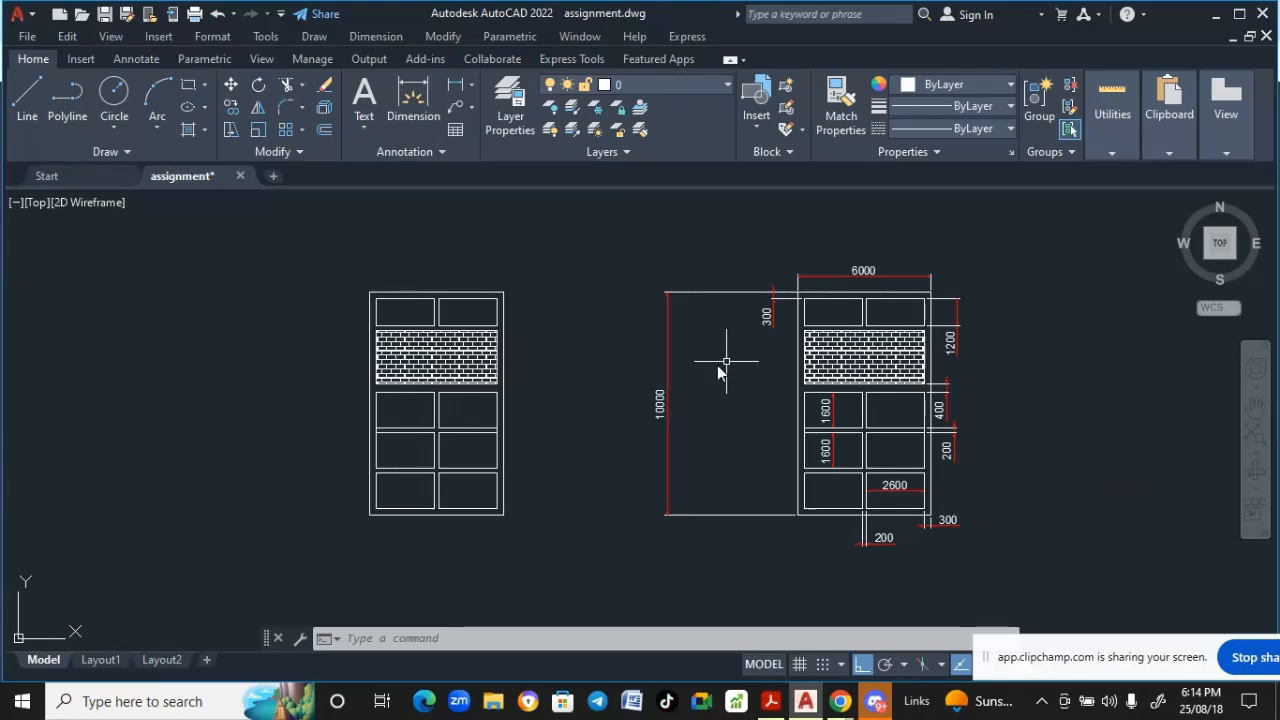
- Examine the building elevation drawing and its dimensioned copy
{"action": "middle_click_drag", "start_coordinate": [680, 381], "coordinate": [679, 372]}
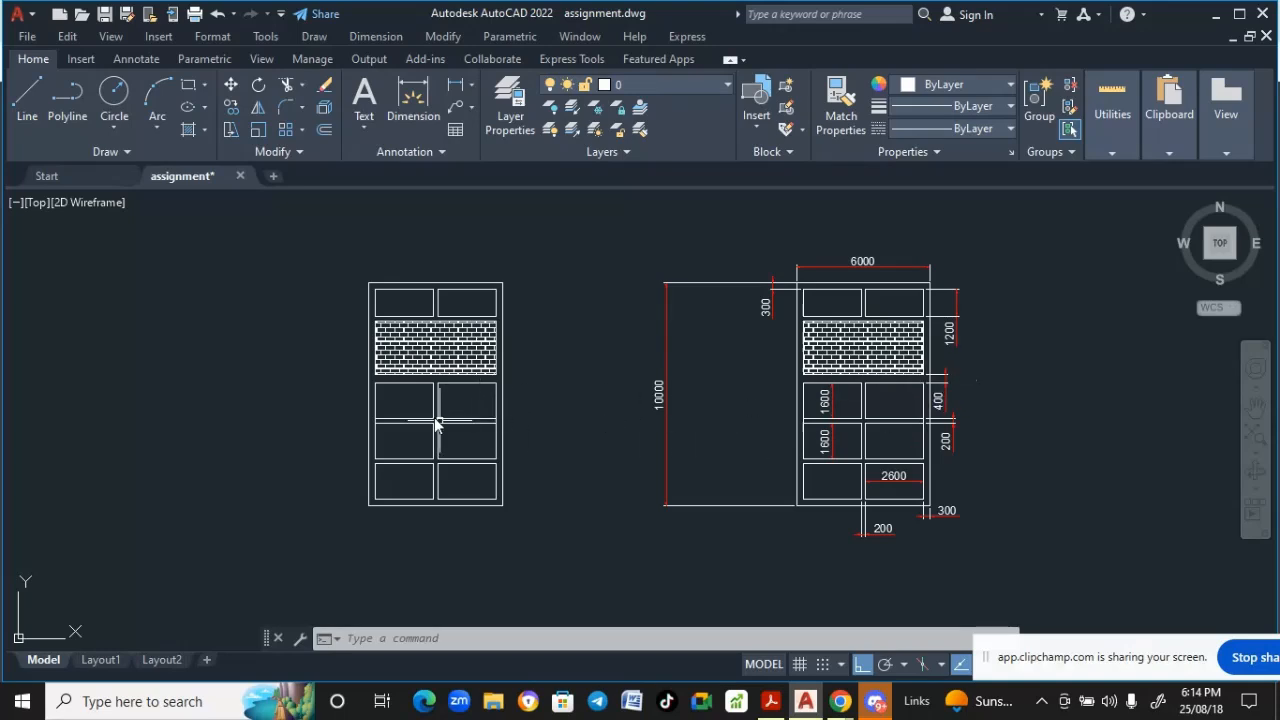
{"action": "scroll", "coordinate": [494, 365], "scroll_direction": "up", "scroll_amount": 4}
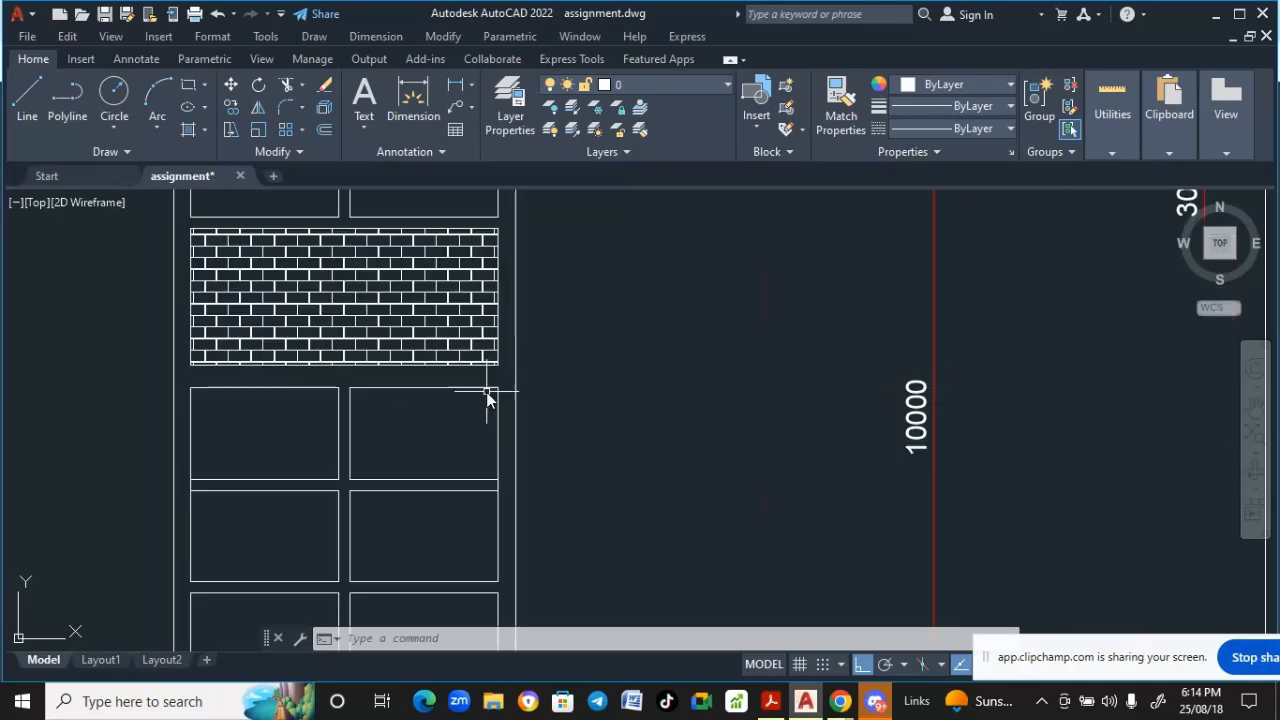
{"action": "scroll", "coordinate": [487, 397], "scroll_direction": "down", "scroll_amount": 4}
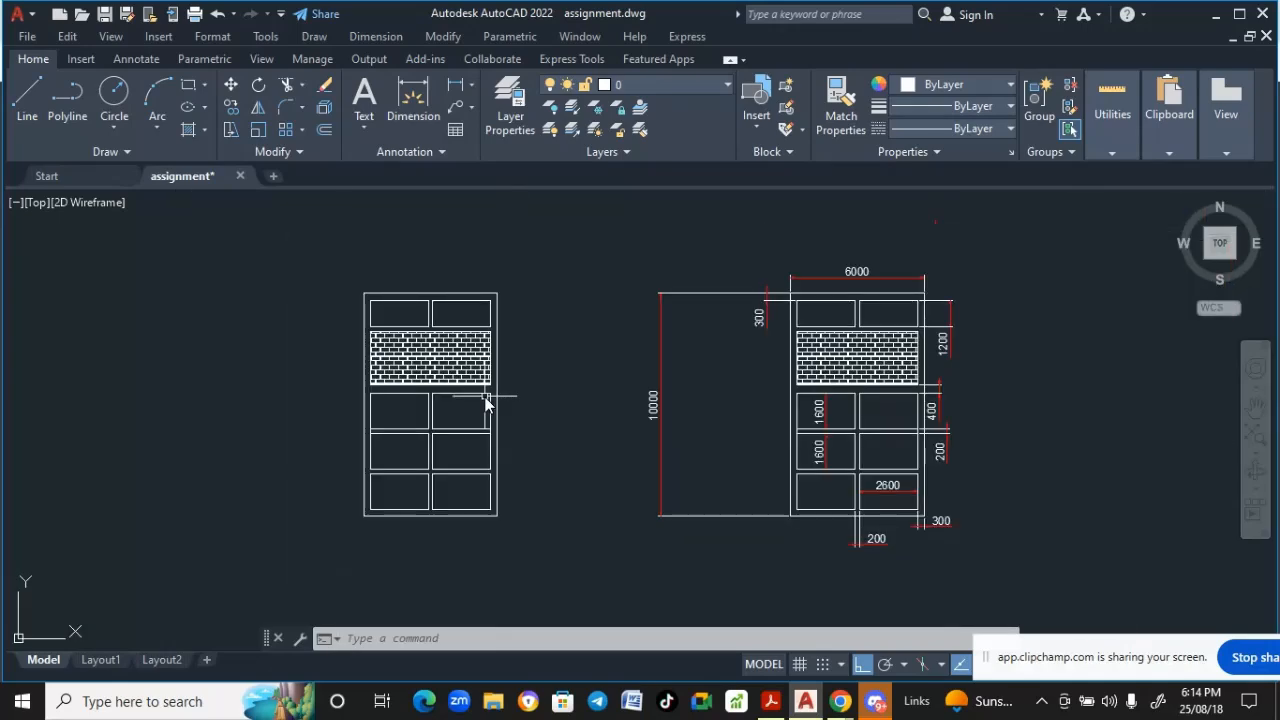
{"action": "scroll", "coordinate": [487, 314], "scroll_direction": "up", "scroll_amount": 2}
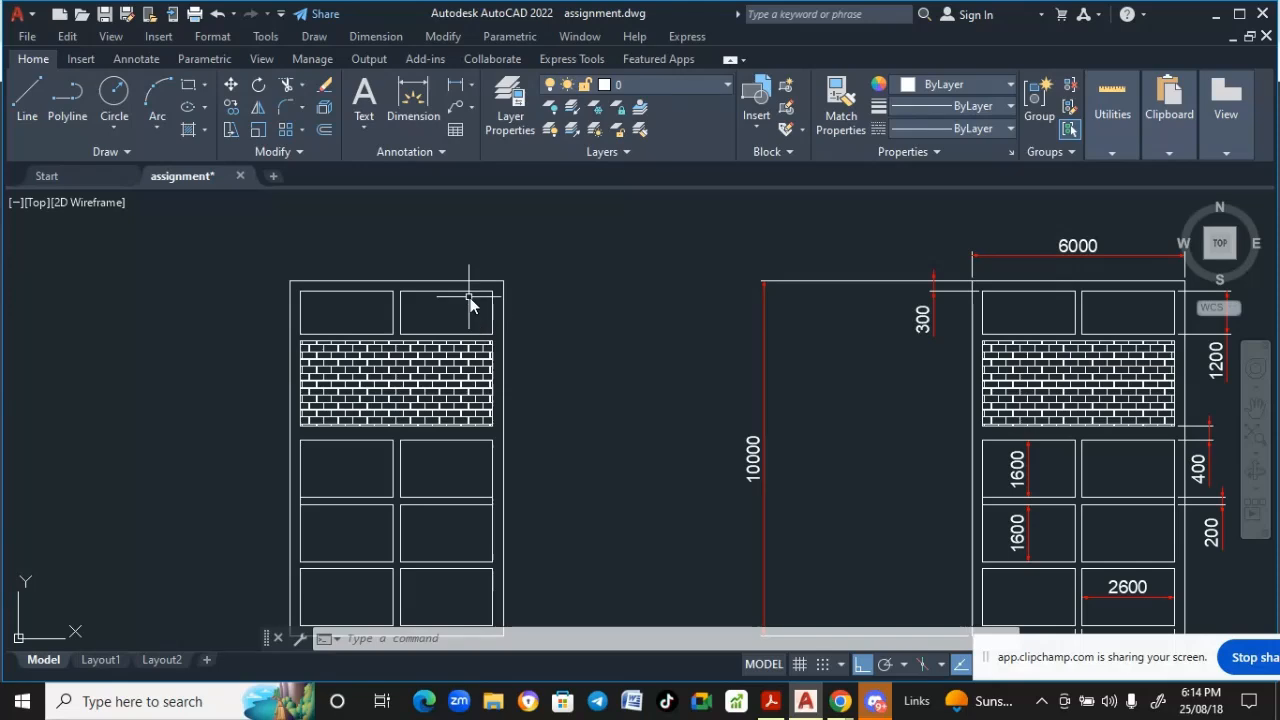
{"action": "scroll", "coordinate": [520, 336], "scroll_direction": "down", "scroll_amount": 2}
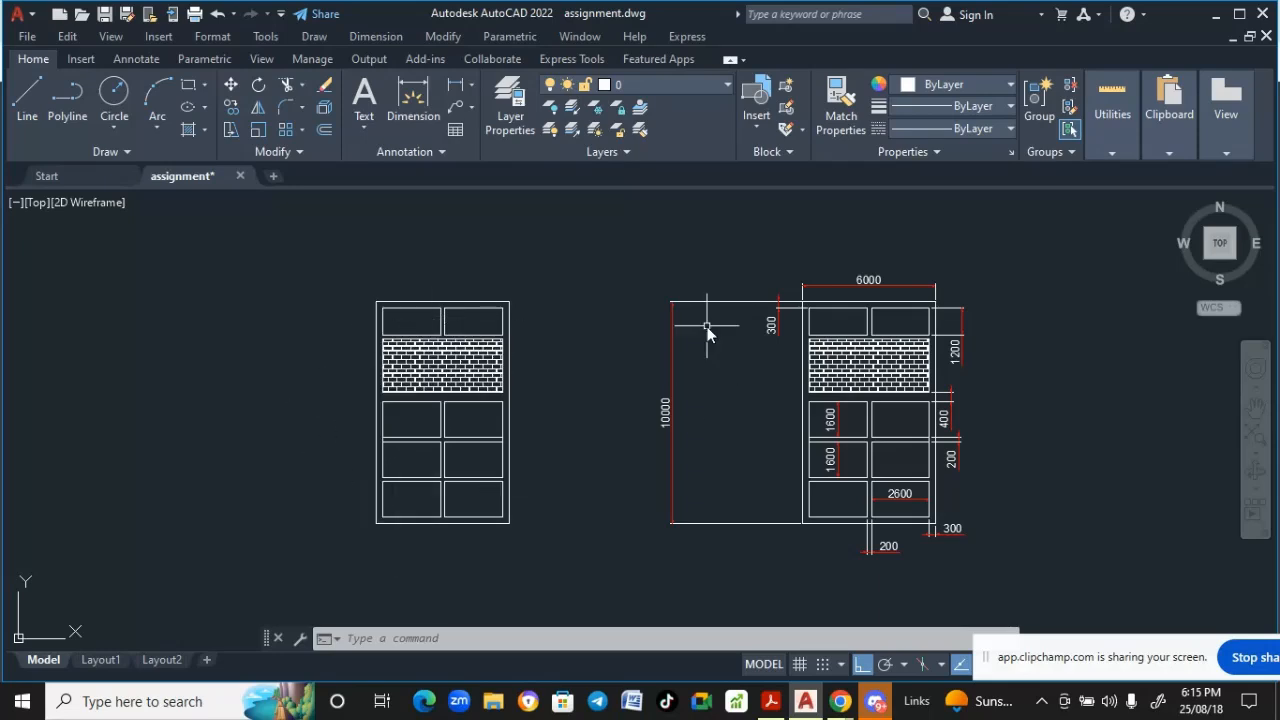
{"action": "scroll", "coordinate": [393, 412], "scroll_direction": "down", "scroll_amount": 5}
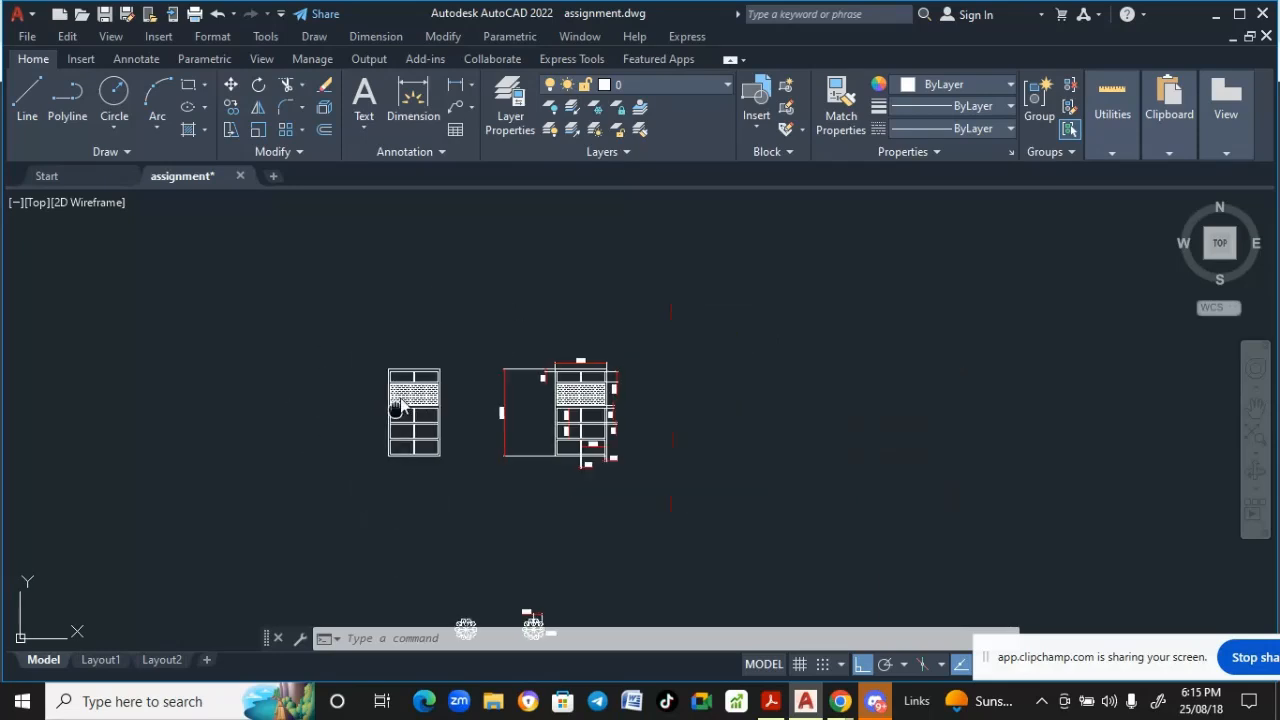
- Examine the circular flower pattern and its dimensioned copy
{"action": "middle_click_drag", "start_coordinate": [398, 411], "coordinate": [451, 254]}
{"action": "scroll", "coordinate": [514, 494], "scroll_direction": "up", "scroll_amount": 5}
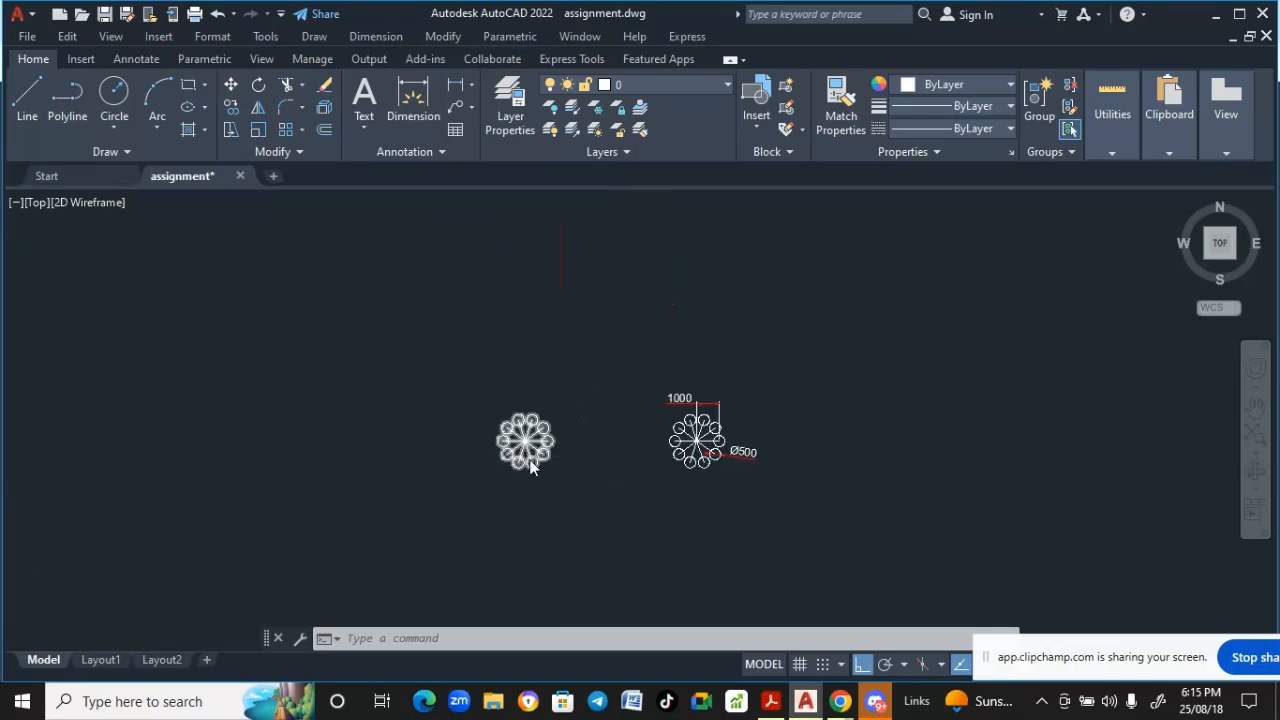
{"action": "scroll", "coordinate": [531, 456], "scroll_direction": "up", "scroll_amount": 3}
{"action": "scroll", "coordinate": [541, 460], "scroll_direction": "up", "scroll_amount": 2}
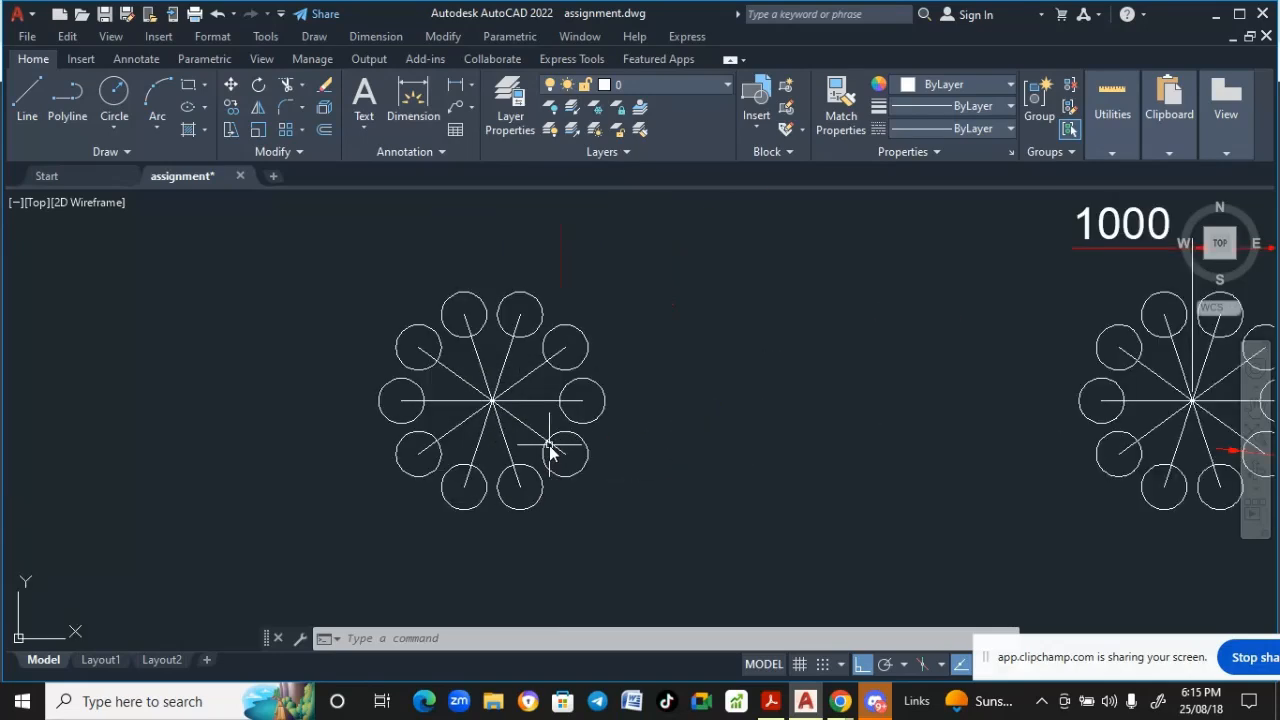
{"action": "scroll", "coordinate": [549, 452], "scroll_direction": "up", "scroll_amount": 2}
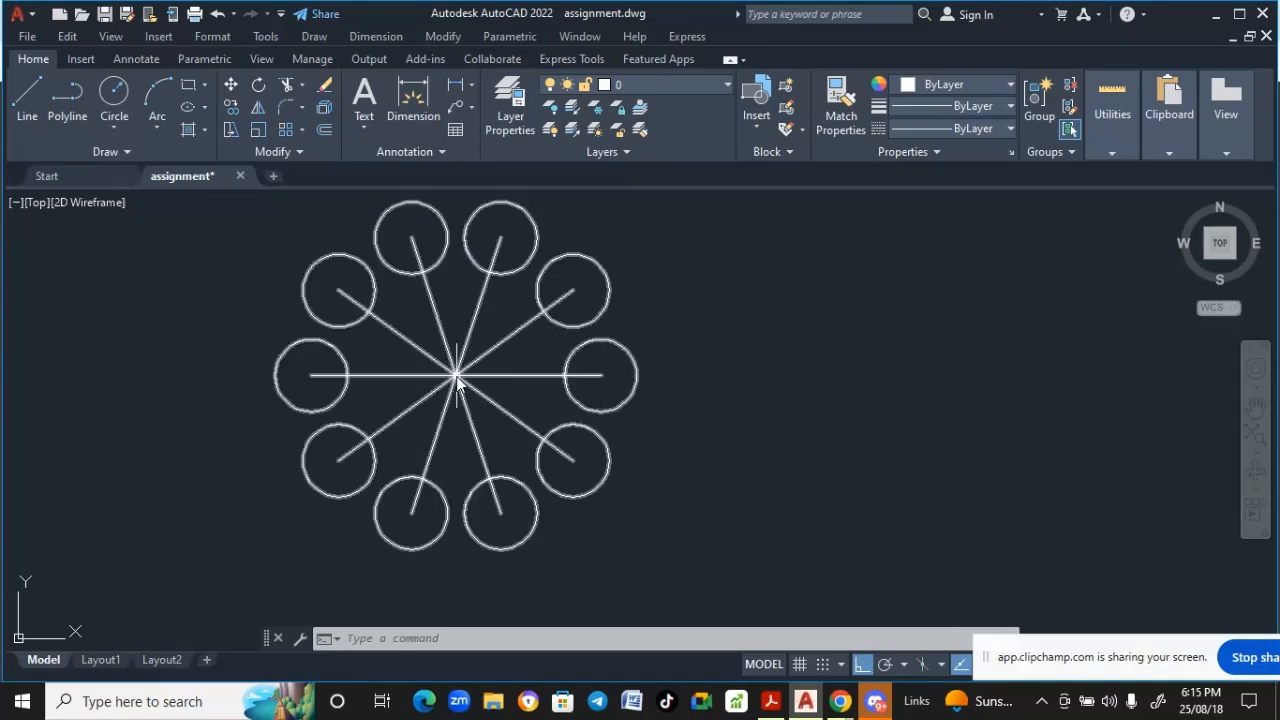
{"action": "scroll", "coordinate": [583, 377], "scroll_direction": "down", "scroll_amount": 4}
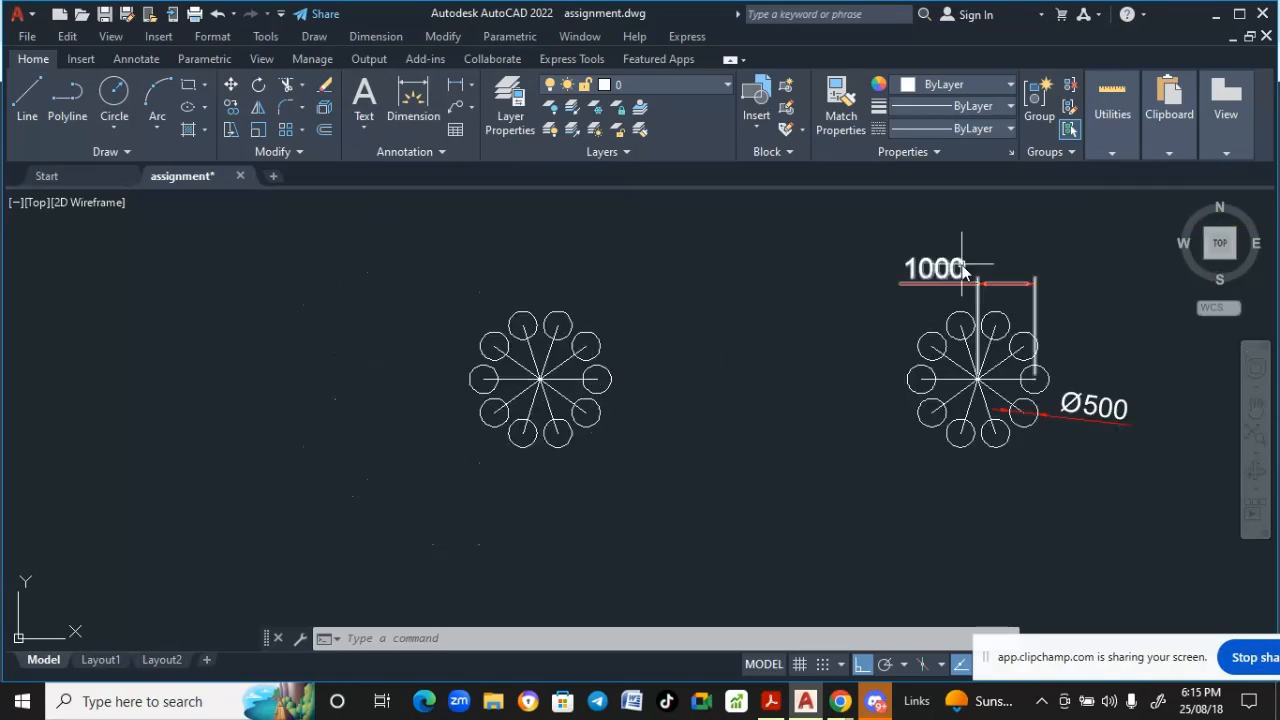
{"action": "scroll", "coordinate": [590, 425], "scroll_direction": "up", "scroll_amount": 2}
{"action": "scroll", "coordinate": [585, 403], "scroll_direction": "down", "scroll_amount": 2}
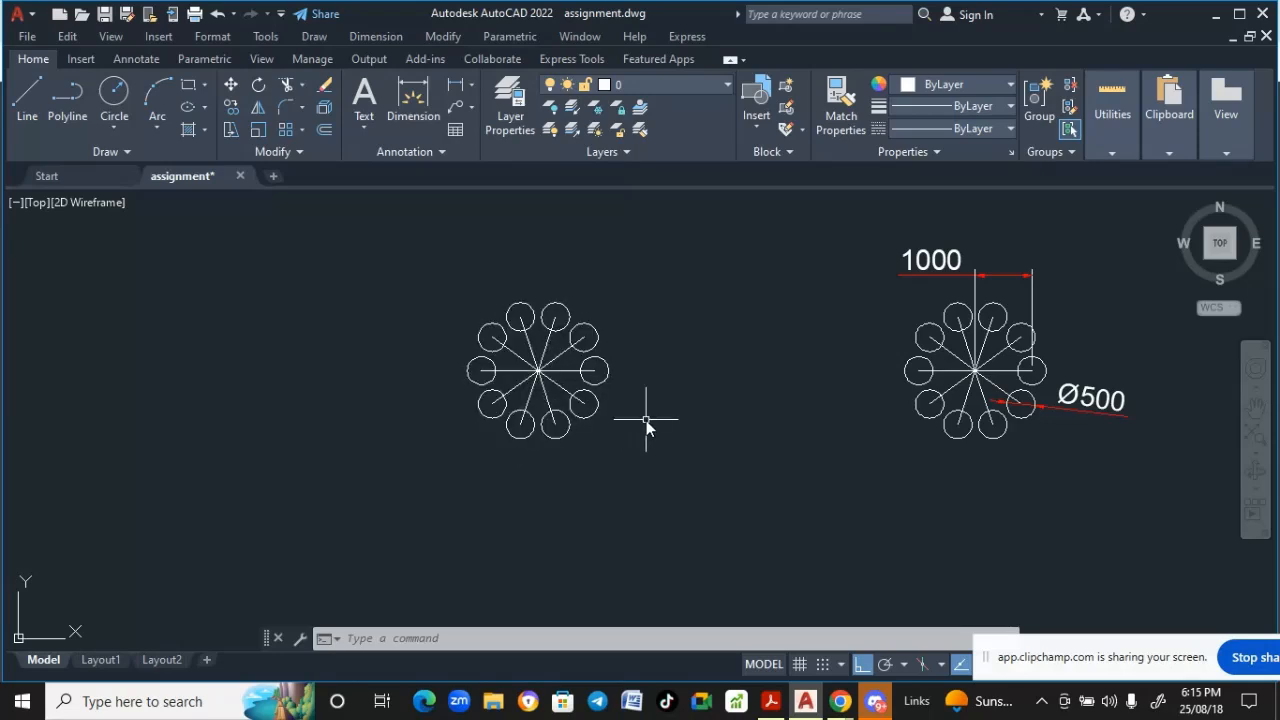
{"action": "scroll", "coordinate": [646, 423], "scroll_direction": "down", "scroll_amount": 2}
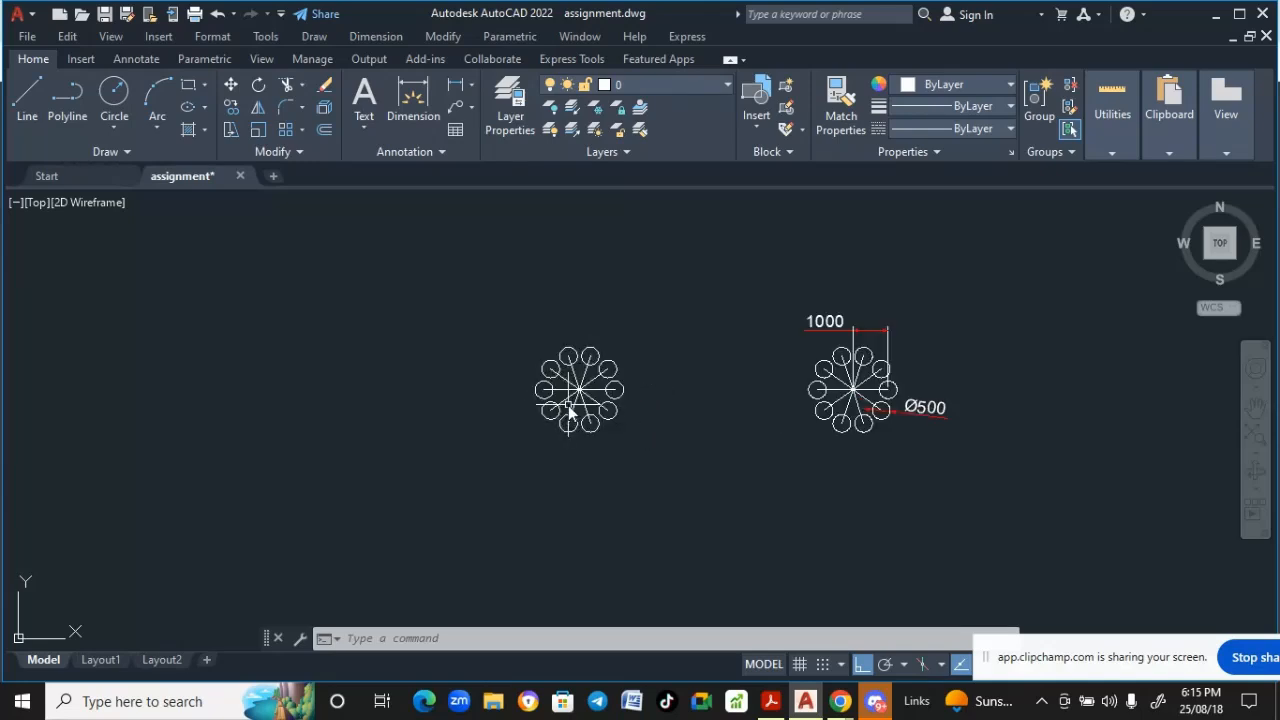
{"action": "scroll", "coordinate": [569, 410], "scroll_direction": "down", "scroll_amount": 6}
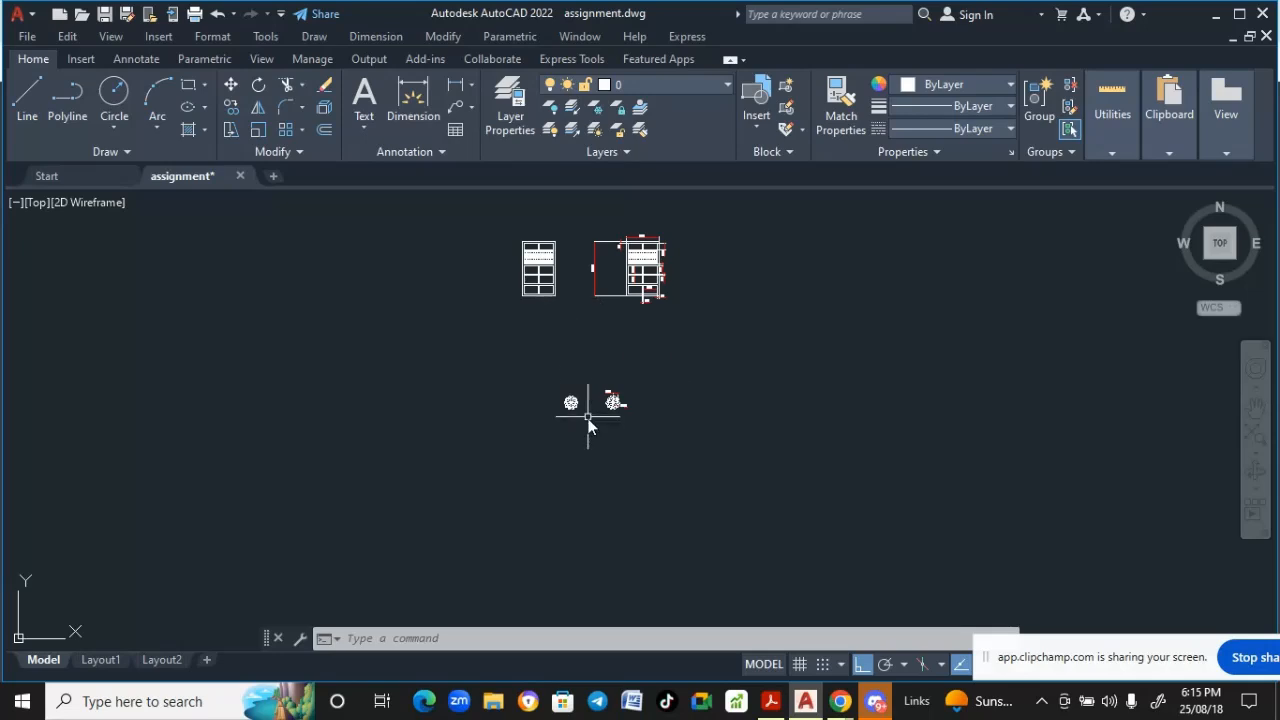
{"action": "scroll", "coordinate": [588, 417], "scroll_direction": "up", "scroll_amount": 6}
{"action": "middle_click_drag", "start_coordinate": [577, 409], "coordinate": [716, 420]}
{"action": "scroll", "coordinate": [665, 379], "scroll_direction": "up", "scroll_amount": 2}
{"action": "middle_click_drag", "start_coordinate": [665, 379], "coordinate": [572, 352]}
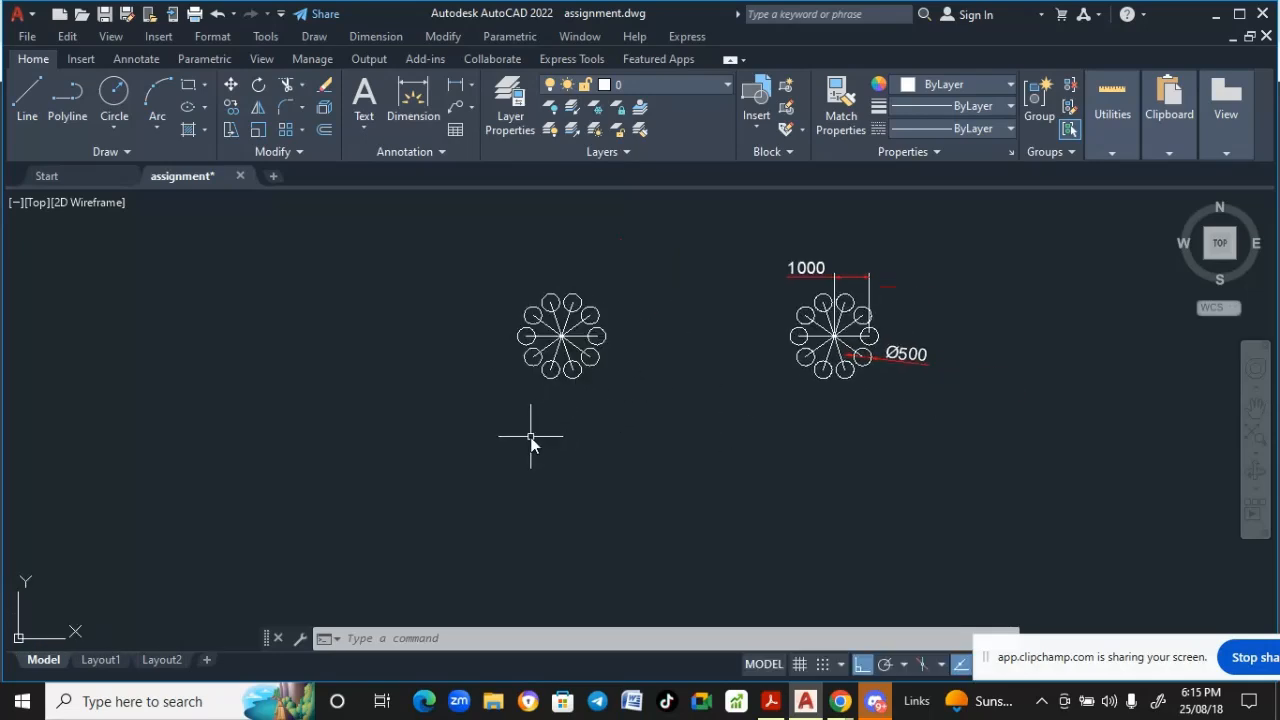
{"action": "scroll", "coordinate": [545, 340], "scroll_direction": "up", "scroll_amount": 2}
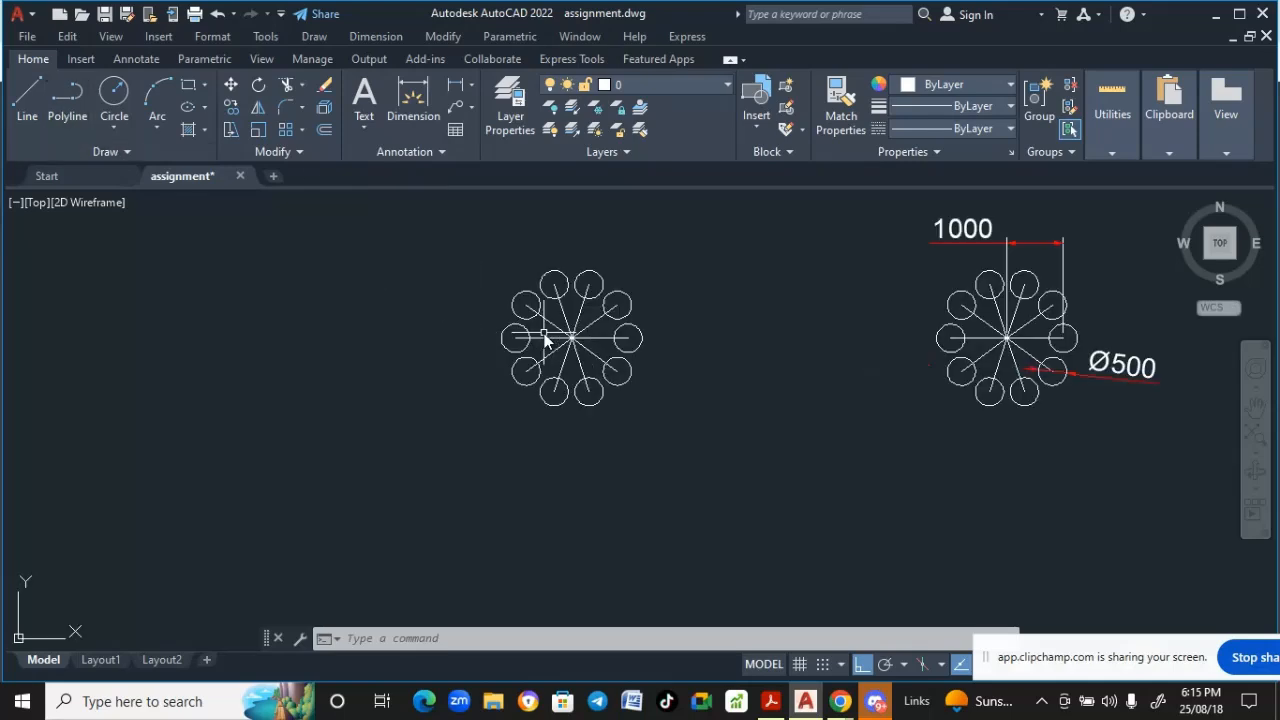
{"action": "scroll", "coordinate": [571, 338], "scroll_direction": "up", "scroll_amount": 2}
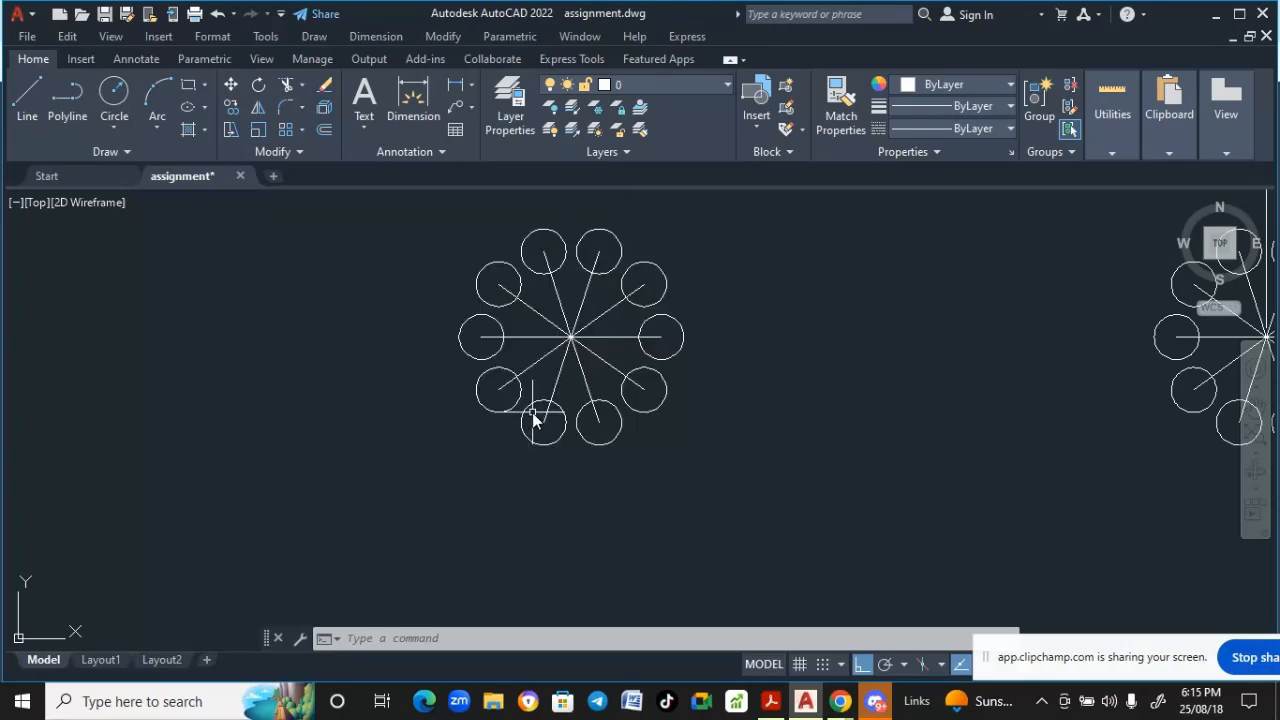
{"action": "scroll", "coordinate": [533, 418], "scroll_direction": "down", "scroll_amount": 2}
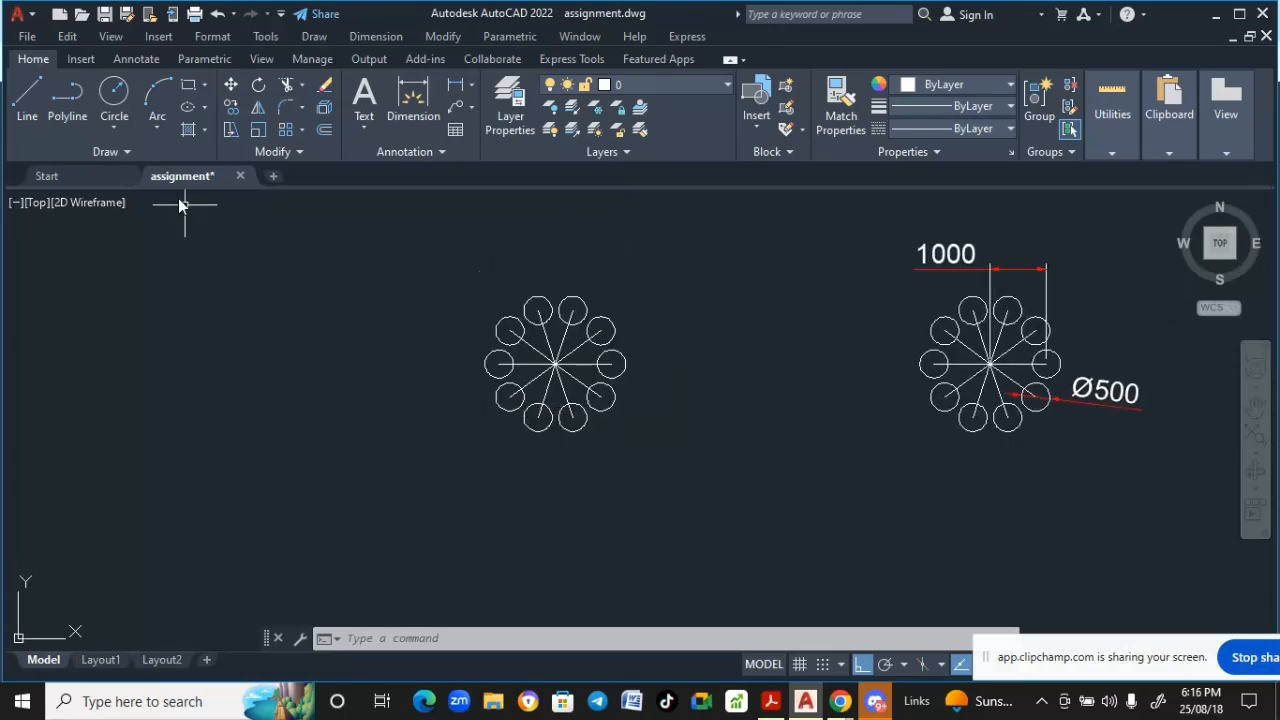
- Draw a horizontal line 1000 long in empty space below the flower patterns
{"action": "left_click", "coordinate": [27, 104]}
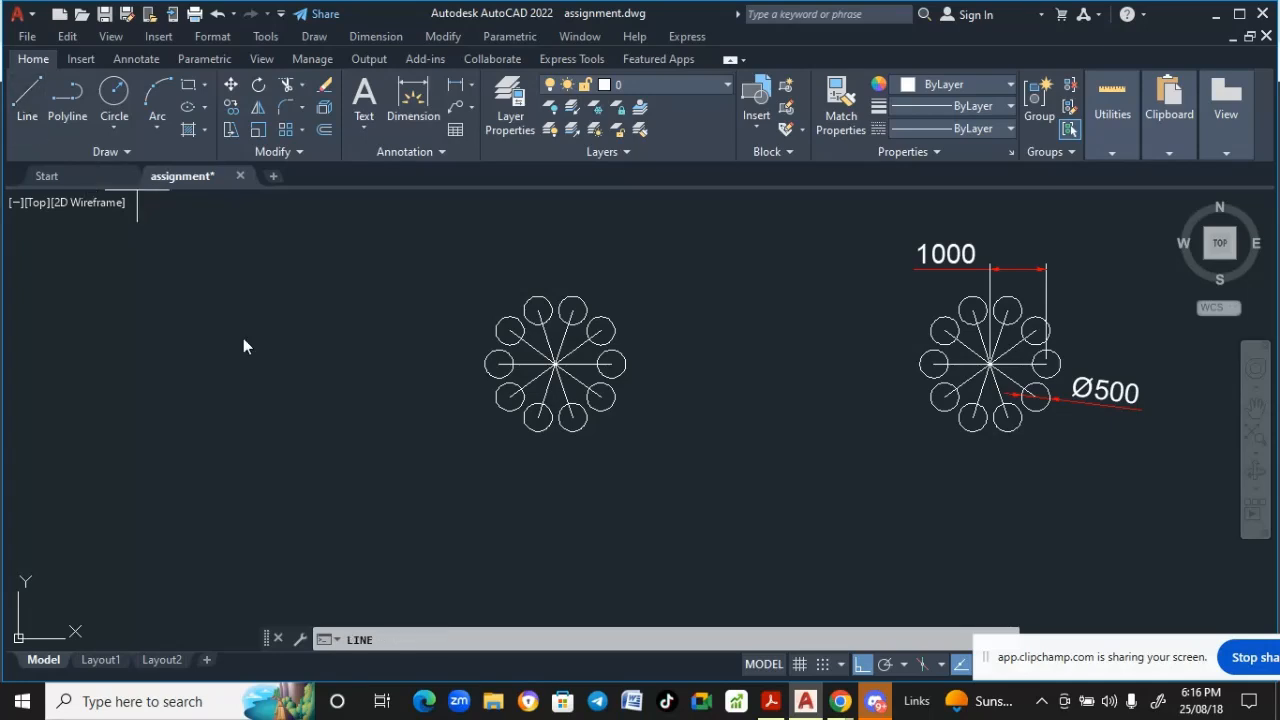
{"action": "middle_click_drag", "start_coordinate": [440, 478], "coordinate": [400, 378]}
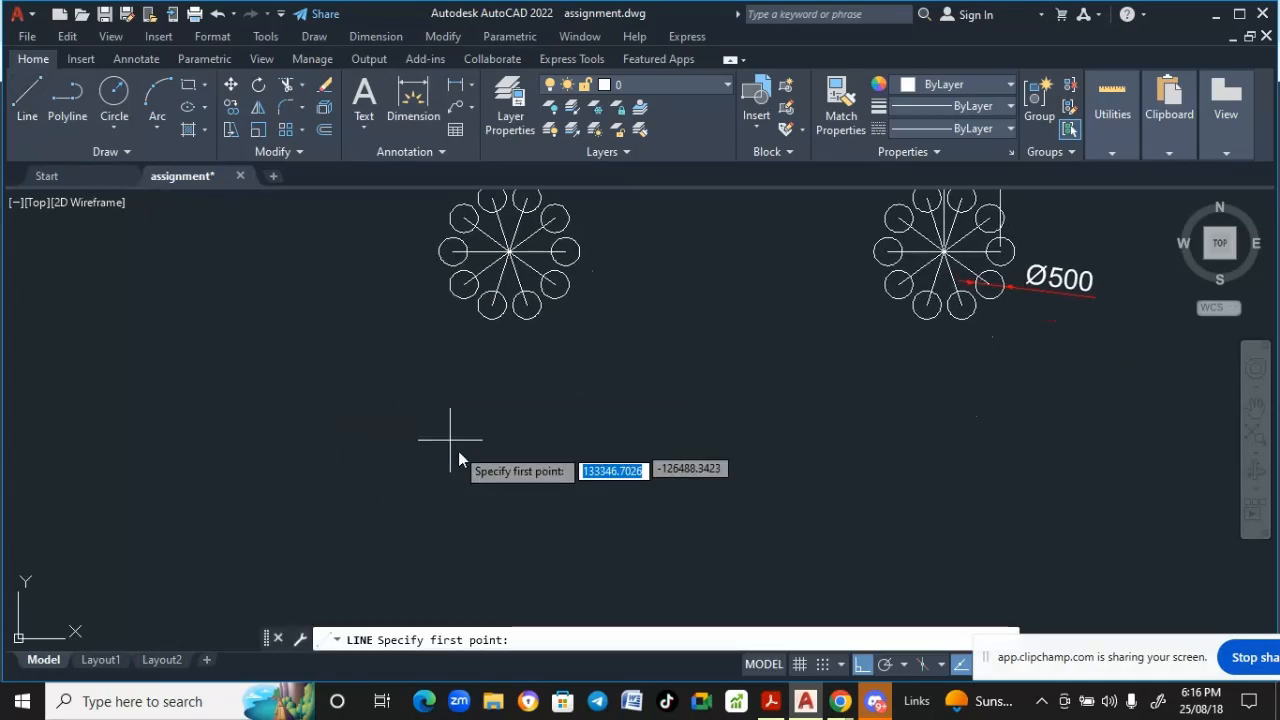
{"action": "left_click", "coordinate": [510, 463]}
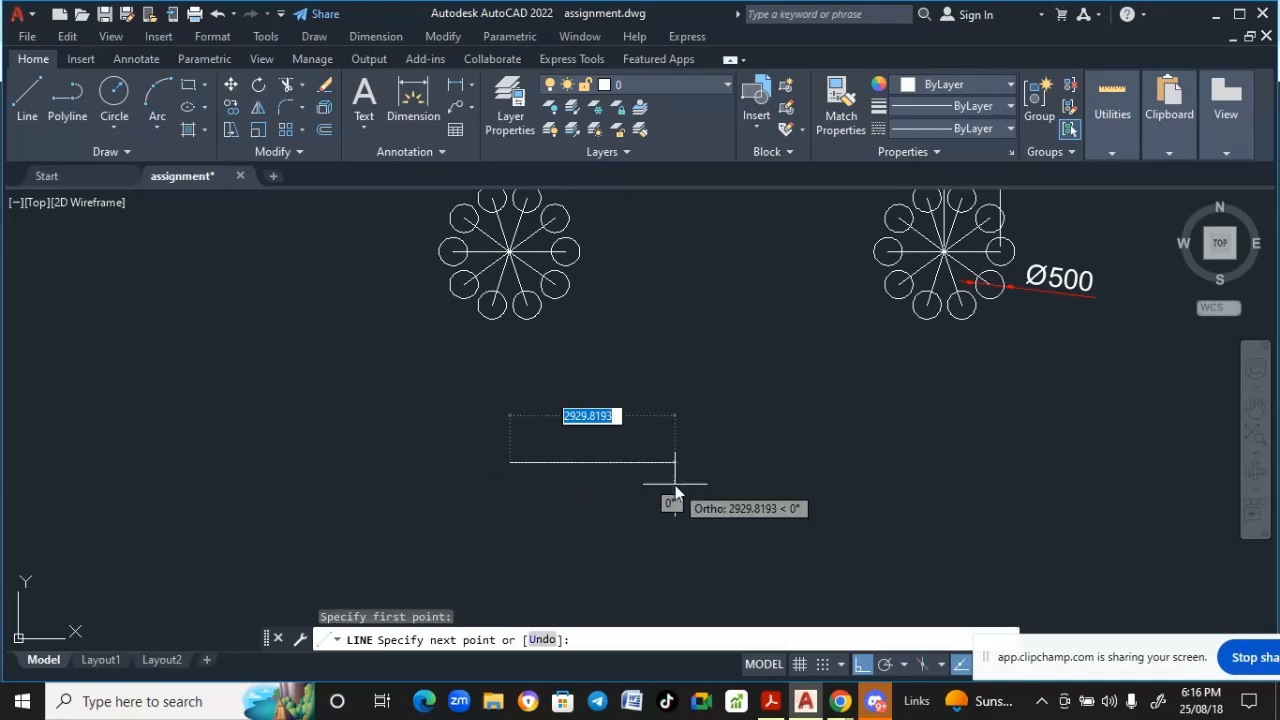
{"action": "key", "text": "BackSpace"}
{"action": "type", "text": "1"}
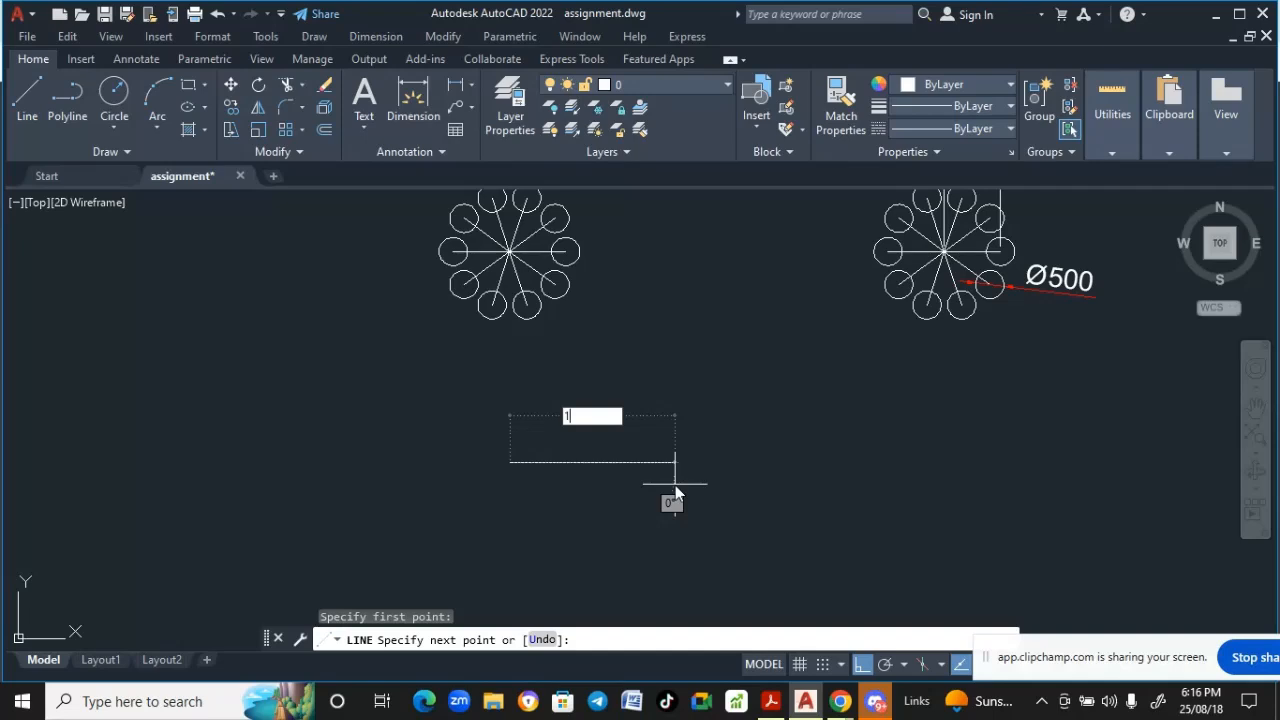
{"action": "type", "text": "00"}
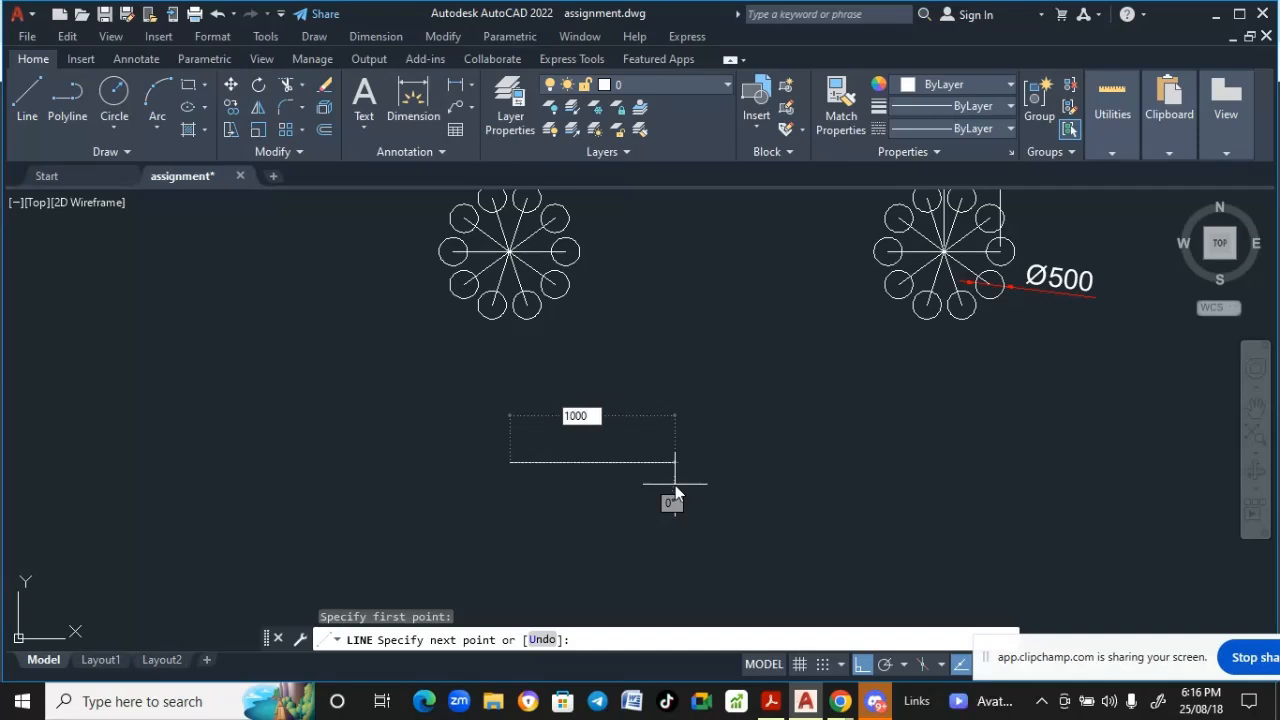
{"action": "type", "text": "0"}
{"action": "key", "text": "Return"}
{"action": "key", "text": "Return"}
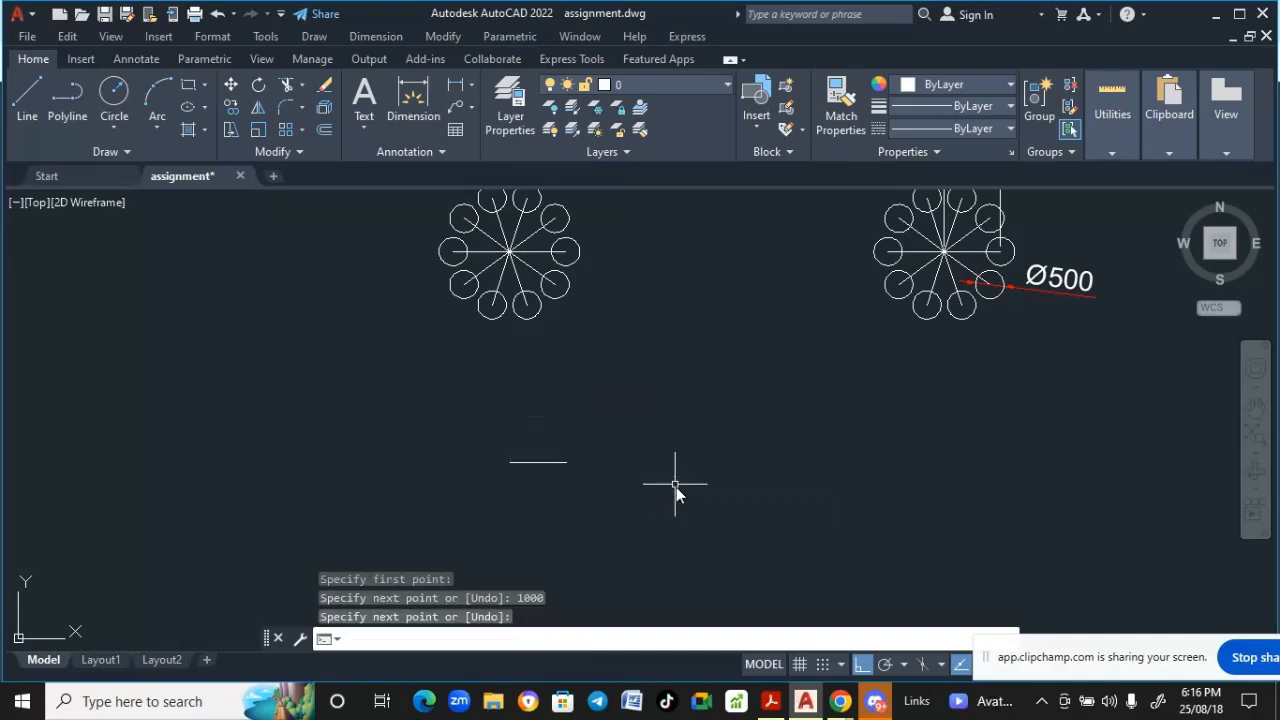
- Draw a circle of diameter 500 centered on the line's right endpoint
{"action": "scroll", "coordinate": [481, 467], "scroll_direction": "up", "scroll_amount": 4}
{"action": "middle_click_drag", "start_coordinate": [624, 464], "coordinate": [559, 447]}
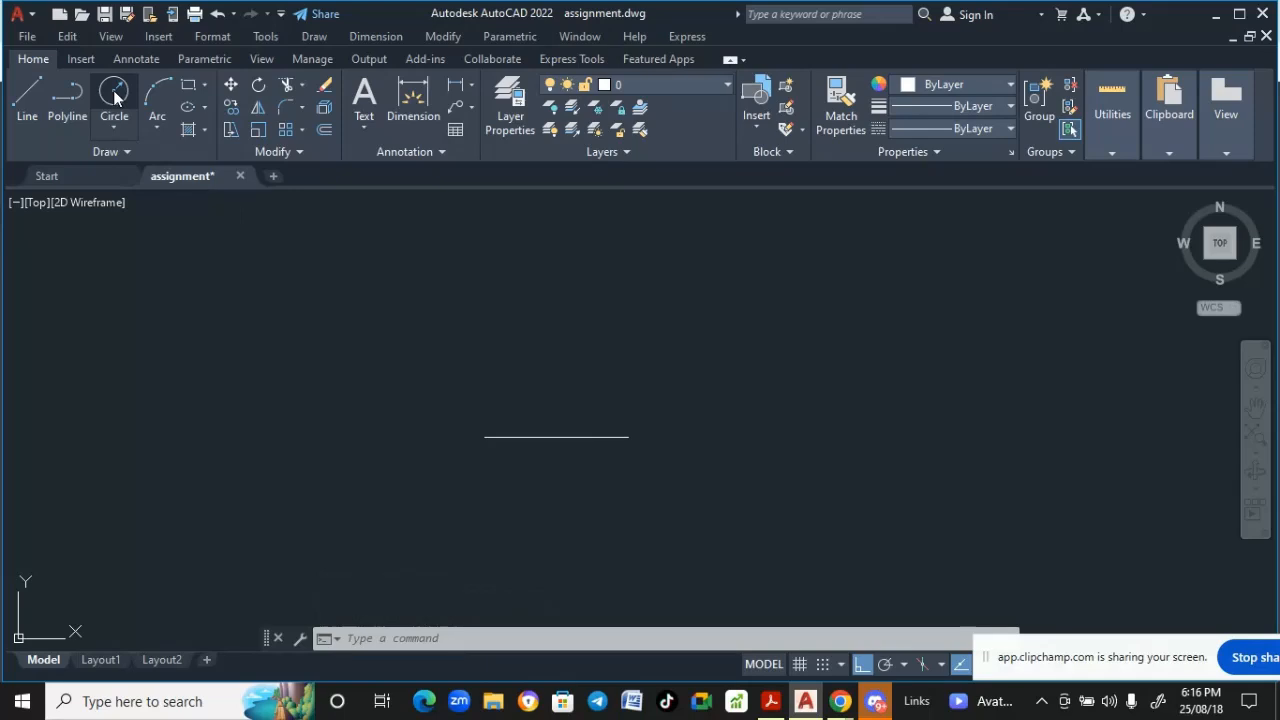
{"action": "type", "text": "c"}
{"action": "key", "text": "Return"}
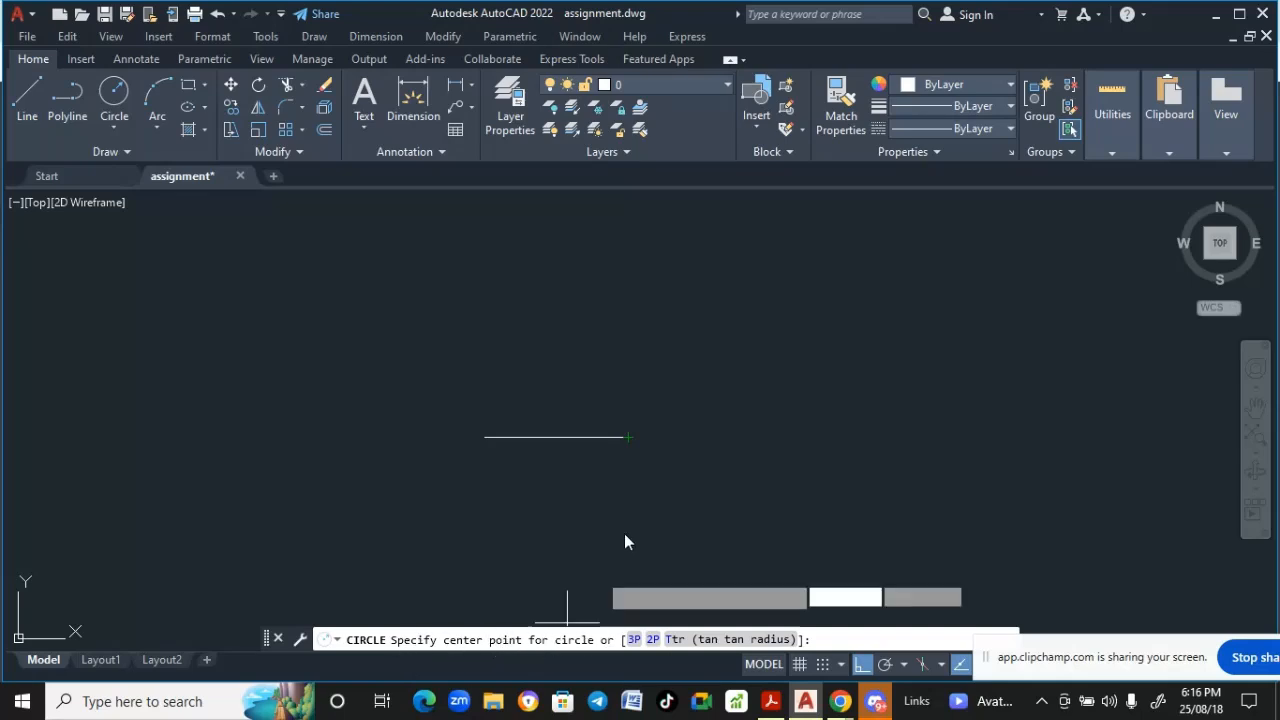
{"action": "left_click", "coordinate": [628, 437]}
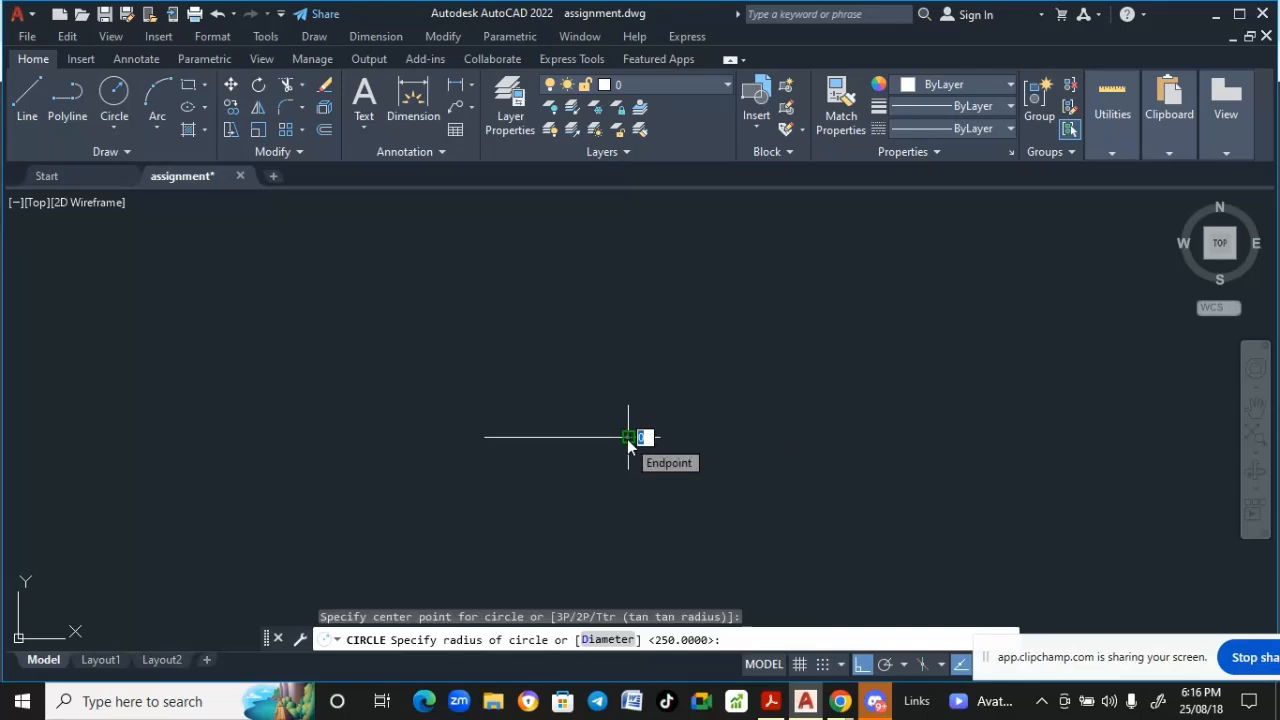
{"action": "left_click", "coordinate": [608, 640]}
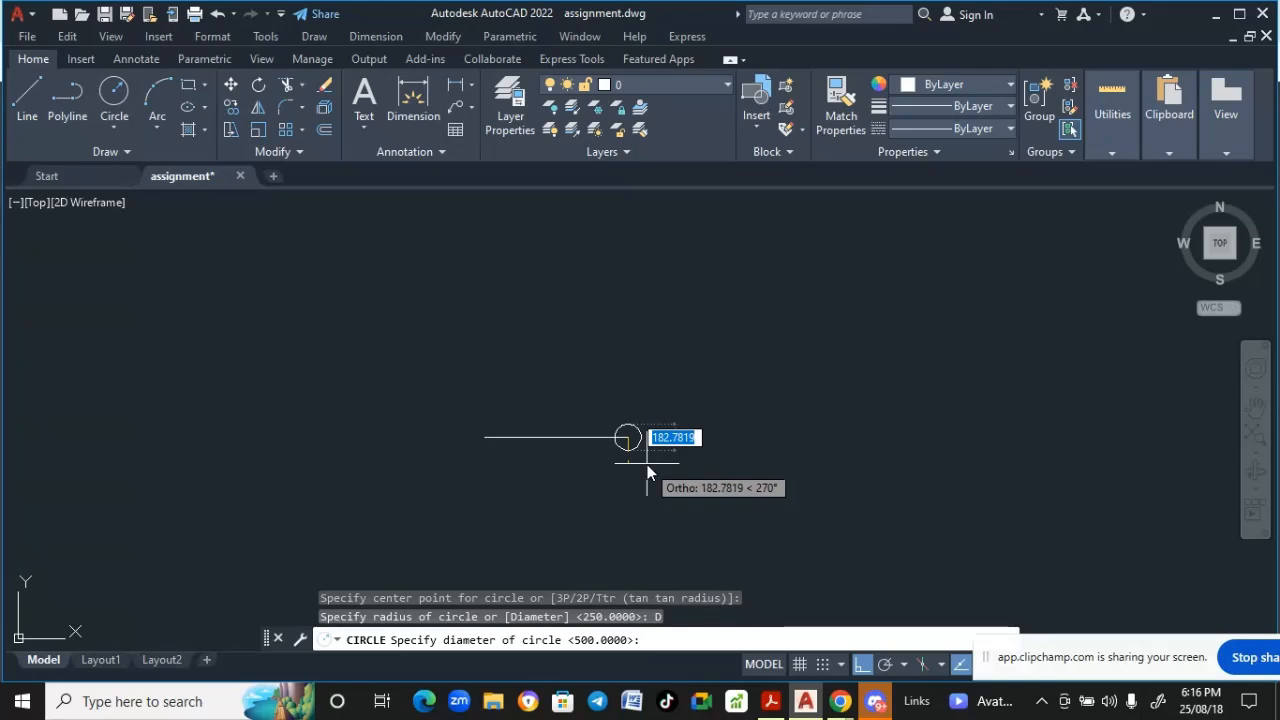
{"action": "type", "text": "5"}
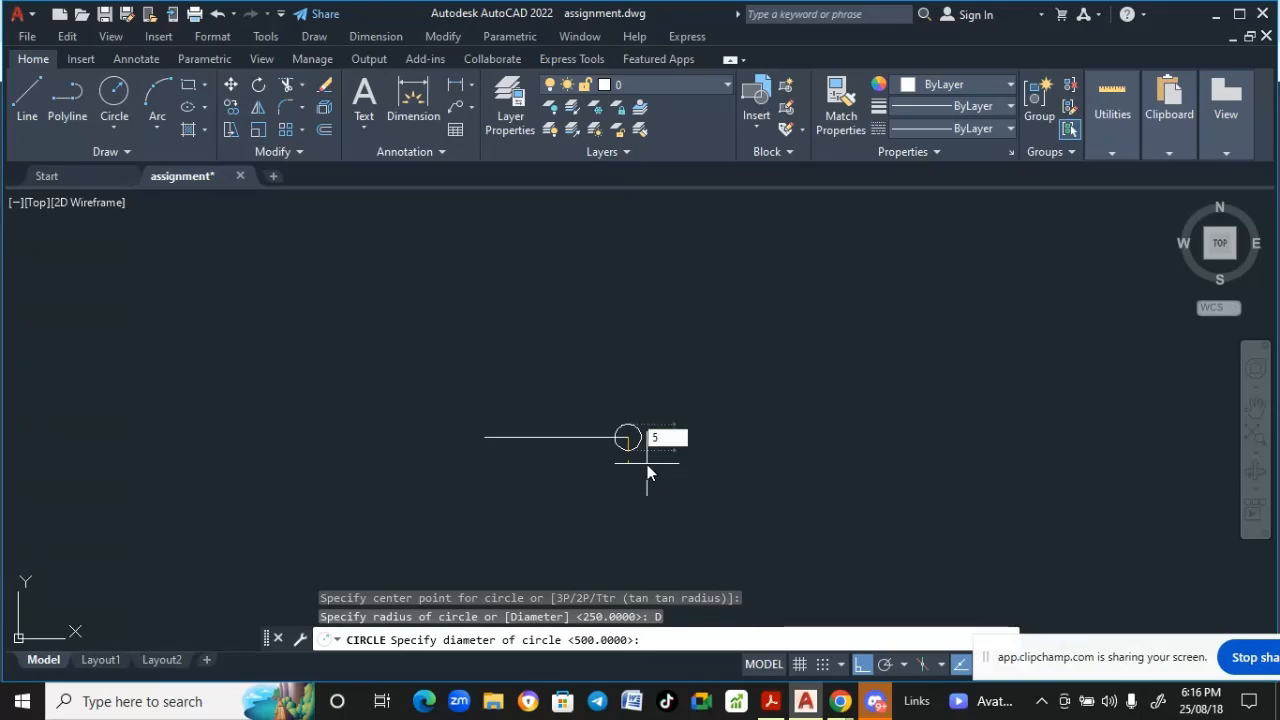
{"action": "type", "text": "00"}
{"action": "key", "text": "Return"}
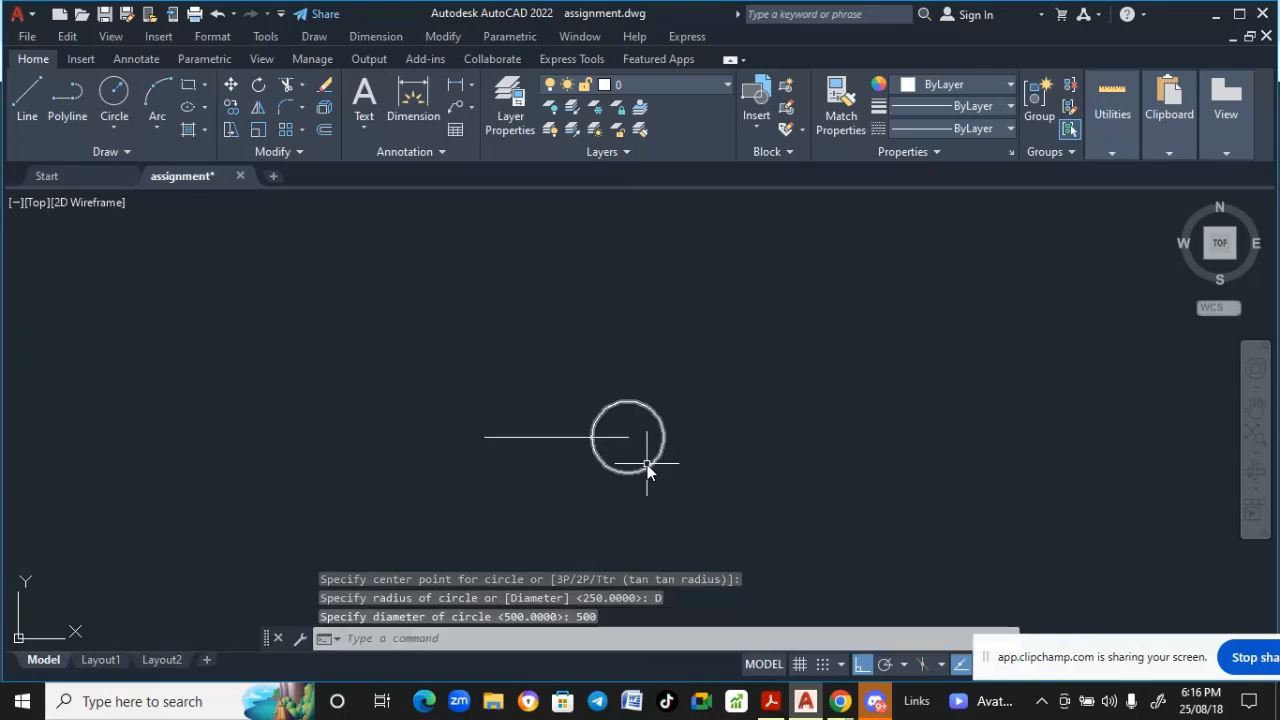
- Create a polar array of the line and circle about the line's left endpoint with 10 items
{"action": "middle_click_drag", "start_coordinate": [554, 531], "coordinate": [570, 477]}
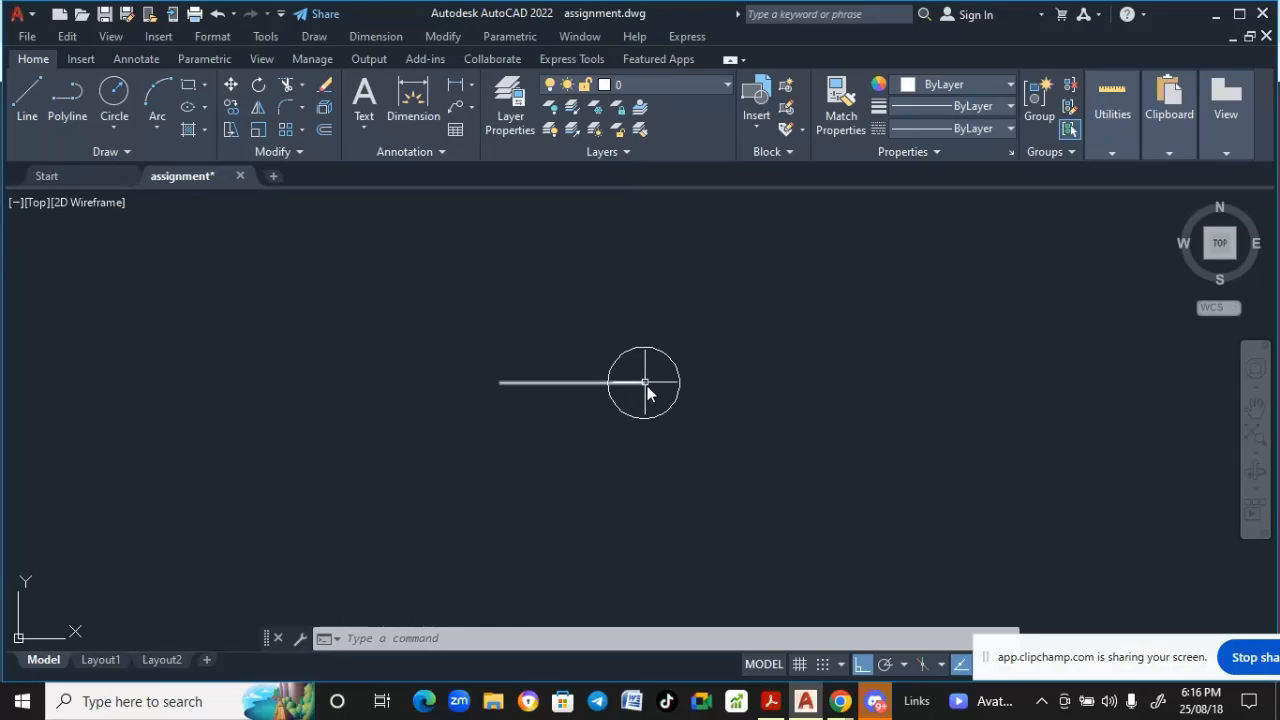
{"action": "scroll", "coordinate": [621, 470], "scroll_direction": "down", "scroll_amount": 2}
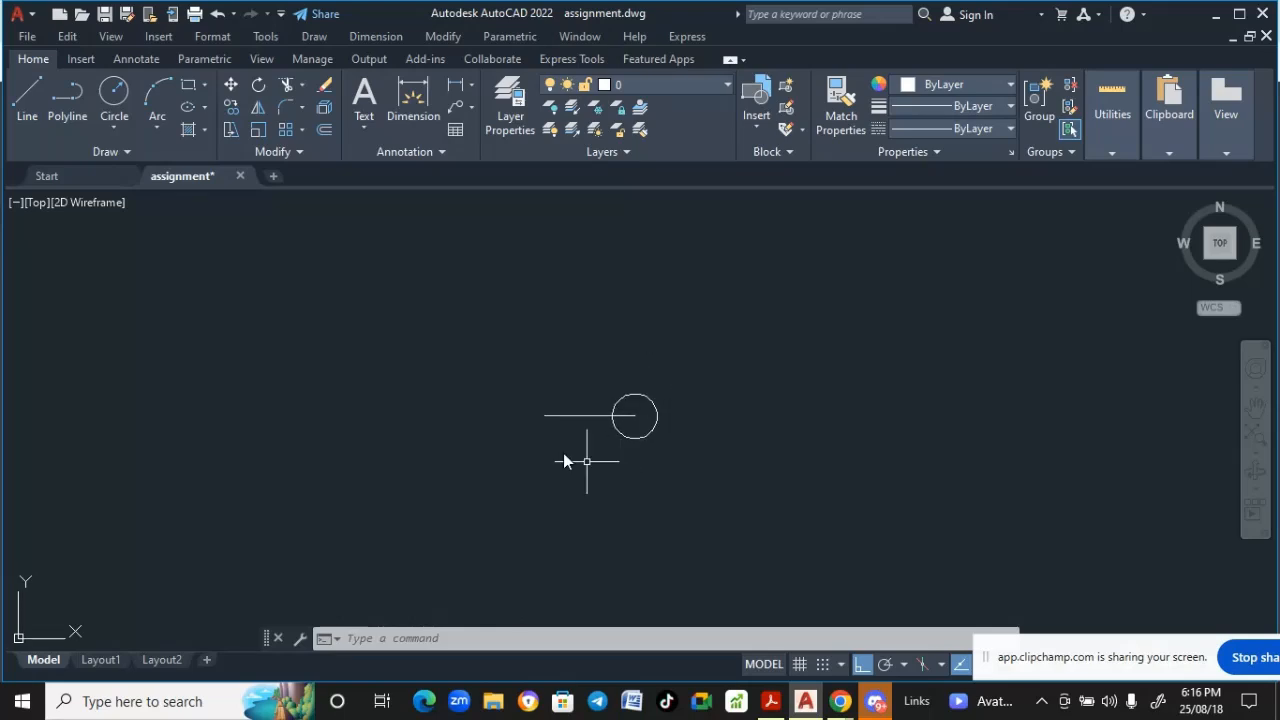
{"action": "left_click", "coordinate": [443, 36]}
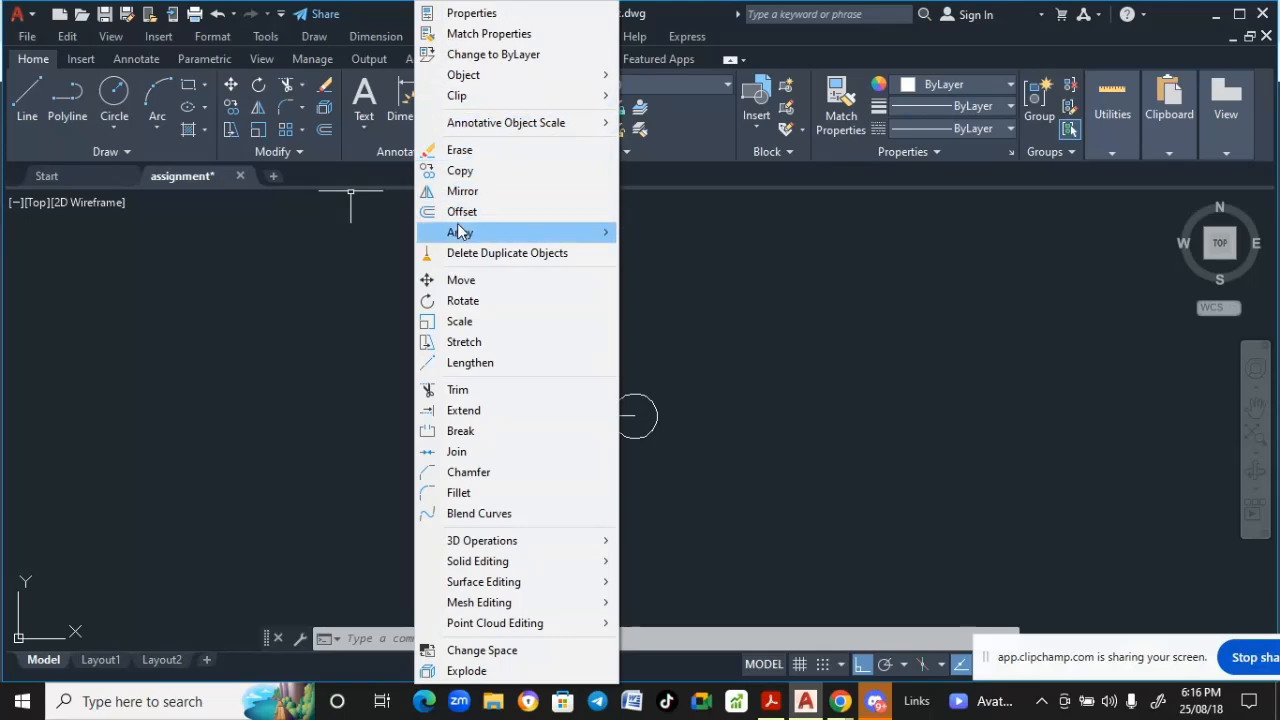
{"action": "mouse_move", "coordinate": [484, 234]}
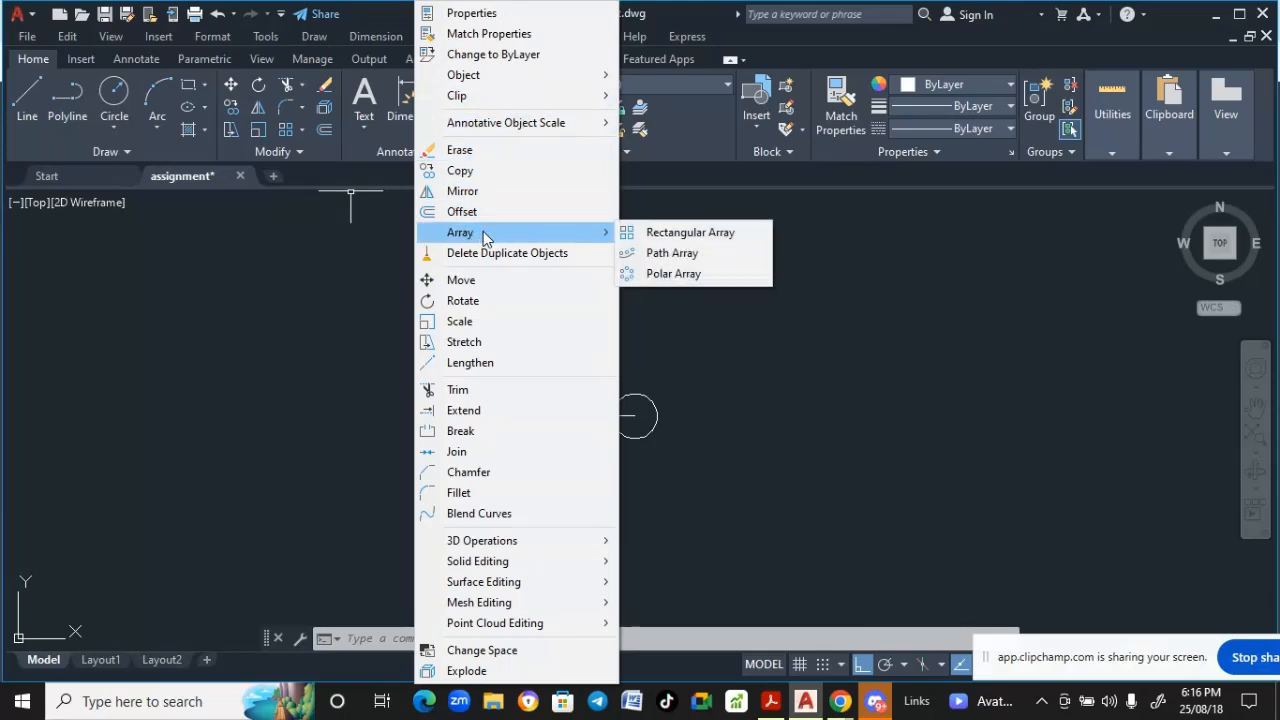
{"action": "left_click", "coordinate": [670, 274]}
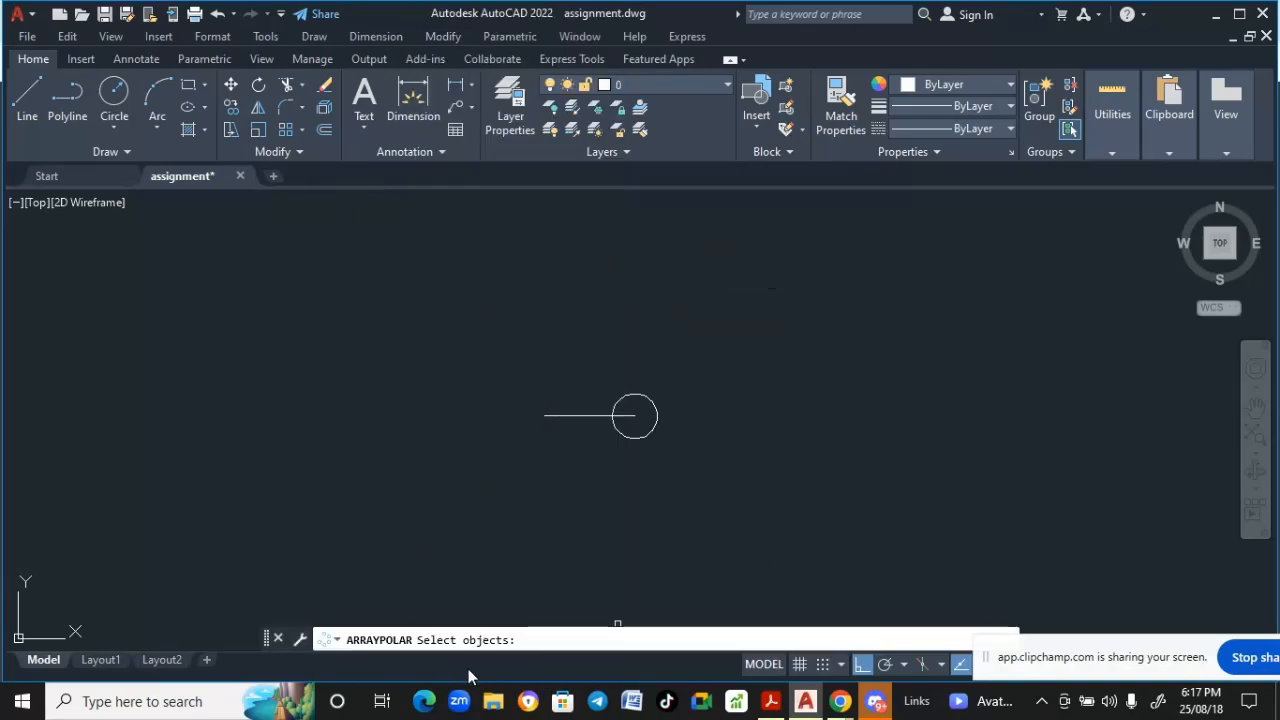
{"action": "left_click", "coordinate": [692, 455]}
{"action": "left_click", "coordinate": [499, 390]}
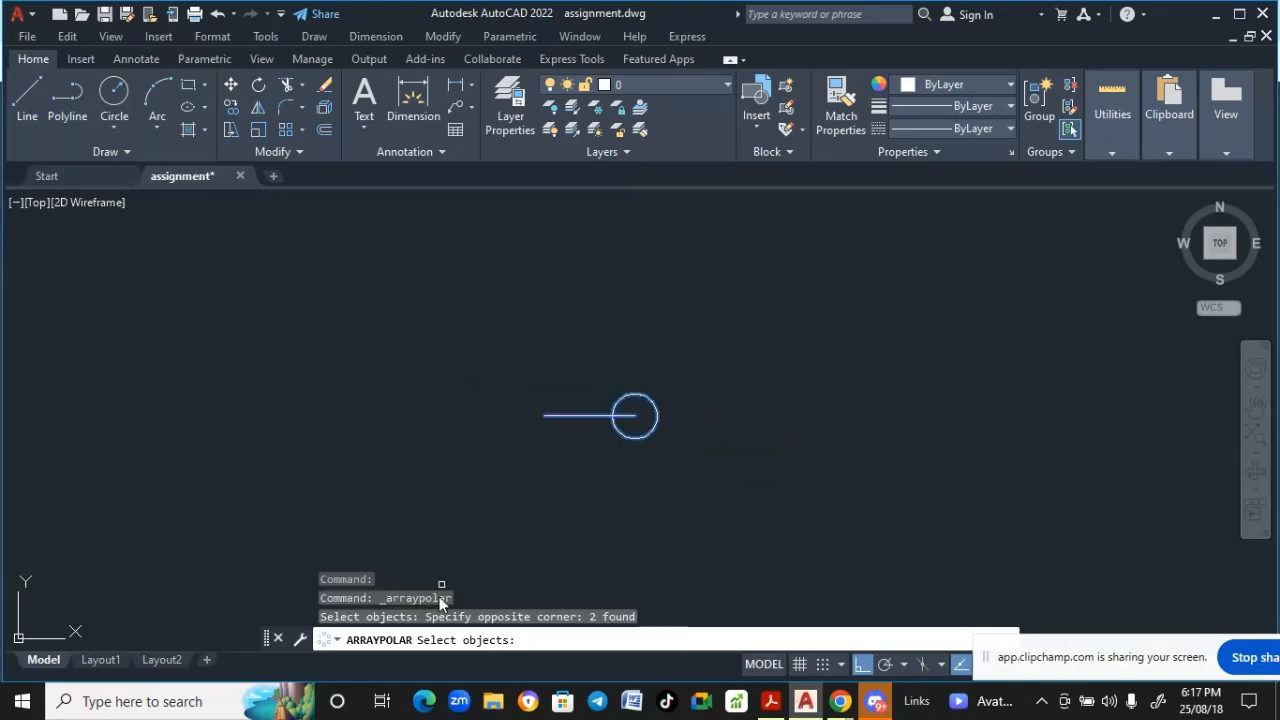
{"action": "key", "text": "Return"}
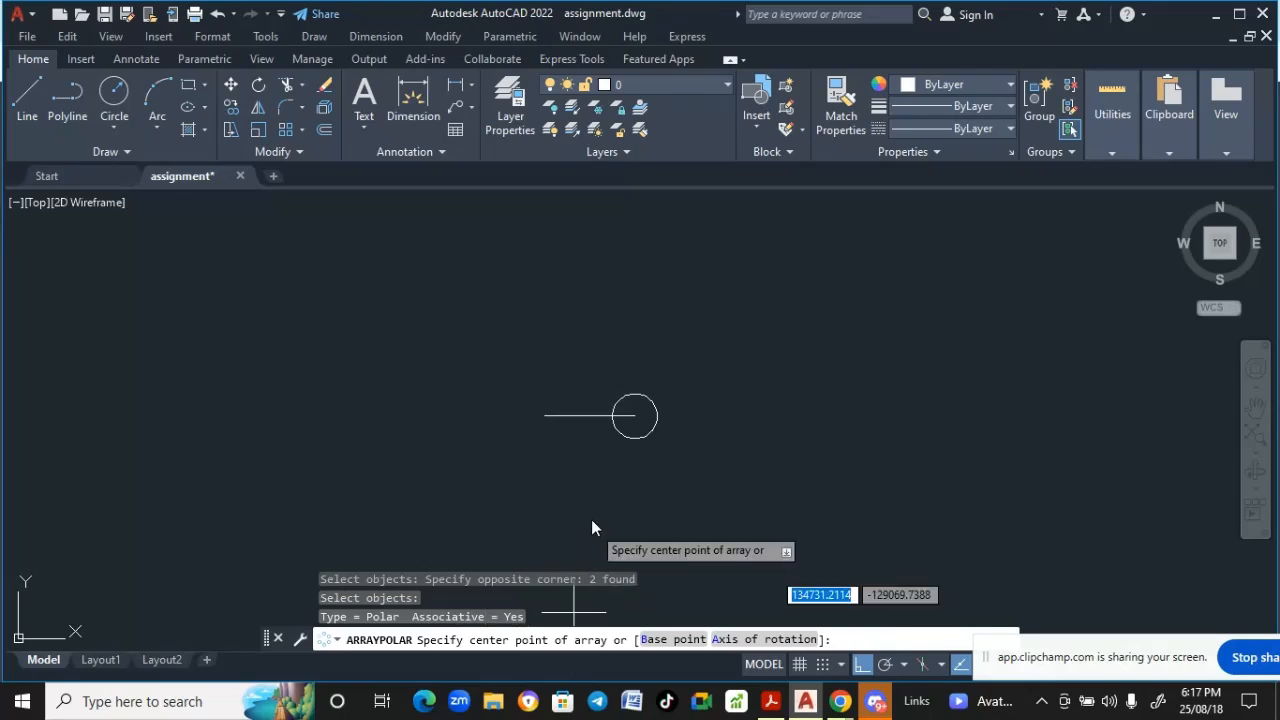
{"action": "left_click", "coordinate": [545, 416]}
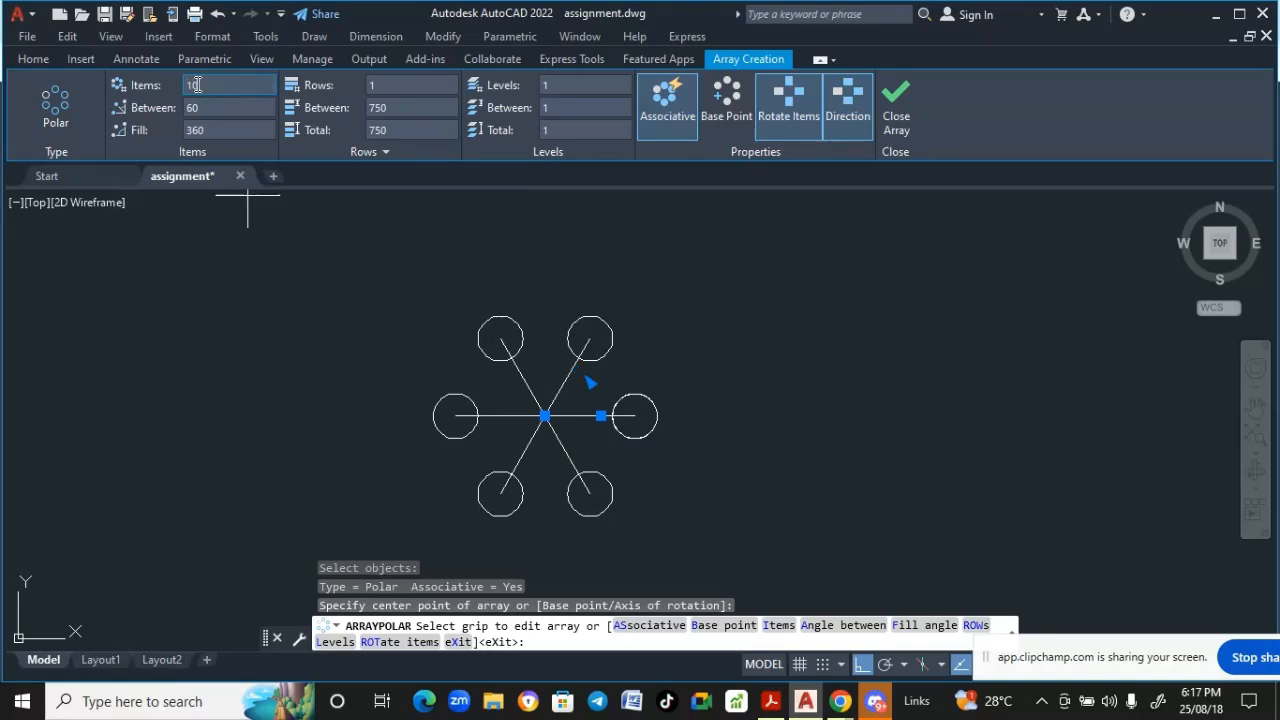
{"action": "key", "text": "Return"}
{"action": "key", "text": "Return"}
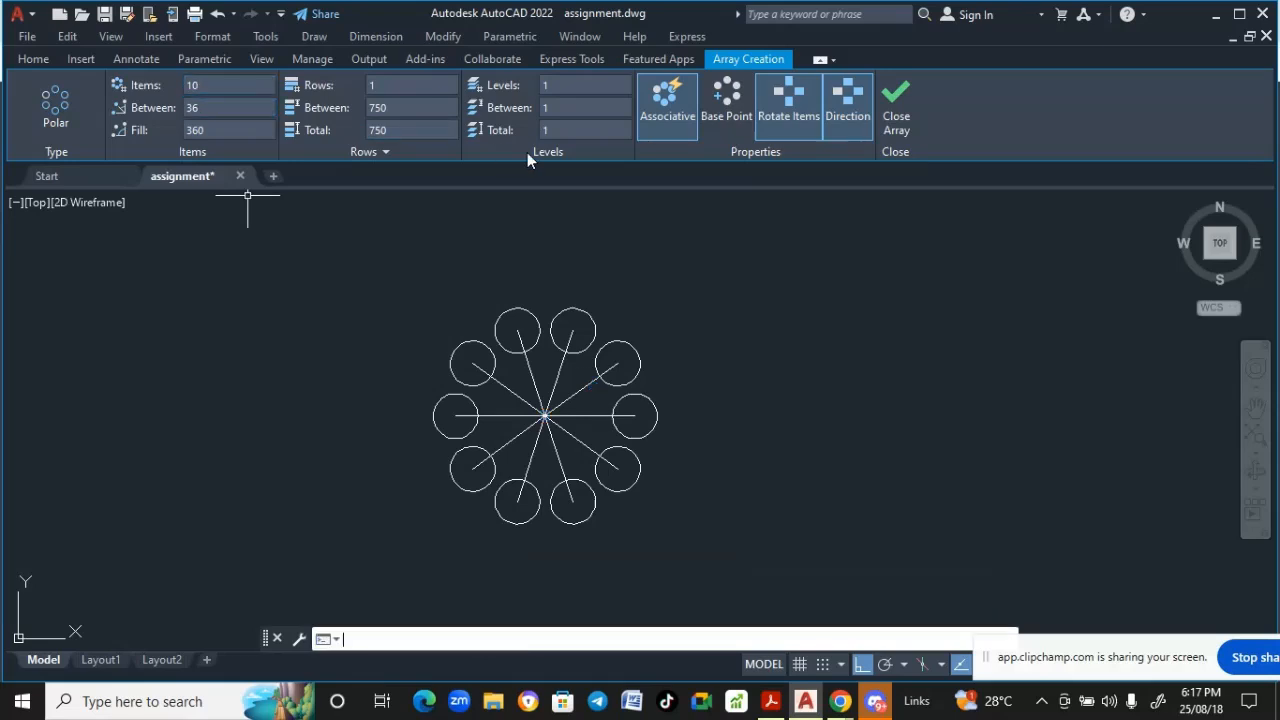
- Add a diameter dimension to the rightmost circle of the flower pattern
{"action": "middle_click_drag", "start_coordinate": [509, 386], "coordinate": [451, 346]}
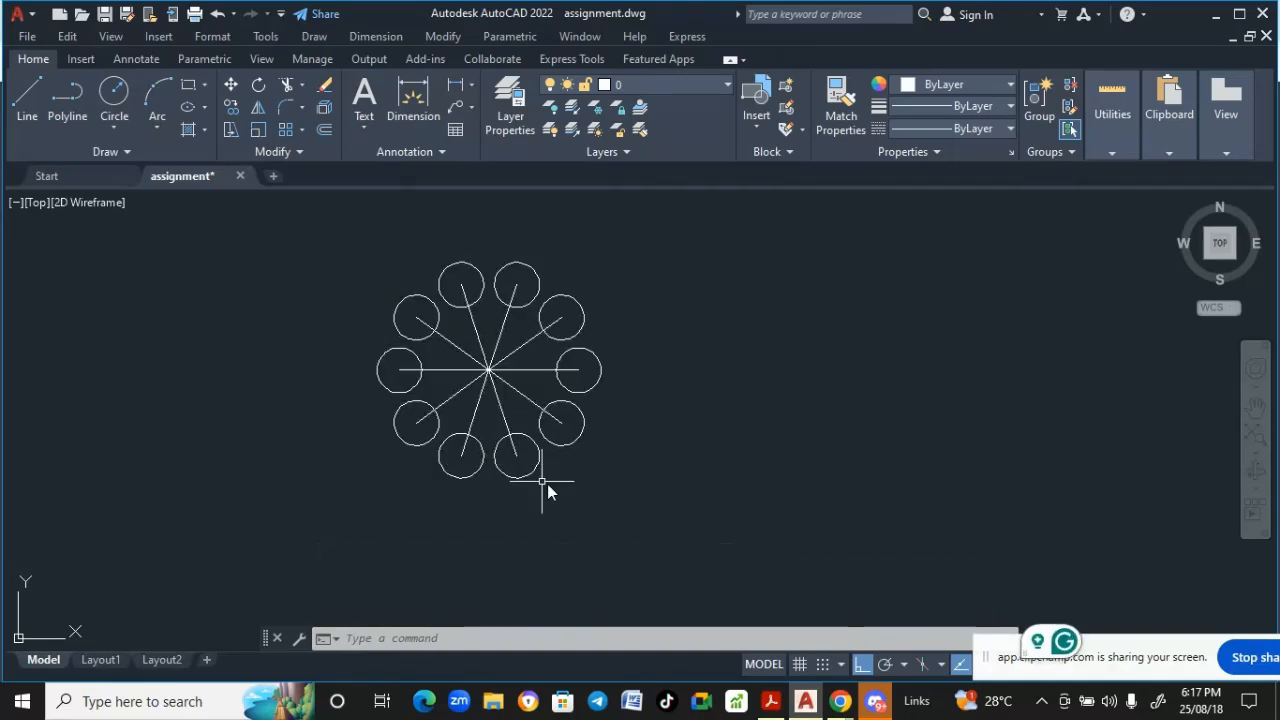
{"action": "left_click", "coordinate": [370, 37]}
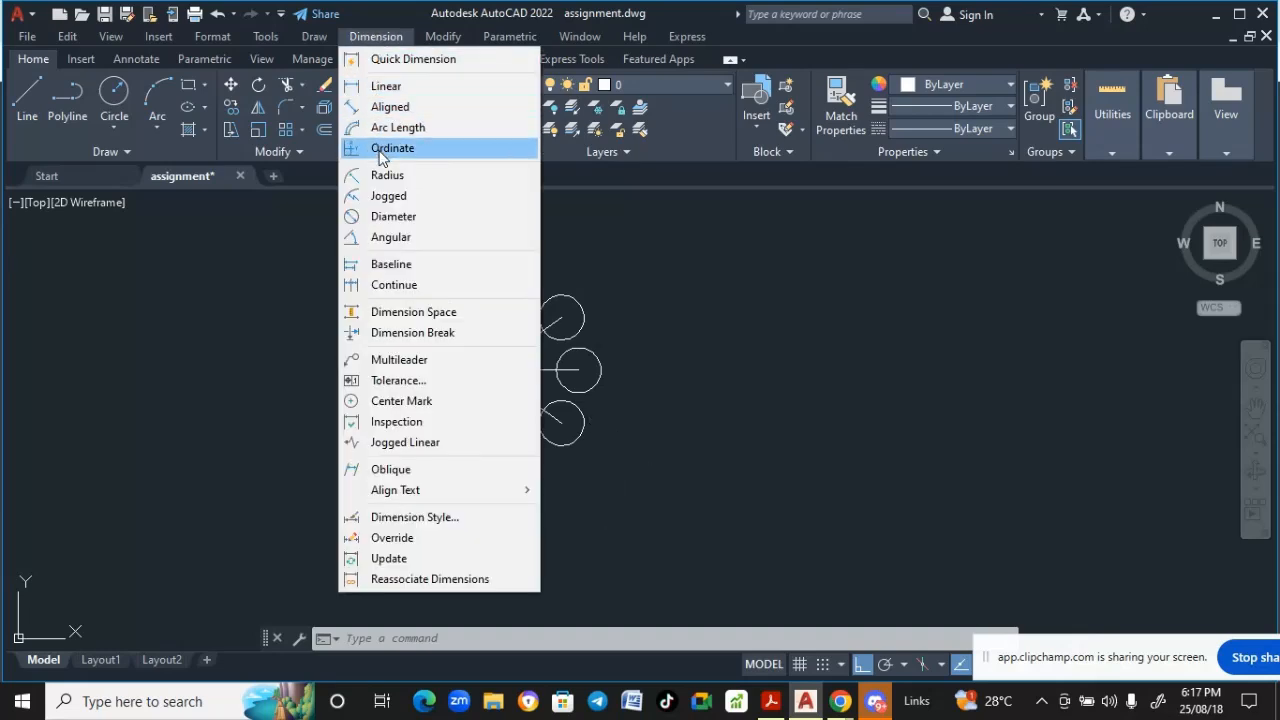
{"action": "left_click", "coordinate": [388, 219]}
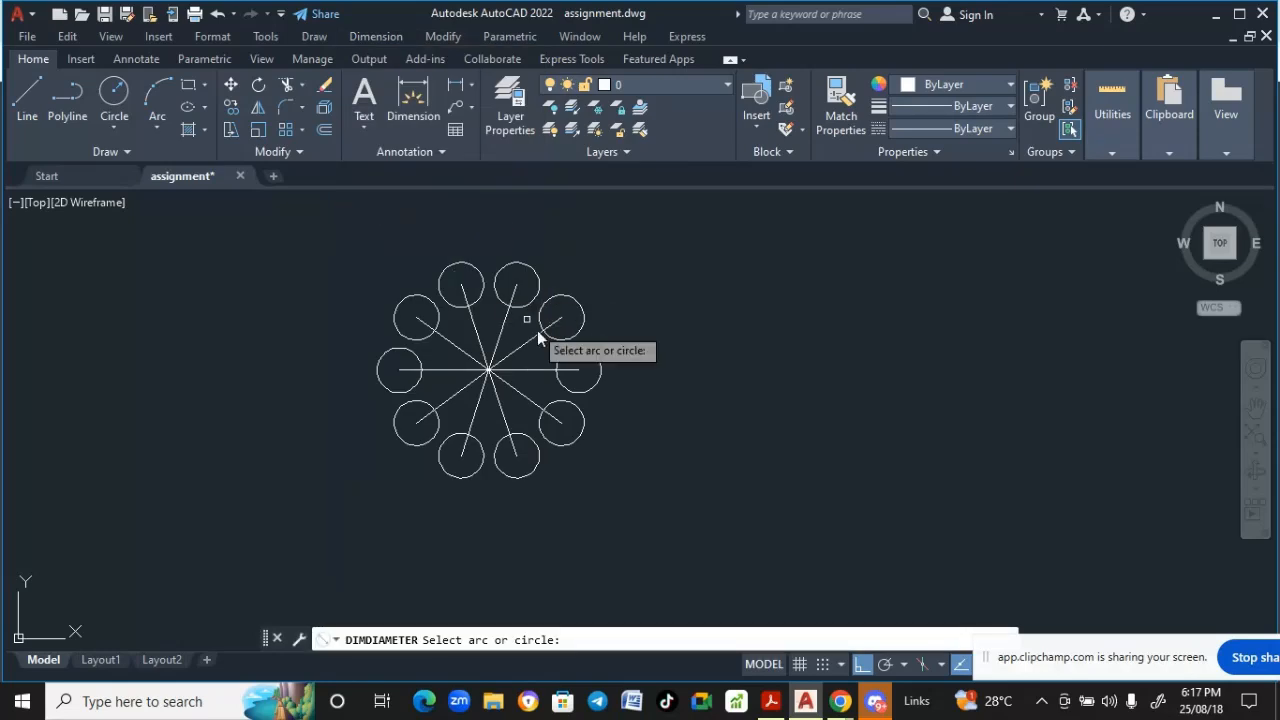
{"action": "left_click", "coordinate": [583, 396]}
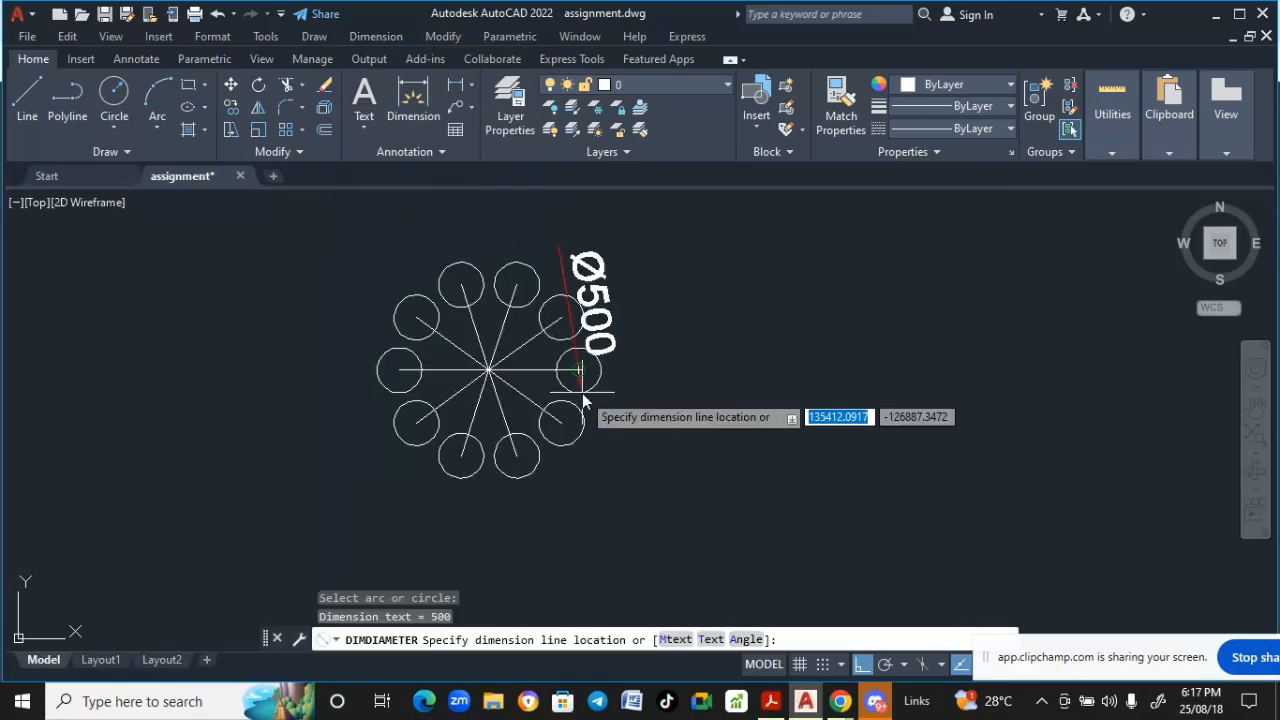
{"action": "left_click", "coordinate": [645, 379]}
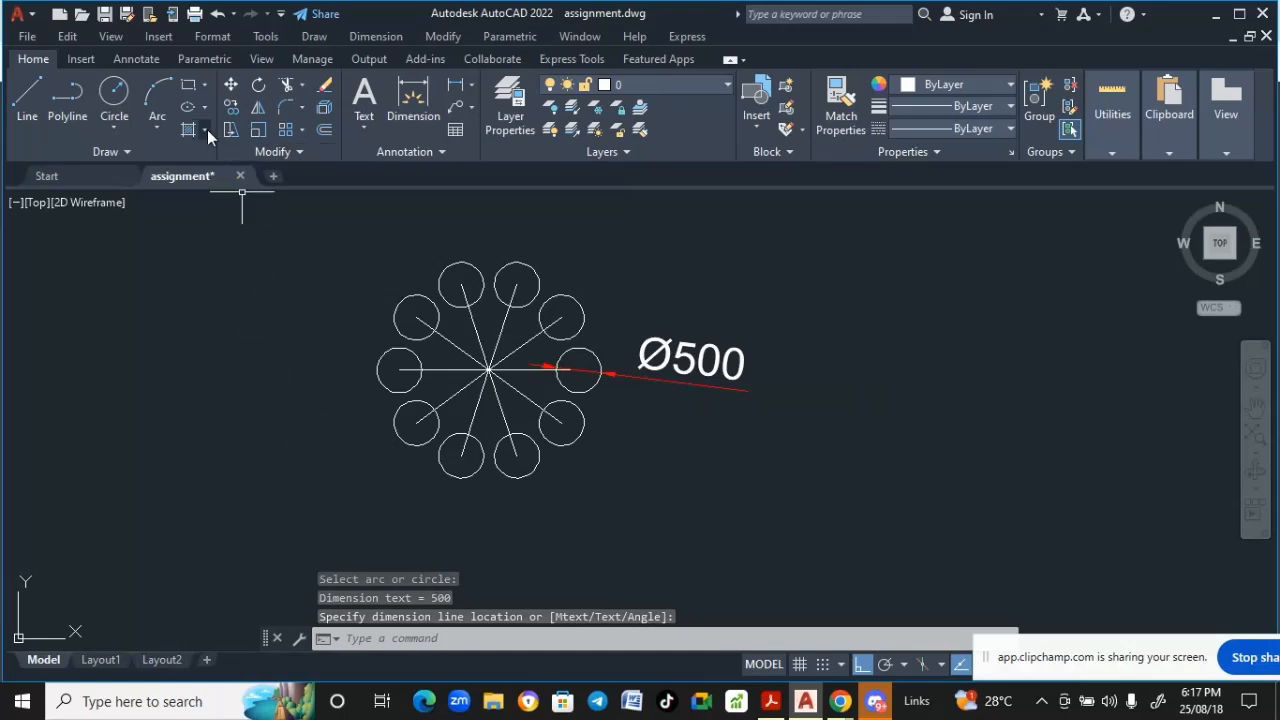
- Add a linear dimension from the rightmost circle's center to the pattern's center, placed below the pattern
{"action": "left_click", "coordinate": [376, 36]}
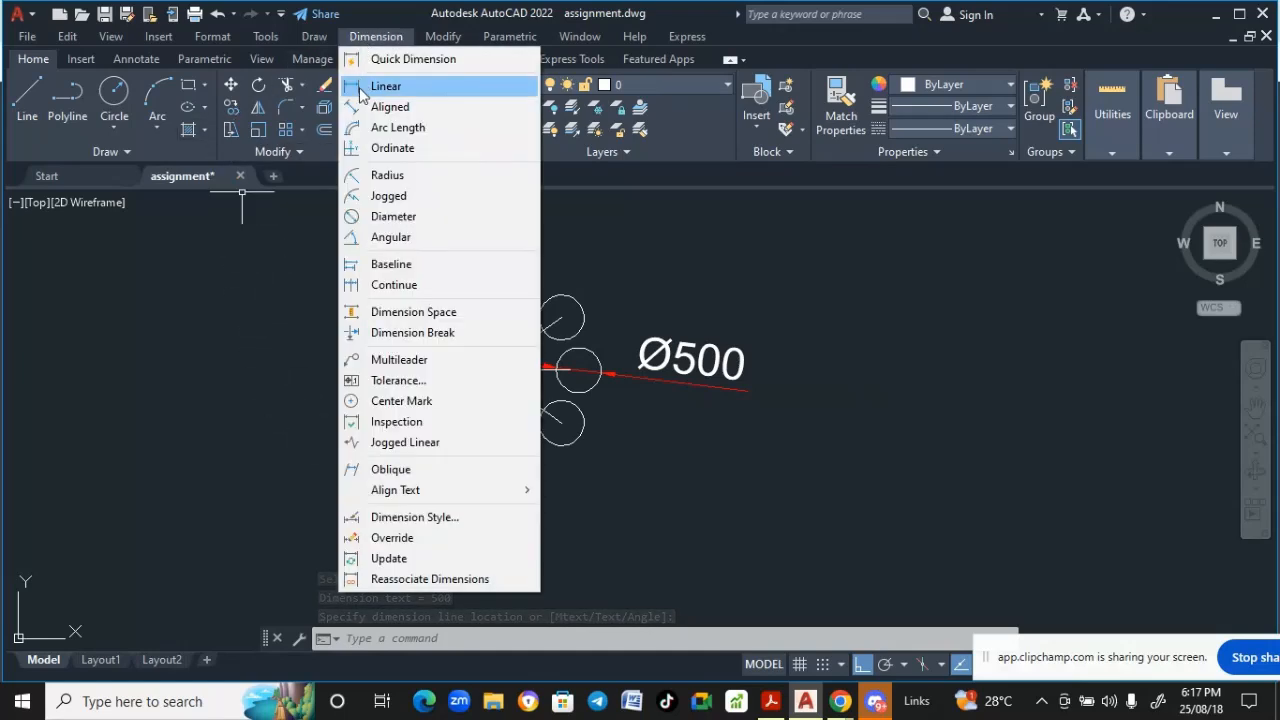
{"action": "left_click", "coordinate": [376, 87]}
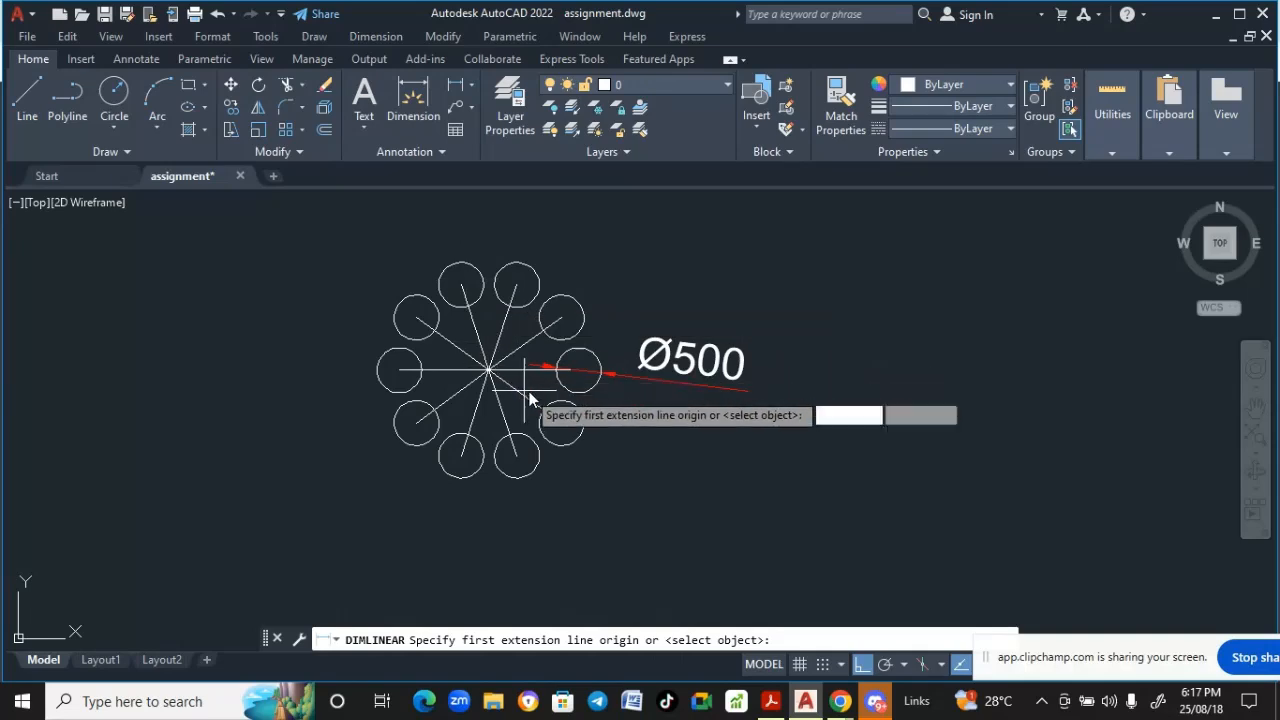
{"action": "scroll", "coordinate": [530, 398], "scroll_direction": "up", "scroll_amount": 4}
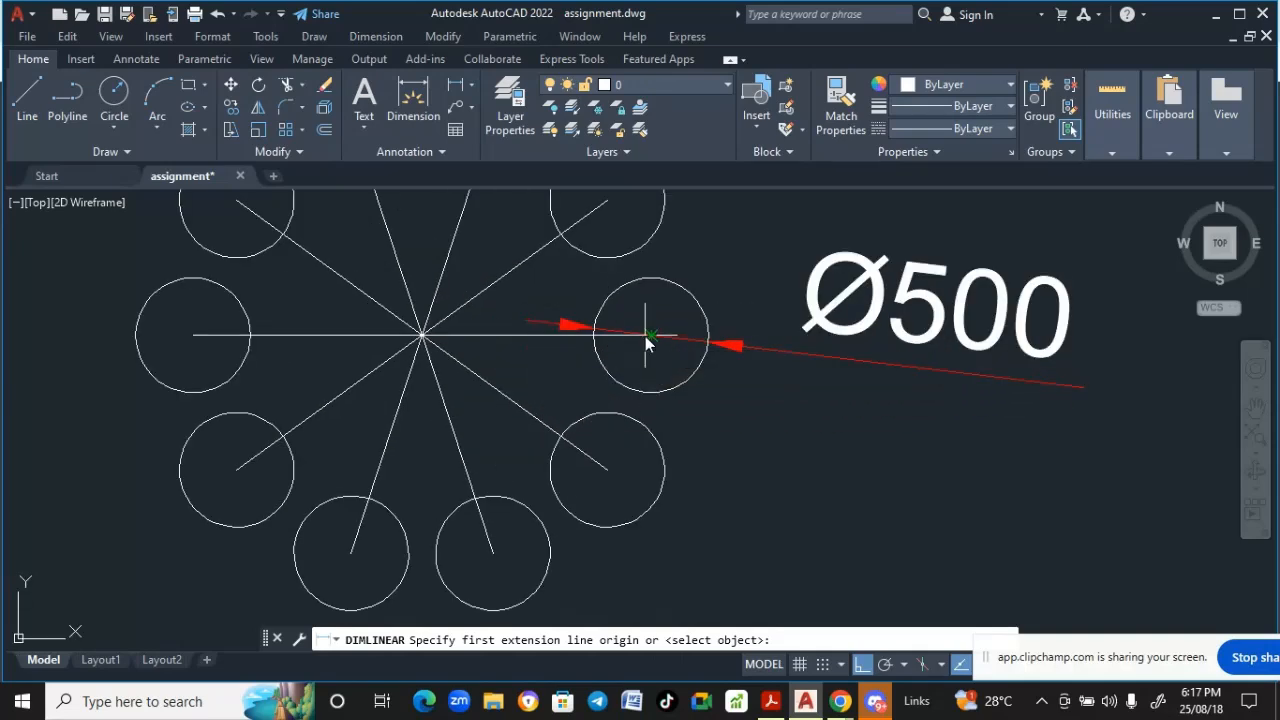
{"action": "left_click", "coordinate": [645, 336]}
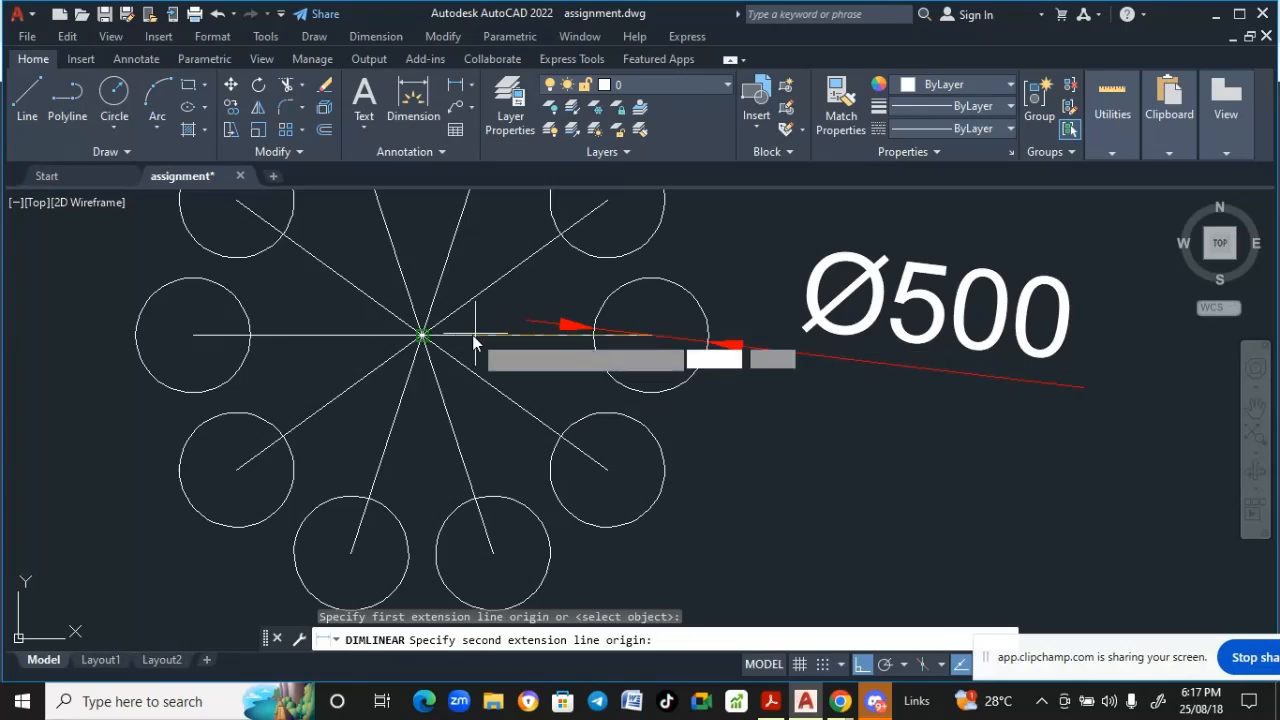
{"action": "left_click", "coordinate": [418, 338]}
{"action": "scroll", "coordinate": [421, 410], "scroll_direction": "down", "scroll_amount": 3}
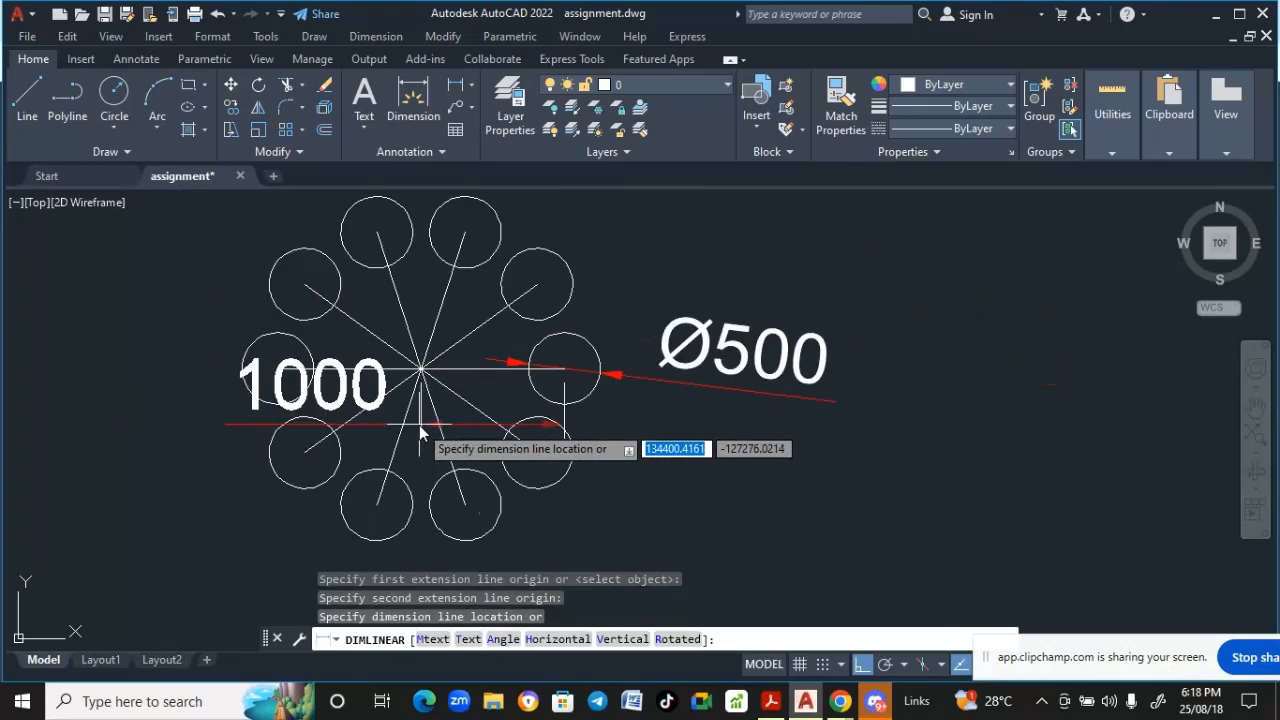
{"action": "scroll", "coordinate": [419, 425], "scroll_direction": "down", "scroll_amount": 2}
{"action": "left_click", "coordinate": [414, 469]}
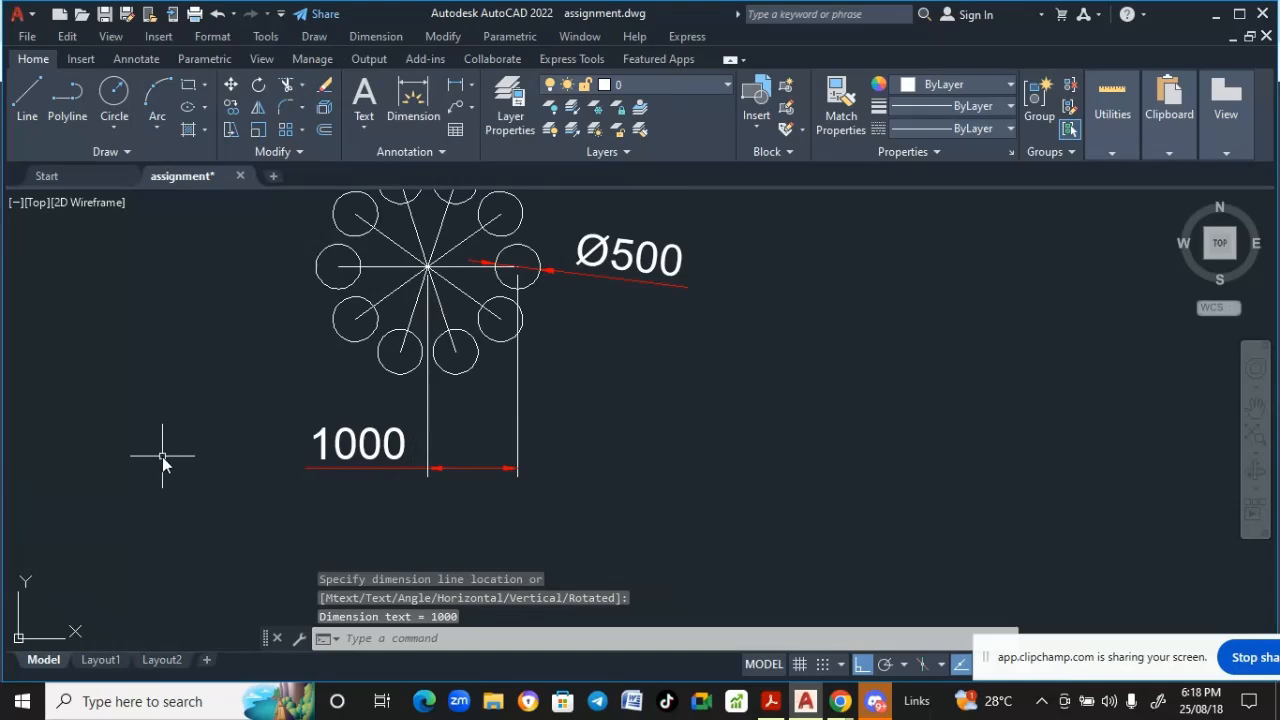
- Move the three flower patterns together to the left
{"action": "scroll", "coordinate": [163, 462], "scroll_direction": "down", "scroll_amount": 2}
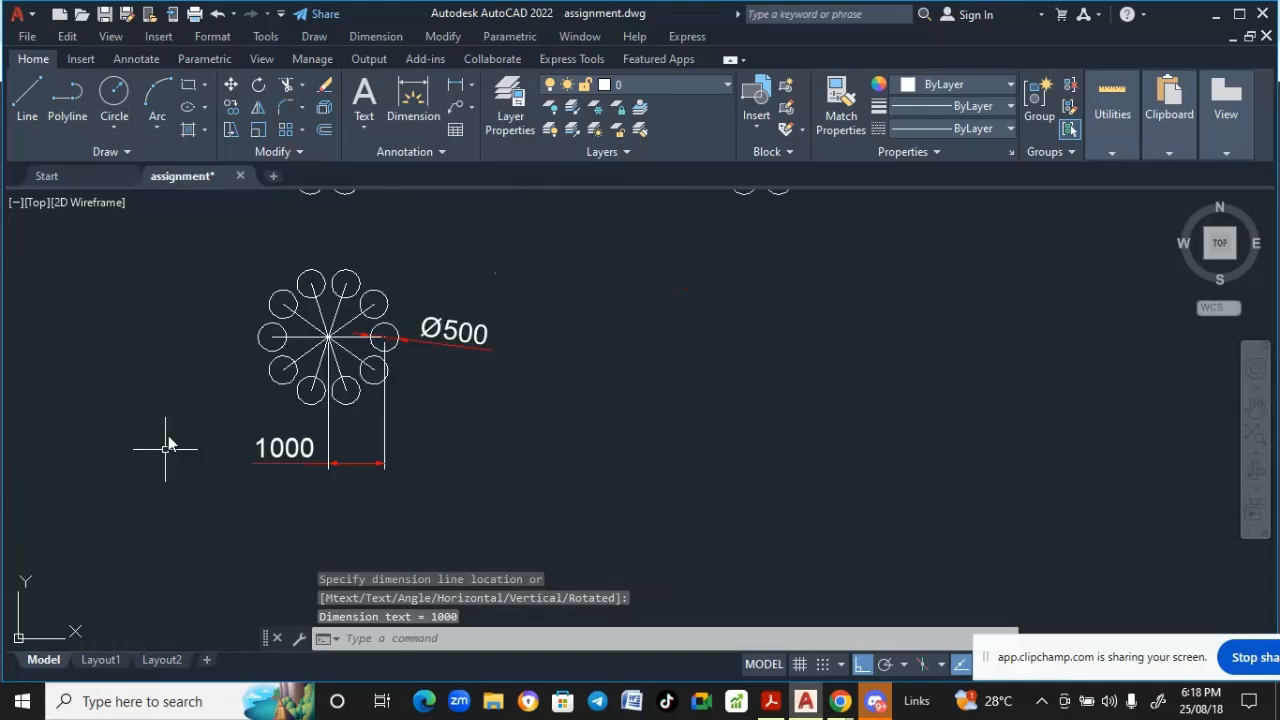
{"action": "scroll", "coordinate": [167, 445], "scroll_direction": "down", "scroll_amount": 2}
{"action": "middle_click_drag", "start_coordinate": [177, 429], "coordinate": [211, 449]}
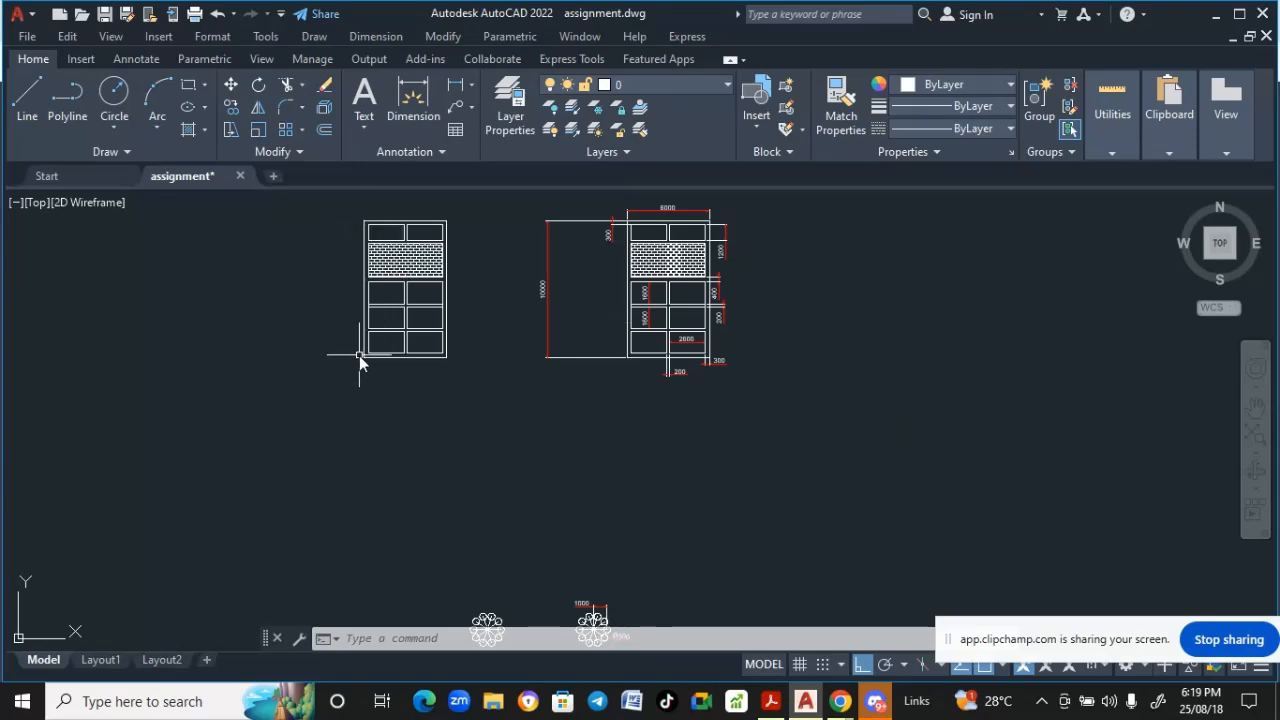
{"action": "mouse_move", "coordinate": [359, 355]}
{"action": "middle_mouse_down"}
{"action": "mouse_move", "coordinate": [446, 326]}
{"action": "mouse_move", "coordinate": [488, 360]}
{"action": "mouse_move", "coordinate": [474, 357]}
{"action": "mouse_move", "coordinate": [443, 223]}
{"action": "mouse_move", "coordinate": [433, 374]}
{"action": "mouse_move", "coordinate": [434, 189]}
{"action": "middle_mouse_up"}
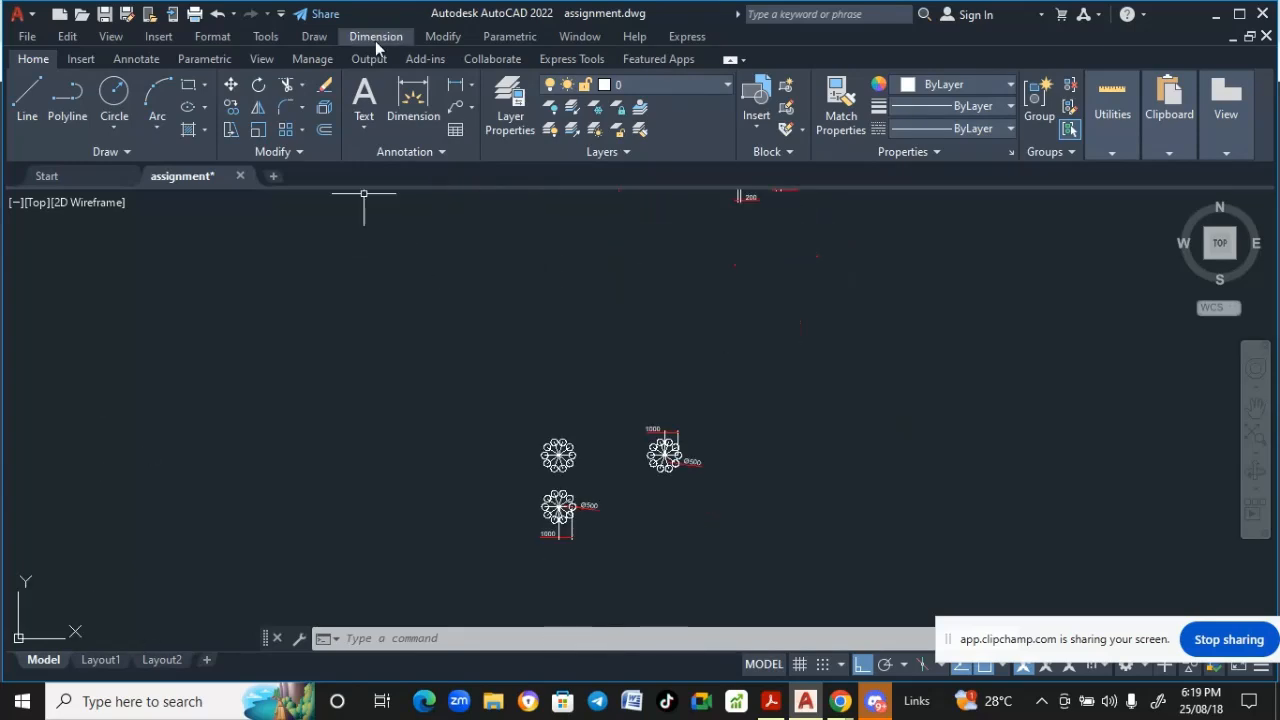
{"action": "left_click", "coordinate": [437, 38]}
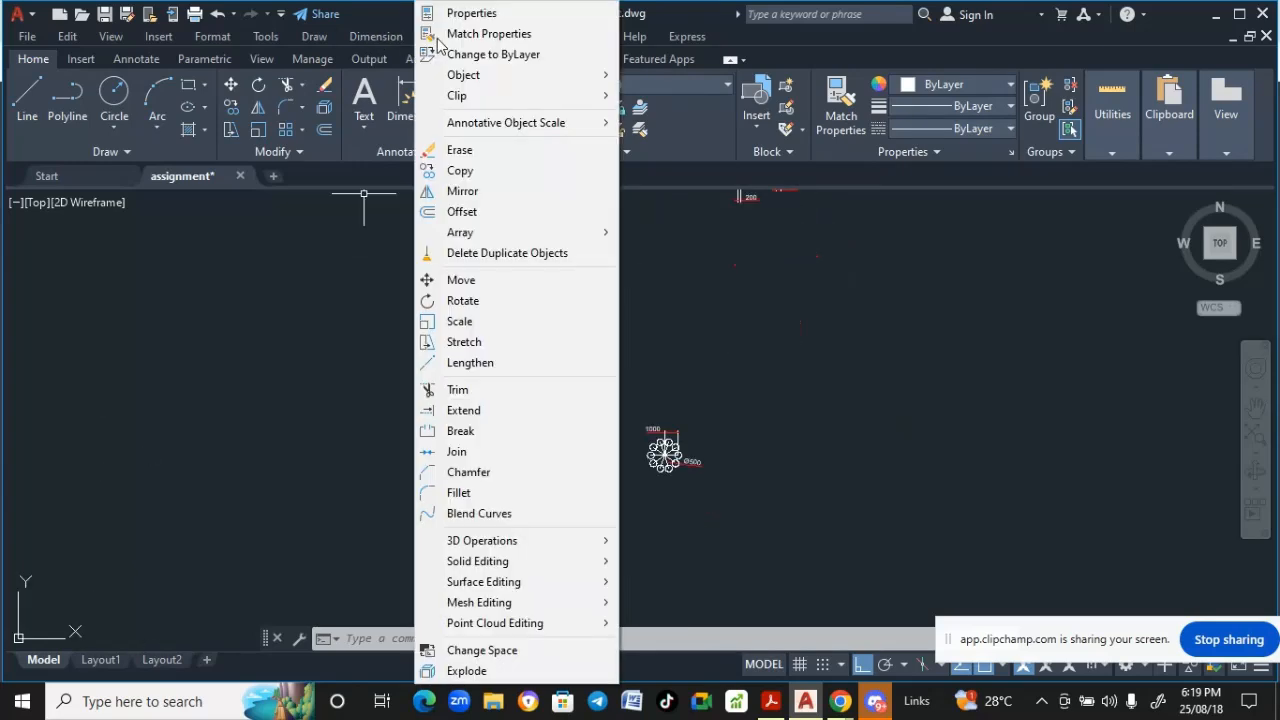
{"action": "left_click", "coordinate": [466, 280]}
{"action": "left_click", "coordinate": [826, 586]}
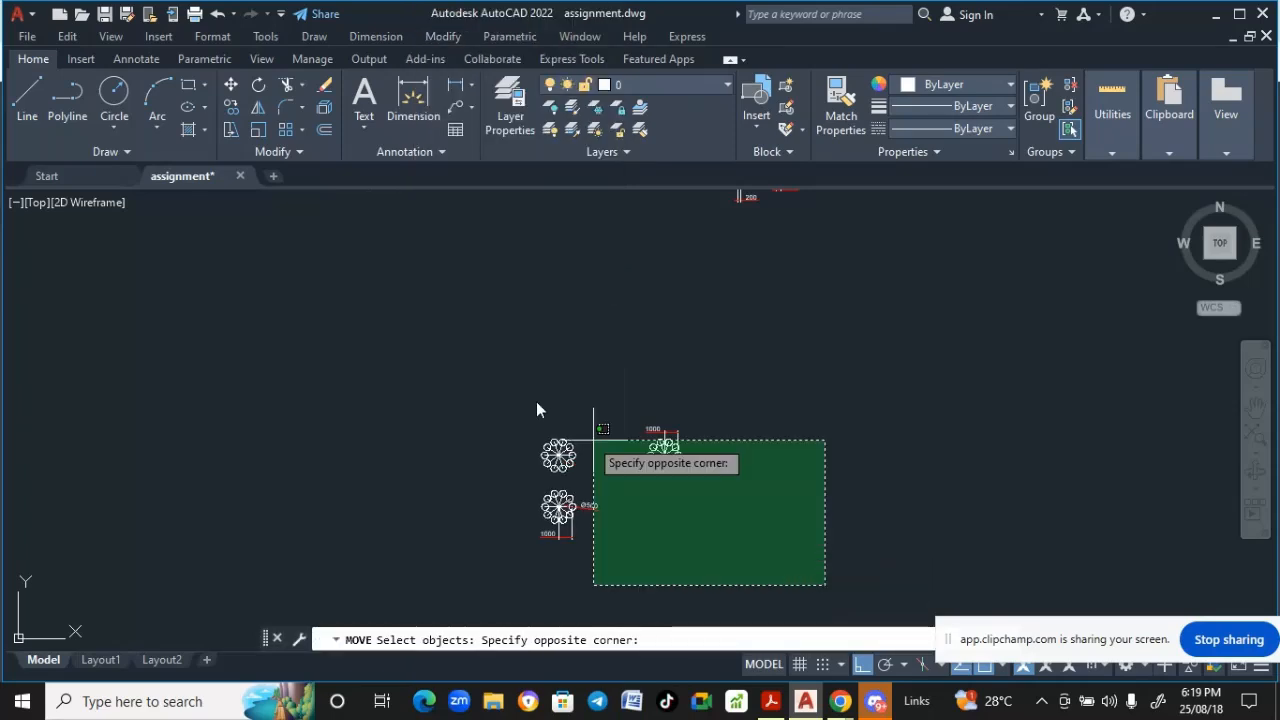
{"action": "left_click", "coordinate": [447, 367]}
{"action": "key", "text": "Return"}
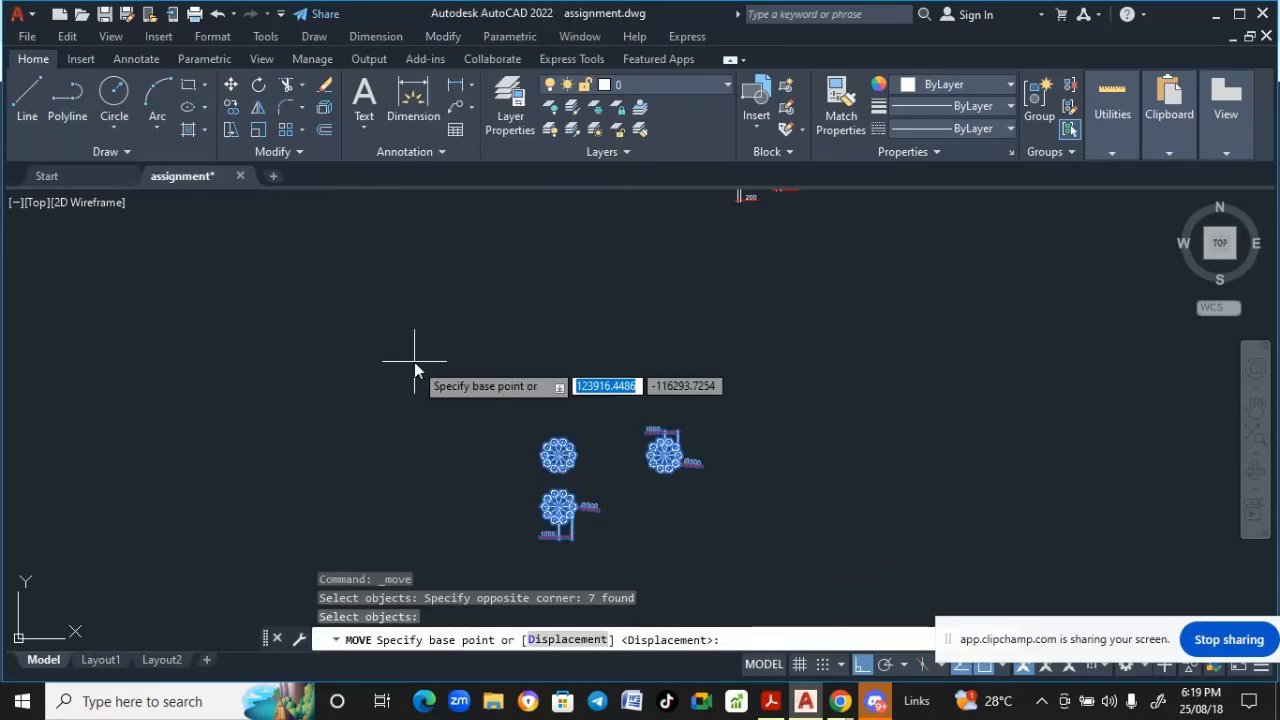
{"action": "left_click", "coordinate": [523, 480]}
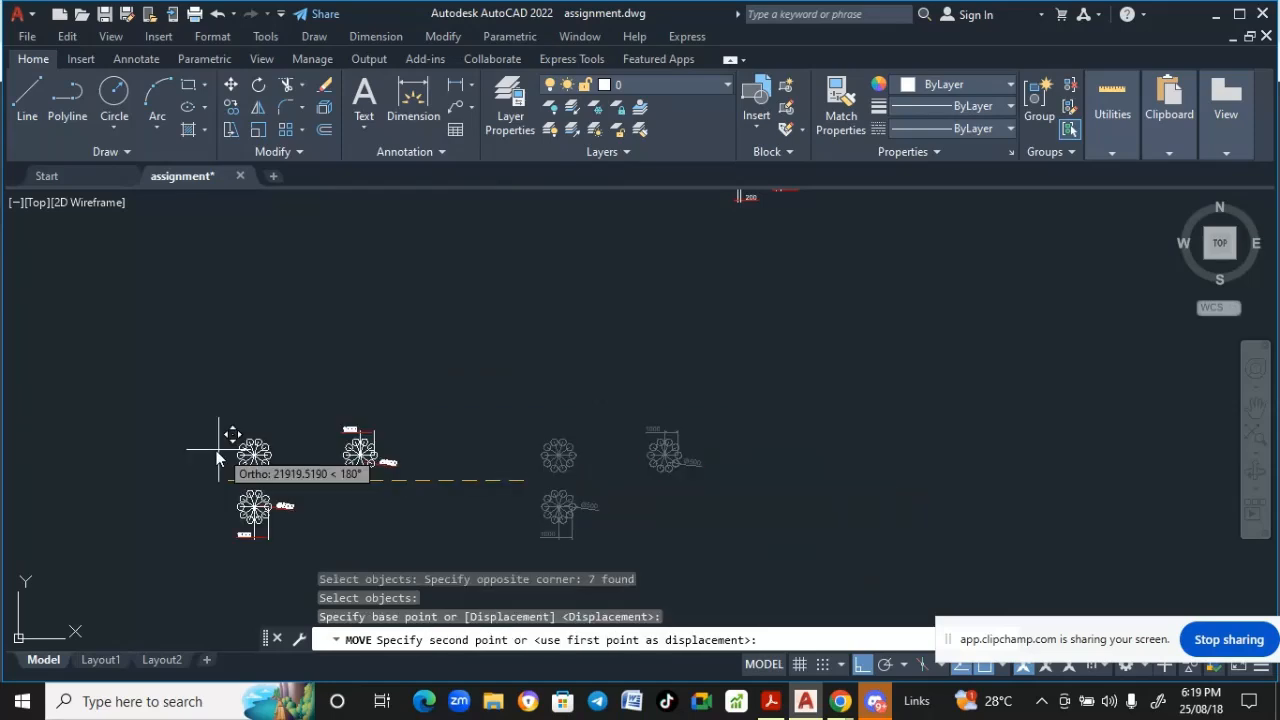
{"action": "left_click", "coordinate": [106, 435]}
- Draw a vertical line 10000 long below the original building elevation drawing
{"action": "scroll", "coordinate": [408, 484], "scroll_direction": "down", "scroll_amount": 3}
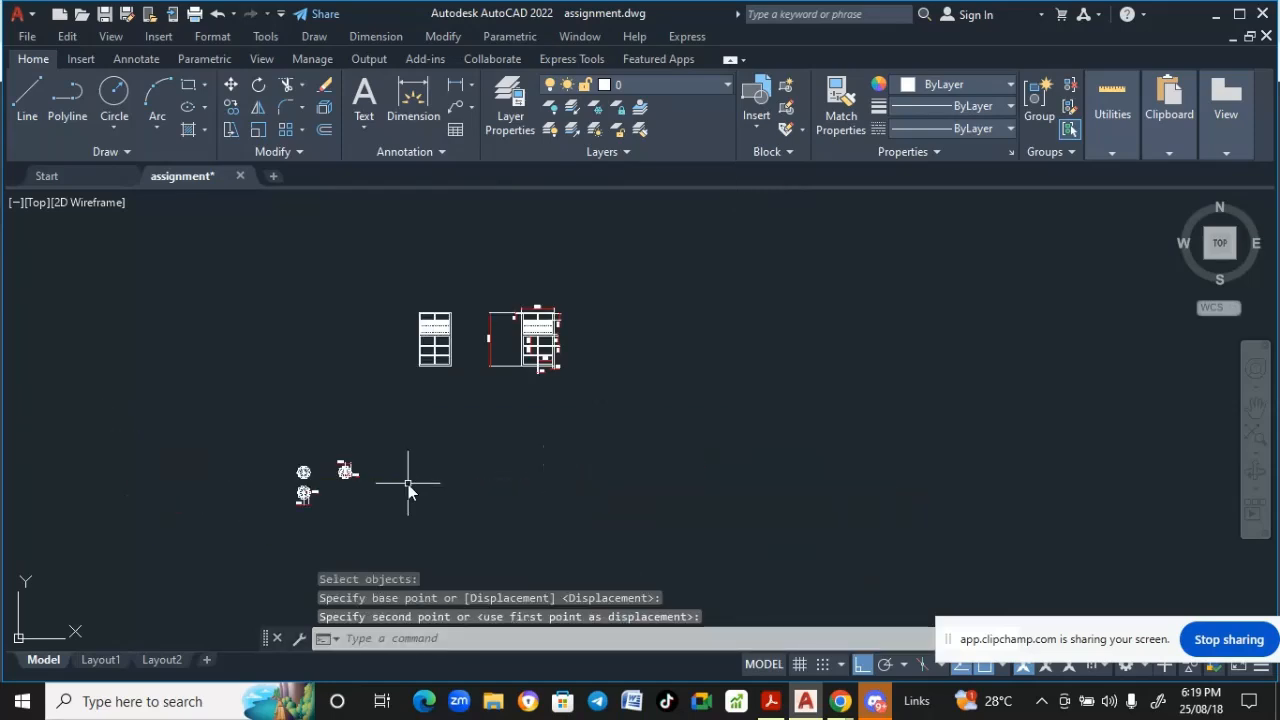
{"action": "scroll", "coordinate": [409, 485], "scroll_direction": "up", "scroll_amount": 2}
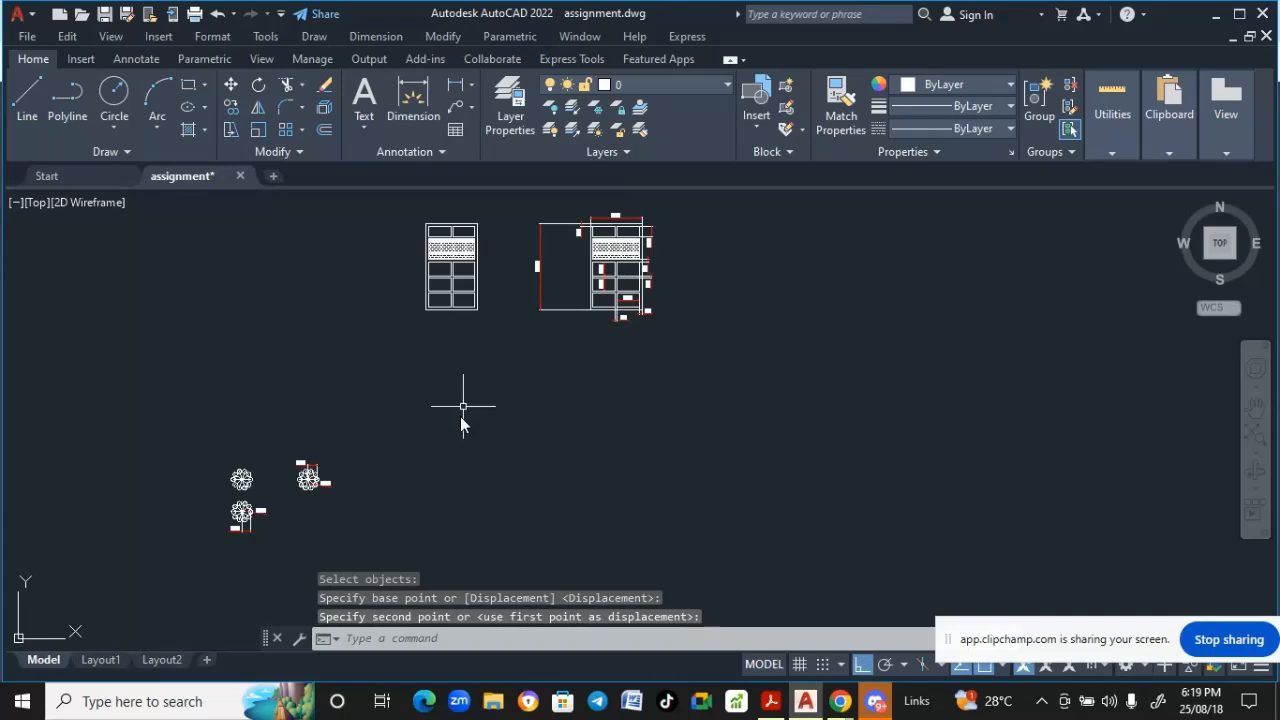
{"action": "middle_click_drag", "start_coordinate": [455, 452], "coordinate": [454, 498]}
{"action": "scroll", "coordinate": [449, 437], "scroll_direction": "up", "scroll_amount": 2}
{"action": "middle_click_drag", "start_coordinate": [449, 437], "coordinate": [461, 506]}
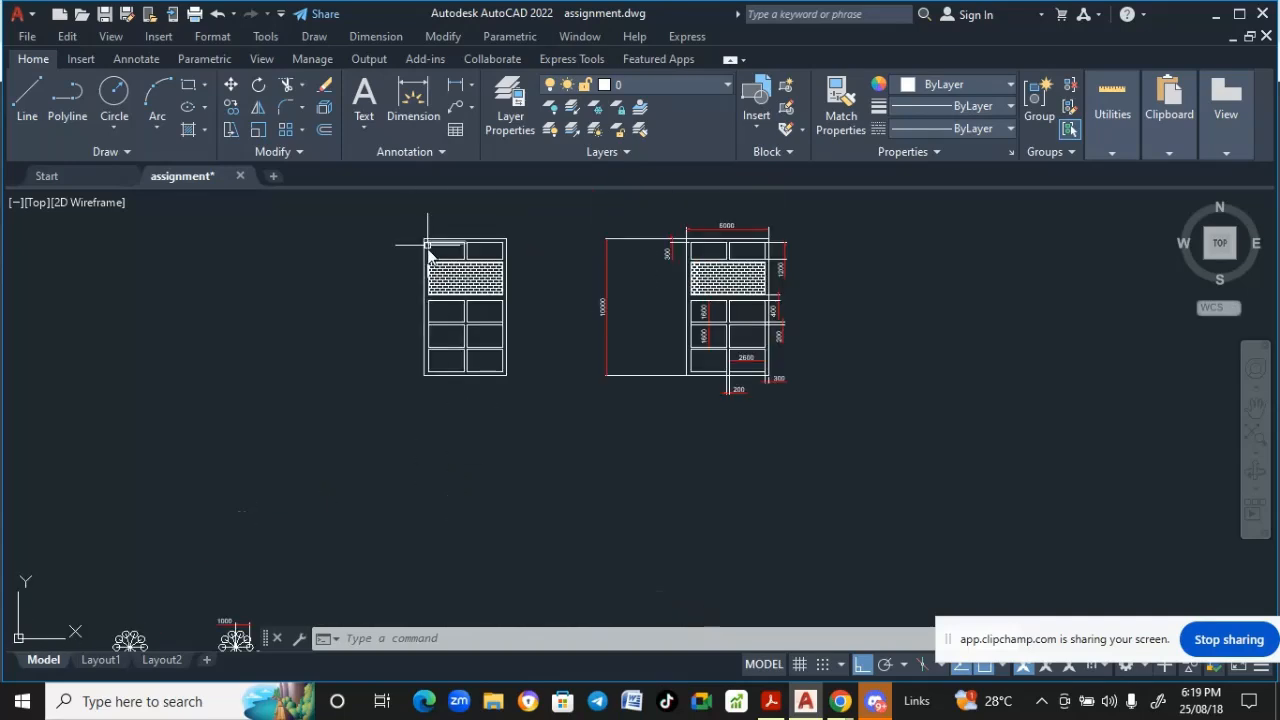
{"action": "middle_click_drag", "start_coordinate": [423, 434], "coordinate": [415, 503]}
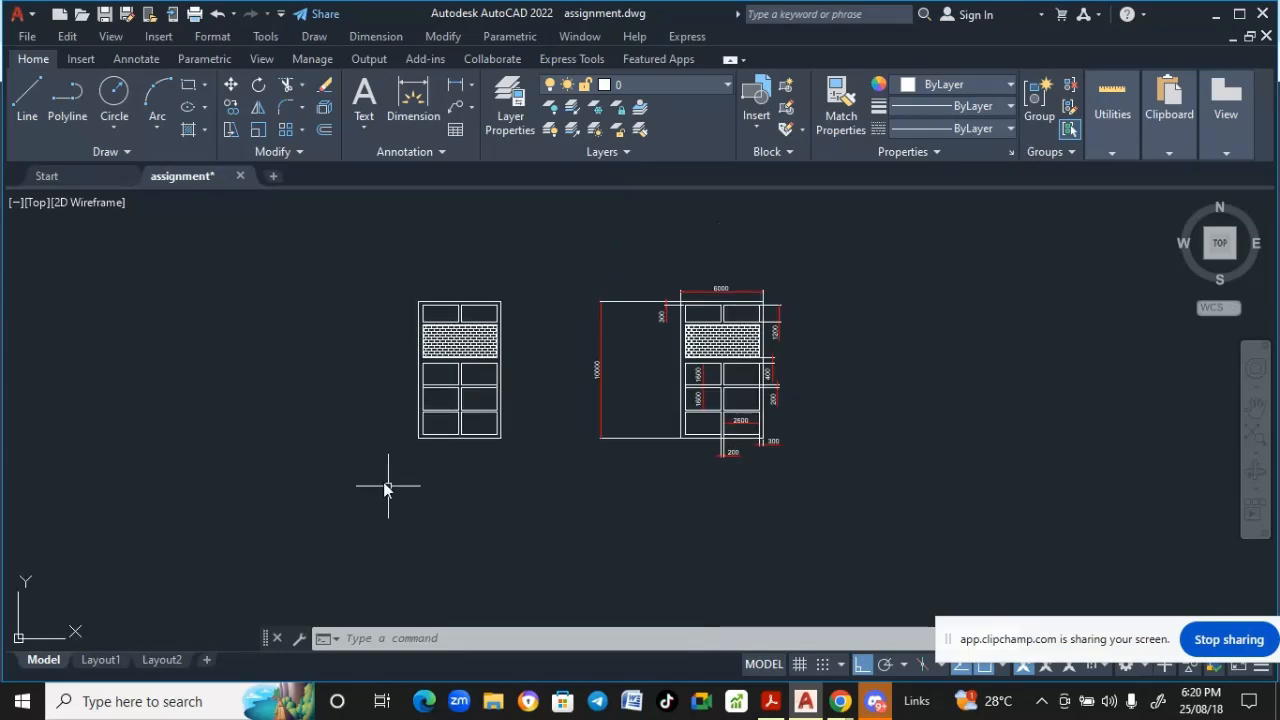
{"action": "left_click", "coordinate": [35, 93]}
{"action": "mouse_move", "coordinate": [440, 501]}
{"action": "middle_mouse_down"}
{"action": "mouse_move", "coordinate": [445, 451]}
{"action": "mouse_move", "coordinate": [490, 447]}
{"action": "middle_mouse_up"}
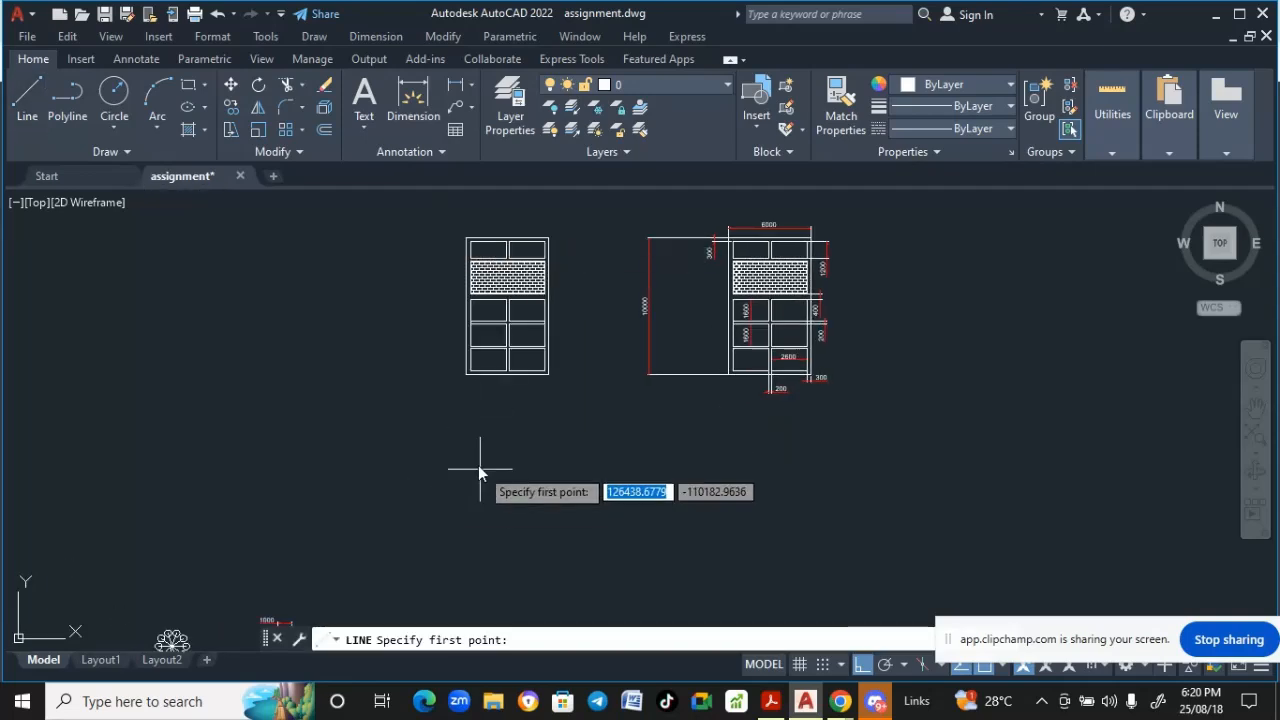
{"action": "left_click", "coordinate": [469, 443]}
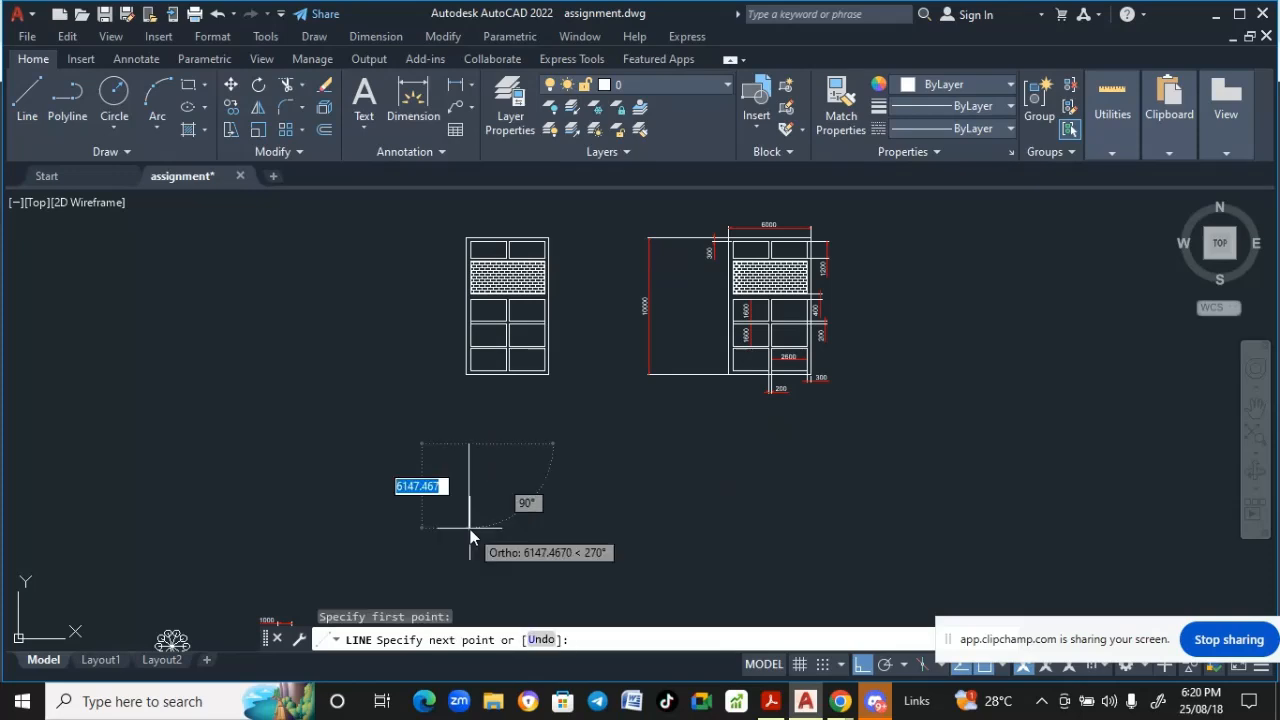
{"action": "type", "text": "10000"}
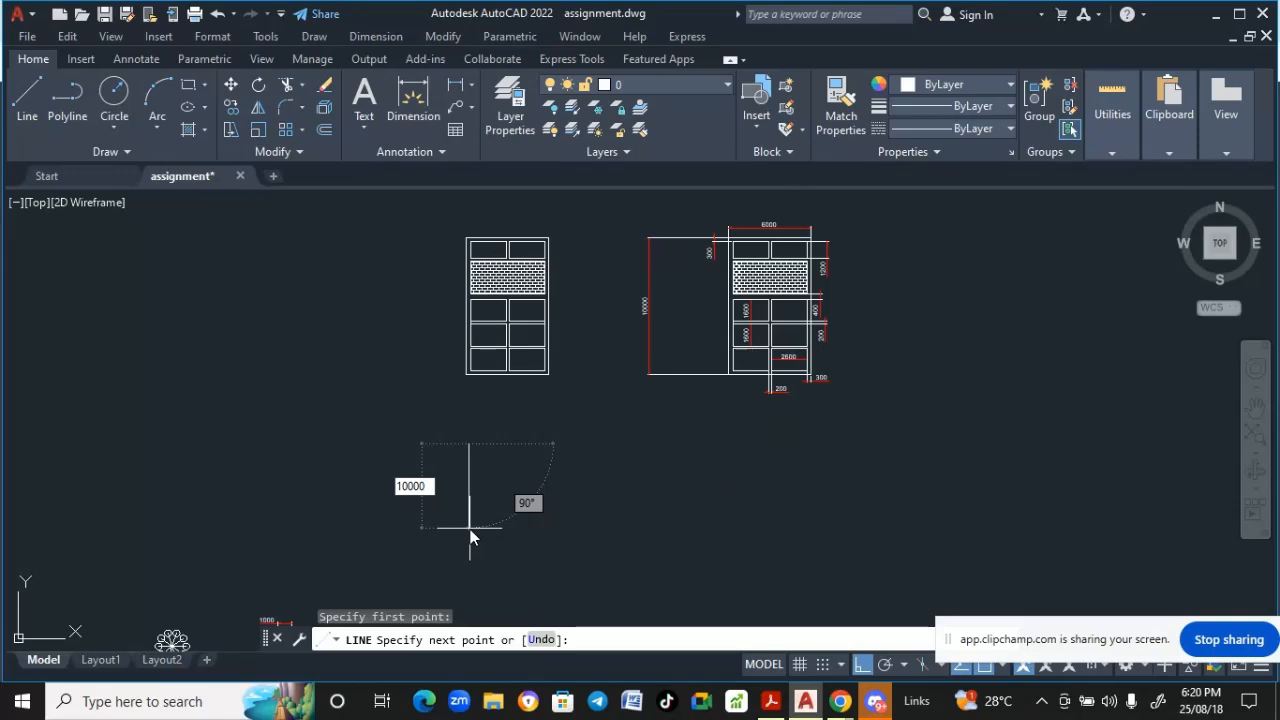
{"action": "key", "text": "Return"}
{"action": "key", "text": "Return"}
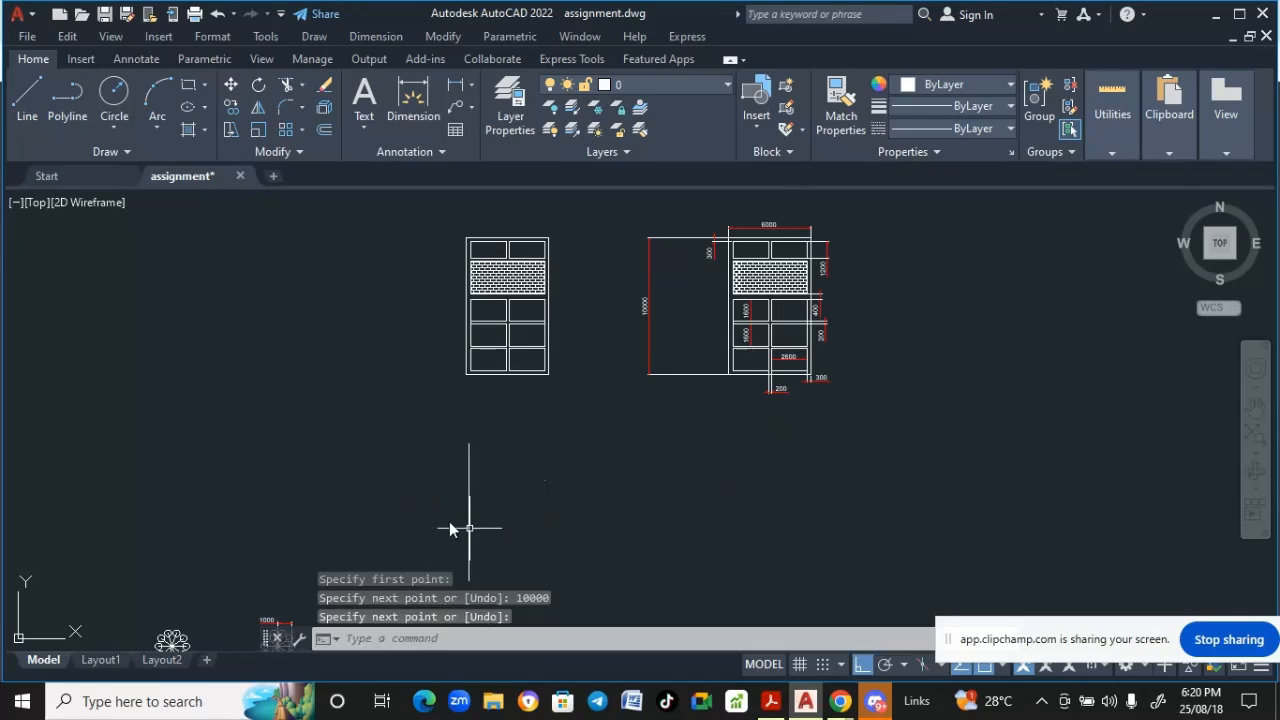
- Draw a 6000-long horizontal line to the right from the top end of the new vertical line
{"action": "scroll", "coordinate": [429, 471], "scroll_direction": "down", "scroll_amount": 2}
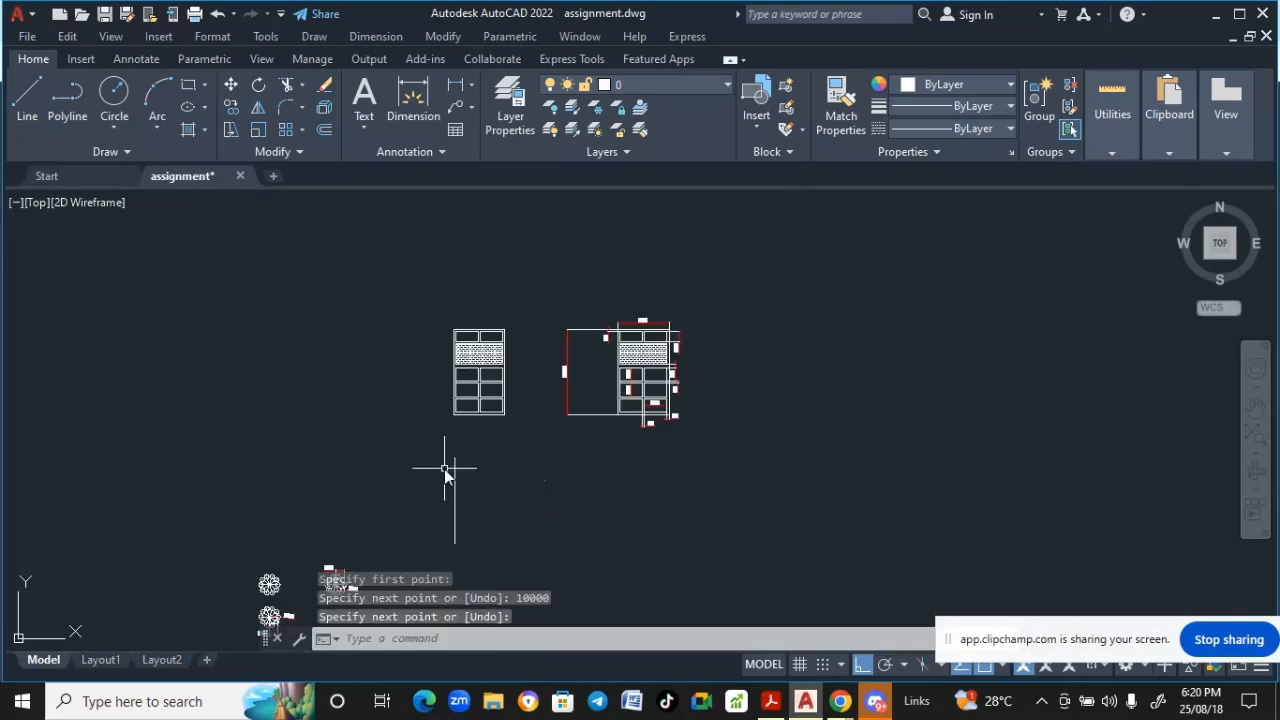
{"action": "scroll", "coordinate": [452, 330], "scroll_direction": "up", "scroll_amount": 4}
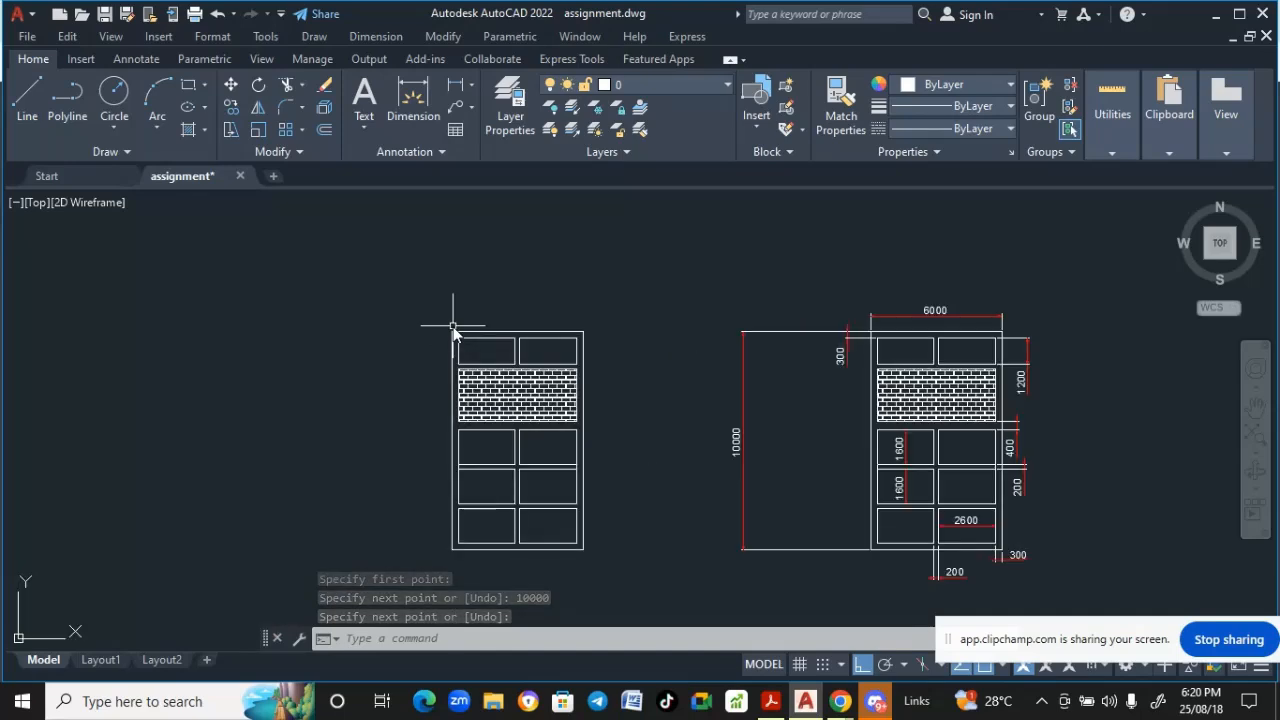
{"action": "left_click", "coordinate": [30, 97]}
{"action": "scroll", "coordinate": [385, 410], "scroll_direction": "down", "scroll_amount": 3}
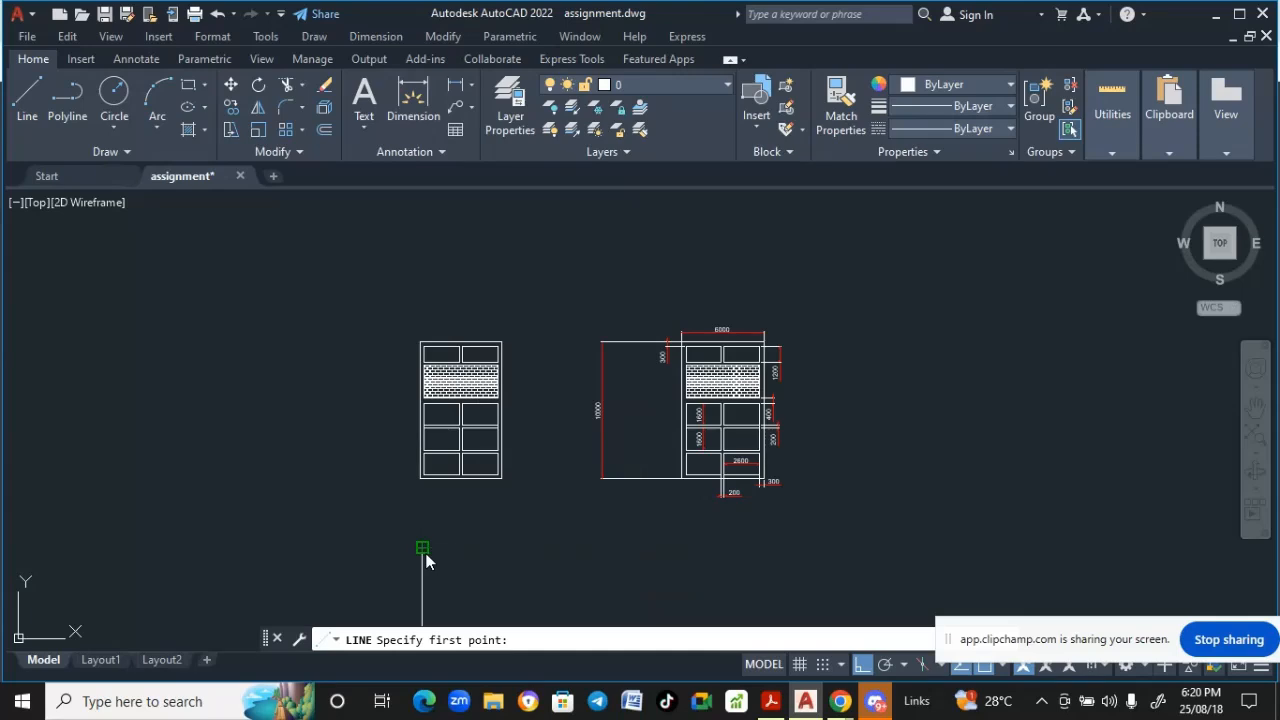
{"action": "left_click", "coordinate": [422, 548]}
{"action": "type", "text": "6000"}
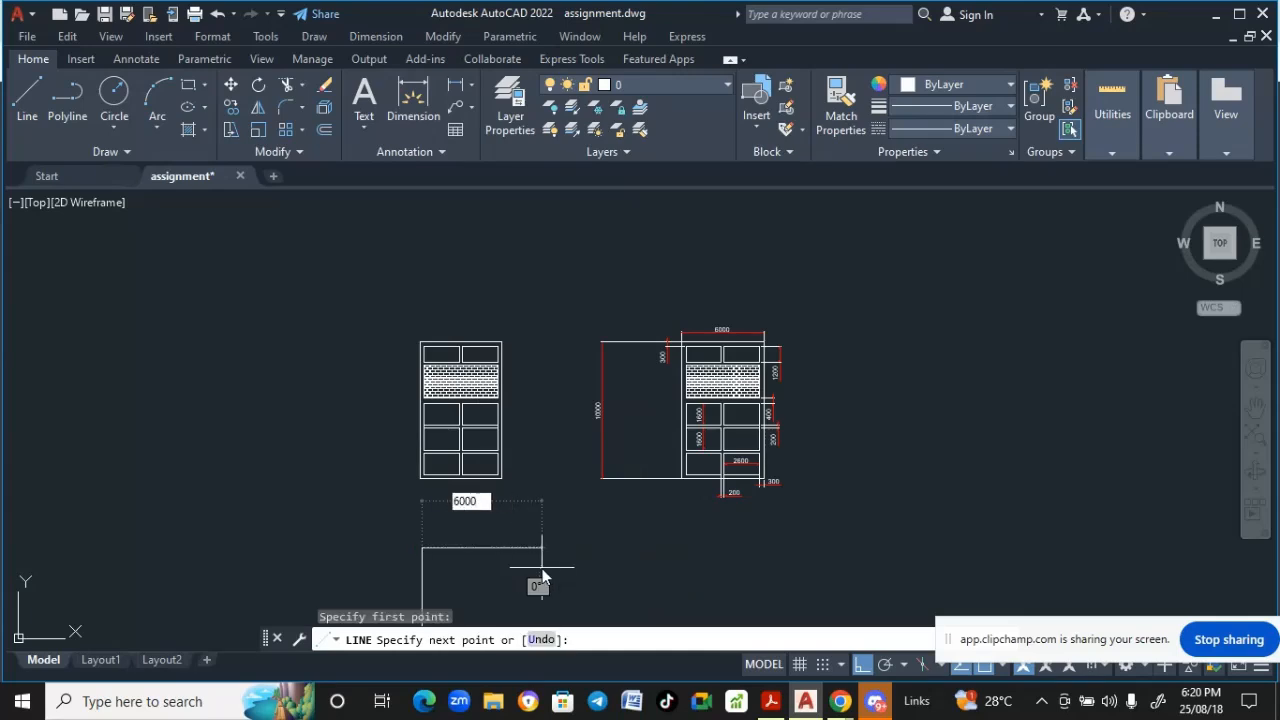
{"action": "key", "text": "Return"}
{"action": "key", "text": "Return"}
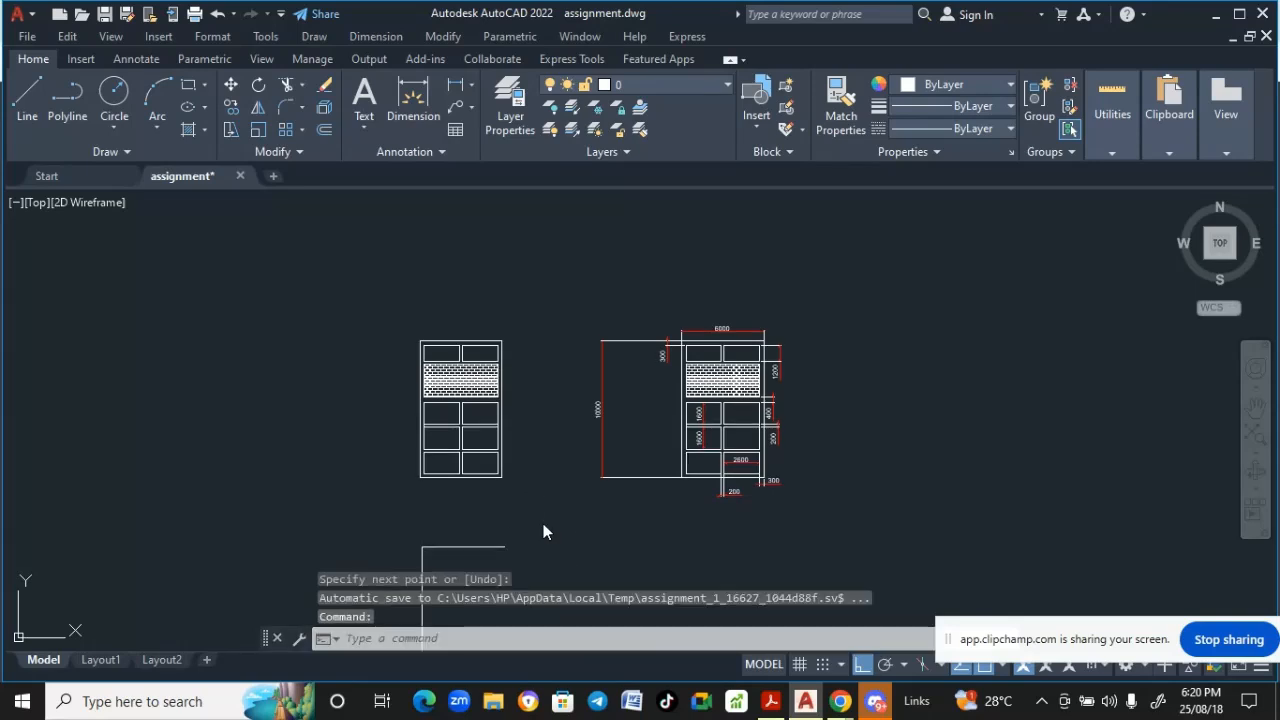
- Examine the dimensions along the top of the reference elevation drawing
{"action": "mouse_move", "coordinate": [543, 529]}
{"action": "middle_mouse_down"}
{"action": "mouse_move", "coordinate": [544, 428]}
{"action": "mouse_move", "coordinate": [551, 471]}
{"action": "middle_mouse_up"}
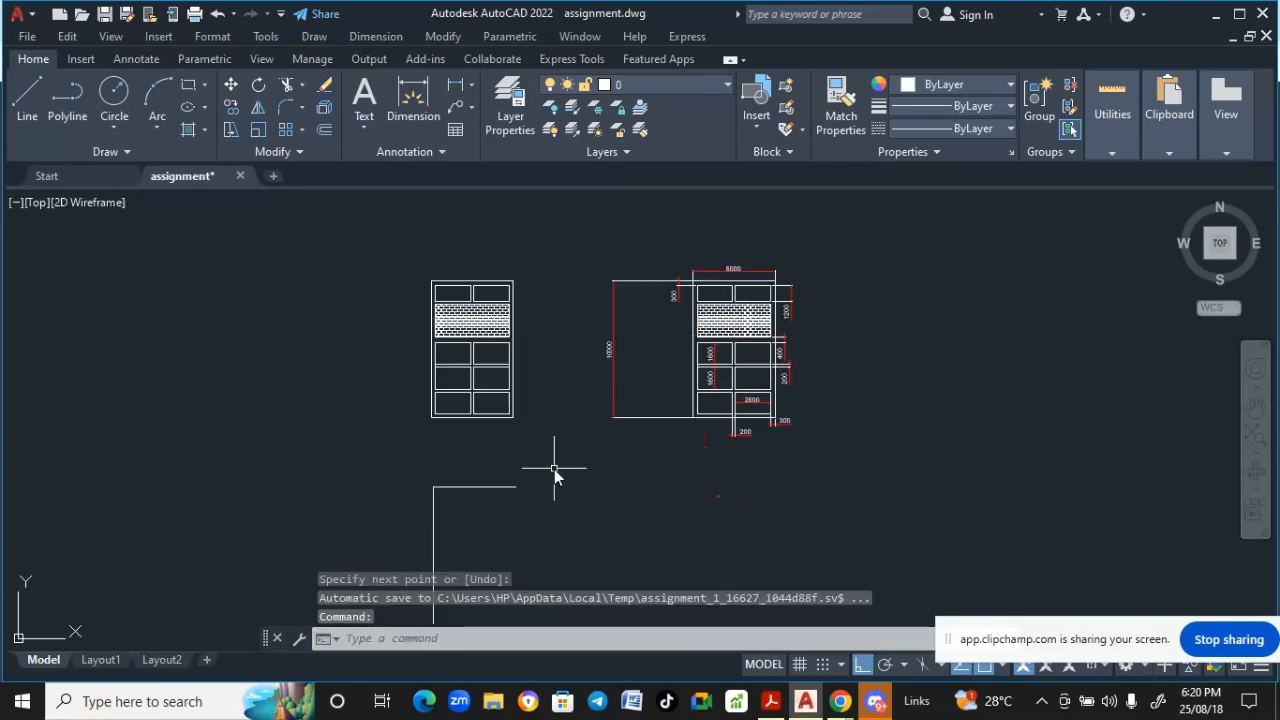
{"action": "scroll", "coordinate": [709, 287], "scroll_direction": "up", "scroll_amount": 2}
{"action": "scroll", "coordinate": [703, 297], "scroll_direction": "up", "scroll_amount": 2}
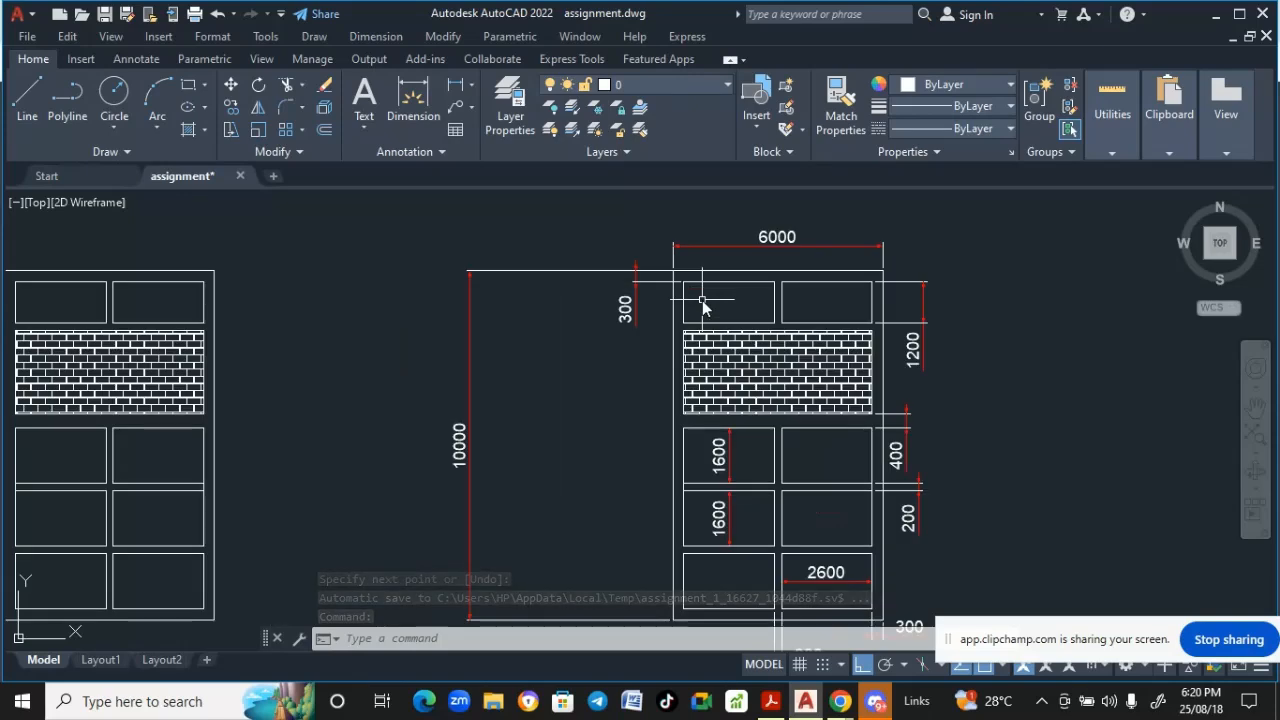
{"action": "middle_click_drag", "start_coordinate": [701, 303], "coordinate": [705, 339]}
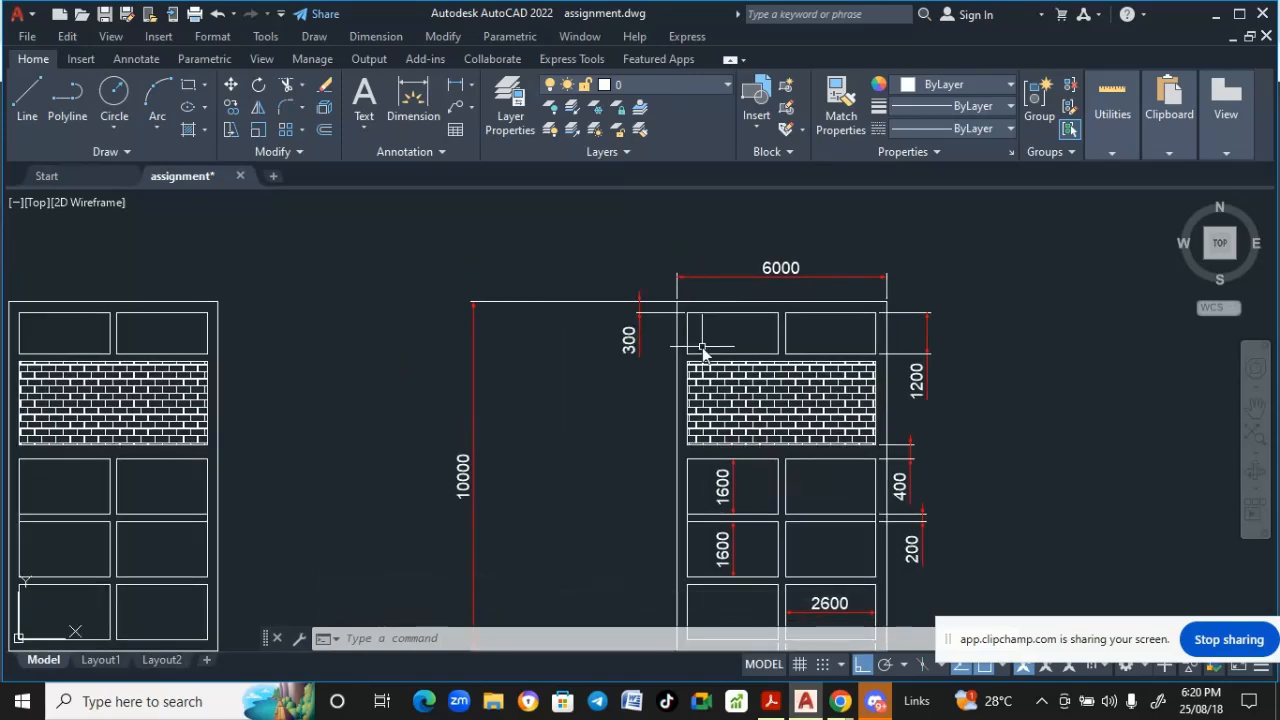
{"action": "middle_click_drag", "start_coordinate": [703, 348], "coordinate": [758, 352]}
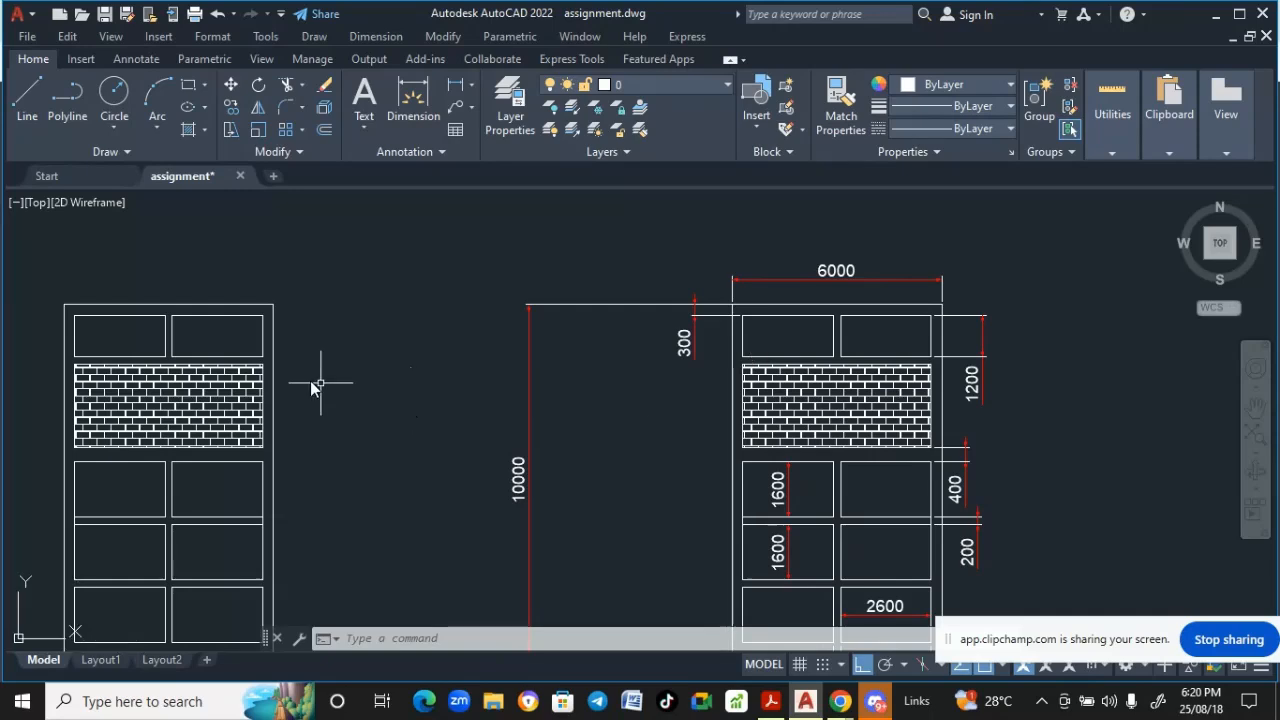
{"action": "middle_click_drag", "start_coordinate": [237, 329], "coordinate": [543, 277]}
{"action": "scroll", "coordinate": [537, 277], "scroll_direction": "down", "scroll_amount": 2}
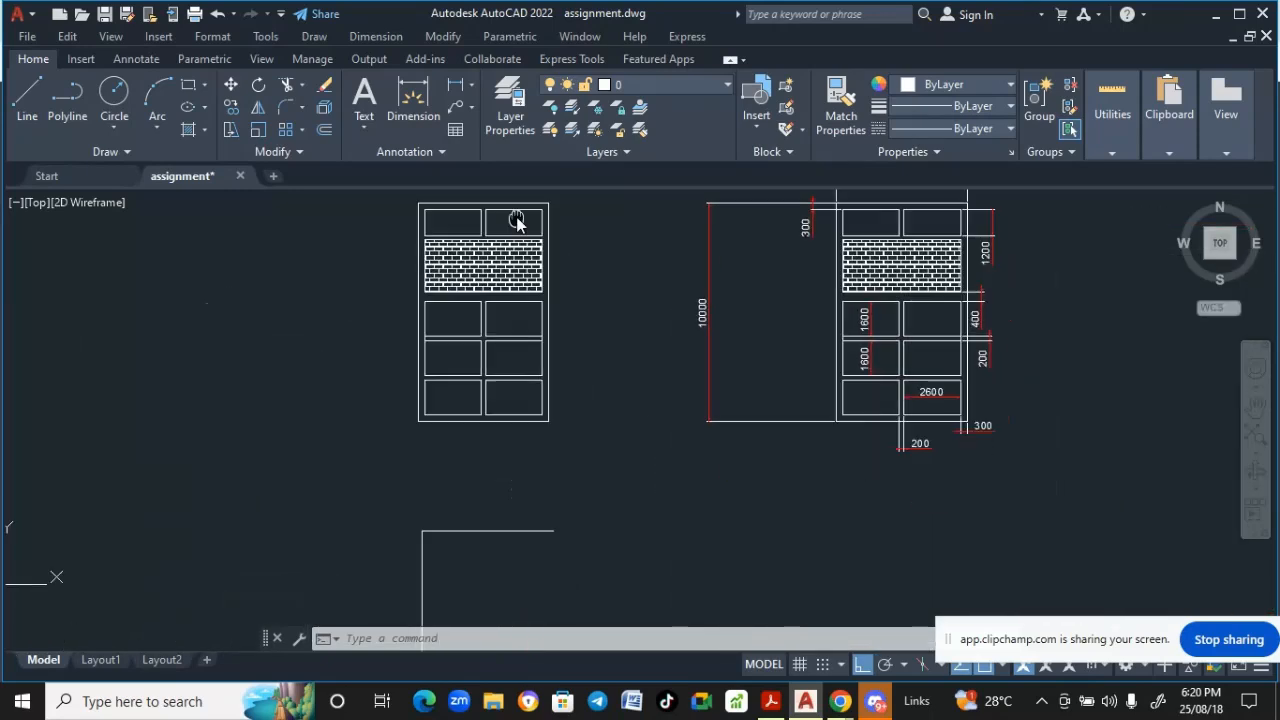
{"action": "middle_click_drag", "start_coordinate": [517, 222], "coordinate": [513, 209]}
- Offset the new horizontal line 300 downward
{"action": "left_click", "coordinate": [442, 37]}
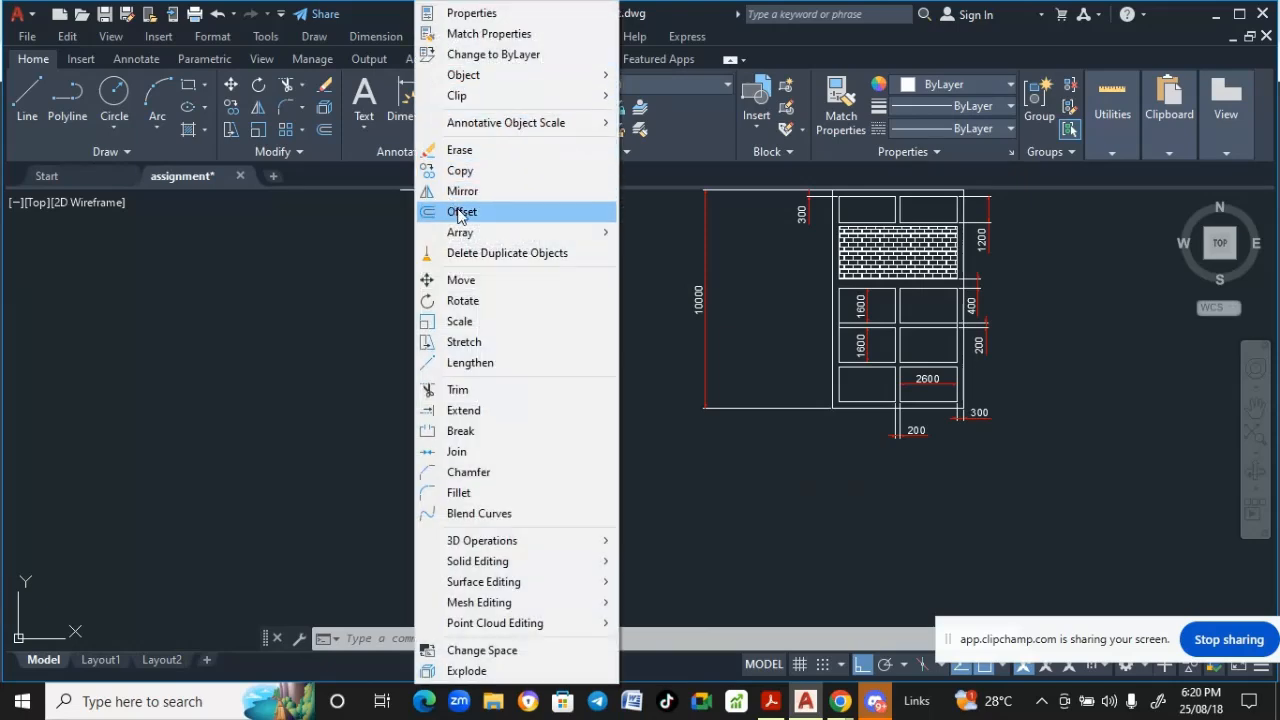
{"action": "left_click", "coordinate": [460, 212]}
{"action": "scroll", "coordinate": [382, 331], "scroll_direction": "down", "scroll_amount": 5}
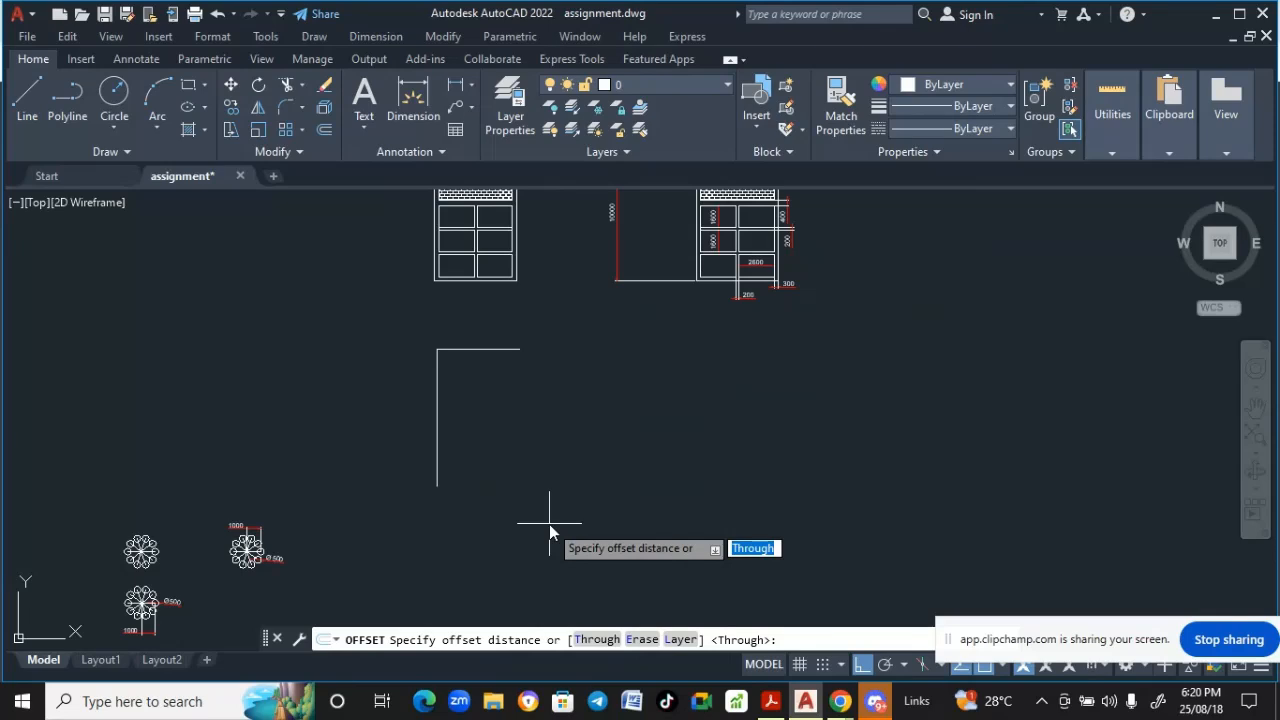
{"action": "type", "text": "300"}
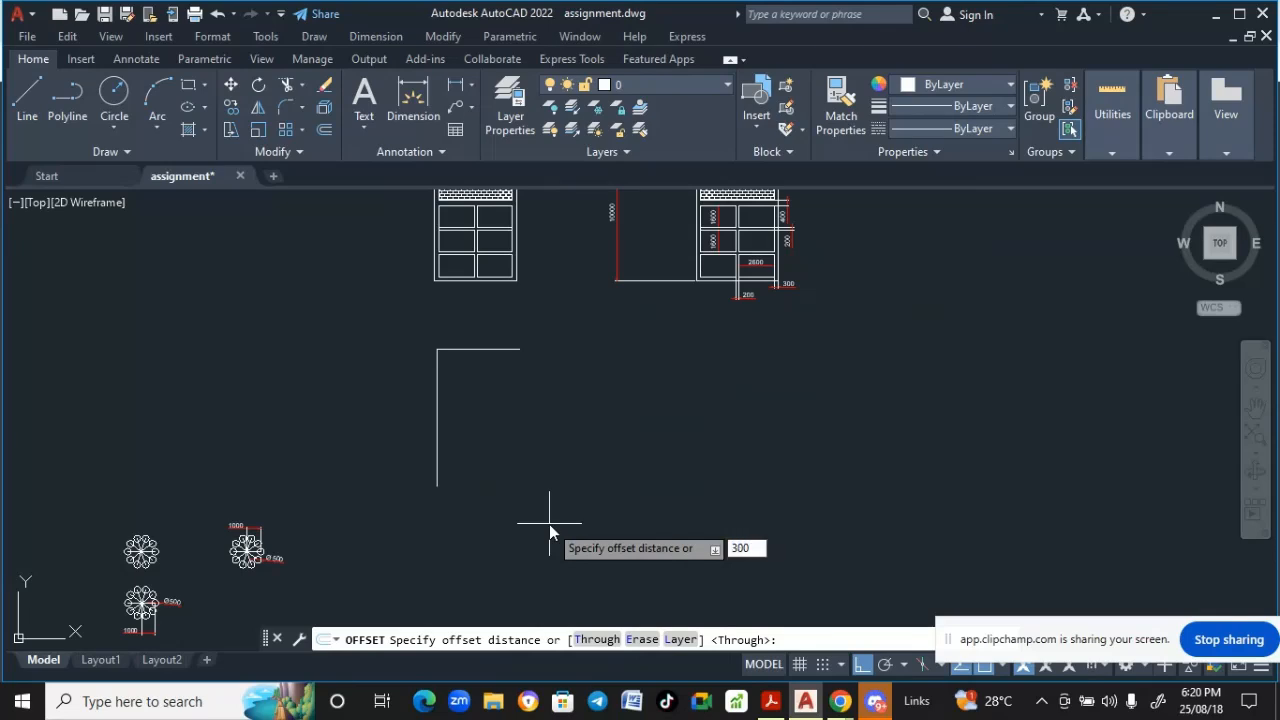
{"action": "scroll", "coordinate": [549, 524], "scroll_direction": "down", "scroll_amount": 2}
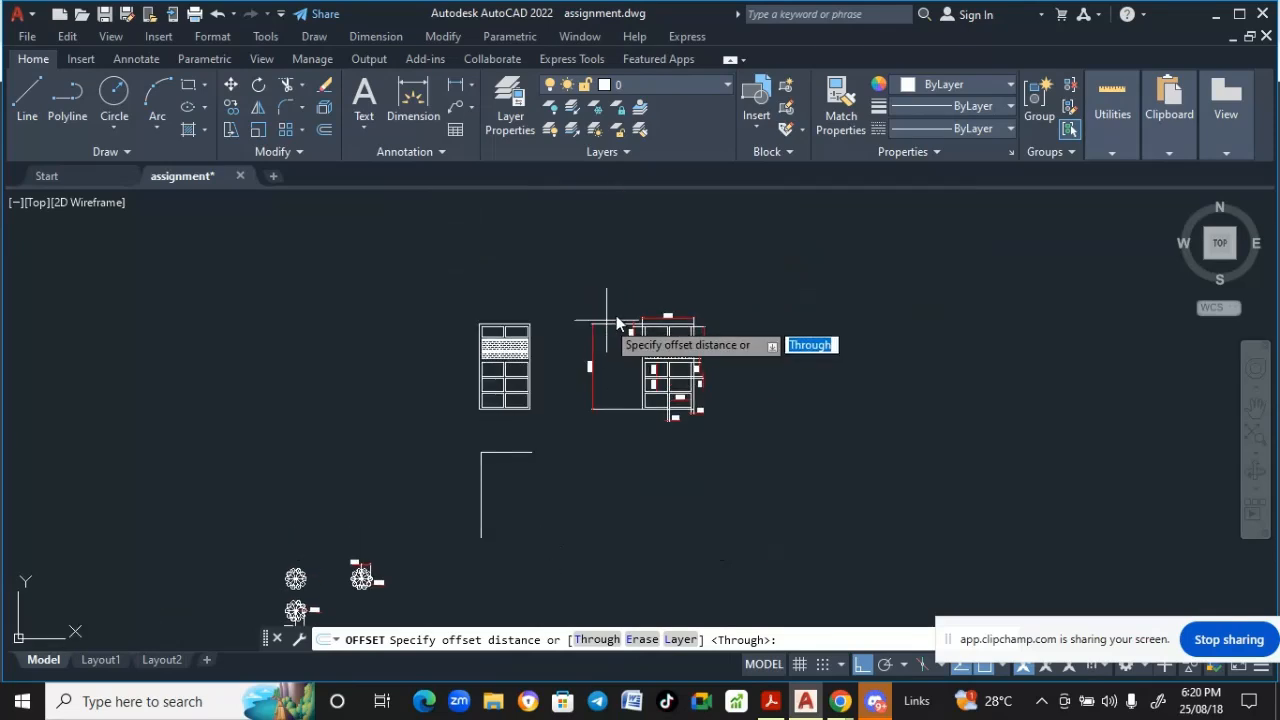
{"action": "scroll", "coordinate": [617, 323], "scroll_direction": "up", "scroll_amount": 5}
{"action": "scroll", "coordinate": [549, 390], "scroll_direction": "down", "scroll_amount": 4}
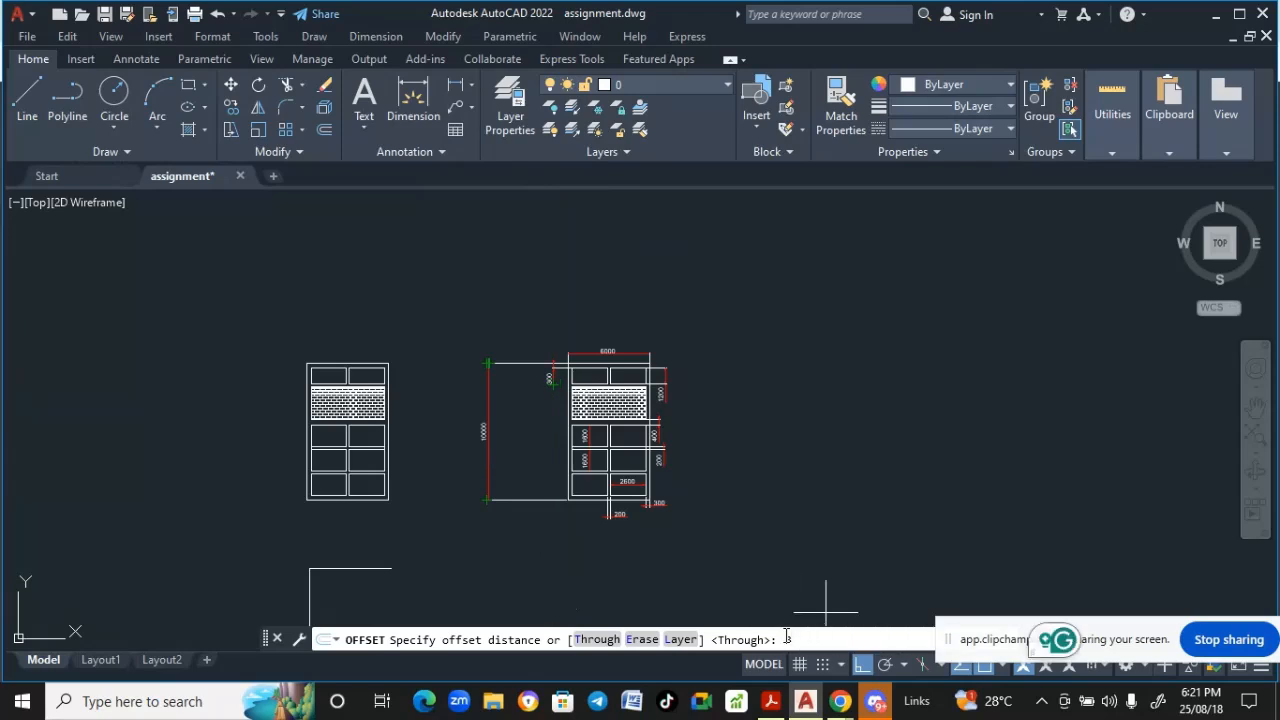
{"action": "type", "text": "00"}
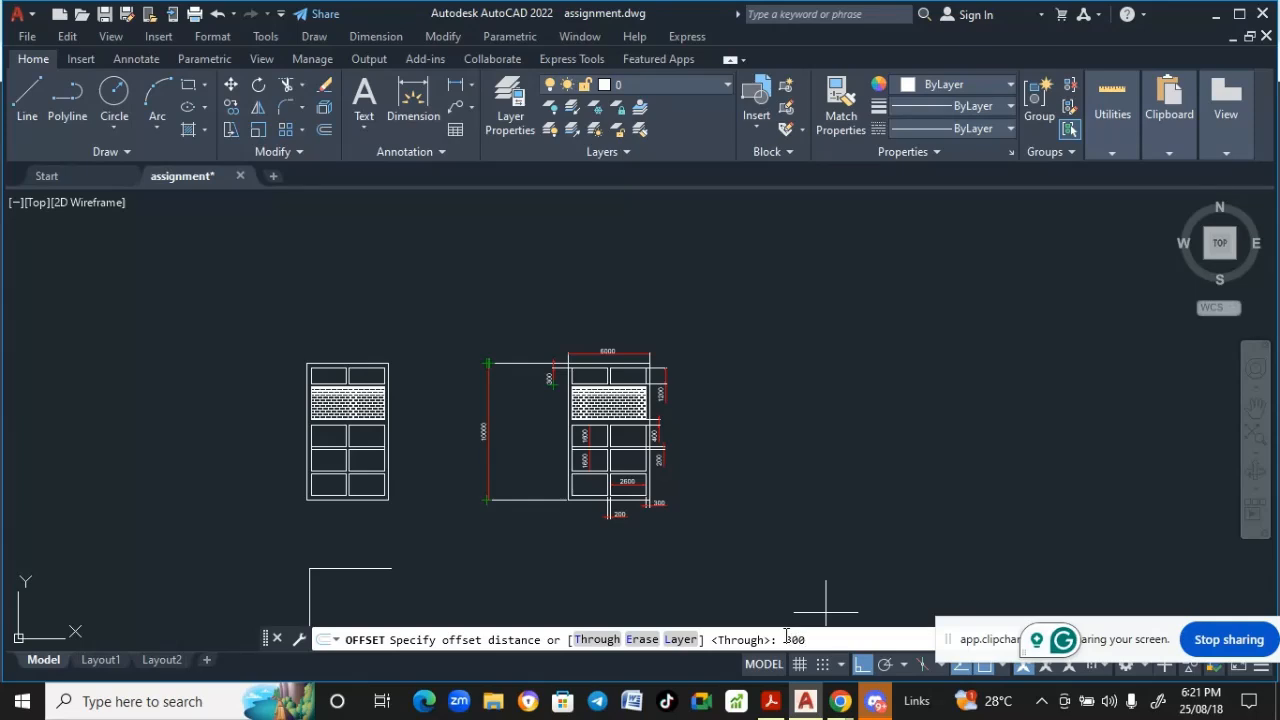
{"action": "key", "text": "Return"}
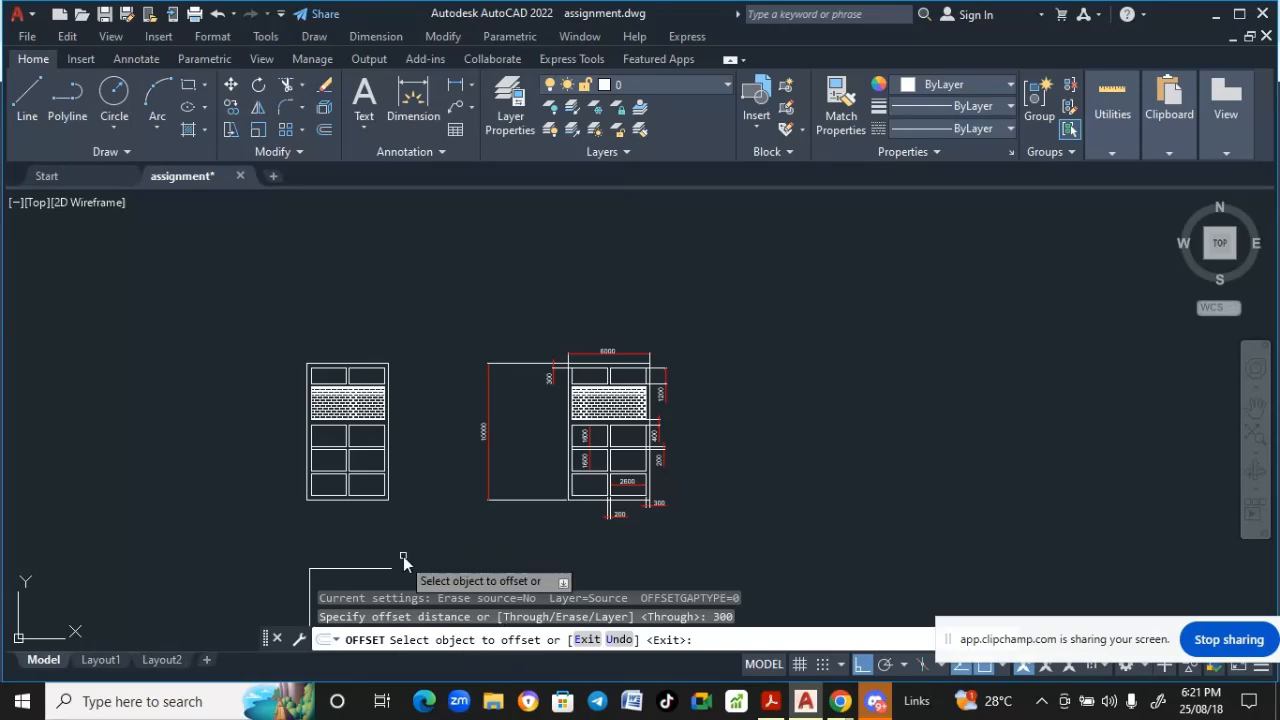
{"action": "middle_click_drag", "start_coordinate": [397, 560], "coordinate": [467, 389]}
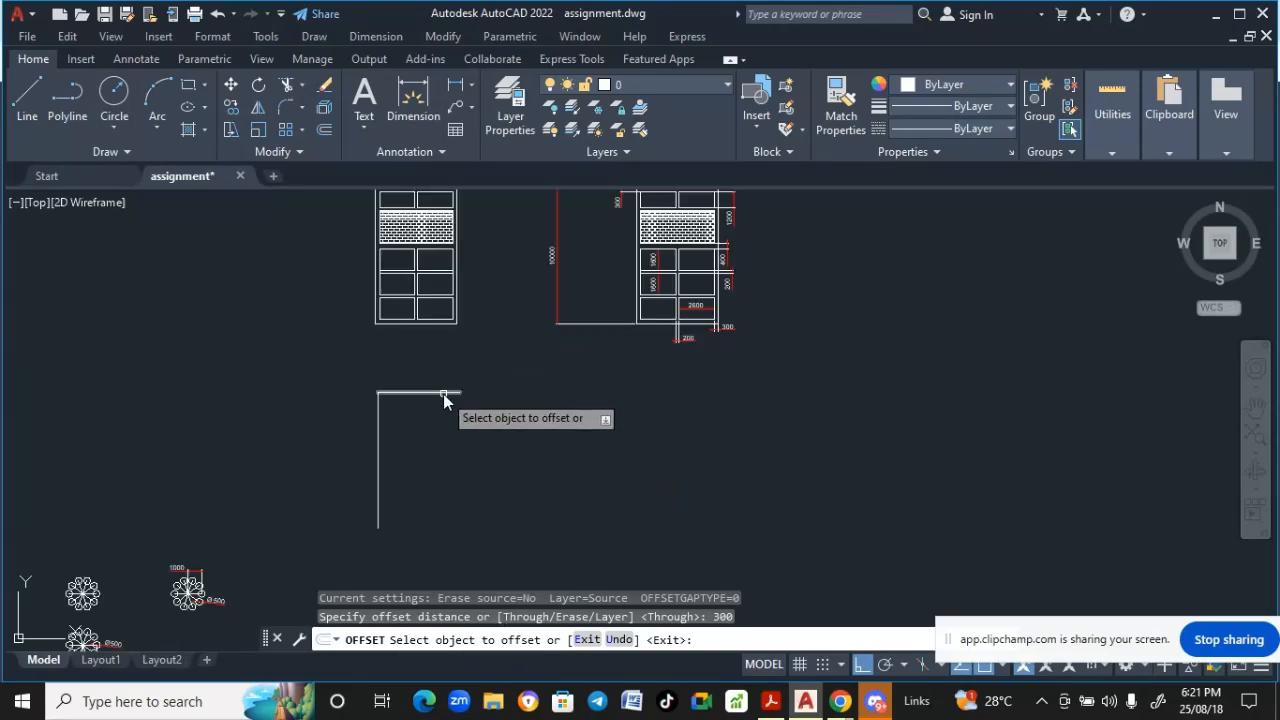
{"action": "left_click", "coordinate": [442, 394]}
{"action": "left_click", "coordinate": [440, 426]}
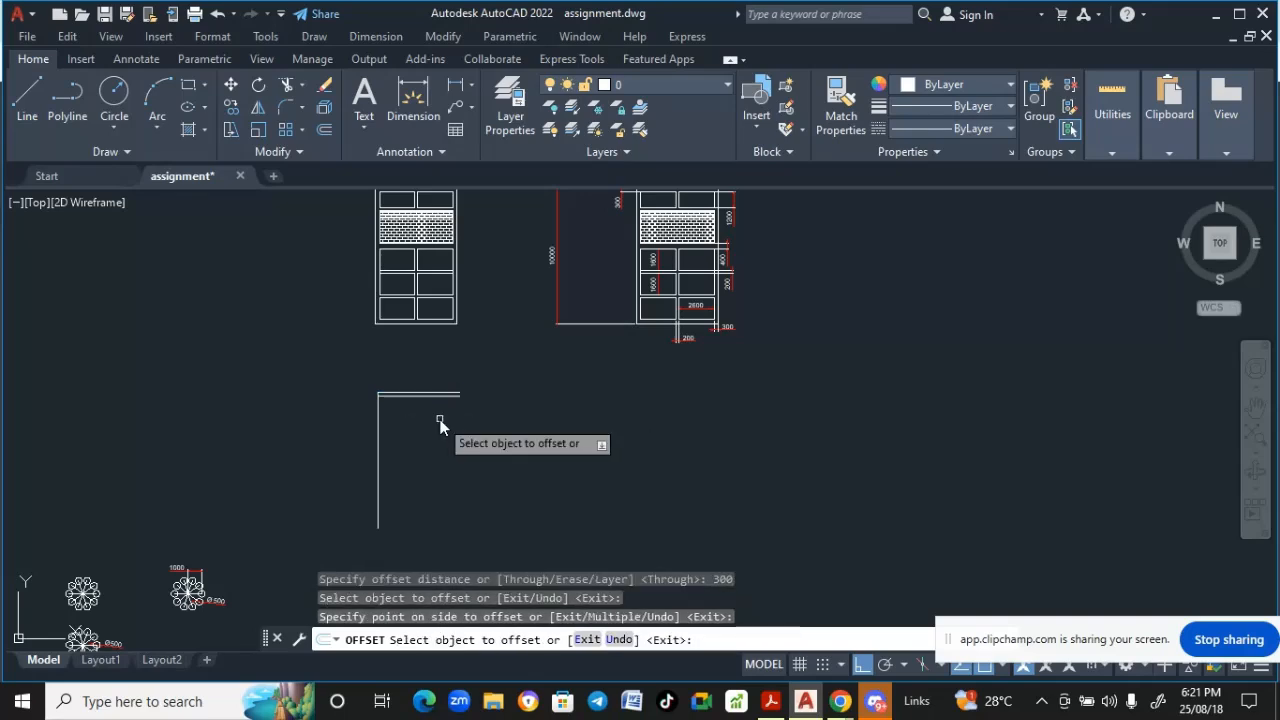
{"action": "key", "text": "Return"}
- Examine the vertical dimensions near the top of the reference elevation drawing
{"action": "middle_click_drag", "start_coordinate": [424, 395], "coordinate": [428, 437]}
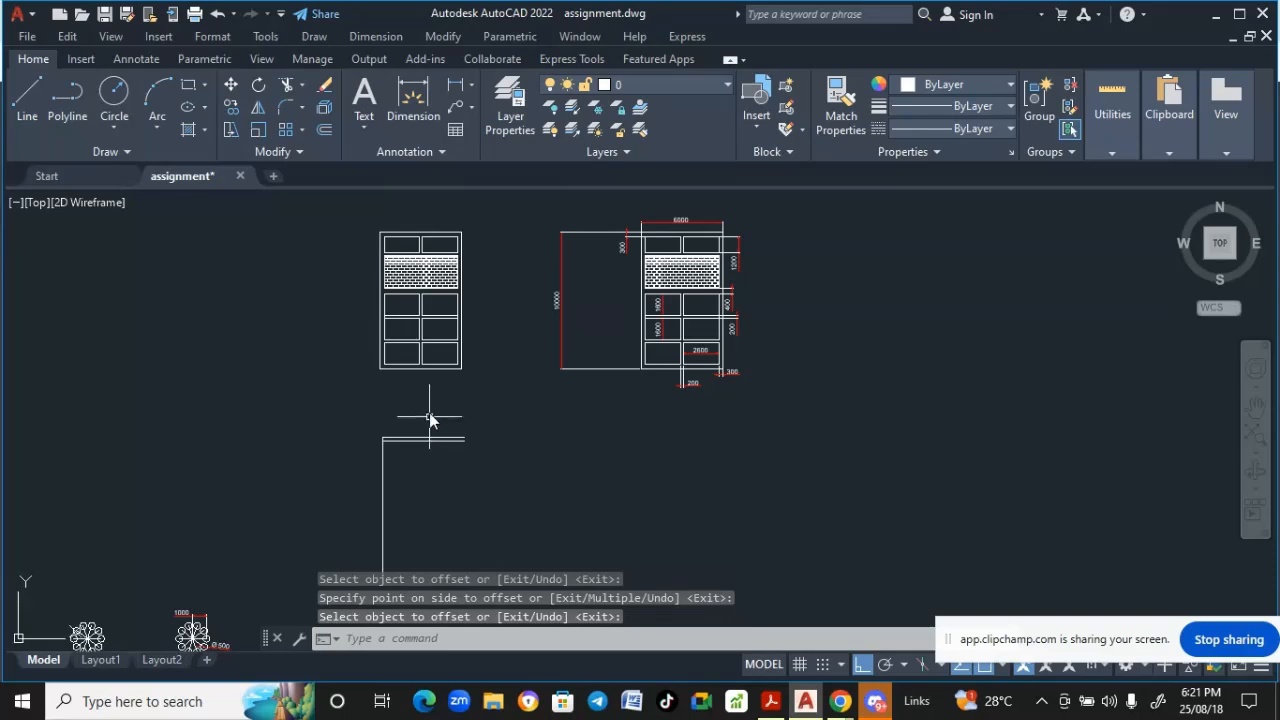
{"action": "scroll", "coordinate": [412, 440], "scroll_direction": "up", "scroll_amount": 4}
{"action": "scroll", "coordinate": [415, 436], "scroll_direction": "down", "scroll_amount": 3}
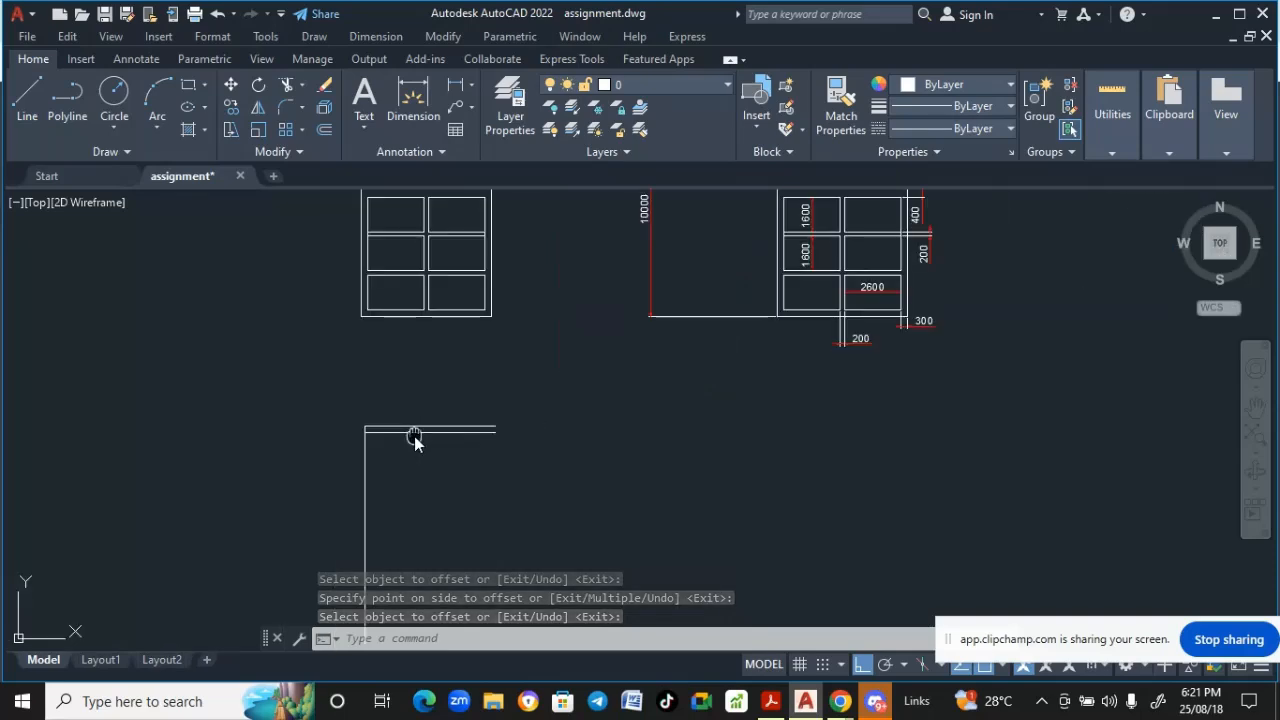
{"action": "scroll", "coordinate": [398, 428], "scroll_direction": "down", "scroll_amount": 1}
{"action": "scroll", "coordinate": [643, 257], "scroll_direction": "up", "scroll_amount": 1}
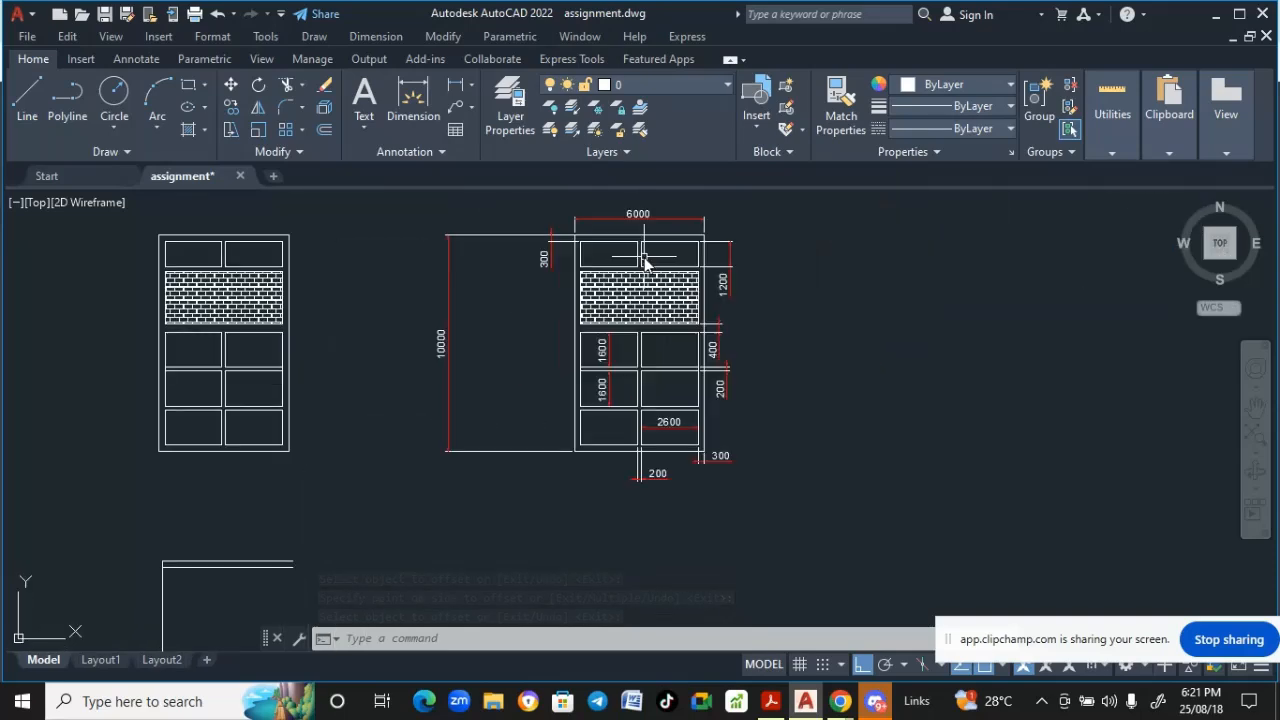
{"action": "middle_click_drag", "start_coordinate": [628, 262], "coordinate": [568, 299]}
{"action": "scroll", "coordinate": [556, 312], "scroll_direction": "up", "scroll_amount": 4}
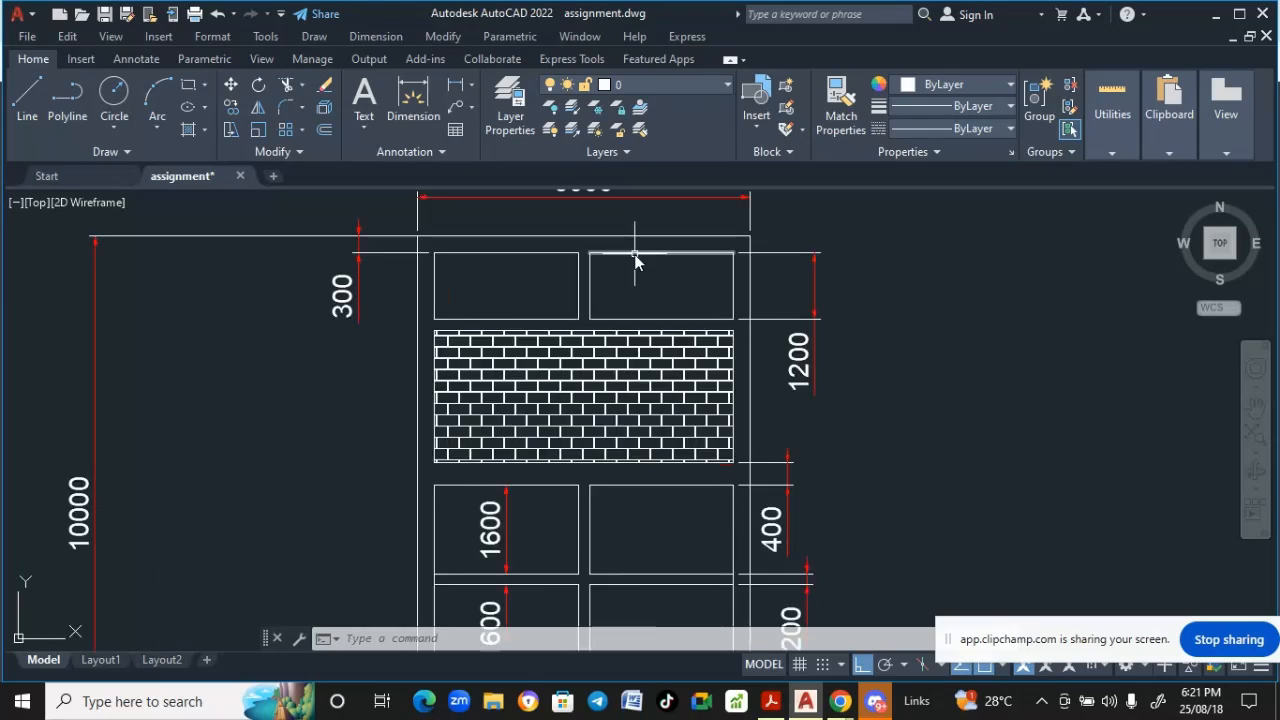
{"action": "scroll", "coordinate": [637, 330], "scroll_direction": "down", "scroll_amount": 4}
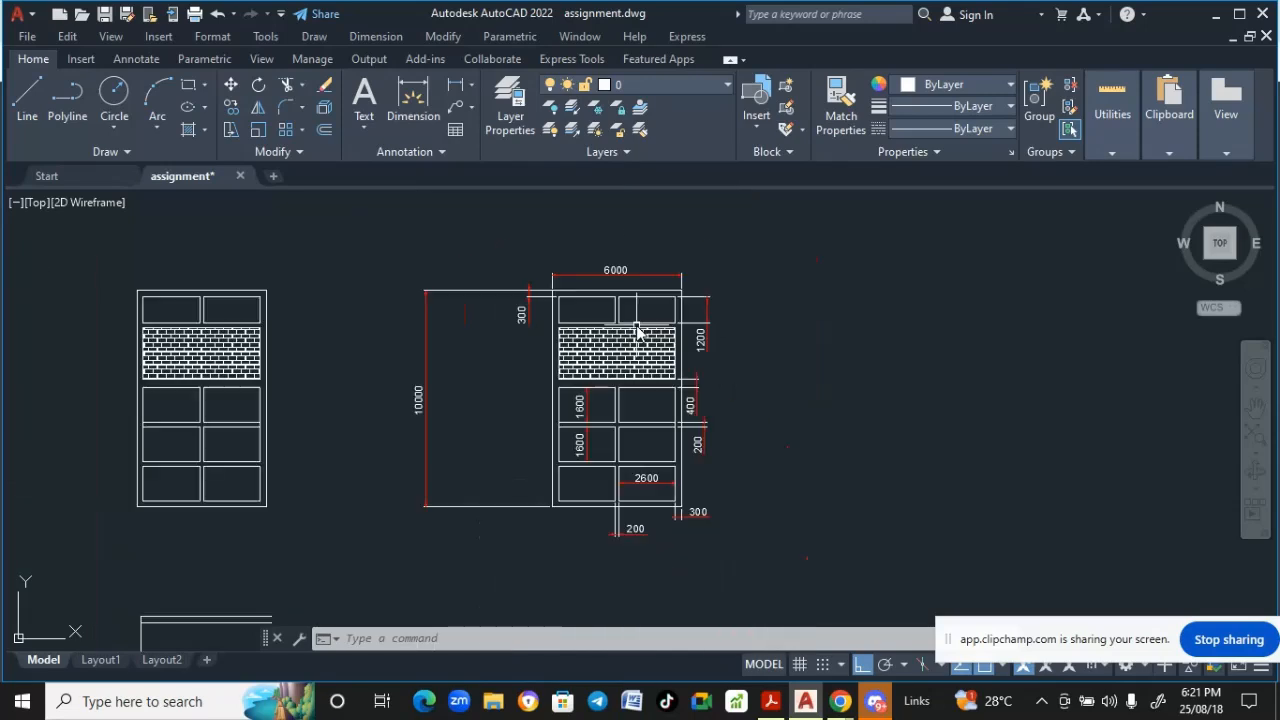
{"action": "middle_click_drag", "start_coordinate": [506, 397], "coordinate": [651, 249]}
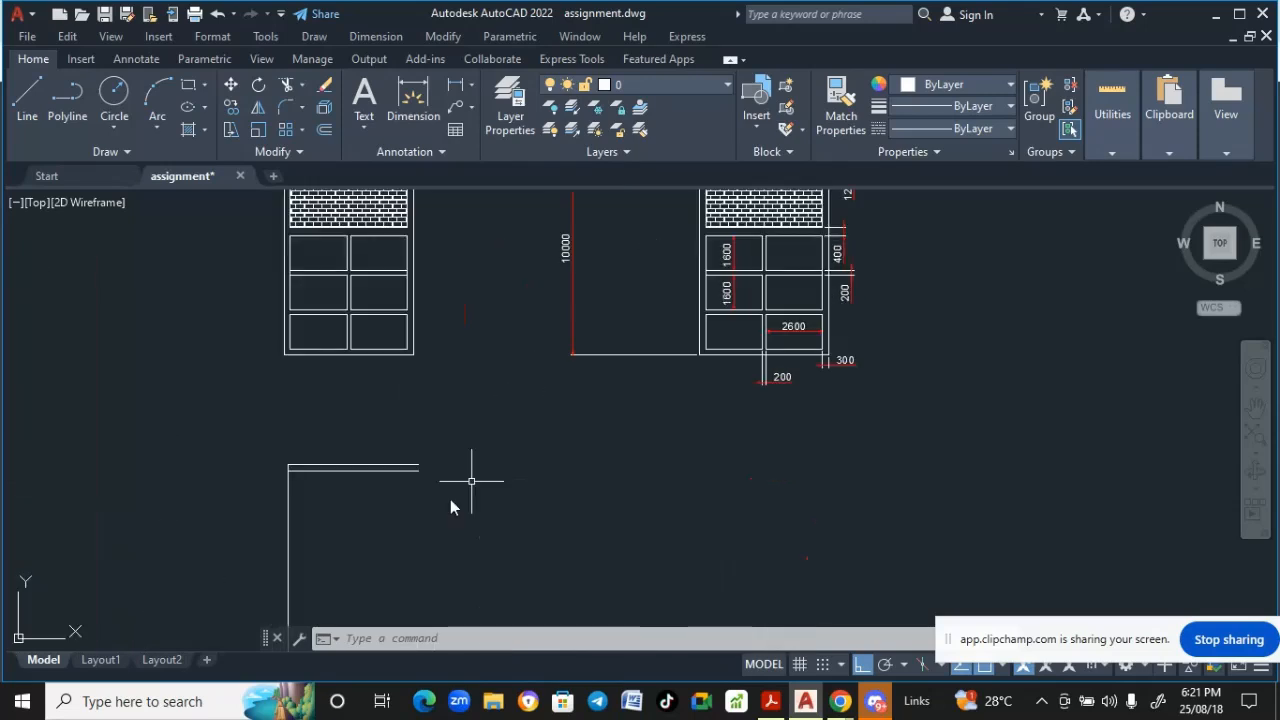
{"action": "middle_click_drag", "start_coordinate": [457, 494], "coordinate": [446, 423]}
{"action": "scroll", "coordinate": [412, 400], "scroll_direction": "up", "scroll_amount": 2}
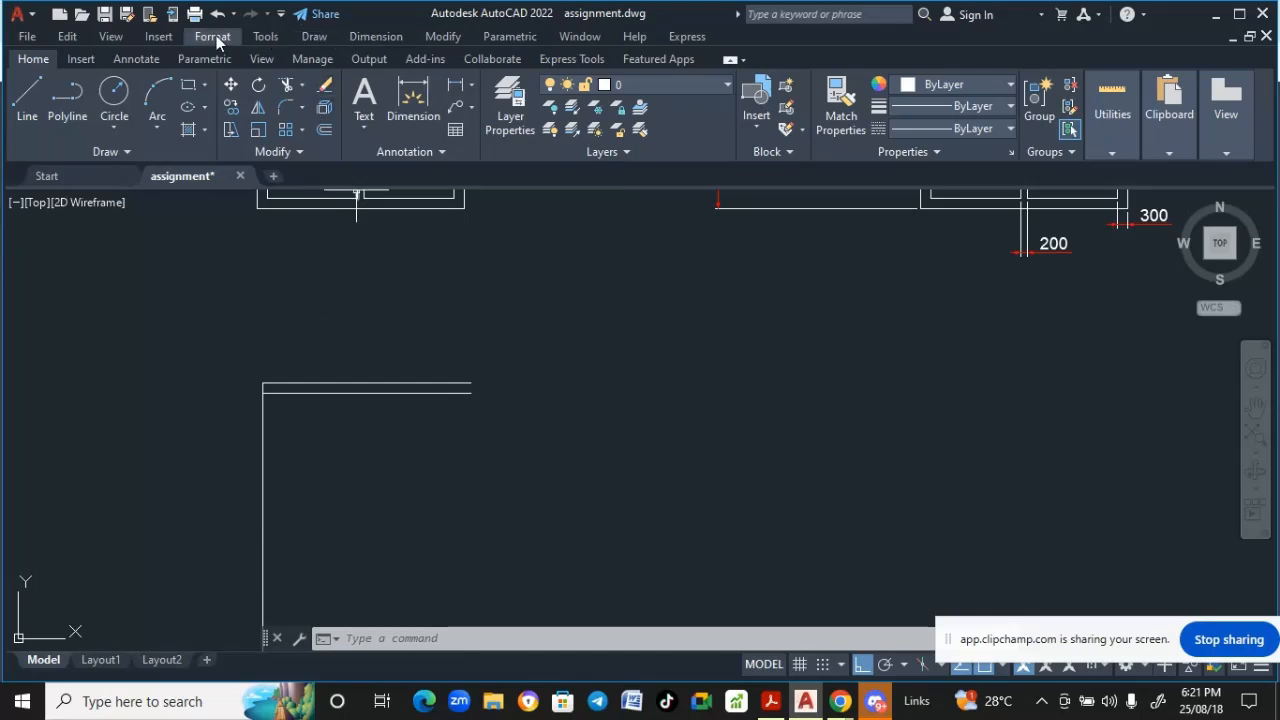
- Offset the lower horizontal line 1200 further downward
{"action": "left_click", "coordinate": [446, 37]}
{"action": "left_click", "coordinate": [460, 212]}
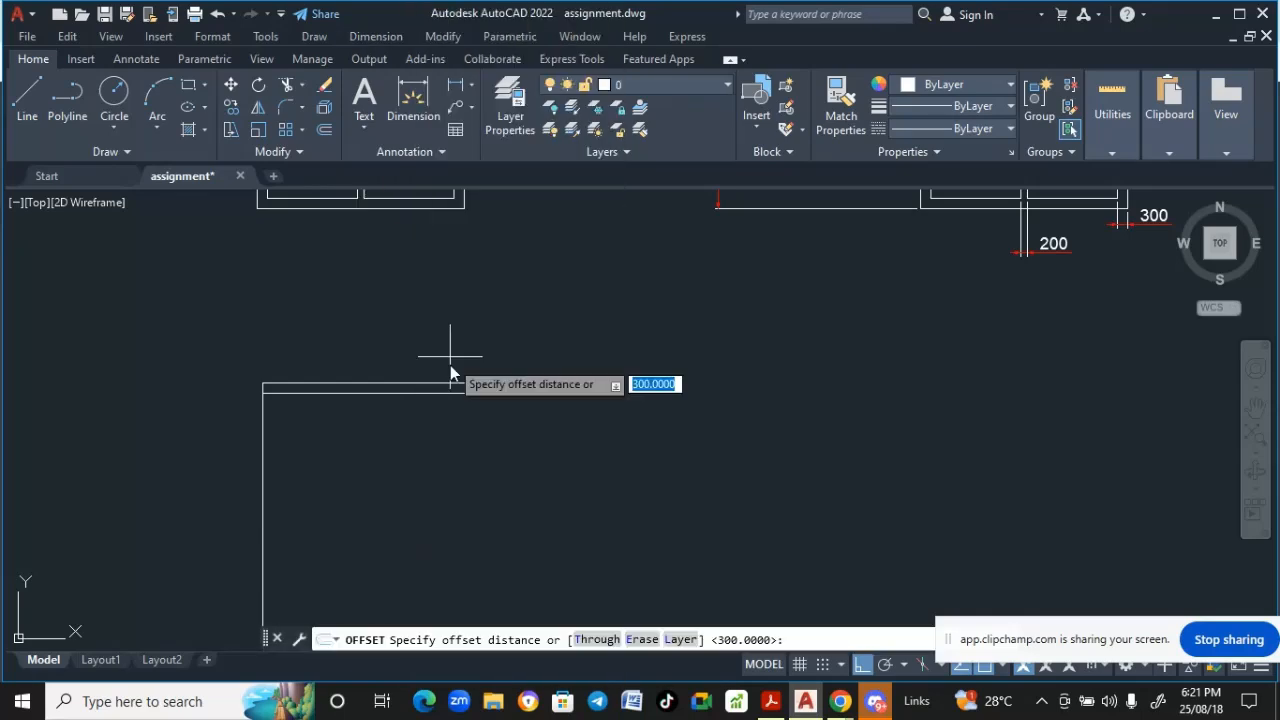
{"action": "type", "text": "1200"}
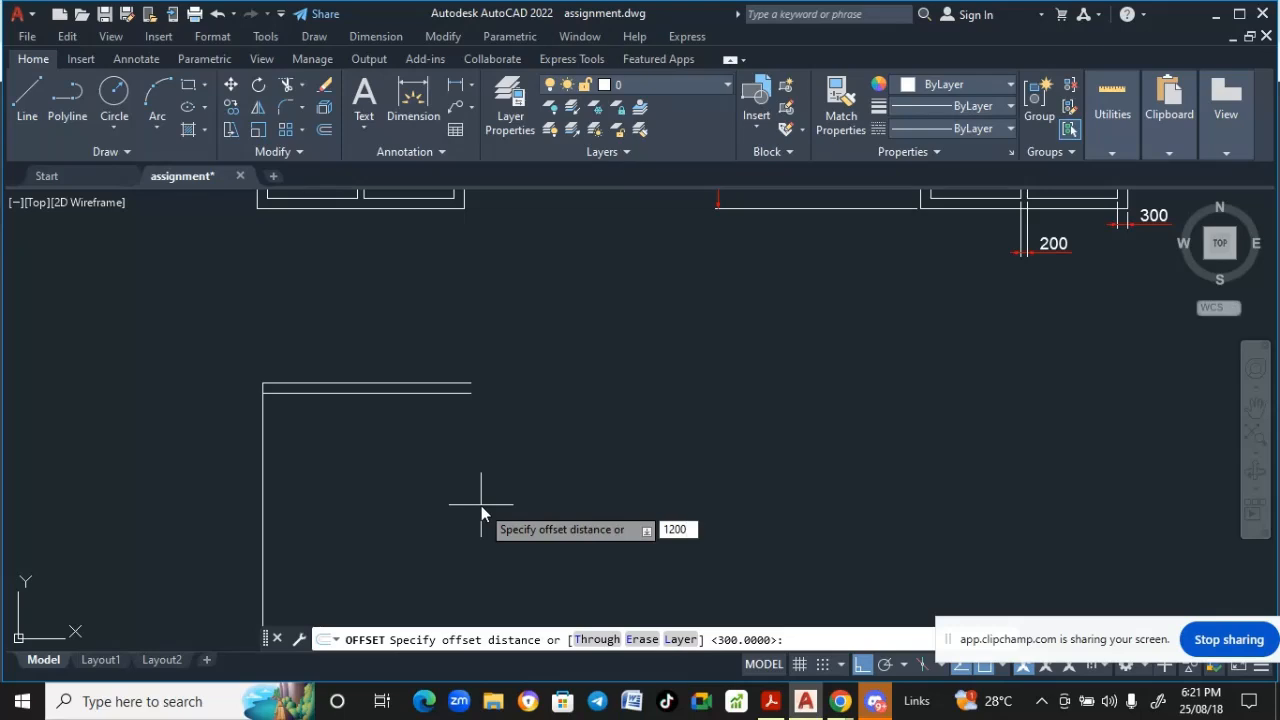
{"action": "key", "text": "Return"}
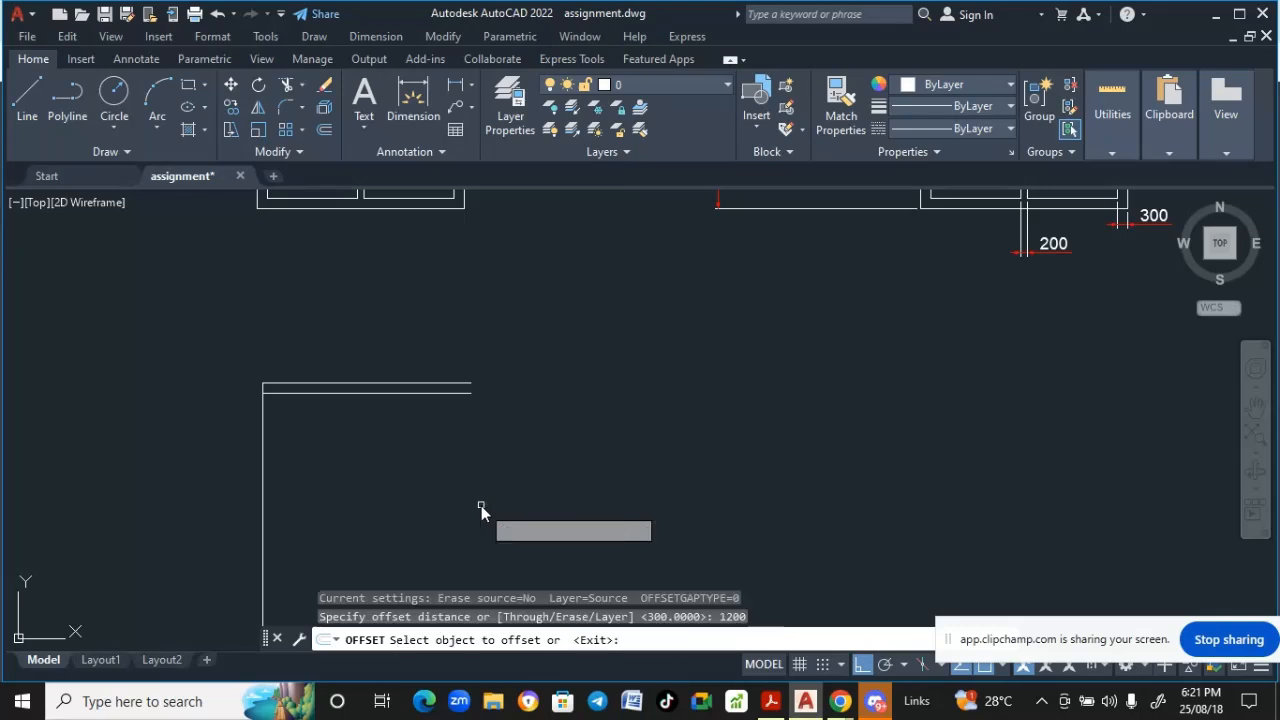
{"action": "left_click", "coordinate": [392, 392]}
{"action": "left_click", "coordinate": [386, 452]}
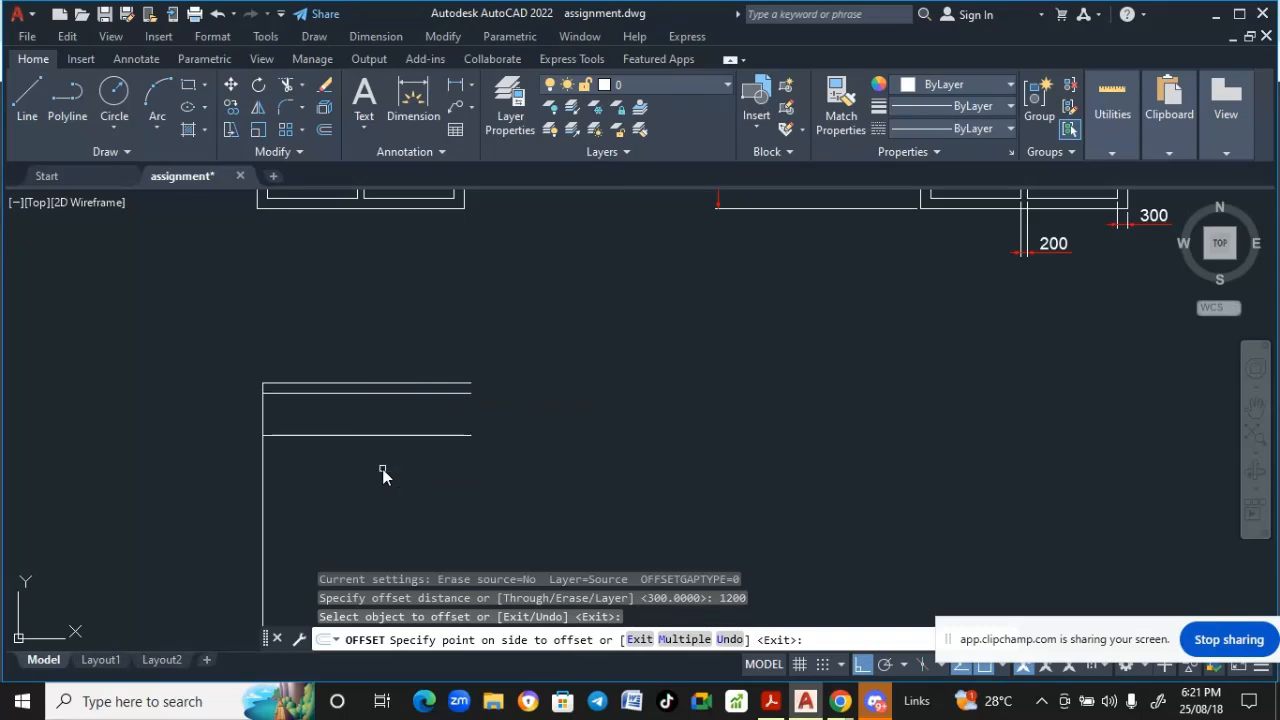
{"action": "key", "text": "Return"}
{"action": "scroll", "coordinate": [383, 471], "scroll_direction": "down", "scroll_amount": 5}
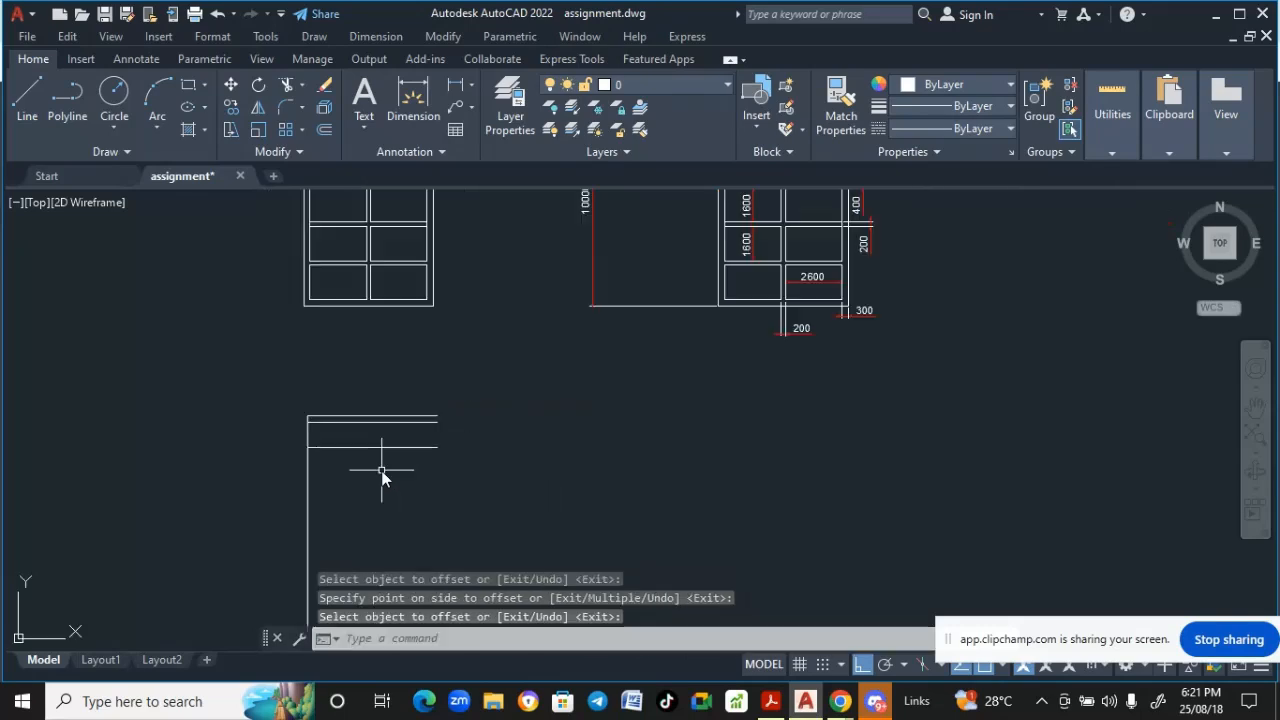
{"action": "scroll", "coordinate": [613, 284], "scroll_direction": "up", "scroll_amount": 2}
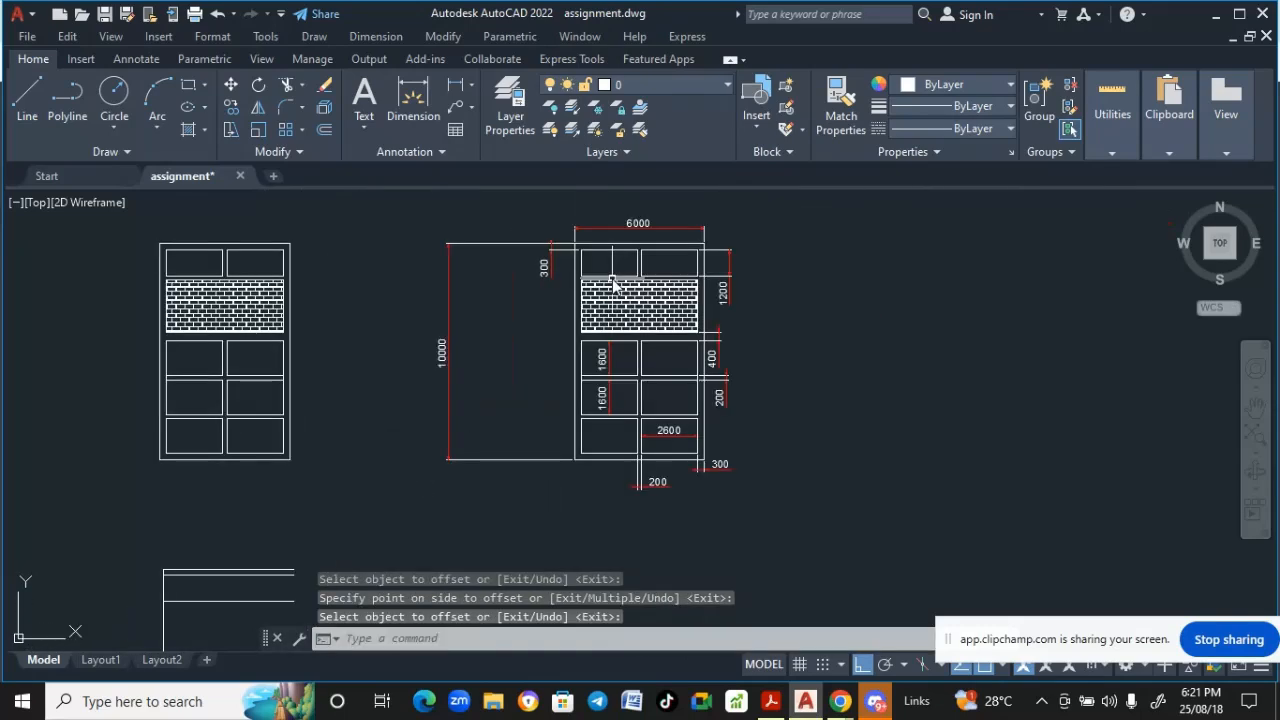
{"action": "scroll", "coordinate": [613, 284], "scroll_direction": "up", "scroll_amount": 2}
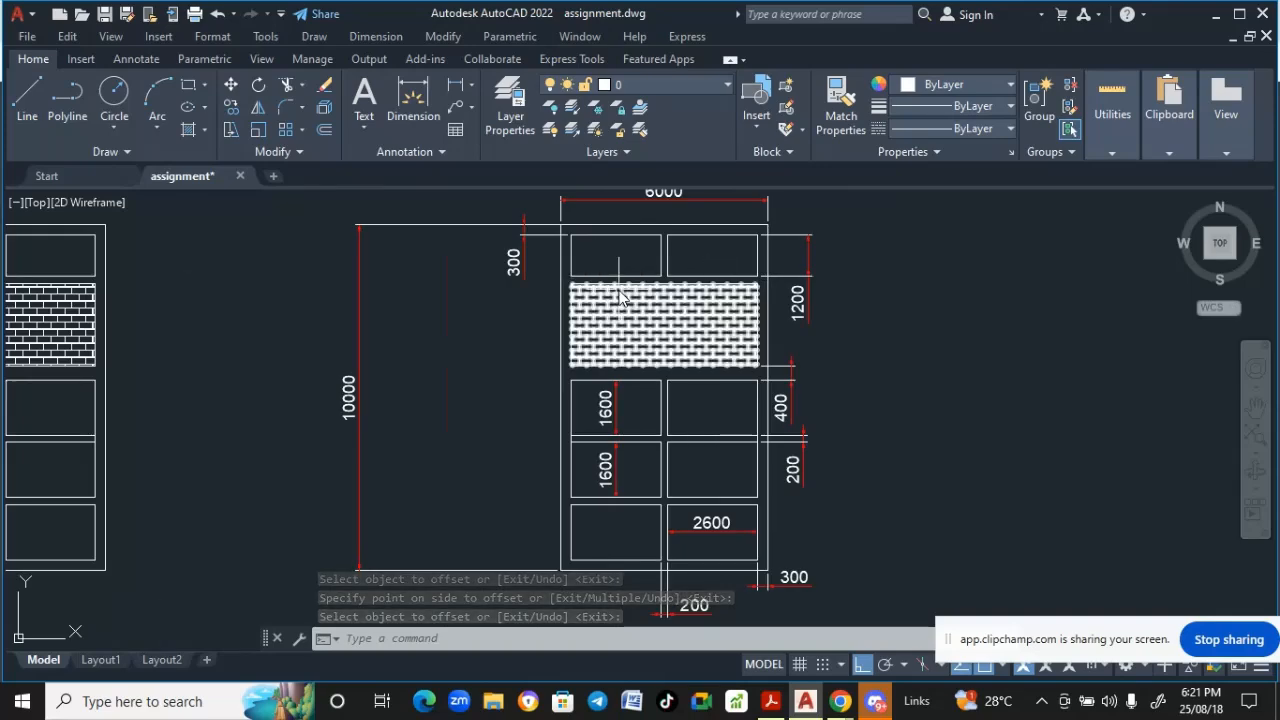
{"action": "mouse_move", "coordinate": [526, 371]}
{"action": "middle_mouse_down"}
{"action": "mouse_move", "coordinate": [497, 369]}
{"action": "mouse_move", "coordinate": [483, 396]}
{"action": "mouse_move", "coordinate": [506, 371]}
{"action": "mouse_move", "coordinate": [546, 366]}
{"action": "middle_mouse_up"}
{"action": "scroll", "coordinate": [268, 437], "scroll_direction": "down", "scroll_amount": 2}
{"action": "mouse_move", "coordinate": [266, 437]}
{"action": "middle_mouse_down"}
{"action": "mouse_move", "coordinate": [349, 403]}
{"action": "mouse_move", "coordinate": [391, 420]}
{"action": "mouse_move", "coordinate": [420, 286]}
{"action": "middle_mouse_up"}
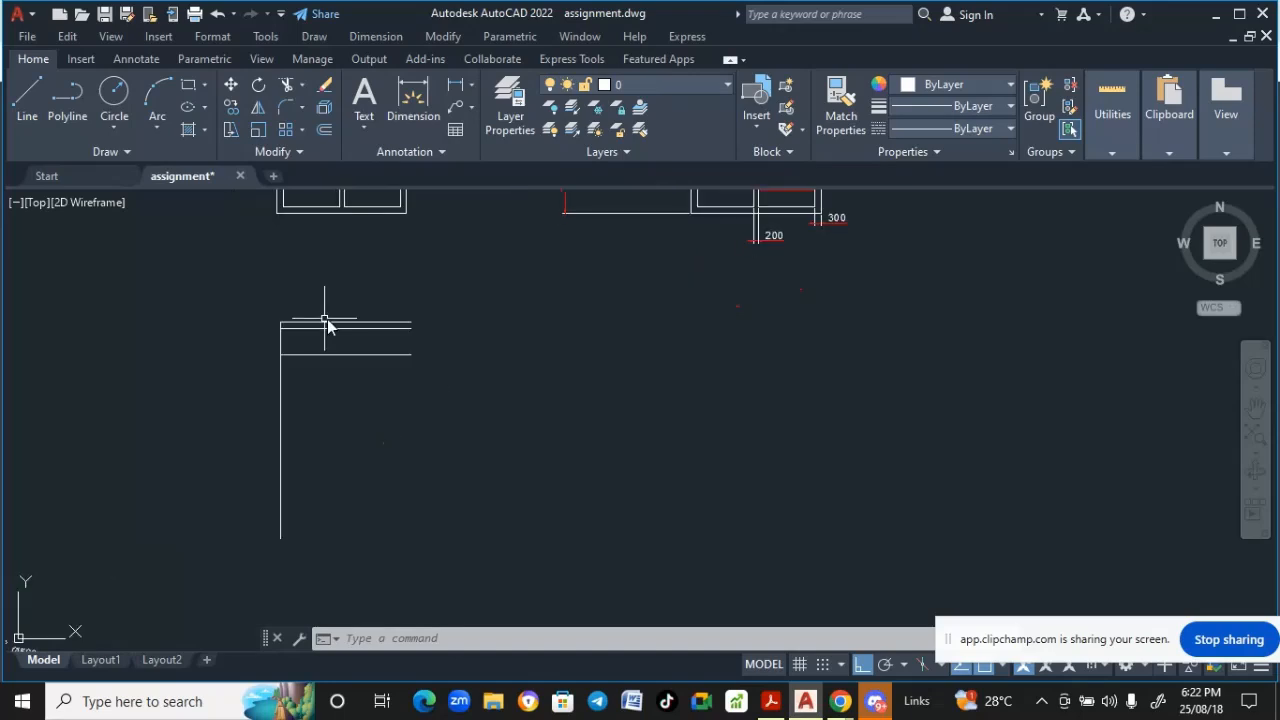
- Draw a 6000-long horizontal base line from the bottom of the vertical line toward the right
{"action": "scroll", "coordinate": [371, 458], "scroll_direction": "down", "scroll_amount": 4}
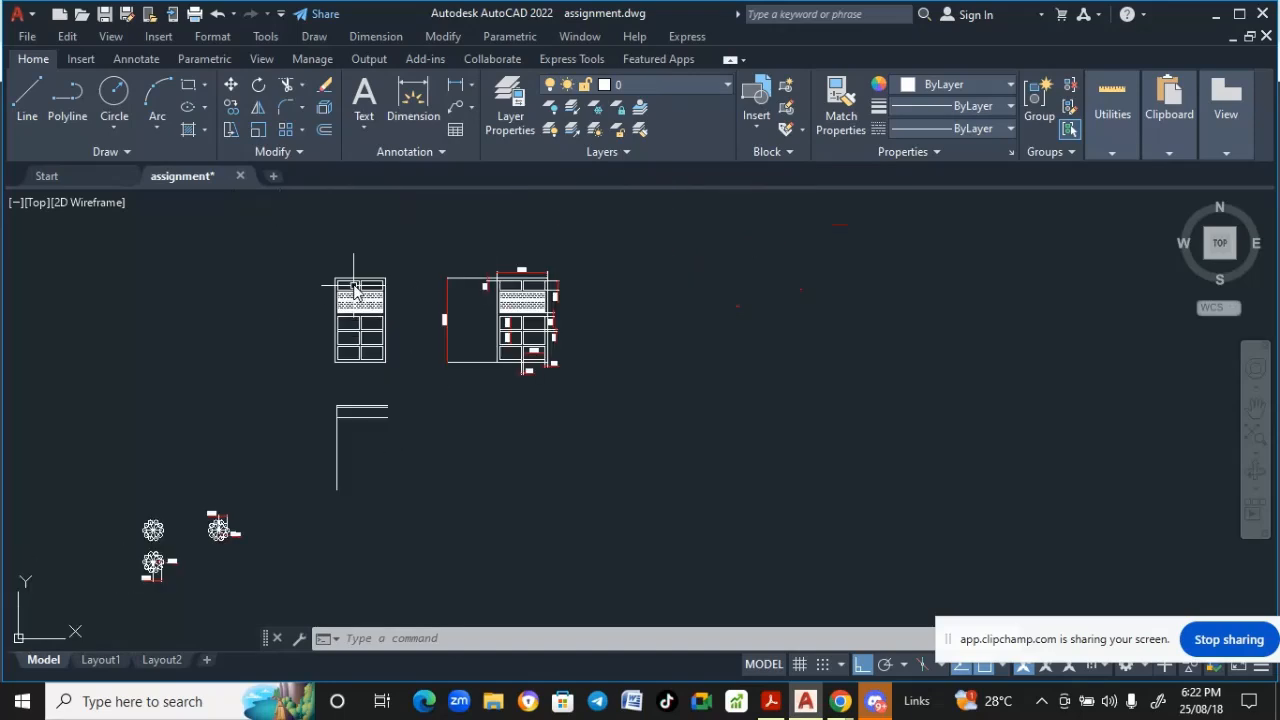
{"action": "middle_click_drag", "start_coordinate": [284, 290], "coordinate": [289, 258]}
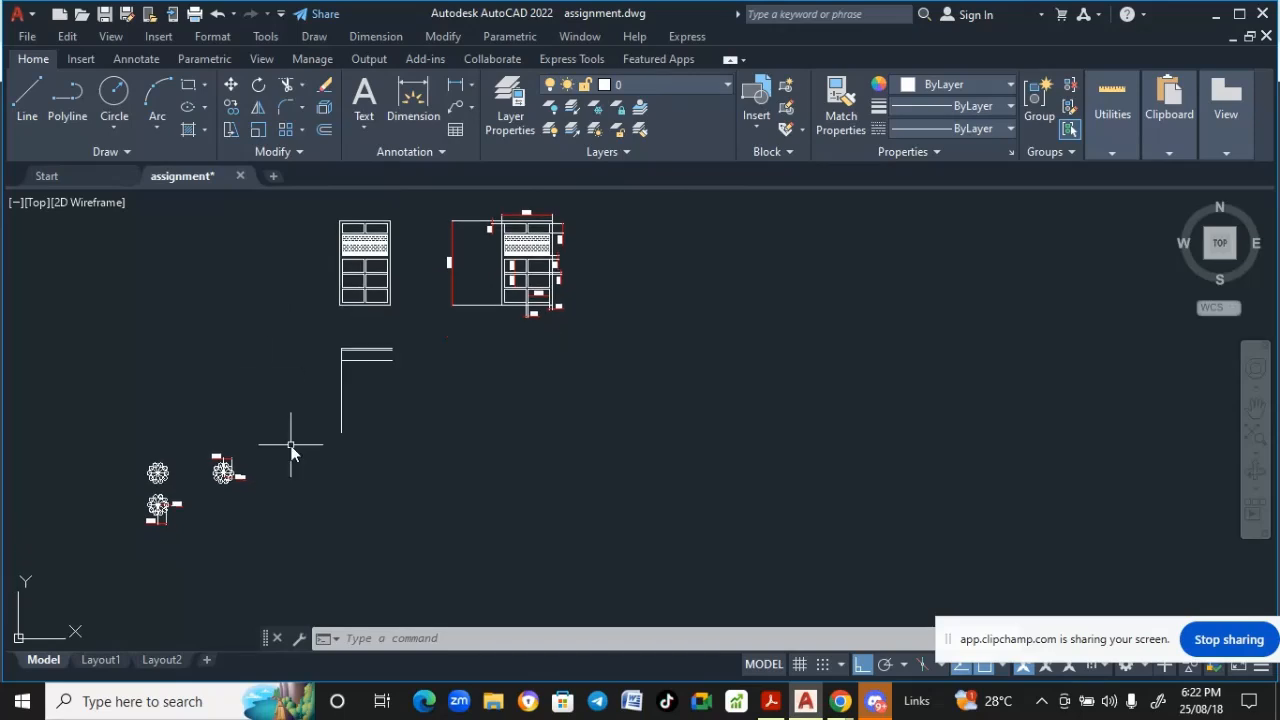
{"action": "scroll", "coordinate": [291, 435], "scroll_direction": "up", "scroll_amount": 4}
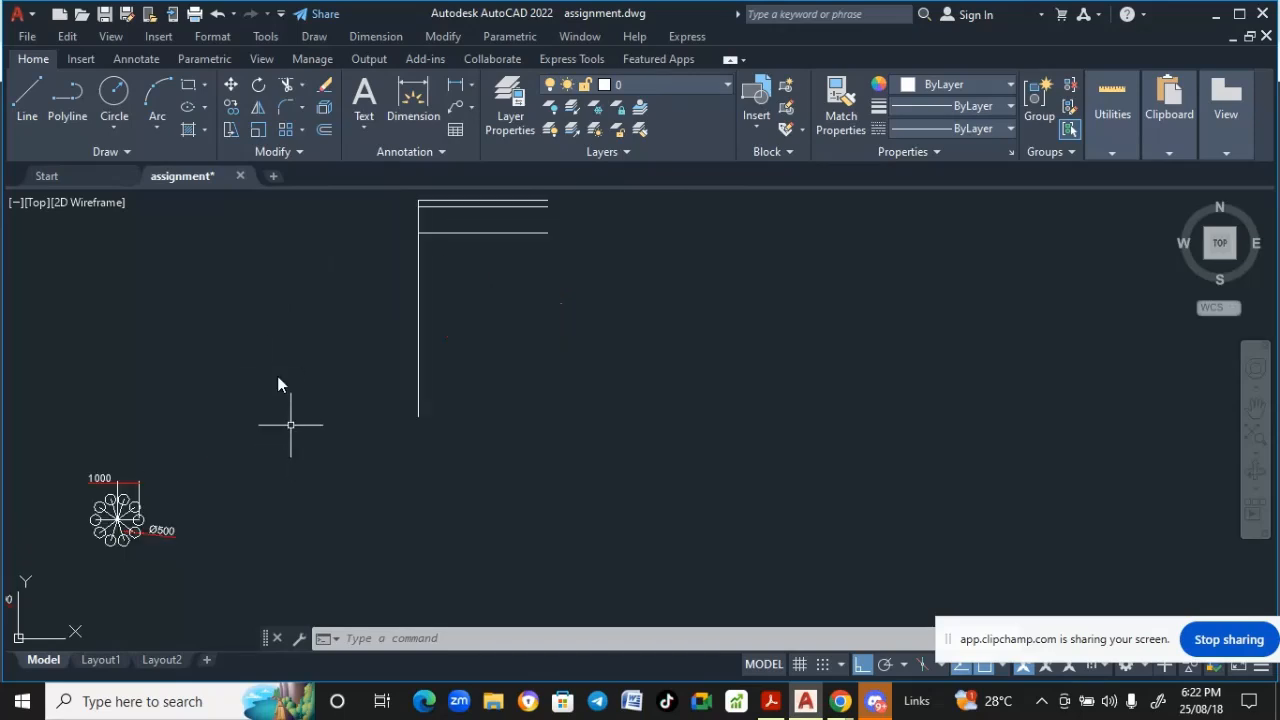
{"action": "left_click", "coordinate": [30, 110]}
{"action": "scroll", "coordinate": [337, 409], "scroll_direction": "down", "scroll_amount": 3}
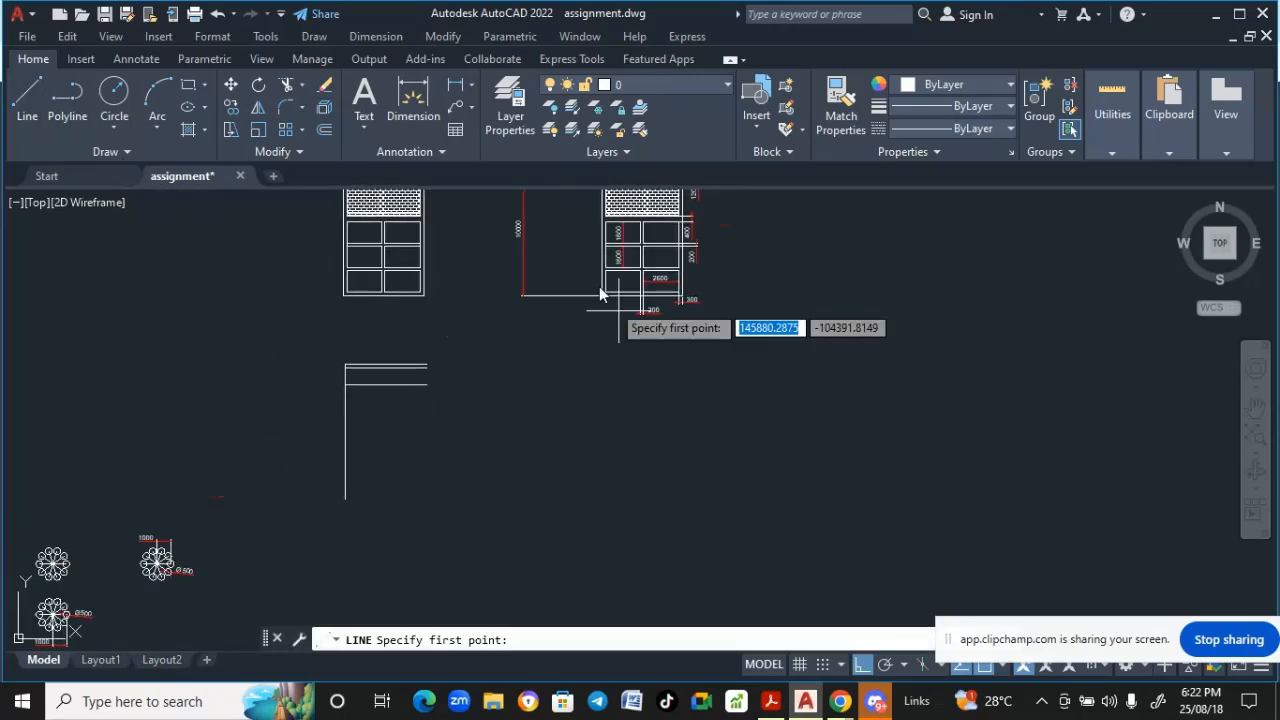
{"action": "scroll", "coordinate": [313, 538], "scroll_direction": "up", "scroll_amount": 3}
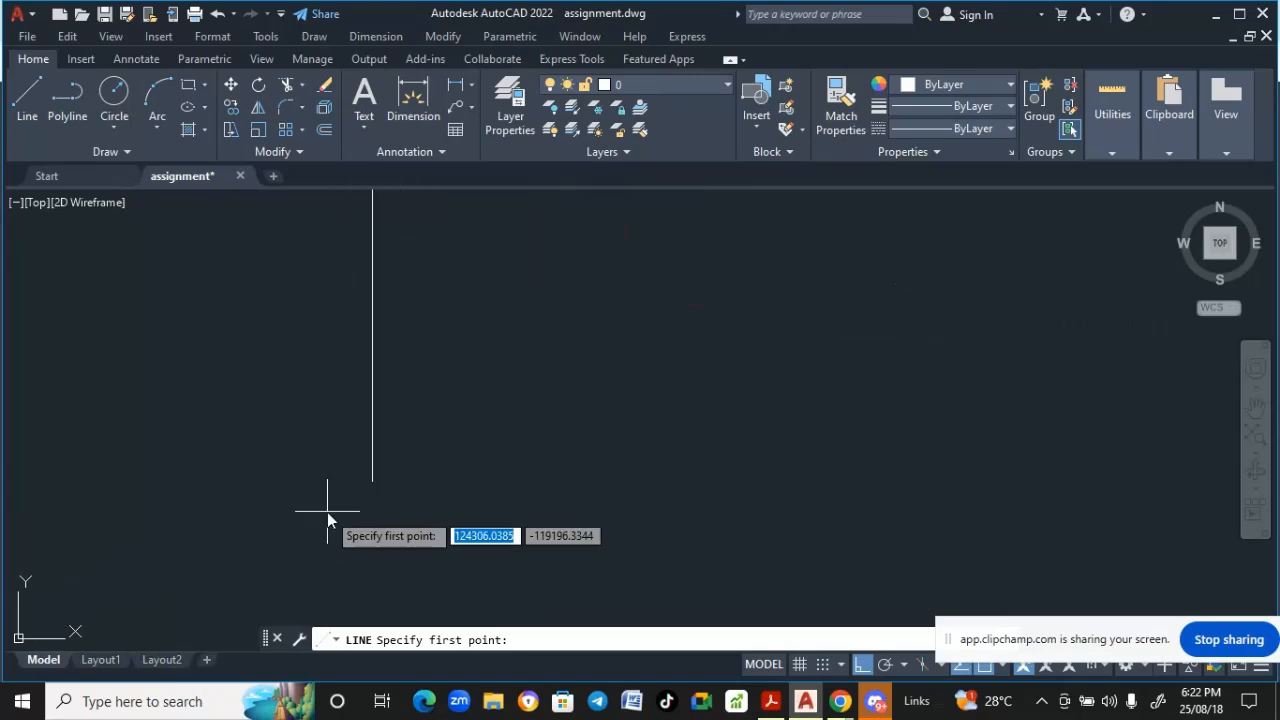
{"action": "left_click", "coordinate": [373, 482]}
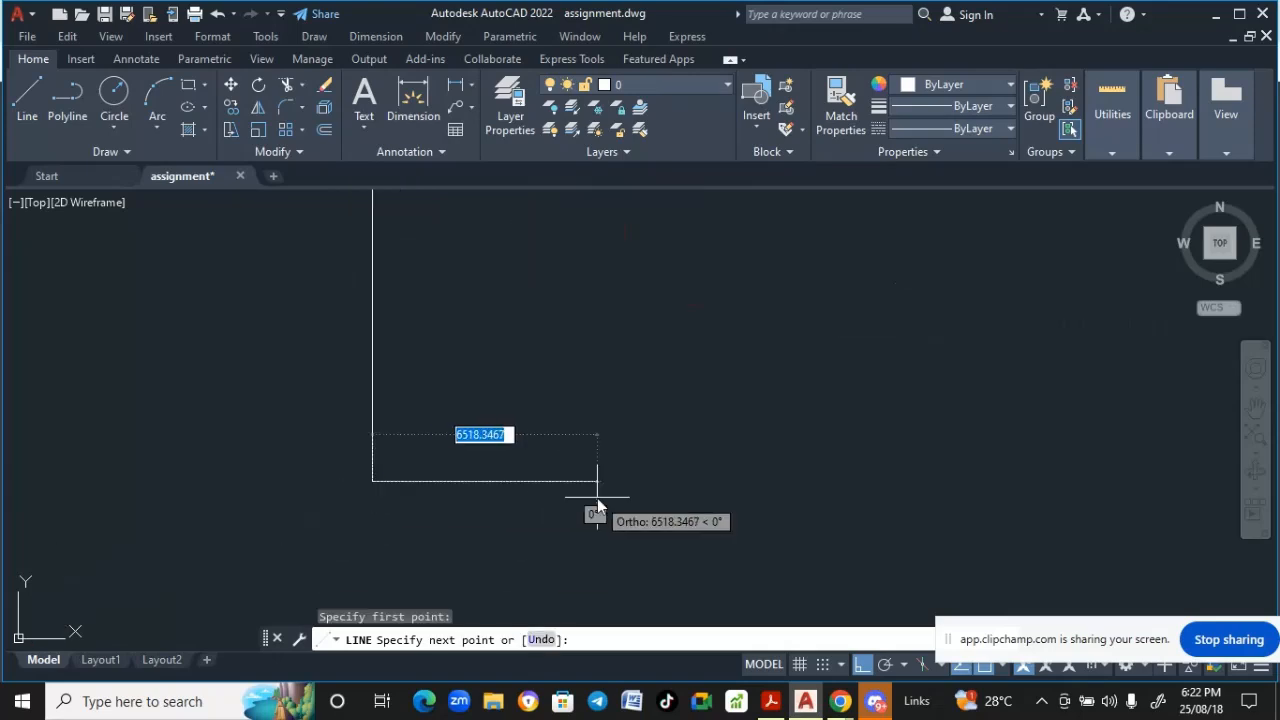
{"action": "type", "text": "5"}
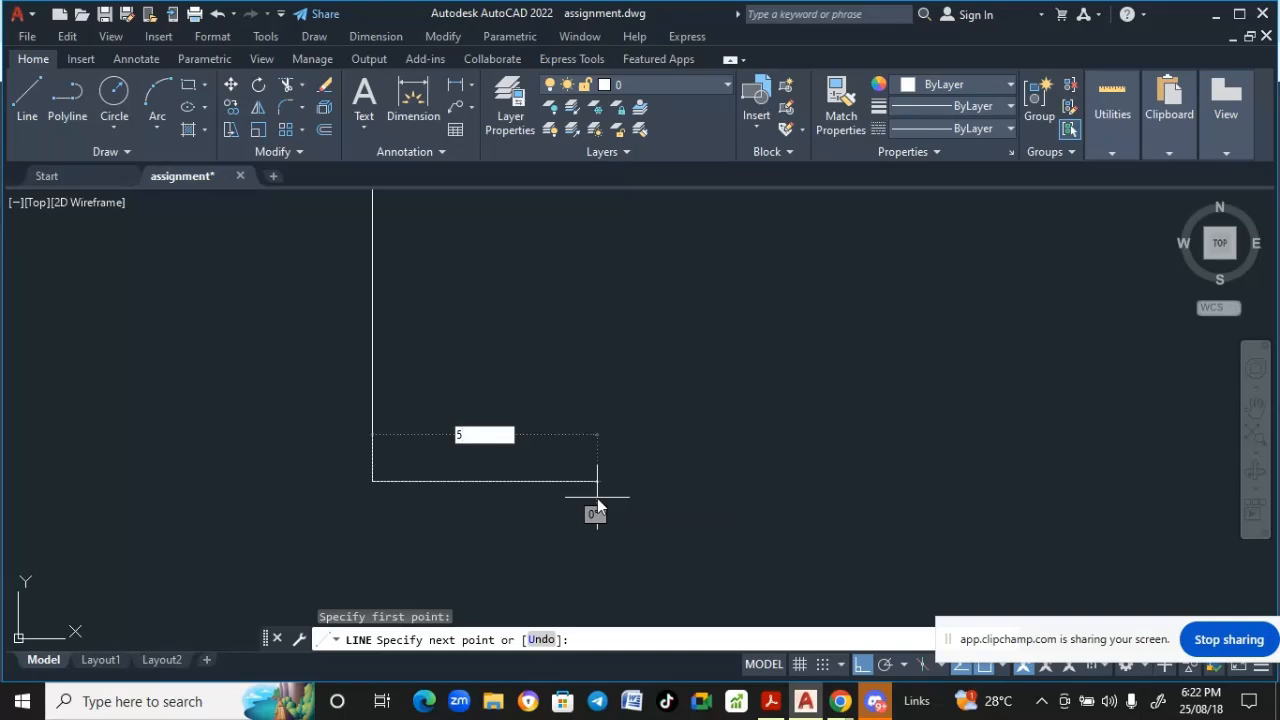
{"action": "key", "text": "BackSpace"}
{"action": "type", "text": "6000"}
{"action": "key", "text": "Return"}
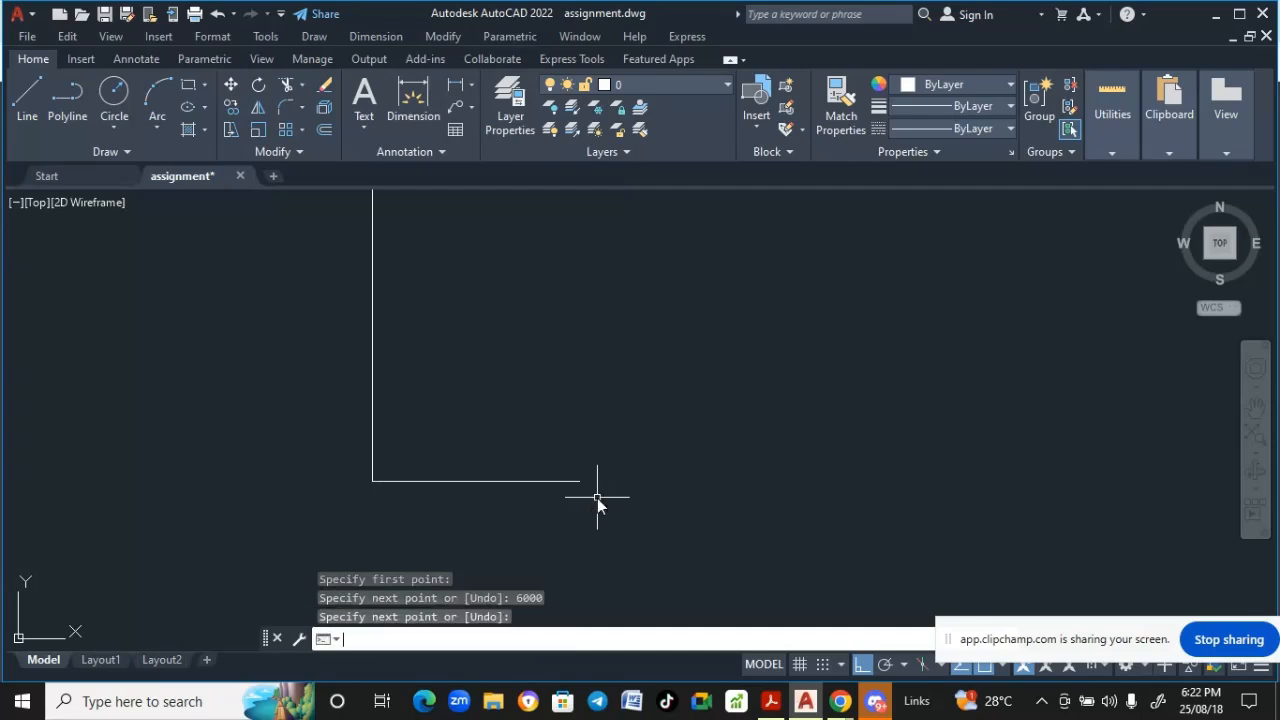
{"action": "key", "text": "Return"}
- Draw a vertical line from the base line's right end up to the top horizontal line
{"action": "scroll", "coordinate": [472, 508], "scroll_direction": "down", "scroll_amount": 2}
{"action": "scroll", "coordinate": [312, 518], "scroll_direction": "down", "scroll_amount": 2}
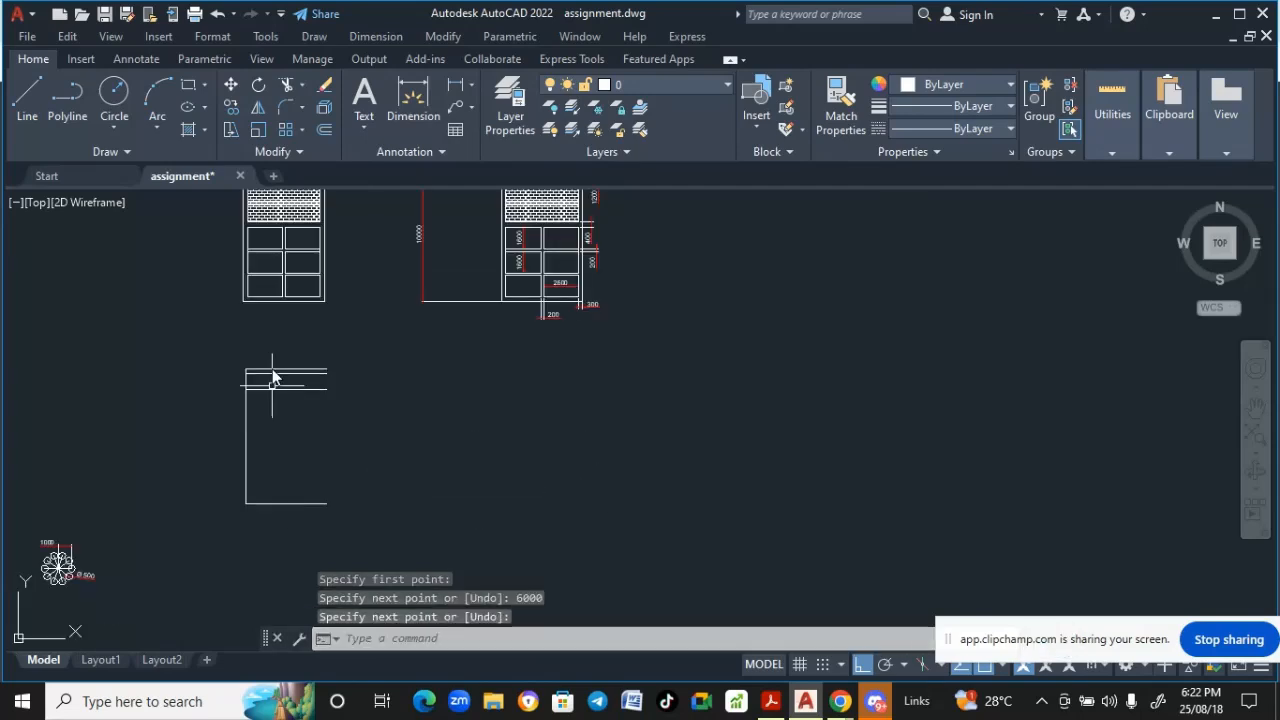
{"action": "left_click", "coordinate": [30, 95]}
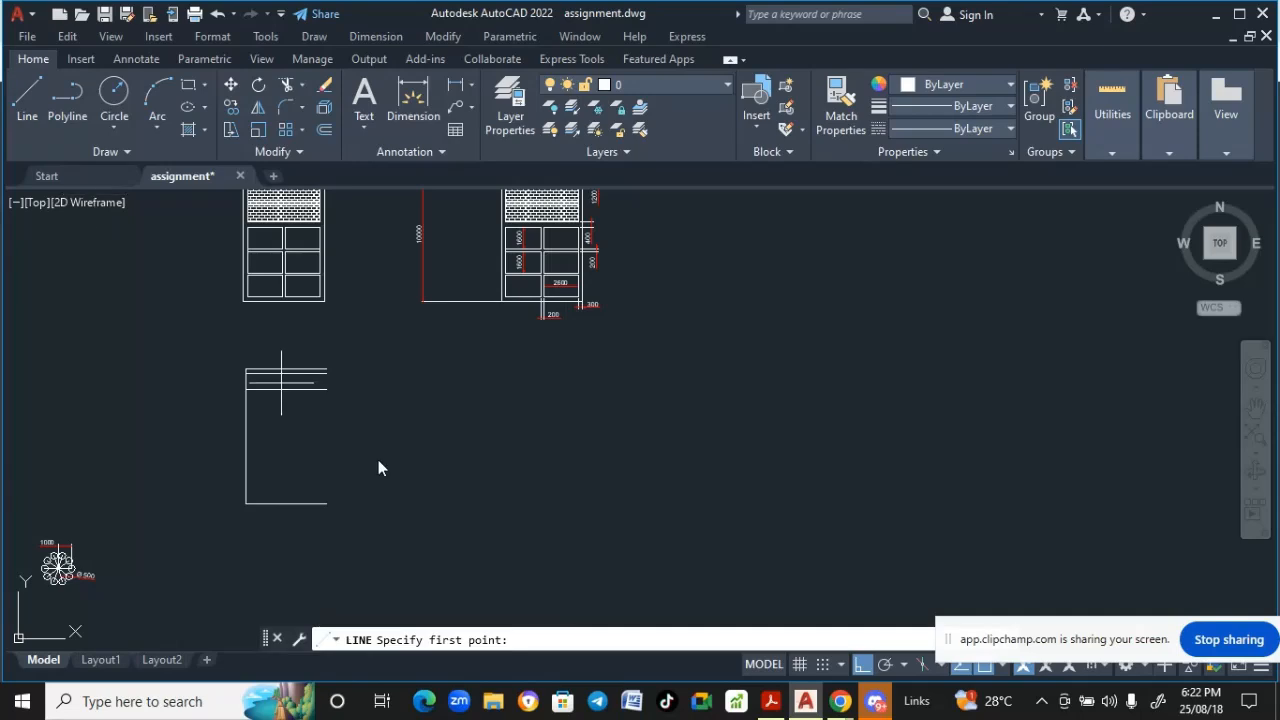
{"action": "left_click", "coordinate": [327, 503]}
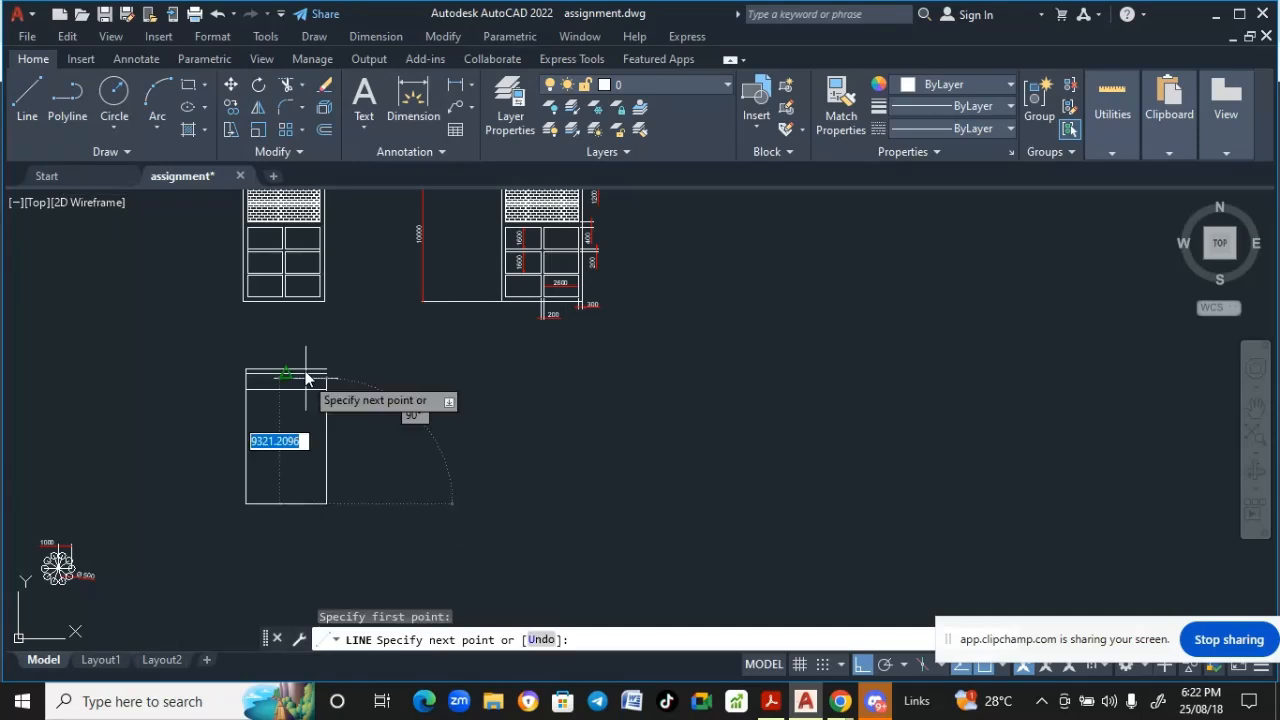
{"action": "scroll", "coordinate": [312, 360], "scroll_direction": "up", "scroll_amount": 2}
{"action": "scroll", "coordinate": [318, 375], "scroll_direction": "up", "scroll_amount": 3}
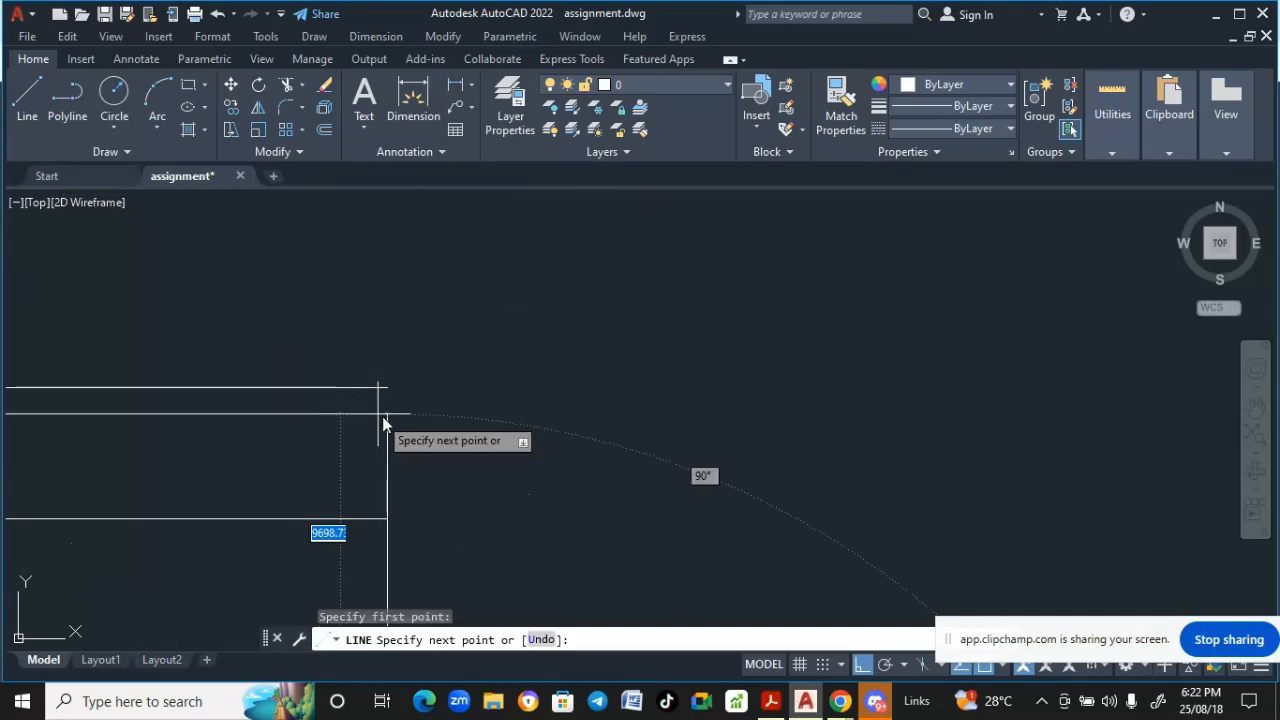
{"action": "left_click", "coordinate": [389, 388]}
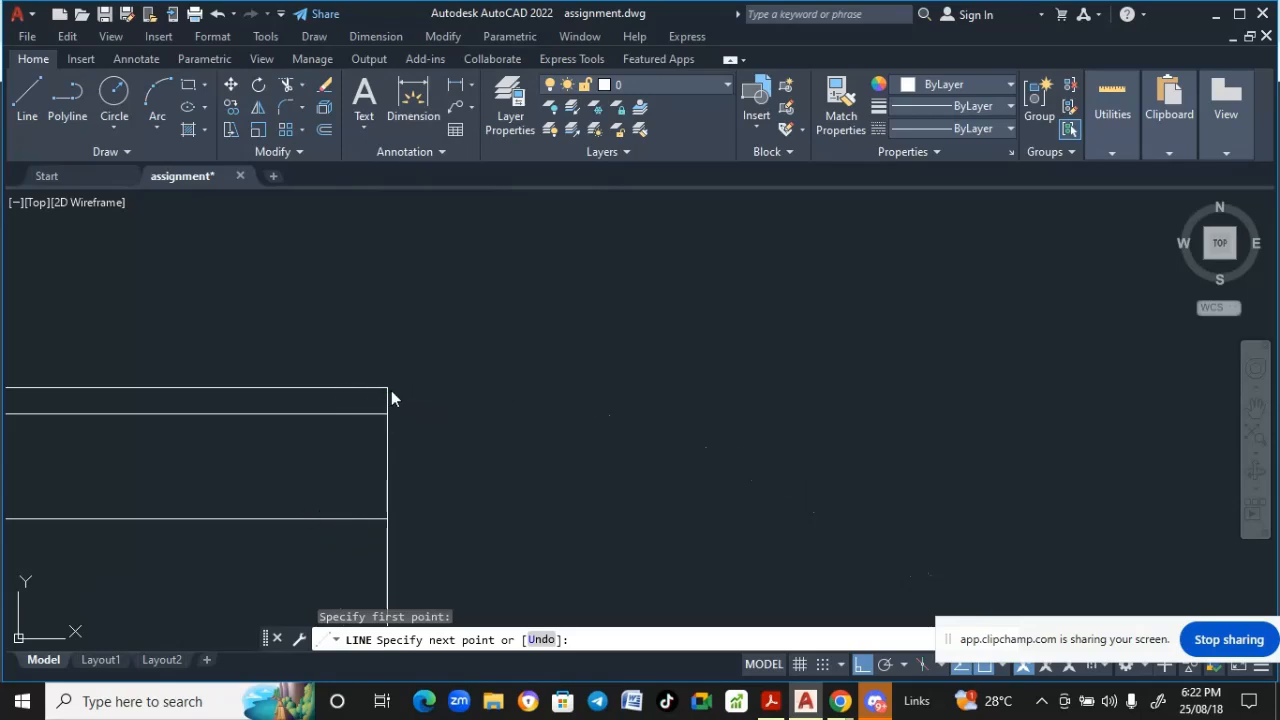
{"action": "key", "text": "Return"}
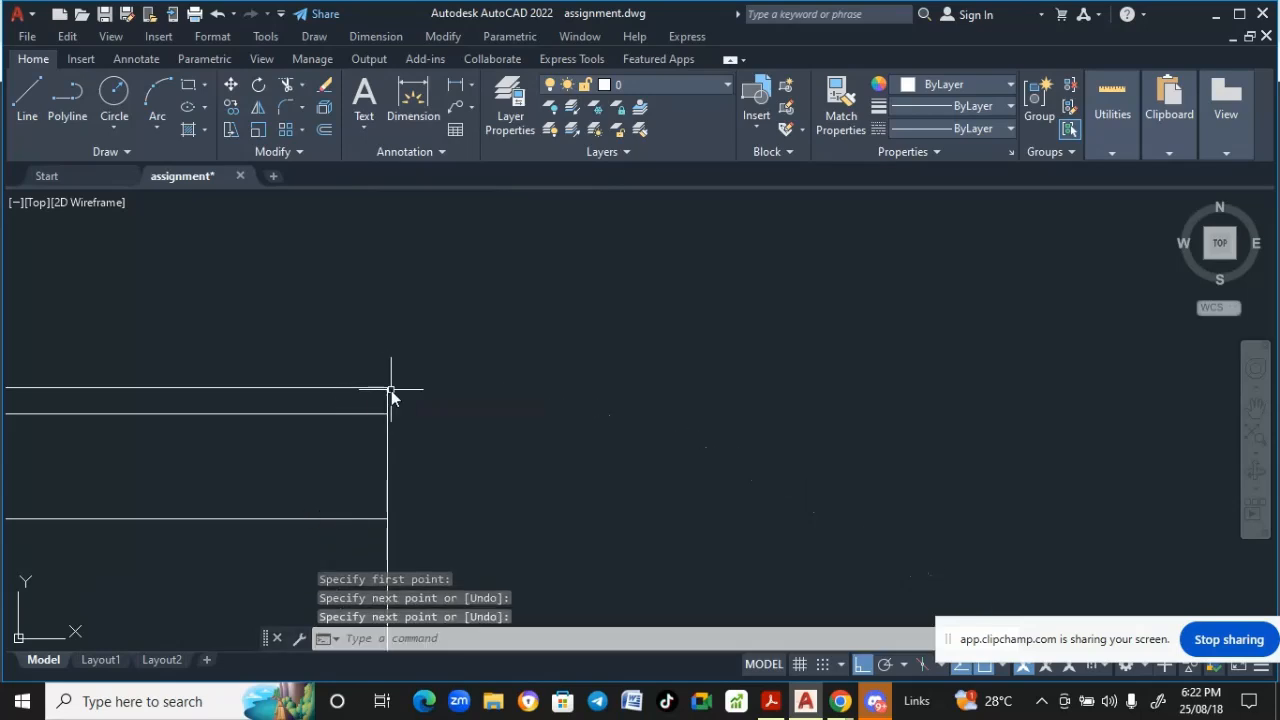
- Examine the dimensions along the bottom of the reference elevation drawing
{"action": "scroll", "coordinate": [570, 392], "scroll_direction": "down", "scroll_amount": 5}
{"action": "middle_click_drag", "start_coordinate": [547, 430], "coordinate": [536, 341]}
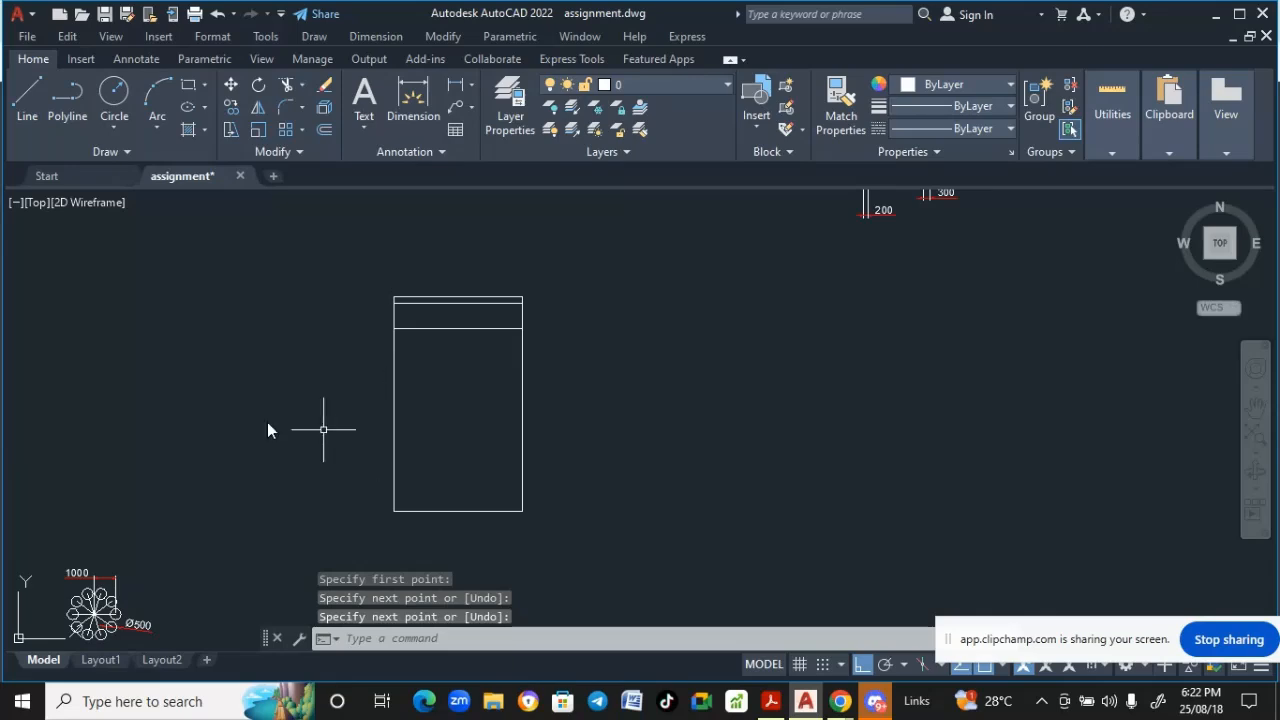
{"action": "middle_click_drag", "start_coordinate": [267, 422], "coordinate": [216, 447]}
{"action": "scroll", "coordinate": [393, 356], "scroll_direction": "up", "scroll_amount": 4}
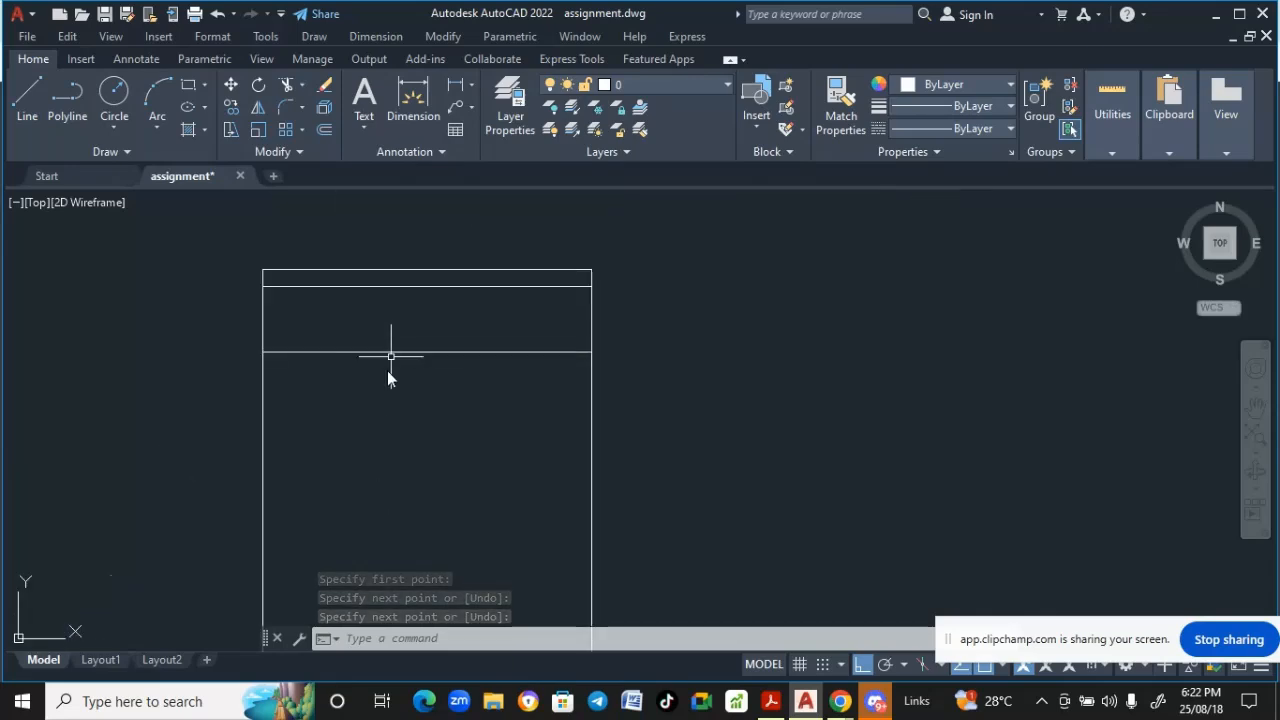
{"action": "scroll", "coordinate": [383, 385], "scroll_direction": "down", "scroll_amount": 2}
{"action": "scroll", "coordinate": [376, 416], "scroll_direction": "down", "scroll_amount": 5}
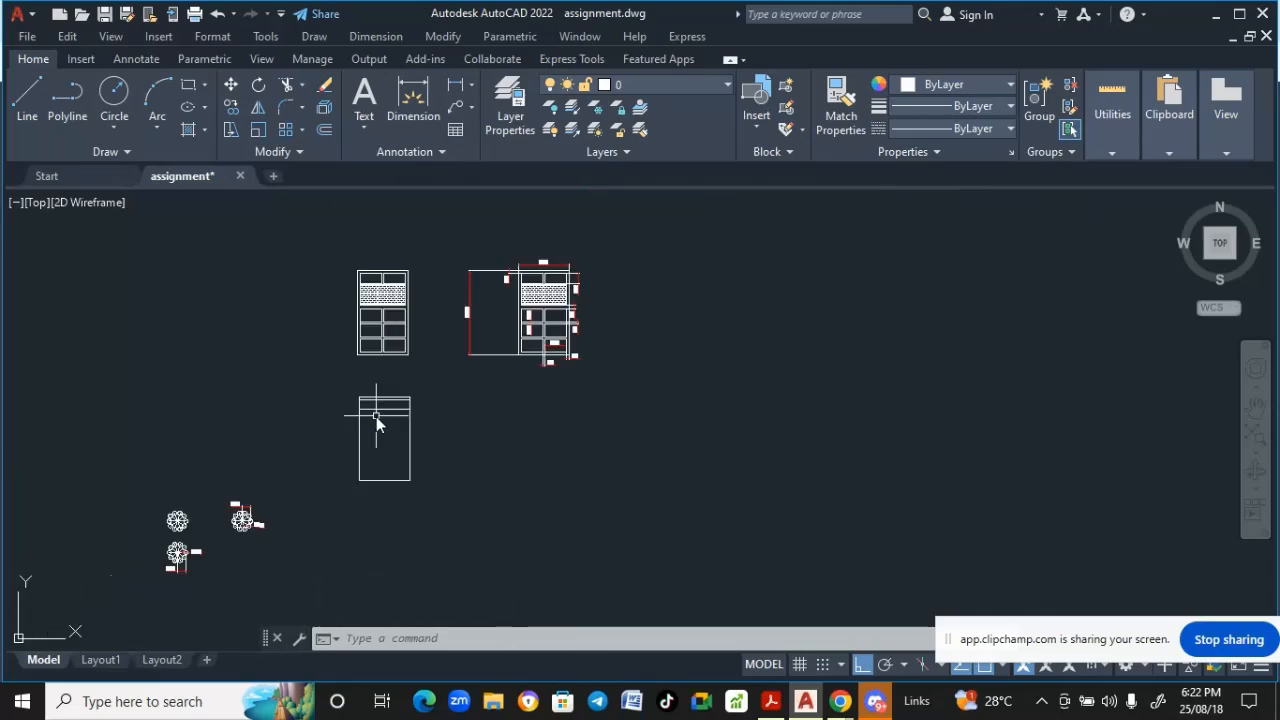
{"action": "scroll", "coordinate": [550, 352], "scroll_direction": "up", "scroll_amount": 5}
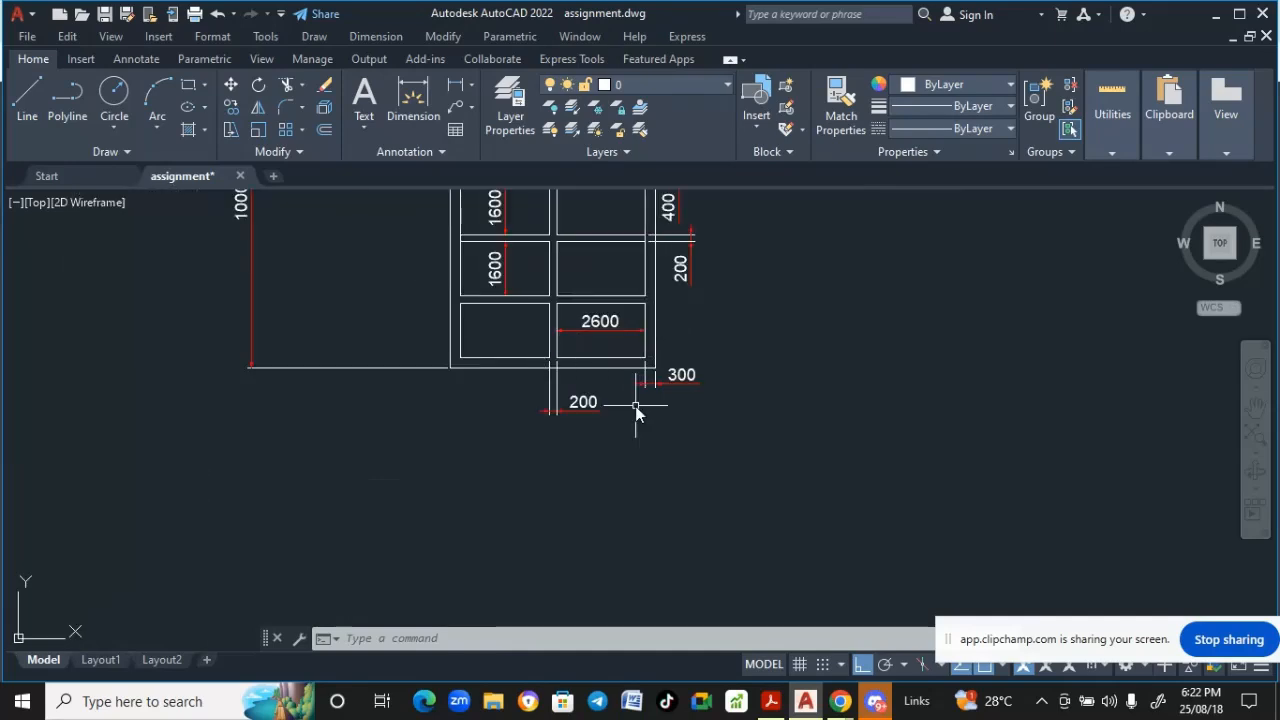
{"action": "scroll", "coordinate": [634, 405], "scroll_direction": "down", "scroll_amount": 3}
{"action": "middle_click_drag", "start_coordinate": [684, 386], "coordinate": [748, 253]}
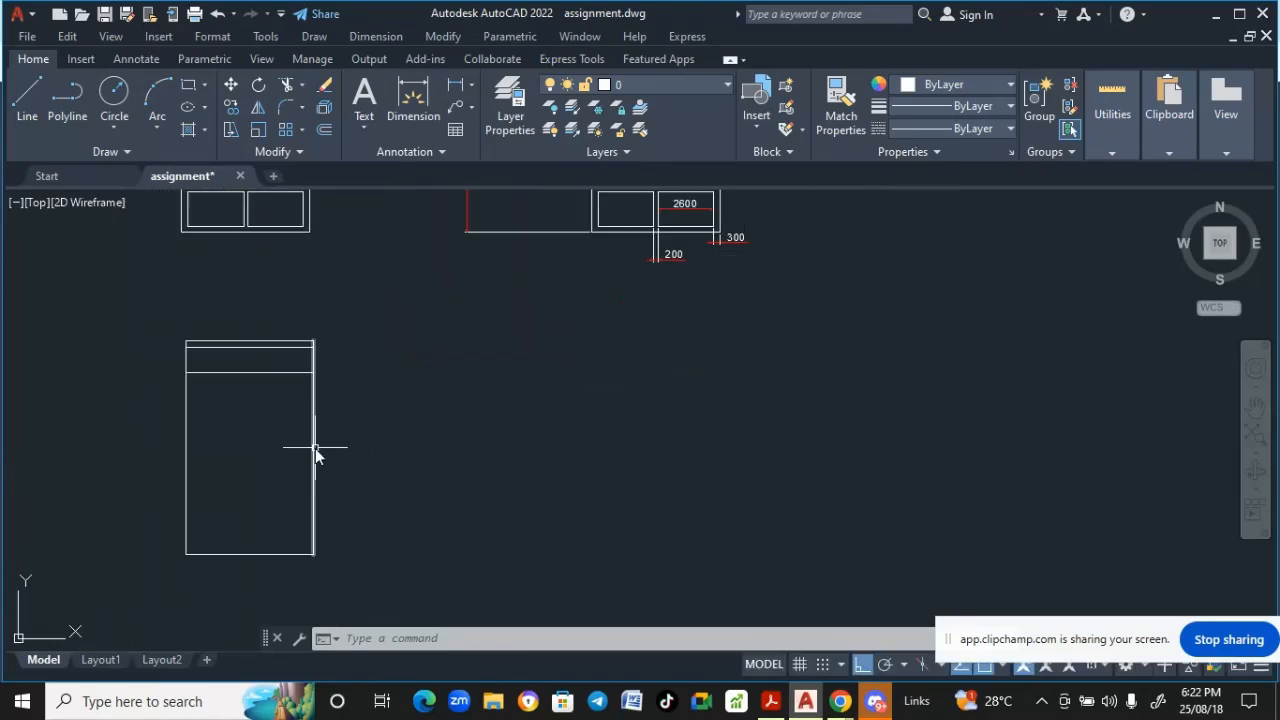
{"action": "mouse_move", "coordinate": [224, 467]}
{"action": "middle_mouse_down"}
{"action": "mouse_move", "coordinate": [240, 557]}
{"action": "mouse_move", "coordinate": [226, 646]}
{"action": "middle_mouse_up"}
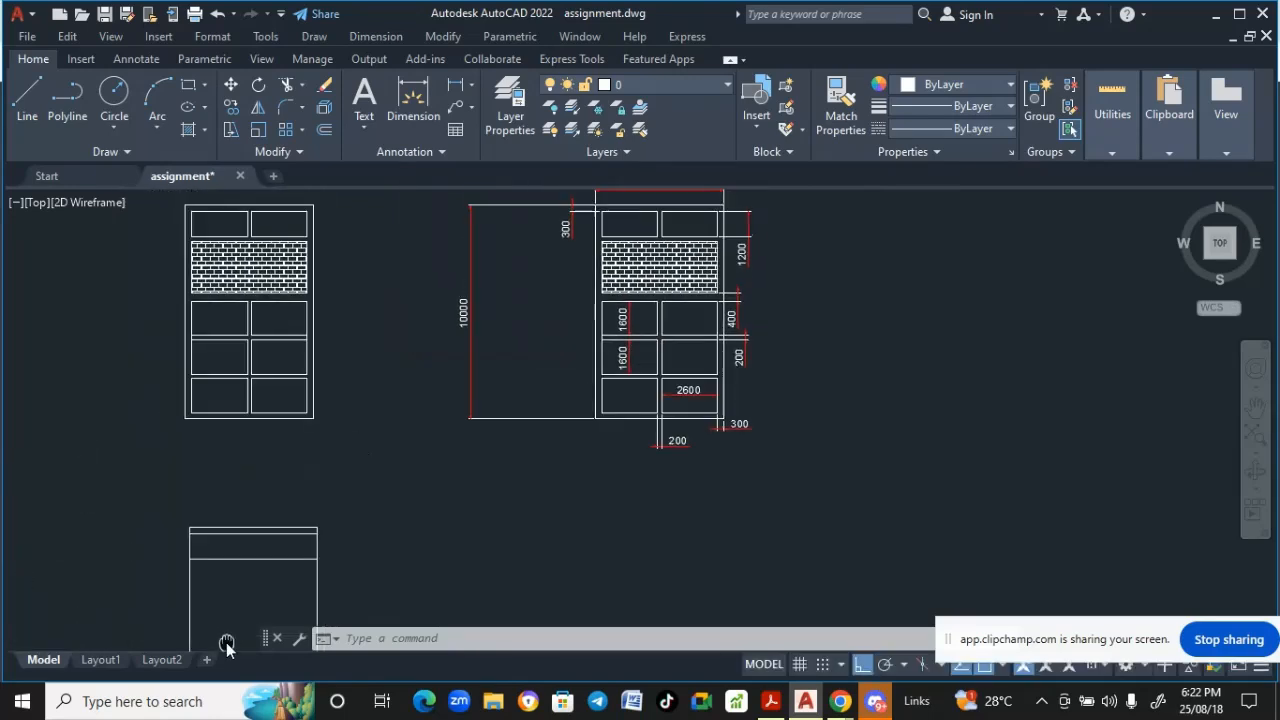
{"action": "middle_click_drag", "start_coordinate": [546, 509], "coordinate": [571, 351]}
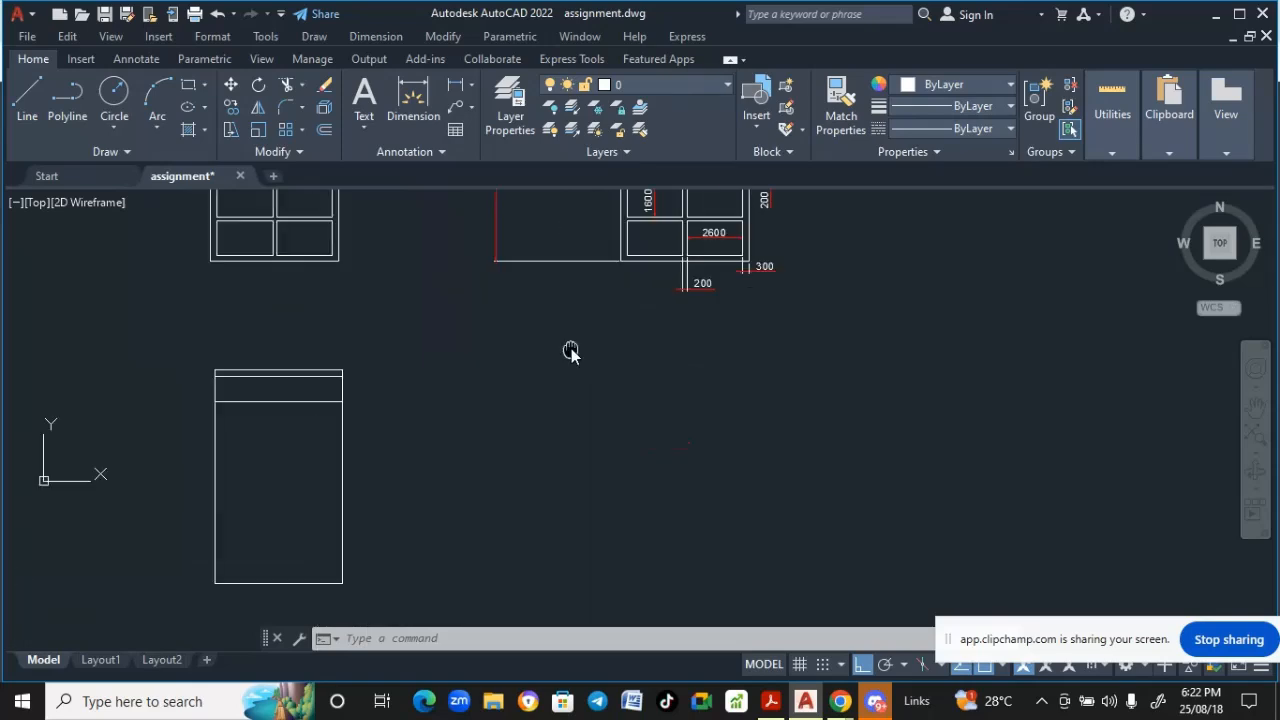
- Offset the left and right vertical lines of the new outline 300 inward
{"action": "left_click", "coordinate": [442, 37]}
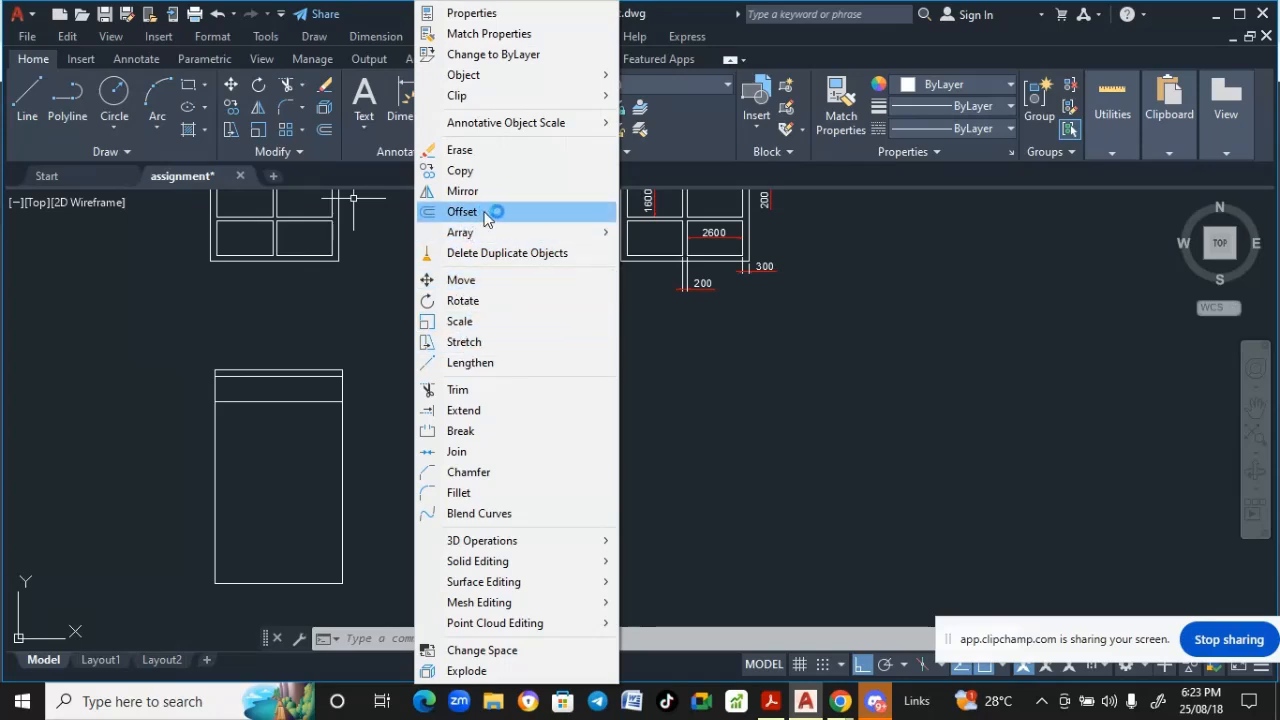
{"action": "left_click", "coordinate": [590, 216]}
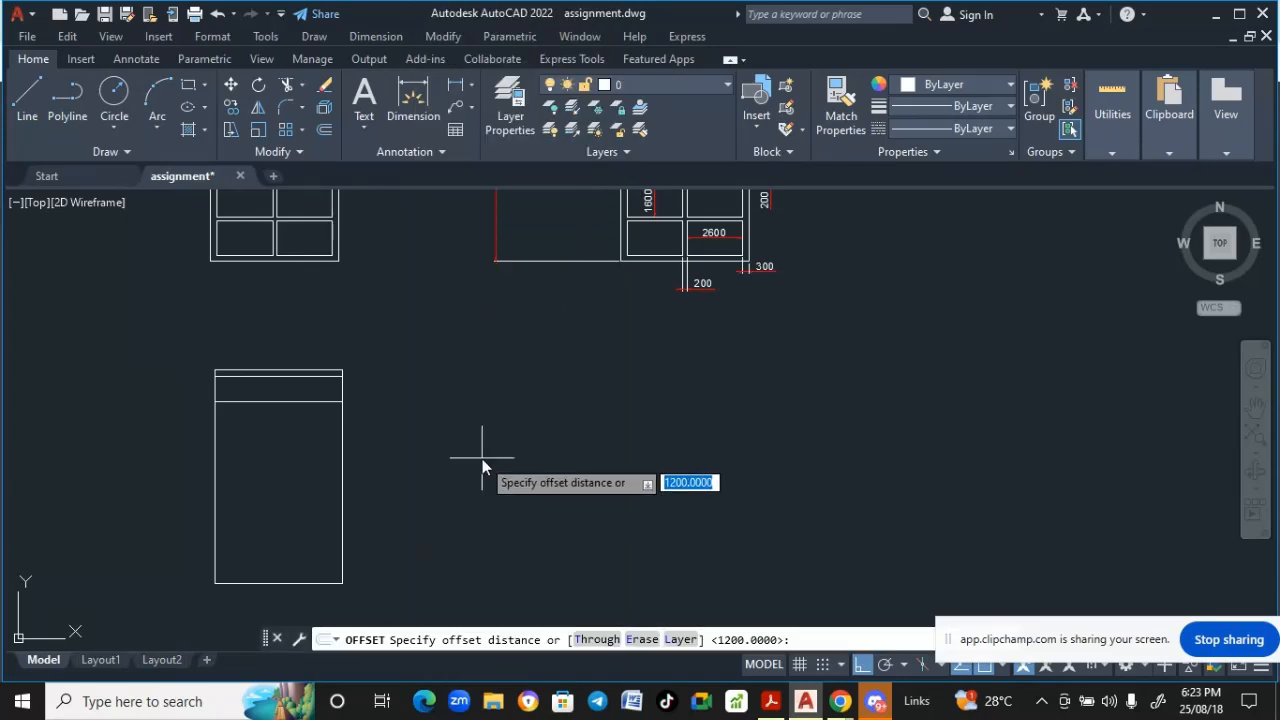
{"action": "type", "text": "300"}
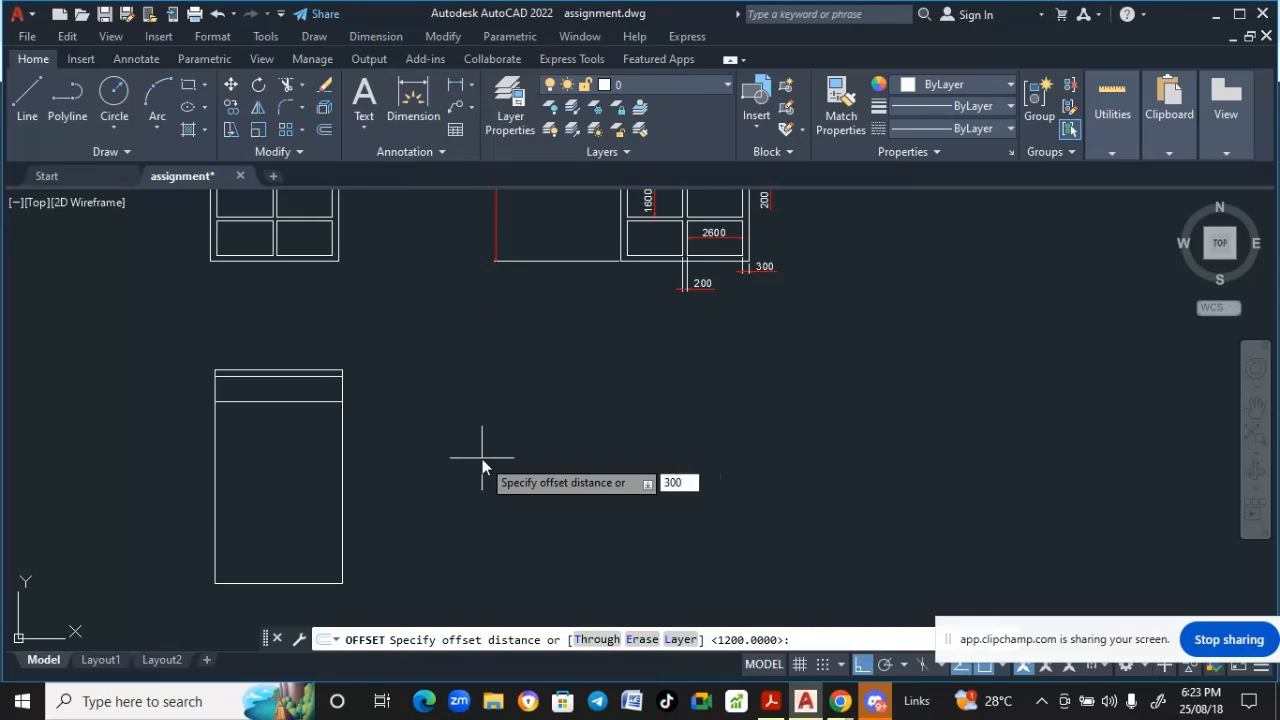
{"action": "key", "text": "Return"}
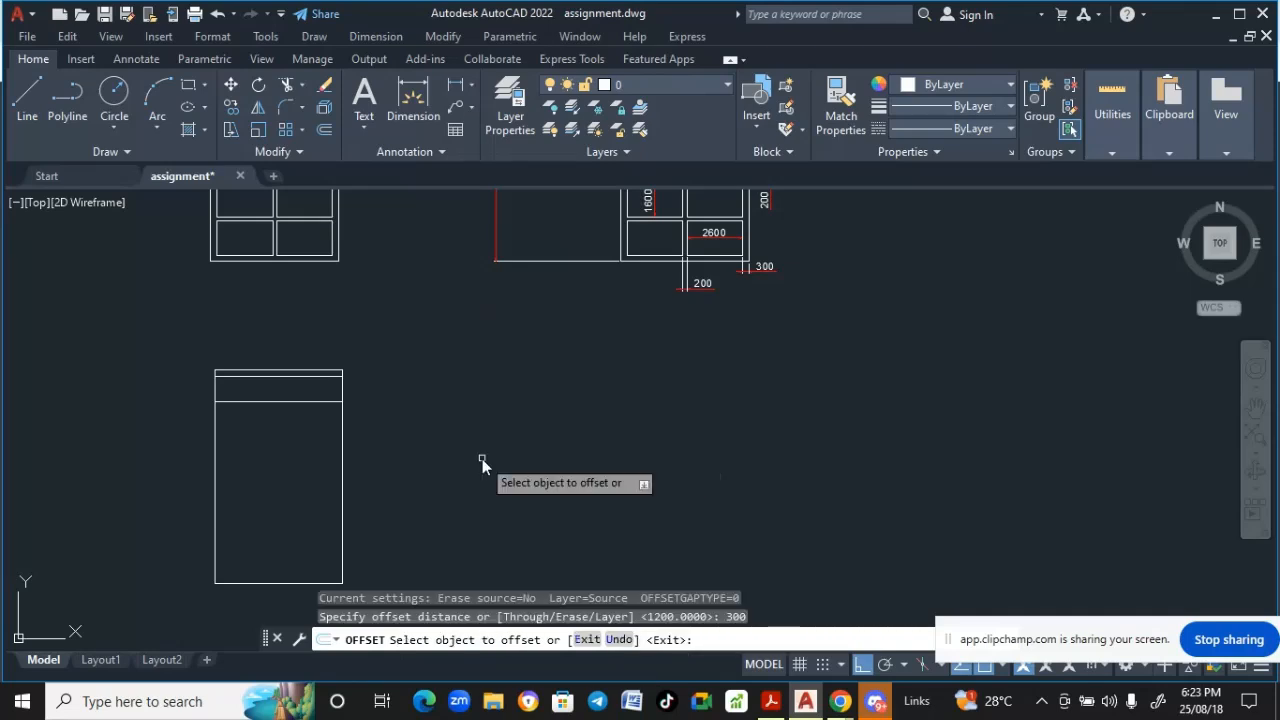
{"action": "left_click", "coordinate": [342, 514]}
{"action": "left_click", "coordinate": [215, 514]}
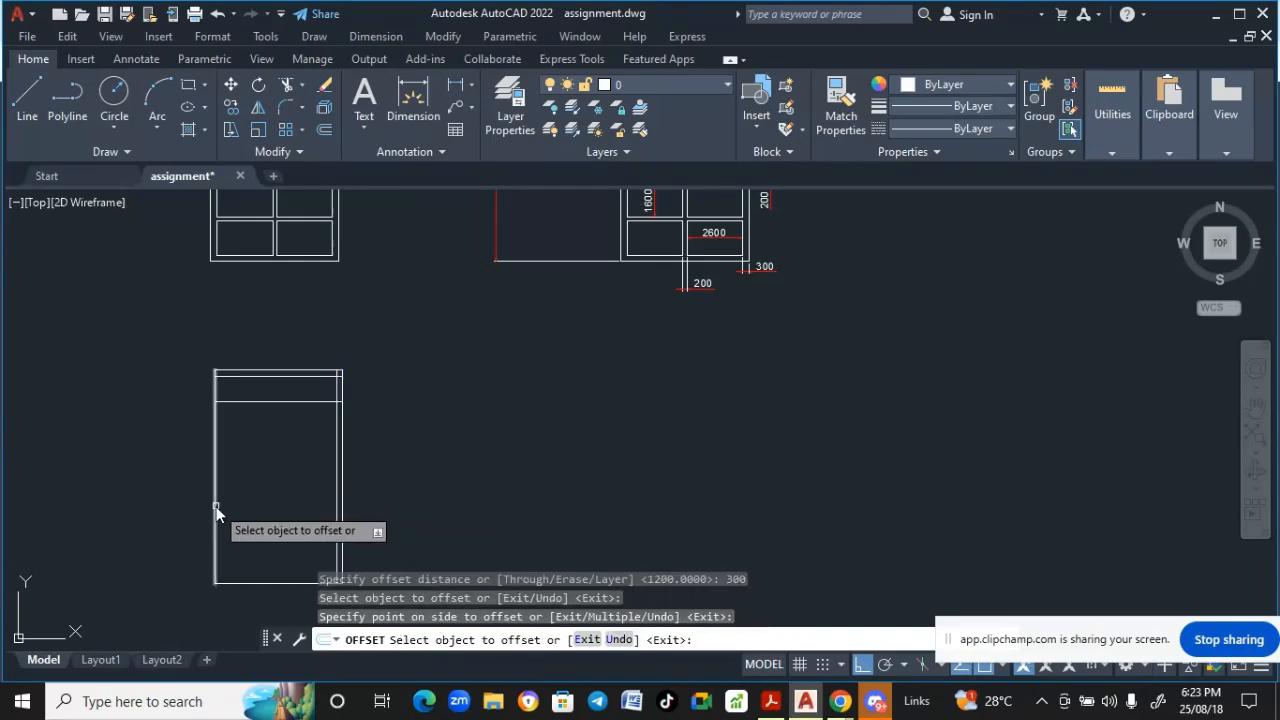
{"action": "left_click", "coordinate": [245, 514]}
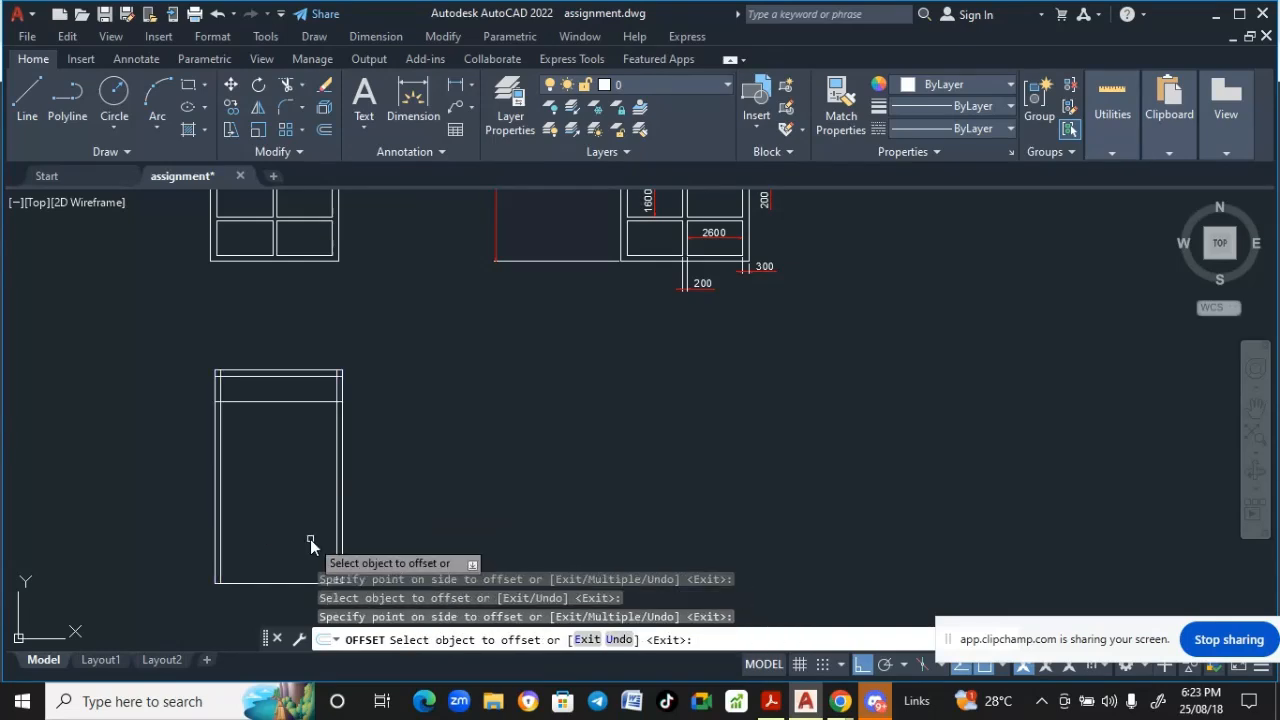
{"action": "key", "text": "Return"}
- Offset the bottom horizontal line 300 downward
{"action": "middle_click_drag", "start_coordinate": [302, 496], "coordinate": [330, 536]}
{"action": "scroll", "coordinate": [365, 368], "scroll_direction": "down", "scroll_amount": 3}
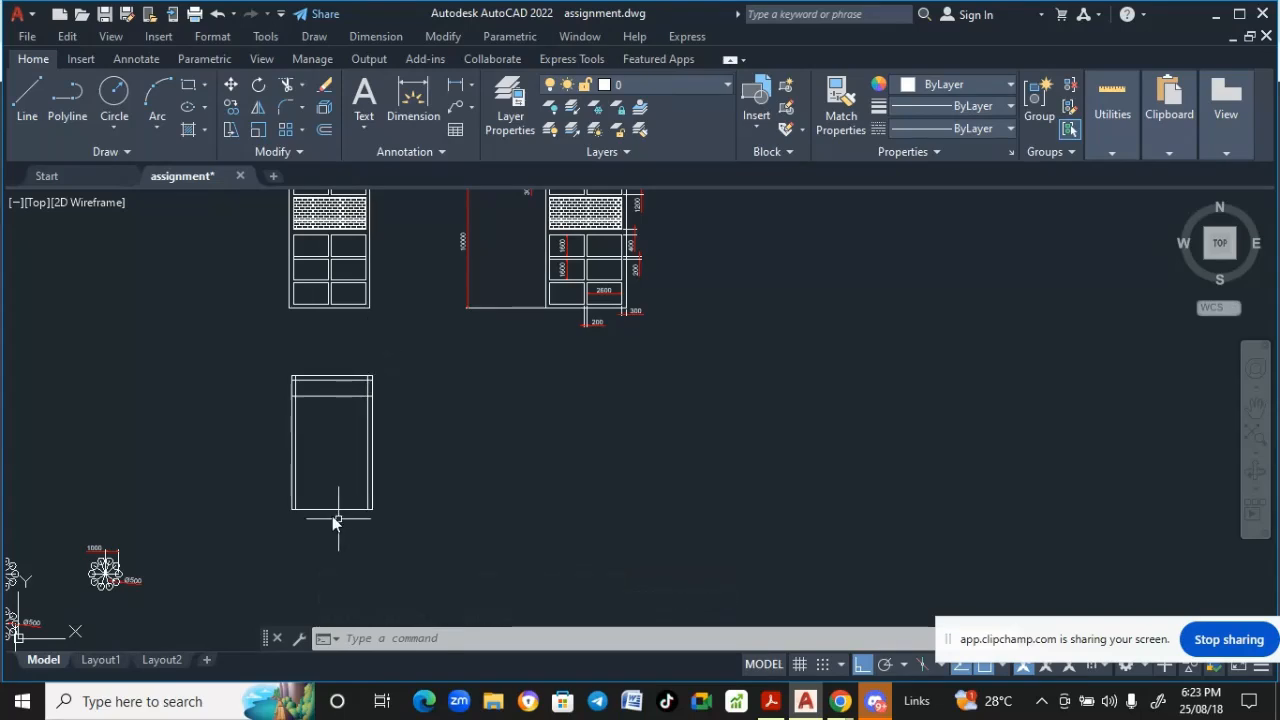
{"action": "scroll", "coordinate": [332, 516], "scroll_direction": "up", "scroll_amount": 2}
{"action": "scroll", "coordinate": [330, 515], "scroll_direction": "down", "scroll_amount": 2}
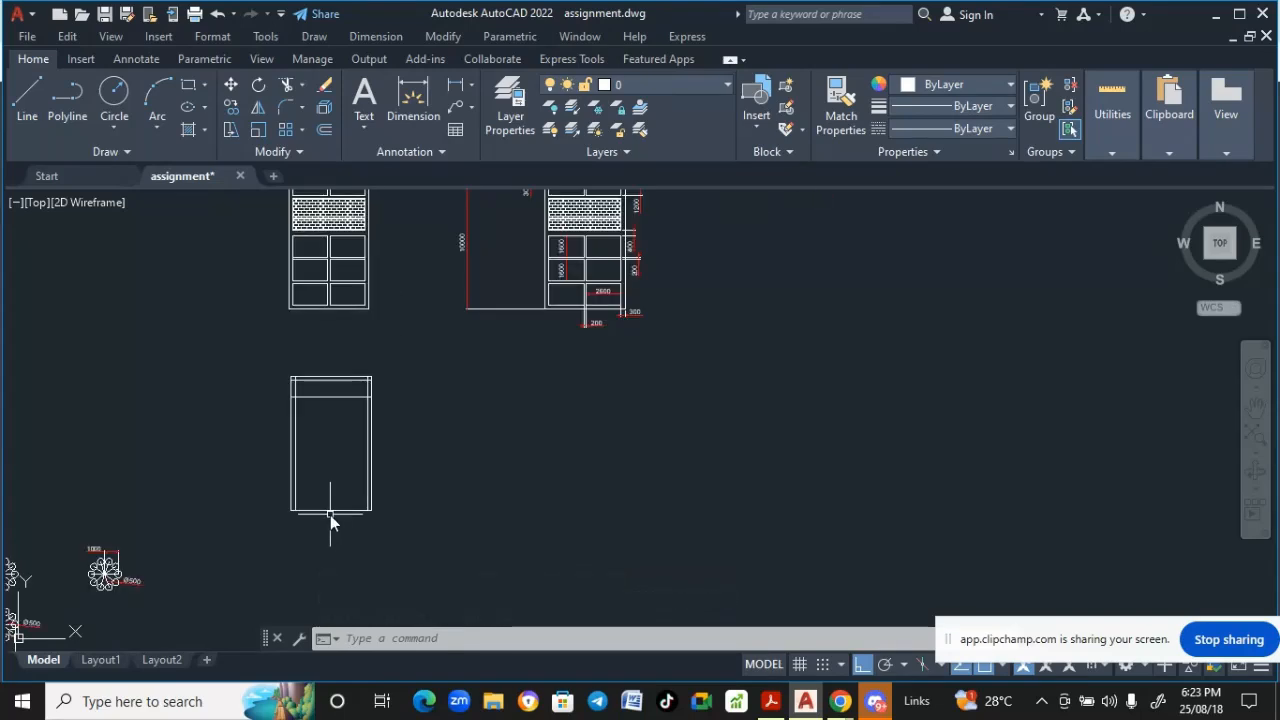
{"action": "left_click", "coordinate": [440, 38]}
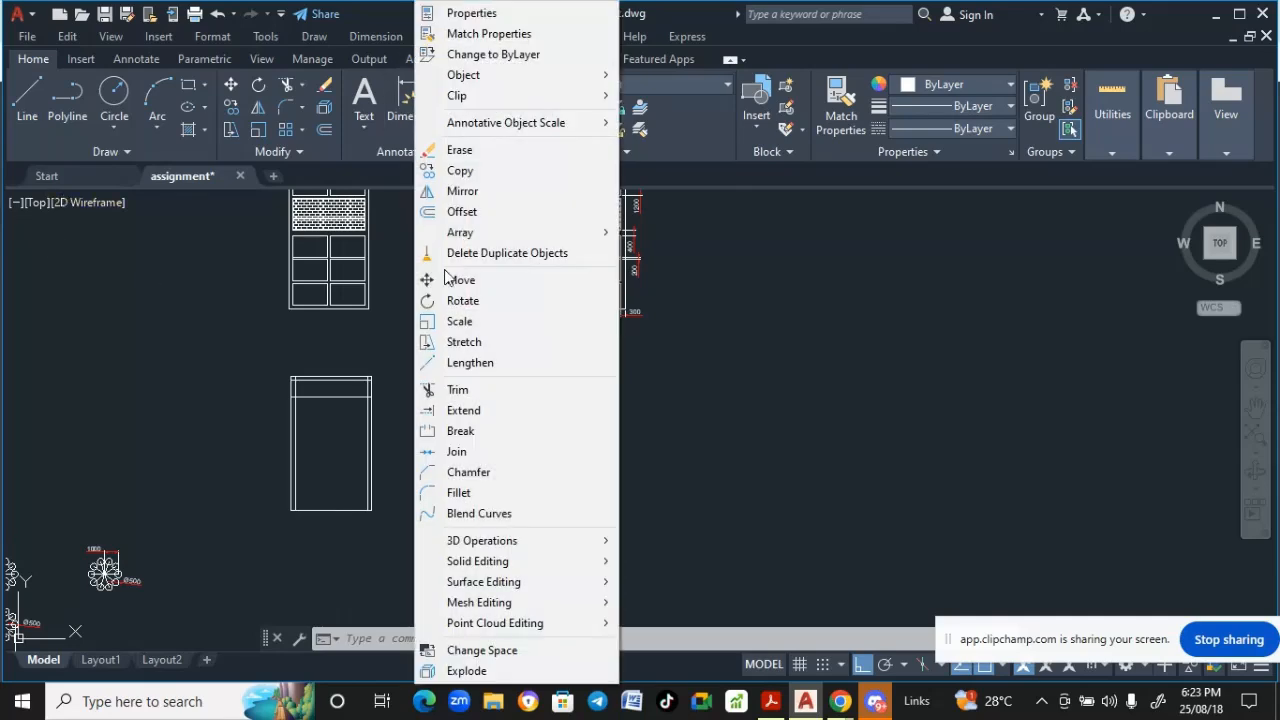
{"action": "left_click", "coordinate": [460, 211]}
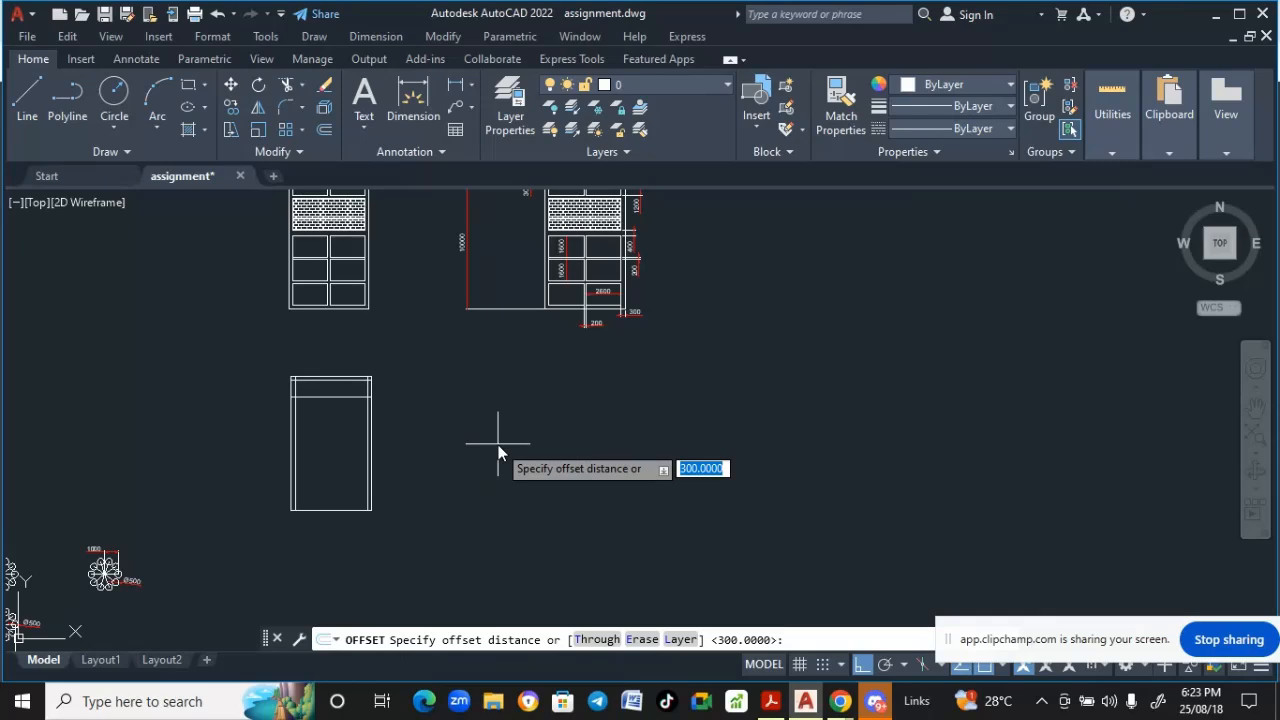
{"action": "type", "text": "300"}
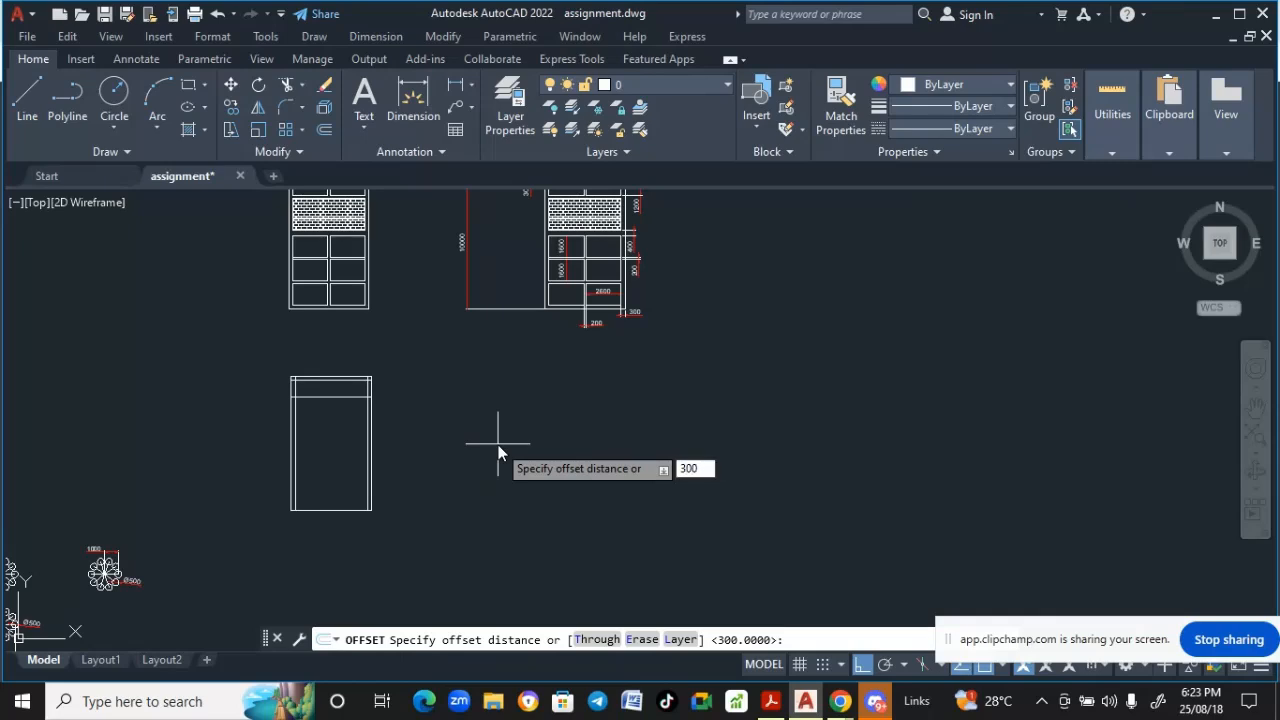
{"action": "key", "text": "Return"}
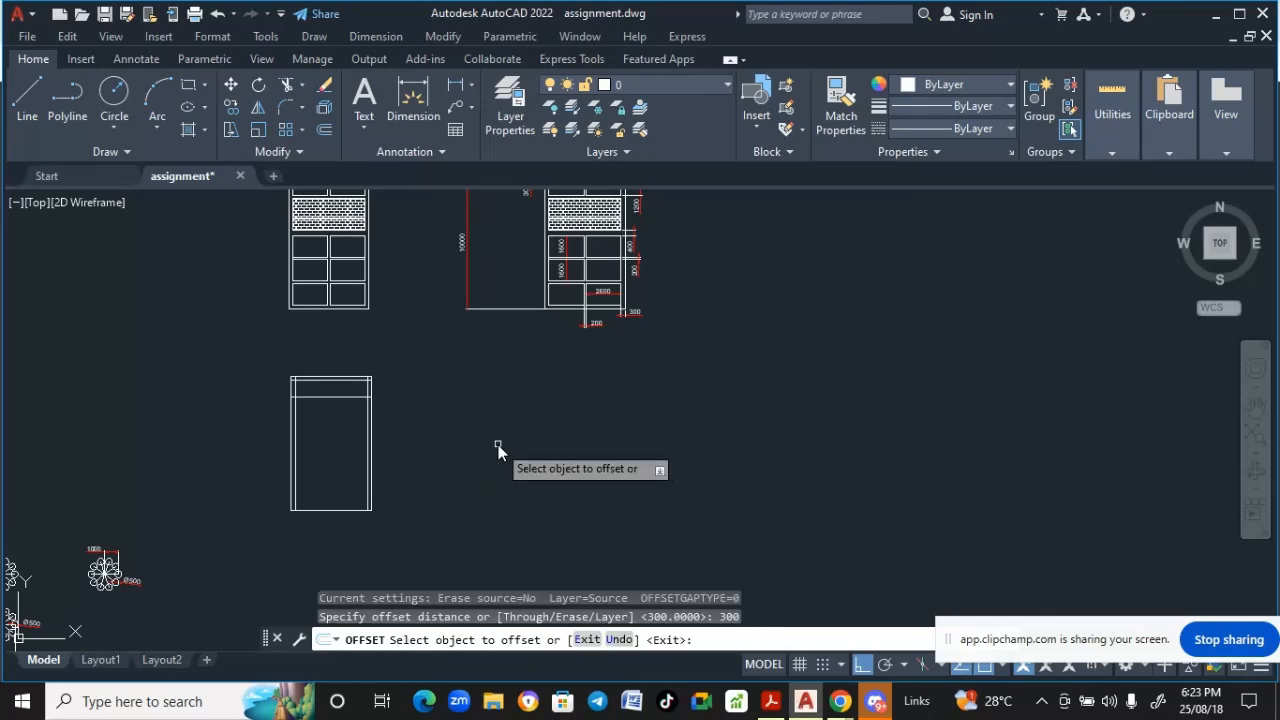
{"action": "left_click", "coordinate": [331, 508]}
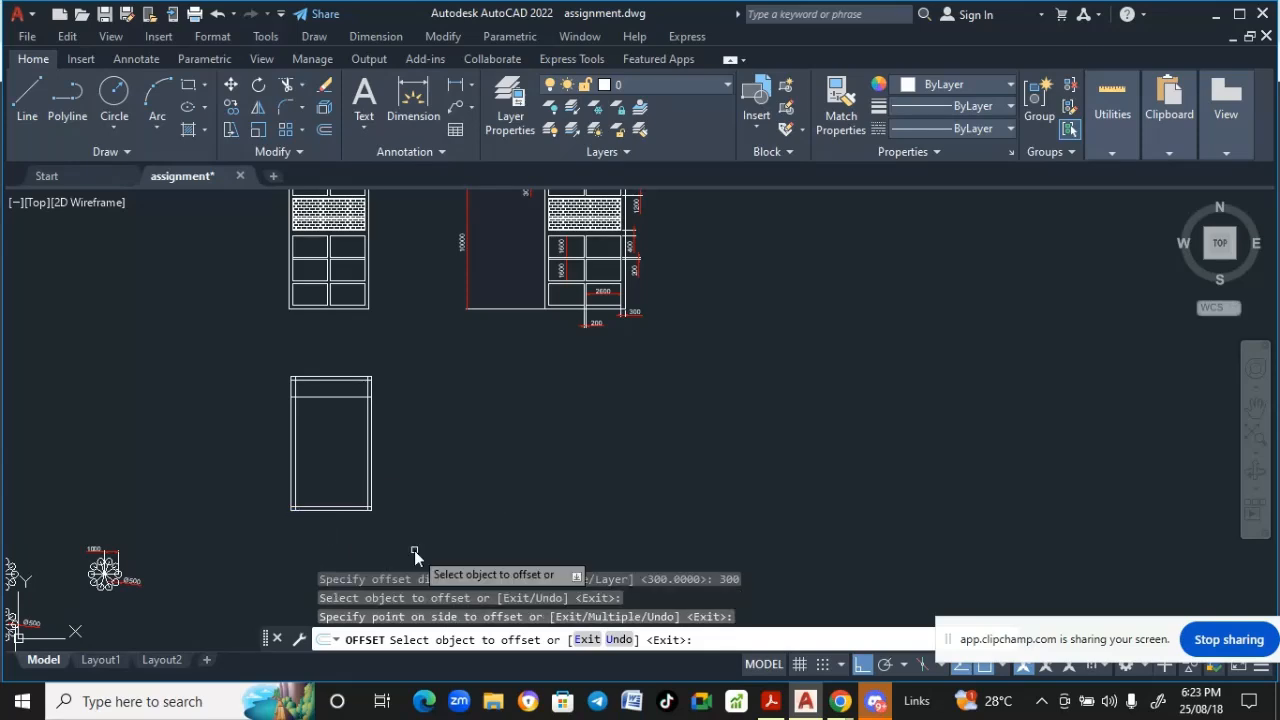
{"action": "left_click", "coordinate": [414, 550]}
{"action": "key", "text": "Return"}
{"action": "scroll", "coordinate": [414, 550], "scroll_direction": "down", "scroll_amount": 2}
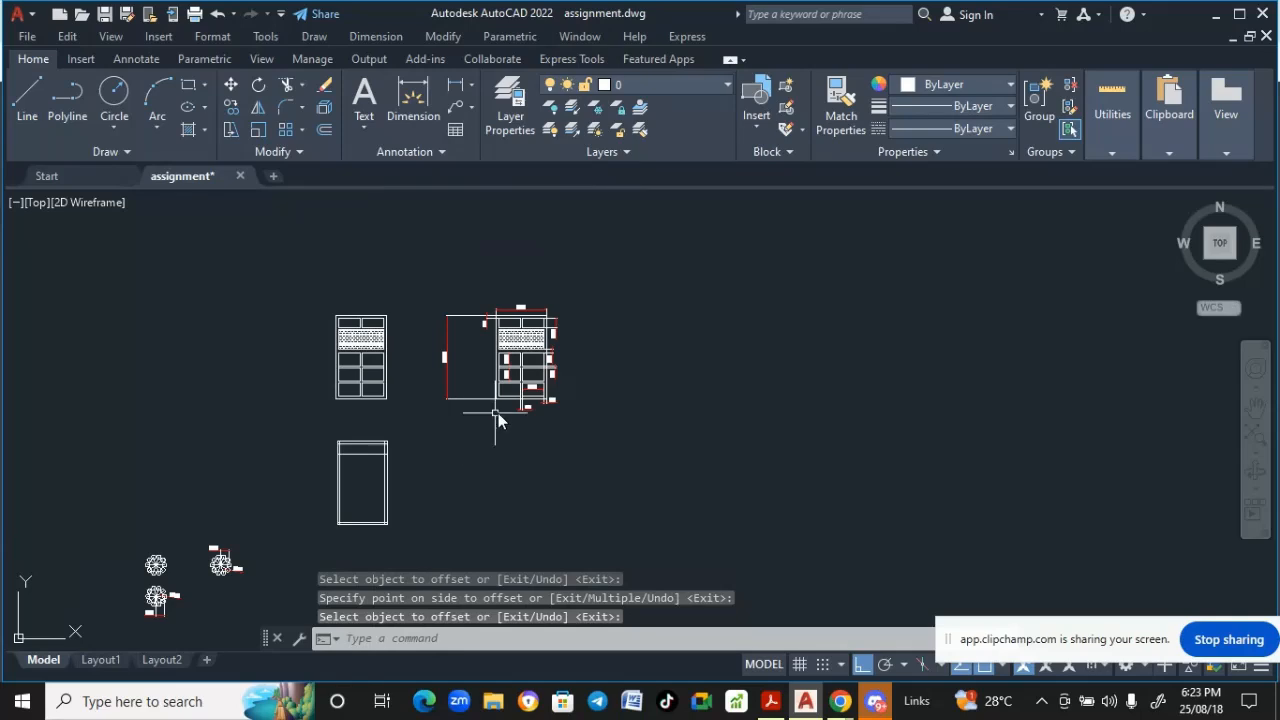
- Examine the dimensions around the lower right part of the reference elevation drawing
{"action": "scroll", "coordinate": [500, 400], "scroll_direction": "up", "scroll_amount": 3}
{"action": "scroll", "coordinate": [612, 461], "scroll_direction": "down", "scroll_amount": 2}
{"action": "middle_click_drag", "start_coordinate": [612, 461], "coordinate": [620, 354]}
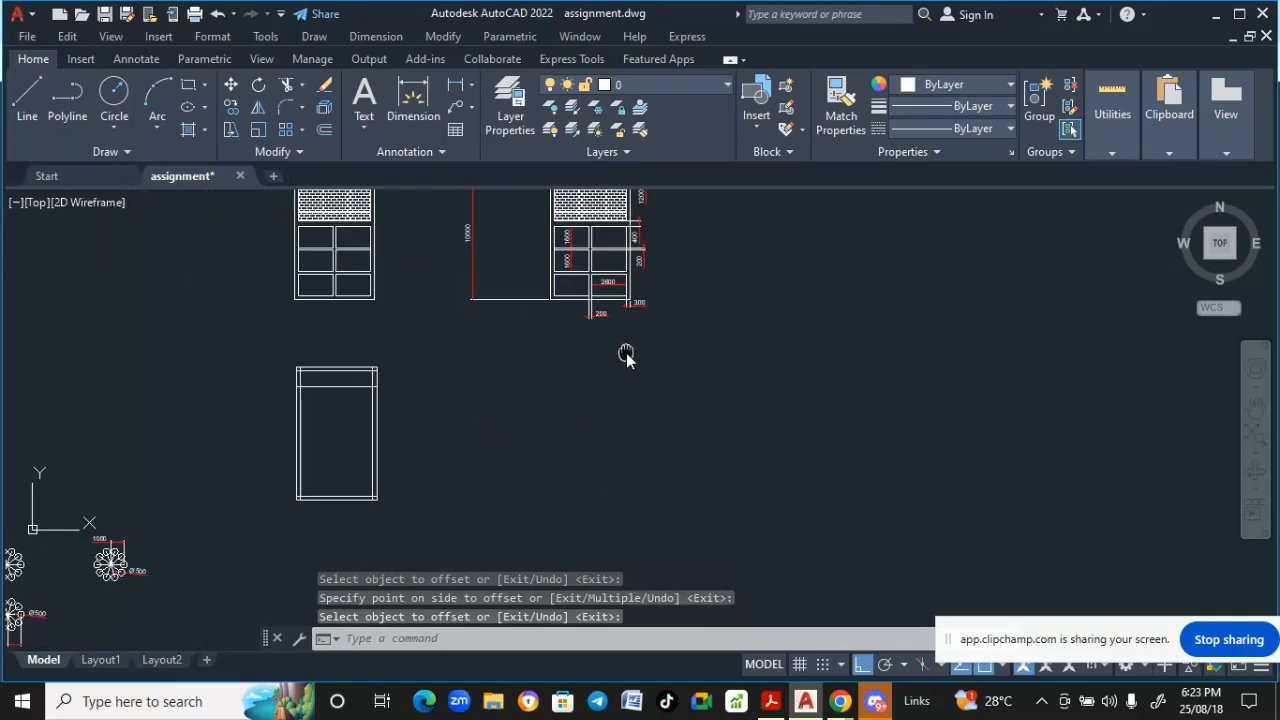
{"action": "middle_click_drag", "start_coordinate": [457, 429], "coordinate": [458, 494]}
{"action": "scroll", "coordinate": [668, 328], "scroll_direction": "up", "scroll_amount": 2}
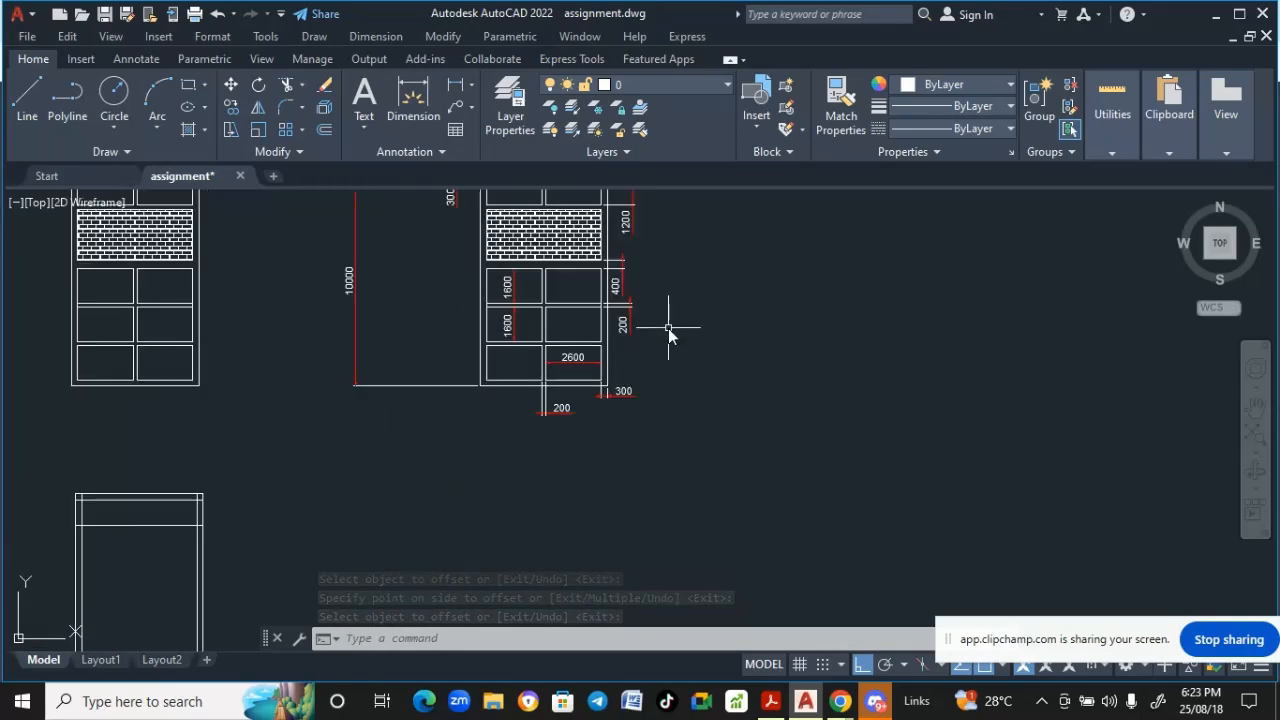
{"action": "middle_click_drag", "start_coordinate": [618, 428], "coordinate": [624, 427]}
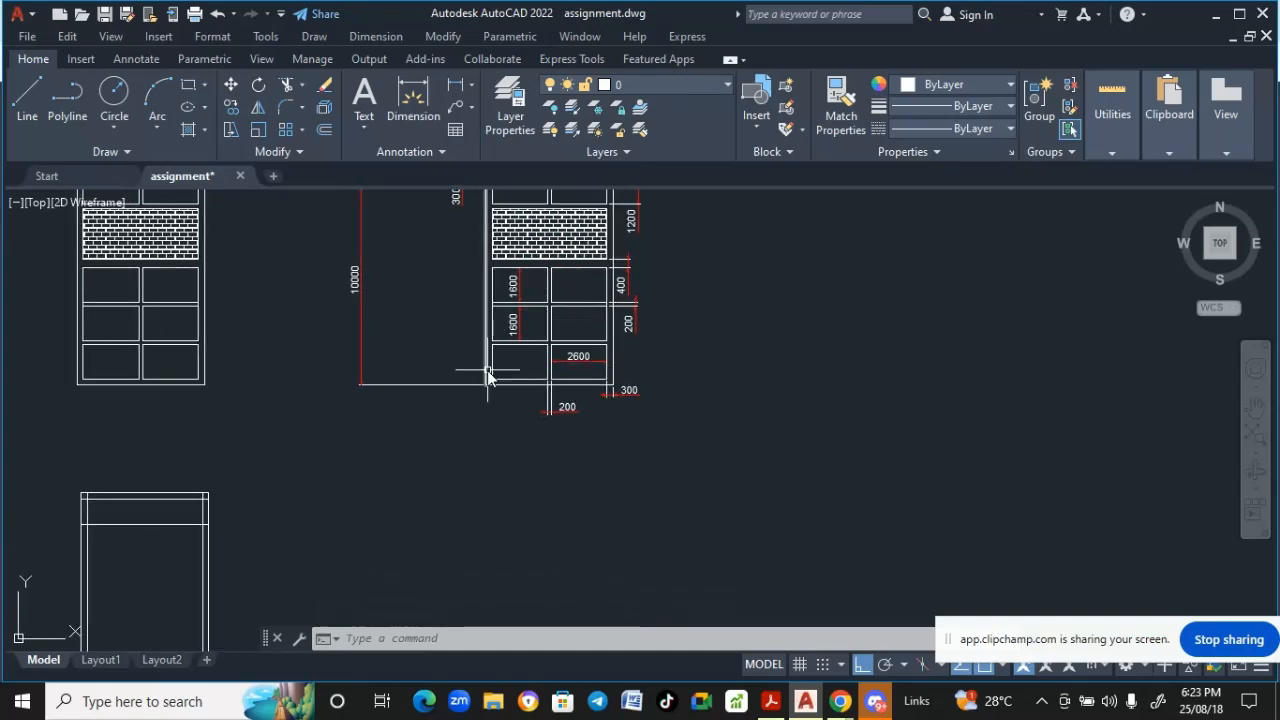
{"action": "middle_click_drag", "start_coordinate": [489, 371], "coordinate": [511, 355]}
{"action": "middle_click_drag", "start_coordinate": [589, 409], "coordinate": [569, 411]}
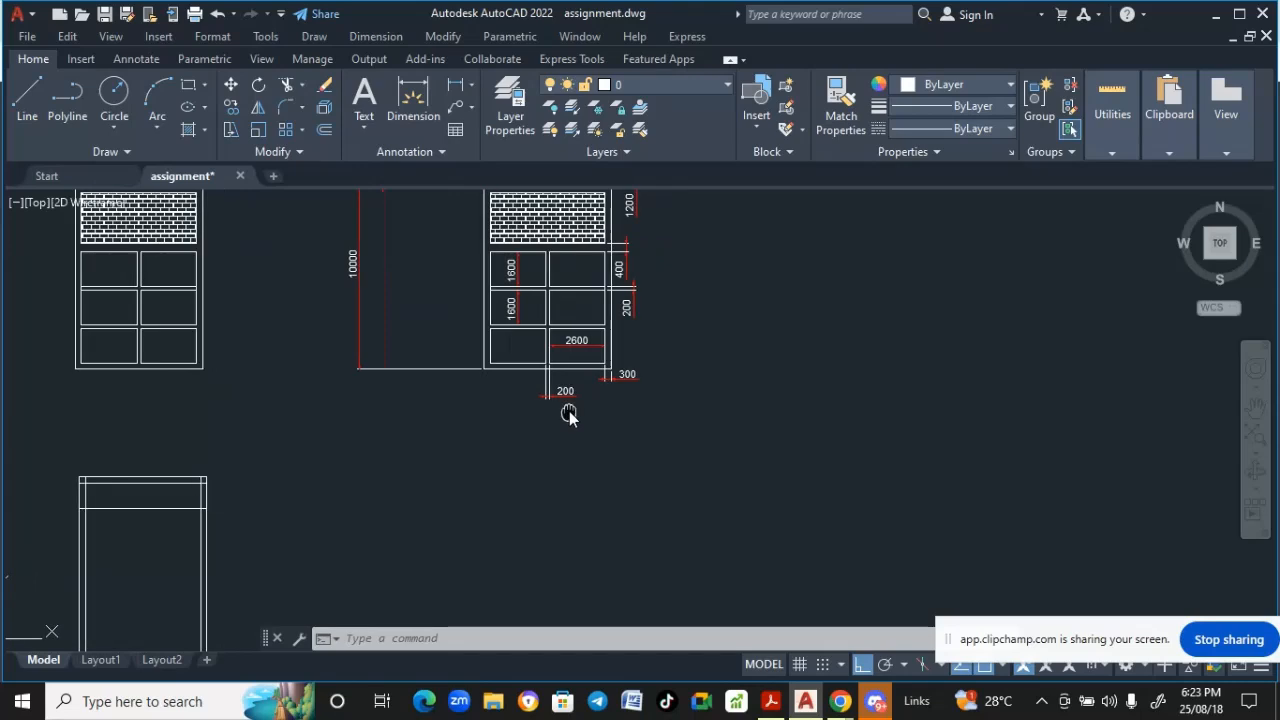
{"action": "scroll", "coordinate": [551, 393], "scroll_direction": "up", "scroll_amount": 2}
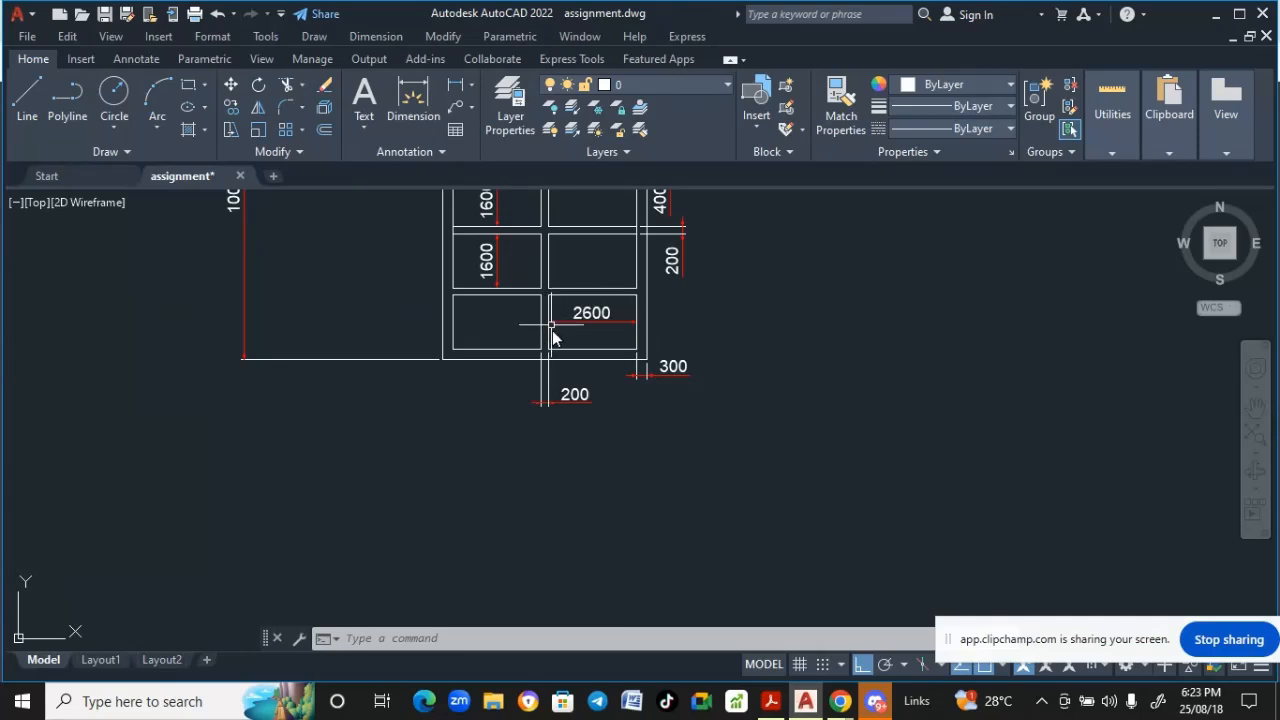
{"action": "scroll", "coordinate": [581, 330], "scroll_direction": "down", "scroll_amount": 2}
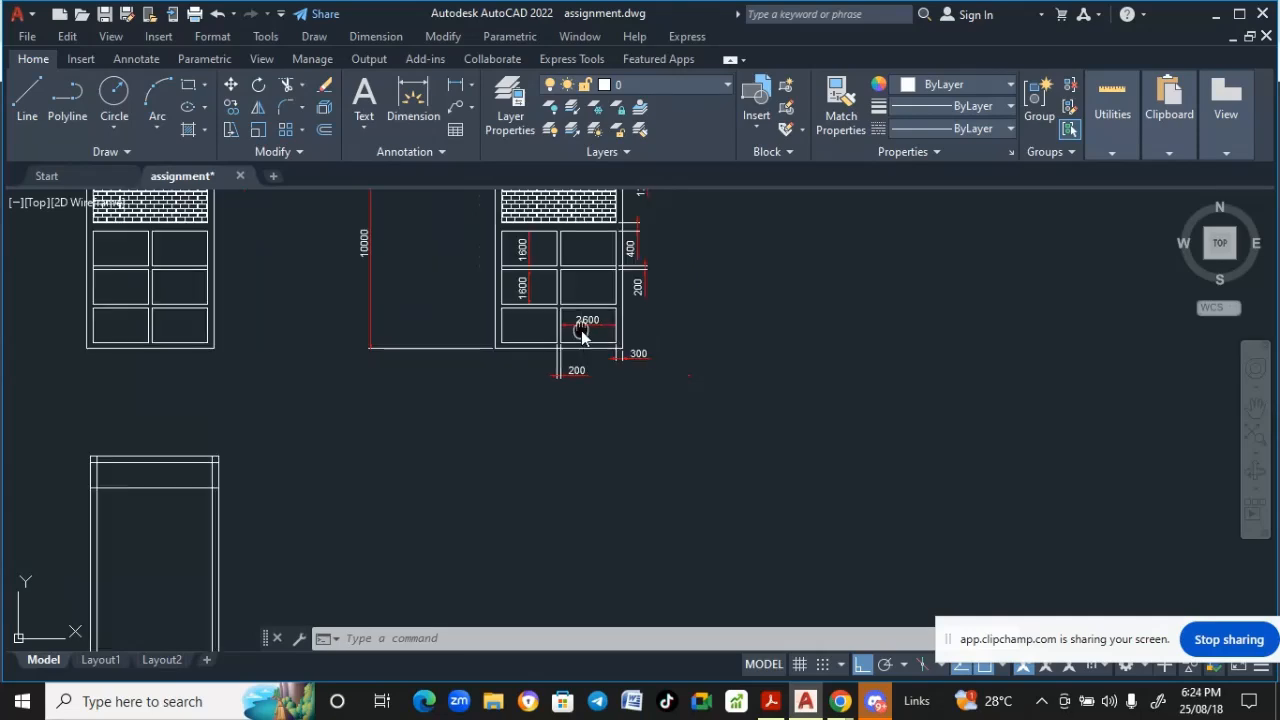
{"action": "middle_click_drag", "start_coordinate": [581, 330], "coordinate": [700, 228]}
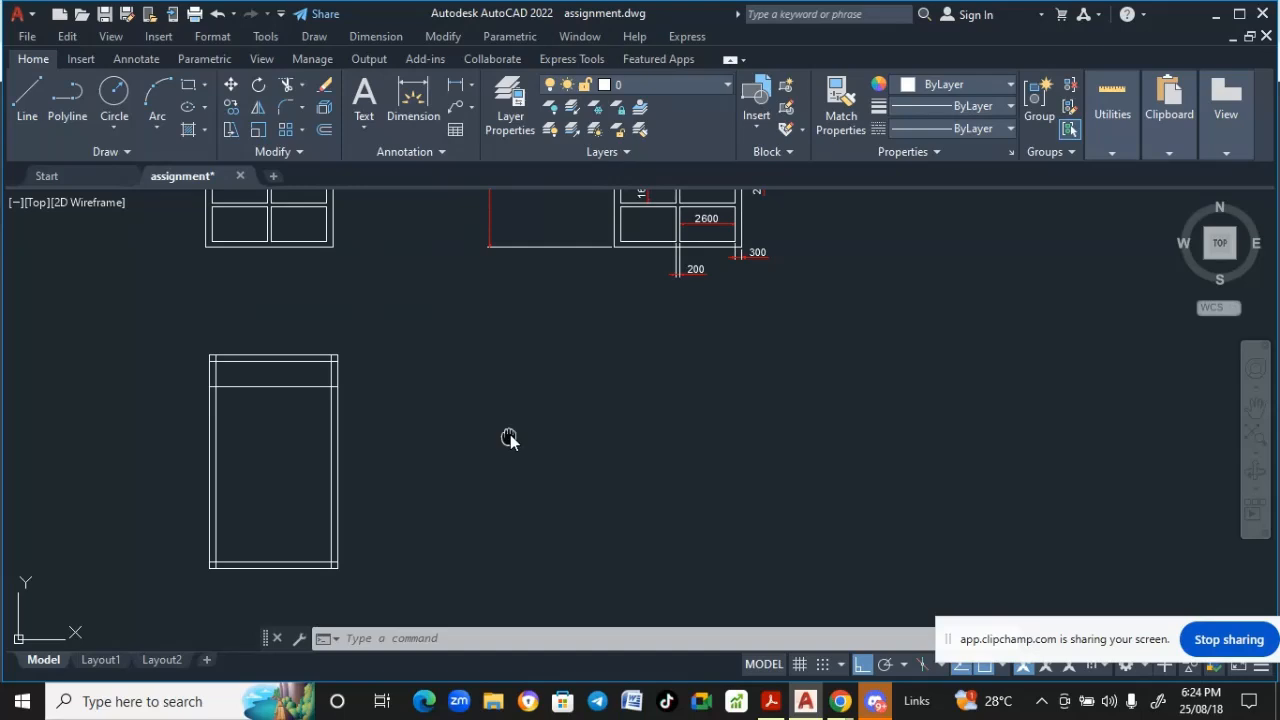
{"action": "middle_click_drag", "start_coordinate": [508, 440], "coordinate": [528, 394]}
{"action": "scroll", "coordinate": [508, 428], "scroll_direction": "down", "scroll_amount": 2}
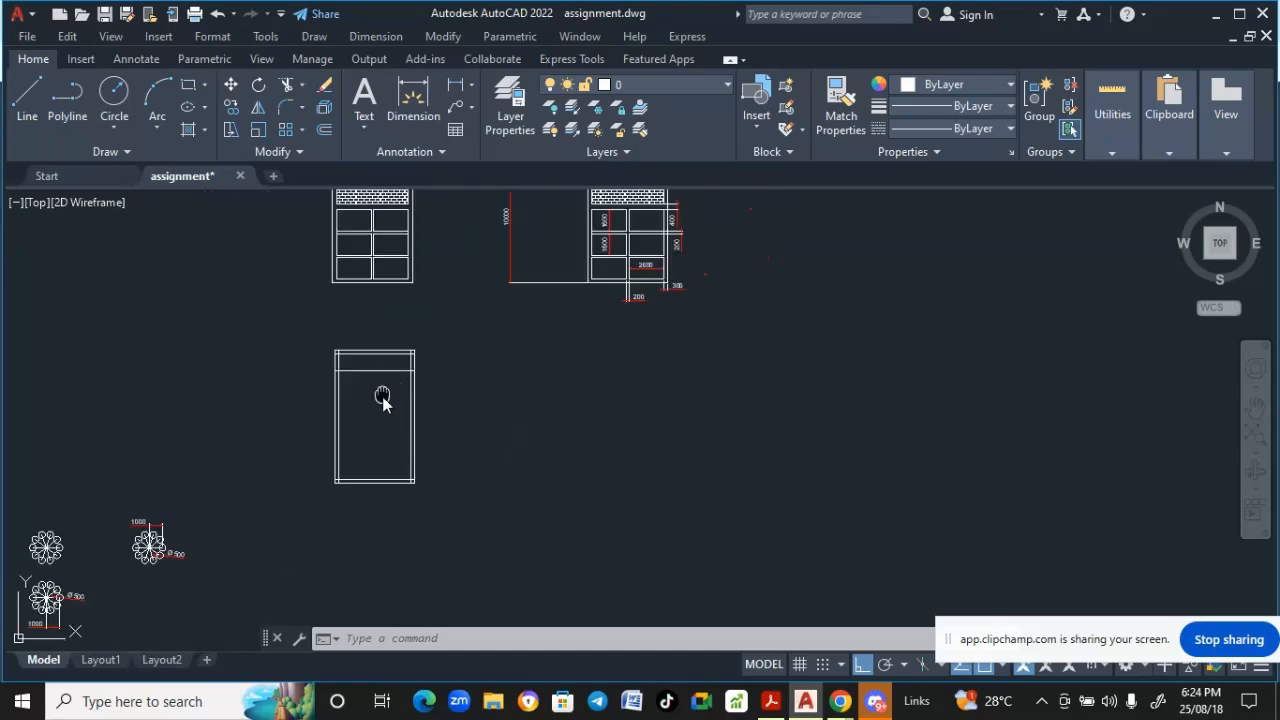
{"action": "middle_click_drag", "start_coordinate": [383, 398], "coordinate": [383, 439]}
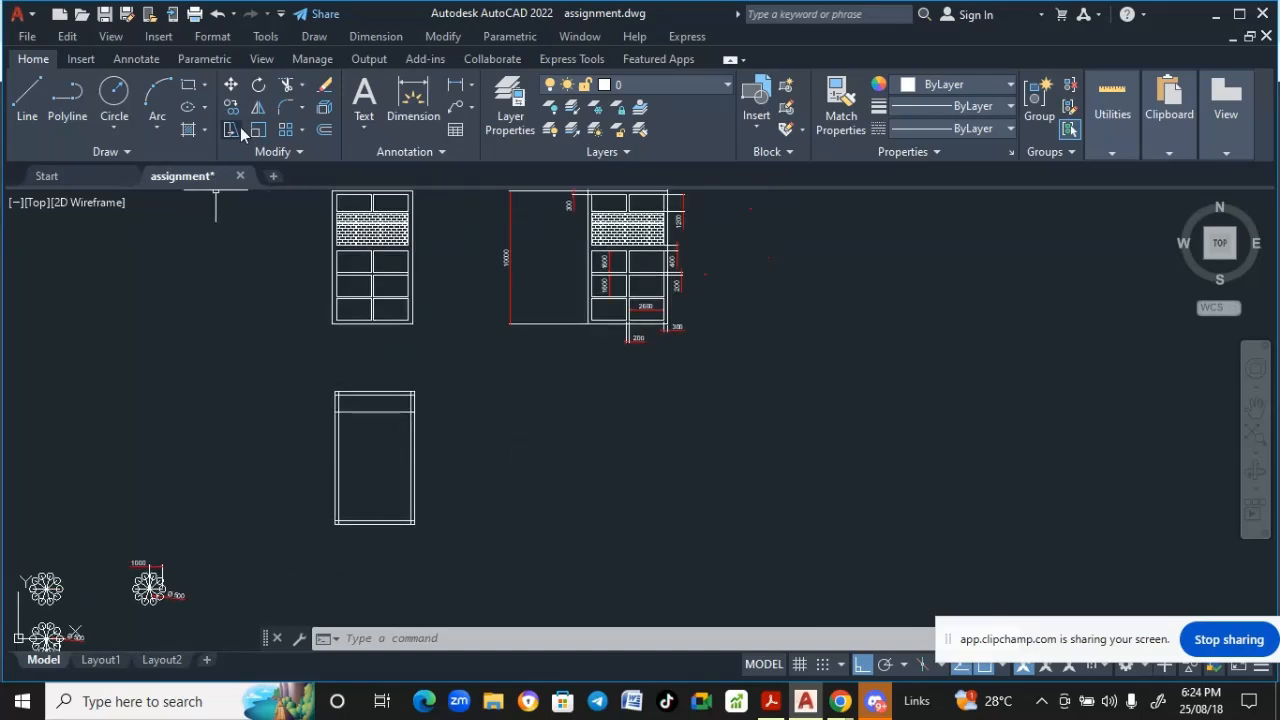
- Offset the inner right vertical line of the new outline 2600 inward to form a middle line
{"action": "left_click", "coordinate": [440, 37]}
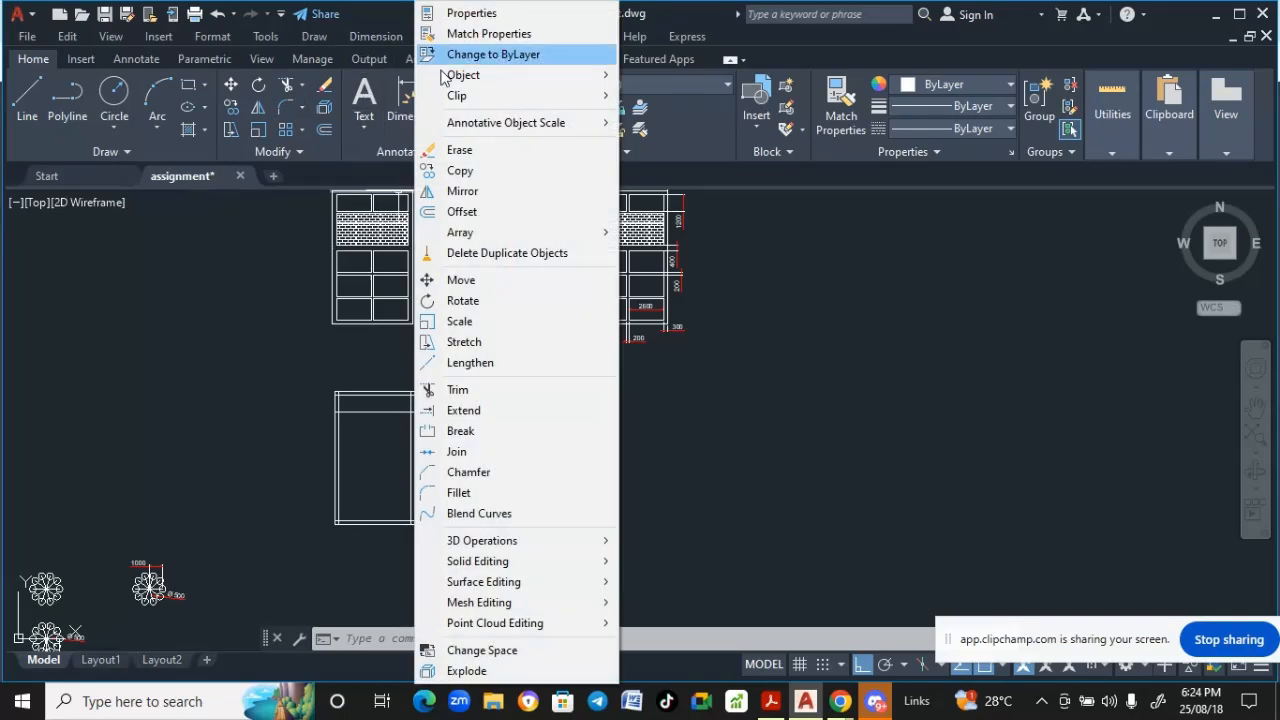
{"action": "left_click", "coordinate": [461, 211]}
{"action": "scroll", "coordinate": [396, 475], "scroll_direction": "up", "scroll_amount": 5}
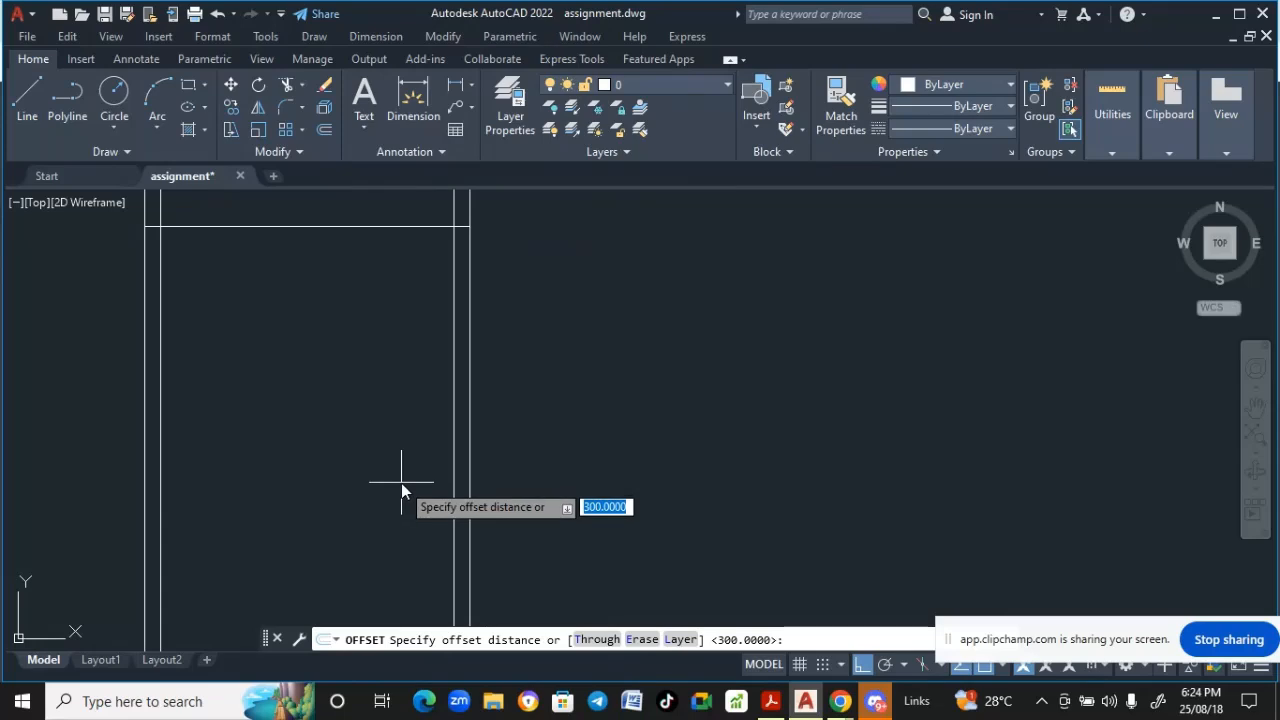
{"action": "type", "text": "1"}
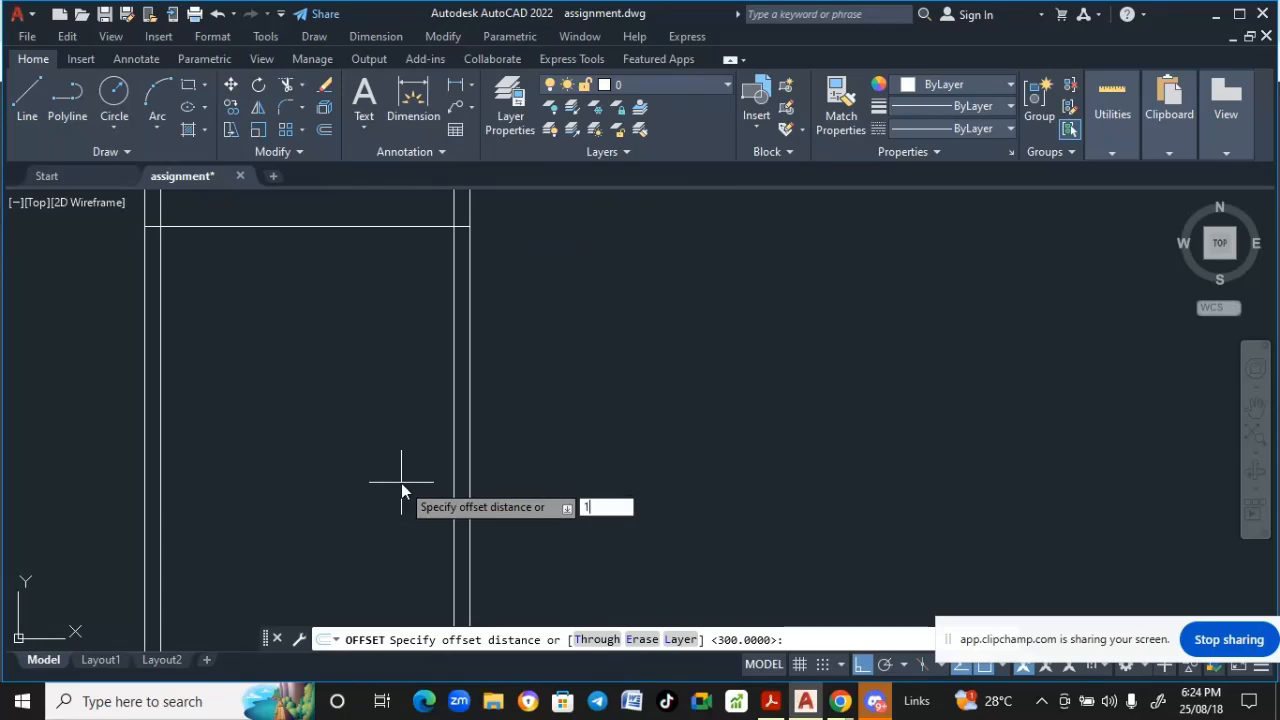
{"action": "type", "text": "600"}
{"action": "scroll", "coordinate": [368, 488], "scroll_direction": "down", "scroll_amount": 6}
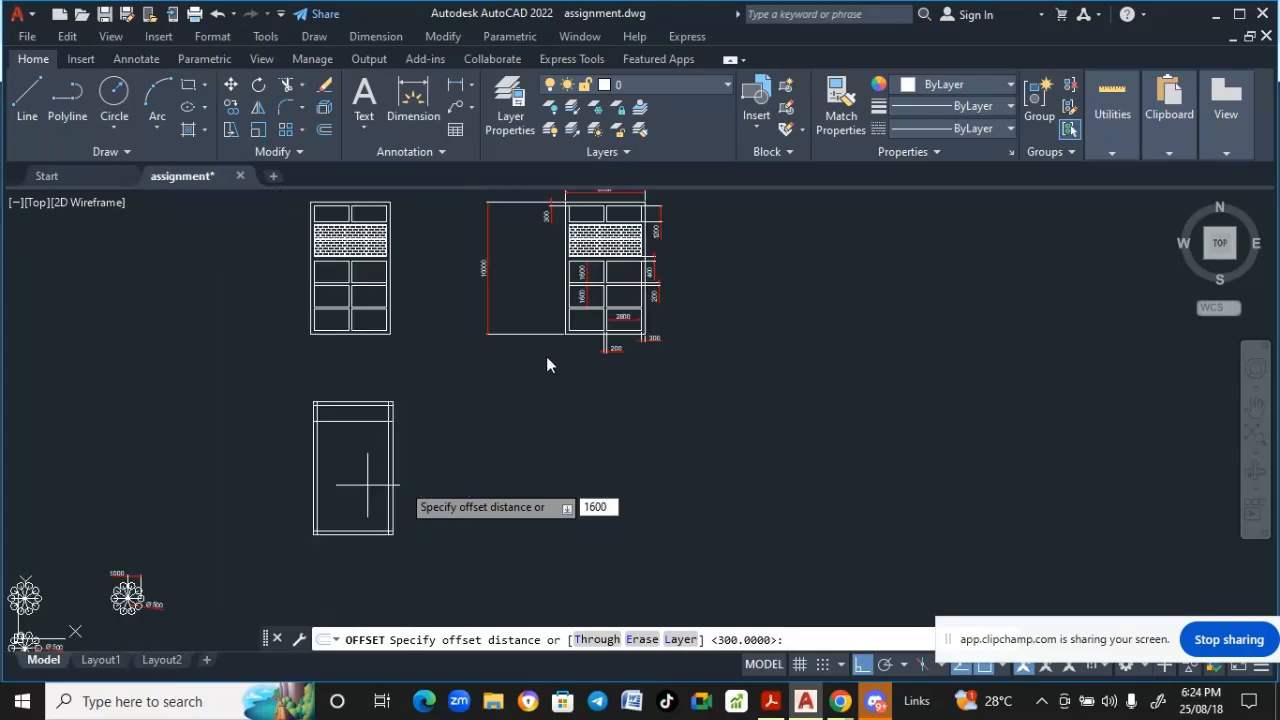
{"action": "scroll", "coordinate": [605, 340], "scroll_direction": "up", "scroll_amount": 4}
{"action": "scroll", "coordinate": [605, 340], "scroll_direction": "down", "scroll_amount": 2}
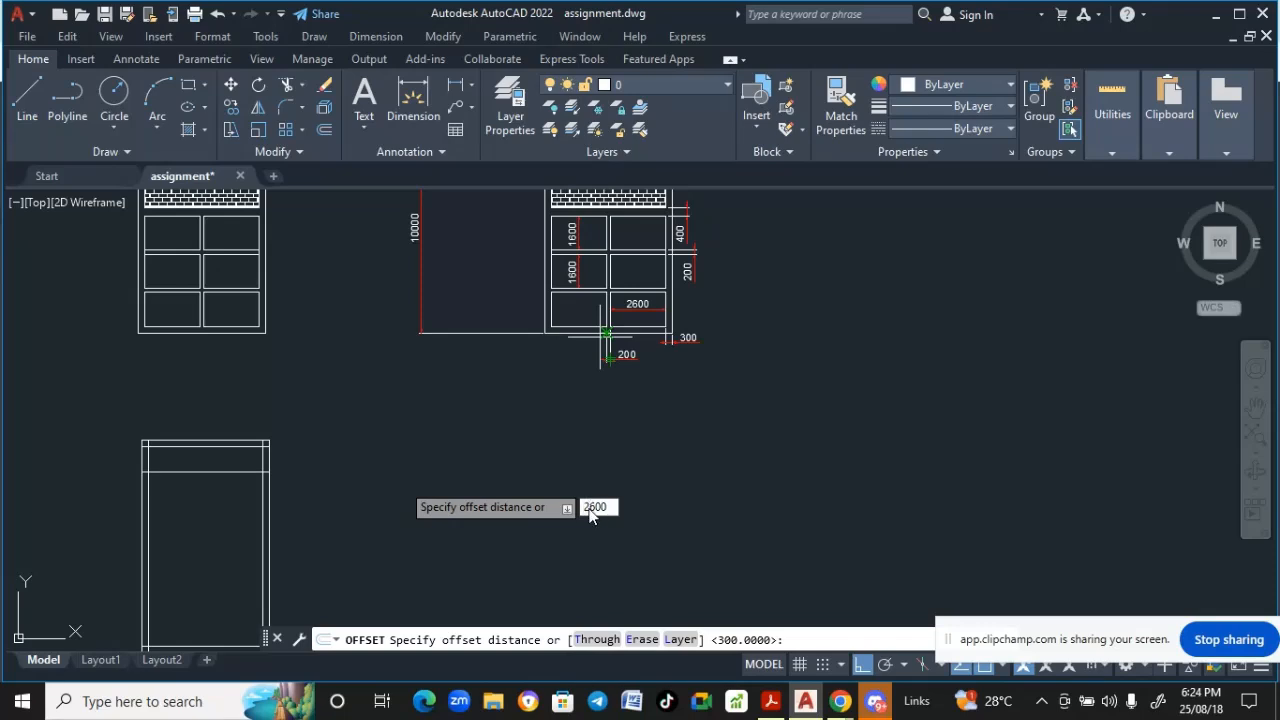
{"action": "scroll", "coordinate": [640, 440], "scroll_direction": "down", "scroll_amount": 2}
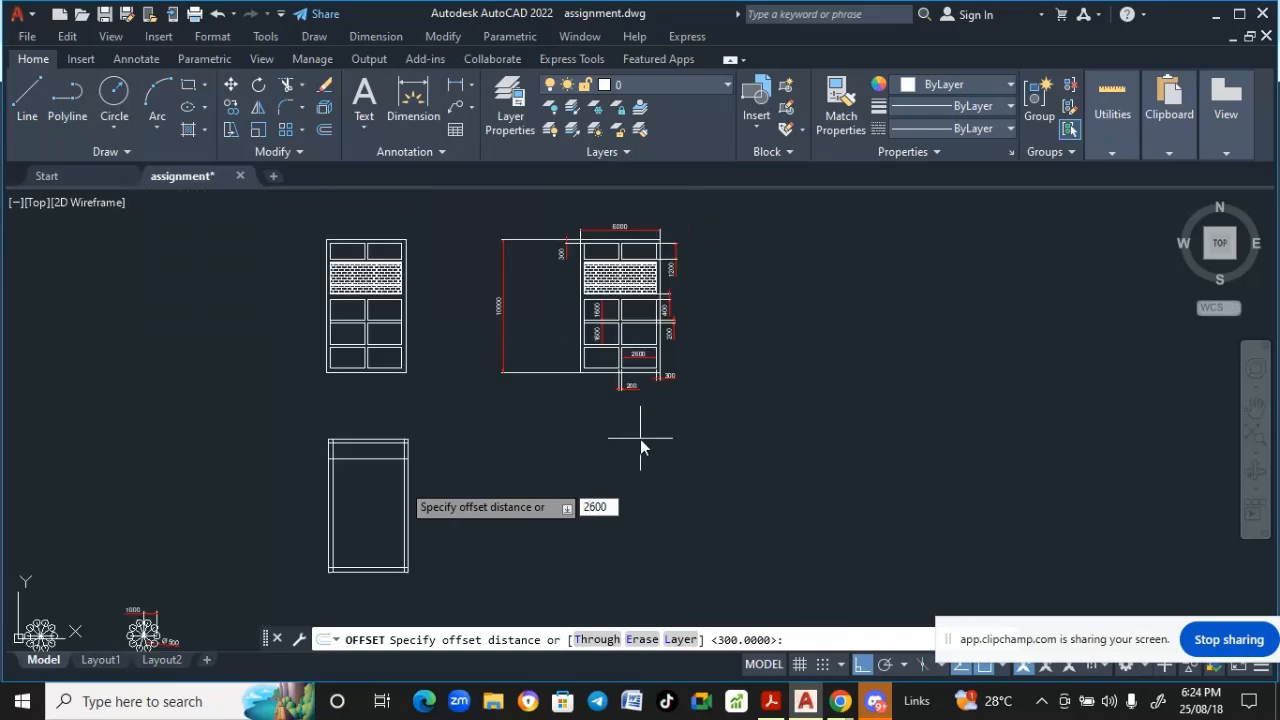
{"action": "key", "text": "Return"}
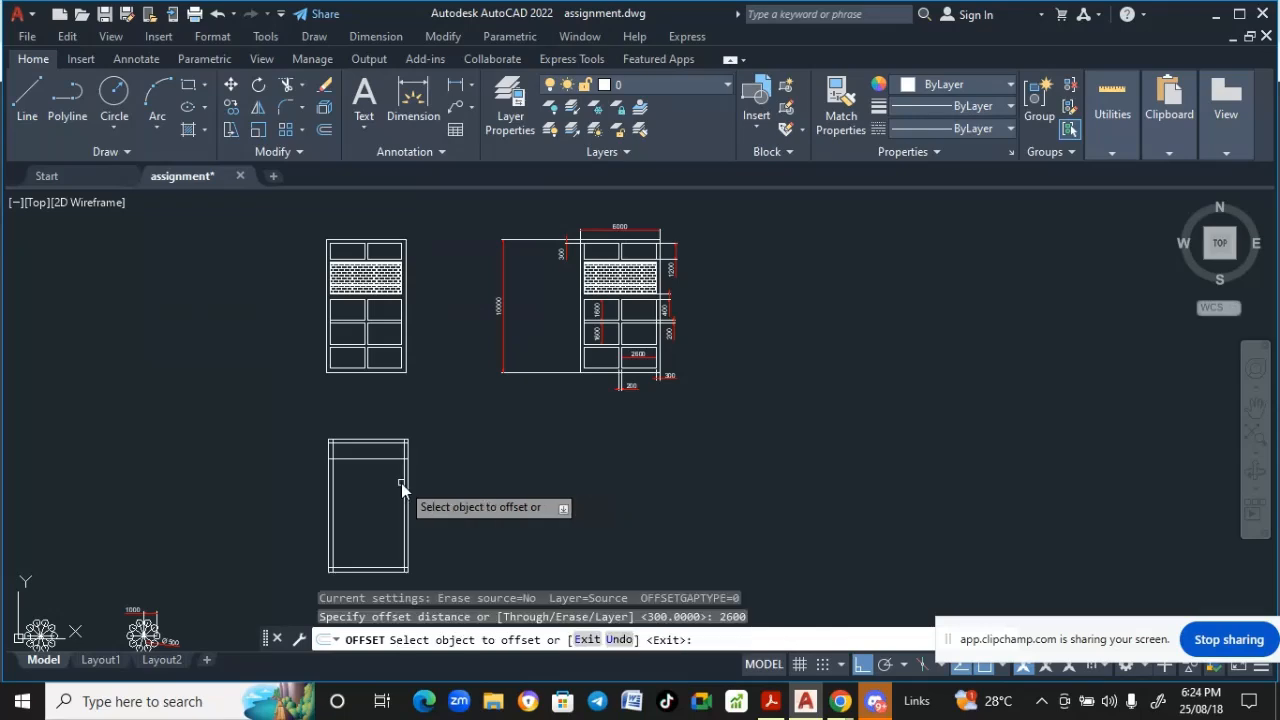
{"action": "scroll", "coordinate": [401, 487], "scroll_direction": "up", "scroll_amount": 4}
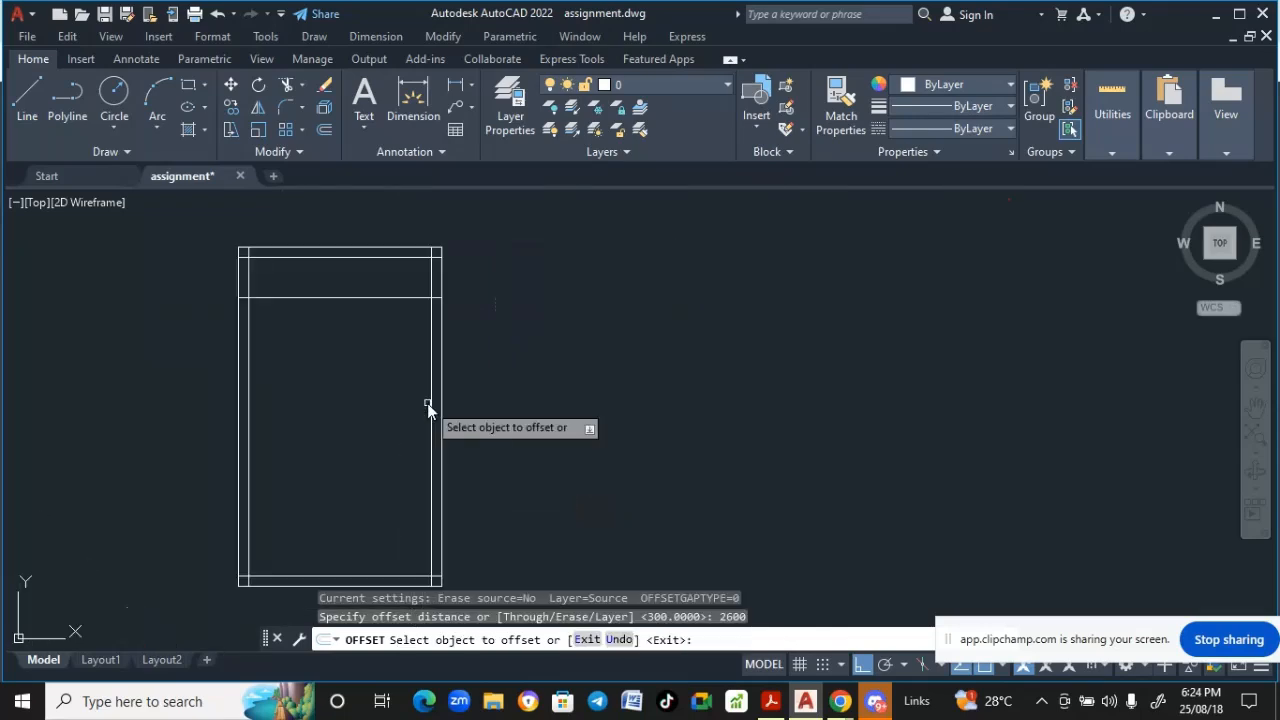
{"action": "left_click", "coordinate": [431, 422]}
{"action": "left_click", "coordinate": [355, 434]}
{"action": "scroll", "coordinate": [405, 458], "scroll_direction": "down", "scroll_amount": 2}
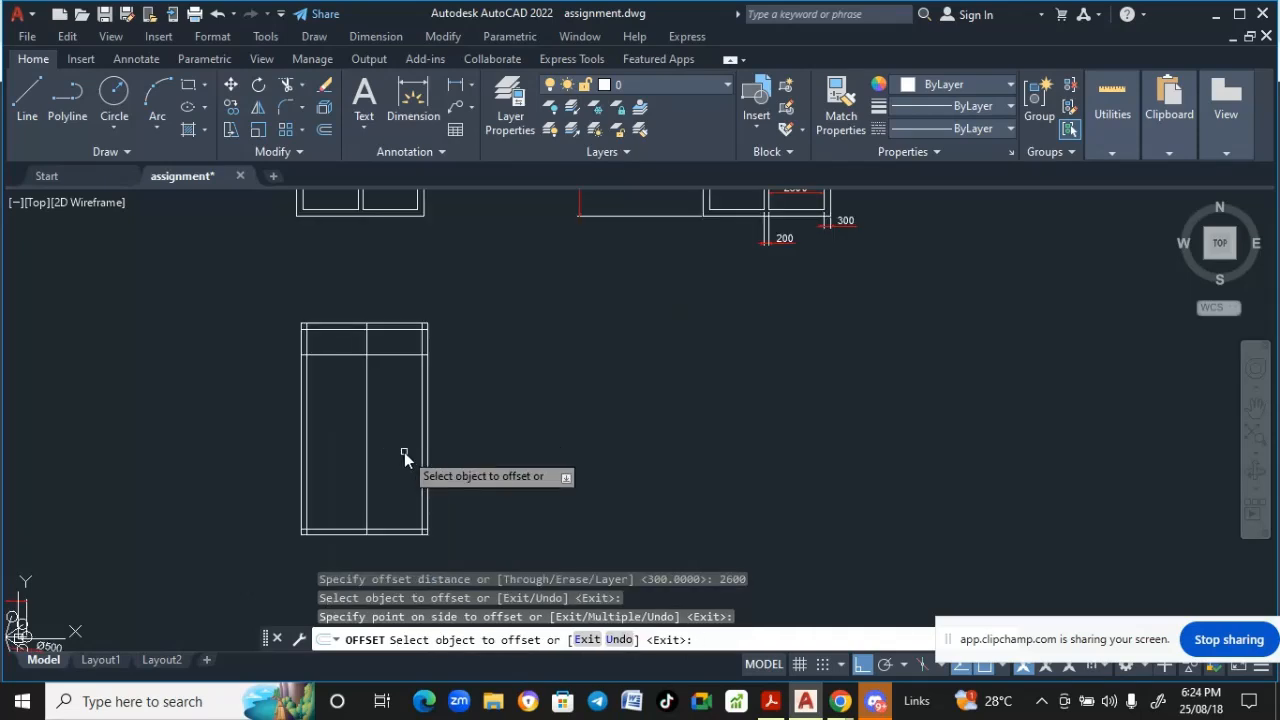
{"action": "key", "text": "Return"}
- Offset the new middle vertical line 200 to the left
{"action": "scroll", "coordinate": [404, 452], "scroll_direction": "down", "scroll_amount": 2}
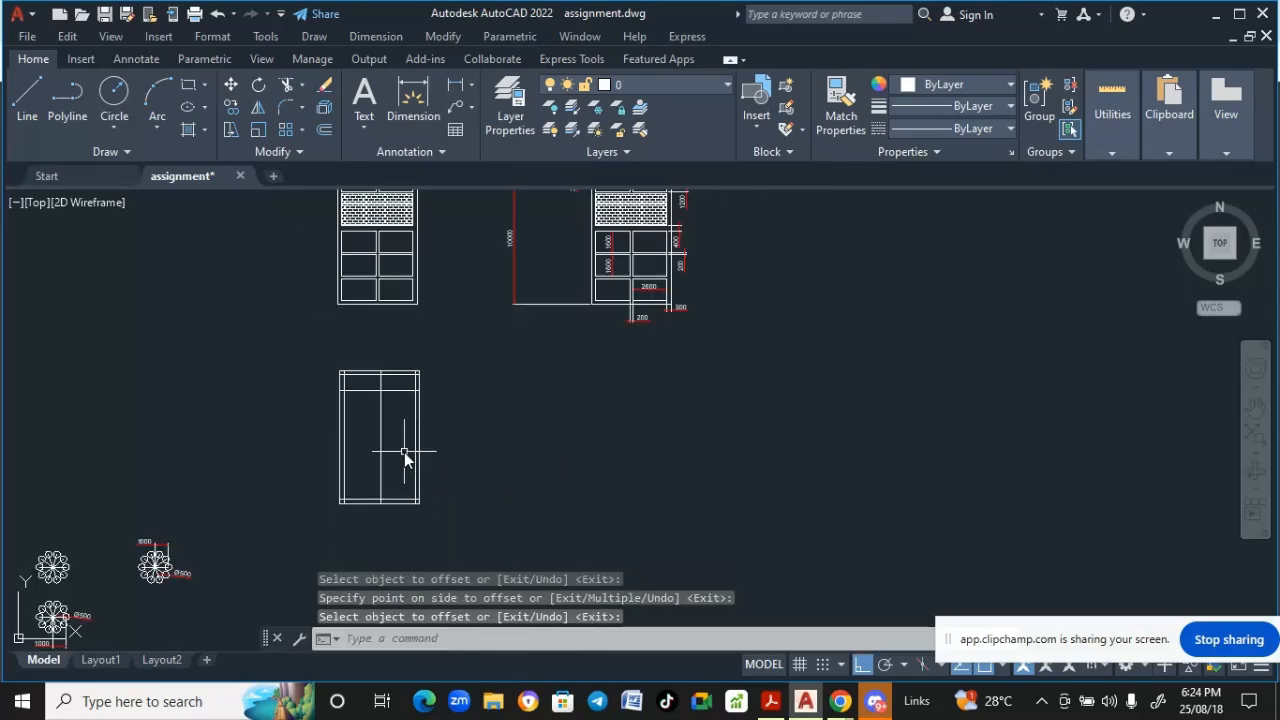
{"action": "scroll", "coordinate": [404, 452], "scroll_direction": "down", "scroll_amount": 2}
{"action": "scroll", "coordinate": [565, 330], "scroll_direction": "up", "scroll_amount": 4}
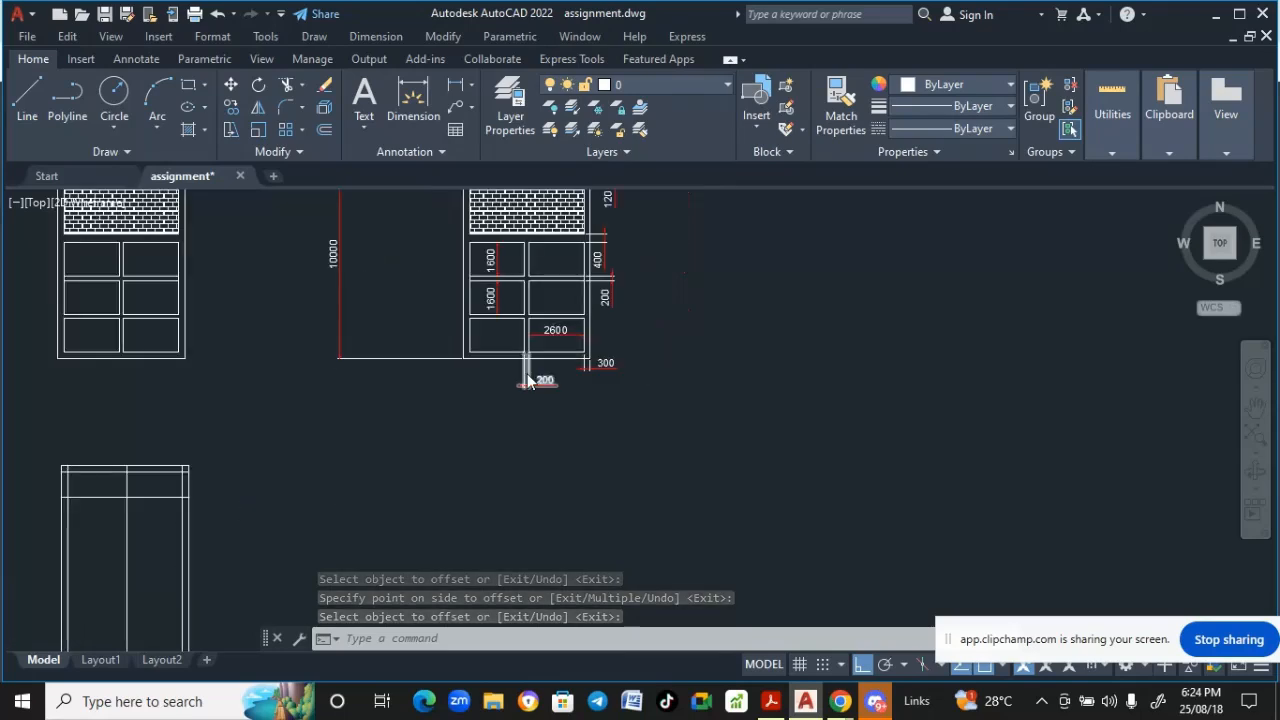
{"action": "scroll", "coordinate": [527, 377], "scroll_direction": "up", "scroll_amount": 4}
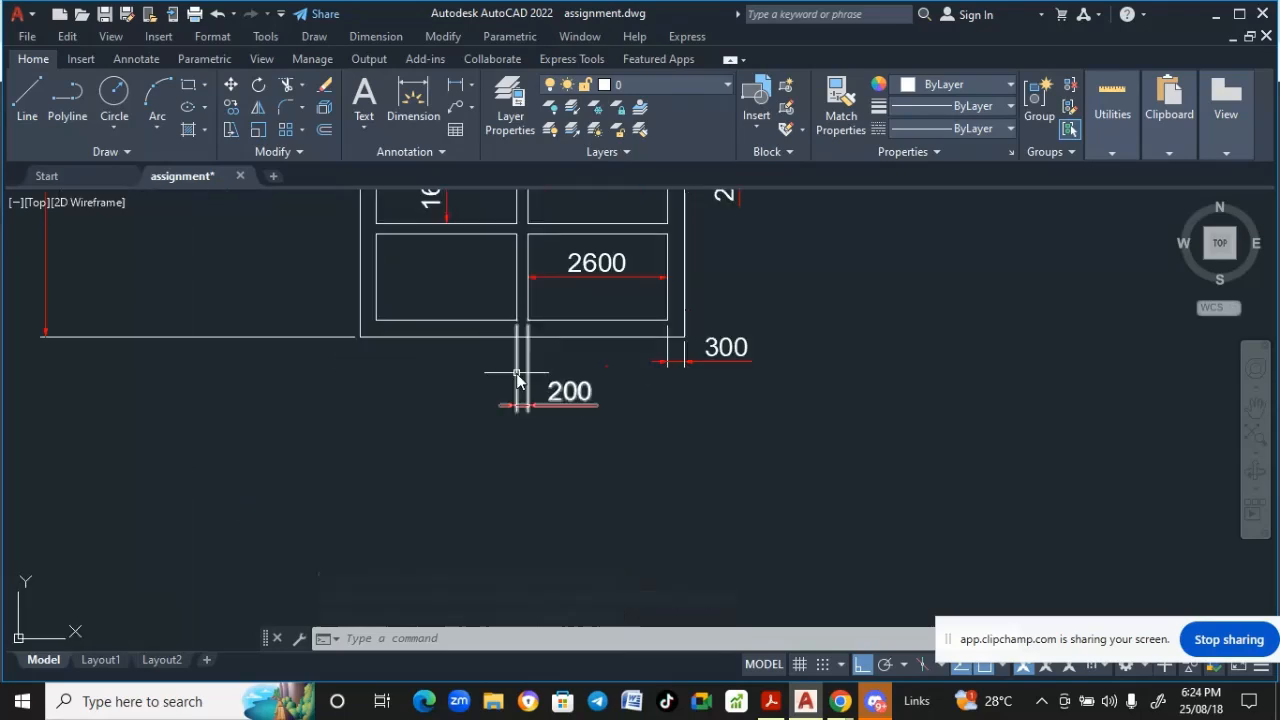
{"action": "scroll", "coordinate": [518, 388], "scroll_direction": "down", "scroll_amount": 5}
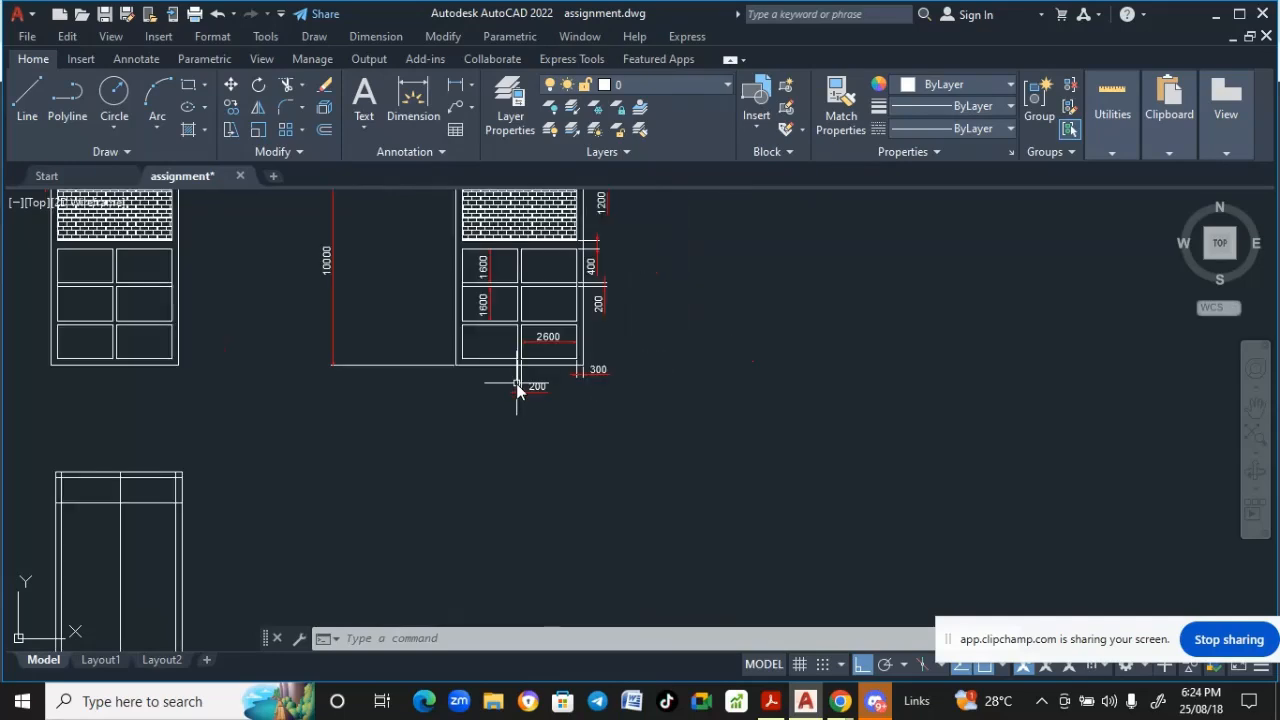
{"action": "middle_click_drag", "start_coordinate": [518, 388], "coordinate": [598, 292]}
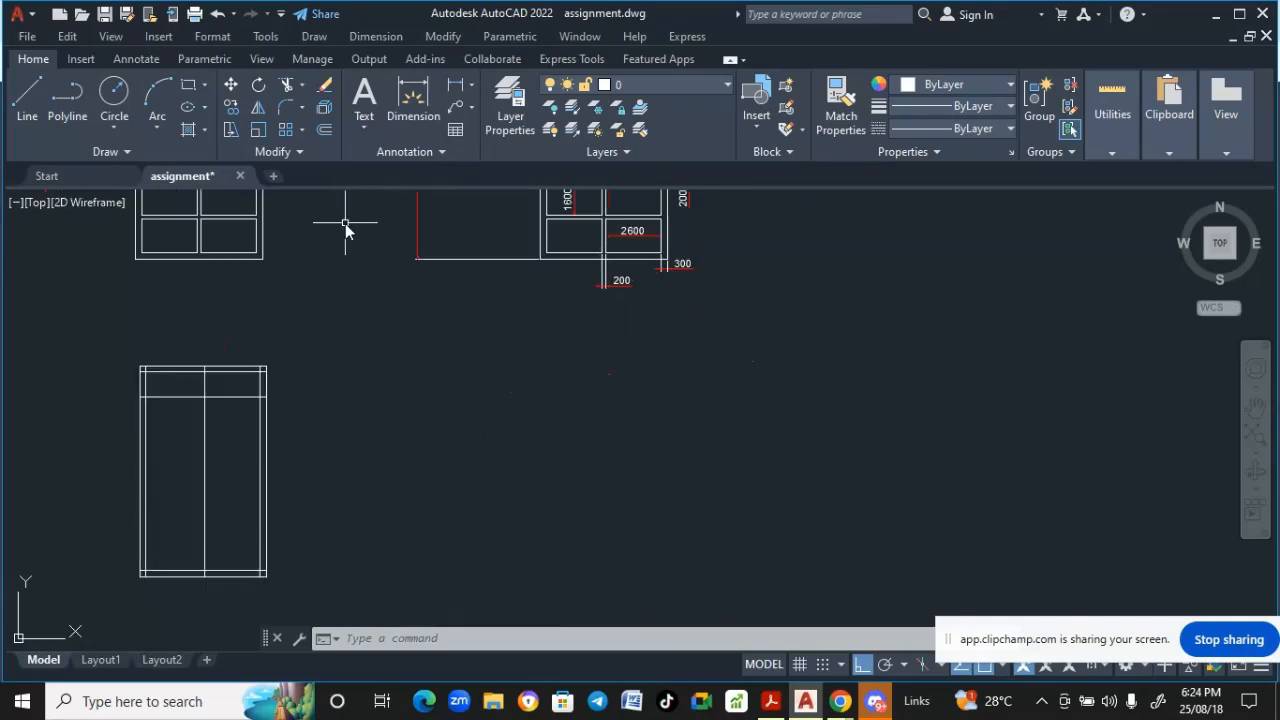
{"action": "left_click", "coordinate": [440, 37]}
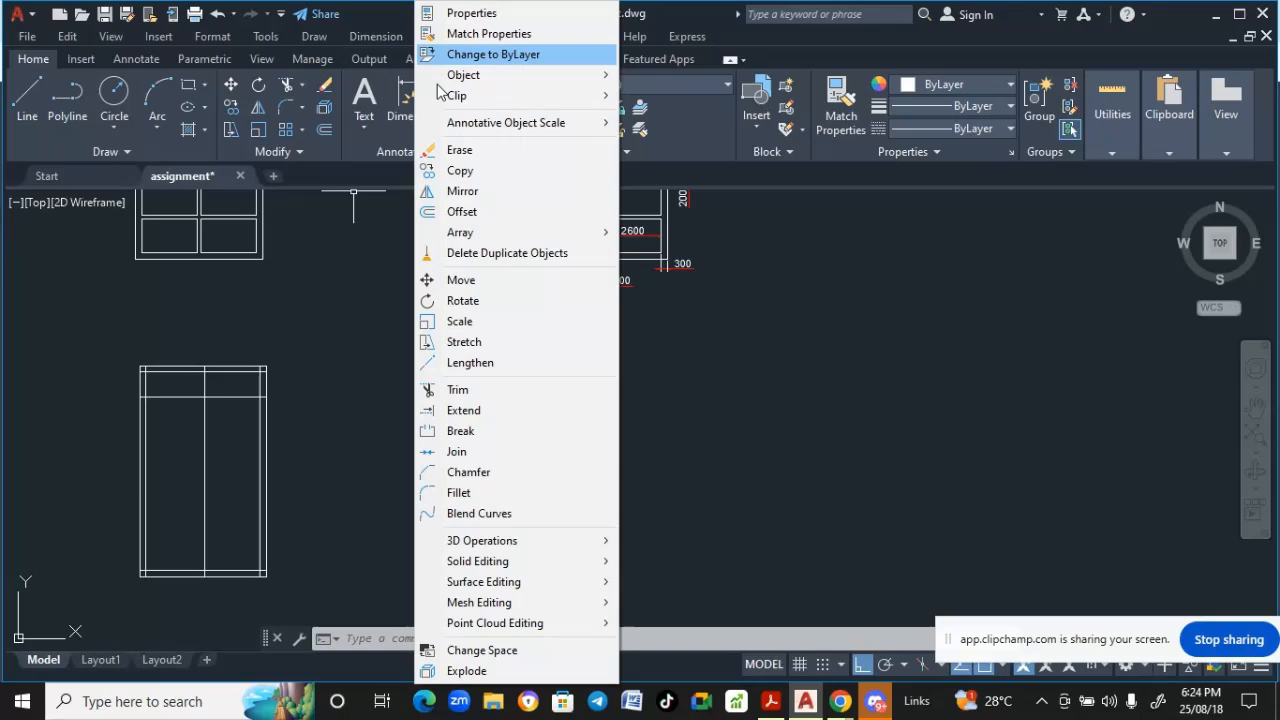
{"action": "left_click", "coordinate": [462, 212]}
{"action": "type", "text": "200"}
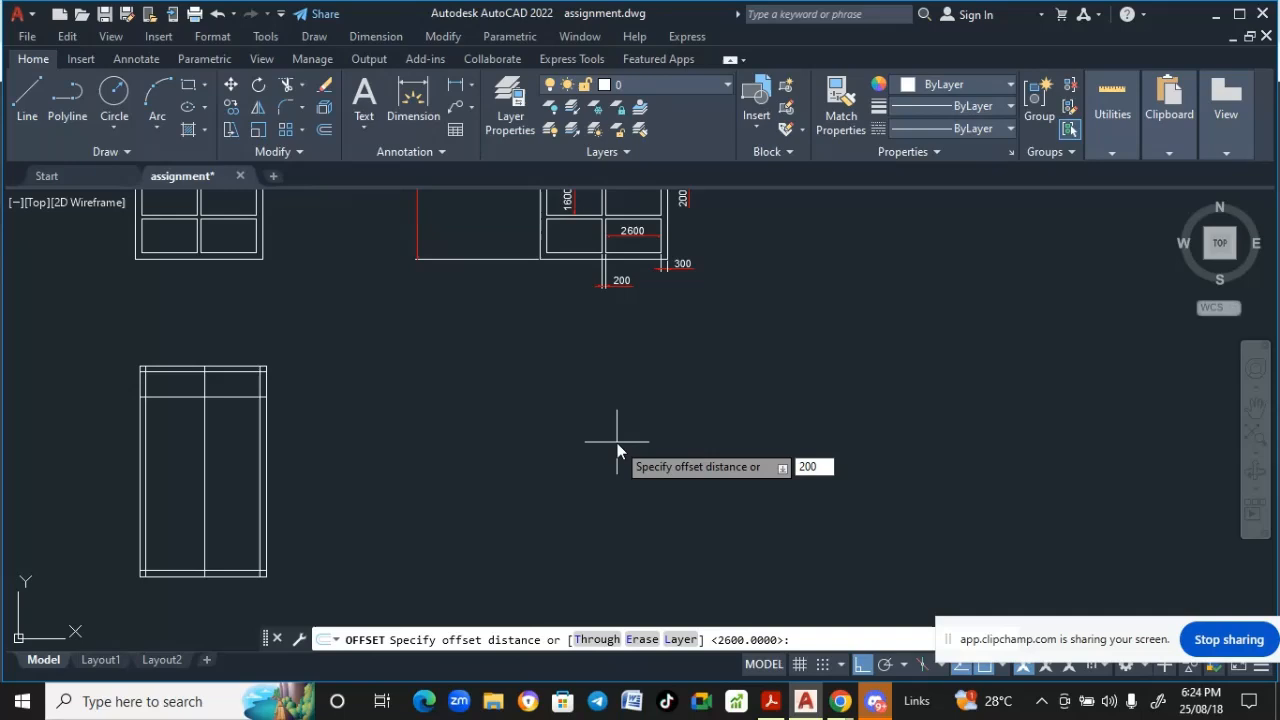
{"action": "key", "text": "Return"}
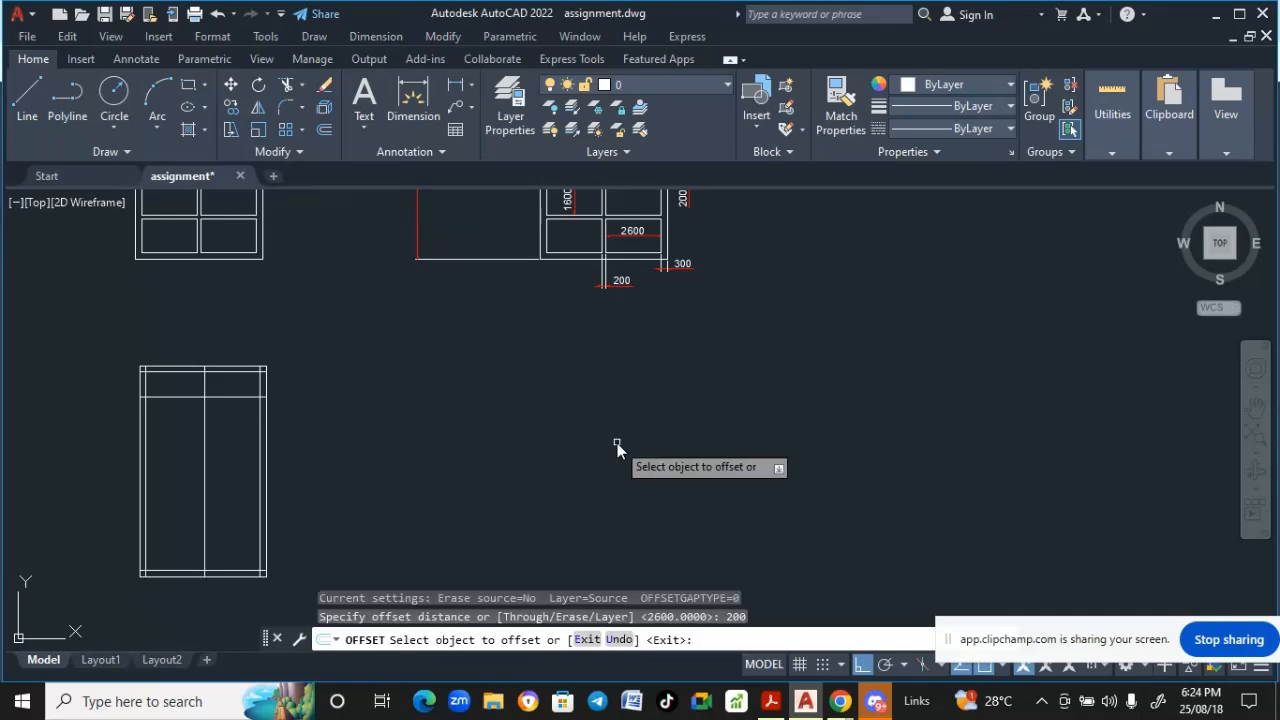
{"action": "left_click", "coordinate": [204, 525]}
{"action": "left_click", "coordinate": [191, 524]}
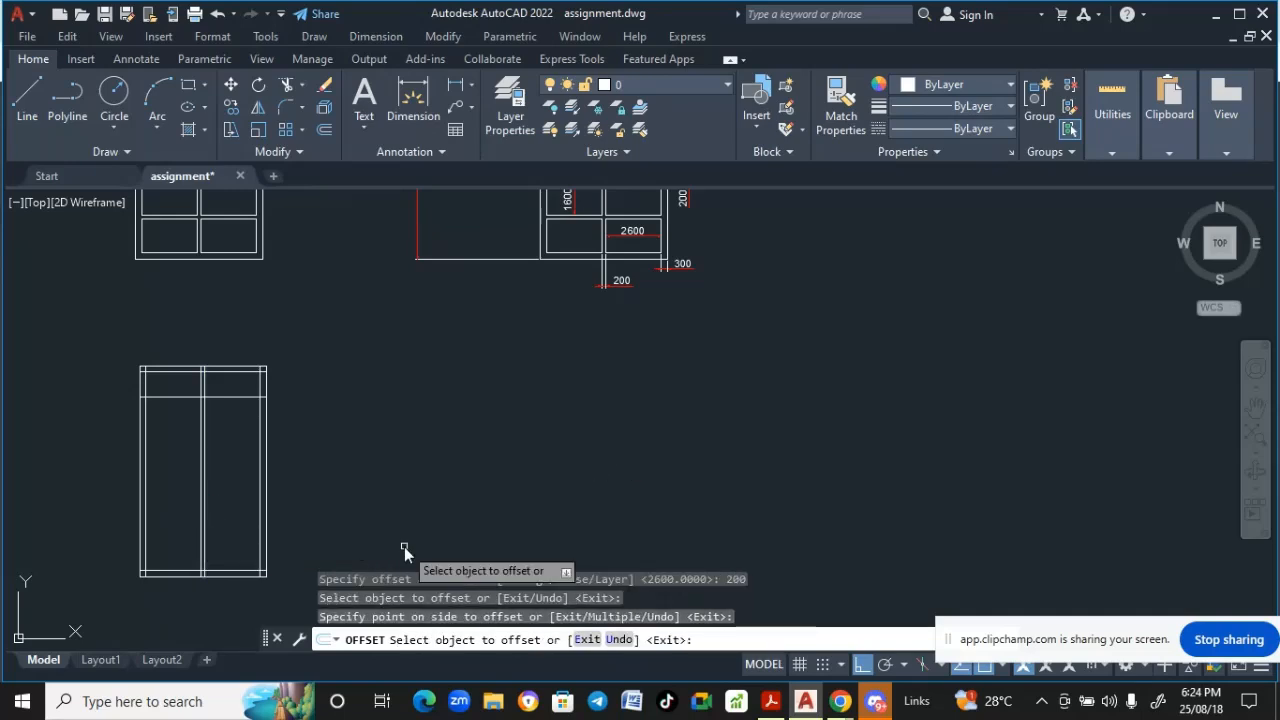
{"action": "key", "text": "Return"}
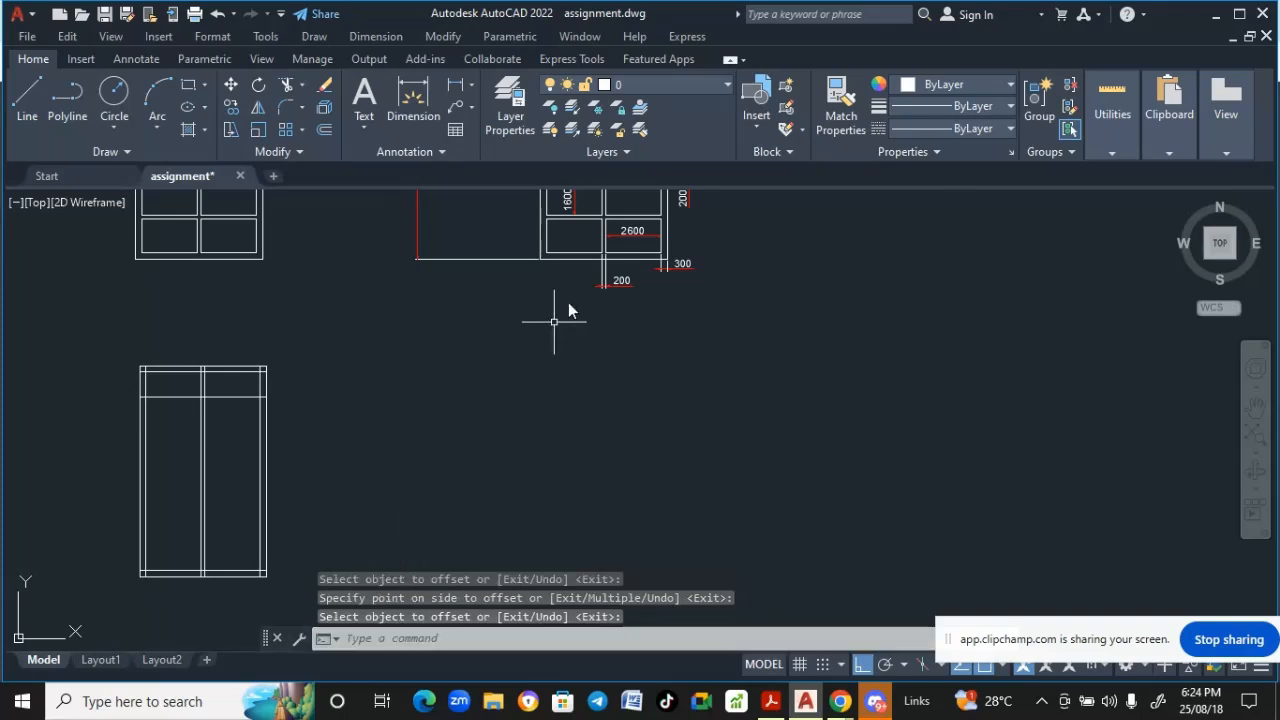
- Examine the reference elevation drawing's dimensions for the next lines to draw
{"action": "scroll", "coordinate": [520, 440], "scroll_direction": "down", "scroll_amount": 3}
{"action": "middle_click_drag", "start_coordinate": [540, 527], "coordinate": [563, 457]}
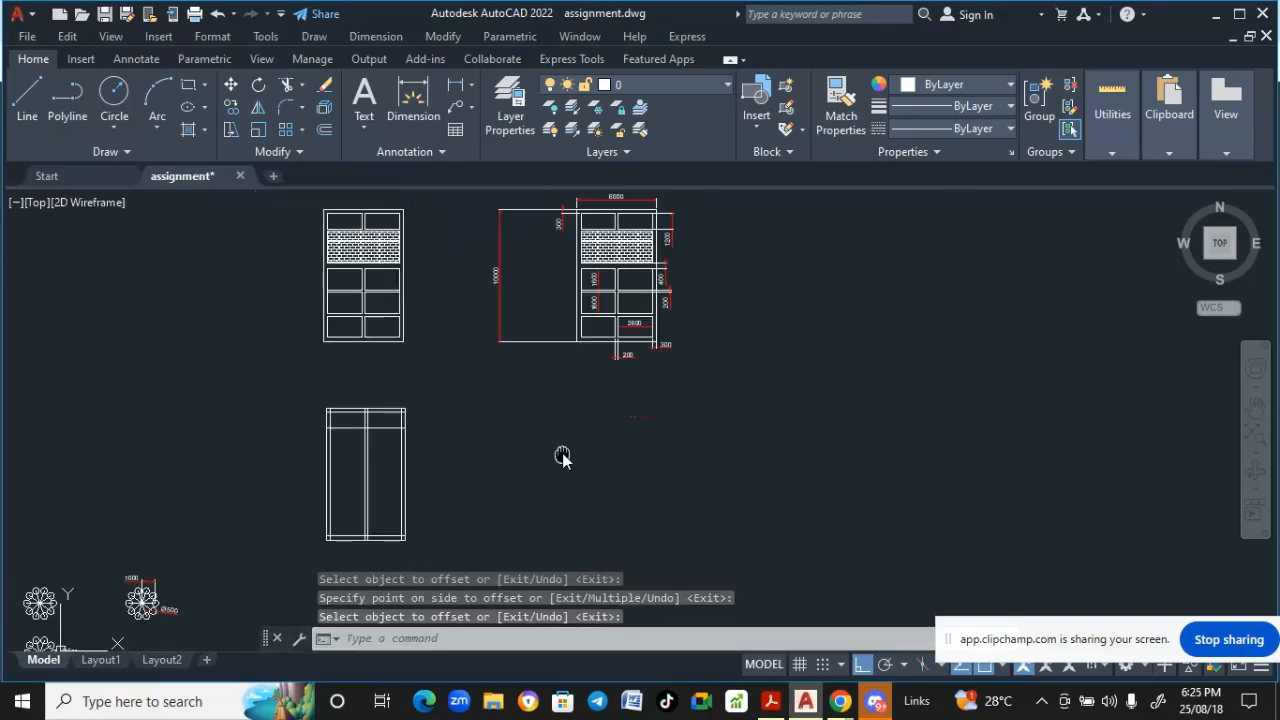
{"action": "scroll", "coordinate": [580, 295], "scroll_direction": "up", "scroll_amount": 2}
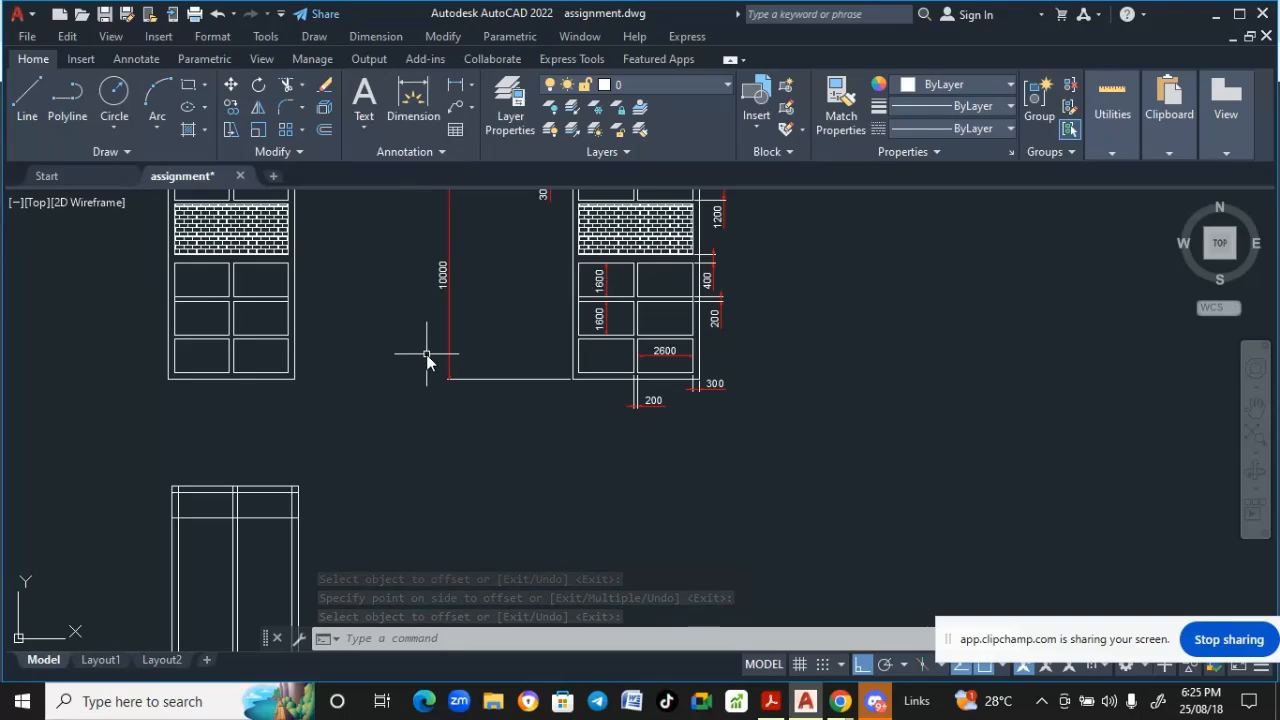
{"action": "scroll", "coordinate": [408, 445], "scroll_direction": "down", "scroll_amount": 2}
{"action": "middle_click_drag", "start_coordinate": [408, 445], "coordinate": [399, 478]}
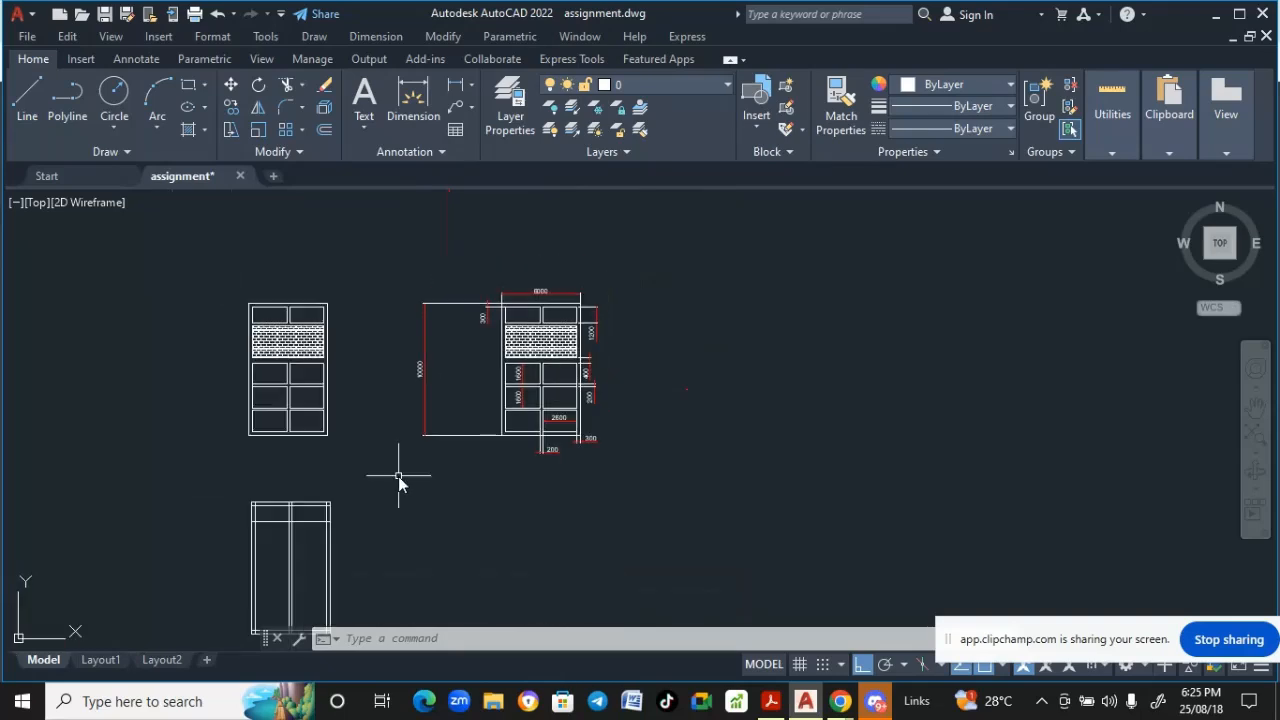
{"action": "scroll", "coordinate": [484, 380], "scroll_direction": "up", "scroll_amount": 2}
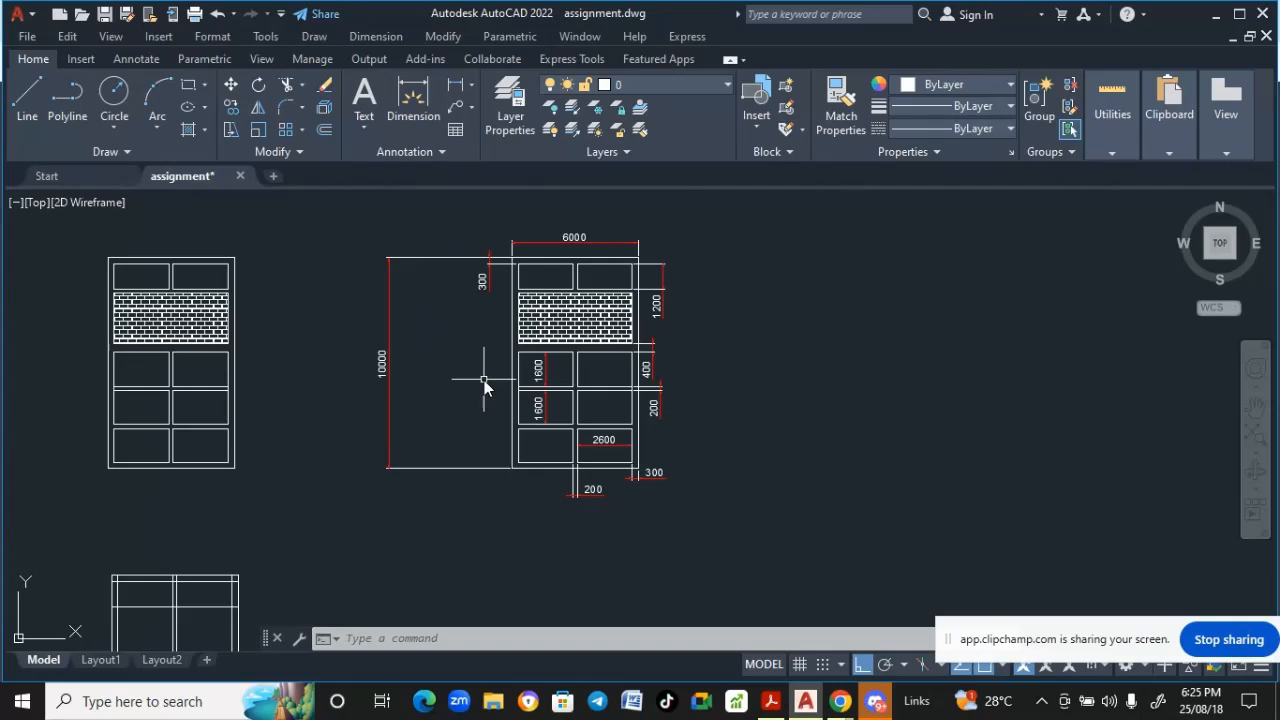
{"action": "mouse_move", "coordinate": [484, 380]}
{"action": "middle_mouse_down"}
{"action": "mouse_move", "coordinate": [470, 335]}
{"action": "mouse_move", "coordinate": [429, 400]}
{"action": "middle_mouse_up"}
{"action": "scroll", "coordinate": [592, 347], "scroll_direction": "up", "scroll_amount": 2}
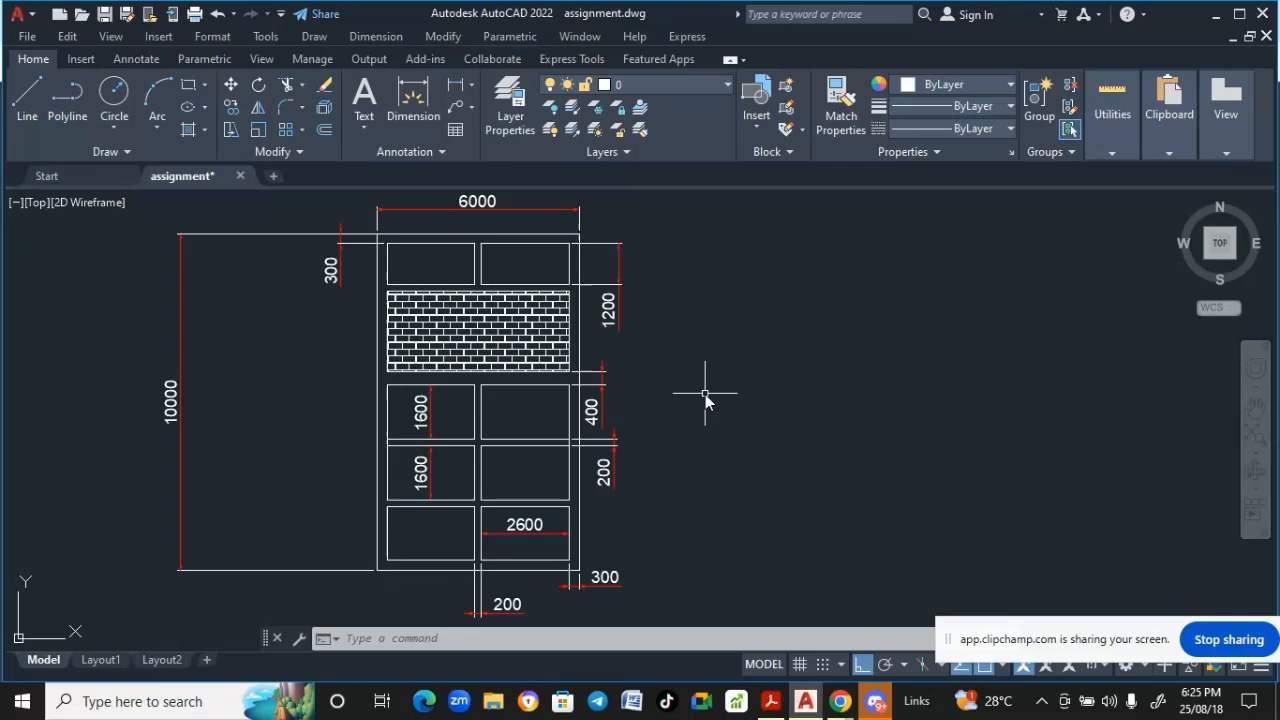
{"action": "middle_click_drag", "start_coordinate": [705, 395], "coordinate": [690, 325]}
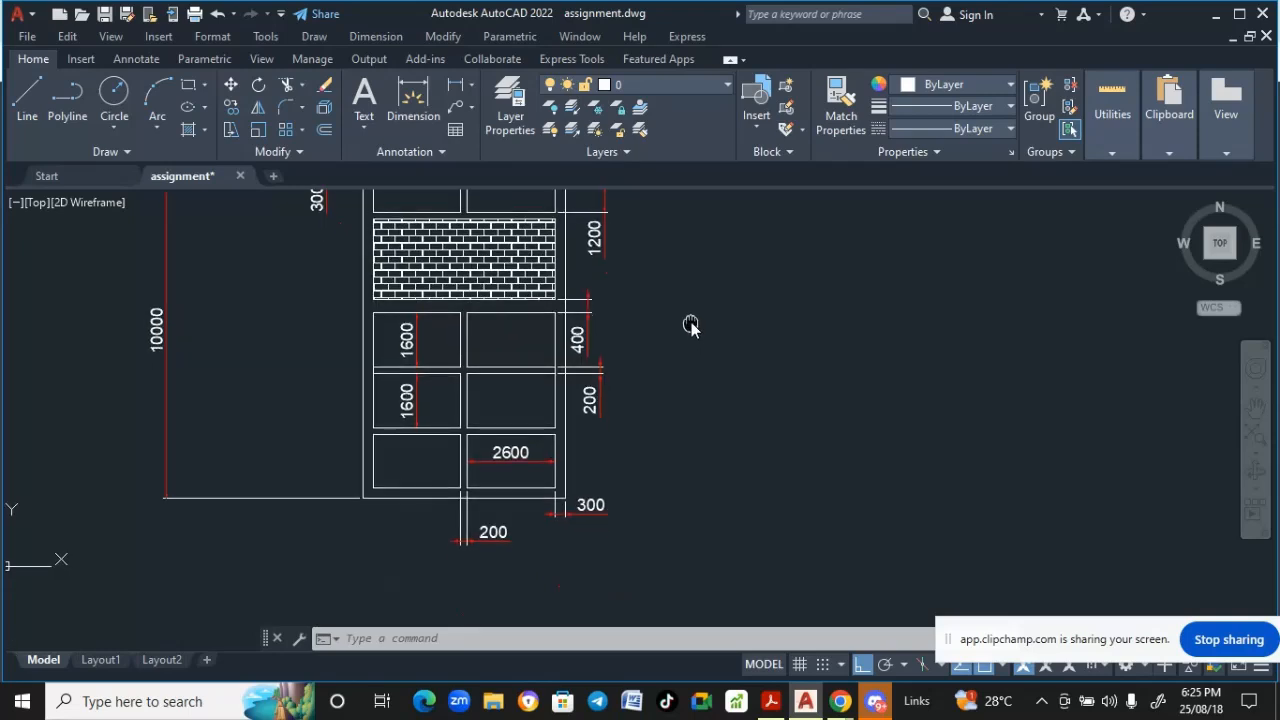
{"action": "scroll", "coordinate": [688, 325], "scroll_direction": "down", "scroll_amount": 3}
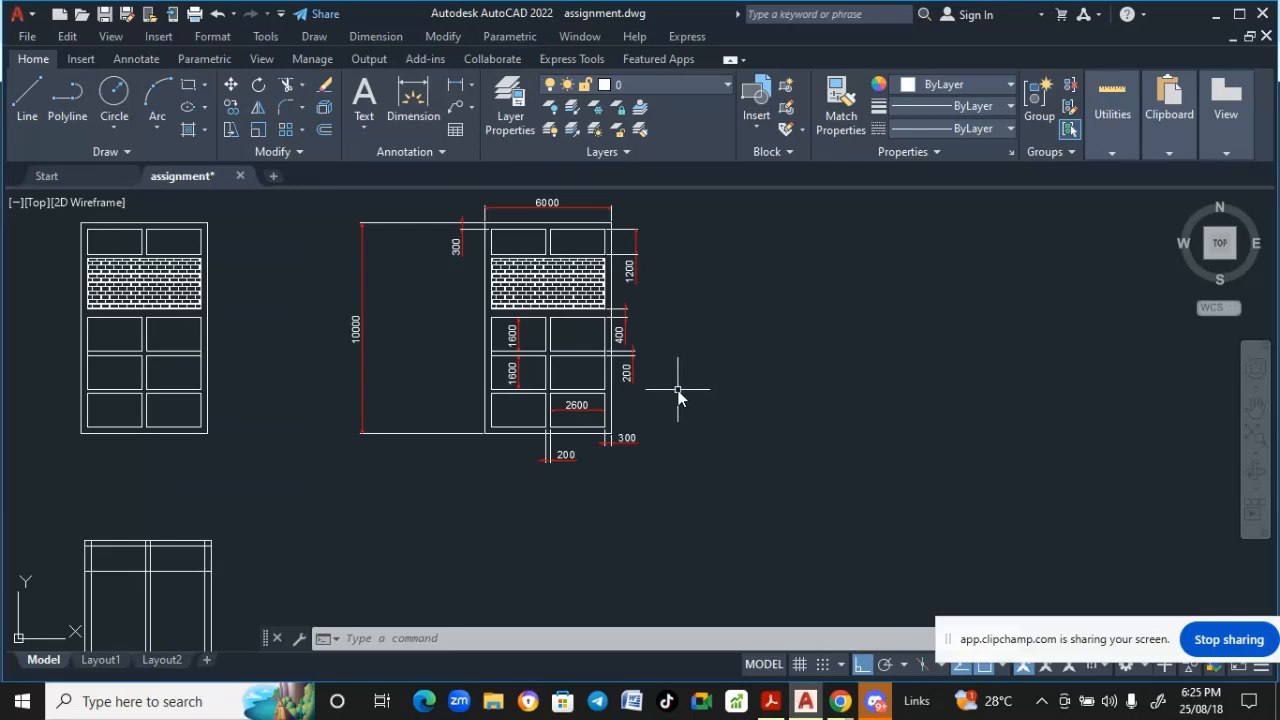
- Examine the reference elevation drawing's window panel dimensions and compare them with the new outline
{"action": "middle_click_drag", "start_coordinate": [682, 392], "coordinate": [710, 370]}
{"action": "middle_click_drag", "start_coordinate": [747, 352], "coordinate": [786, 314]}
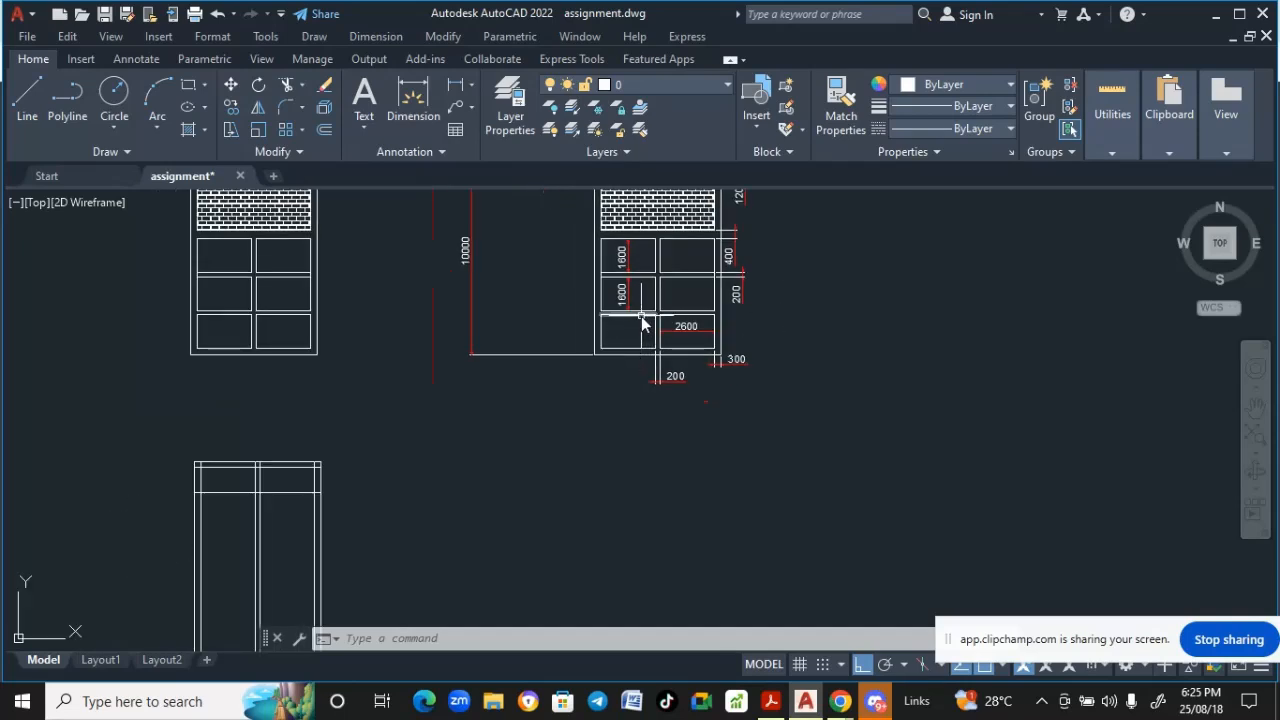
{"action": "middle_click_drag", "start_coordinate": [630, 355], "coordinate": [640, 320]}
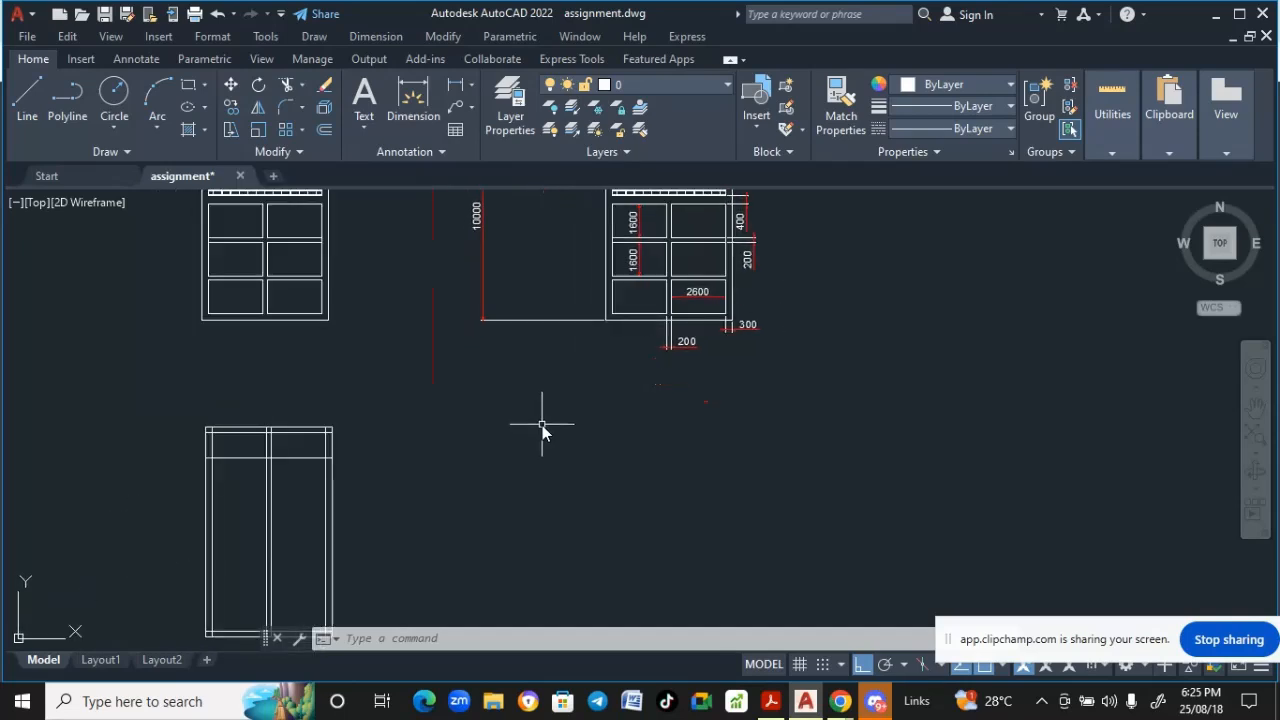
{"action": "scroll", "coordinate": [631, 251], "scroll_direction": "up", "scroll_amount": 5}
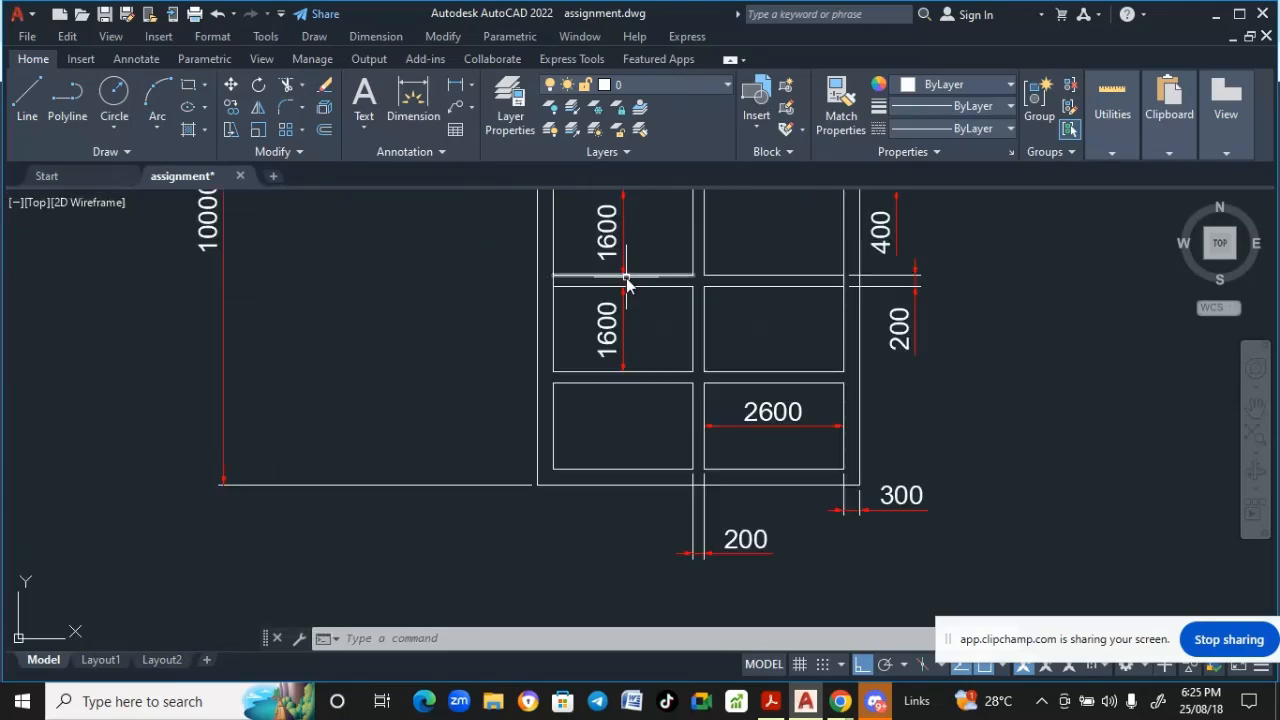
{"action": "middle_click_drag", "start_coordinate": [627, 272], "coordinate": [630, 360]}
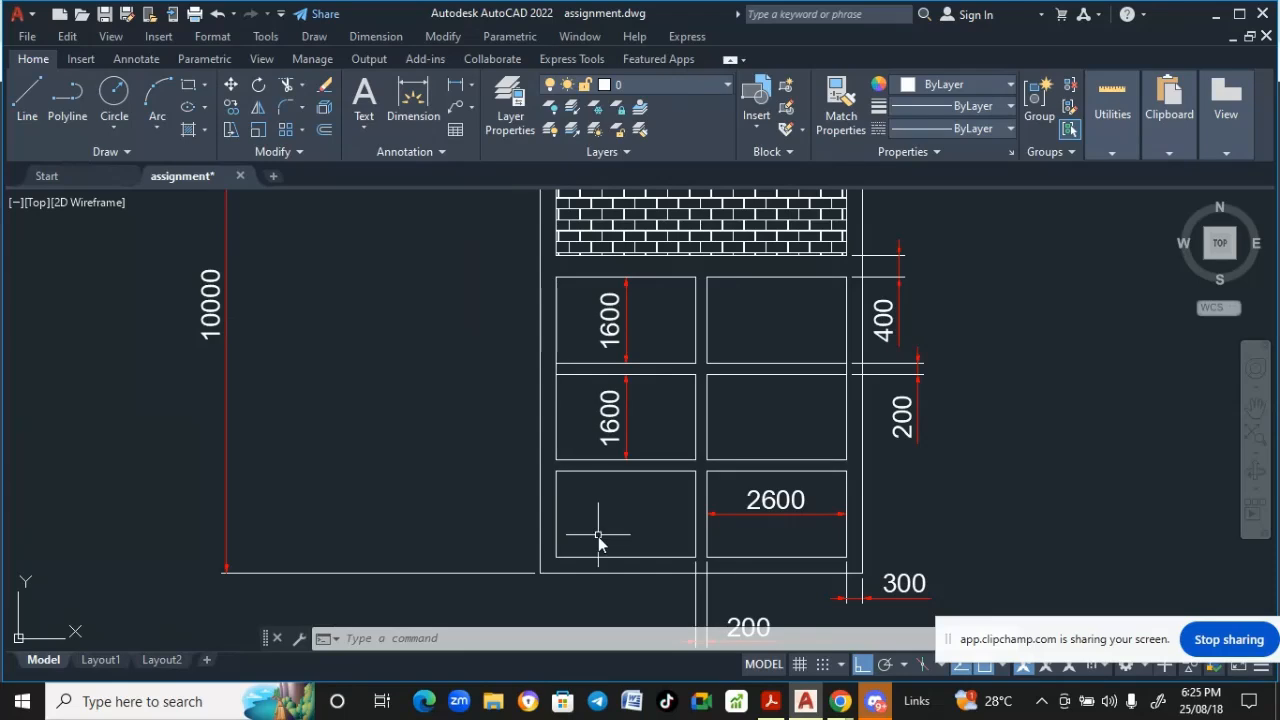
{"action": "scroll", "coordinate": [622, 445], "scroll_direction": "down", "scroll_amount": 2}
{"action": "middle_click_drag", "start_coordinate": [622, 445], "coordinate": [697, 334]}
{"action": "middle_click_drag", "start_coordinate": [456, 583], "coordinate": [466, 517]}
{"action": "scroll", "coordinate": [512, 474], "scroll_direction": "up", "scroll_amount": 2}
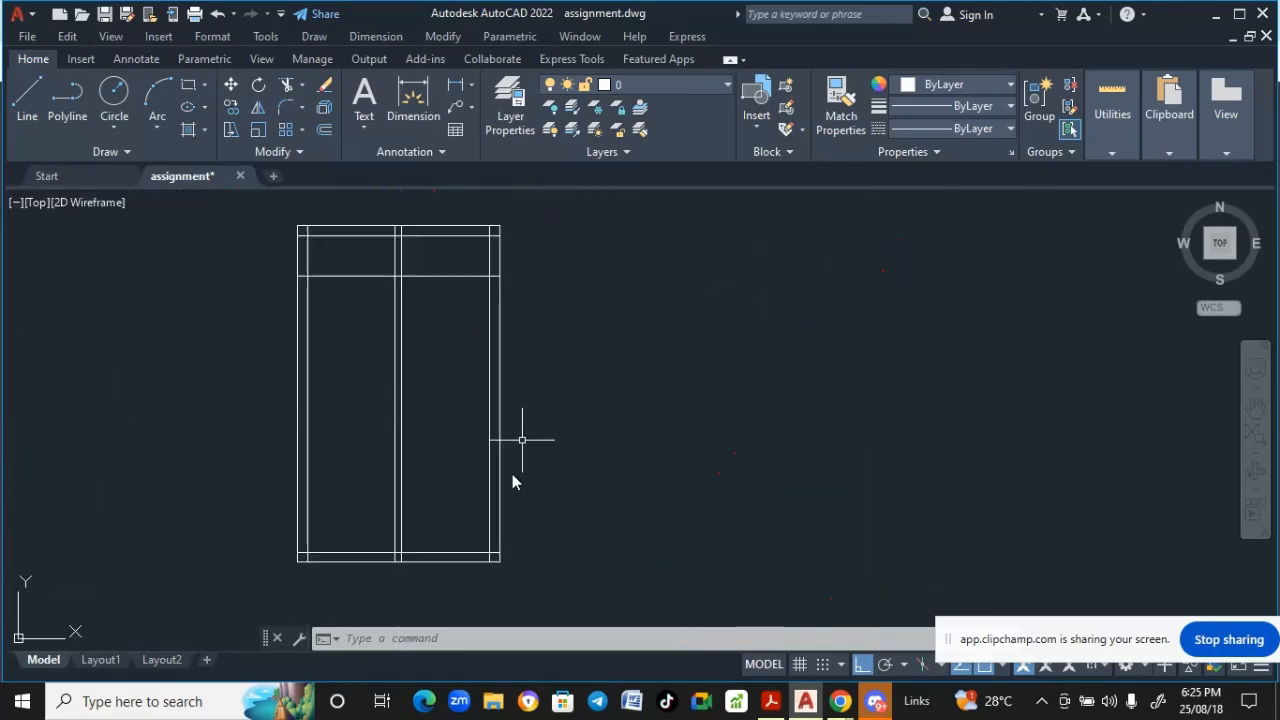
{"action": "scroll", "coordinate": [366, 565], "scroll_direction": "up", "scroll_amount": 2}
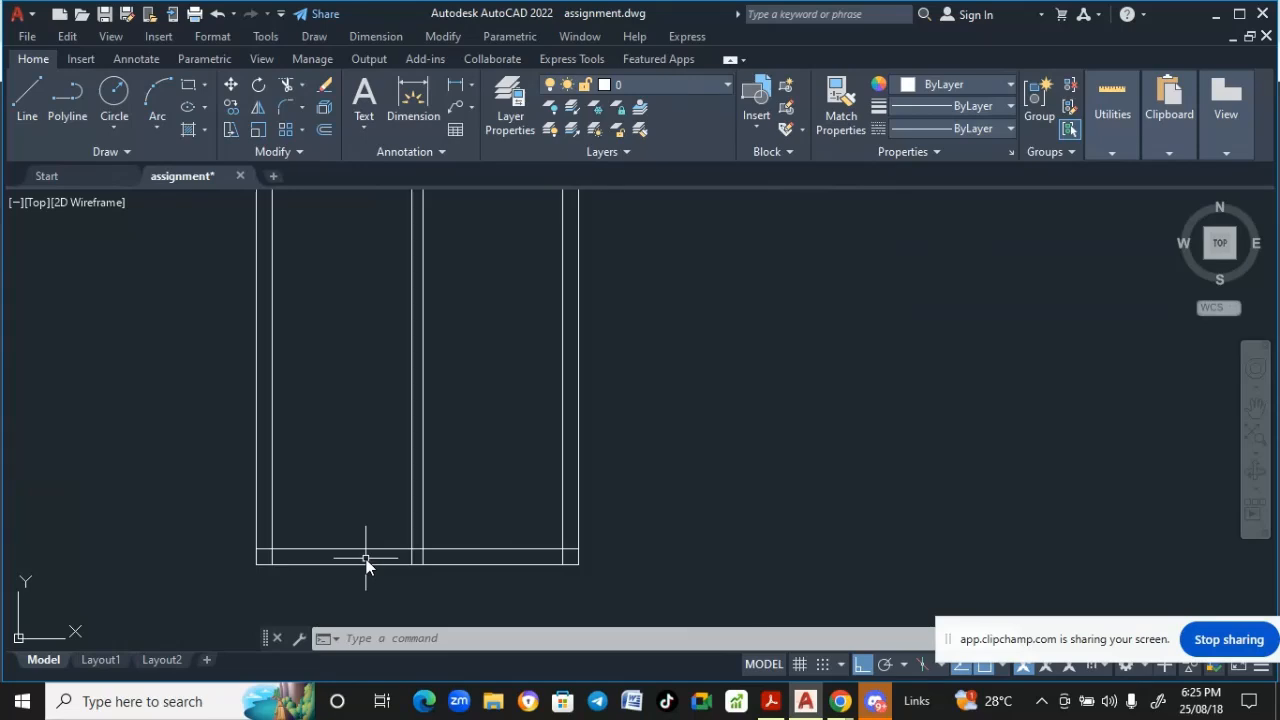
{"action": "scroll", "coordinate": [366, 565], "scroll_direction": "down", "scroll_amount": 2}
{"action": "middle_click_drag", "start_coordinate": [700, 365], "coordinate": [642, 572]}
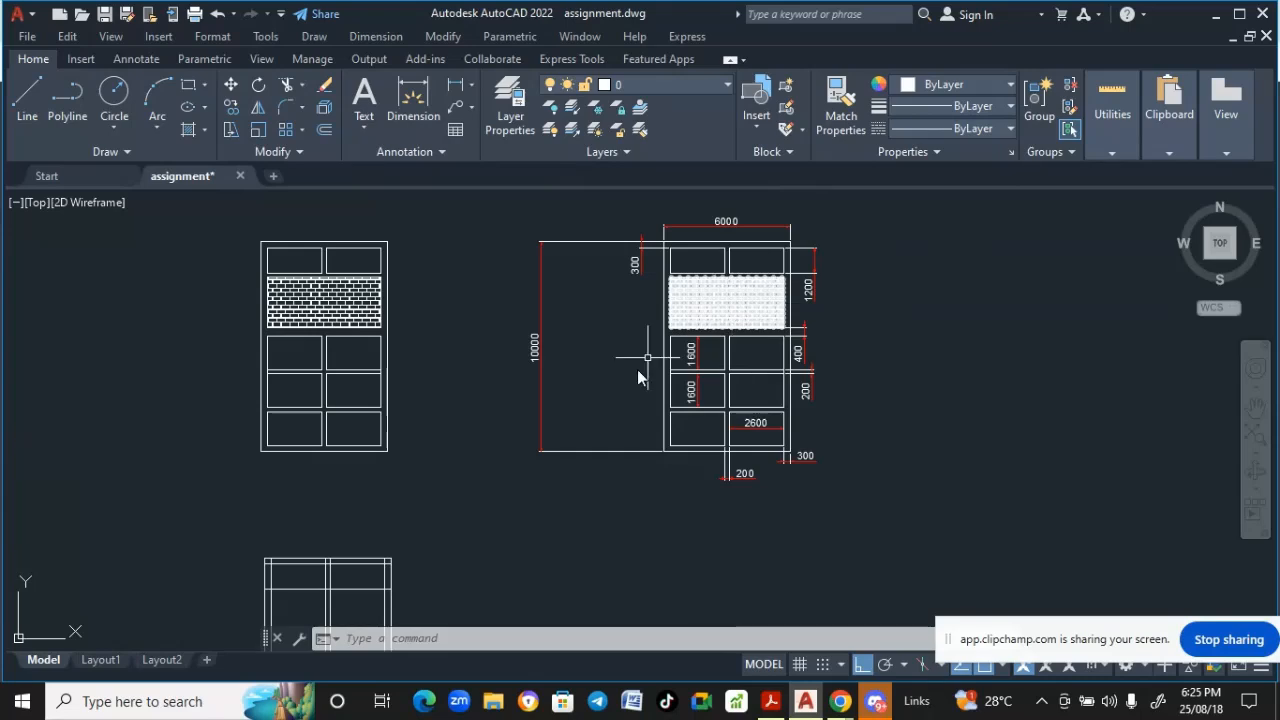
{"action": "scroll", "coordinate": [586, 420], "scroll_direction": "down", "scroll_amount": 2}
{"action": "middle_click_drag", "start_coordinate": [586, 420], "coordinate": [617, 323]}
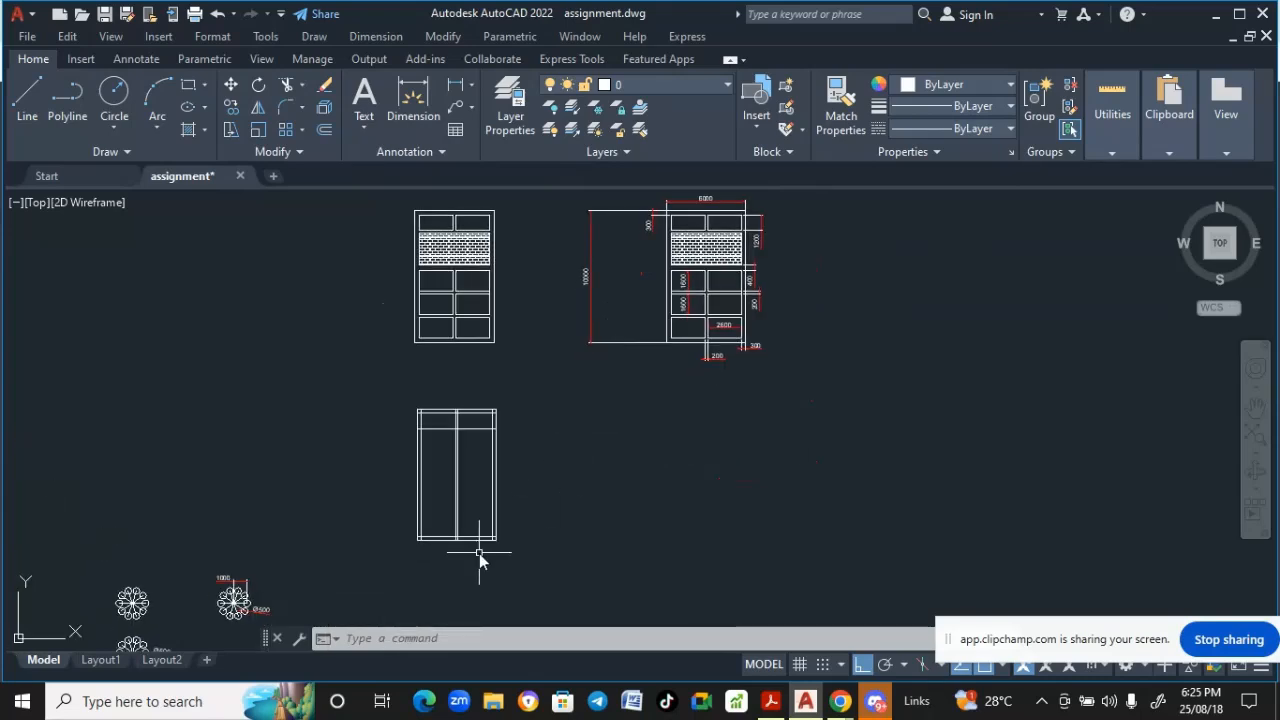
{"action": "scroll", "coordinate": [479, 553], "scroll_direction": "up", "scroll_amount": 2}
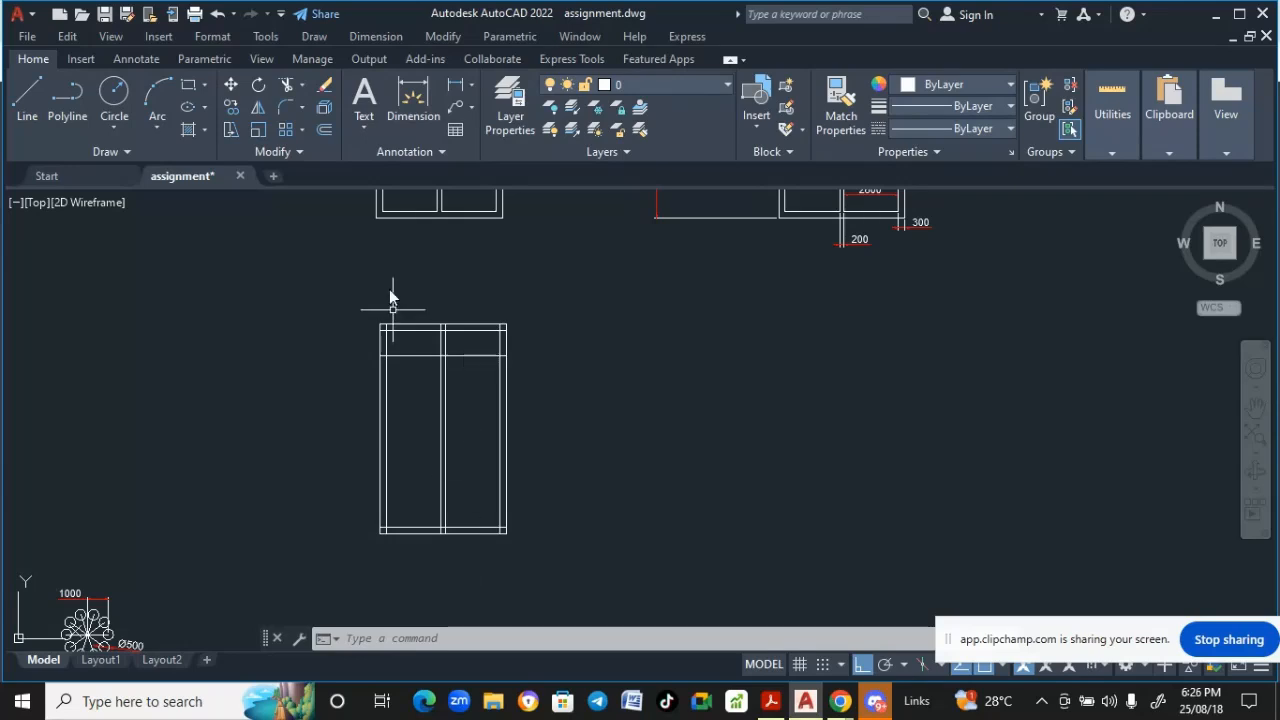
- Offset the lower inner horizontal line of the new outline 1600 upward
{"action": "left_click", "coordinate": [442, 37]}
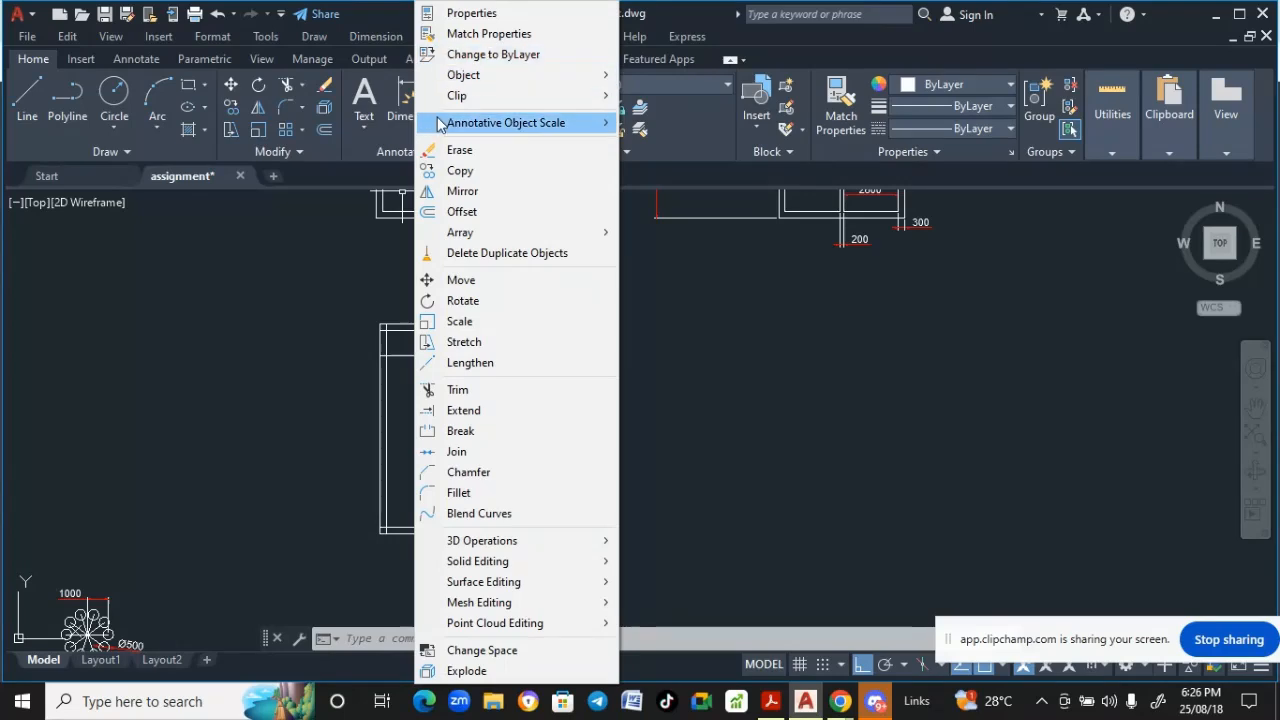
{"action": "left_click", "coordinate": [462, 212]}
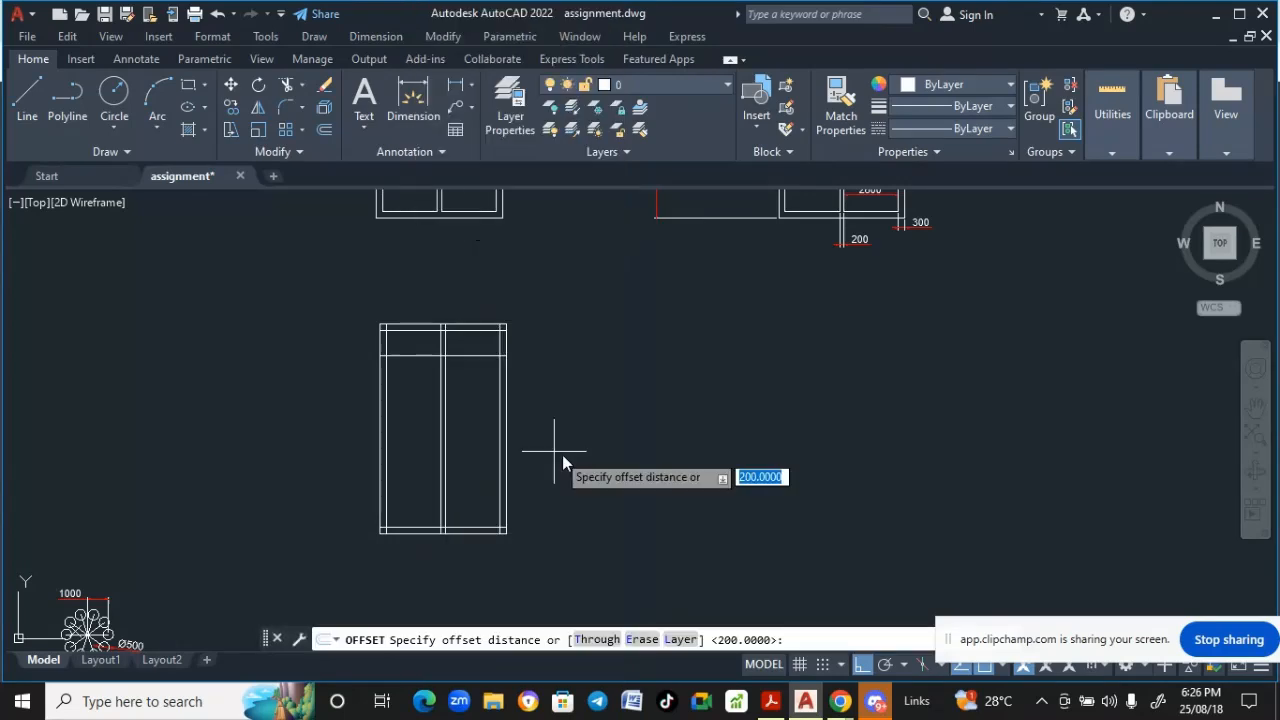
{"action": "scroll", "coordinate": [666, 450], "scroll_direction": "down", "scroll_amount": 2}
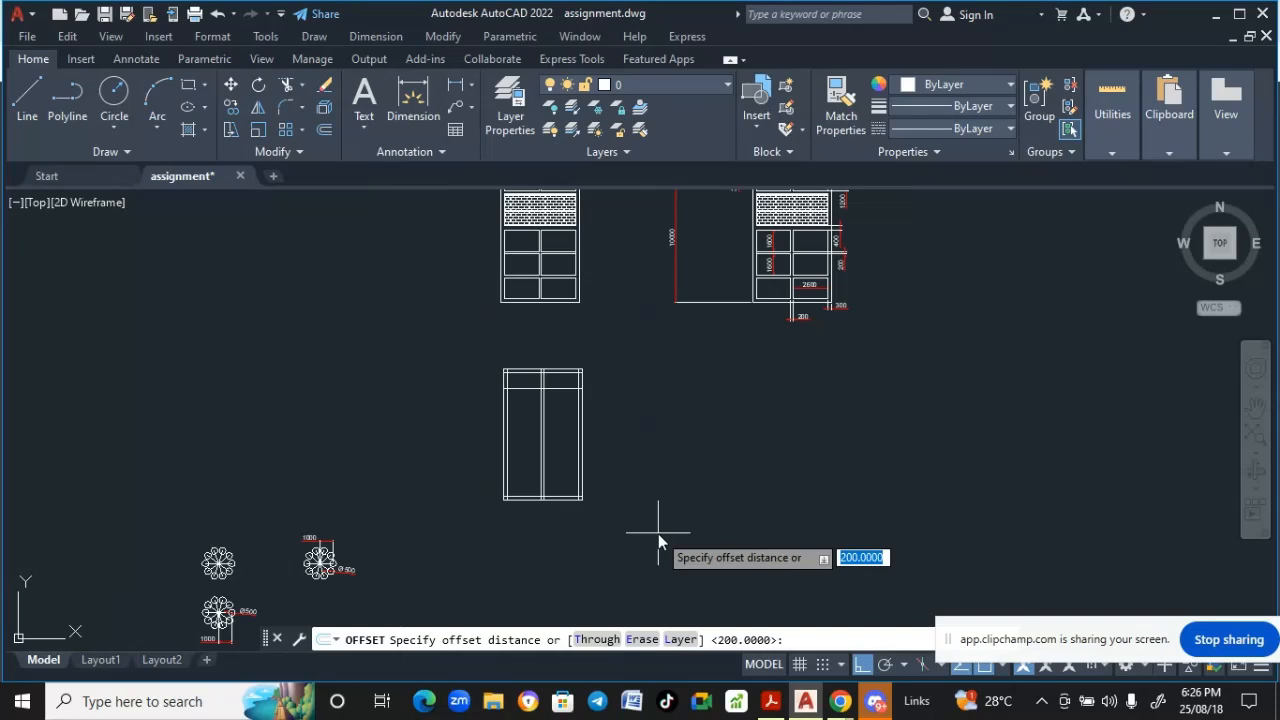
{"action": "type", "text": "1600"}
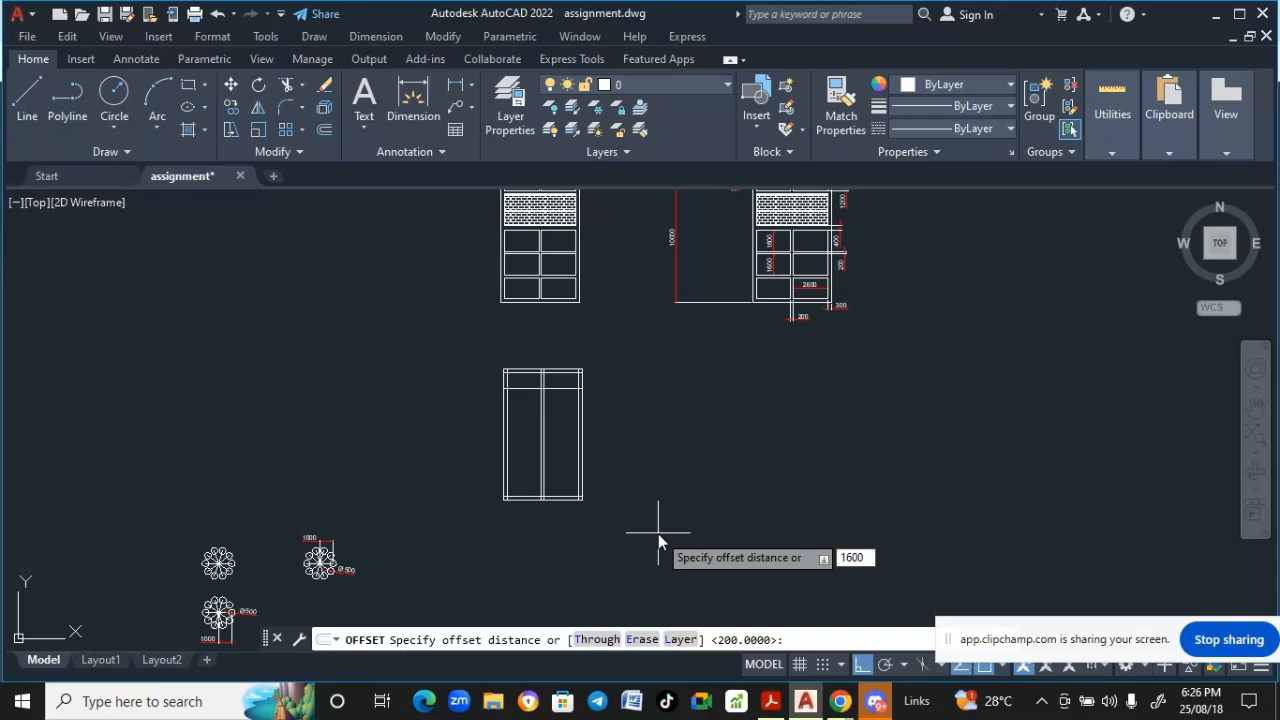
{"action": "scroll", "coordinate": [706, 395], "scroll_direction": "up", "scroll_amount": 3}
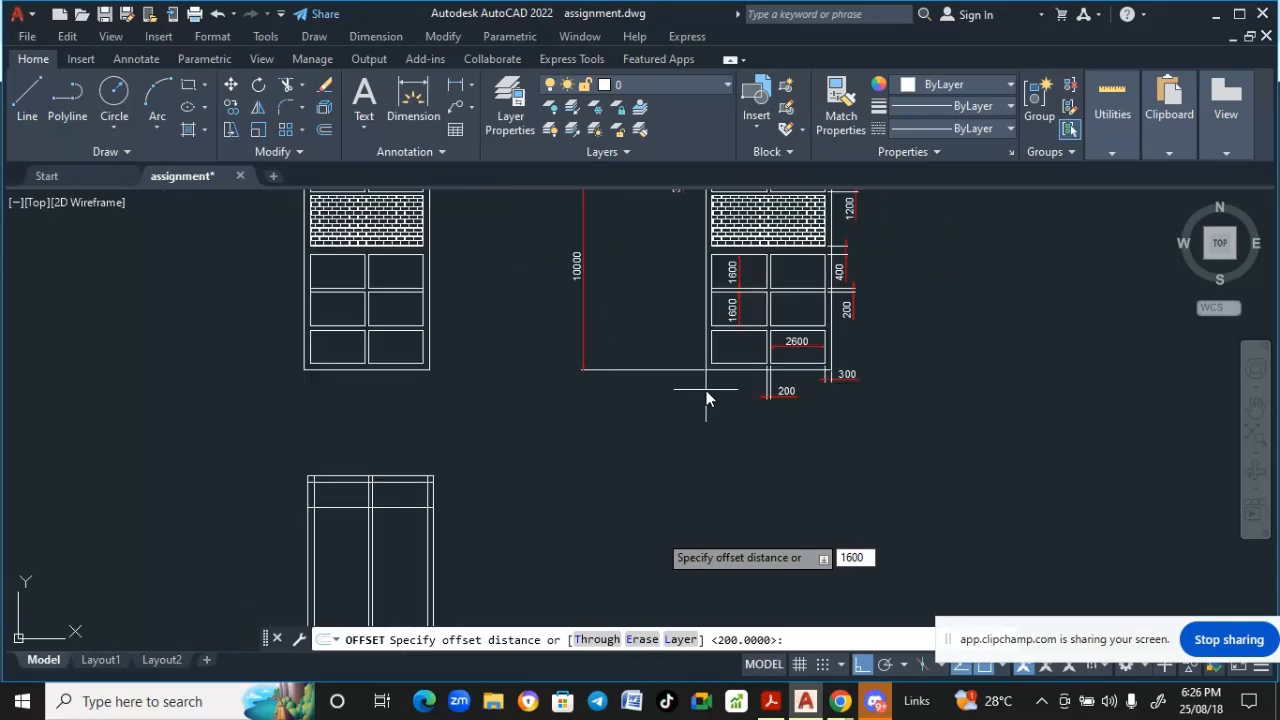
{"action": "key", "text": "Return"}
{"action": "middle_click_drag", "start_coordinate": [547, 515], "coordinate": [583, 303]}
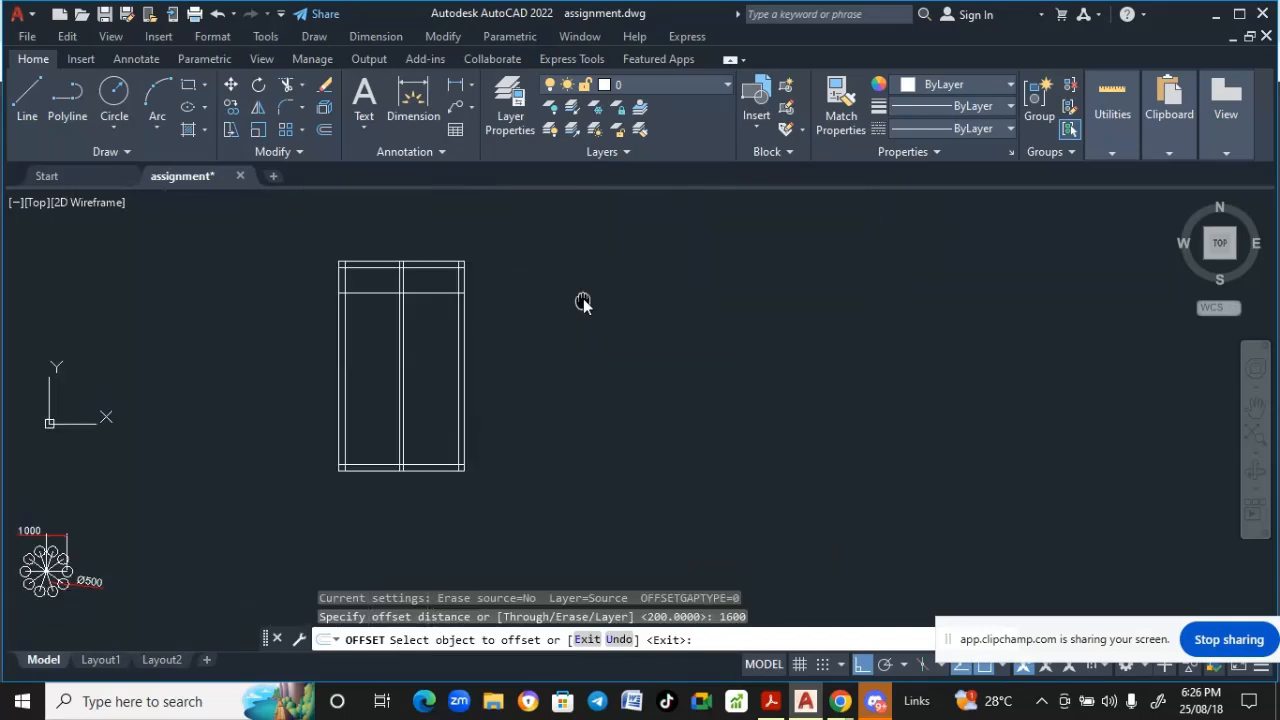
{"action": "scroll", "coordinate": [385, 460], "scroll_direction": "up", "scroll_amount": 4}
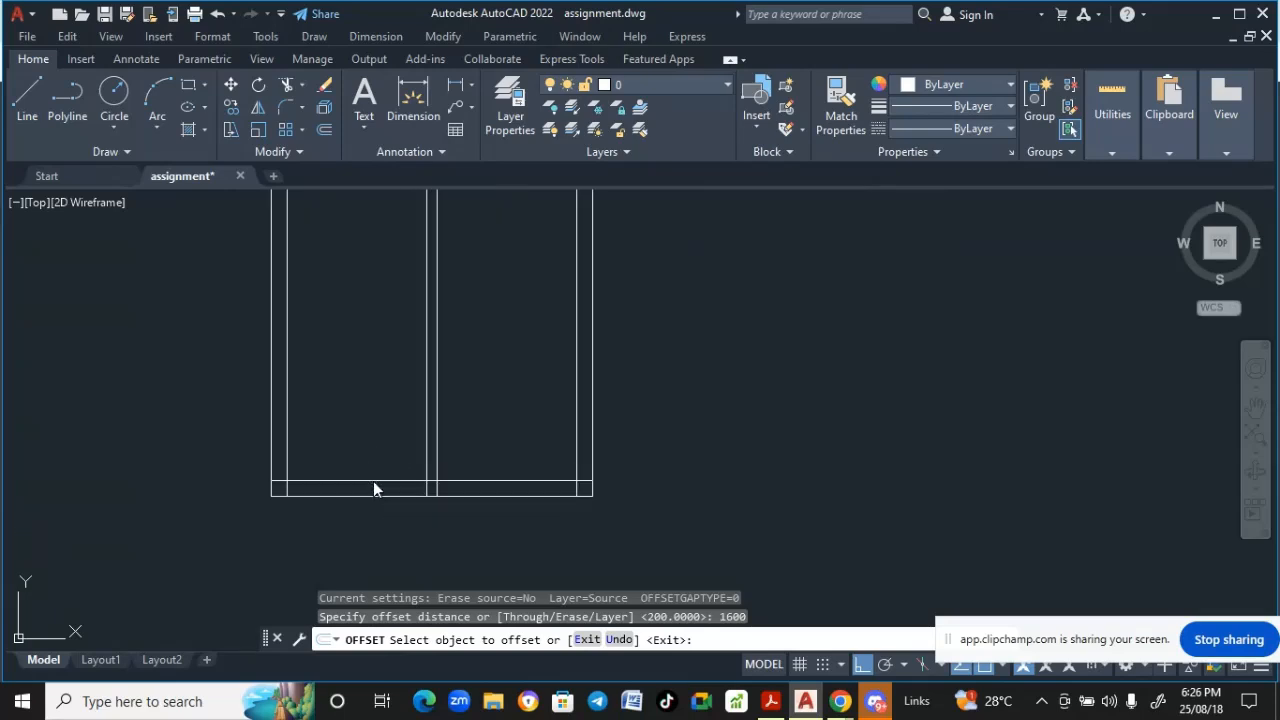
{"action": "left_click", "coordinate": [373, 481]}
{"action": "left_click", "coordinate": [377, 440]}
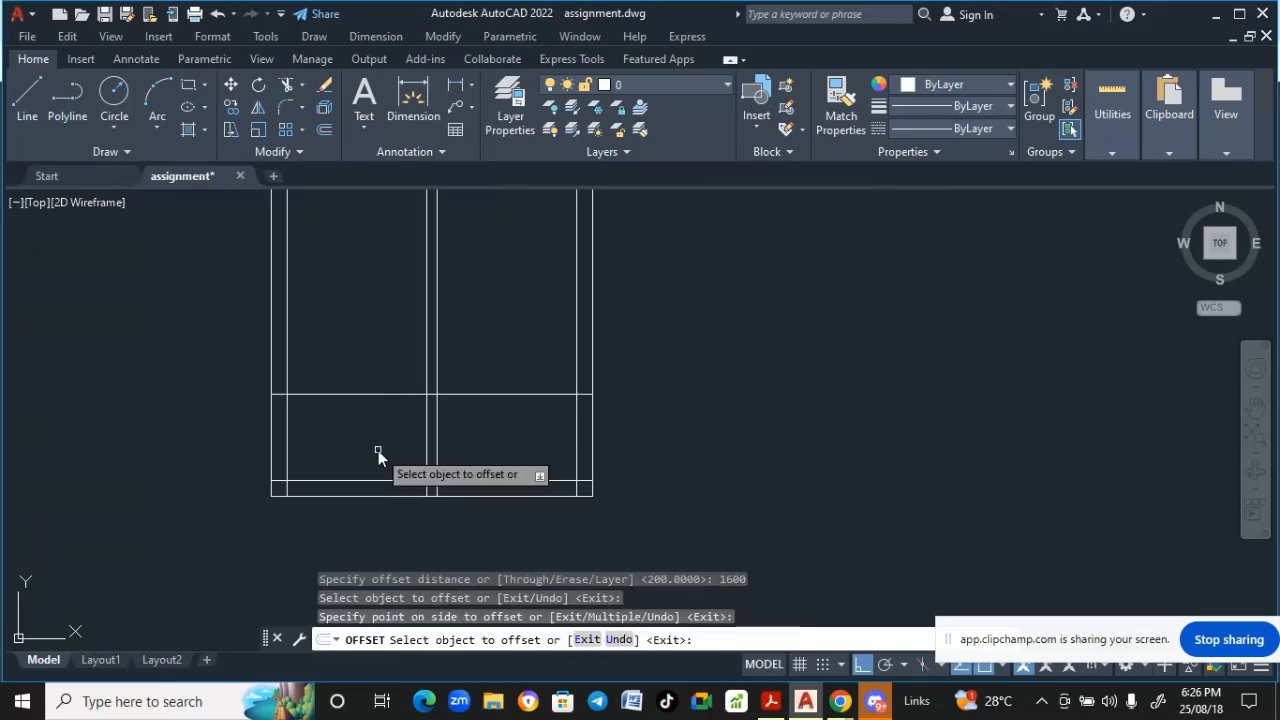
{"action": "key", "text": "Return"}
- Examine the reference drawing's panel and gap dimensions again for the next horizontal lines
{"action": "scroll", "coordinate": [378, 450], "scroll_direction": "down", "scroll_amount": 4}
{"action": "middle_click_drag", "start_coordinate": [375, 453], "coordinate": [373, 483]}
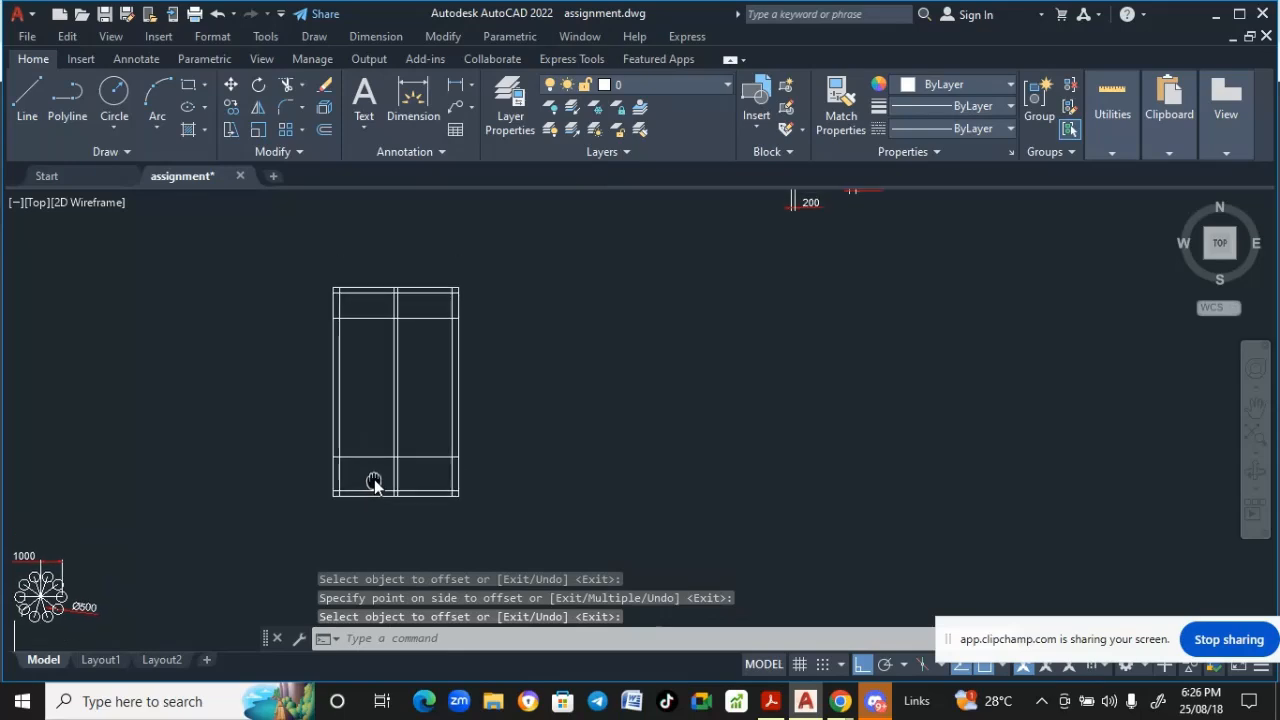
{"action": "scroll", "coordinate": [373, 481], "scroll_direction": "down", "scroll_amount": 2}
{"action": "scroll", "coordinate": [656, 248], "scroll_direction": "up", "scroll_amount": 4}
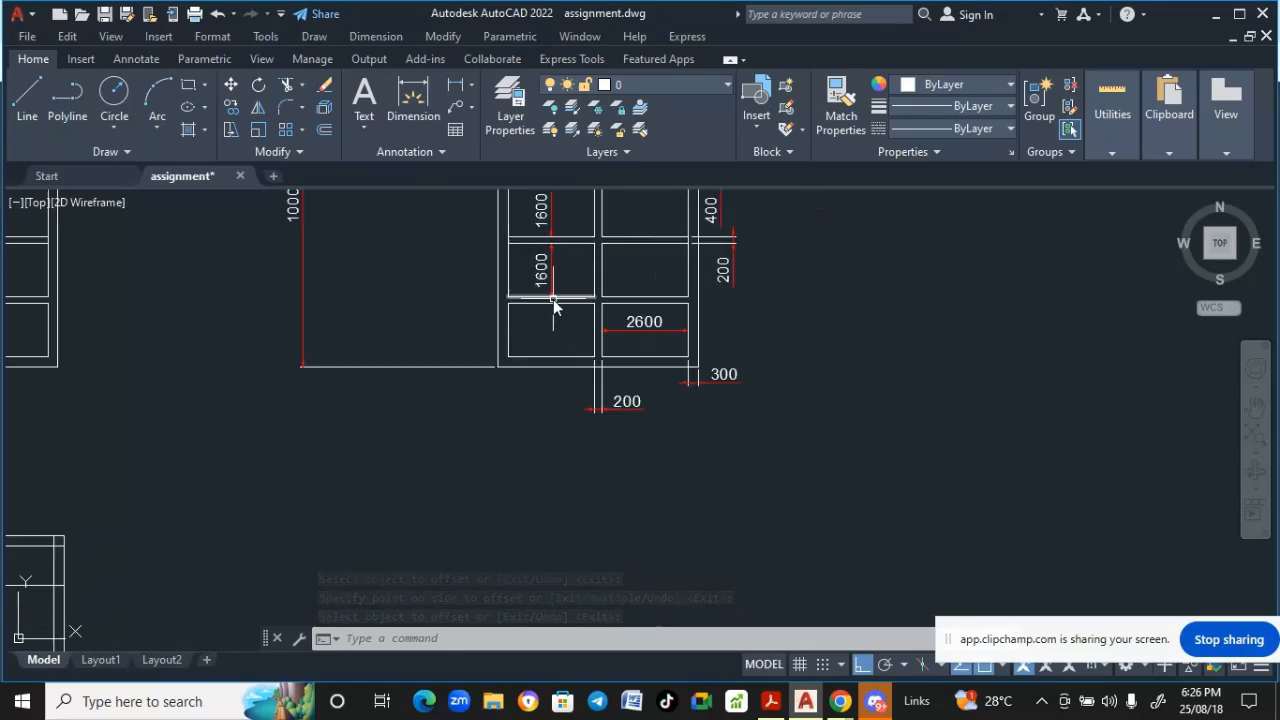
{"action": "middle_click_drag", "start_coordinate": [553, 305], "coordinate": [541, 397]}
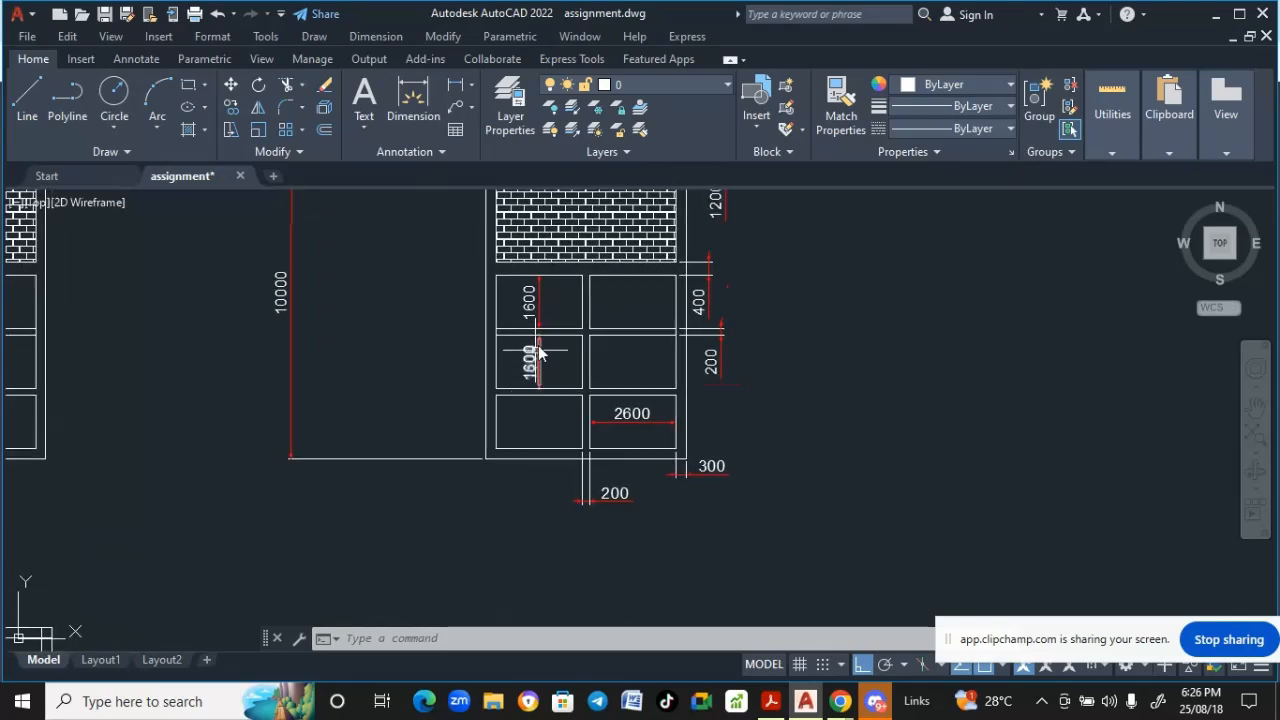
{"action": "middle_click_drag", "start_coordinate": [545, 338], "coordinate": [543, 357]}
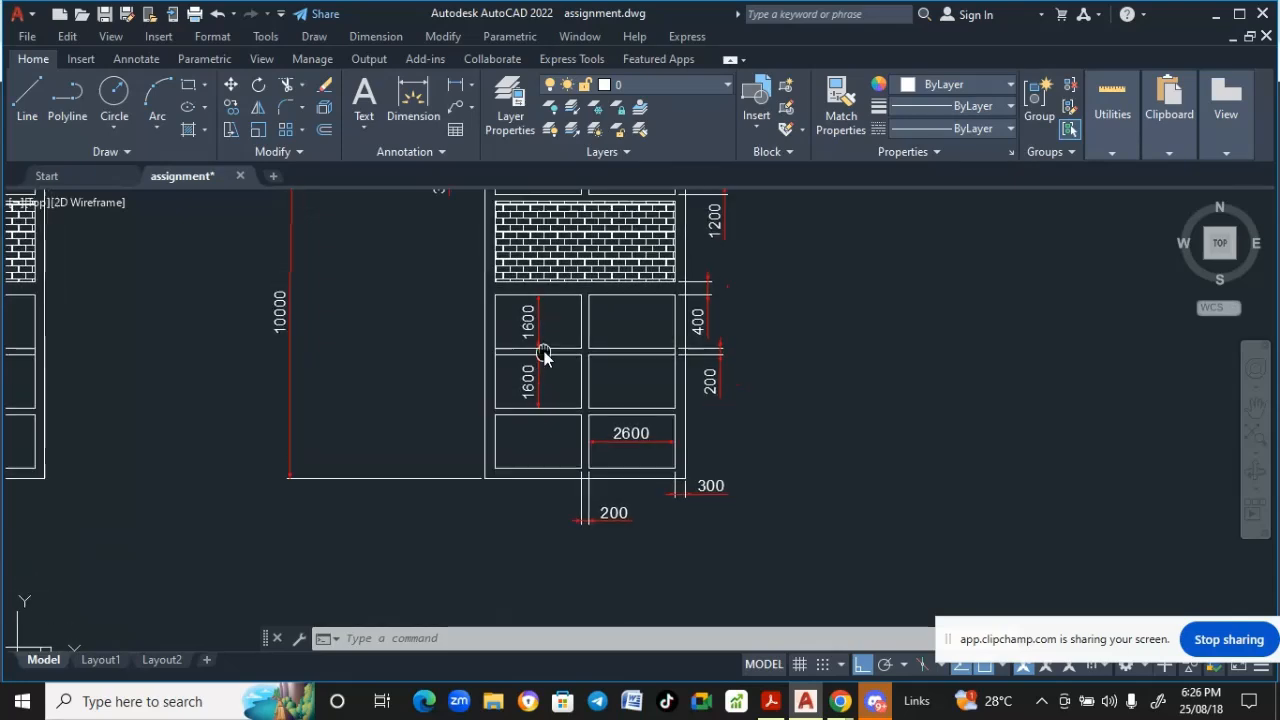
{"action": "scroll", "coordinate": [713, 348], "scroll_direction": "up", "scroll_amount": 4}
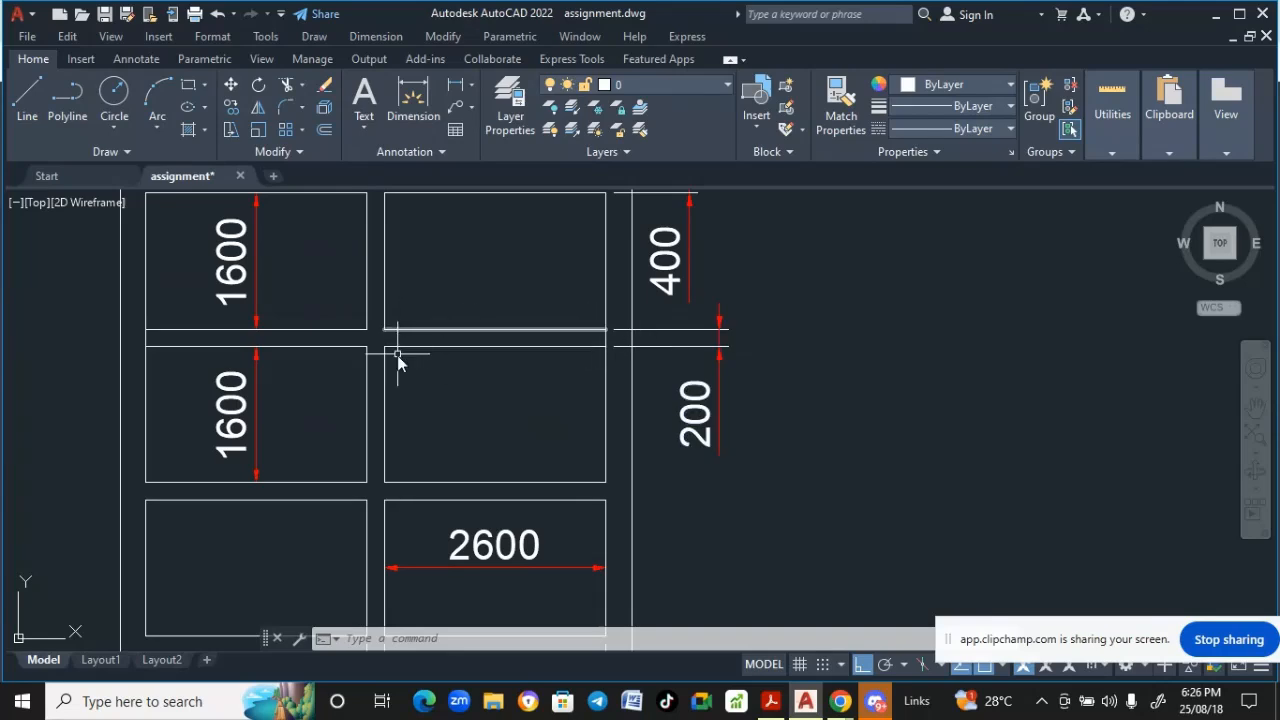
{"action": "scroll", "coordinate": [678, 368], "scroll_direction": "down", "scroll_amount": 2}
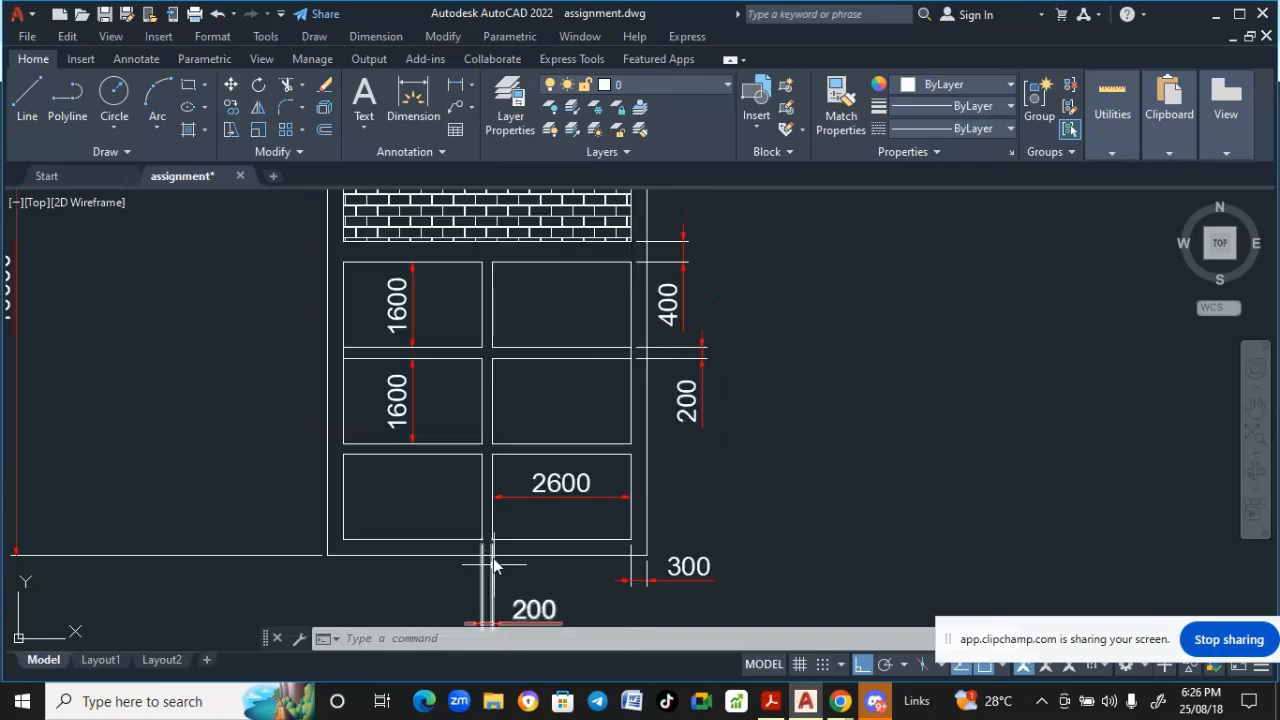
{"action": "scroll", "coordinate": [517, 486], "scroll_direction": "down", "scroll_amount": 3}
{"action": "middle_click_drag", "start_coordinate": [525, 480], "coordinate": [770, 268]}
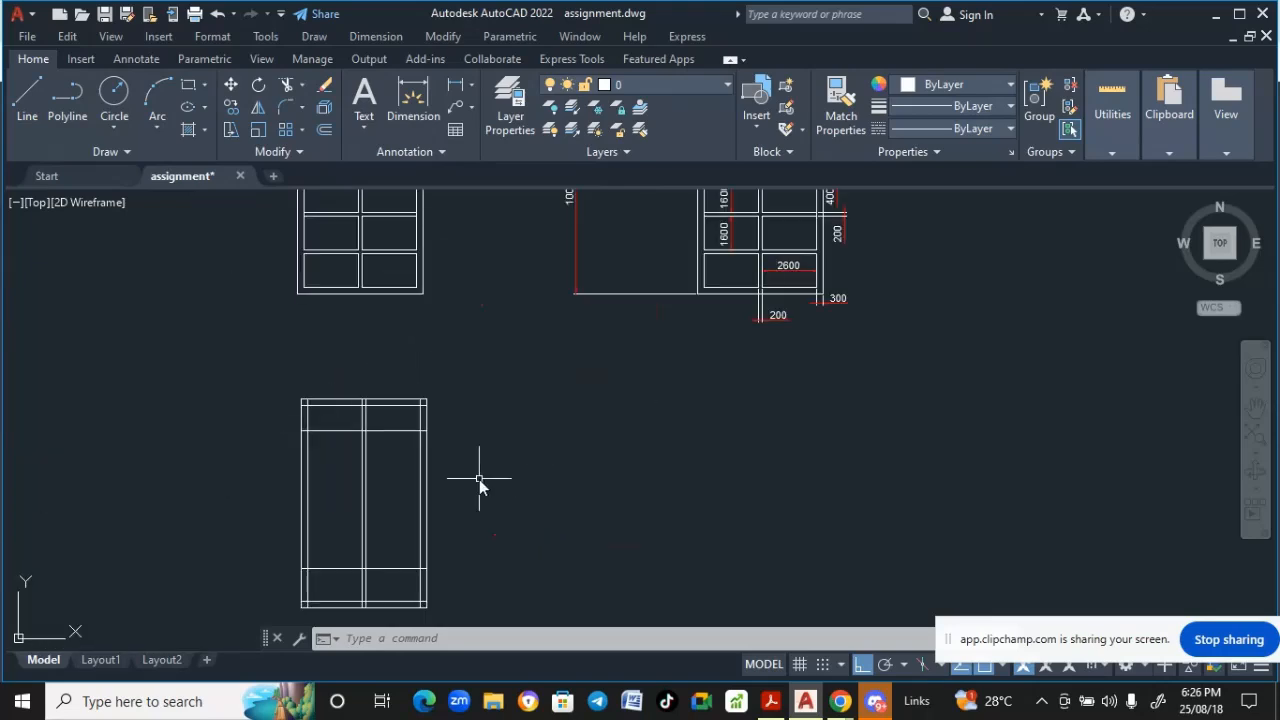
{"action": "scroll", "coordinate": [488, 420], "scroll_direction": "up", "scroll_amount": 2}
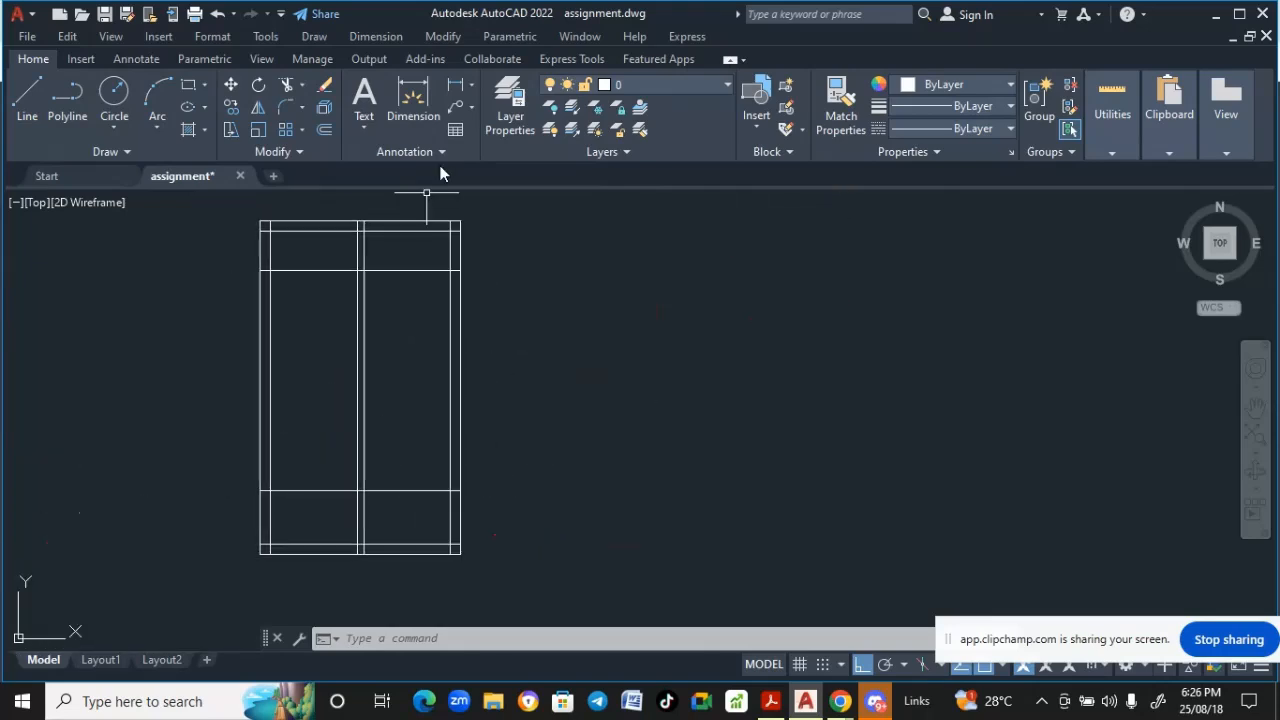
- Offset the newly created horizontal line 200 upward
{"action": "left_click", "coordinate": [433, 40]}
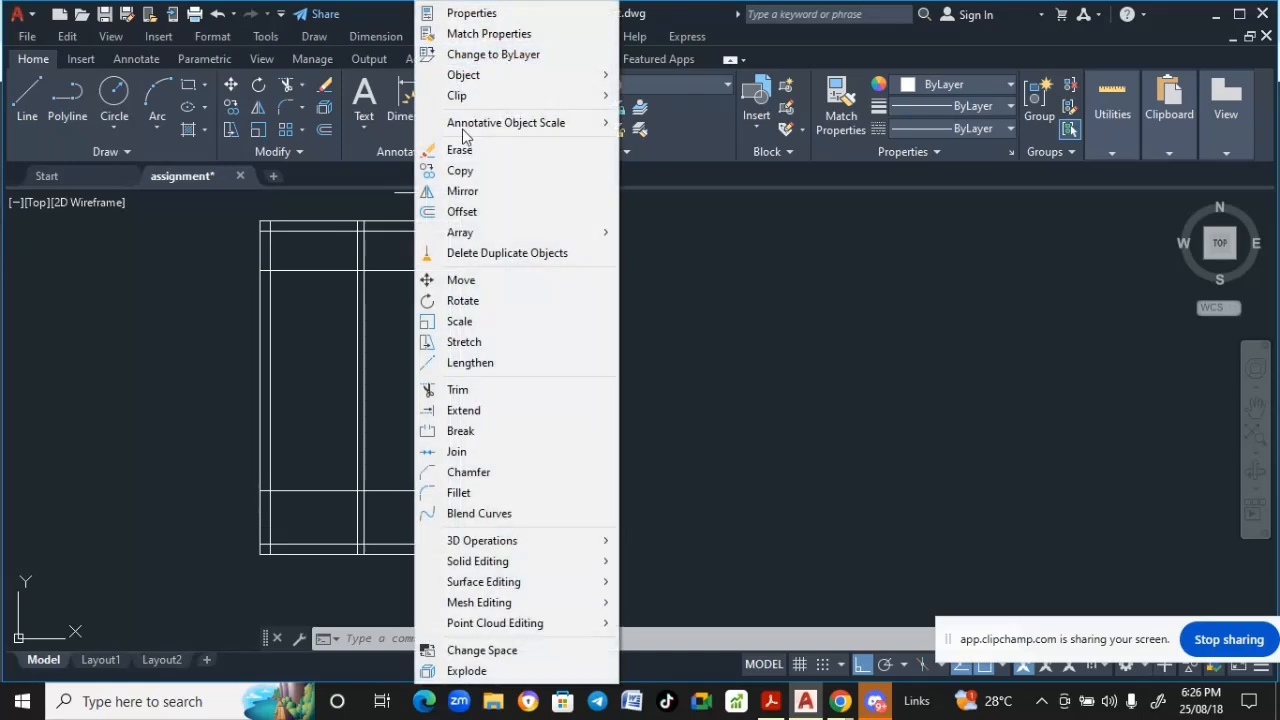
{"action": "left_click", "coordinate": [466, 212]}
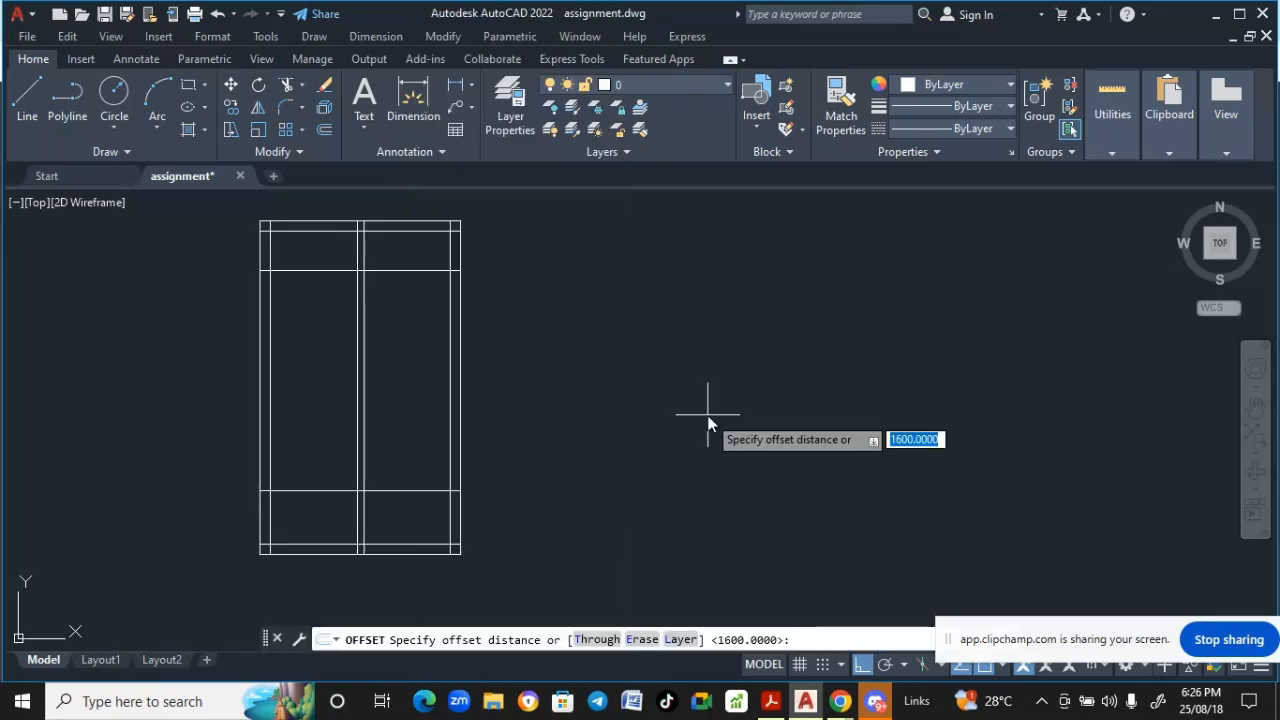
{"action": "type", "text": "2"}
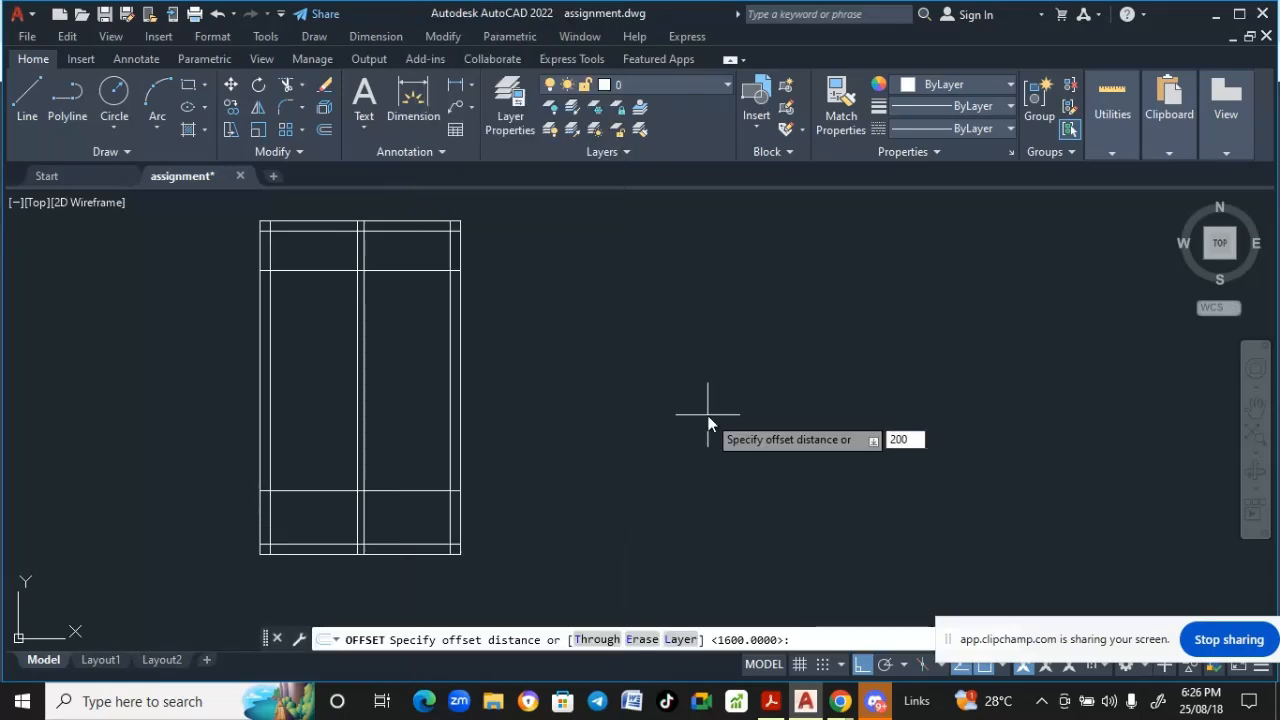
{"action": "key", "text": "Return"}
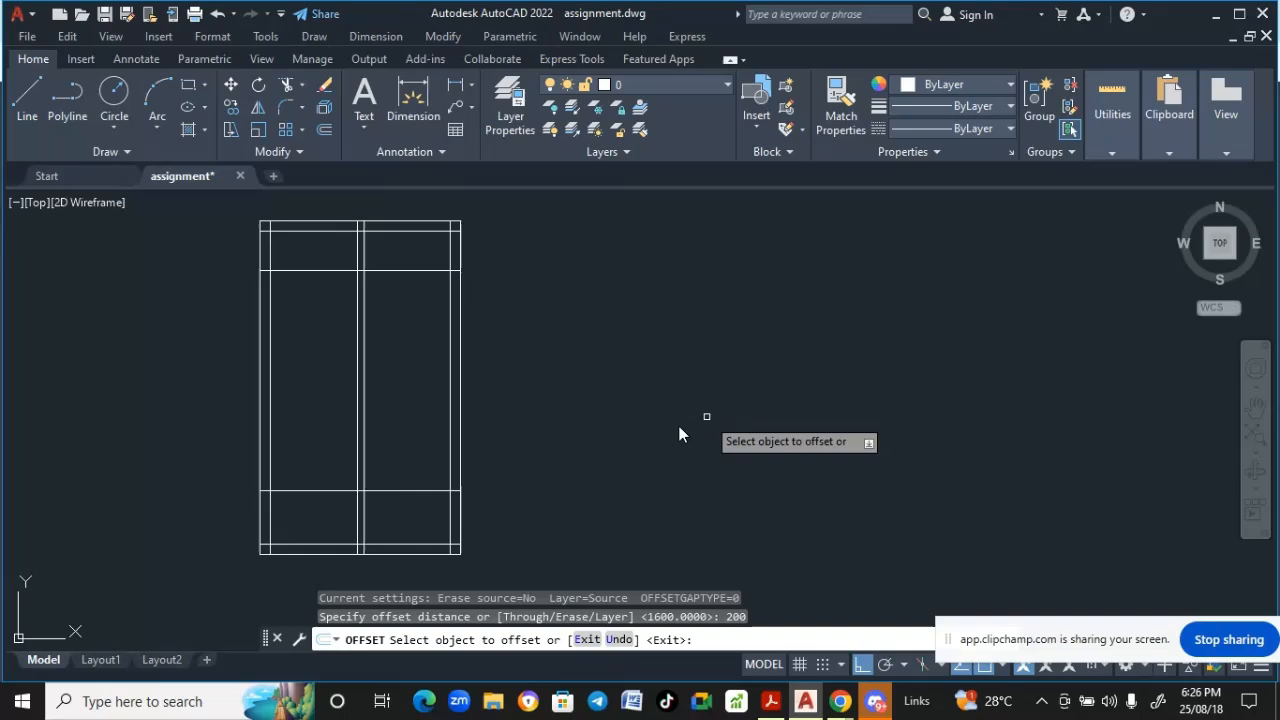
{"action": "left_click", "coordinate": [304, 492]}
{"action": "left_click", "coordinate": [305, 480]}
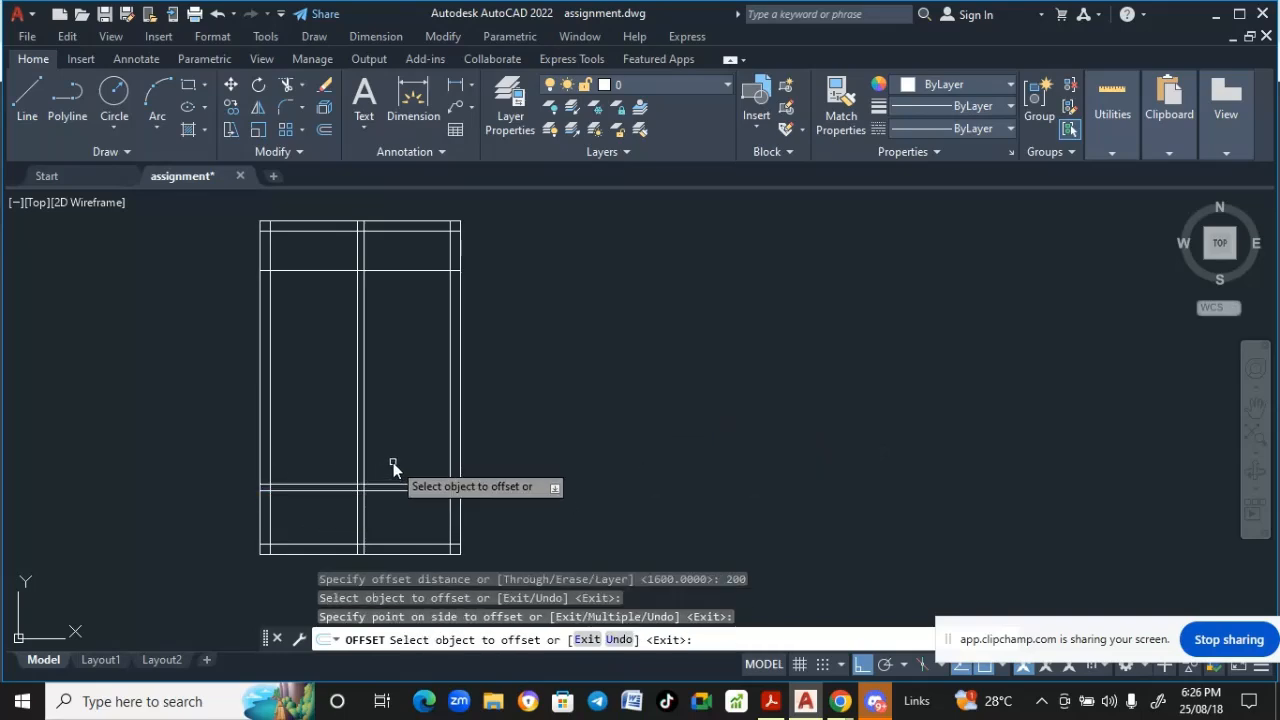
{"action": "key", "text": "Return"}
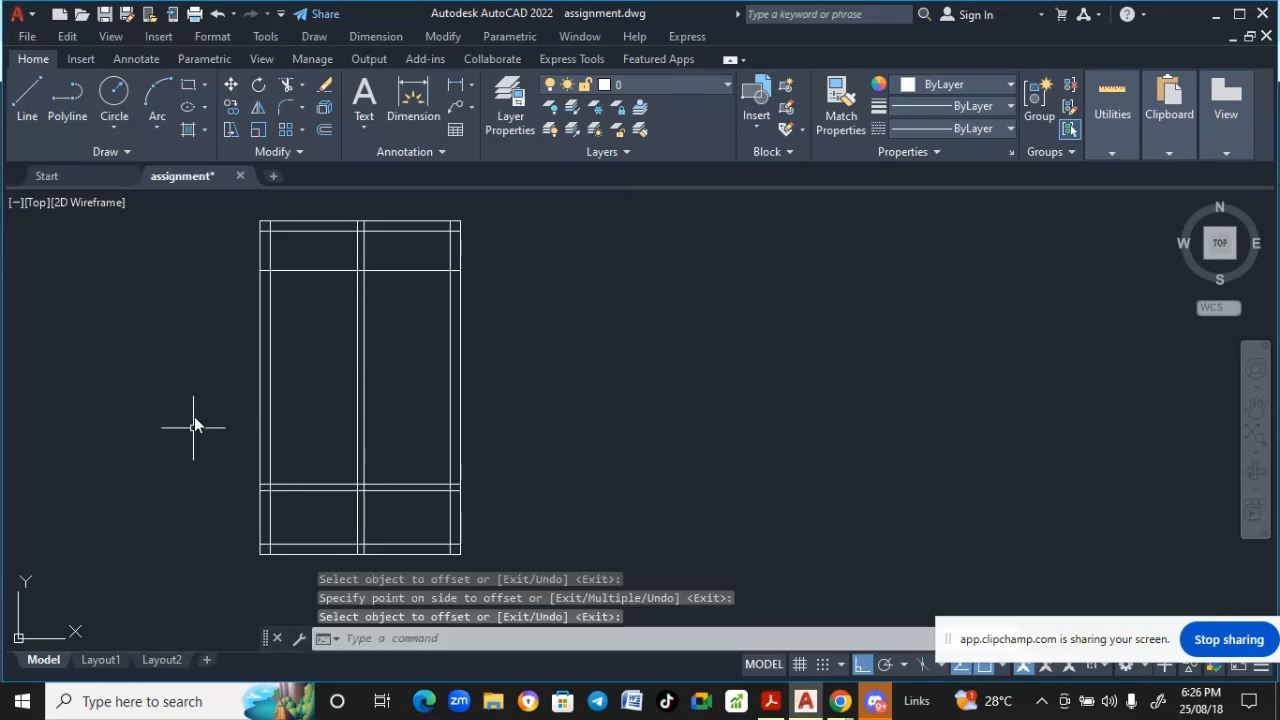
- Offset the upper line of the lower horizontal pair 1600 upward inside the new outline
{"action": "mouse_move", "coordinate": [189, 183]}
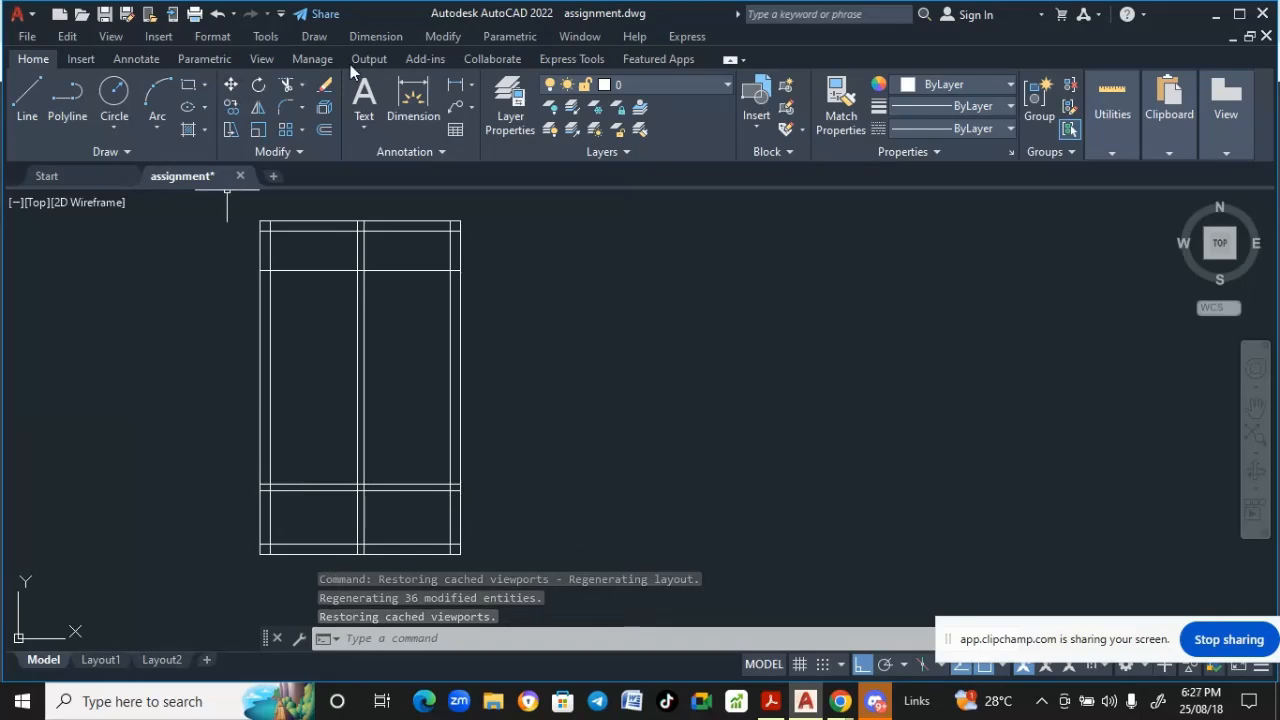
{"action": "left_click", "coordinate": [440, 38]}
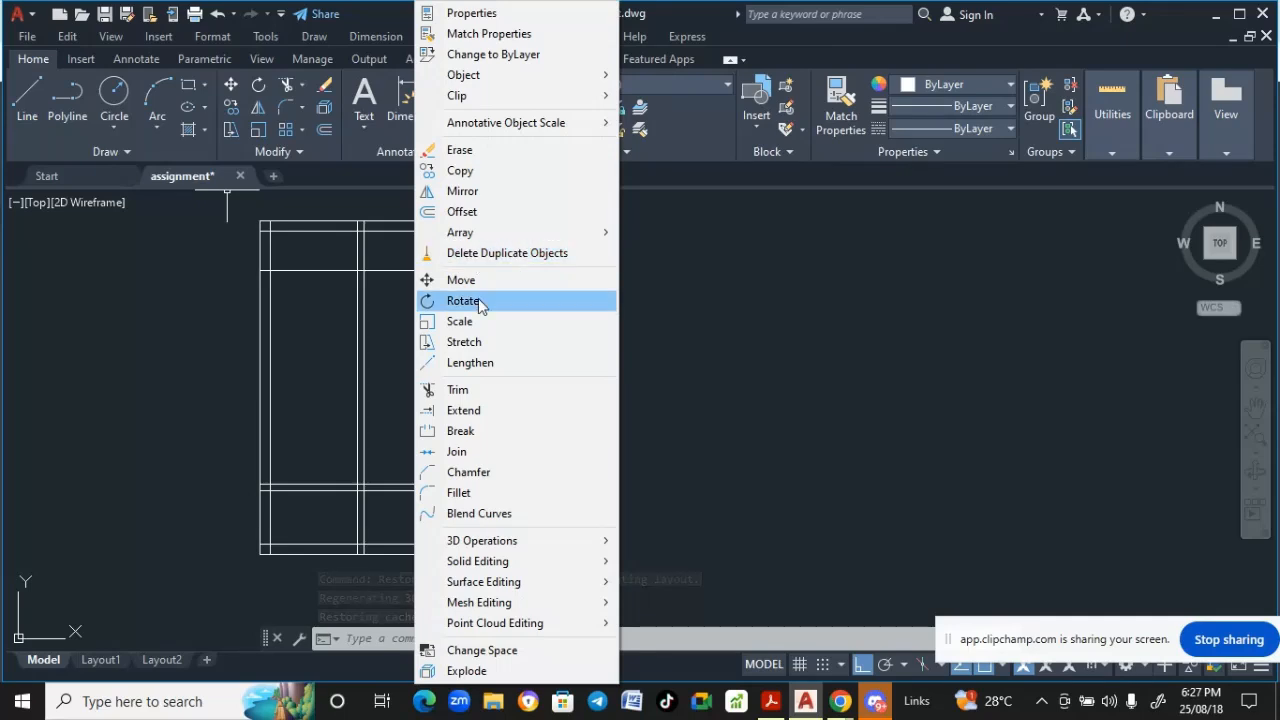
{"action": "left_click", "coordinate": [461, 211]}
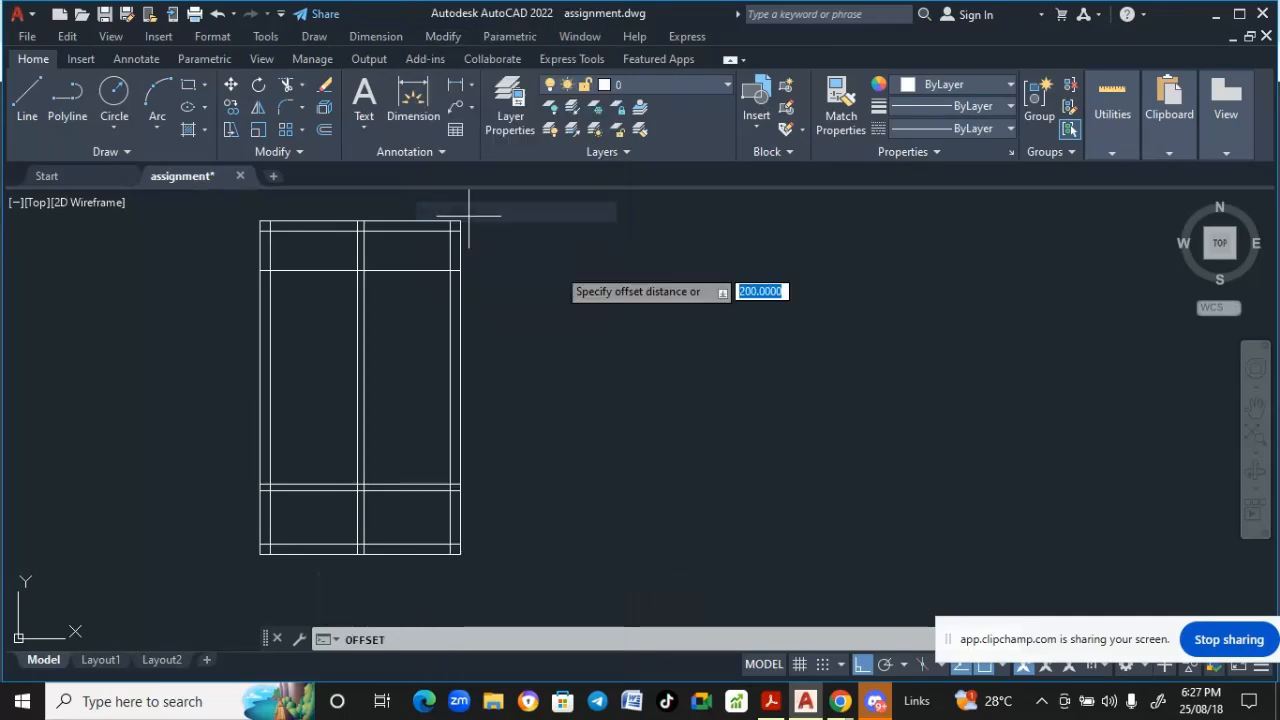
{"action": "key", "text": "BackSpace"}
{"action": "type", "text": "16"}
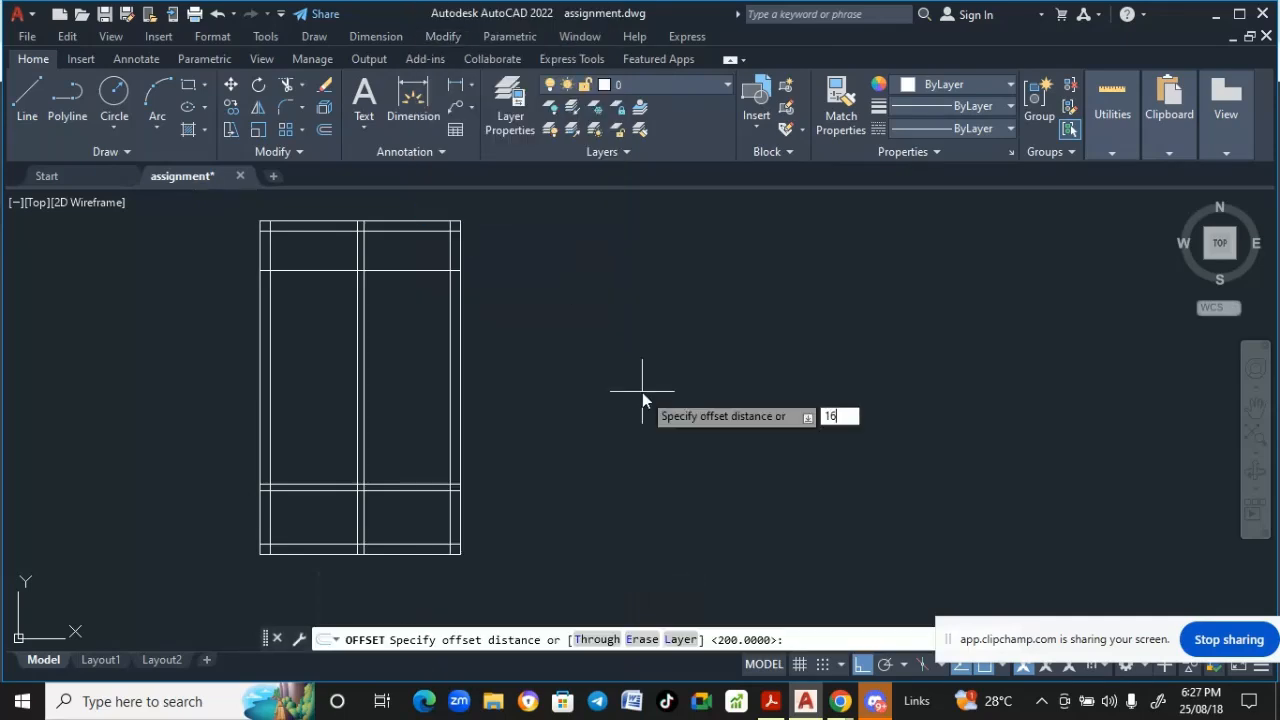
{"action": "type", "text": "00"}
{"action": "key", "text": "Return"}
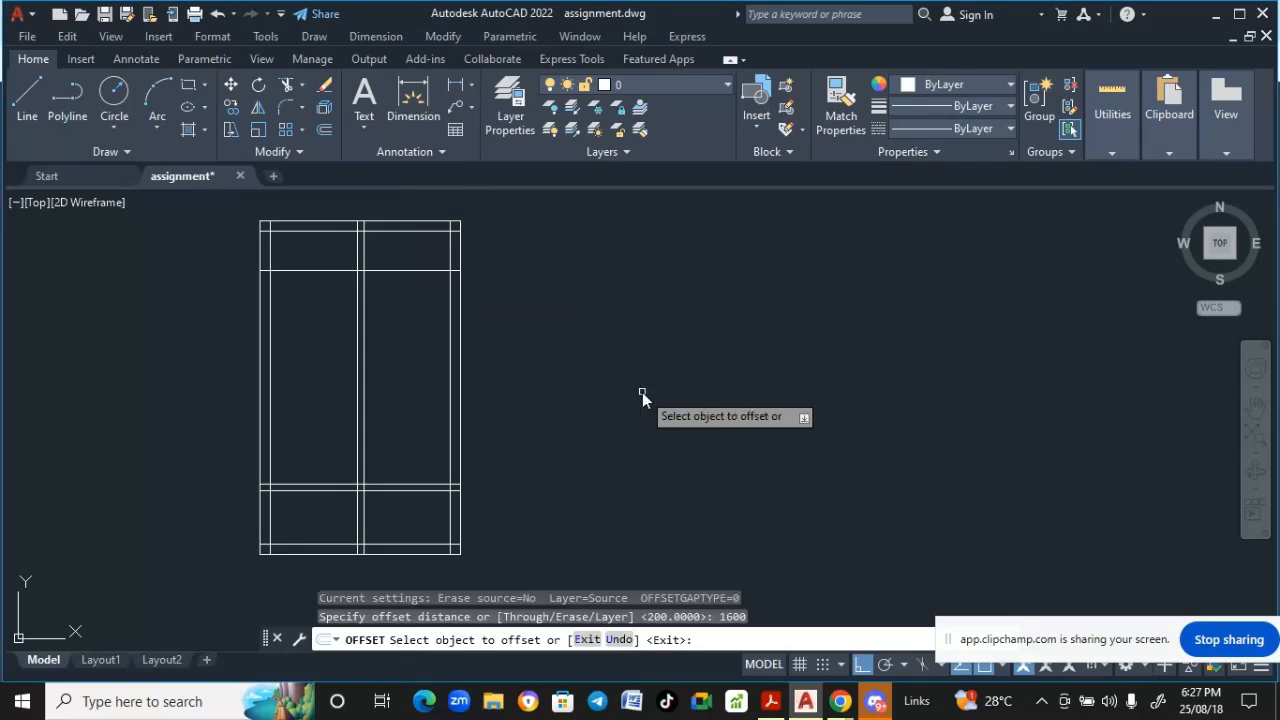
{"action": "left_click", "coordinate": [342, 490]}
{"action": "left_click", "coordinate": [343, 392]}
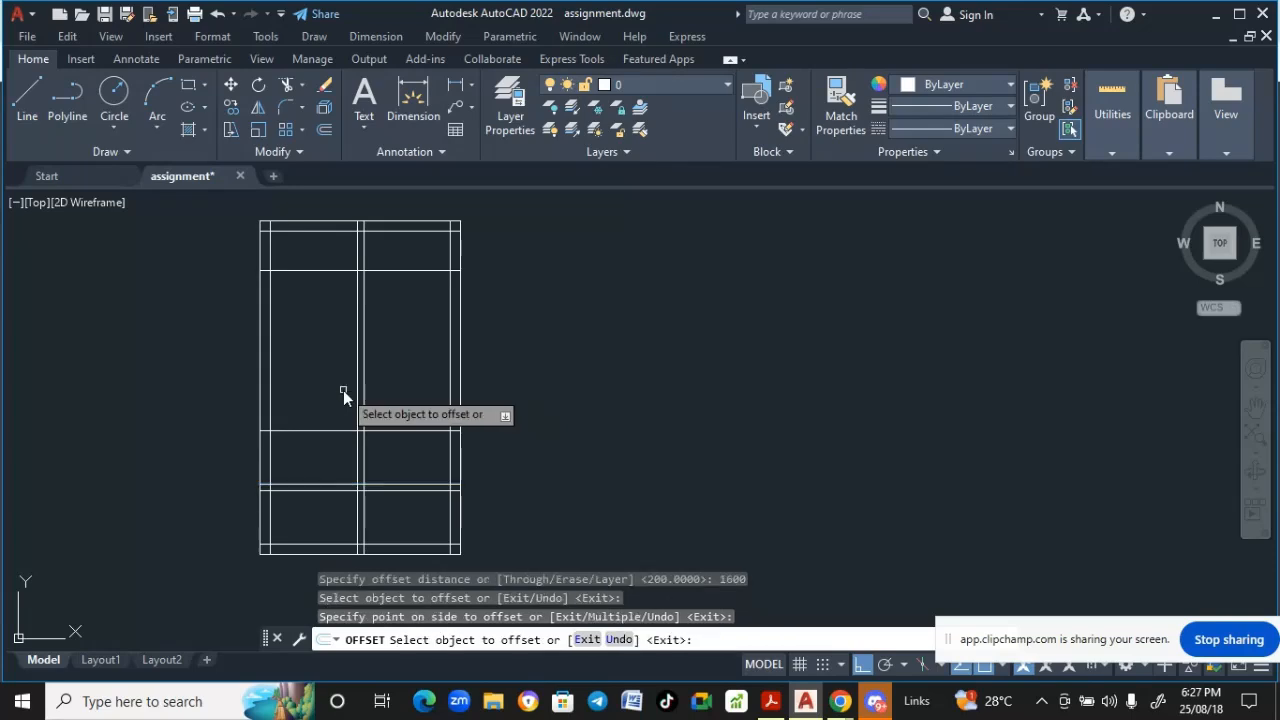
{"action": "key", "text": "Return"}
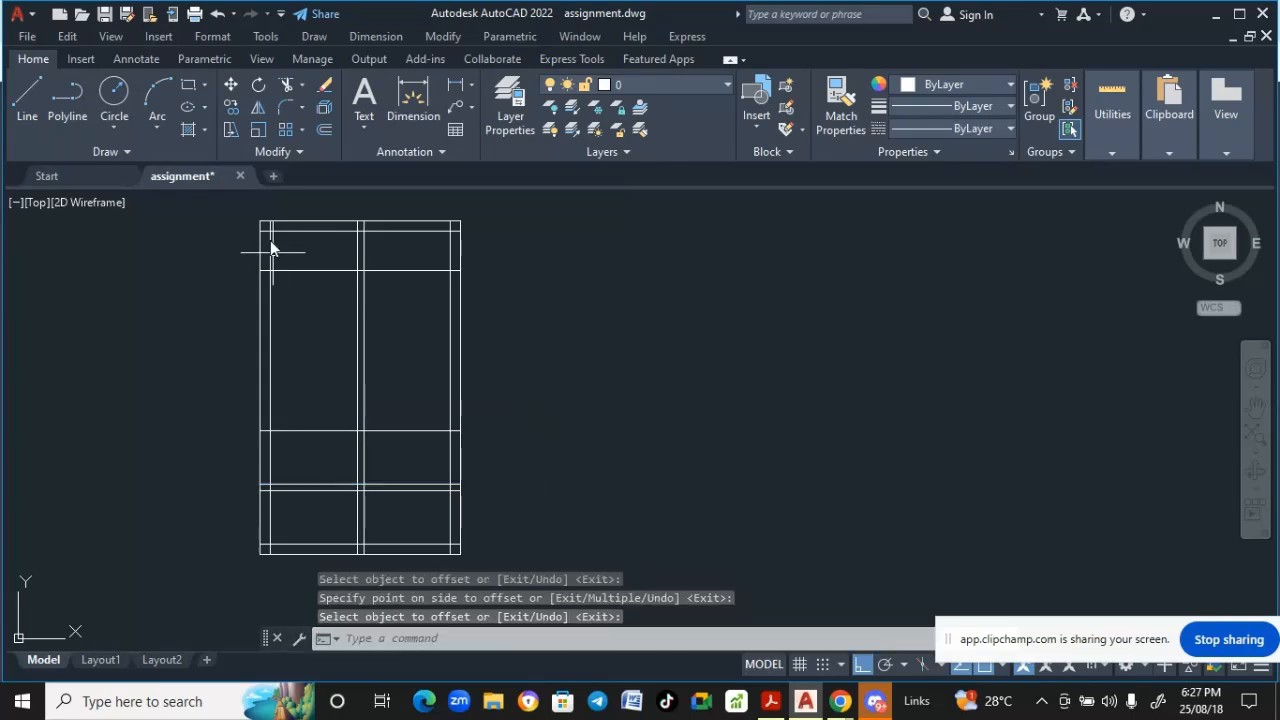
- Offset the newly created horizontal line 200 upward
{"action": "left_click", "coordinate": [449, 36]}
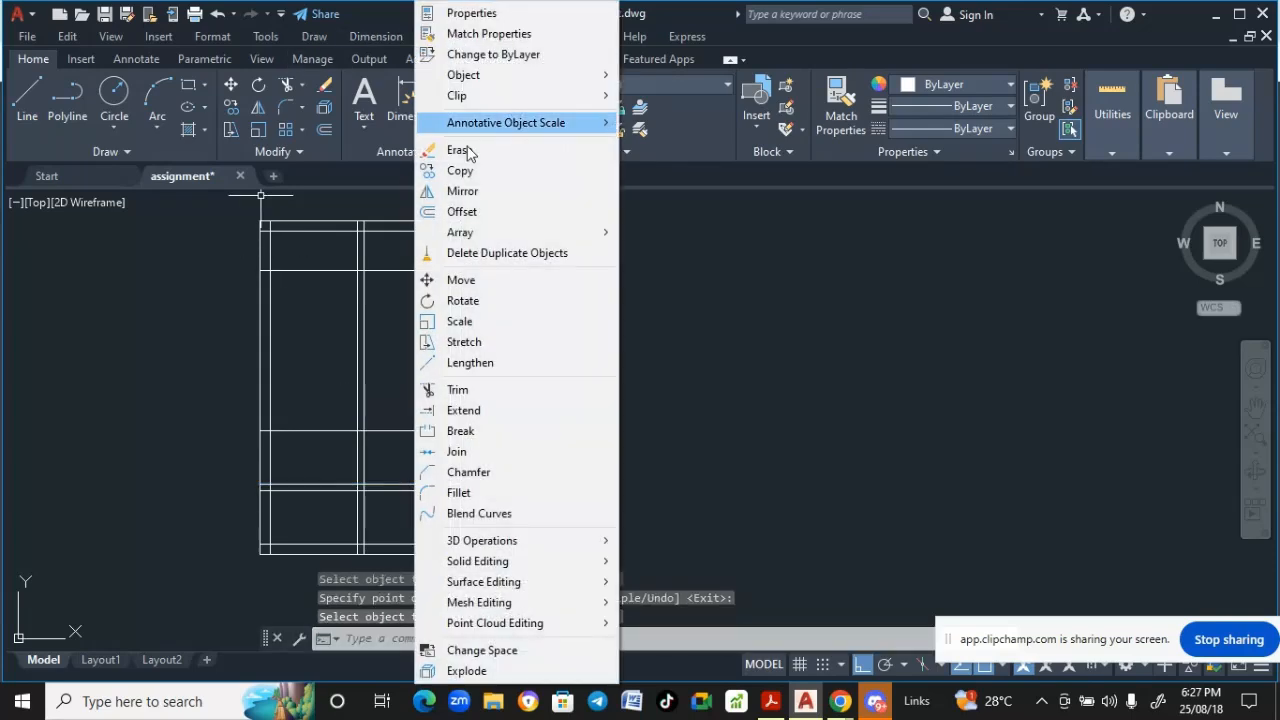
{"action": "left_click", "coordinate": [464, 211]}
{"action": "type", "text": "200"}
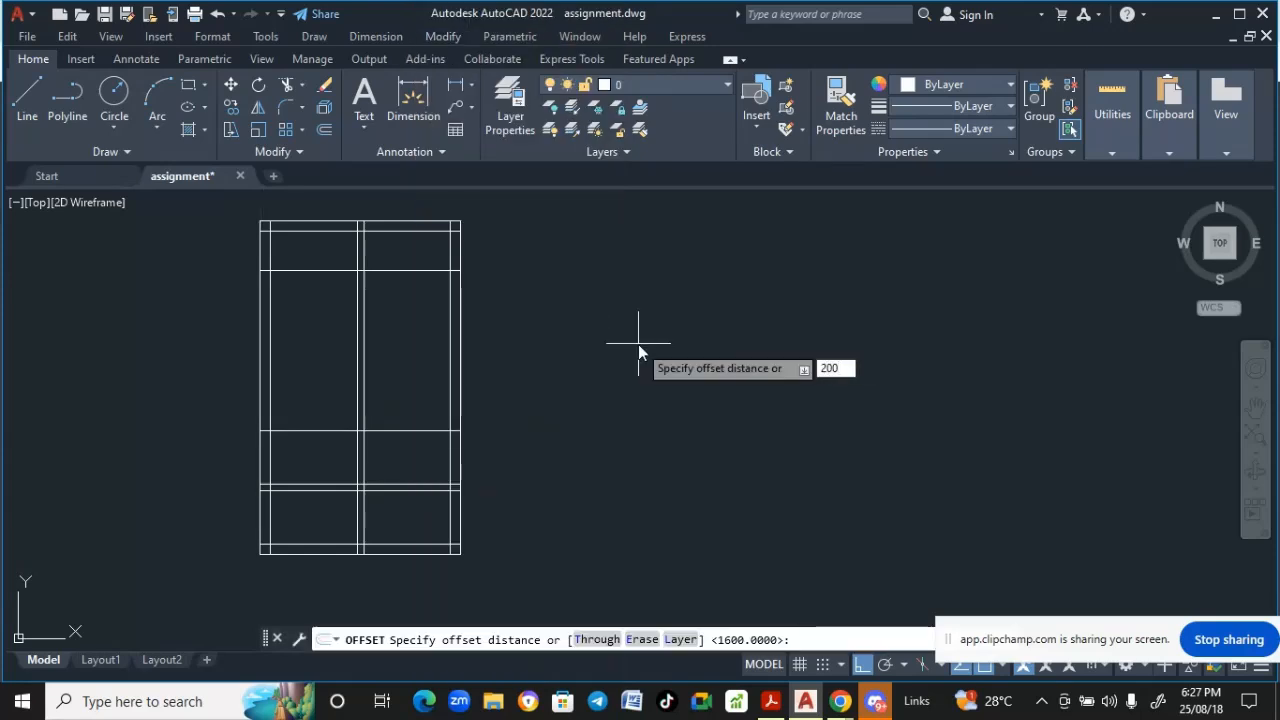
{"action": "key", "text": "Return"}
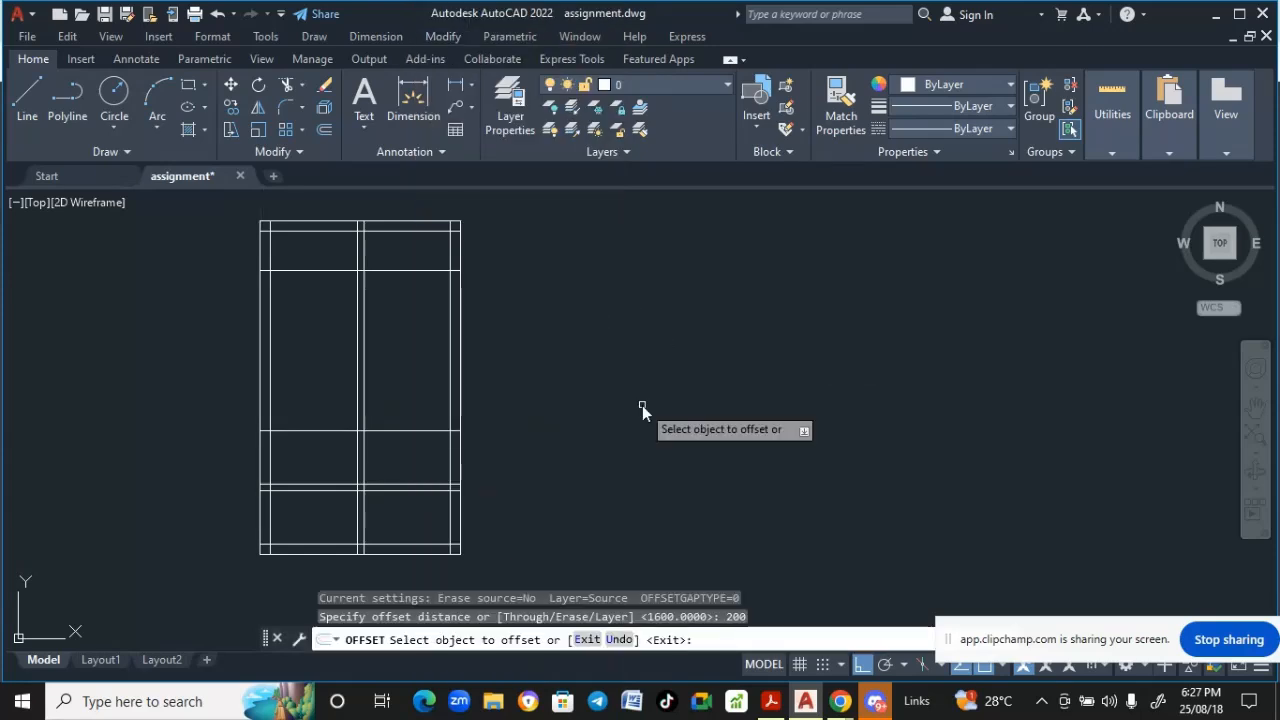
{"action": "left_click", "coordinate": [324, 431]}
{"action": "left_click", "coordinate": [314, 422]}
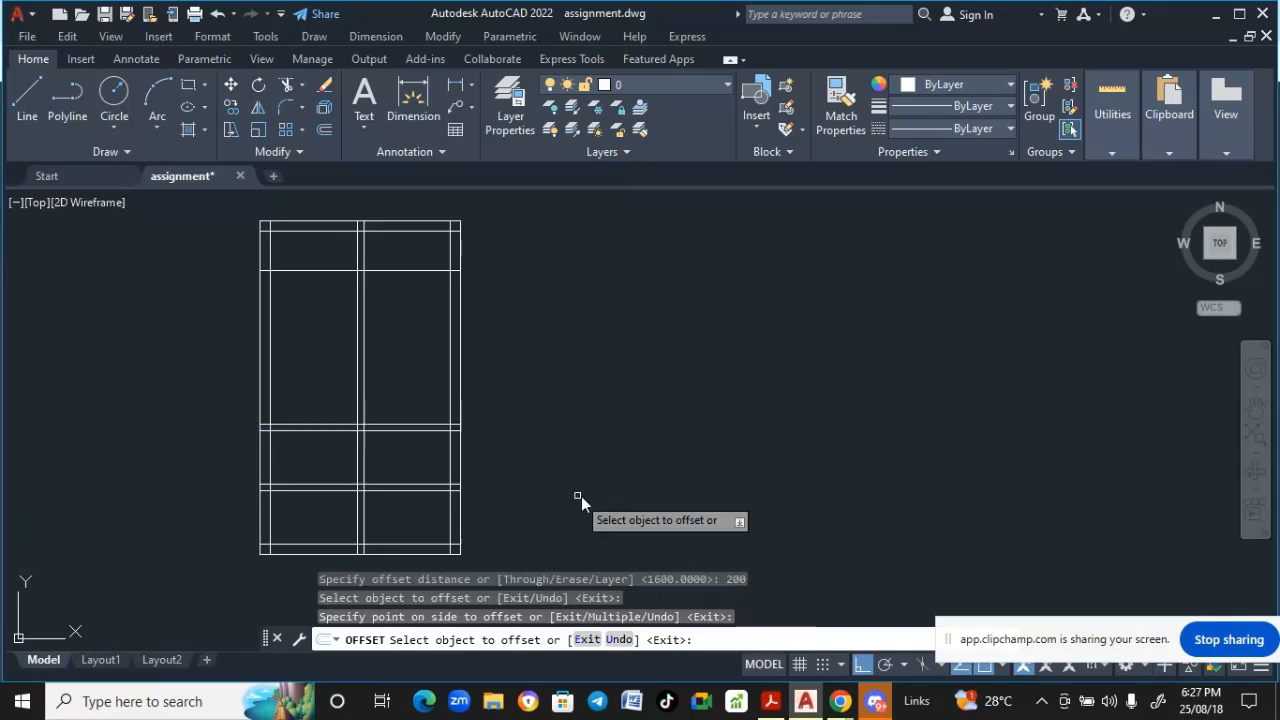
{"action": "key", "text": "Return"}
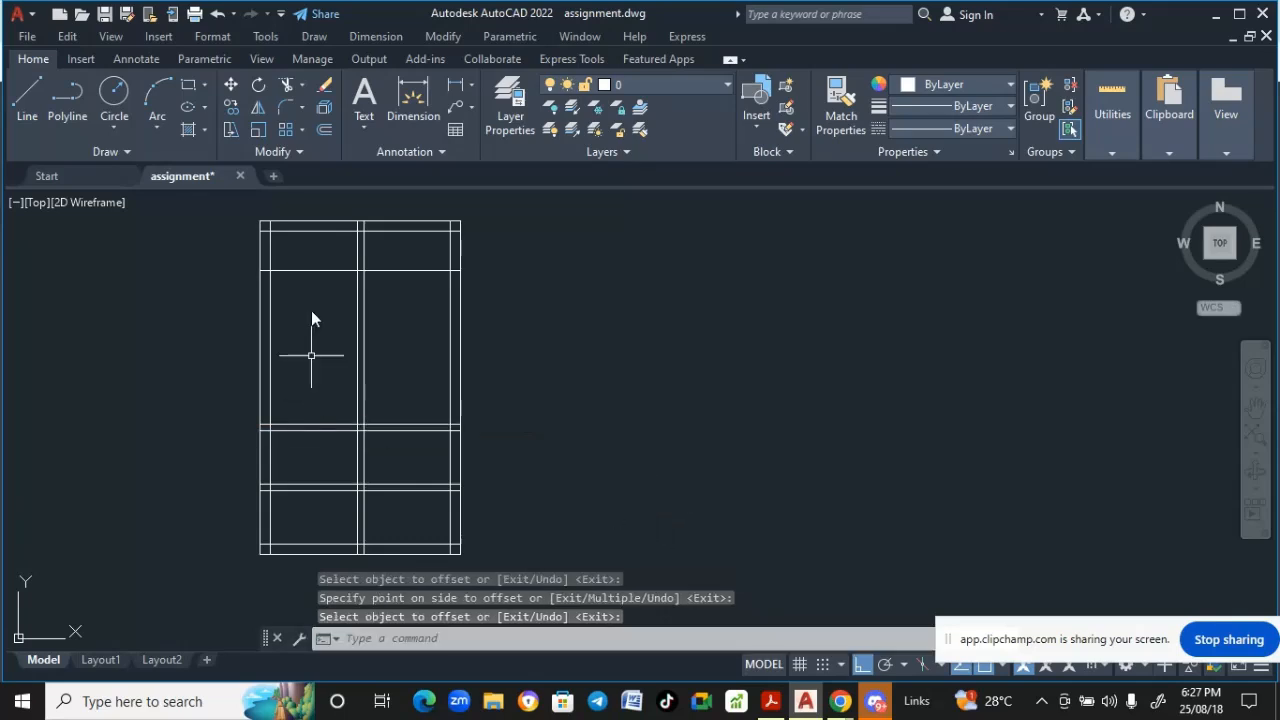
- Offset the newest horizontal line 1600 upward to form the next panel row
{"action": "left_click", "coordinate": [431, 36]}
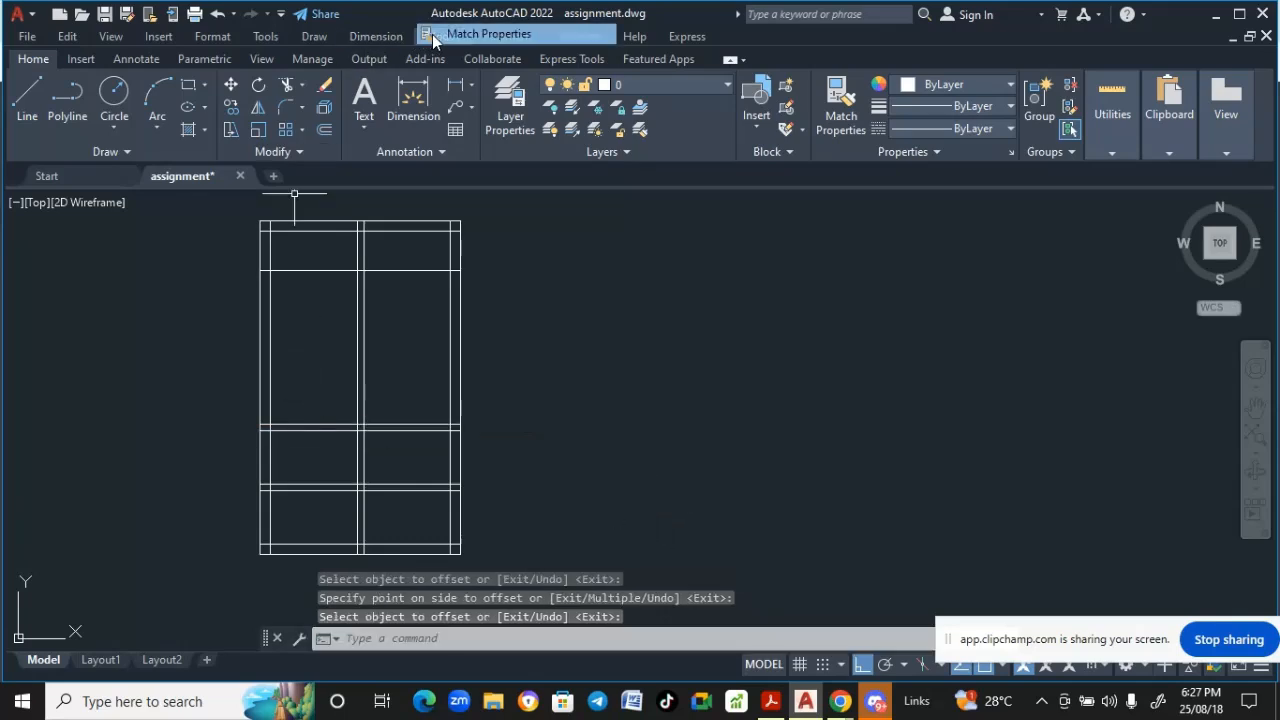
{"action": "left_click", "coordinate": [431, 34]}
{"action": "left_click", "coordinate": [442, 38]}
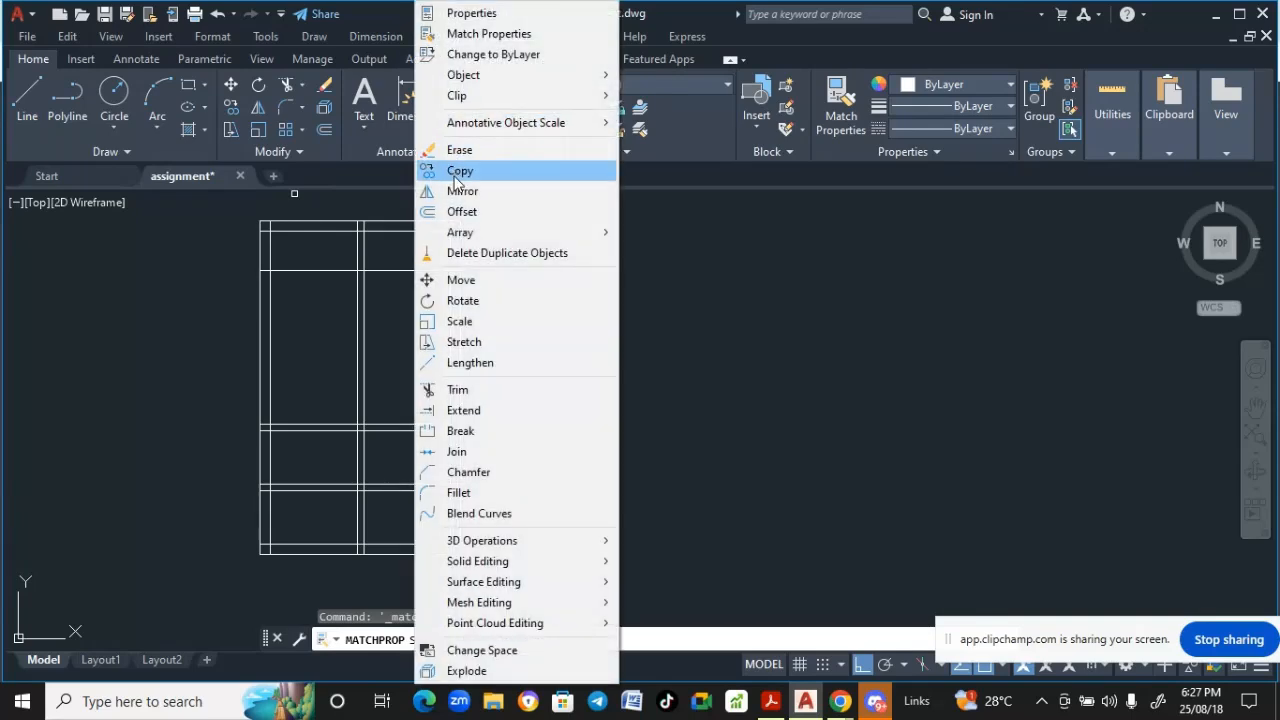
{"action": "left_click", "coordinate": [460, 212]}
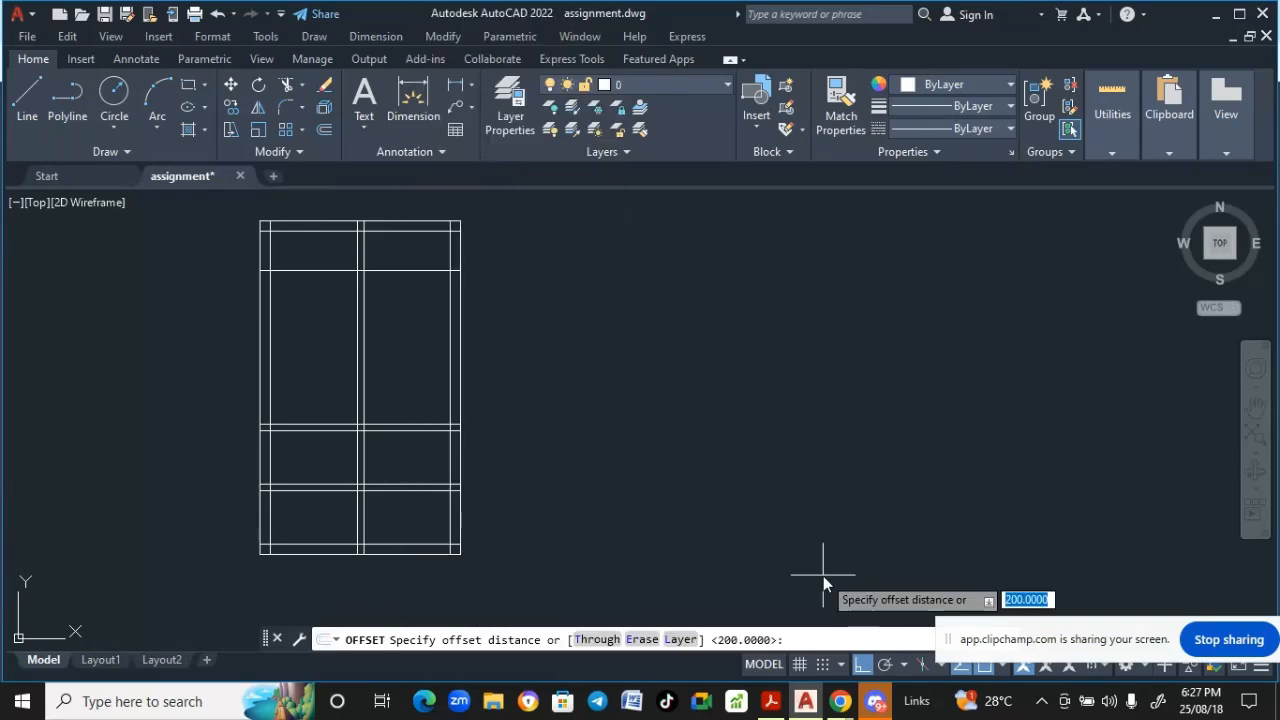
{"action": "type", "text": "166"}
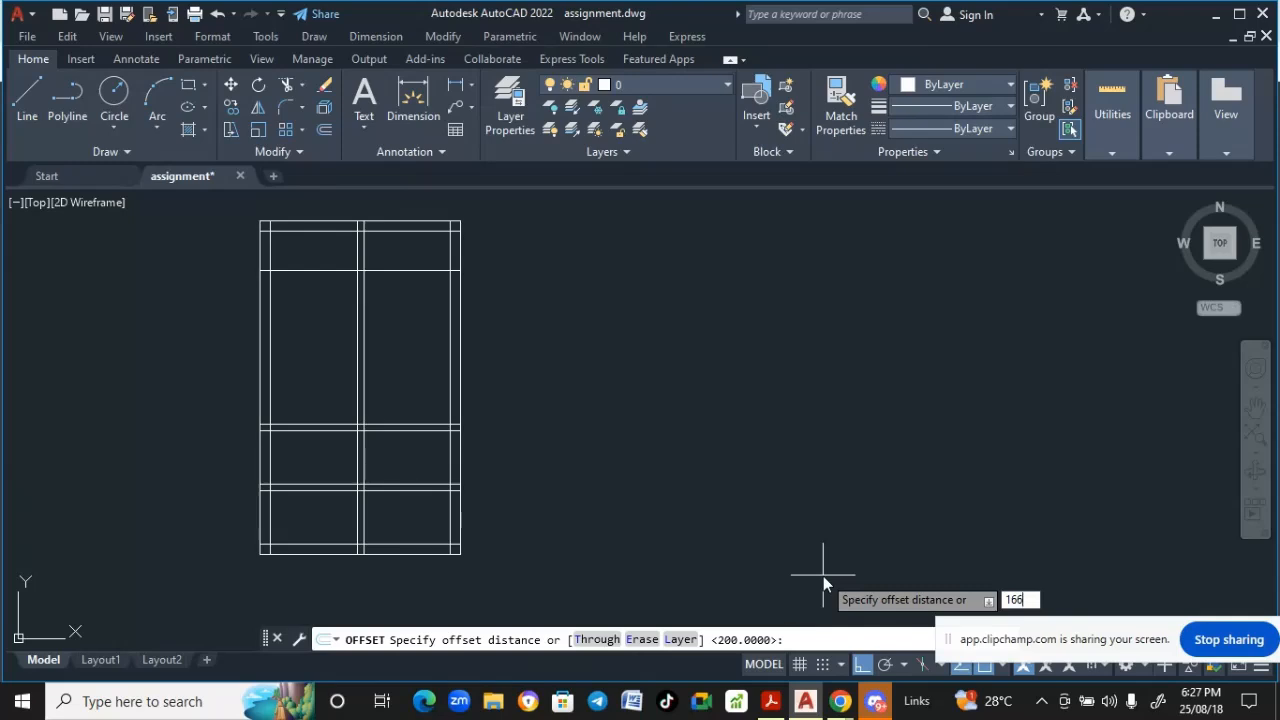
{"action": "key", "text": "BackSpace"}
{"action": "type", "text": "00"}
{"action": "key", "text": "Return"}
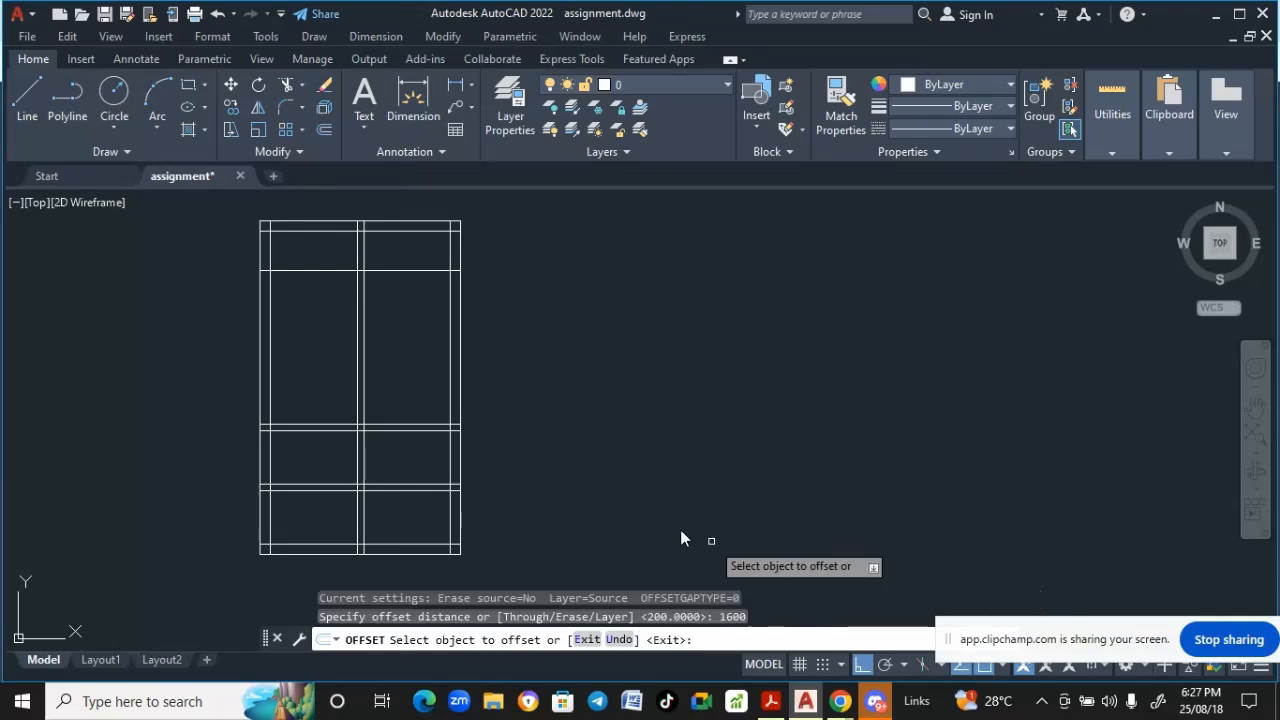
{"action": "left_click", "coordinate": [306, 431]}
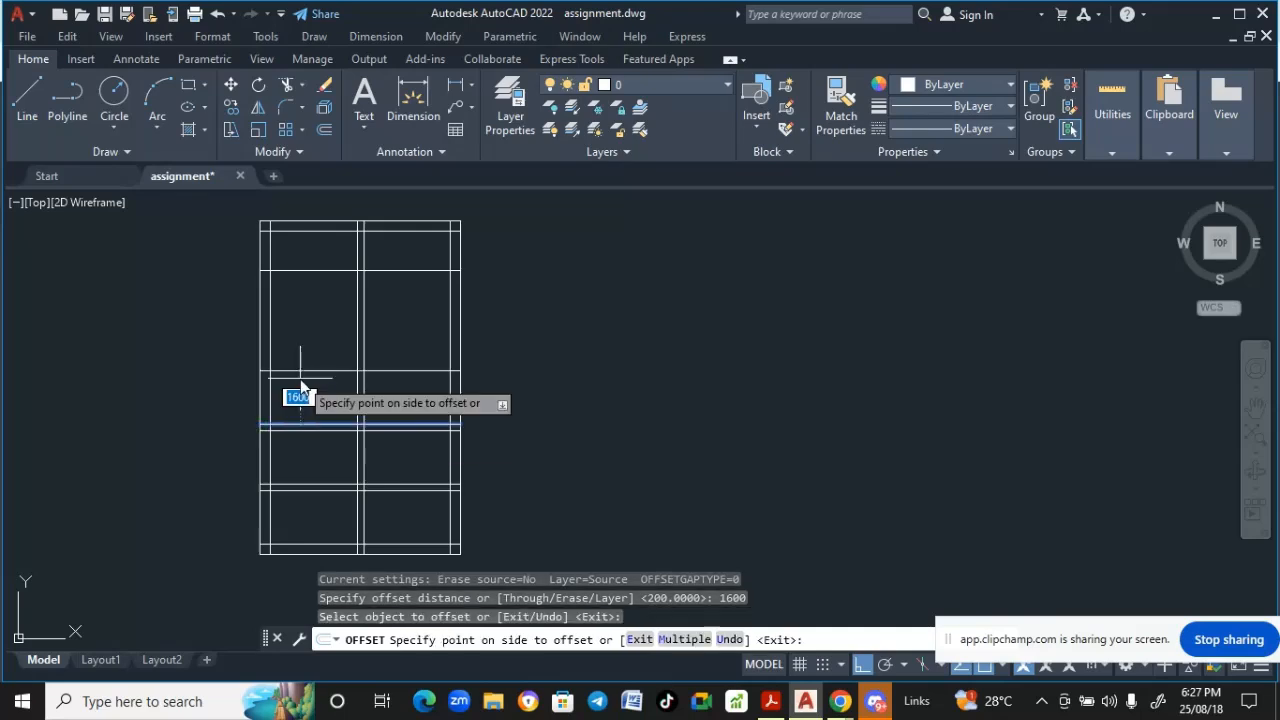
{"action": "left_click", "coordinate": [300, 378]}
{"action": "key", "text": "Return"}
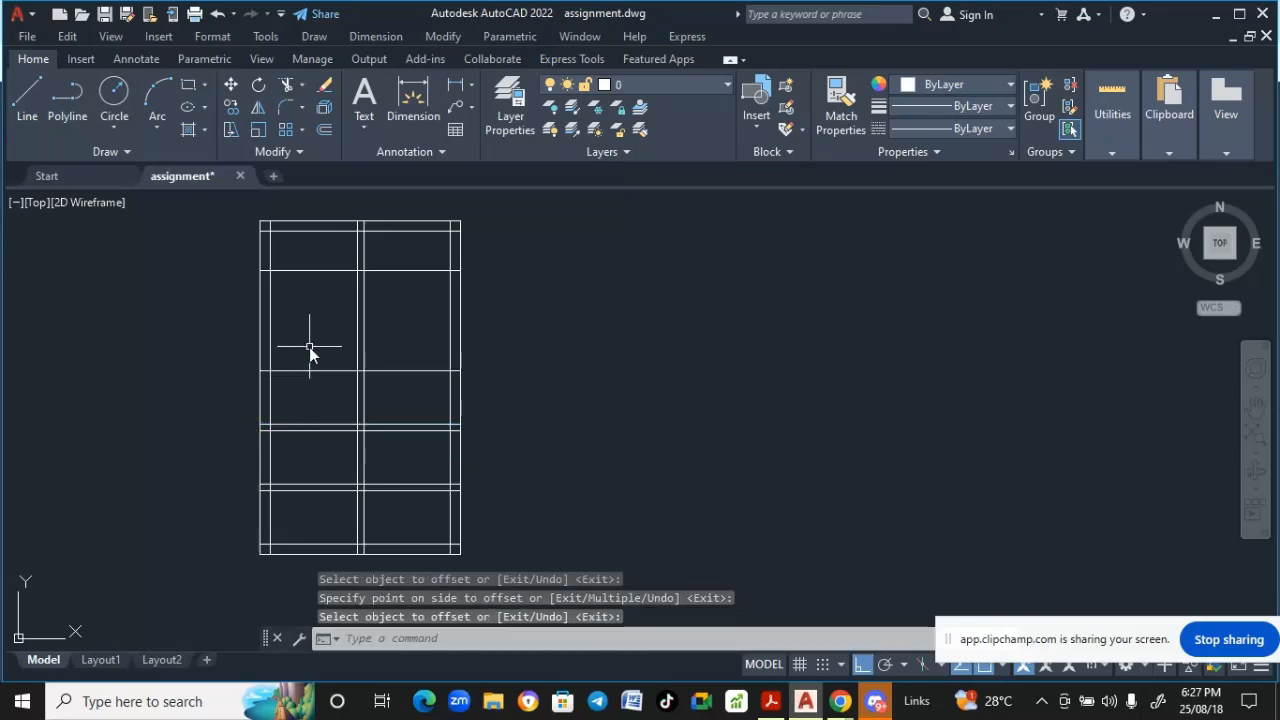
- Examine the reference elevation drawing's panel heights and gap dimensions above the window rows
{"action": "scroll", "coordinate": [309, 349], "scroll_direction": "down", "scroll_amount": 5}
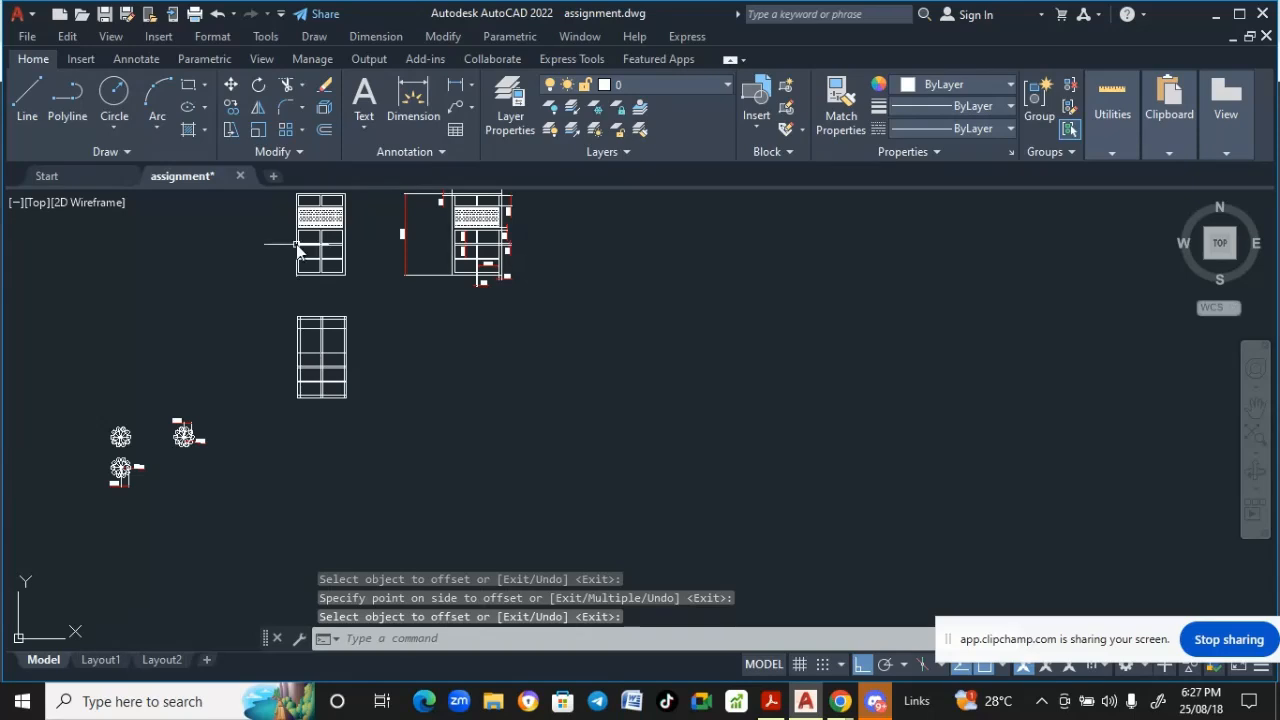
{"action": "scroll", "coordinate": [297, 238], "scroll_direction": "up", "scroll_amount": 4}
{"action": "scroll", "coordinate": [319, 233], "scroll_direction": "up", "scroll_amount": 2}
{"action": "middle_click_drag", "start_coordinate": [321, 237], "coordinate": [325, 246]}
{"action": "scroll", "coordinate": [326, 246], "scroll_direction": "down", "scroll_amount": 2}
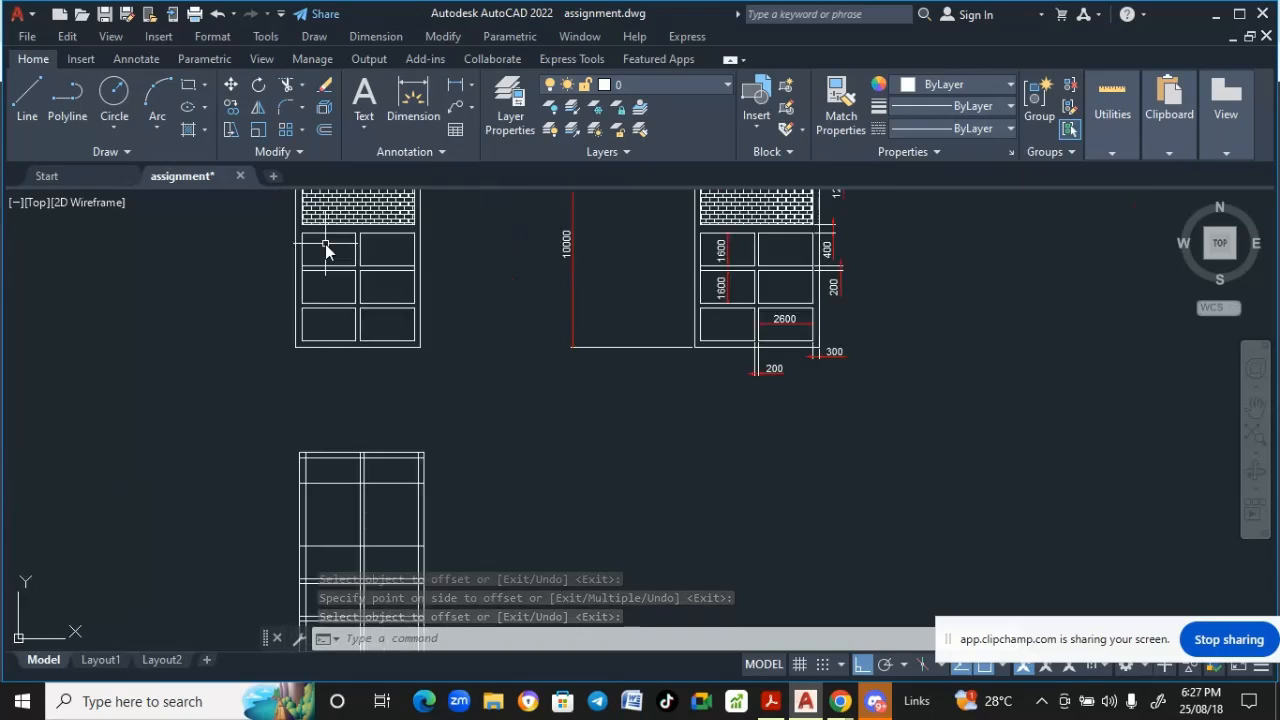
{"action": "middle_click_drag", "start_coordinate": [325, 411], "coordinate": [341, 324]}
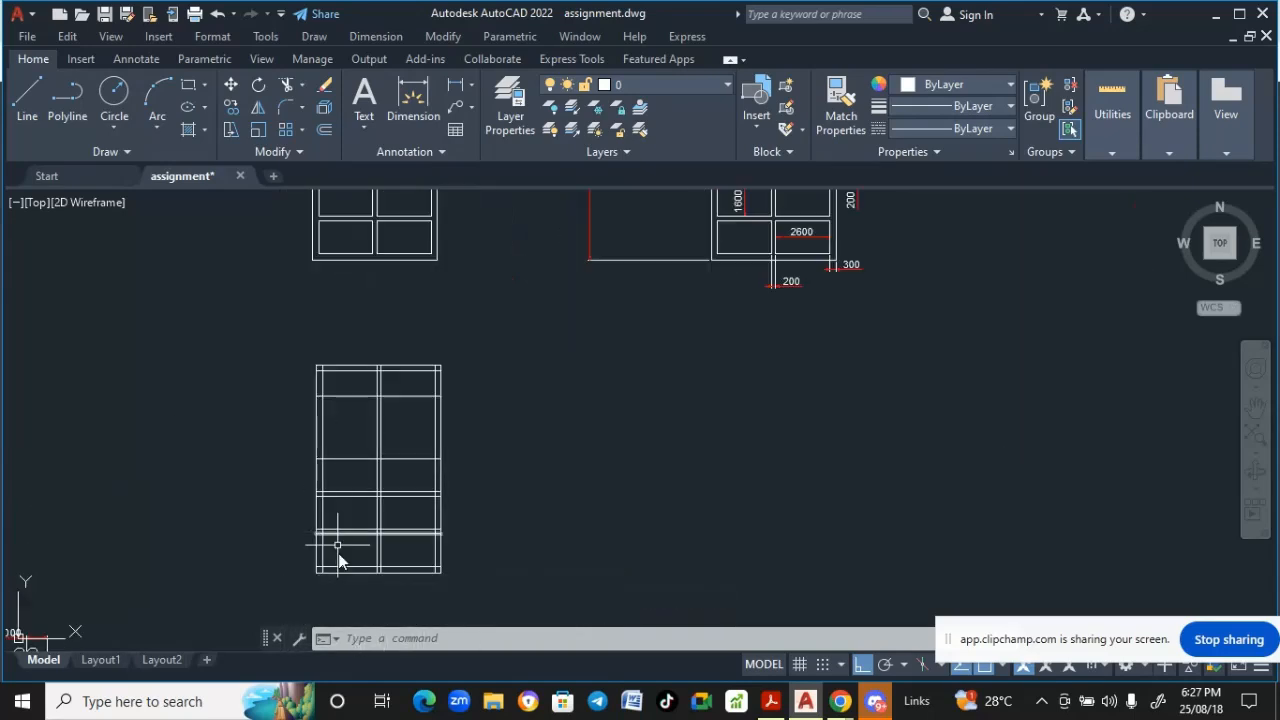
{"action": "middle_click_drag", "start_coordinate": [352, 470], "coordinate": [352, 591]}
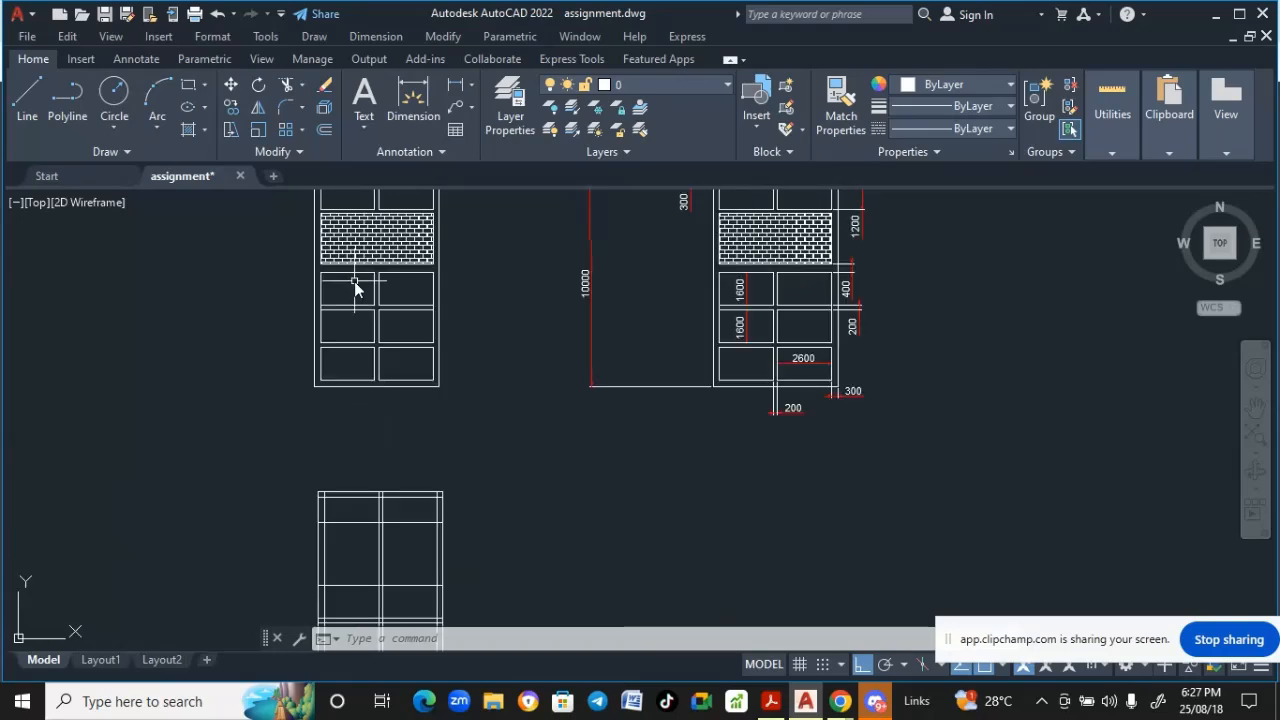
{"action": "mouse_move", "coordinate": [354, 286]}
{"action": "middle_mouse_down"}
{"action": "mouse_move", "coordinate": [355, 338]}
{"action": "mouse_move", "coordinate": [165, 355]}
{"action": "middle_mouse_up"}
{"action": "scroll", "coordinate": [401, 330], "scroll_direction": "up", "scroll_amount": 4}
{"action": "scroll", "coordinate": [165, 355], "scroll_direction": "up", "scroll_amount": 2}
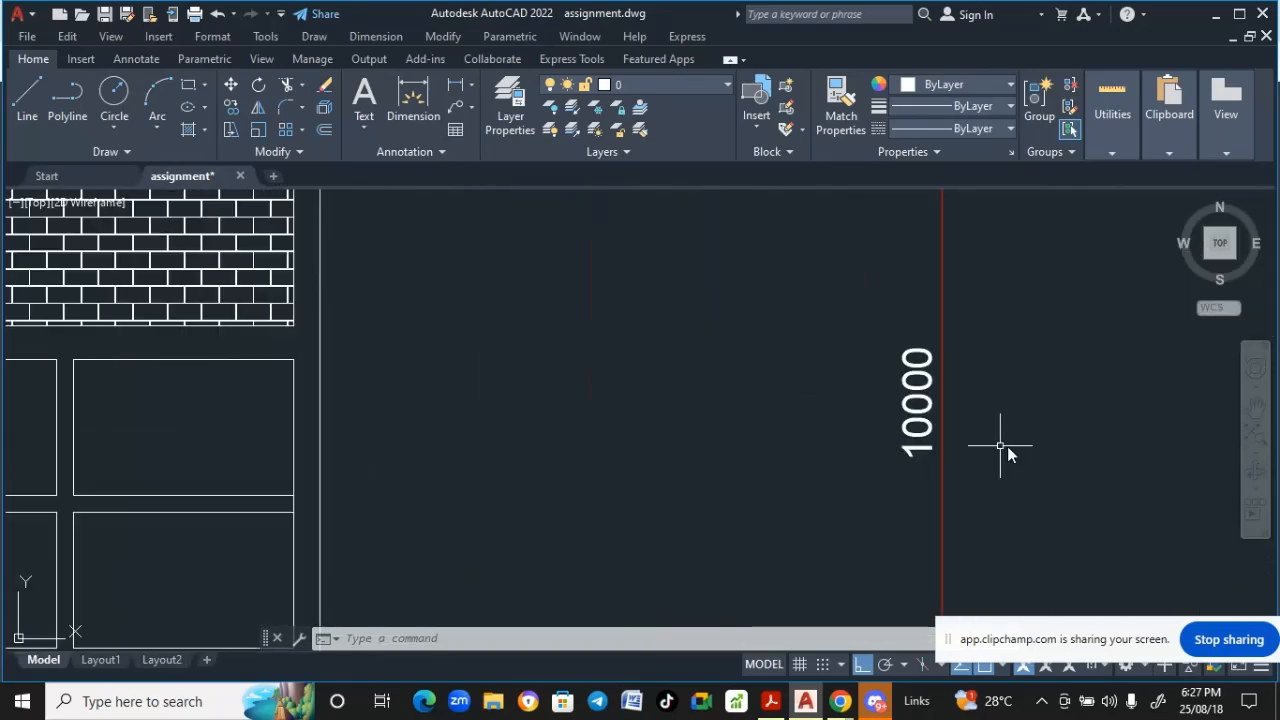
{"action": "scroll", "coordinate": [1002, 440], "scroll_direction": "down", "scroll_amount": 4}
{"action": "middle_click_drag", "start_coordinate": [989, 426], "coordinate": [457, 420]}
{"action": "scroll", "coordinate": [785, 400], "scroll_direction": "up", "scroll_amount": 2}
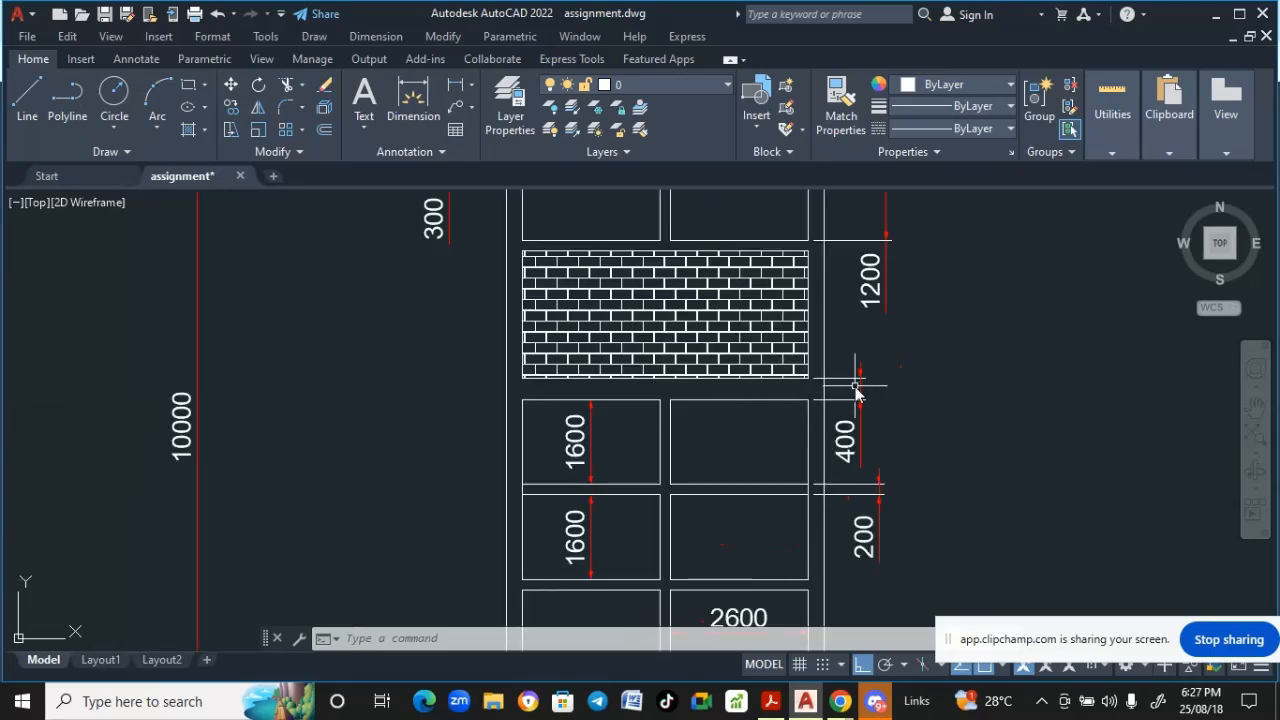
{"action": "scroll", "coordinate": [737, 452], "scroll_direction": "down", "scroll_amount": 3}
{"action": "scroll", "coordinate": [696, 427], "scroll_direction": "down", "scroll_amount": 2}
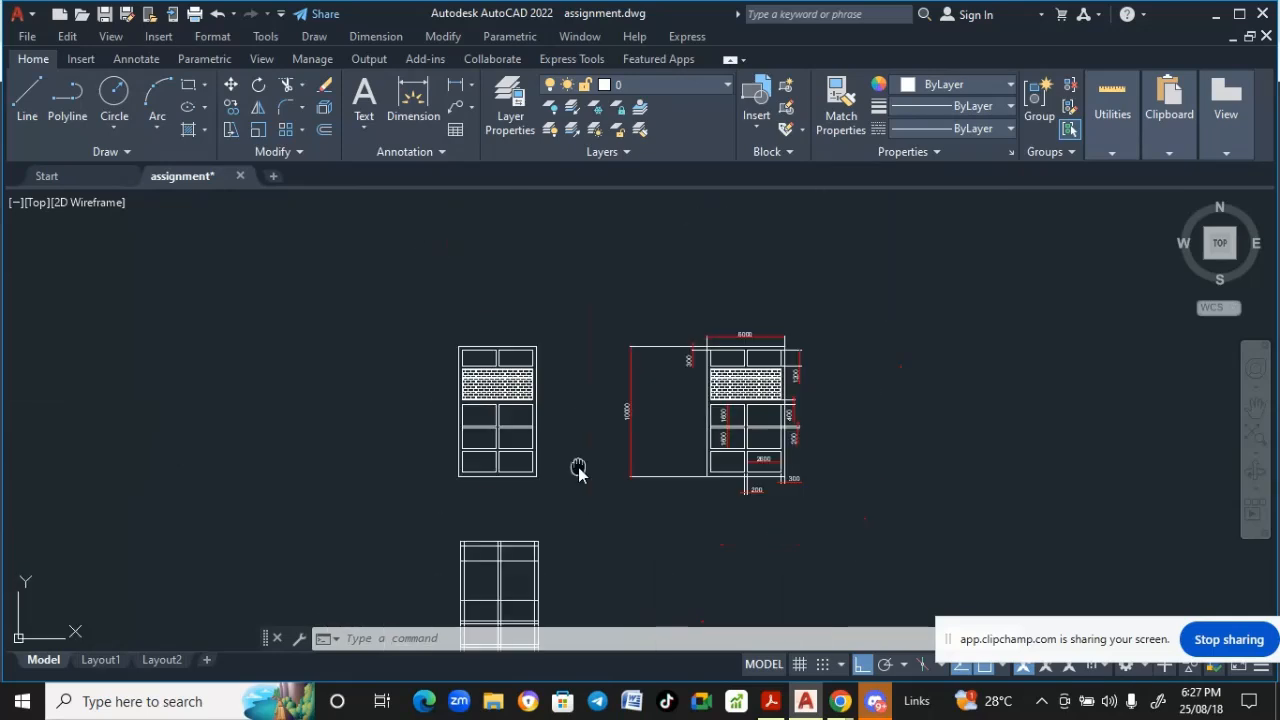
{"action": "middle_click_drag", "start_coordinate": [578, 470], "coordinate": [543, 343]}
{"action": "scroll", "coordinate": [446, 486], "scroll_direction": "up", "scroll_amount": 5}
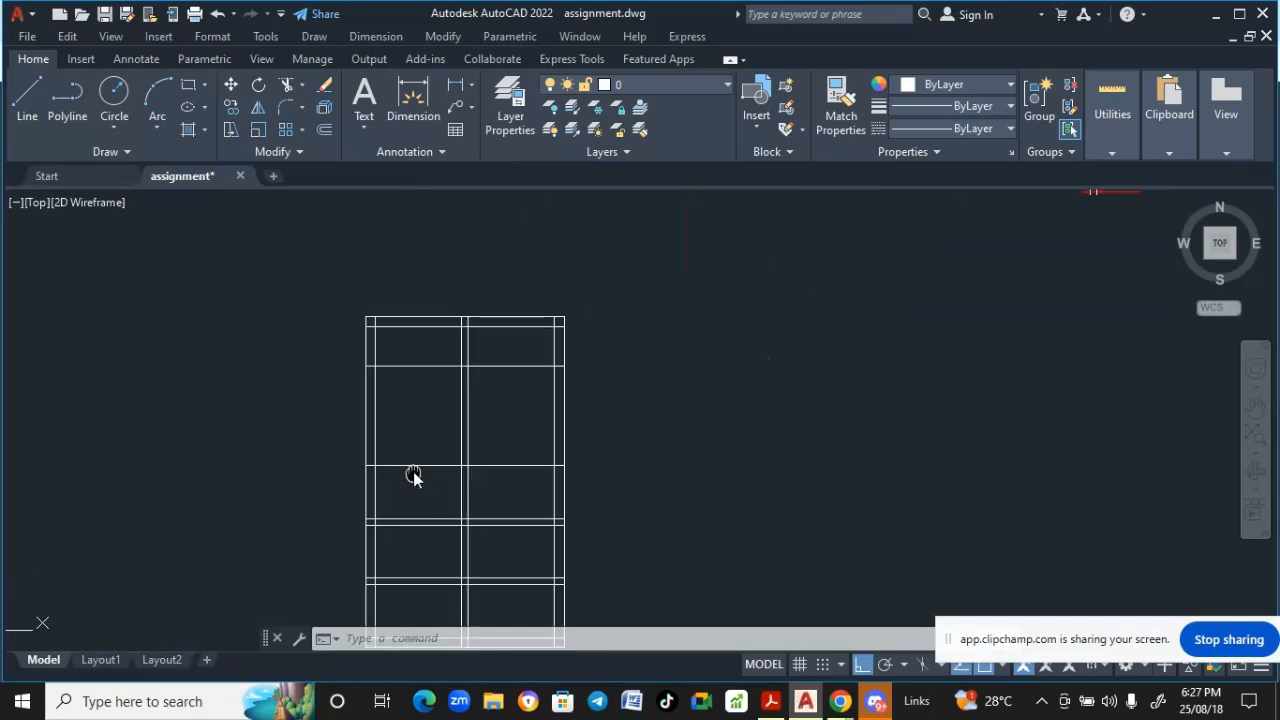
{"action": "middle_click_drag", "start_coordinate": [414, 476], "coordinate": [412, 474]}
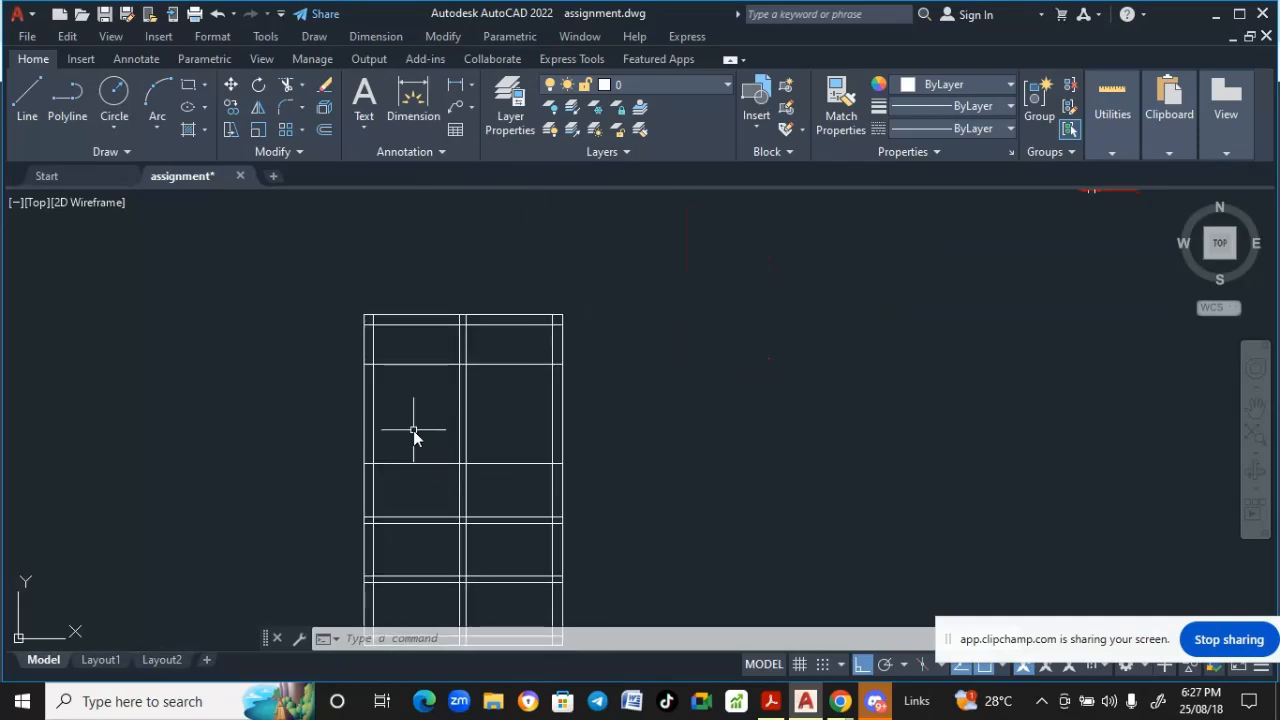
- Offset the top line of the new panel row 400 upward
{"action": "left_click", "coordinate": [440, 38]}
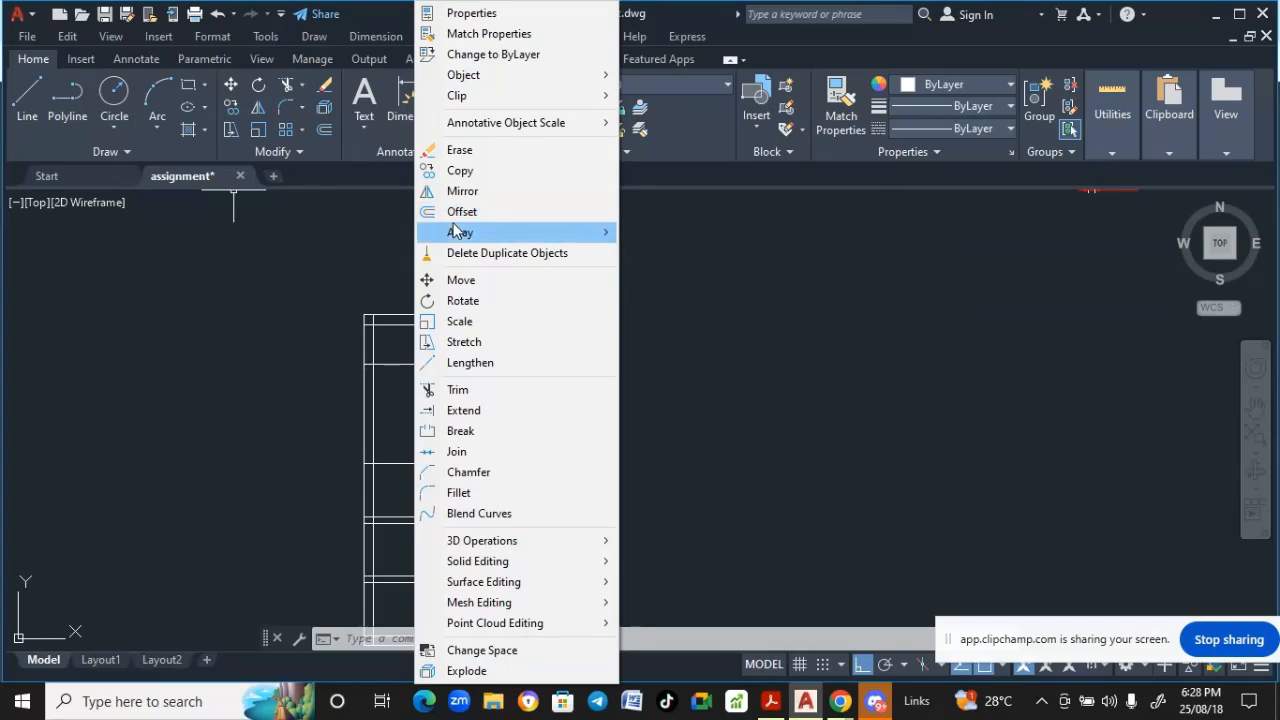
{"action": "left_click", "coordinate": [587, 217]}
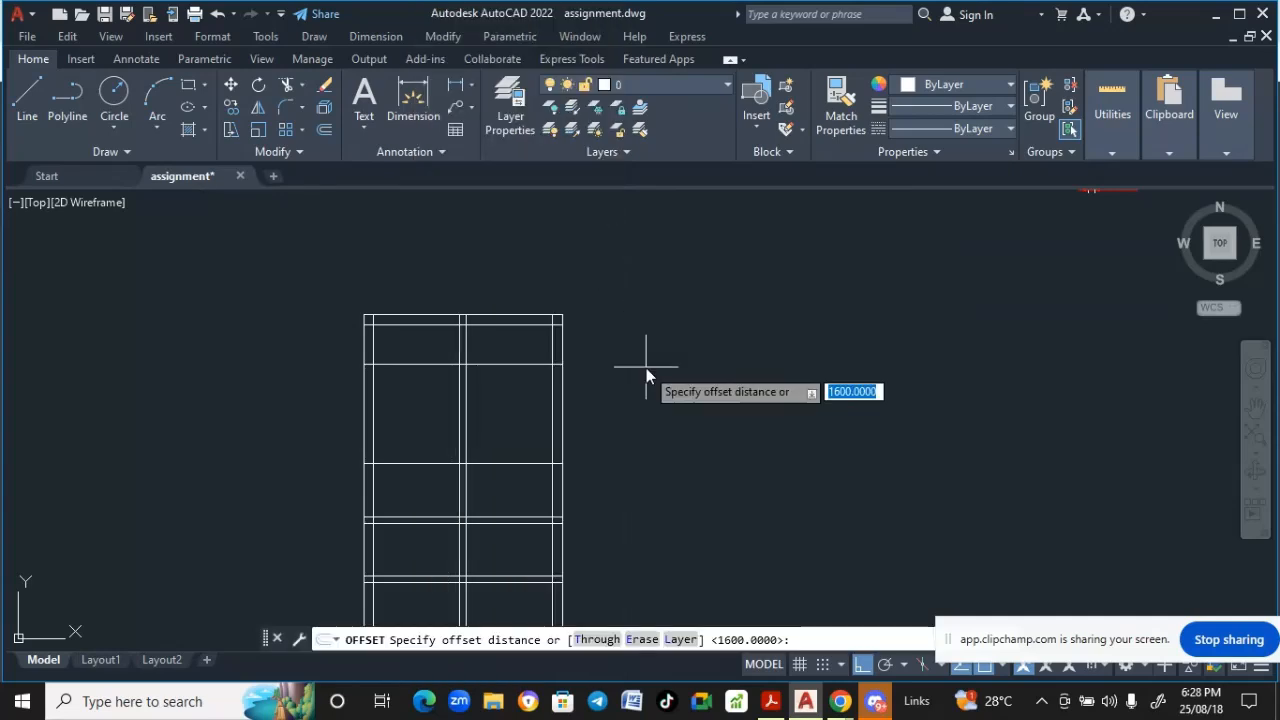
{"action": "type", "text": "400"}
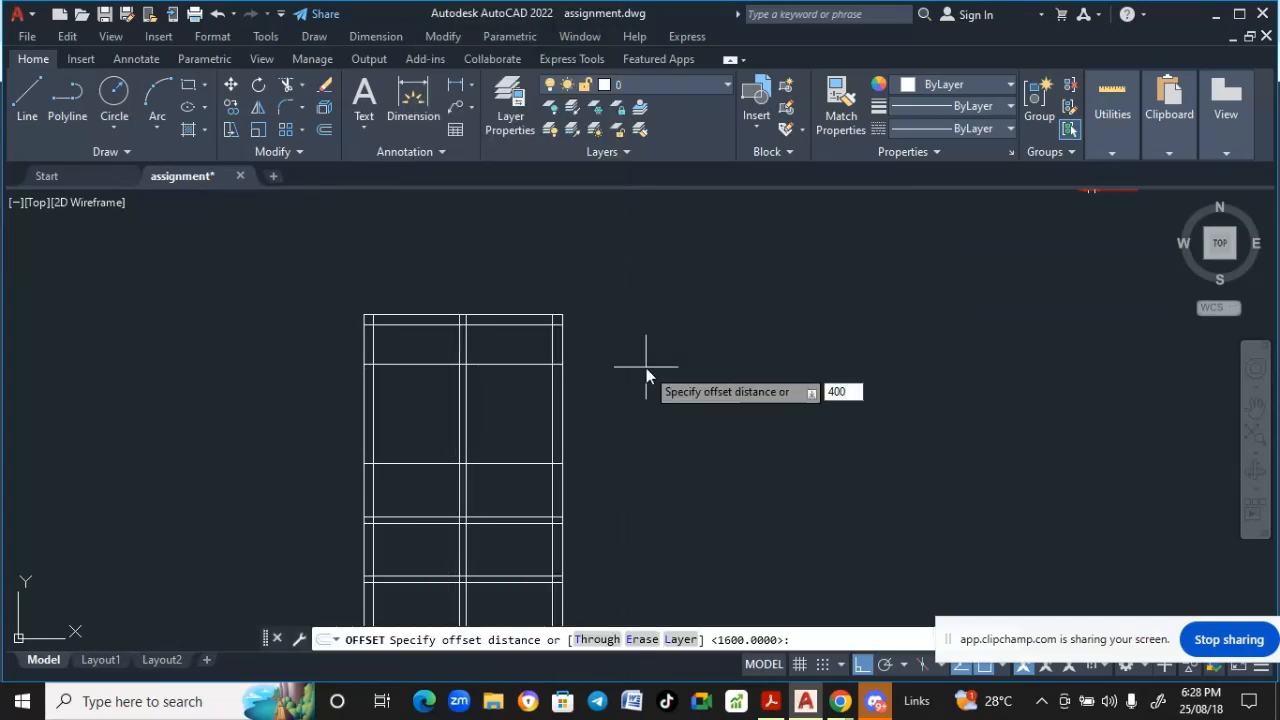
{"action": "key", "text": "Return"}
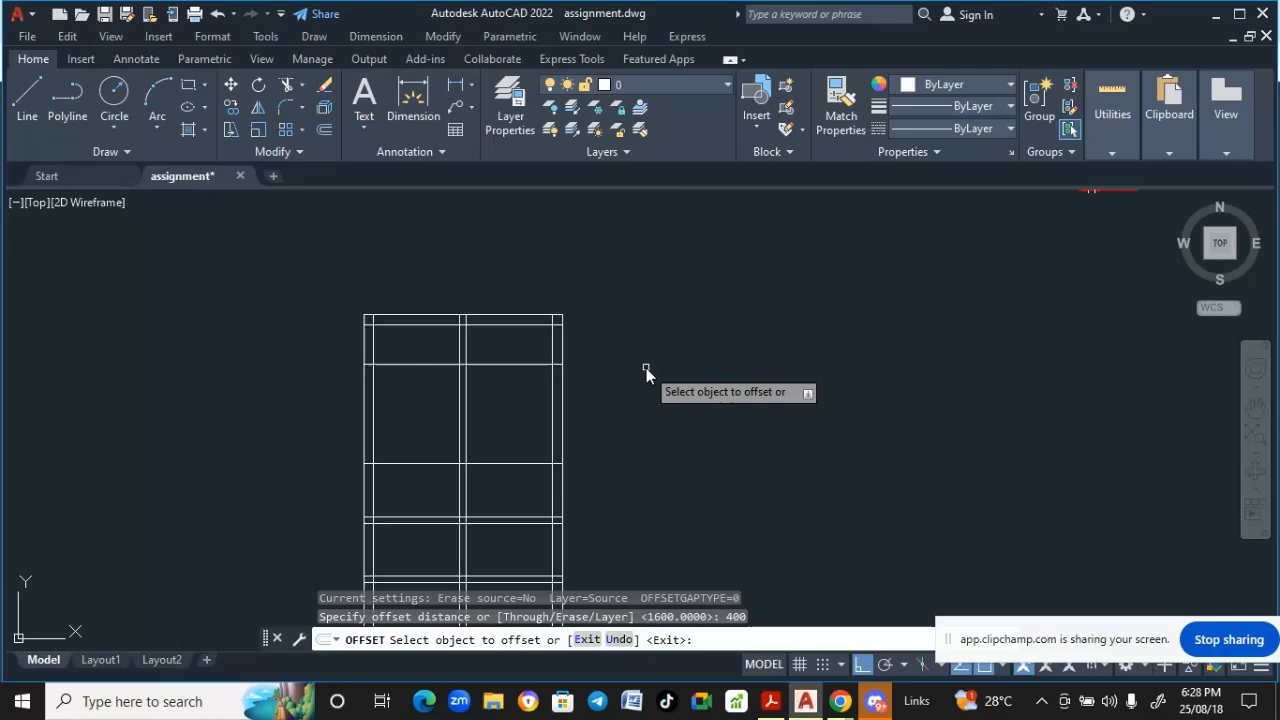
{"action": "left_click", "coordinate": [410, 463]}
{"action": "left_click", "coordinate": [419, 429]}
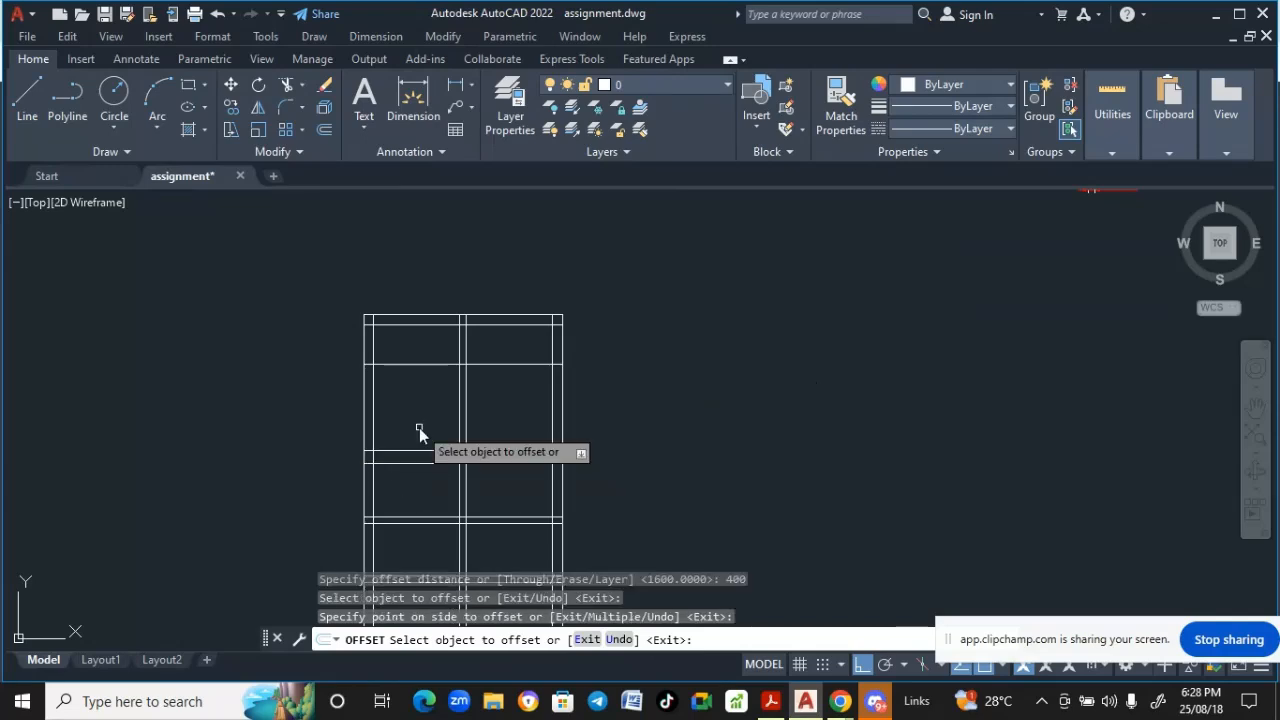
{"action": "key", "text": "Return"}
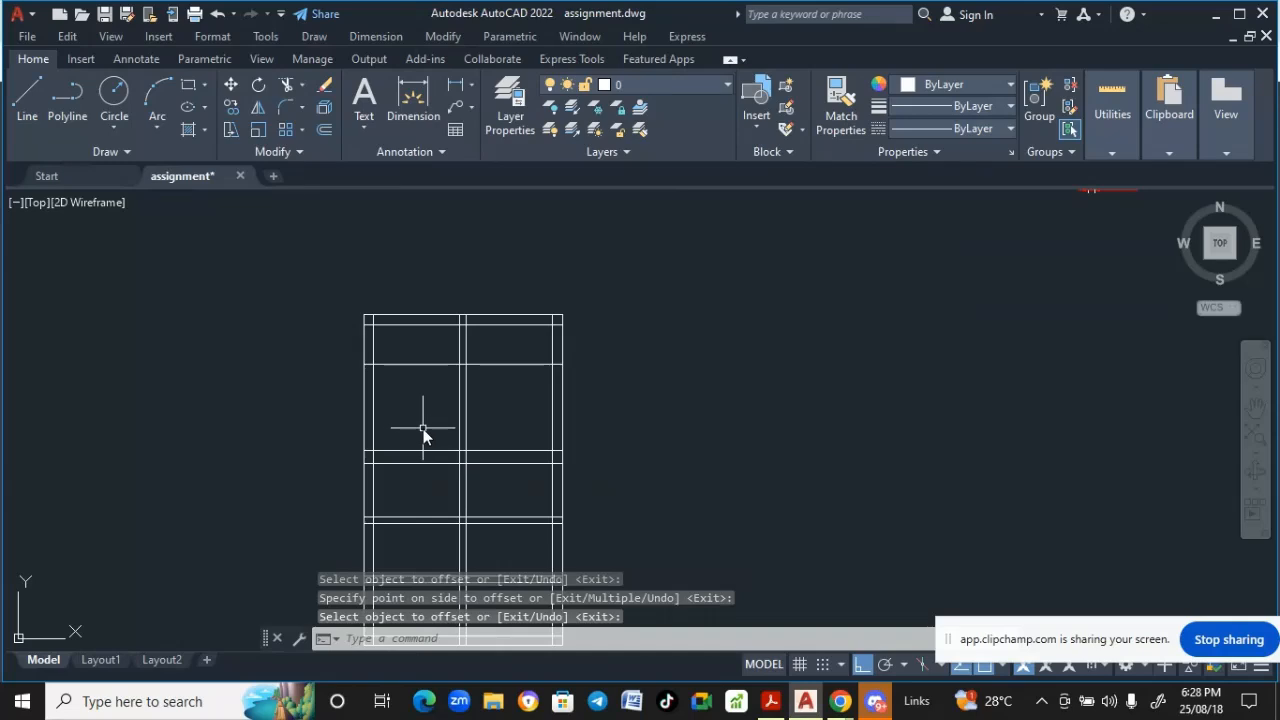
{"action": "scroll", "coordinate": [423, 430], "scroll_direction": "down", "scroll_amount": 2}
{"action": "scroll", "coordinate": [423, 430], "scroll_direction": "down", "scroll_amount": 3}
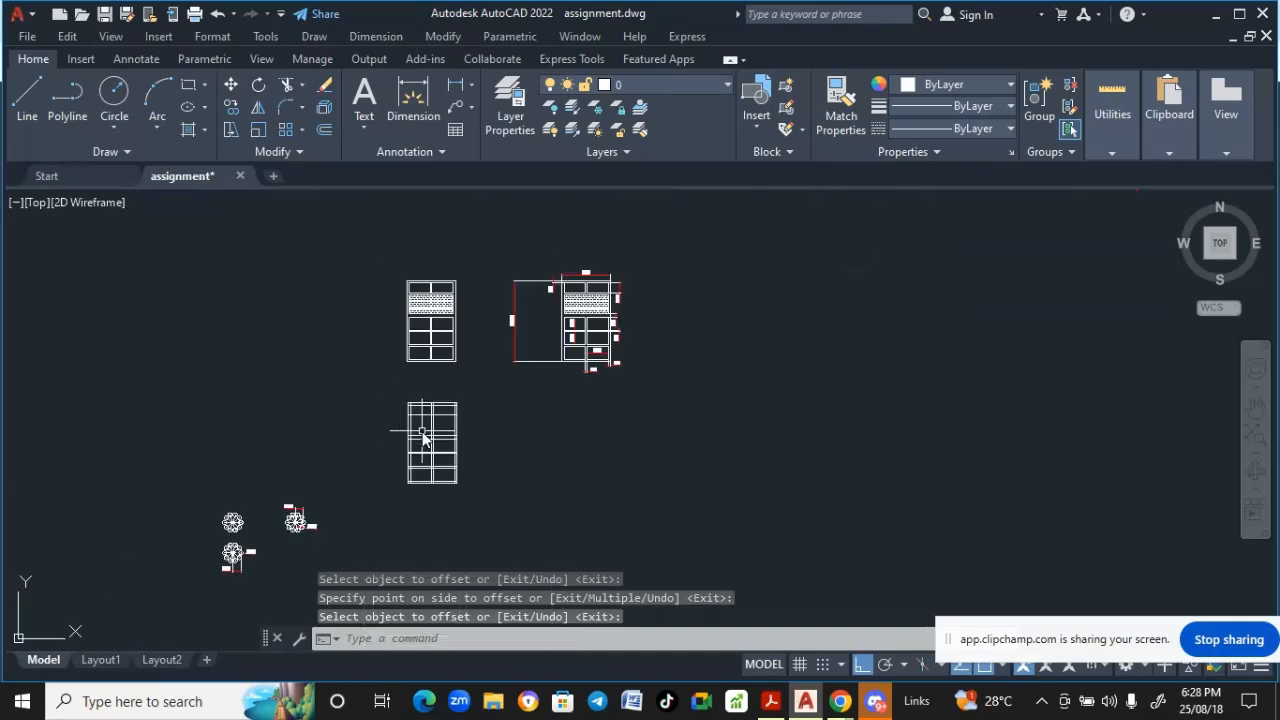
- Offset the top panel row's lower horizontal line 200 downward
{"action": "scroll", "coordinate": [605, 300], "scroll_direction": "up", "scroll_amount": 5}
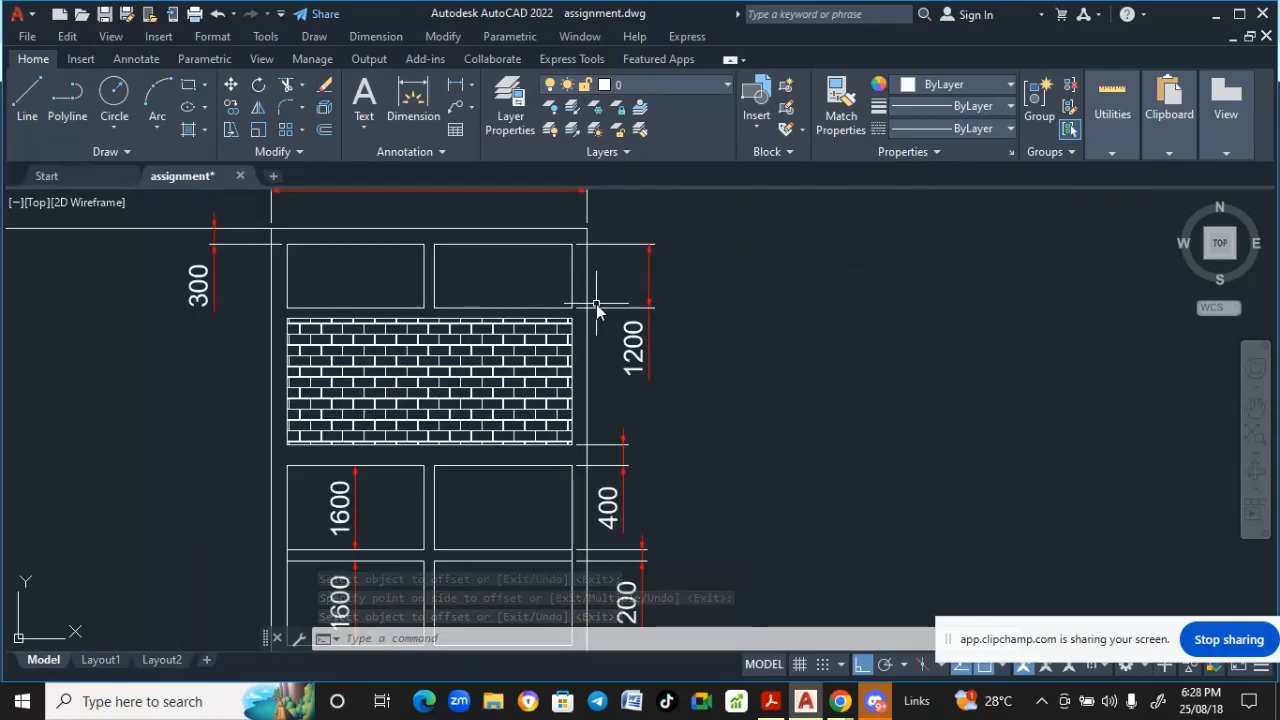
{"action": "scroll", "coordinate": [594, 312], "scroll_direction": "up", "scroll_amount": 2}
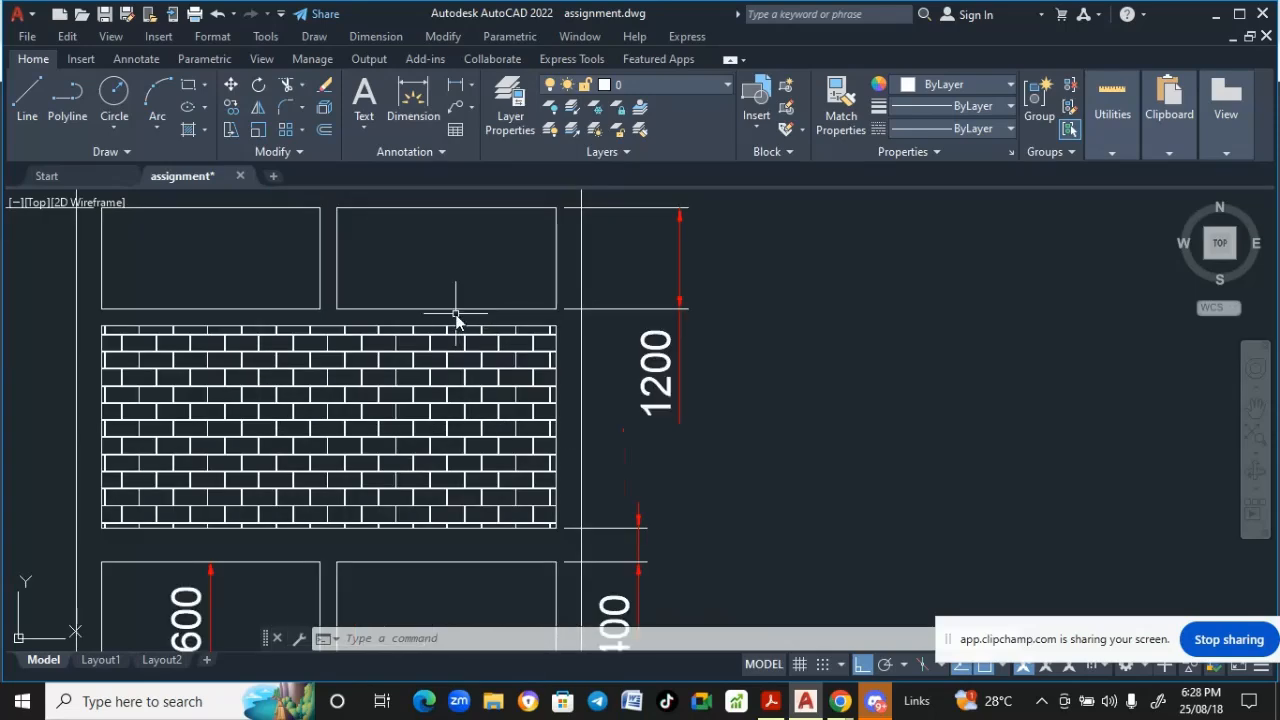
{"action": "scroll", "coordinate": [456, 316], "scroll_direction": "down", "scroll_amount": 4}
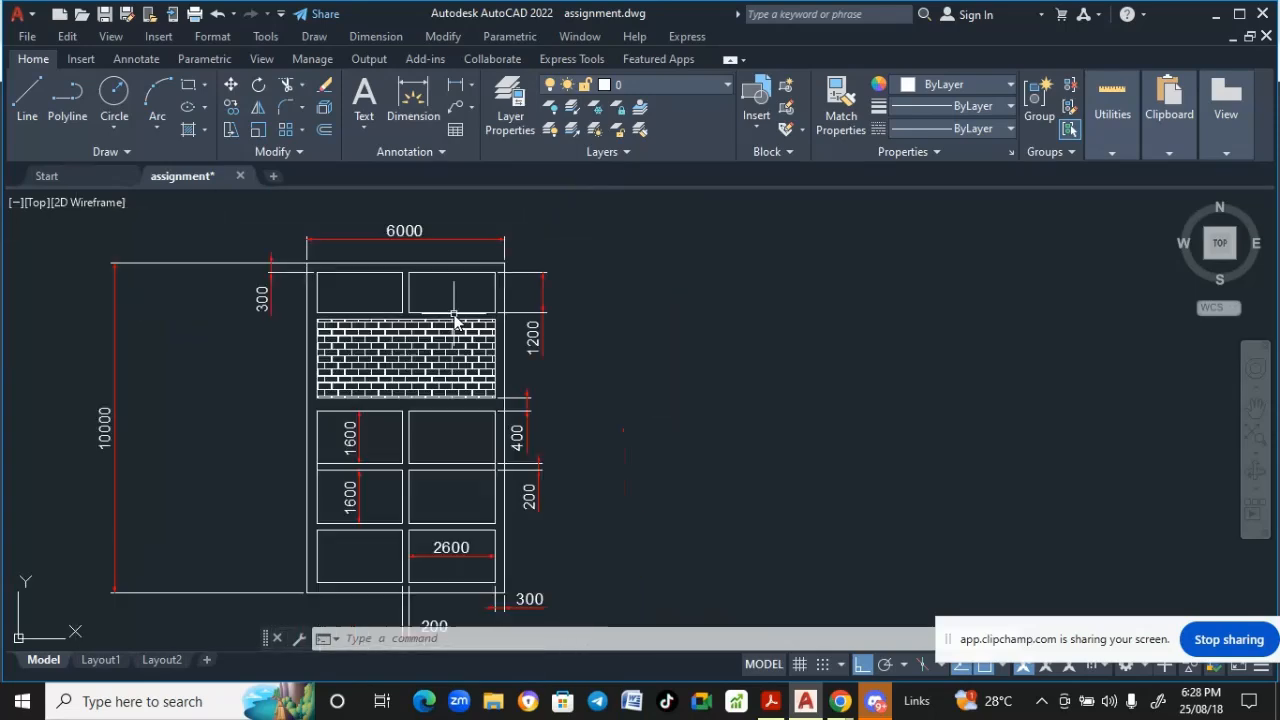
{"action": "scroll", "coordinate": [455, 330], "scroll_direction": "down", "scroll_amount": 5}
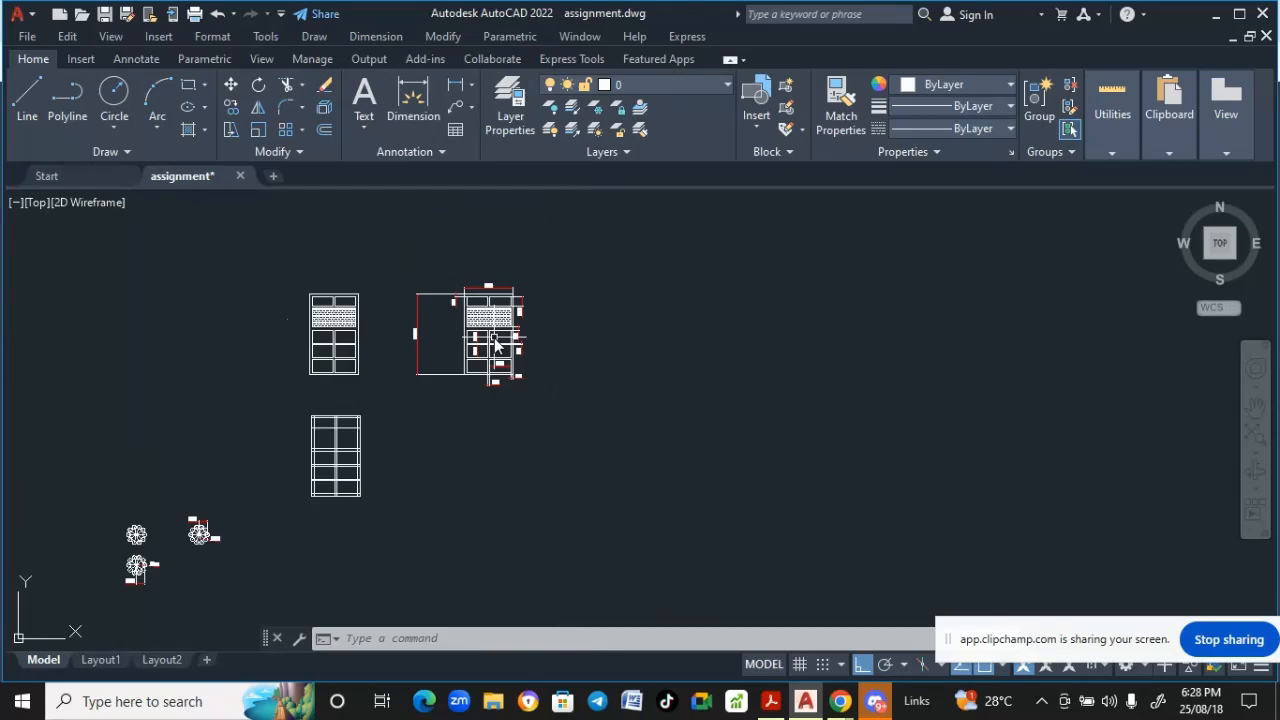
{"action": "scroll", "coordinate": [310, 449], "scroll_direction": "up", "scroll_amount": 4}
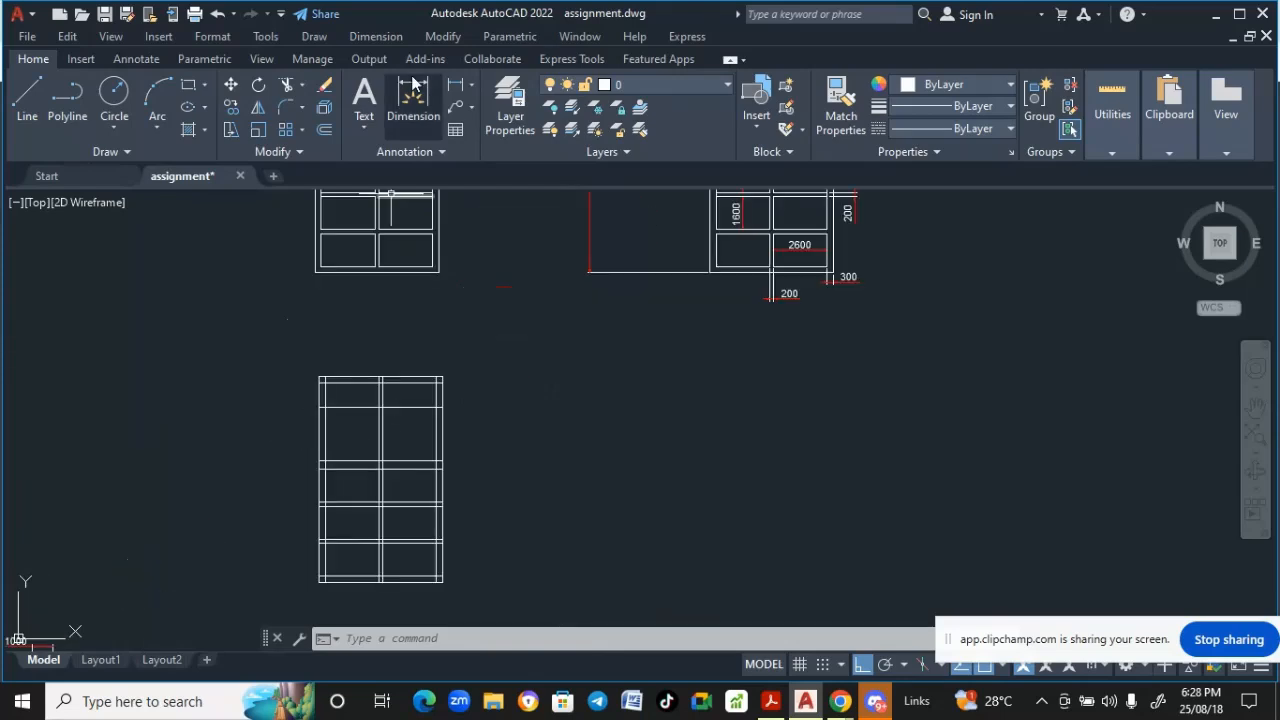
{"action": "left_click", "coordinate": [443, 36]}
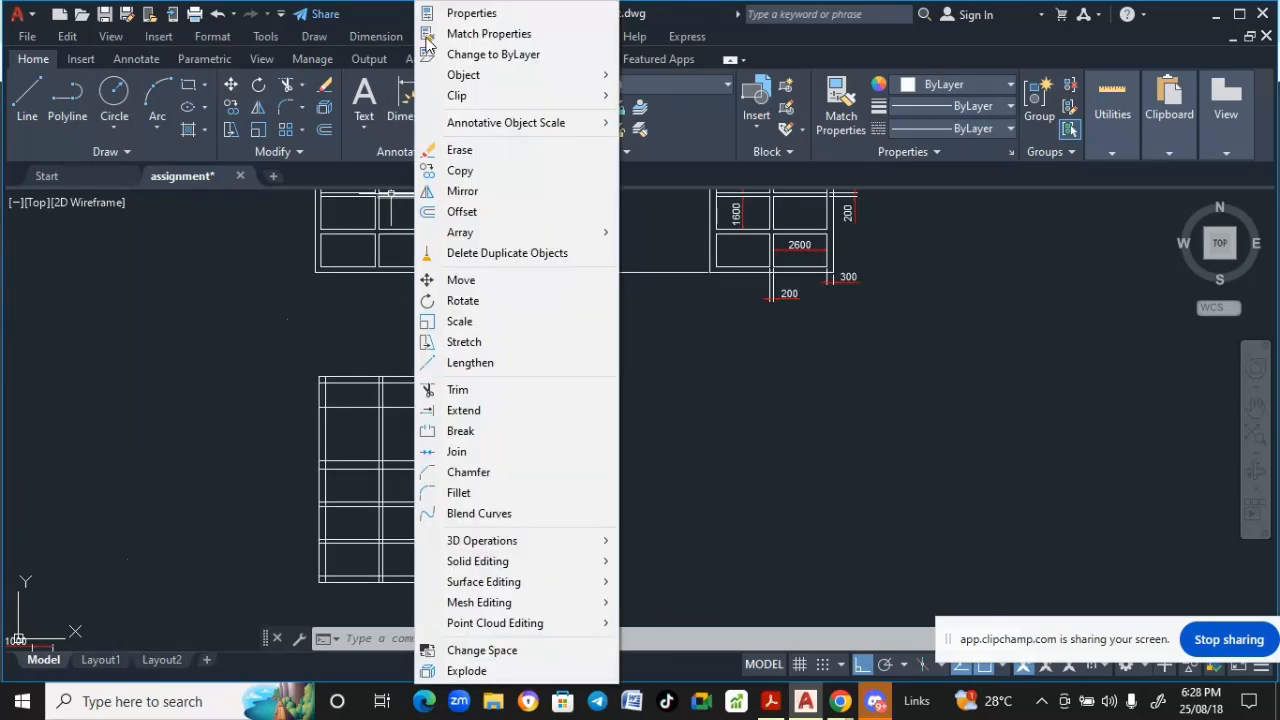
{"action": "left_click", "coordinate": [461, 211]}
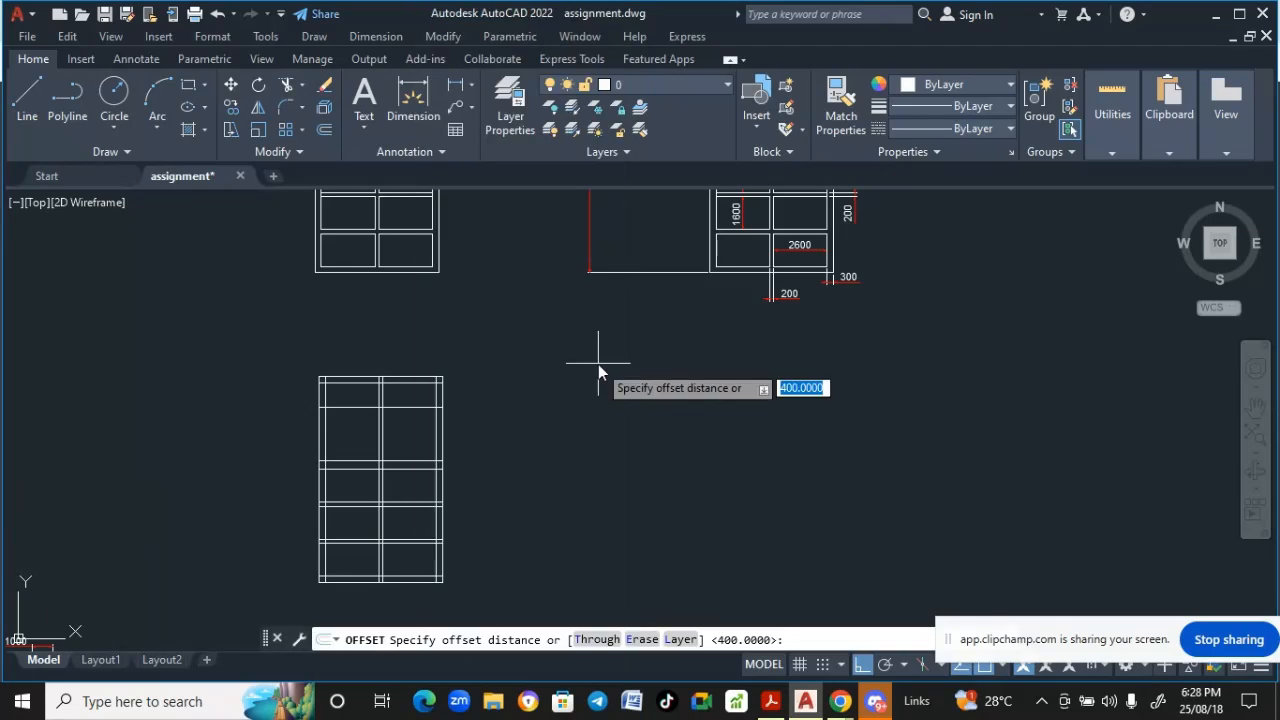
{"action": "type", "text": "200"}
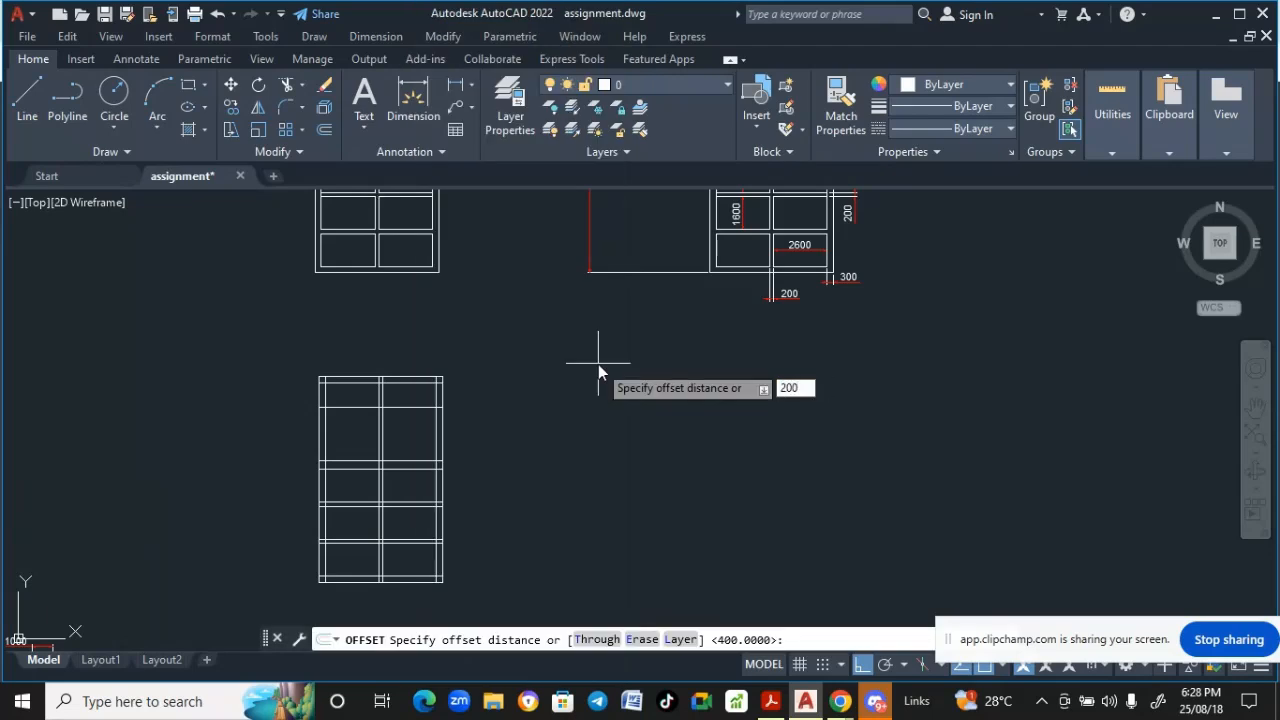
{"action": "key", "text": "Return"}
{"action": "scroll", "coordinate": [380, 418], "scroll_direction": "up", "scroll_amount": 4}
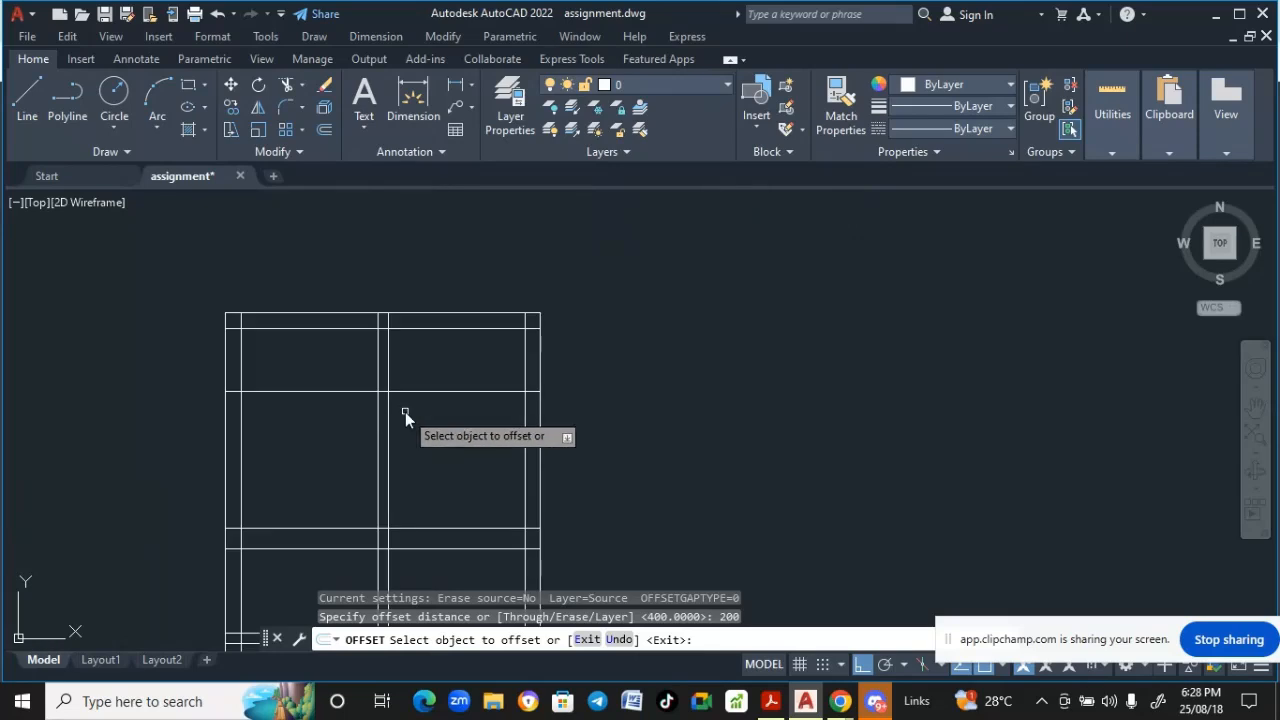
{"action": "left_click", "coordinate": [415, 391]}
{"action": "left_click", "coordinate": [440, 445]}
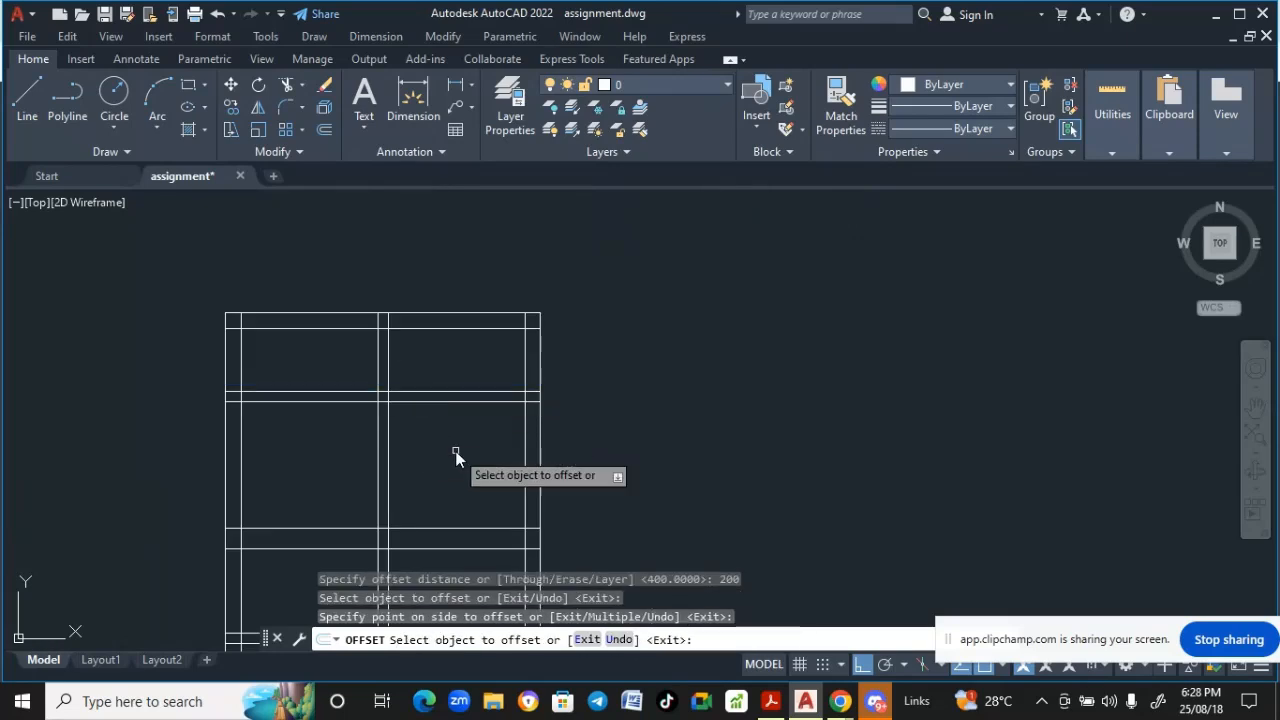
{"action": "scroll", "coordinate": [455, 453], "scroll_direction": "down", "scroll_amount": 4}
{"action": "key", "text": "Return"}
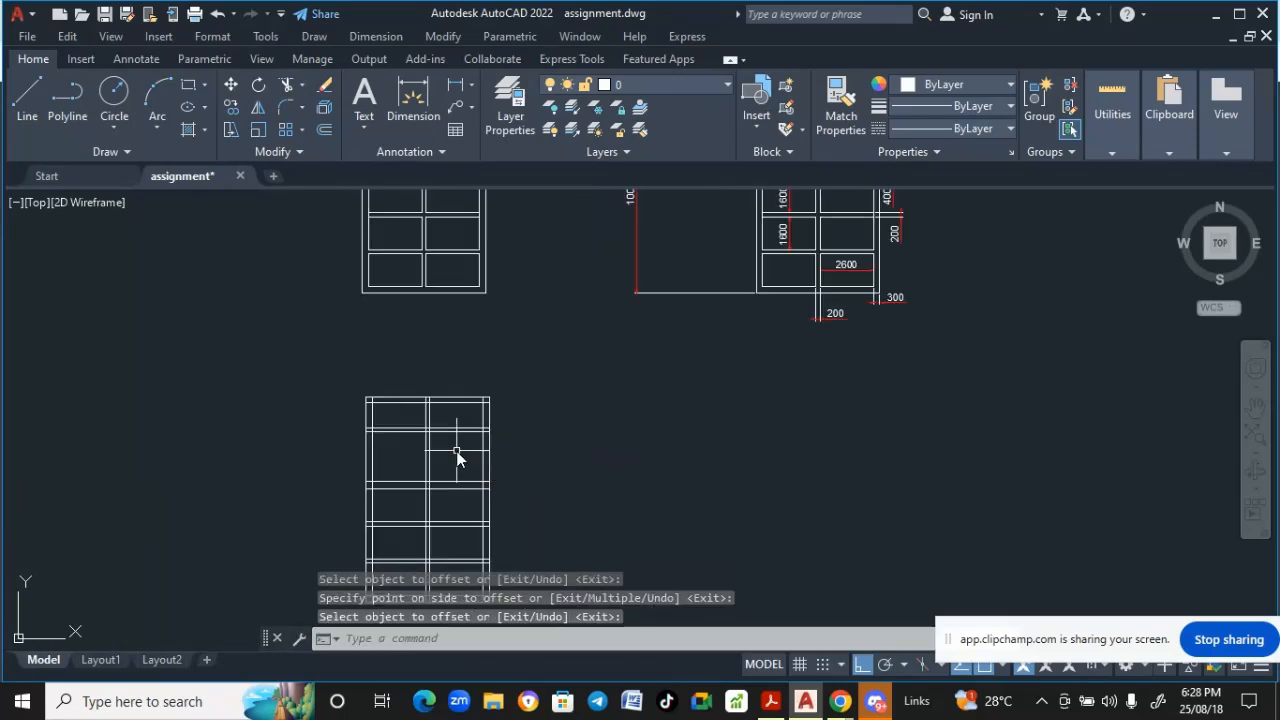
- Examine the reference elevation's upper panel row, brick wall and gap dimensions
{"action": "scroll", "coordinate": [457, 450], "scroll_direction": "down", "scroll_amount": 2}
{"action": "scroll", "coordinate": [674, 258], "scroll_direction": "up", "scroll_amount": 2}
{"action": "scroll", "coordinate": [548, 299], "scroll_direction": "down", "scroll_amount": 2}
{"action": "middle_click_drag", "start_coordinate": [546, 300], "coordinate": [505, 325]}
{"action": "scroll", "coordinate": [603, 295], "scroll_direction": "up", "scroll_amount": 5}
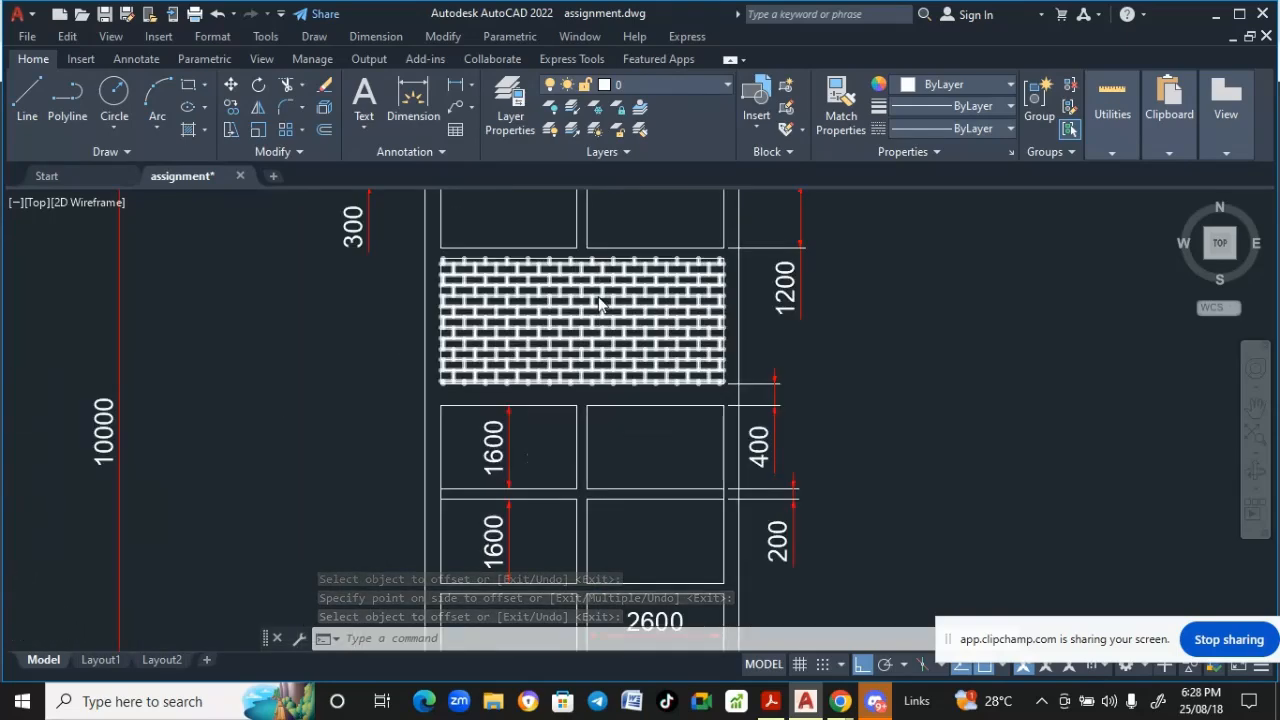
{"action": "scroll", "coordinate": [600, 300], "scroll_direction": "down", "scroll_amount": 5}
{"action": "scroll", "coordinate": [586, 314], "scroll_direction": "up", "scroll_amount": 5}
{"action": "scroll", "coordinate": [582, 316], "scroll_direction": "down", "scroll_amount": 4}
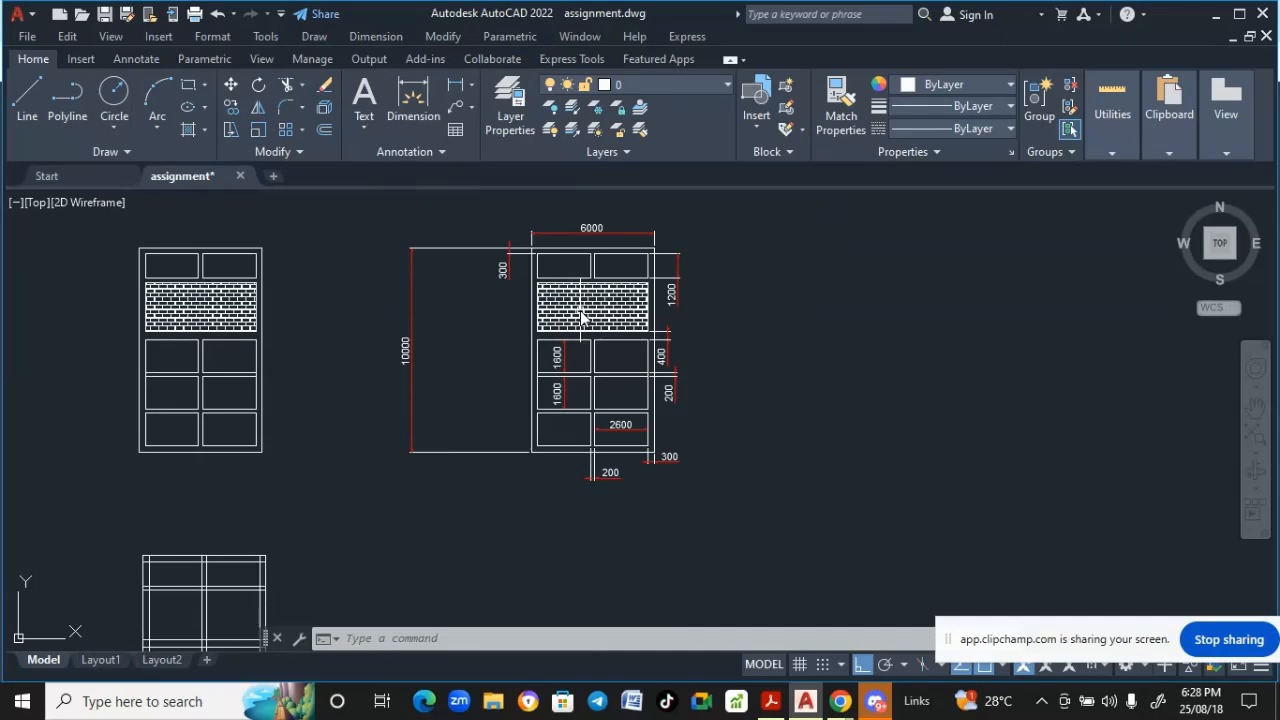
{"action": "scroll", "coordinate": [582, 316], "scroll_direction": "down", "scroll_amount": 2}
{"action": "mouse_move", "coordinate": [582, 314]}
{"action": "middle_mouse_down"}
{"action": "mouse_move", "coordinate": [587, 295]}
{"action": "mouse_move", "coordinate": [574, 329]}
{"action": "middle_mouse_up"}
{"action": "scroll", "coordinate": [531, 274], "scroll_direction": "up", "scroll_amount": 2}
{"action": "scroll", "coordinate": [454, 333], "scroll_direction": "down", "scroll_amount": 1}
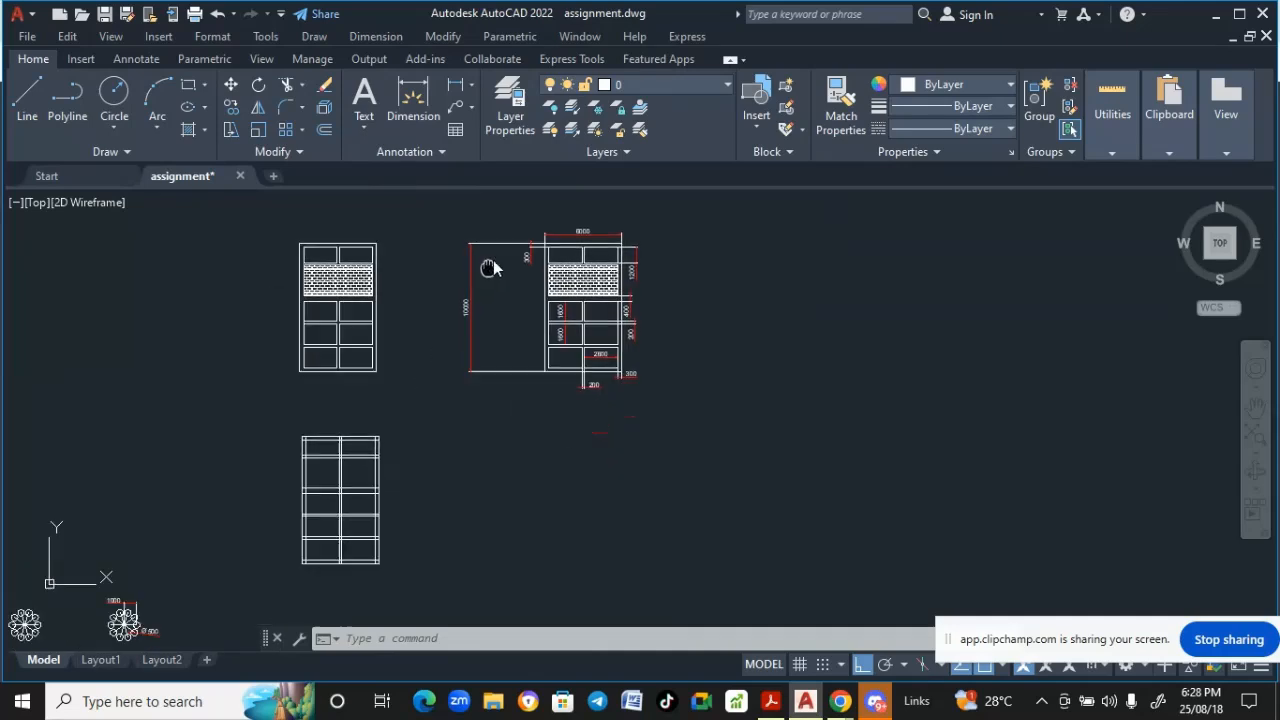
{"action": "scroll", "coordinate": [371, 466], "scroll_direction": "up", "scroll_amount": 1}
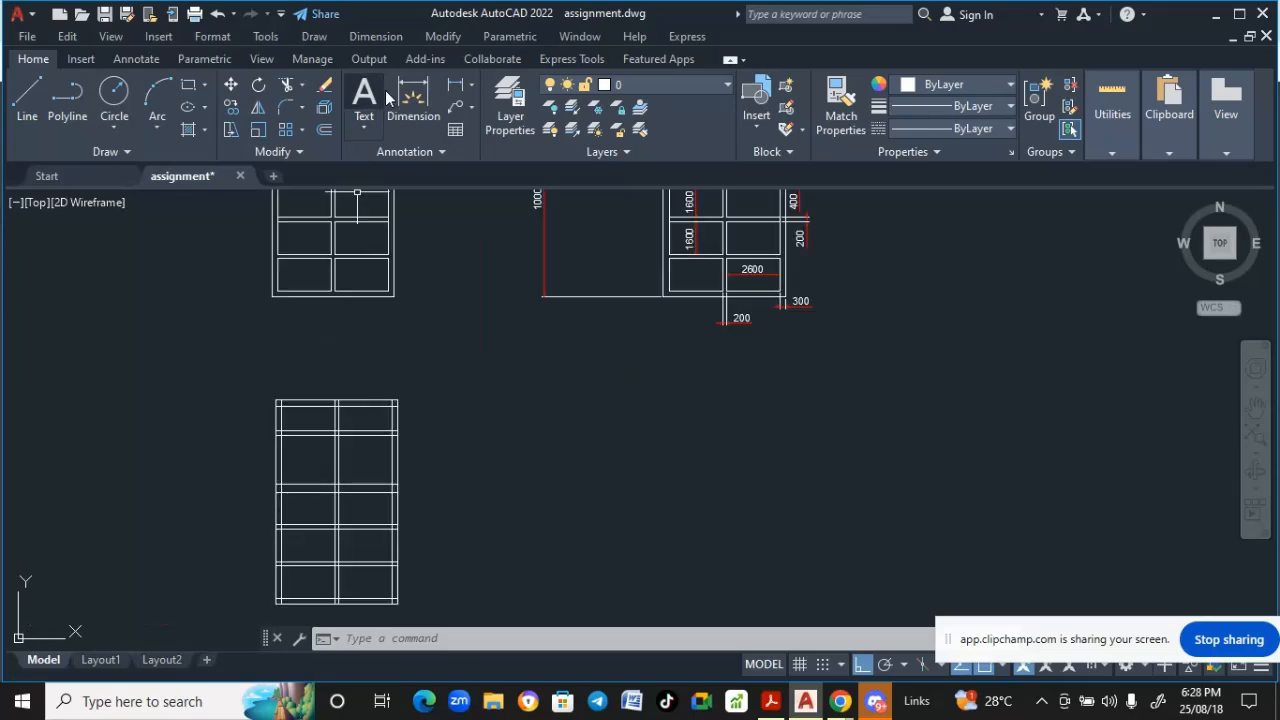
- Trim the overlapping line ends around the top panel row of the new elevation
{"action": "left_click", "coordinate": [442, 37]}
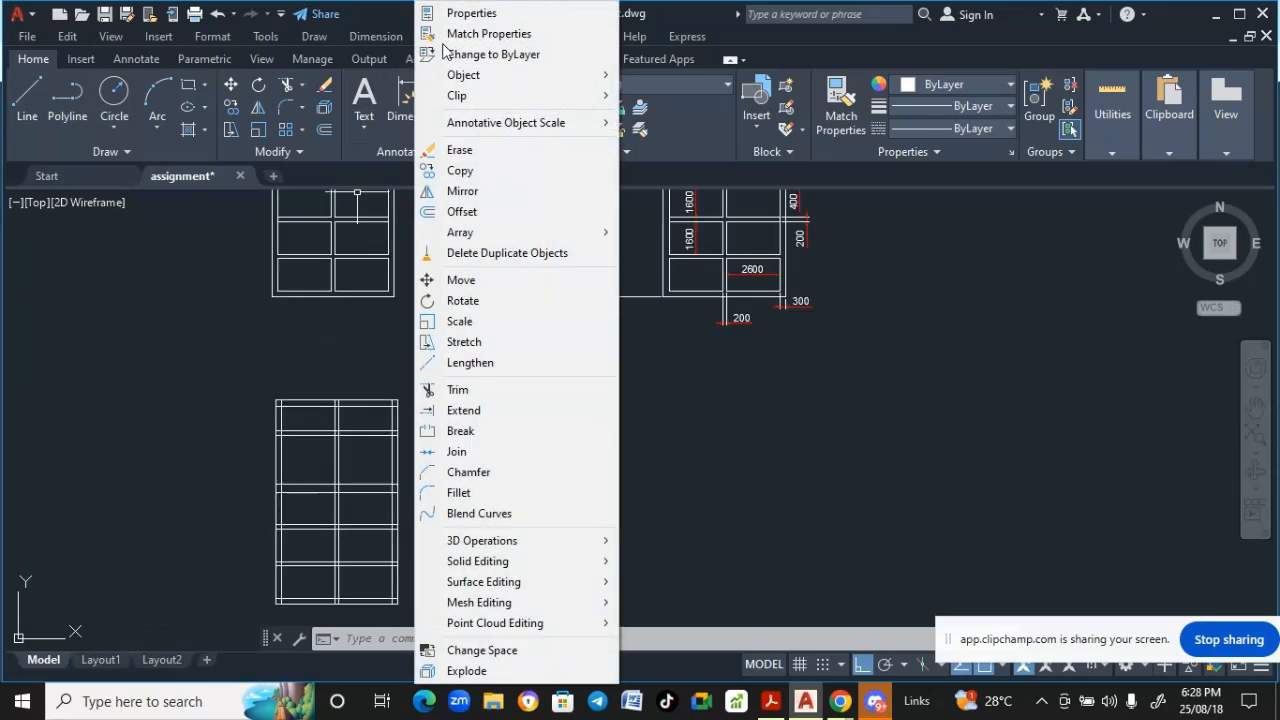
{"action": "left_click", "coordinate": [452, 389]}
{"action": "left_click", "coordinate": [454, 387]}
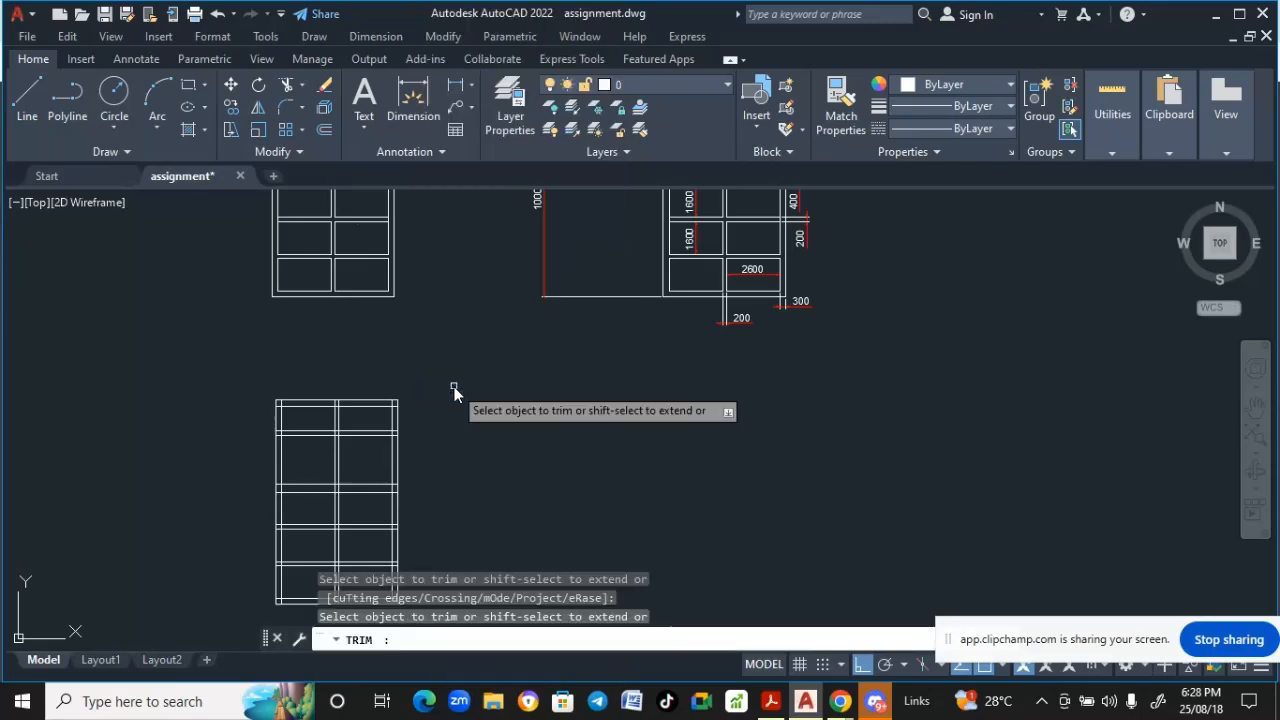
{"action": "scroll", "coordinate": [228, 398], "scroll_direction": "up", "scroll_amount": 2}
{"action": "scroll", "coordinate": [364, 430], "scroll_direction": "up", "scroll_amount": 1}
{"action": "scroll", "coordinate": [364, 436], "scroll_direction": "up", "scroll_amount": 1}
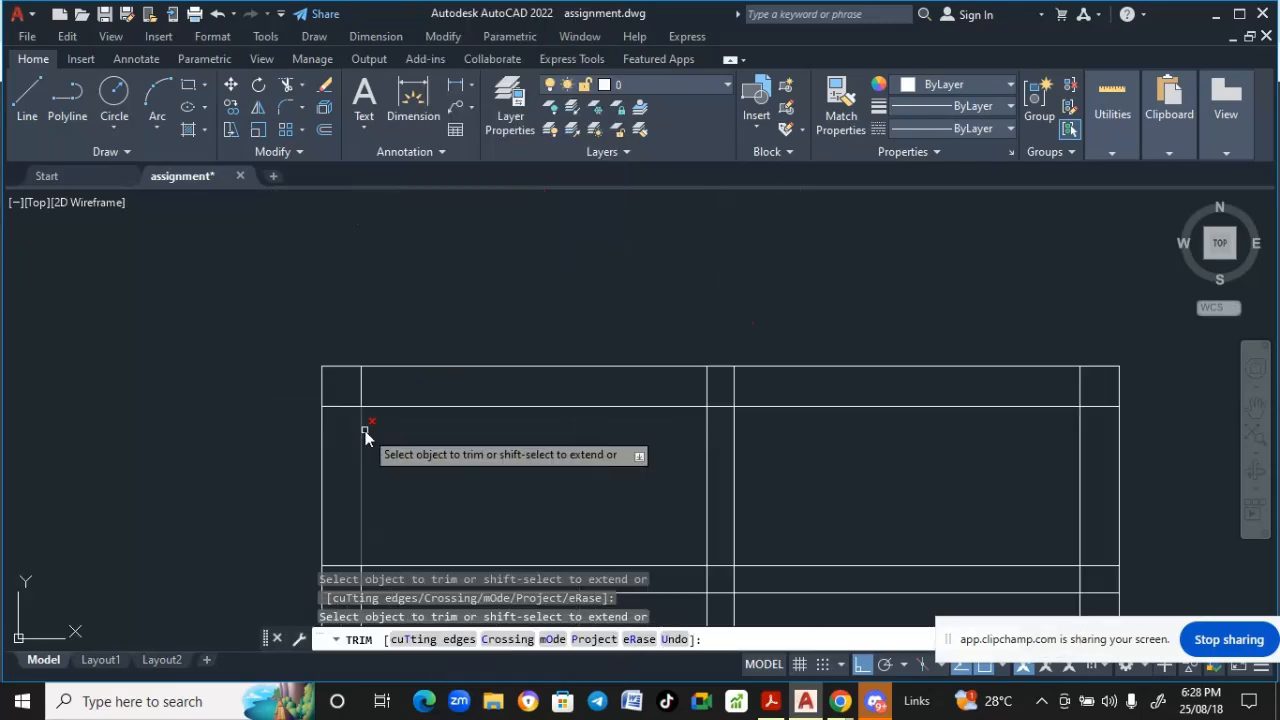
{"action": "scroll", "coordinate": [343, 400], "scroll_direction": "down", "scroll_amount": 6}
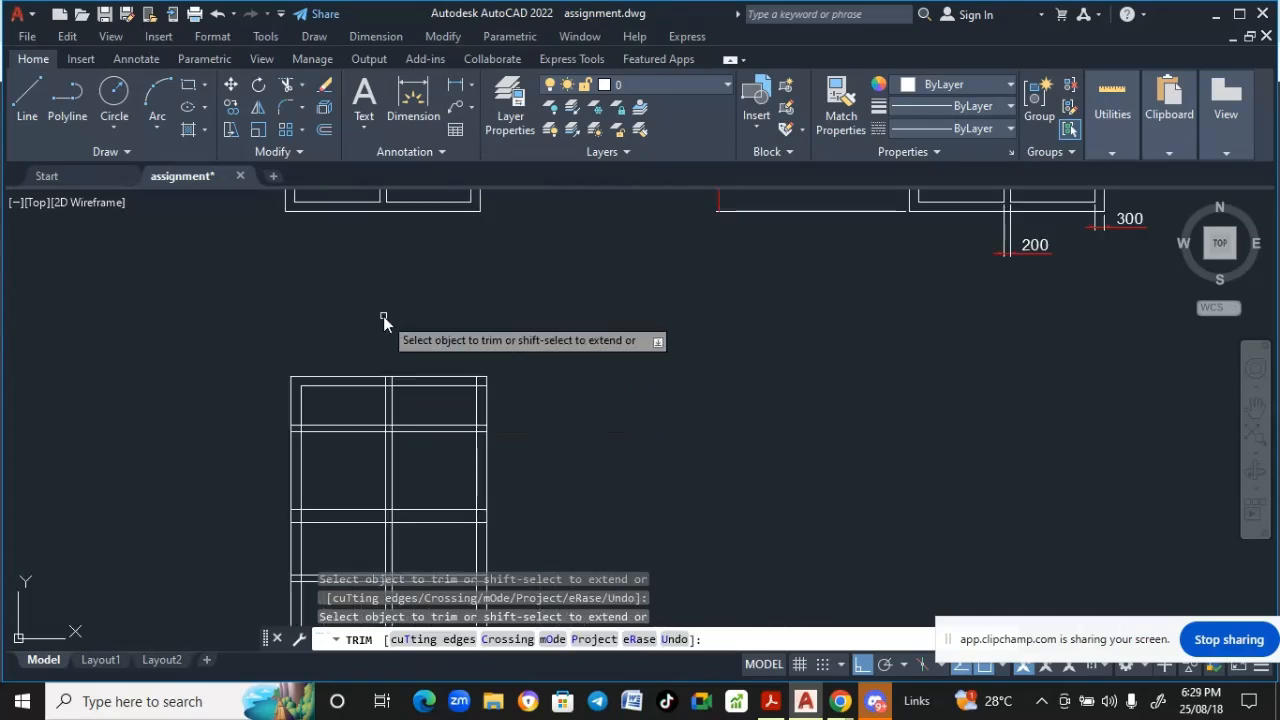
{"action": "scroll", "coordinate": [387, 430], "scroll_direction": "down", "scroll_amount": 4}
{"action": "middle_click_drag", "start_coordinate": [355, 638], "coordinate": [346, 380]}
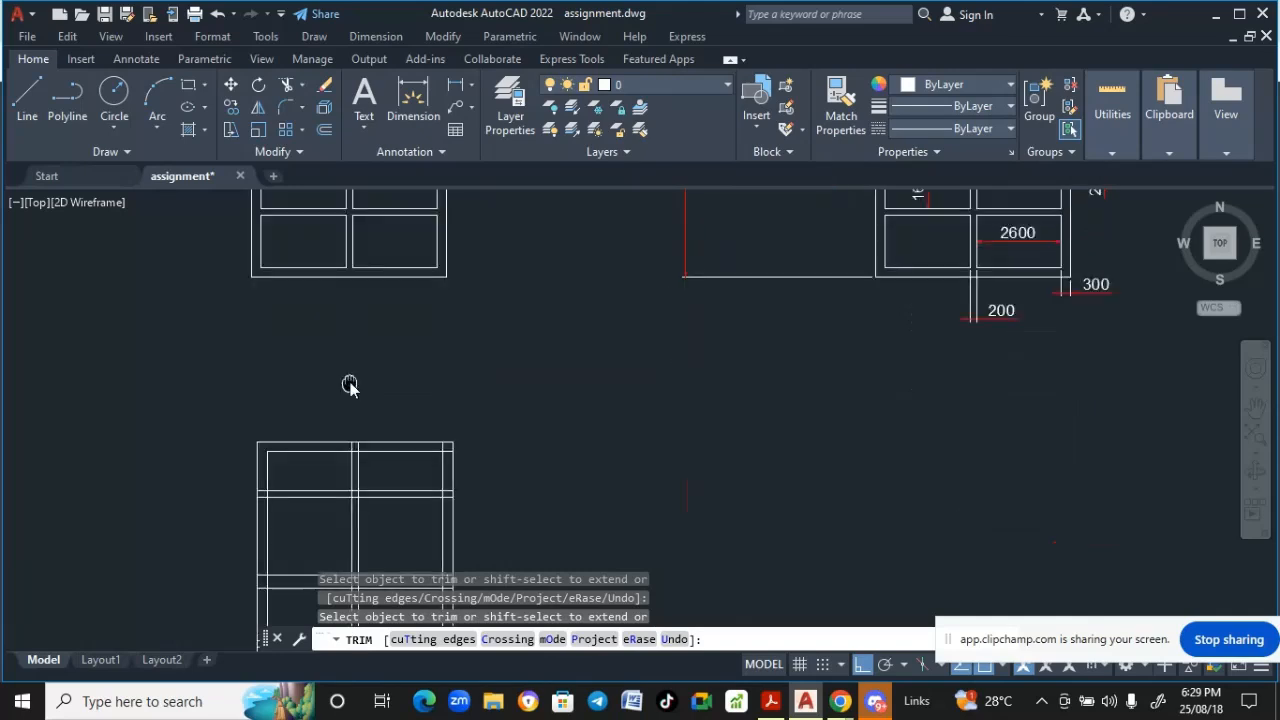
{"action": "scroll", "coordinate": [360, 449], "scroll_direction": "up", "scroll_amount": 4}
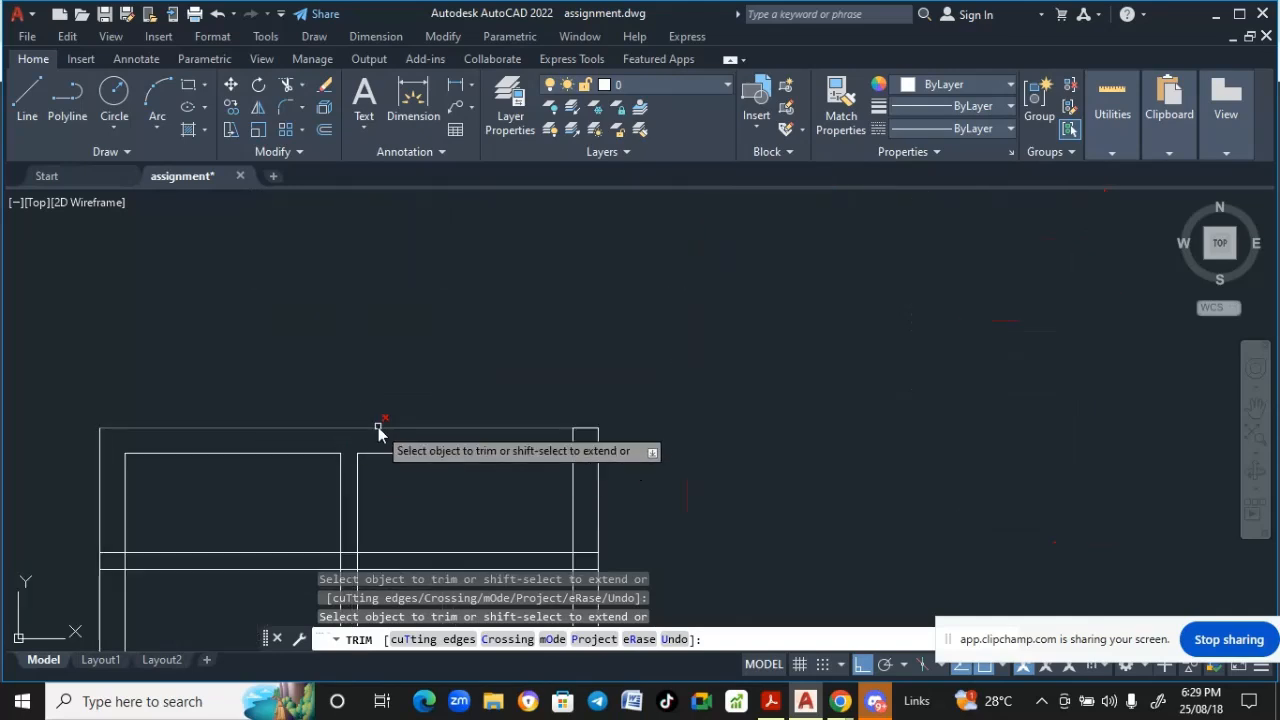
{"action": "middle_click_drag", "start_coordinate": [378, 428], "coordinate": [324, 335]}
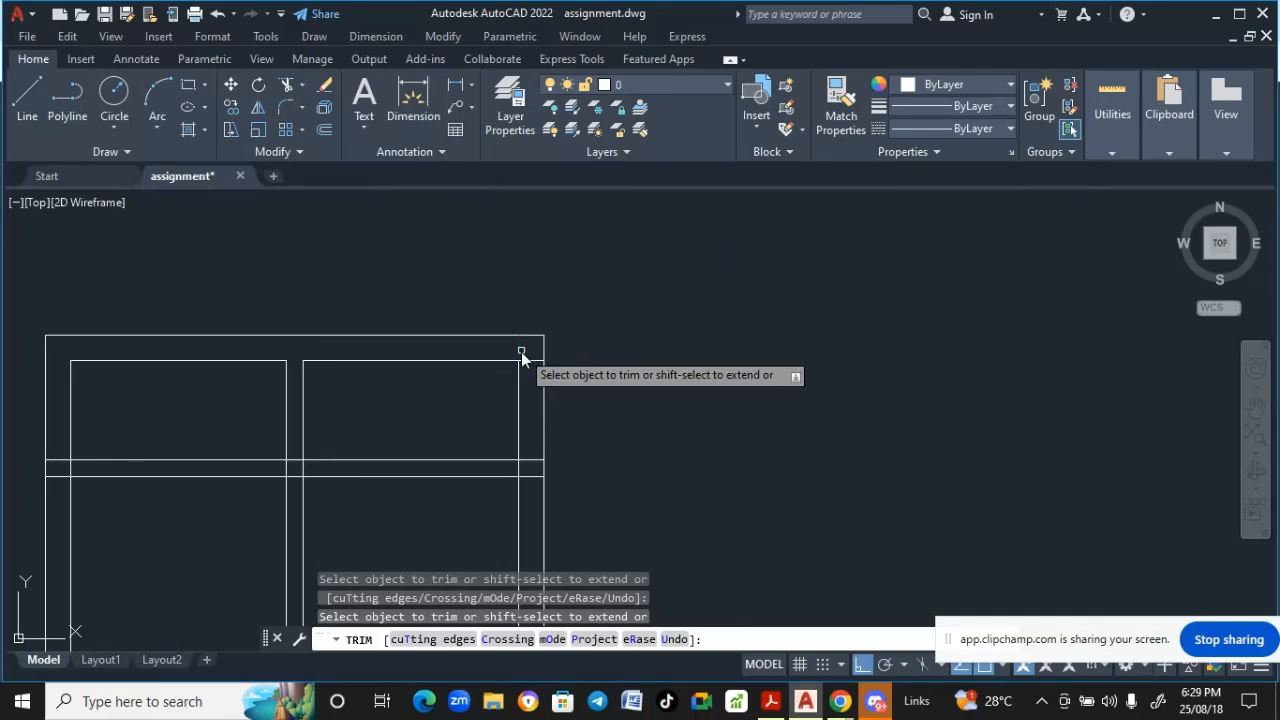
{"action": "scroll", "coordinate": [468, 425], "scroll_direction": "down", "scroll_amount": 2}
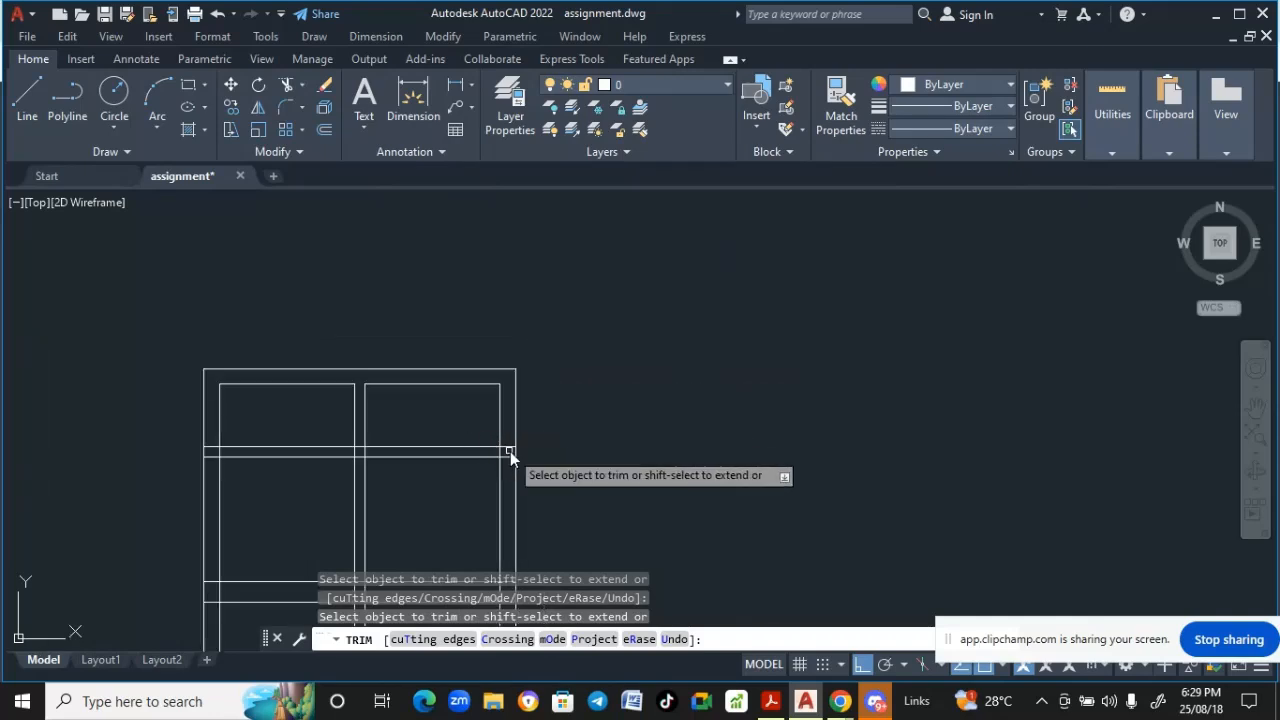
{"action": "scroll", "coordinate": [463, 451], "scroll_direction": "down", "scroll_amount": 3}
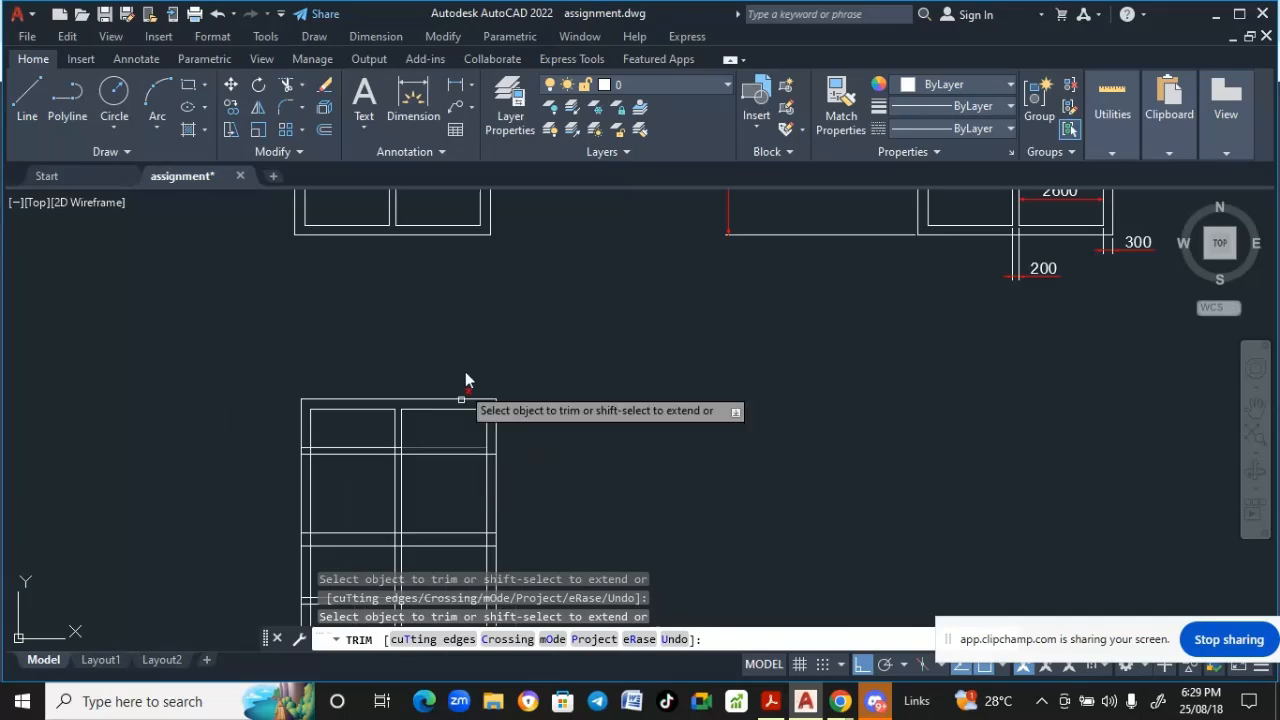
{"action": "mouse_move", "coordinate": [466, 330]}
{"action": "middle_mouse_down"}
{"action": "mouse_move", "coordinate": [421, 695]}
{"action": "mouse_move", "coordinate": [480, 349]}
{"action": "middle_mouse_up"}
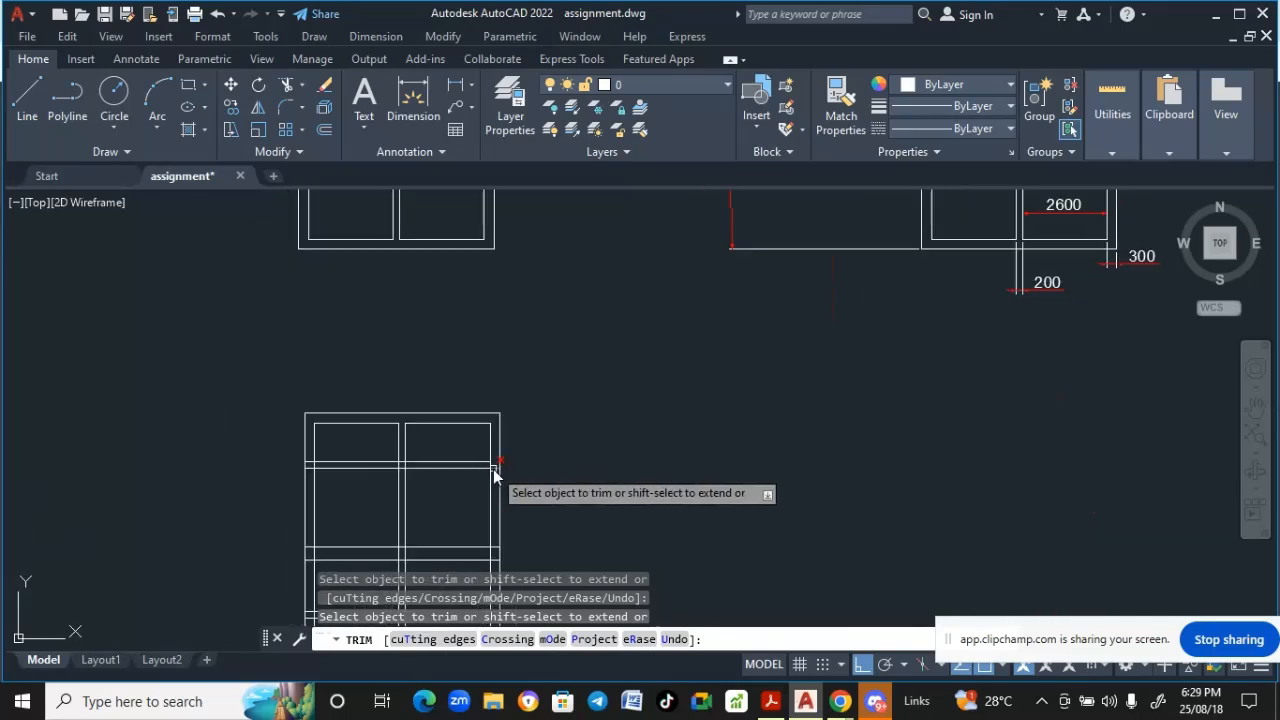
{"action": "scroll", "coordinate": [492, 471], "scroll_direction": "up", "scroll_amount": 5}
{"action": "scroll", "coordinate": [477, 440], "scroll_direction": "down", "scroll_amount": 3}
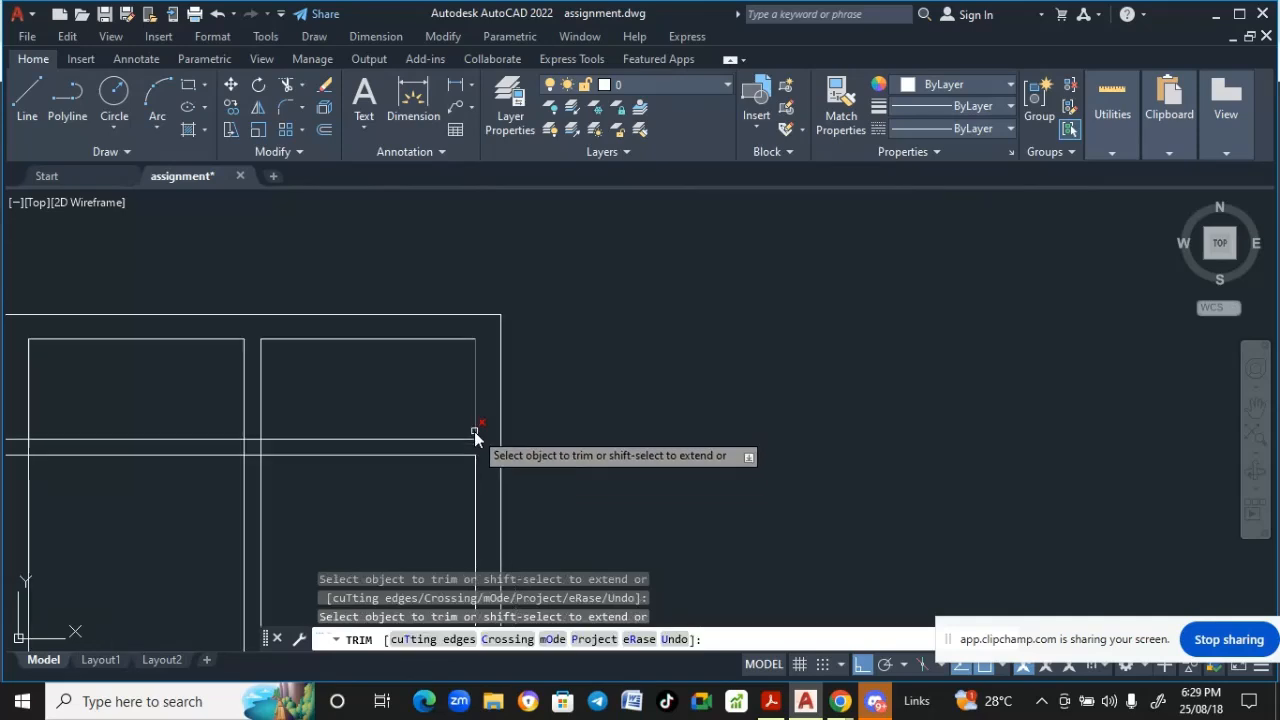
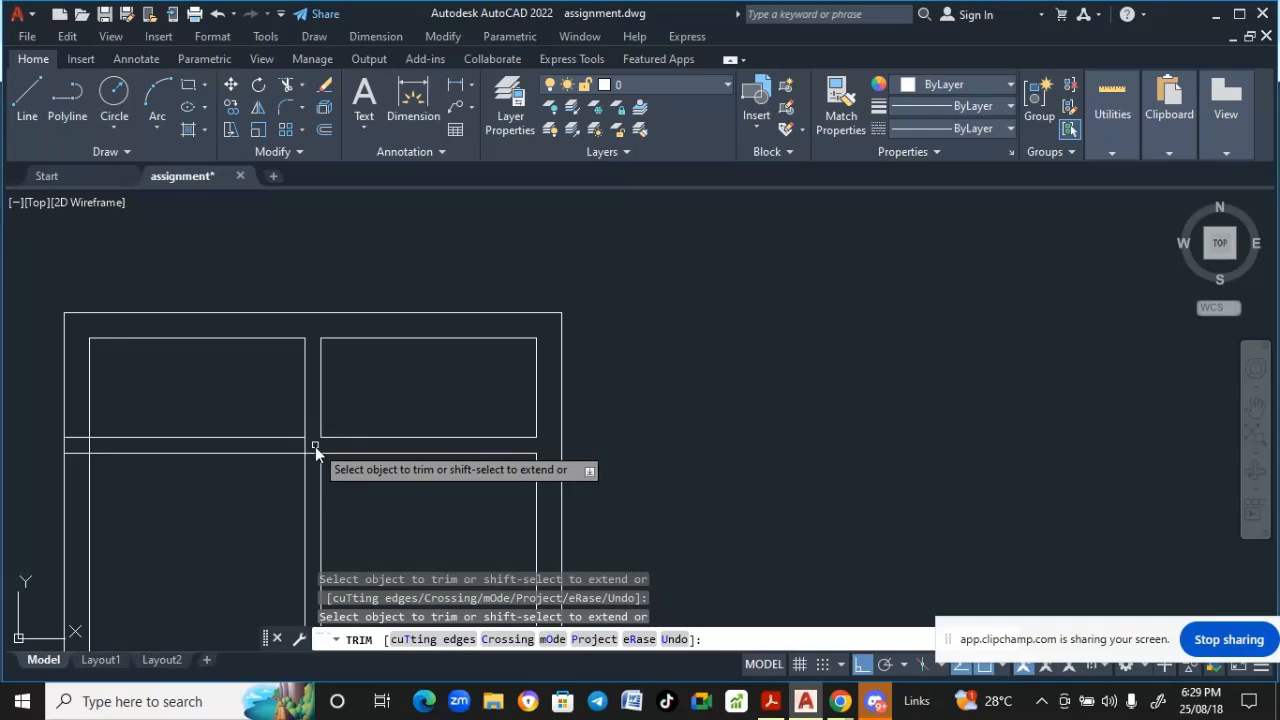
- Trim the overlapping line ends at the left edge of the lower panel rows of the new elevation
{"action": "scroll", "coordinate": [306, 452], "scroll_direction": "down", "scroll_amount": 5}
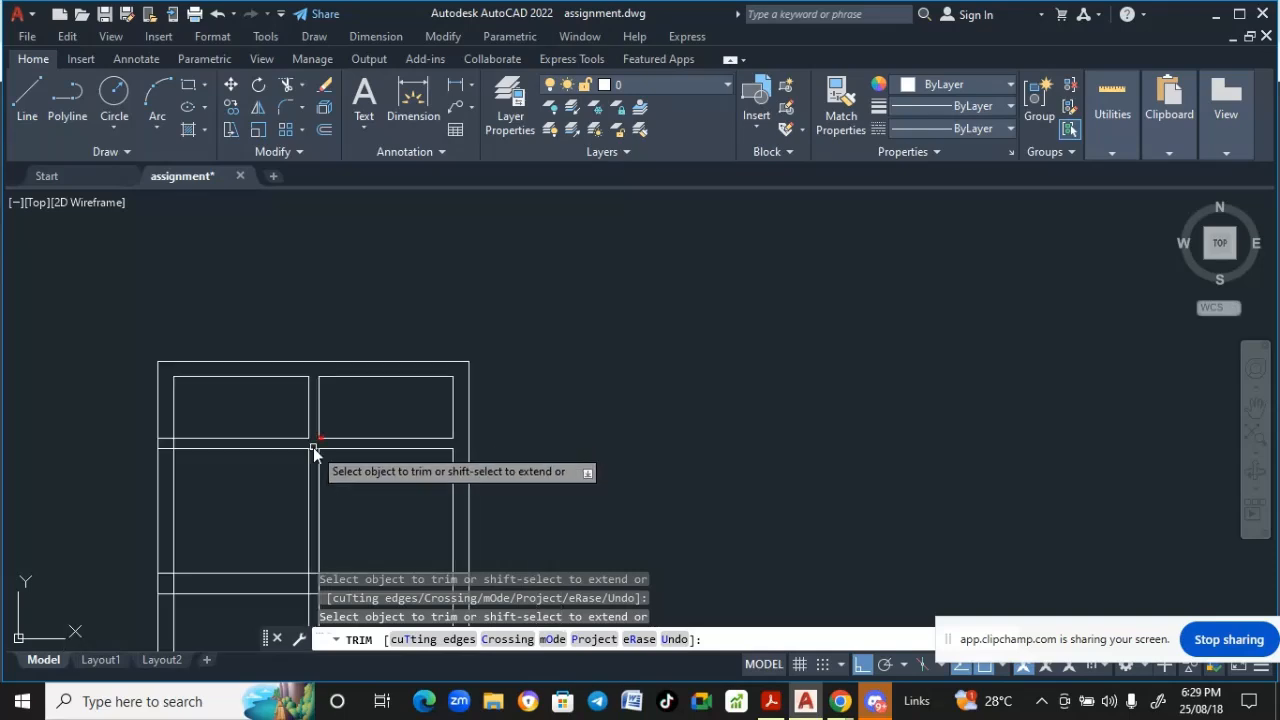
{"action": "scroll", "coordinate": [325, 390], "scroll_direction": "down", "scroll_amount": 2}
{"action": "mouse_move", "coordinate": [325, 390]}
{"action": "middle_mouse_down"}
{"action": "mouse_move", "coordinate": [328, 592]}
{"action": "mouse_move", "coordinate": [341, 470]}
{"action": "middle_mouse_up"}
{"action": "mouse_move", "coordinate": [336, 363]}
{"action": "middle_mouse_down"}
{"action": "mouse_move", "coordinate": [342, 470]}
{"action": "mouse_move", "coordinate": [344, 339]}
{"action": "middle_mouse_up"}
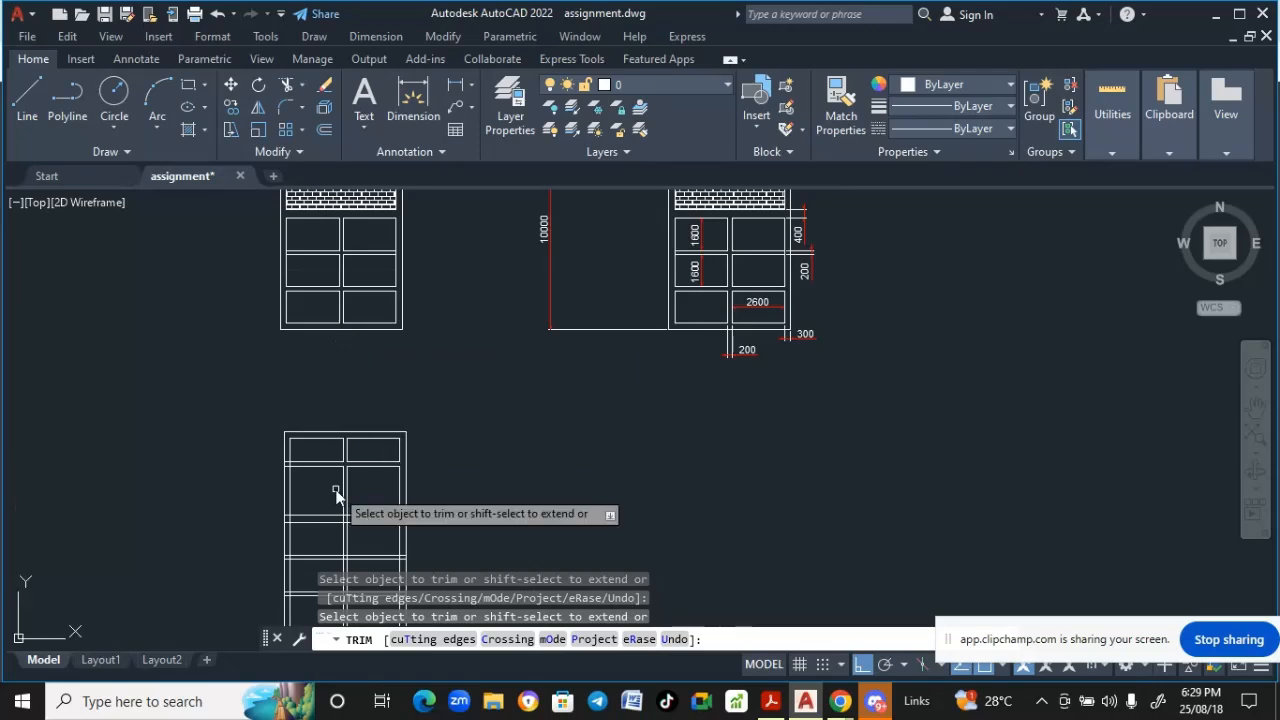
{"action": "middle_click_drag", "start_coordinate": [334, 491], "coordinate": [337, 380]}
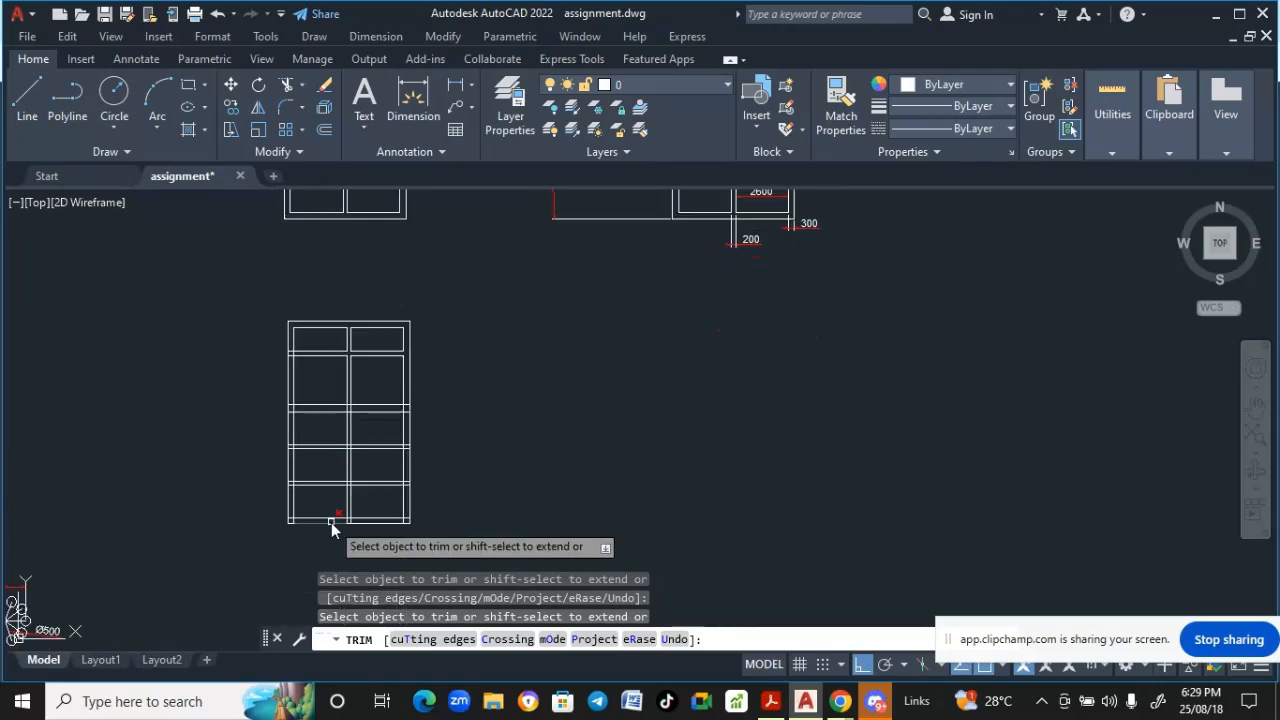
{"action": "scroll", "coordinate": [305, 530], "scroll_direction": "up", "scroll_amount": 5}
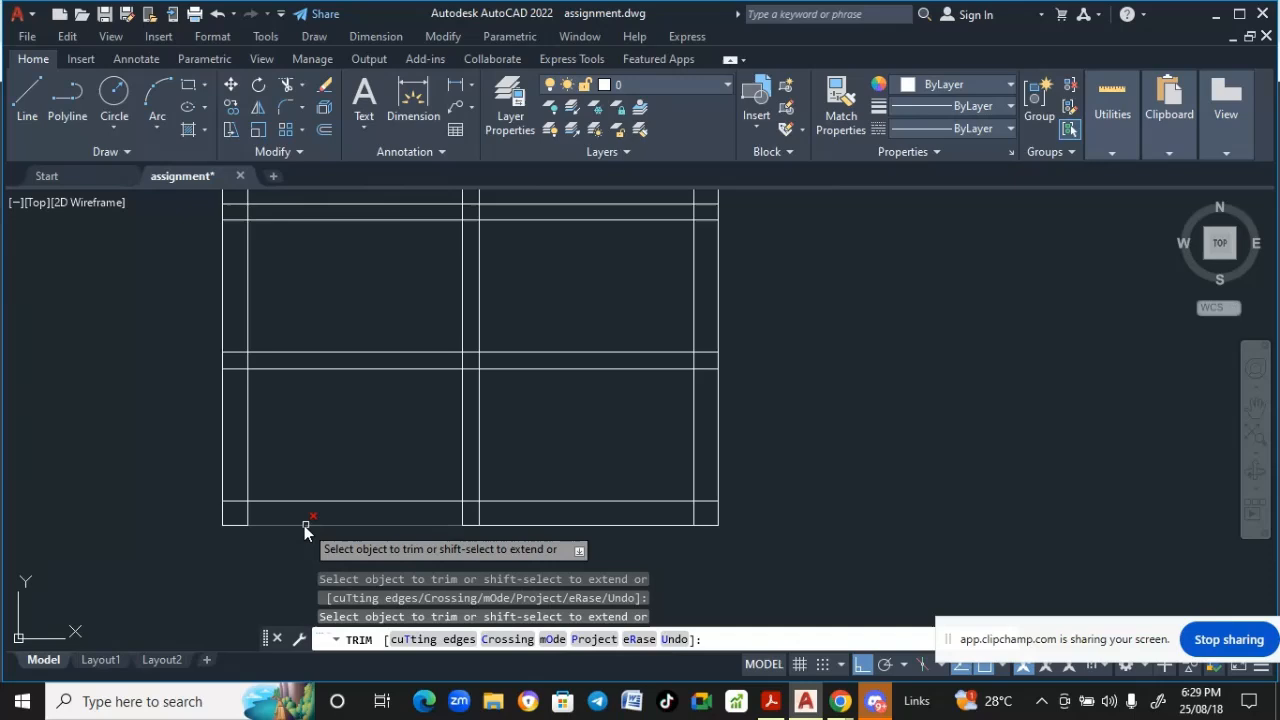
{"action": "left_click", "coordinate": [239, 503]}
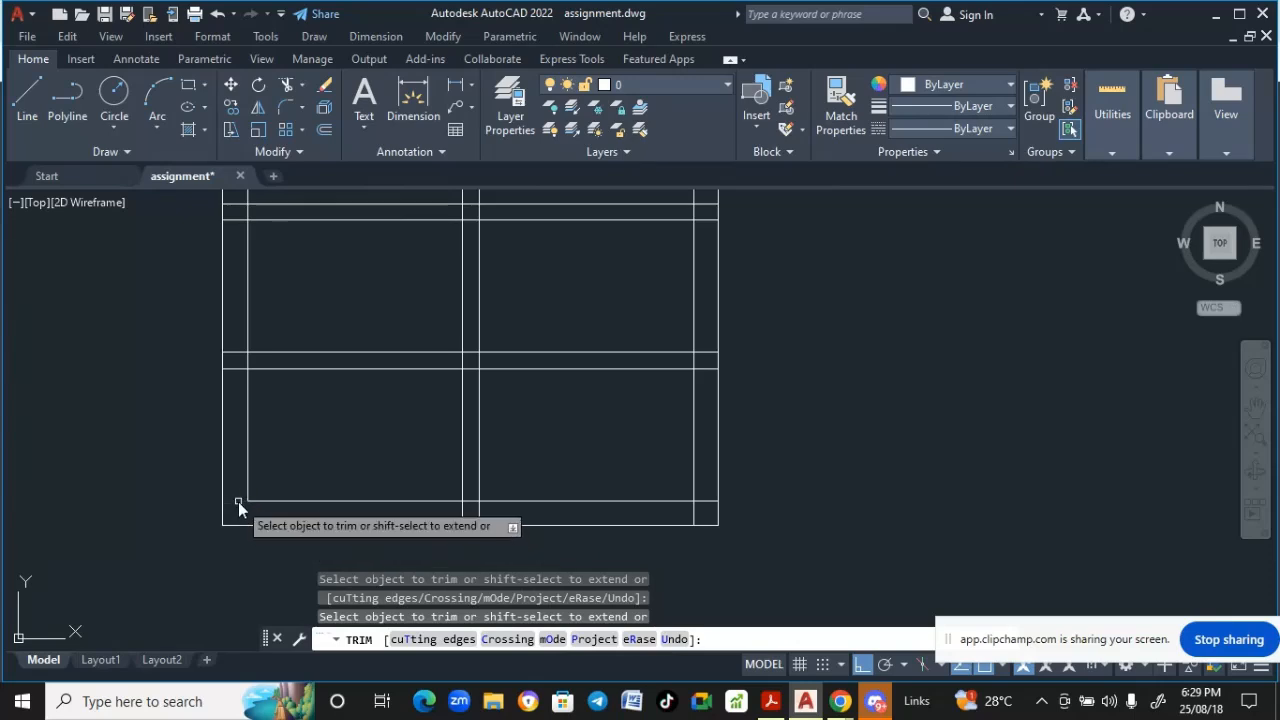
{"action": "left_click", "coordinate": [231, 353]}
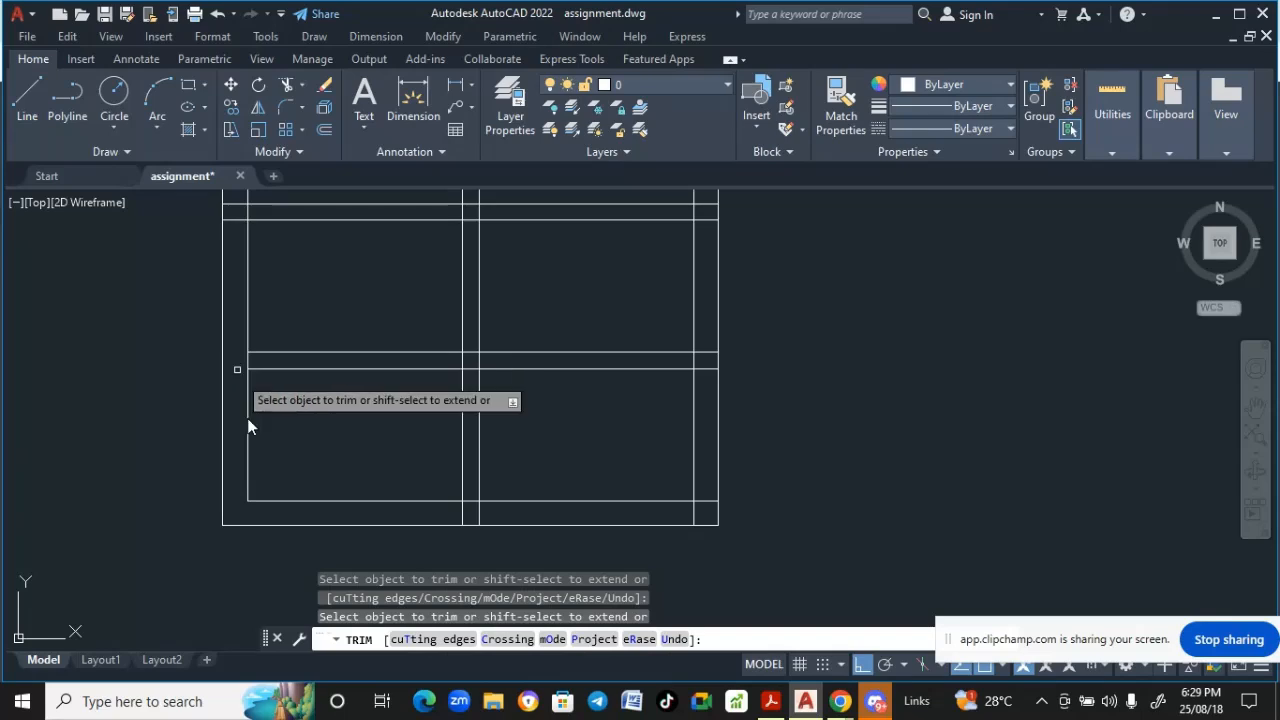
{"action": "left_click", "coordinate": [248, 361]}
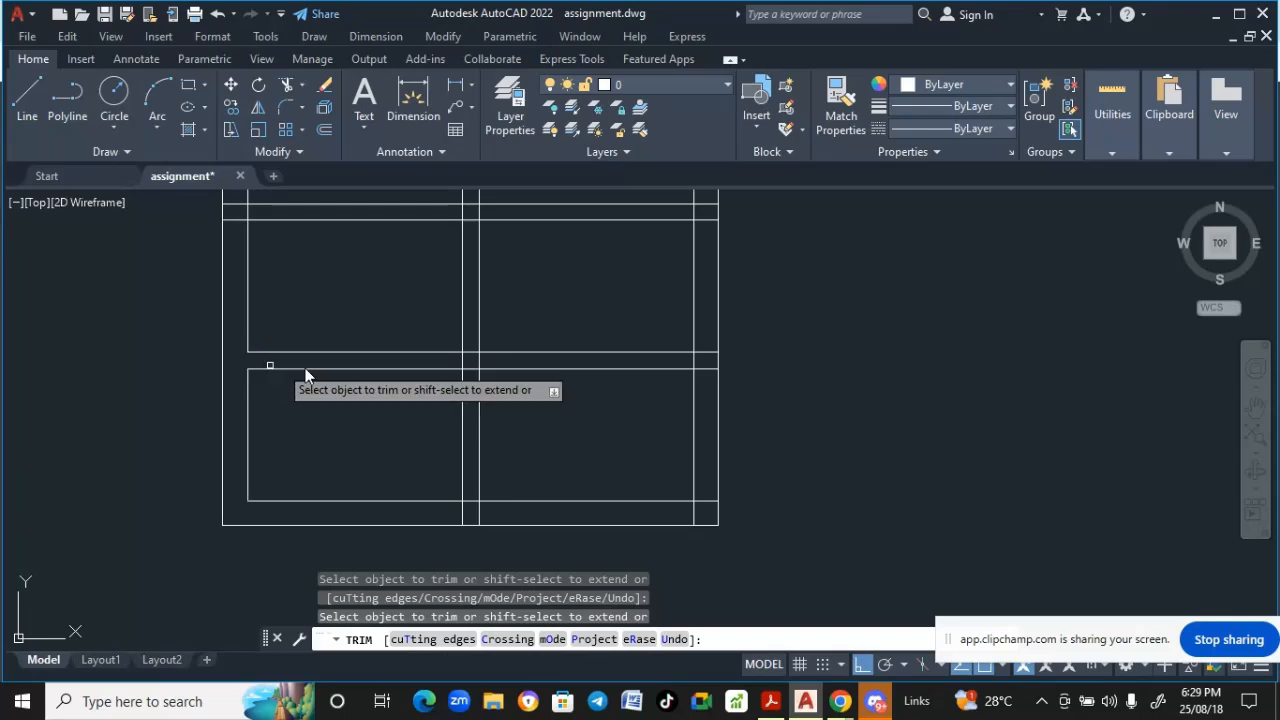
- Trim the overlapping line ends at the central mullion and right edge of the lower panel rows
{"action": "left_click", "coordinate": [473, 353]}
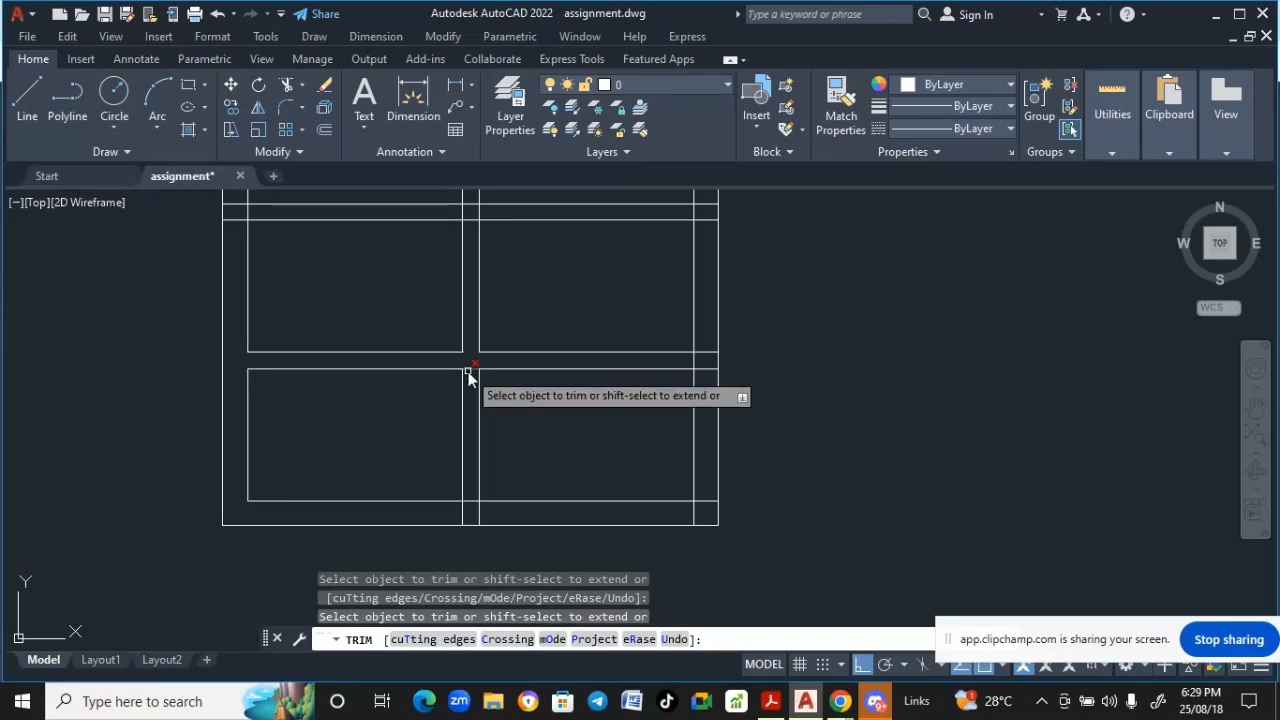
{"action": "left_click", "coordinate": [468, 370]}
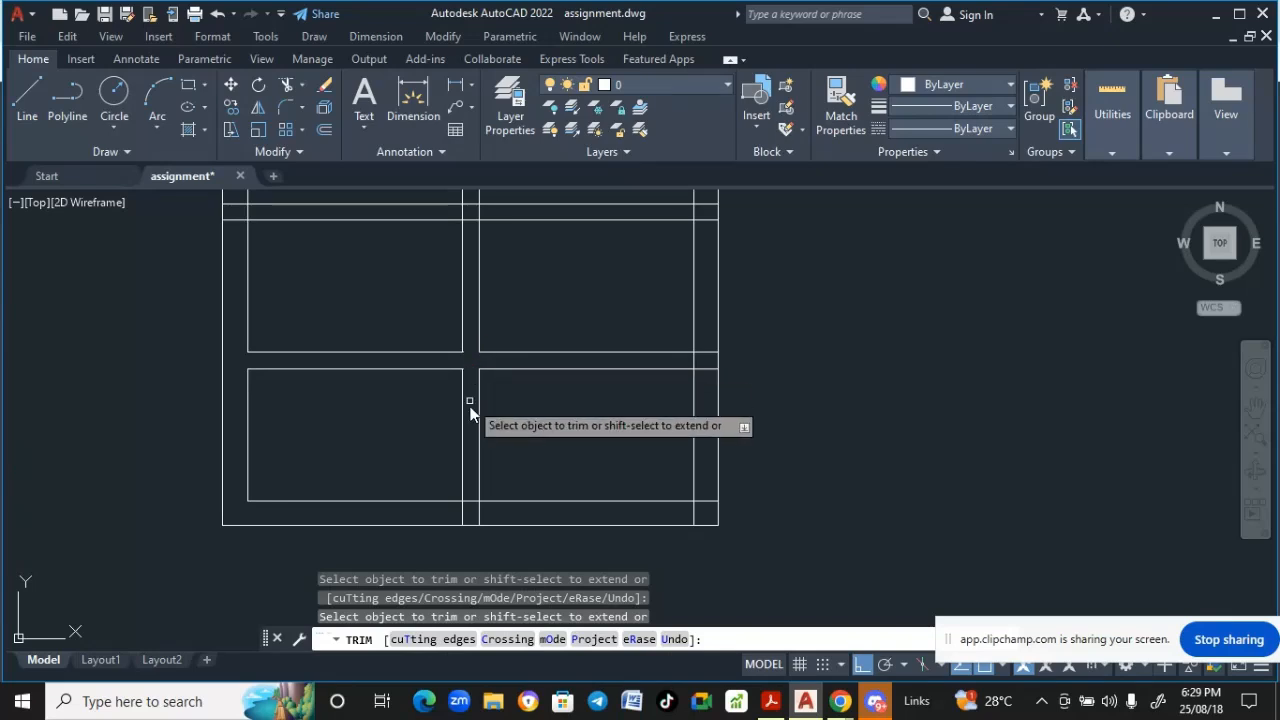
{"action": "left_click", "coordinate": [463, 511]}
{"action": "left_click", "coordinate": [479, 514]}
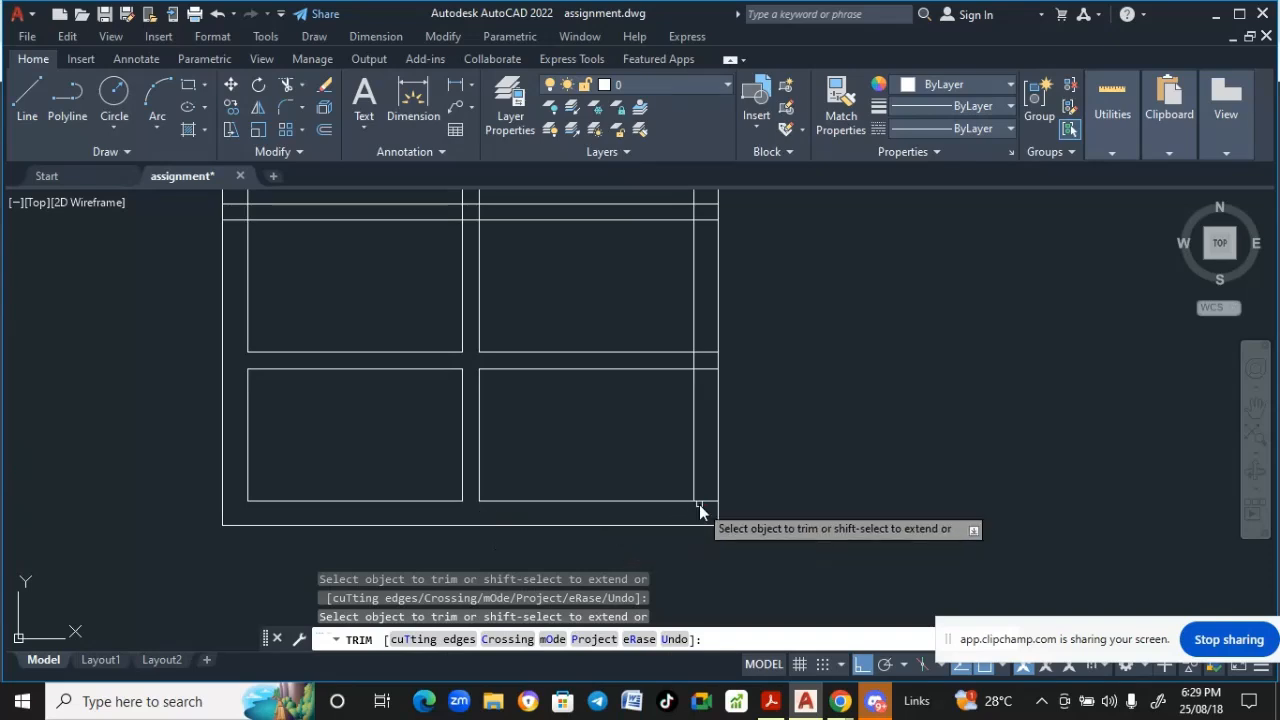
{"action": "left_click", "coordinate": [707, 369]}
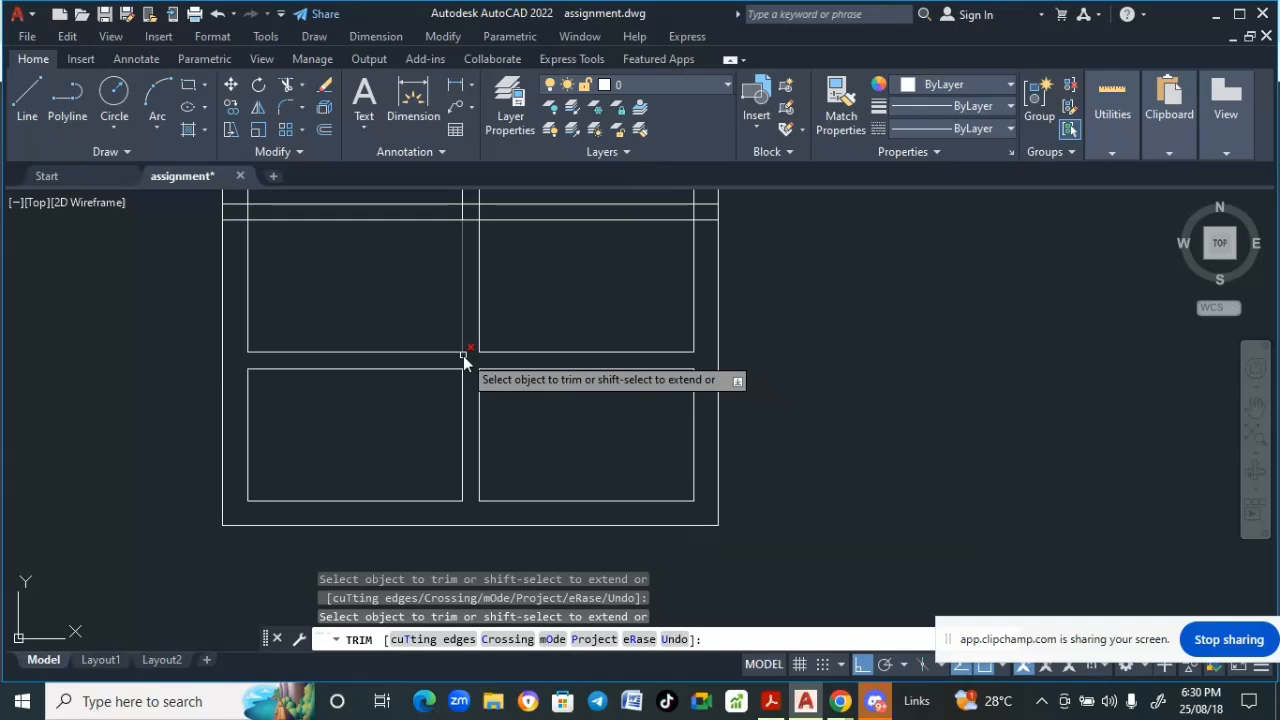
- Trim the crossing line ends at the central mullion between the next two panel rows
{"action": "middle_click_drag", "start_coordinate": [463, 355], "coordinate": [461, 366]}
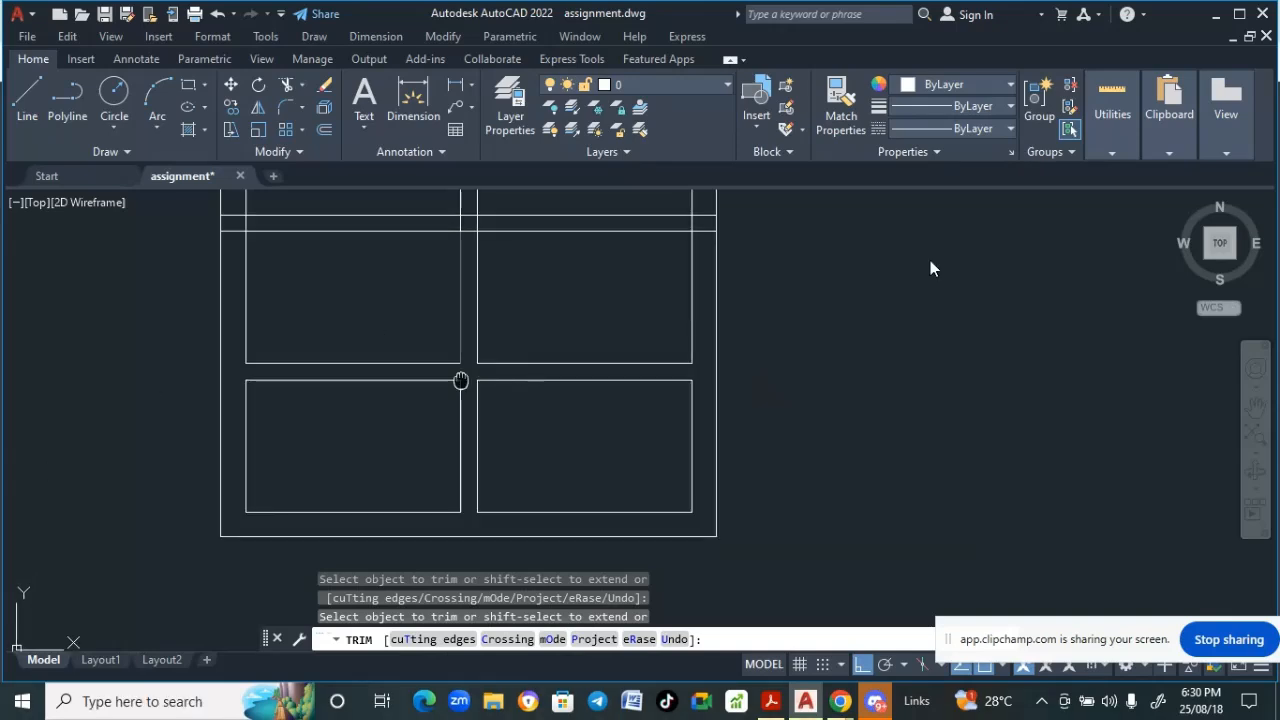
{"action": "middle_click_drag", "start_coordinate": [461, 380], "coordinate": [453, 551]}
{"action": "scroll", "coordinate": [352, 340], "scroll_direction": "up", "scroll_amount": 1}
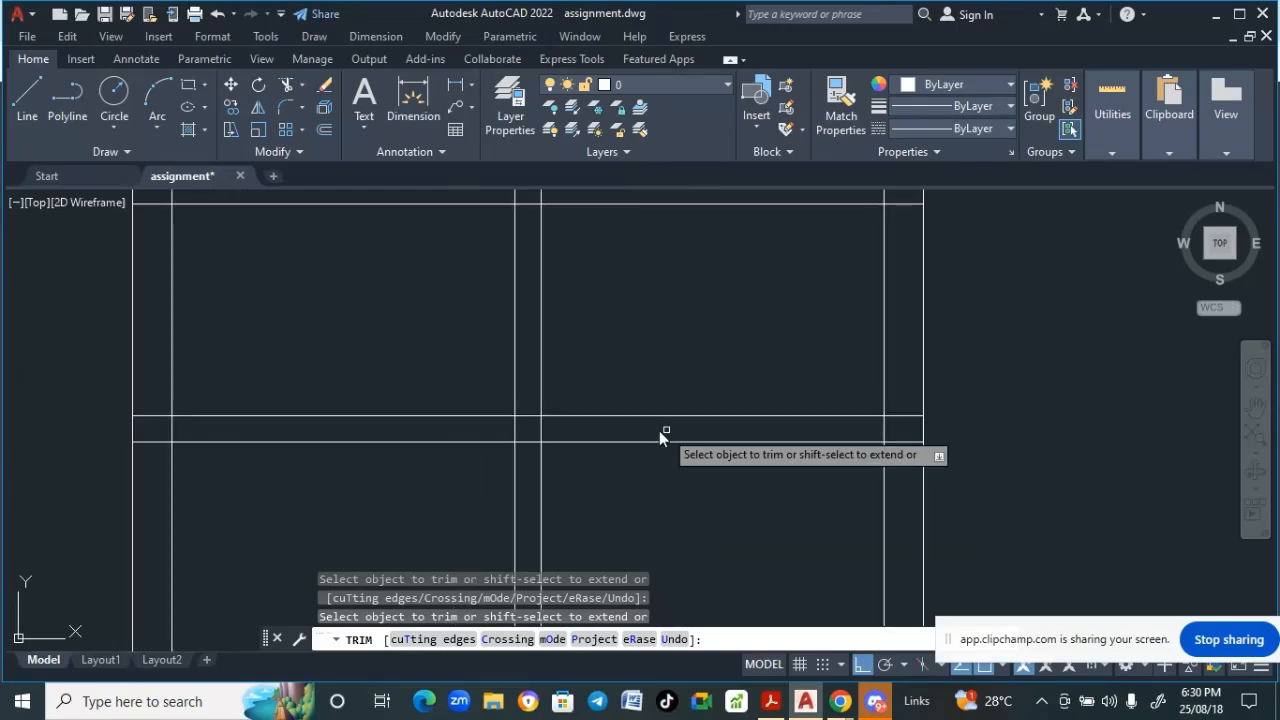
{"action": "scroll", "coordinate": [560, 309], "scroll_direction": "down", "scroll_amount": 2}
{"action": "scroll", "coordinate": [535, 300], "scroll_direction": "up", "scroll_amount": 4}
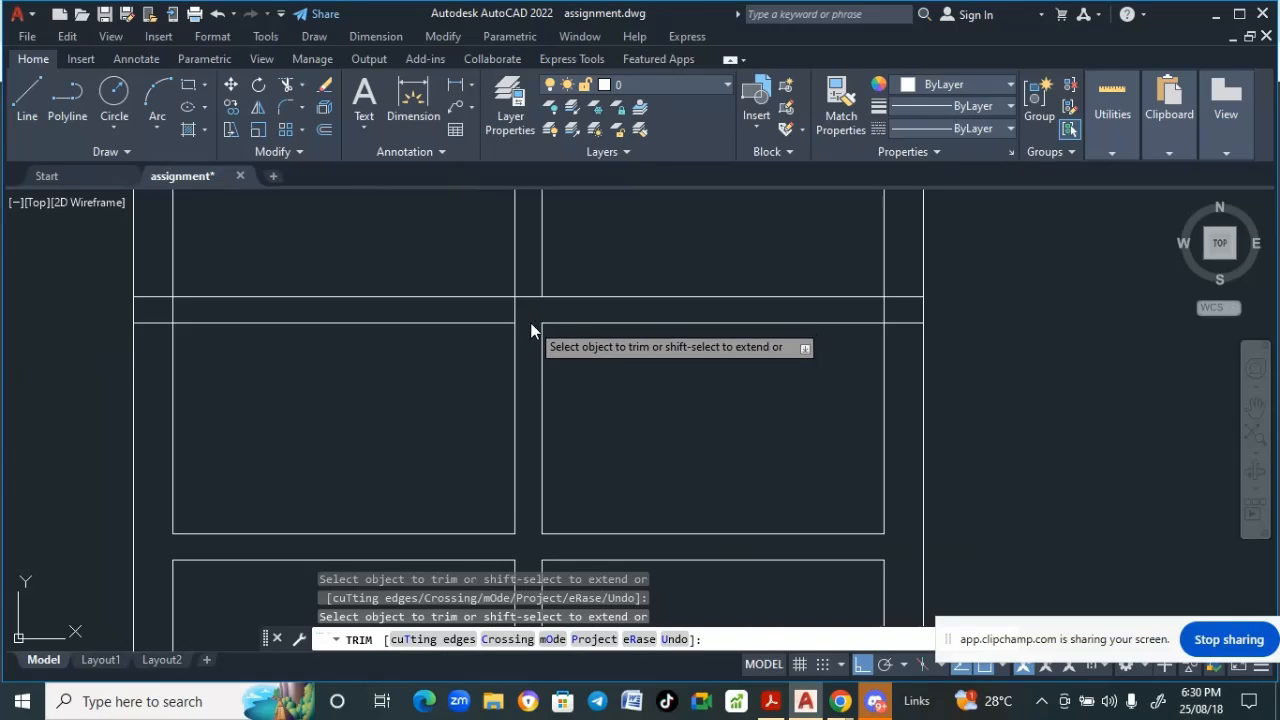
{"action": "left_click", "coordinate": [516, 309]}
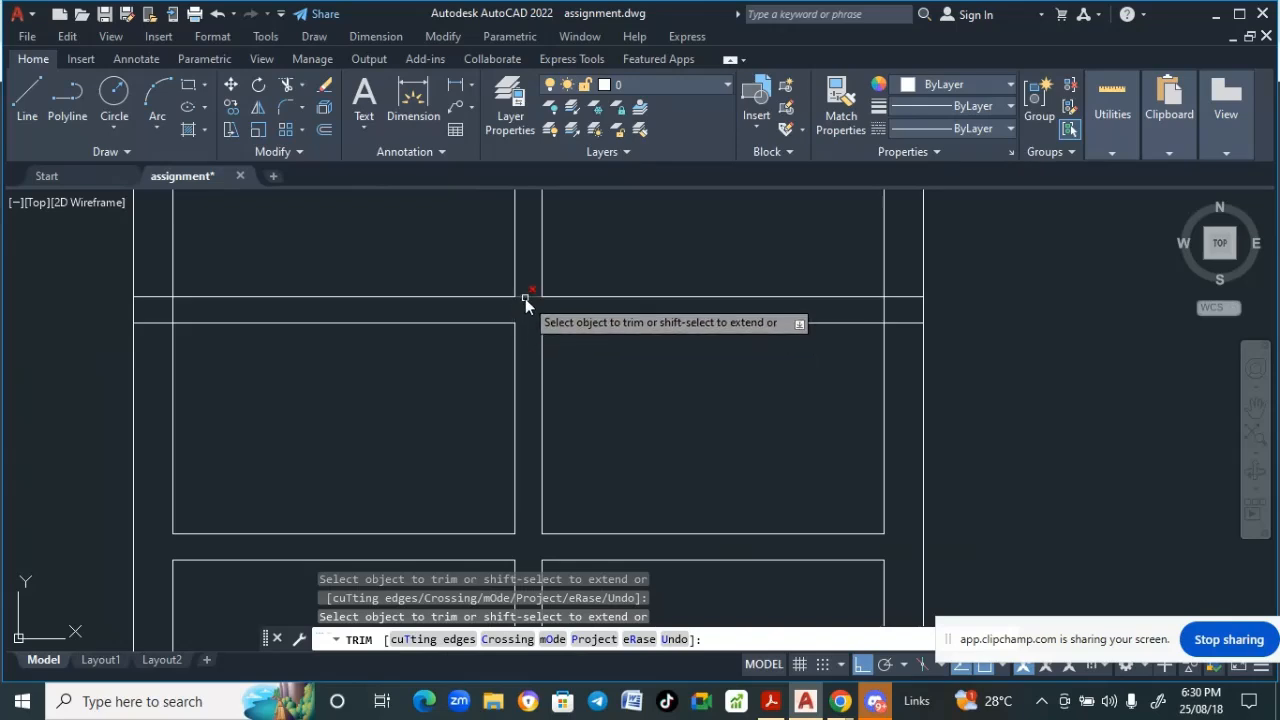
{"action": "left_click", "coordinate": [525, 297]}
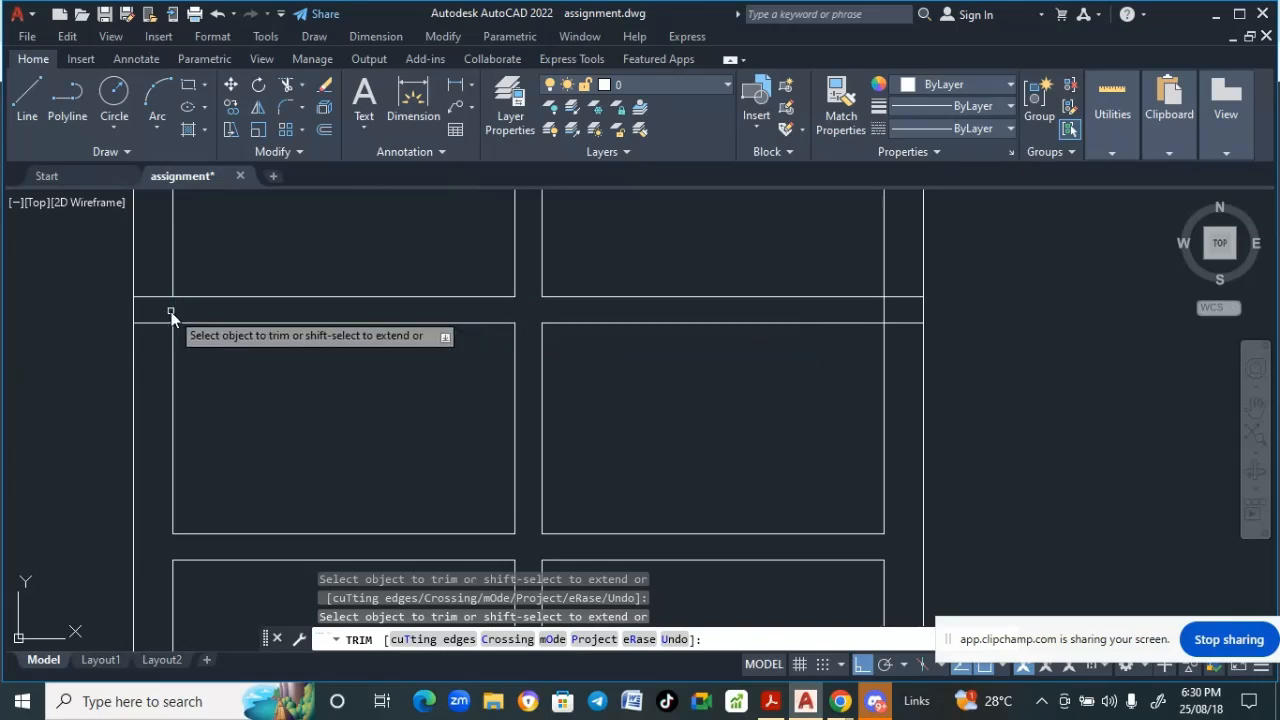
- Trim the remaining overlapping line ends at the left panel corner of that junction
{"action": "scroll", "coordinate": [253, 403], "scroll_direction": "down", "scroll_amount": 2}
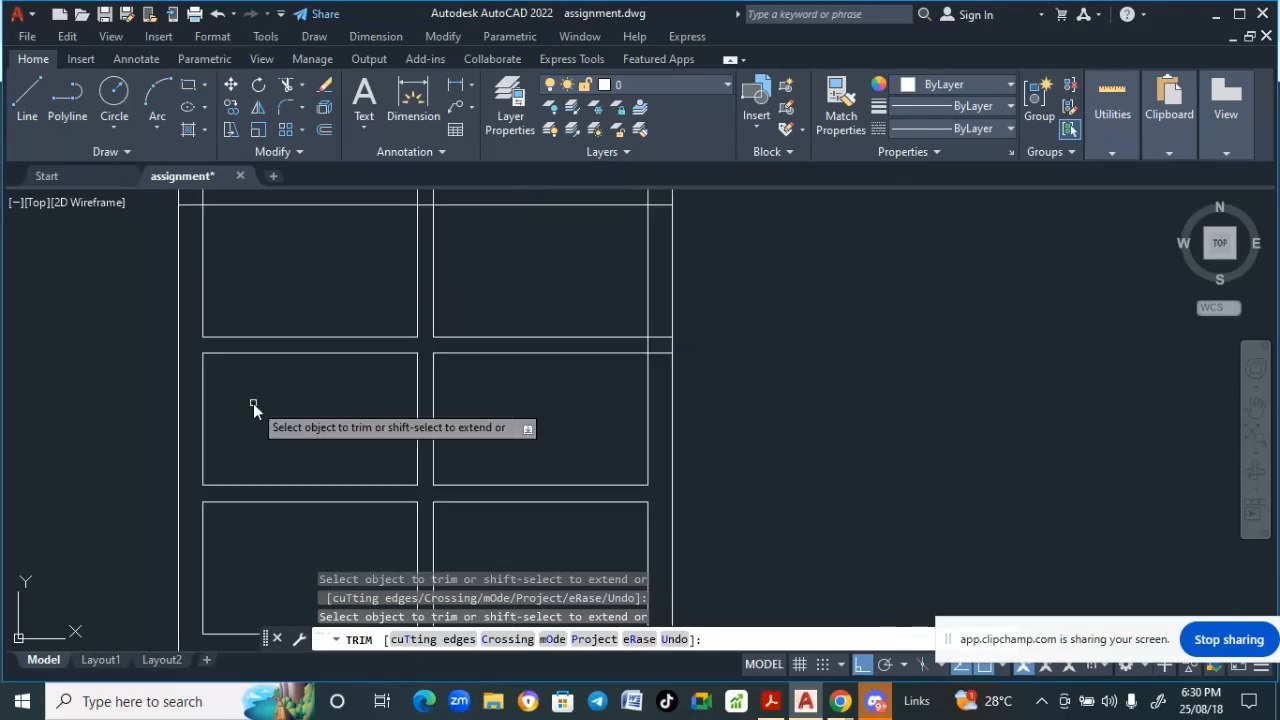
{"action": "scroll", "coordinate": [253, 403], "scroll_direction": "up", "scroll_amount": 1}
{"action": "scroll", "coordinate": [417, 366], "scroll_direction": "up", "scroll_amount": 5}
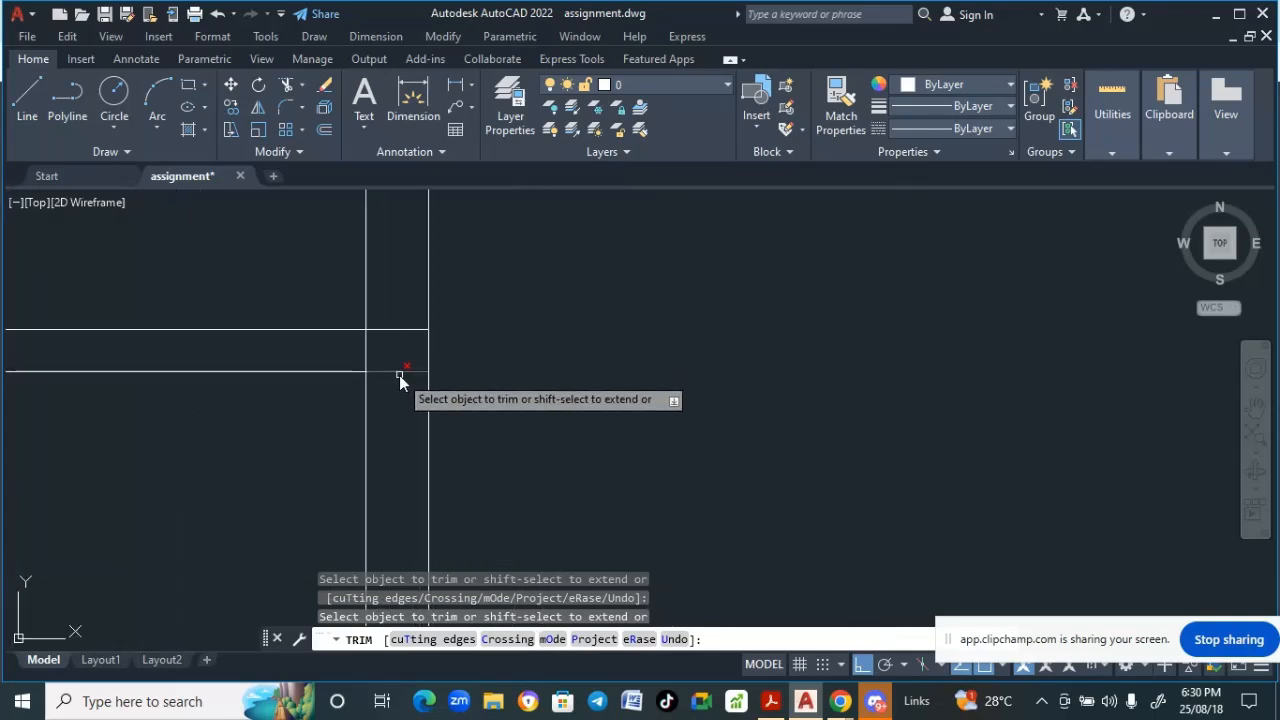
{"action": "left_click", "coordinate": [398, 372]}
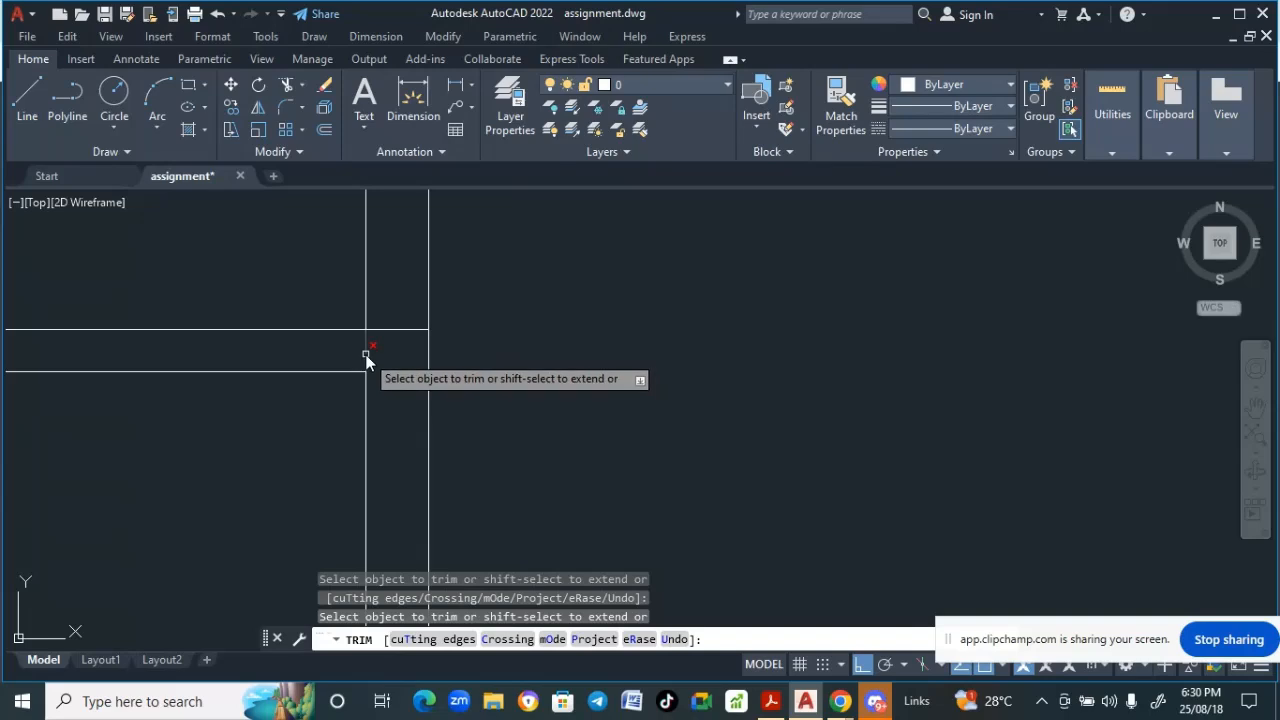
{"action": "left_click", "coordinate": [366, 355]}
- Trim the overlapping line ends around the panel row below the brick band, then end the Trim command
{"action": "scroll", "coordinate": [377, 397], "scroll_direction": "down", "scroll_amount": 5}
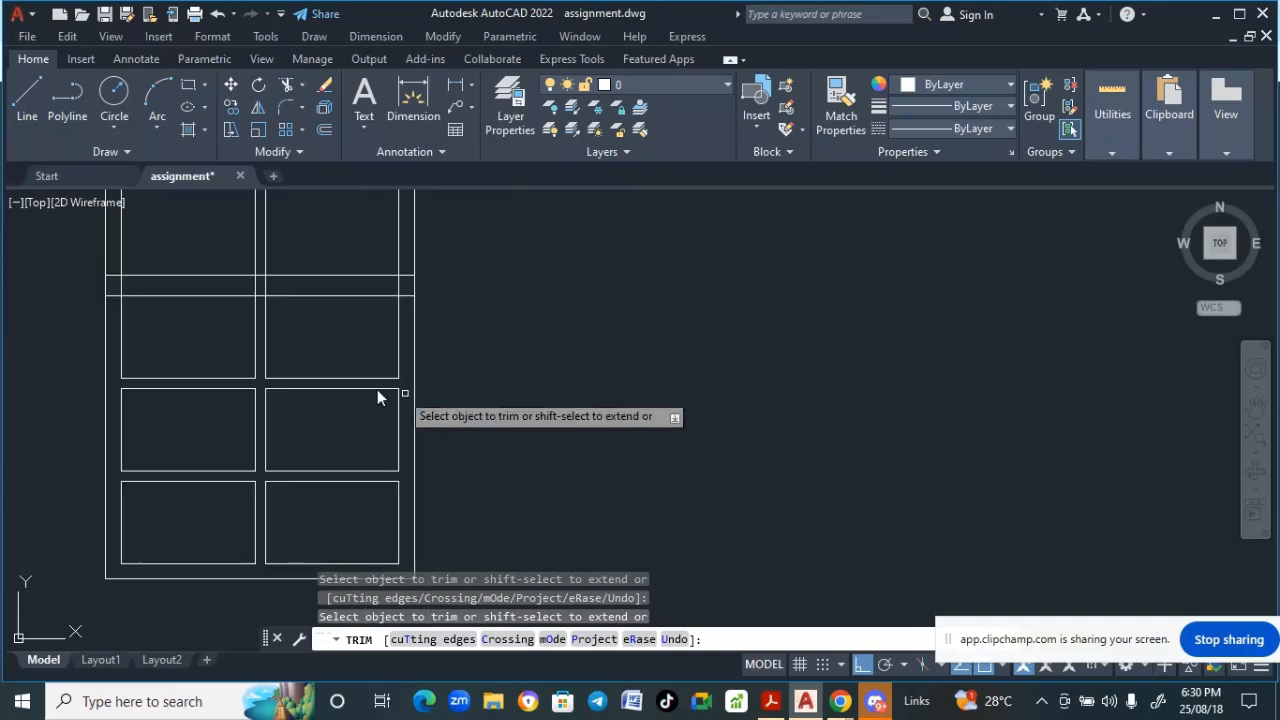
{"action": "middle_click_drag", "start_coordinate": [320, 366], "coordinate": [459, 463]}
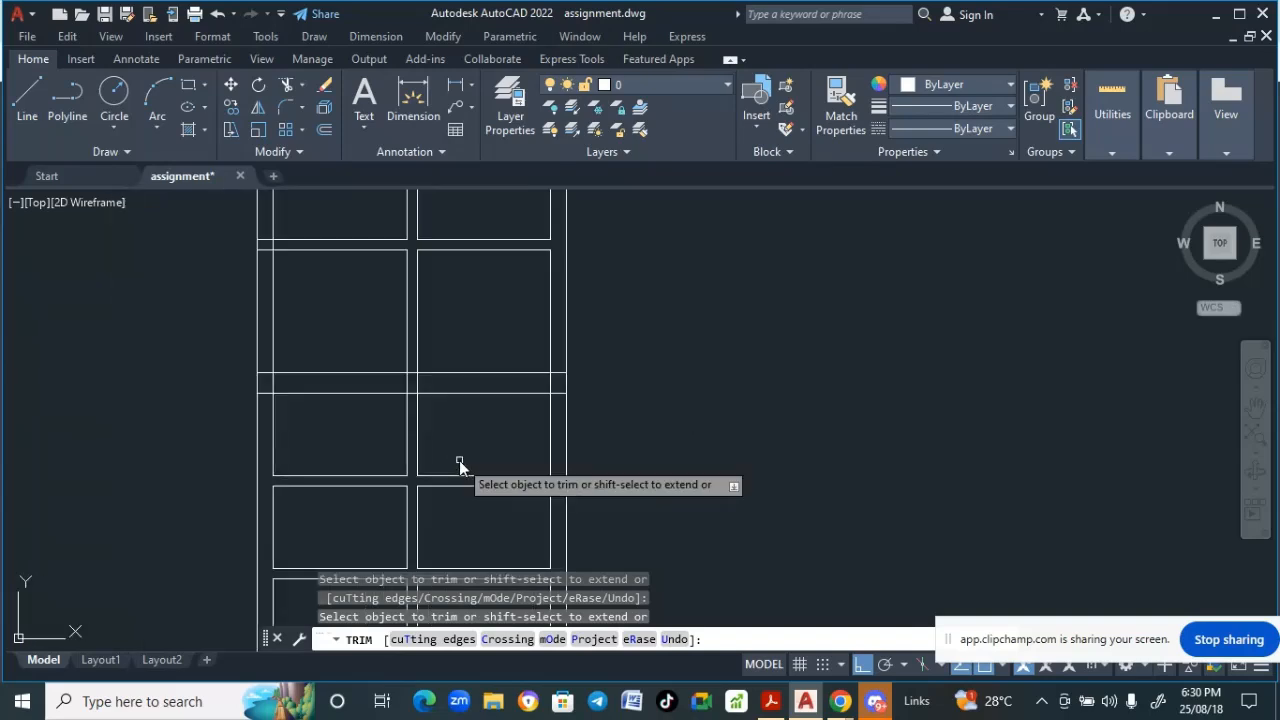
{"action": "scroll", "coordinate": [459, 463], "scroll_direction": "down", "scroll_amount": 7}
{"action": "scroll", "coordinate": [452, 332], "scroll_direction": "up", "scroll_amount": 7}
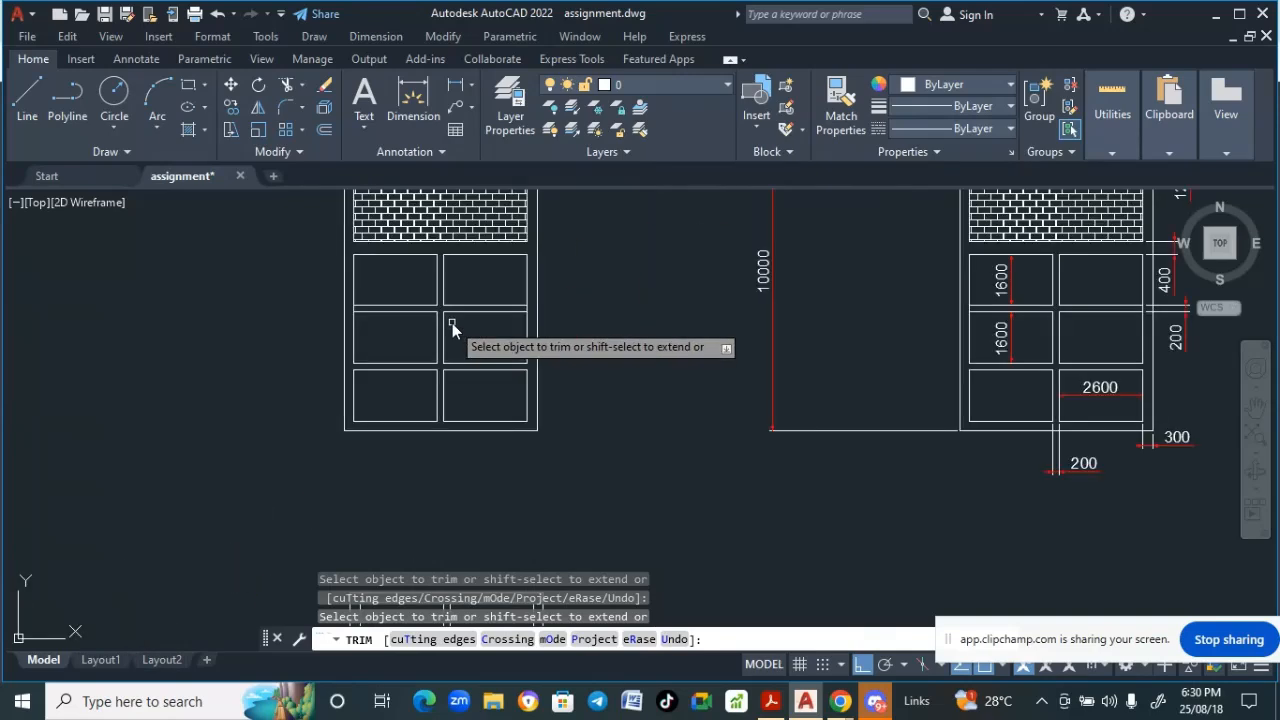
{"action": "middle_click_drag", "start_coordinate": [449, 371], "coordinate": [430, 275]}
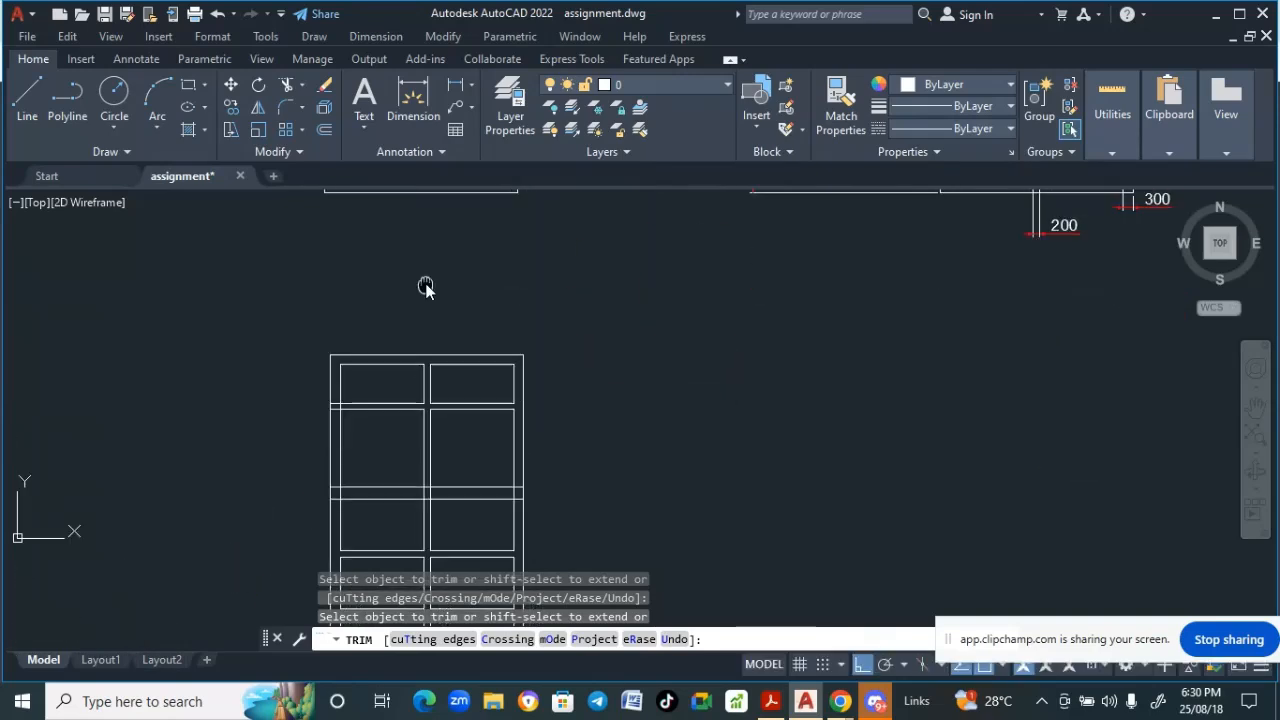
{"action": "scroll", "coordinate": [446, 464], "scroll_direction": "up", "scroll_amount": 5}
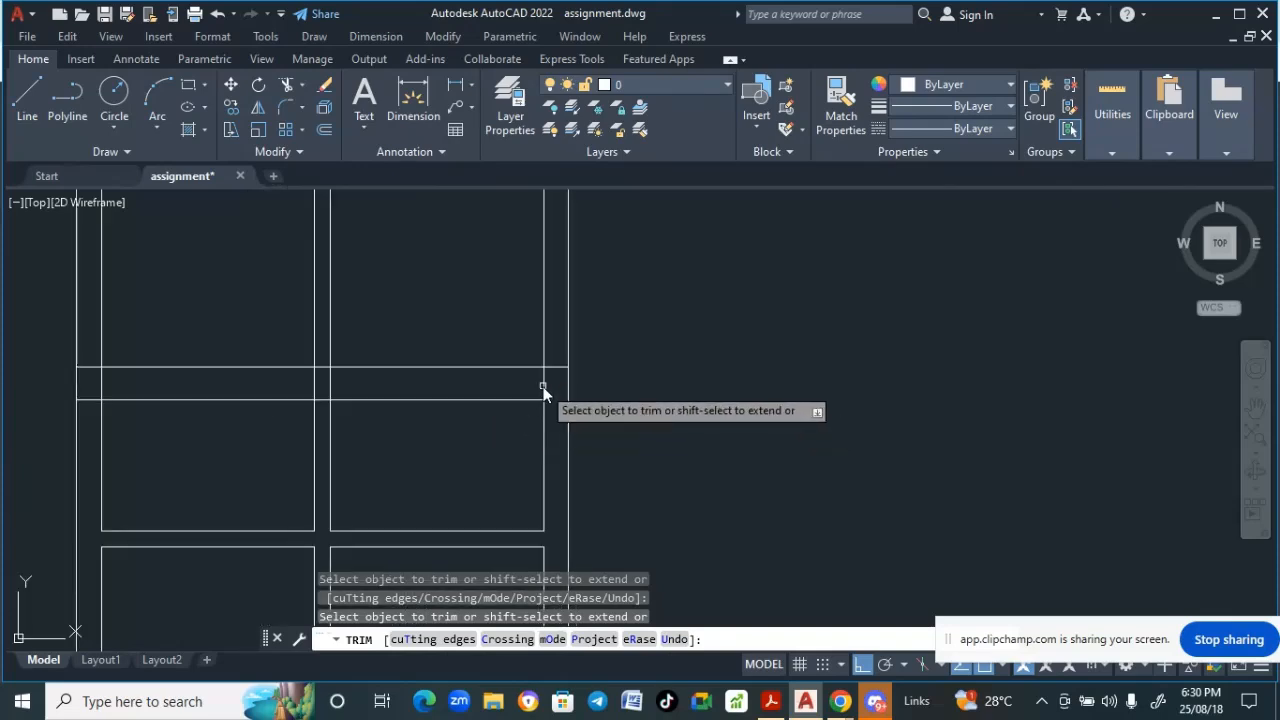
{"action": "left_click", "coordinate": [545, 385]}
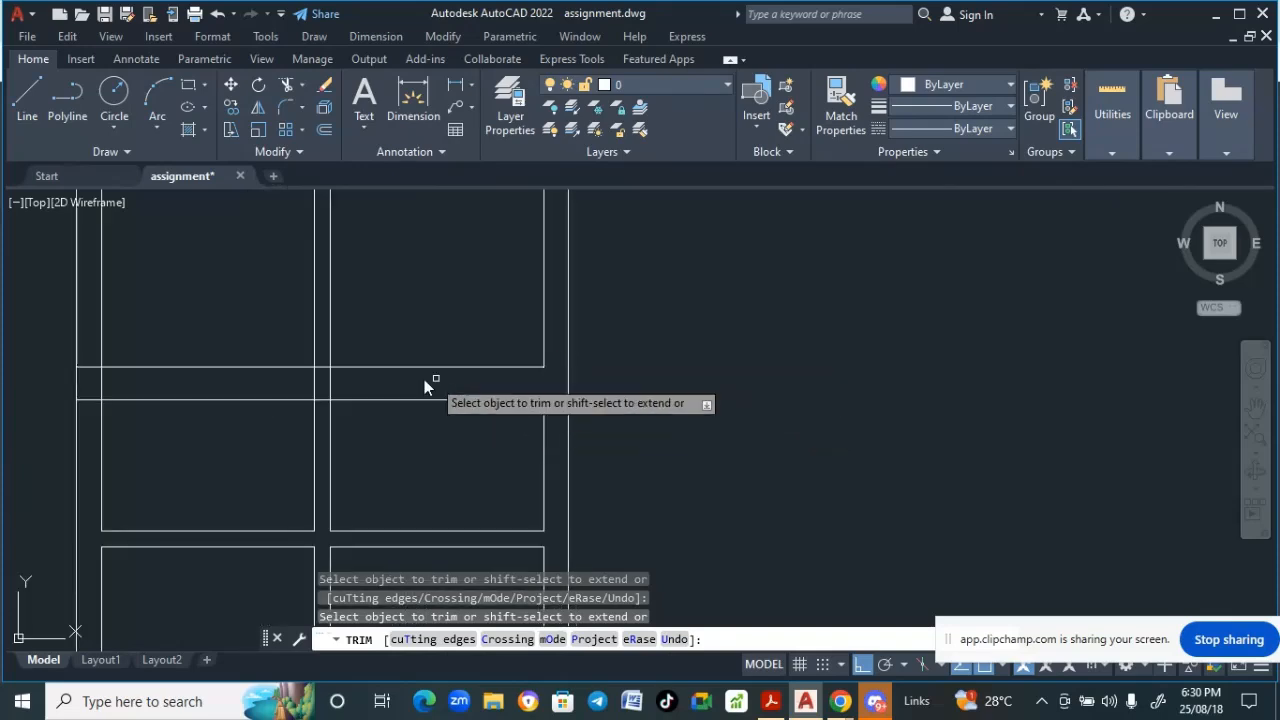
{"action": "left_click", "coordinate": [329, 385]}
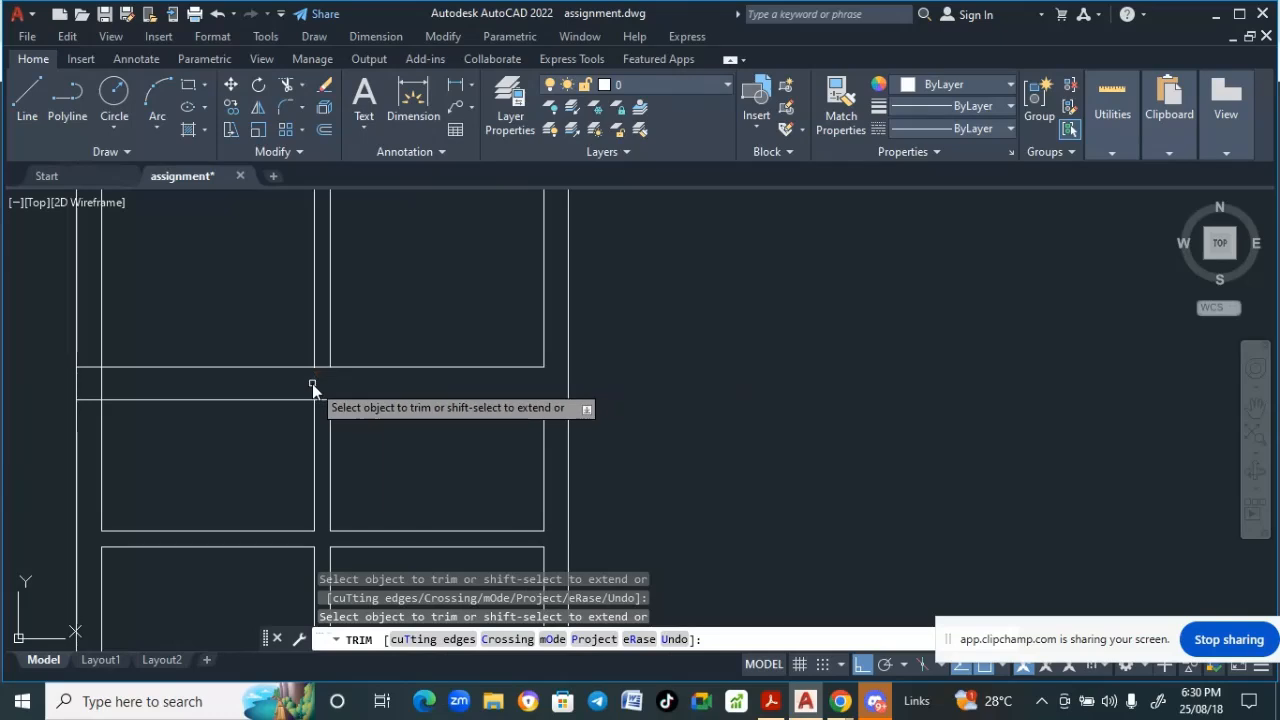
{"action": "left_click", "coordinate": [315, 389]}
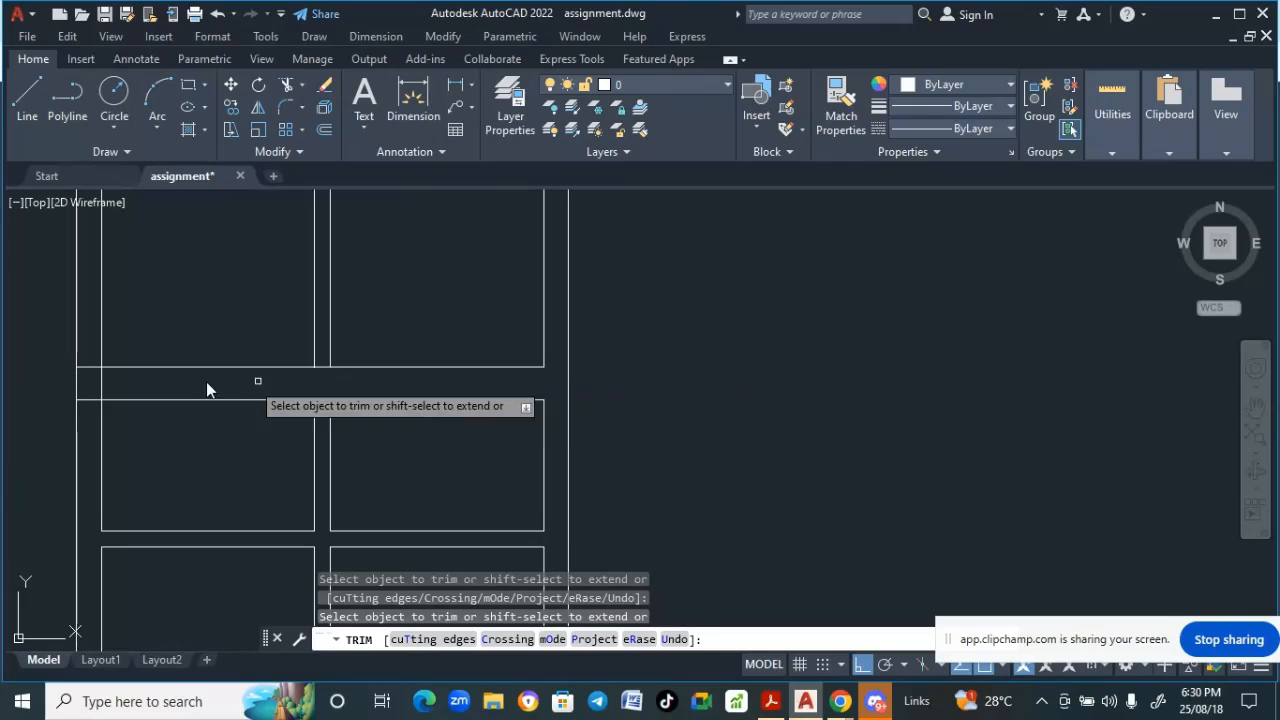
{"action": "left_click", "coordinate": [88, 368]}
{"action": "scroll", "coordinate": [171, 484], "scroll_direction": "down", "scroll_amount": 4}
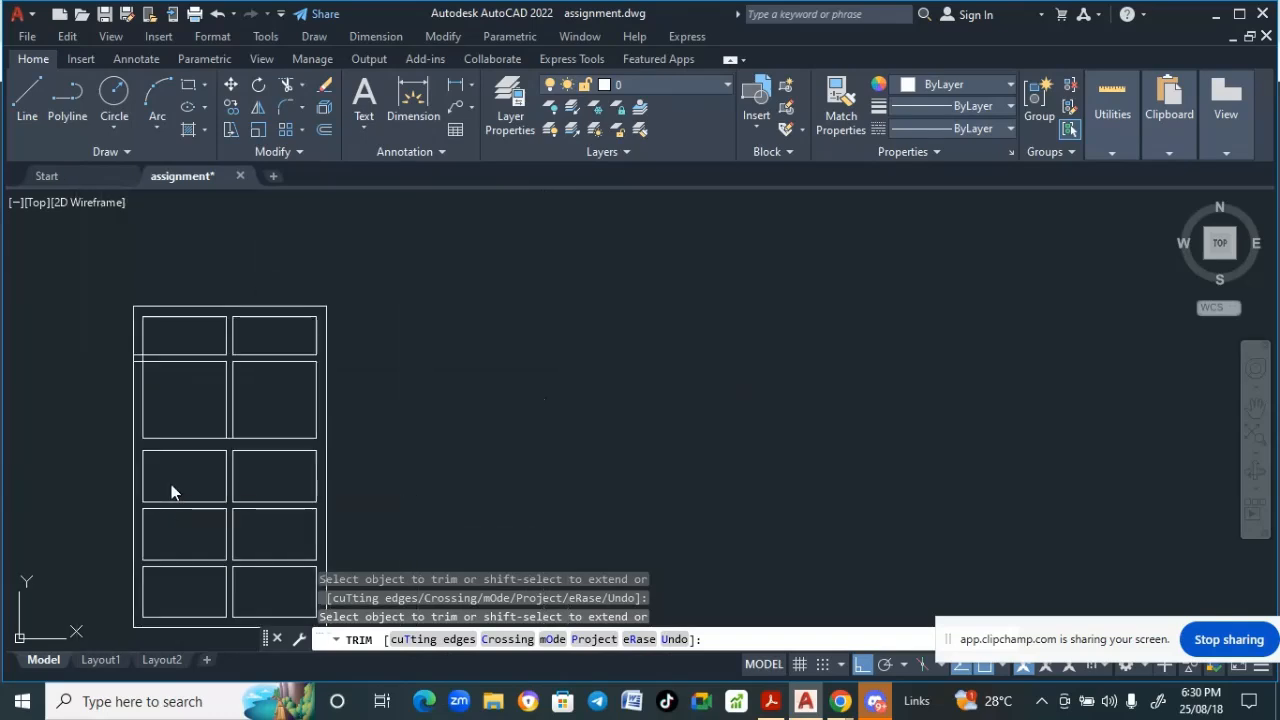
{"action": "scroll", "coordinate": [543, 443], "scroll_direction": "down", "scroll_amount": 2}
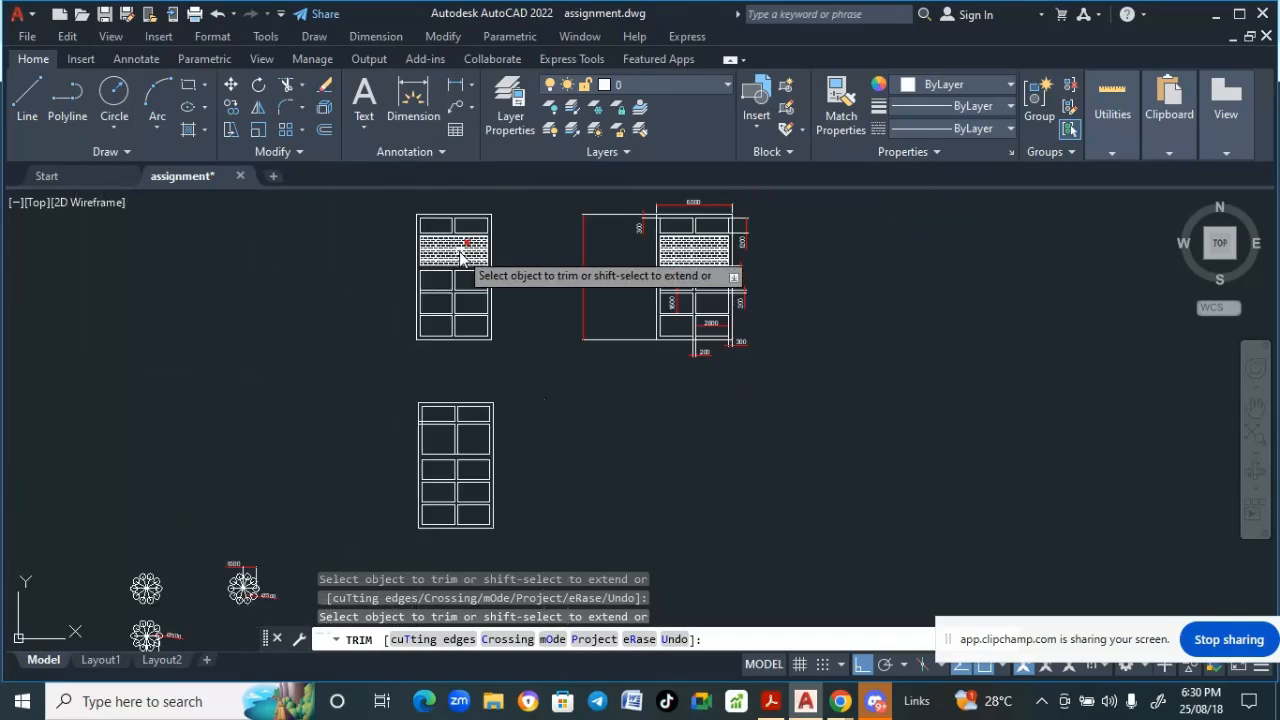
{"action": "scroll", "coordinate": [448, 255], "scroll_direction": "up", "scroll_amount": 4}
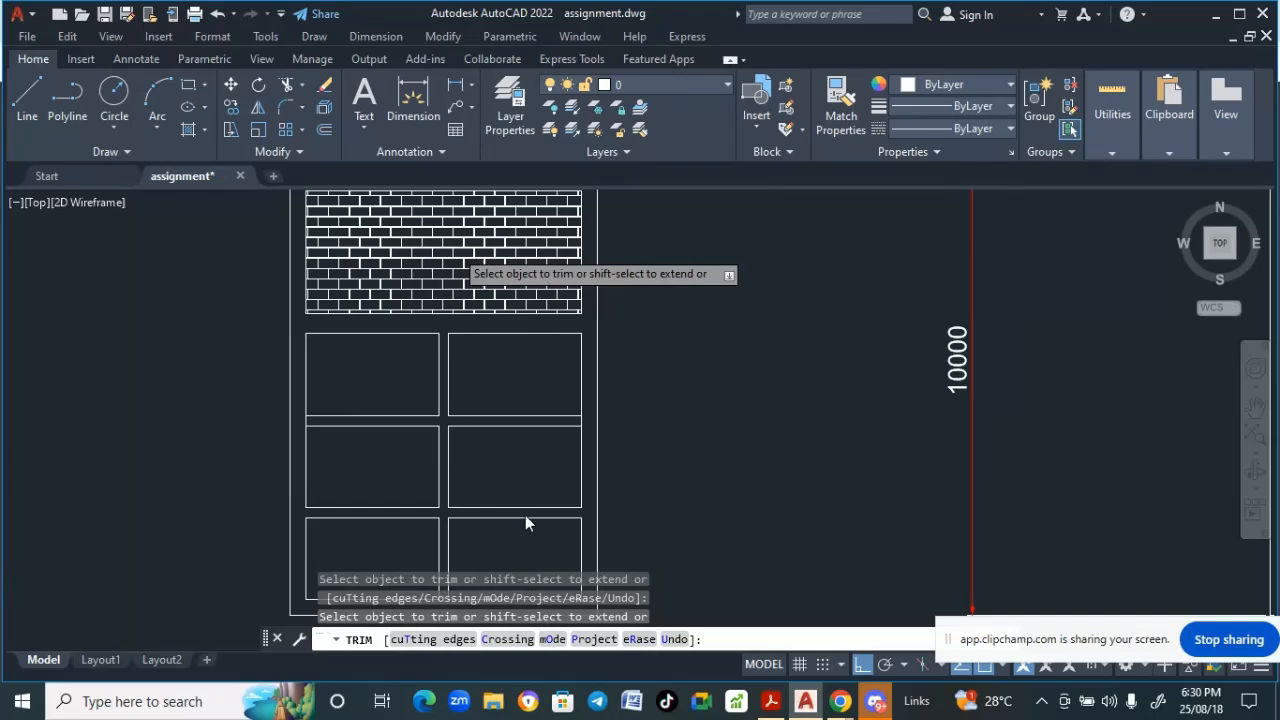
{"action": "scroll", "coordinate": [545, 530], "scroll_direction": "down", "scroll_amount": 2}
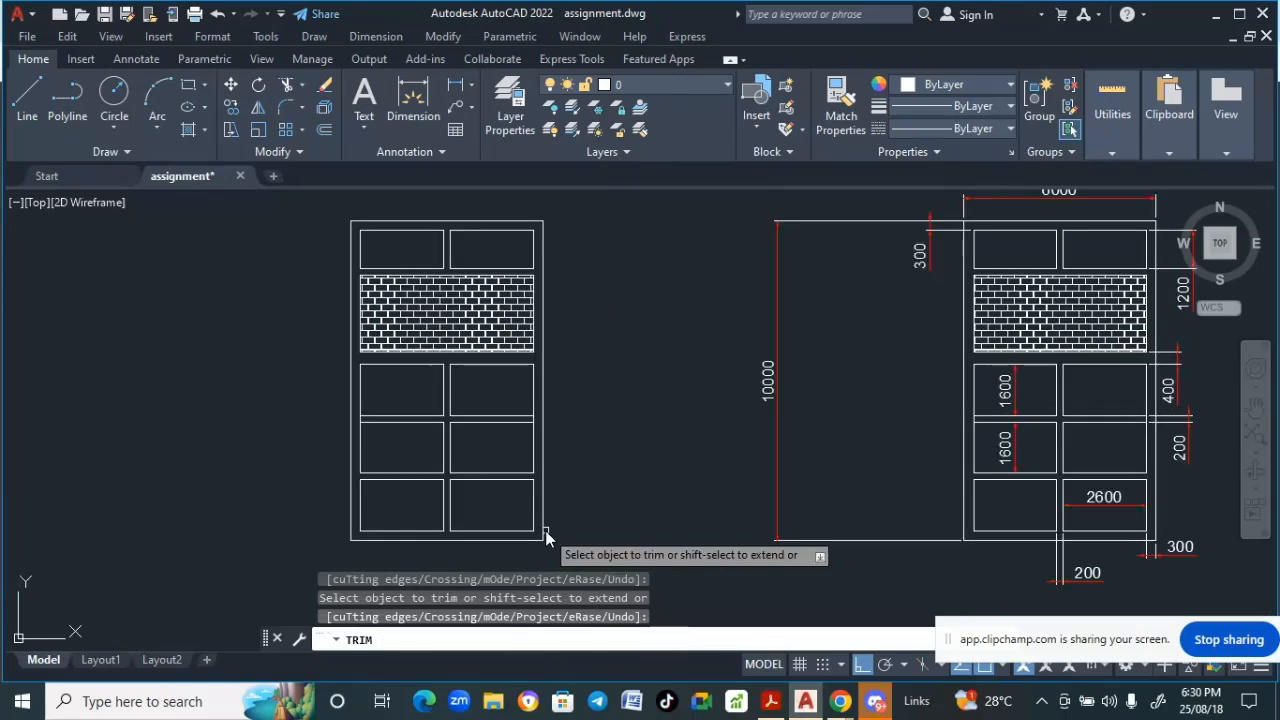
{"action": "scroll", "coordinate": [597, 424], "scroll_direction": "down", "scroll_amount": 3}
{"action": "middle_click_drag", "start_coordinate": [592, 367], "coordinate": [580, 237]}
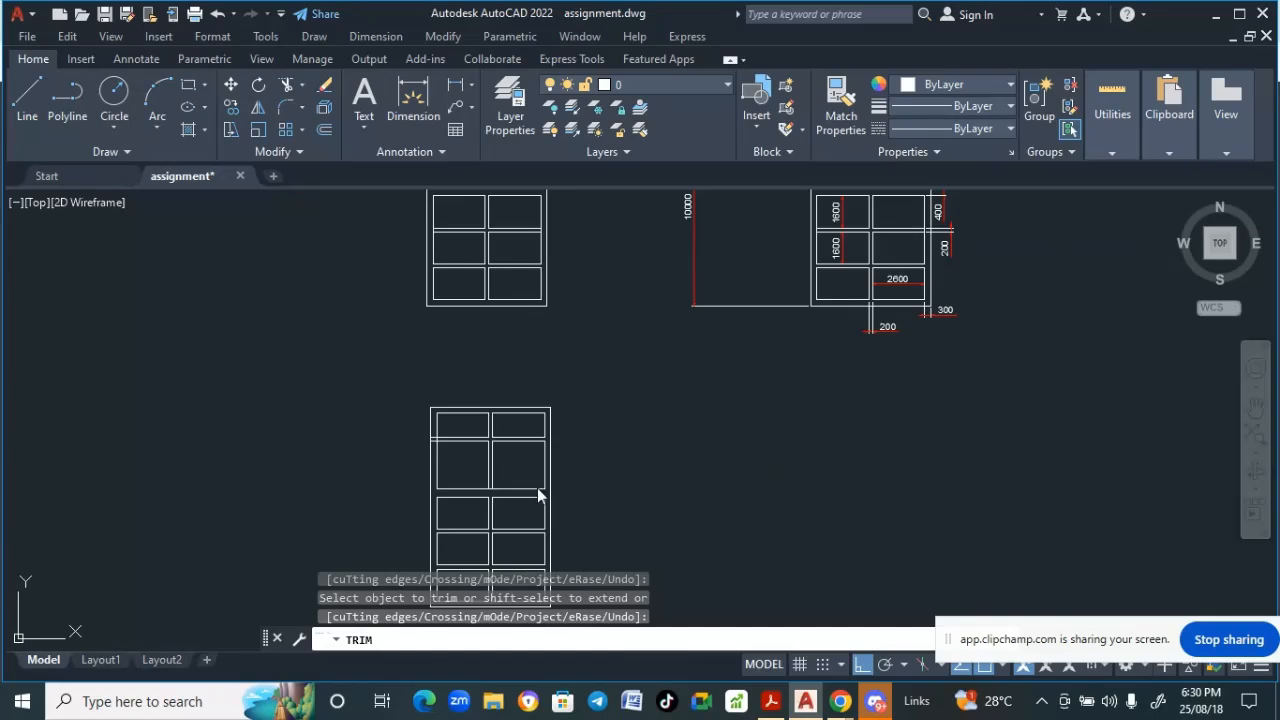
{"action": "key", "text": "Return"}
- Erase the two mullion line segments crossing the brick wall band of the new elevation
{"action": "scroll", "coordinate": [514, 466], "scroll_direction": "up", "scroll_amount": 4}
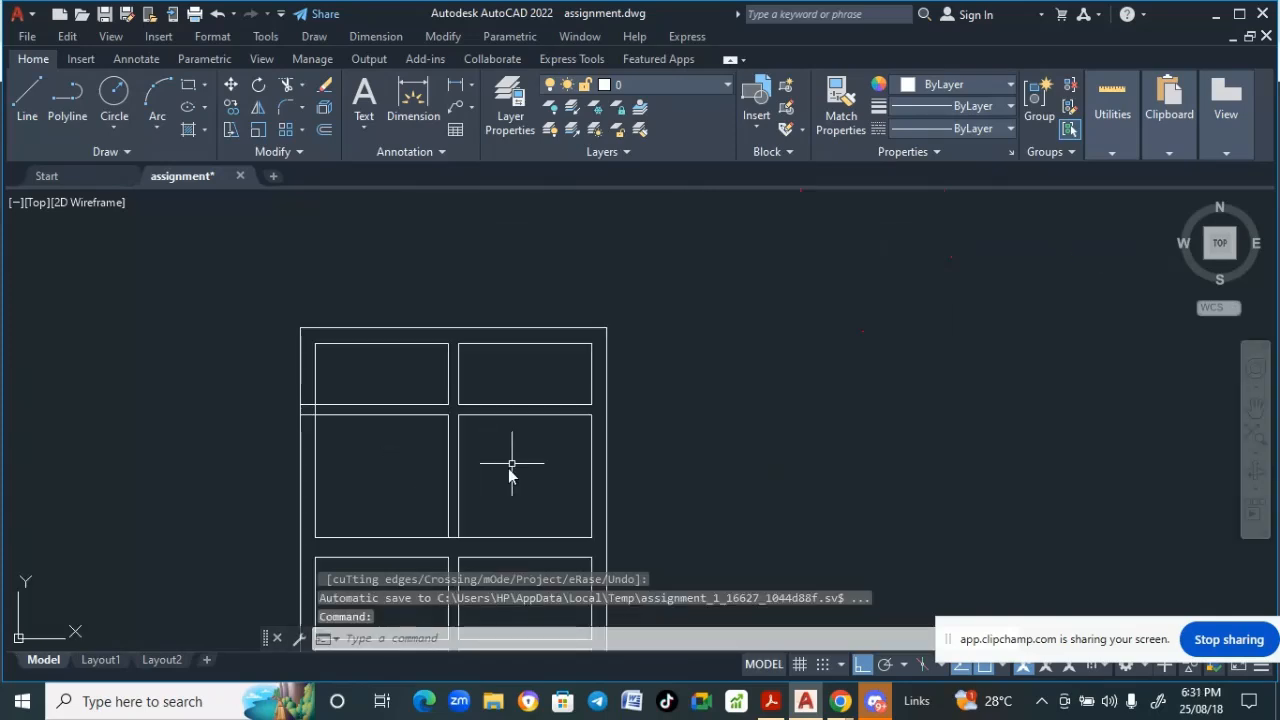
{"action": "left_click", "coordinate": [496, 477]}
{"action": "left_click", "coordinate": [422, 470]}
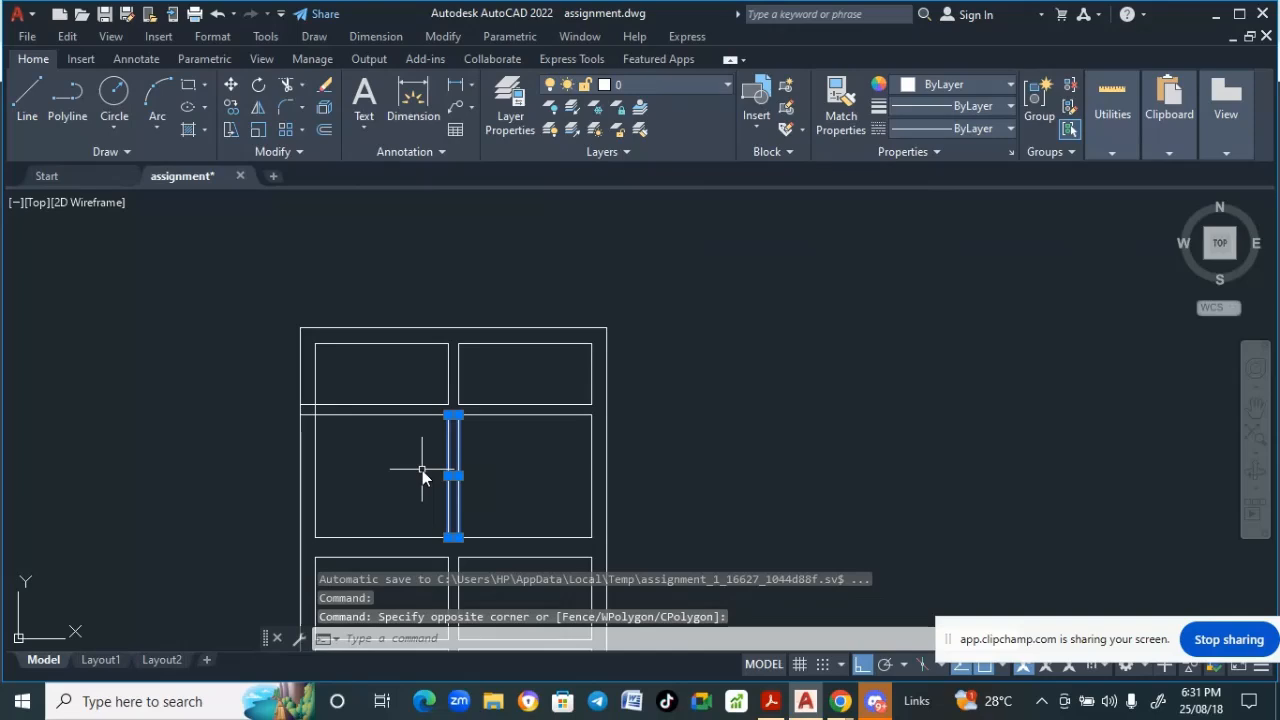
{"action": "key", "text": "Delete"}
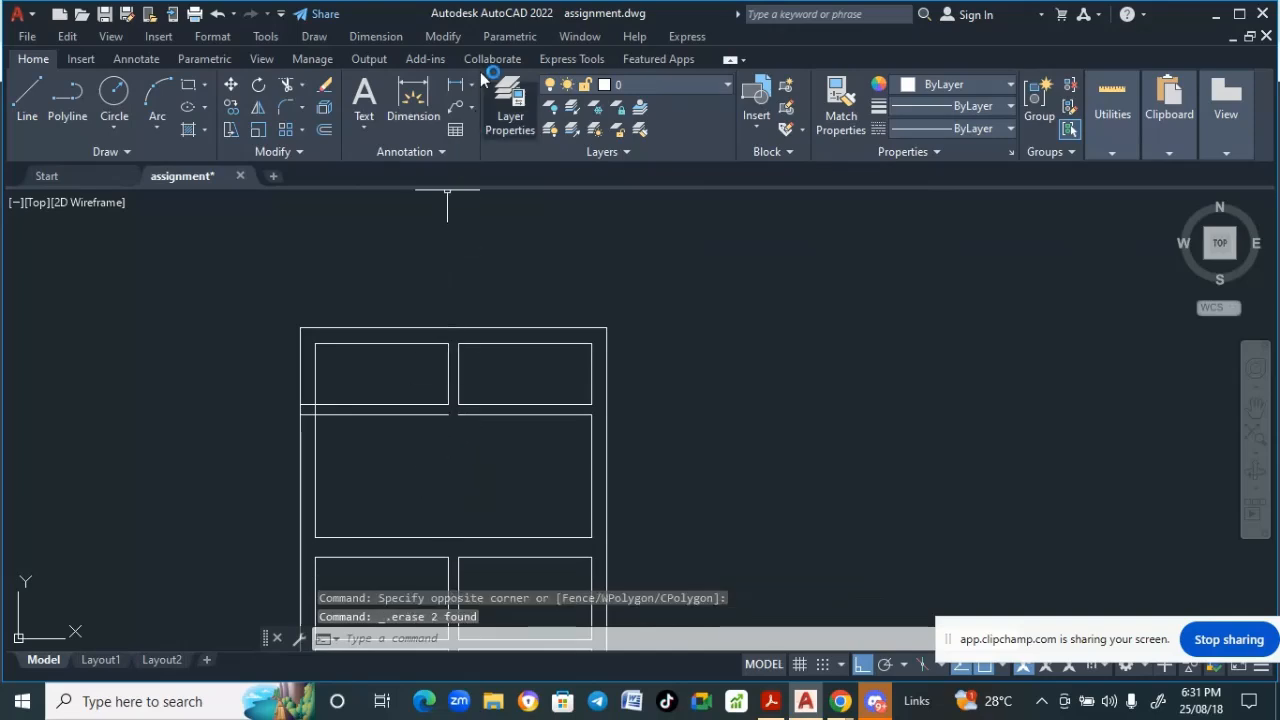
- Try to extend a line into the empty brick band panel of the new elevation, then end the Extend command
{"action": "left_click", "coordinate": [451, 38]}
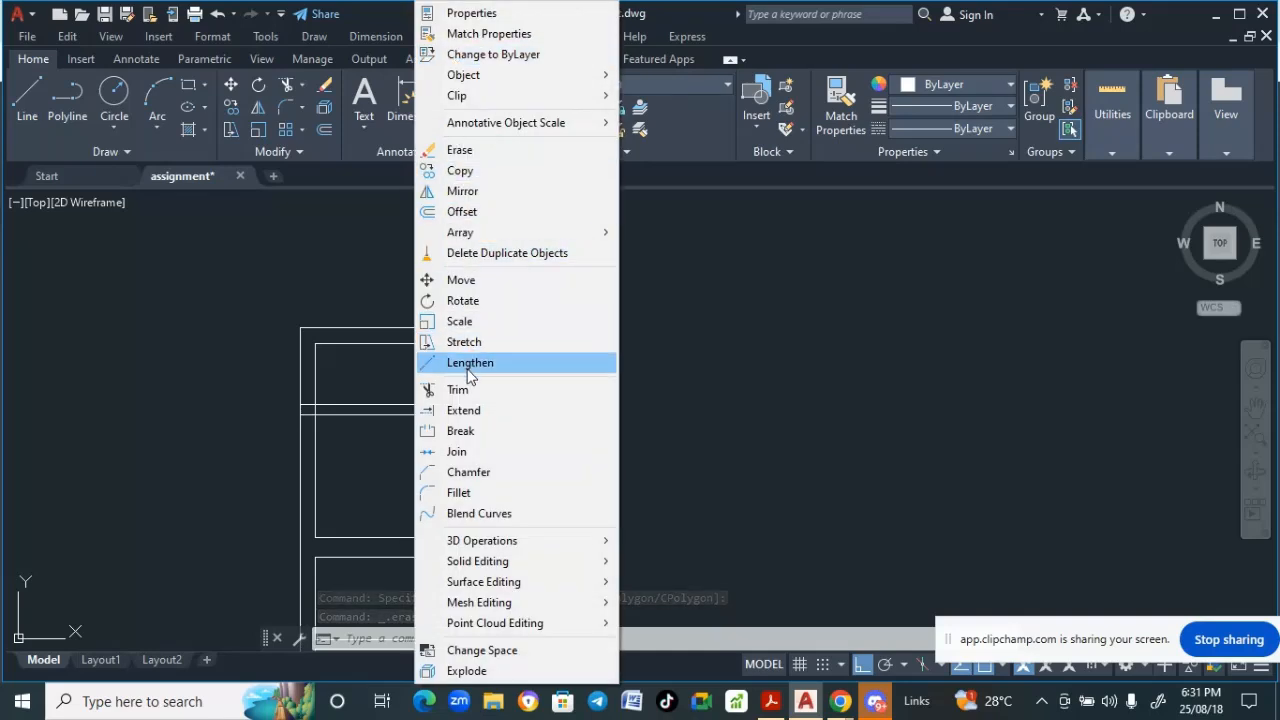
{"action": "left_click", "coordinate": [463, 410]}
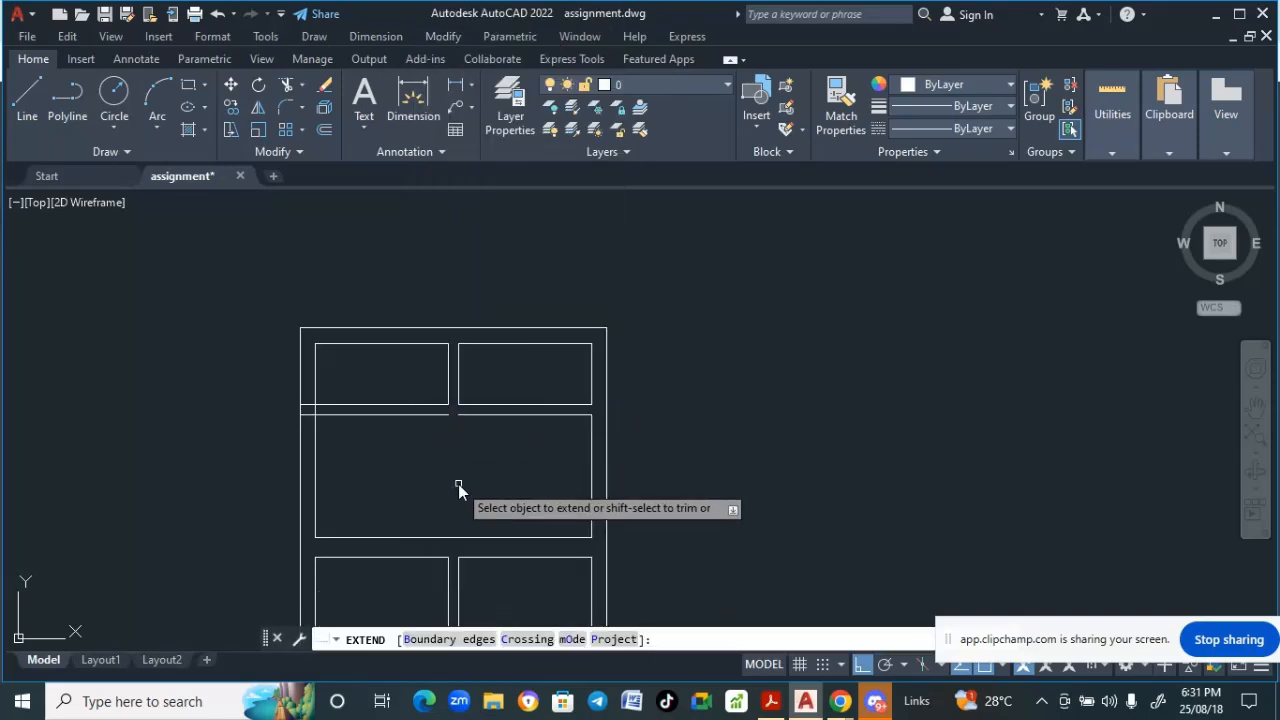
{"action": "left_click", "coordinate": [458, 483]}
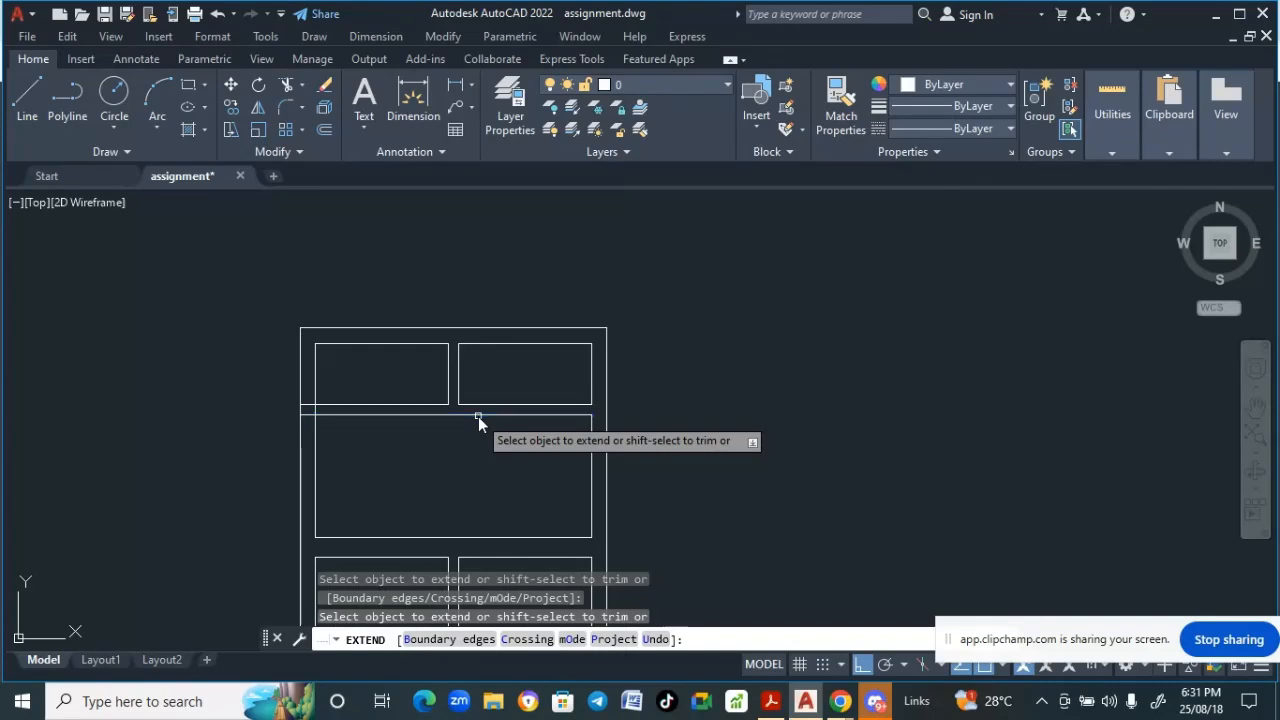
{"action": "scroll", "coordinate": [477, 425], "scroll_direction": "down", "scroll_amount": 5}
{"action": "scroll", "coordinate": [468, 300], "scroll_direction": "up", "scroll_amount": 6}
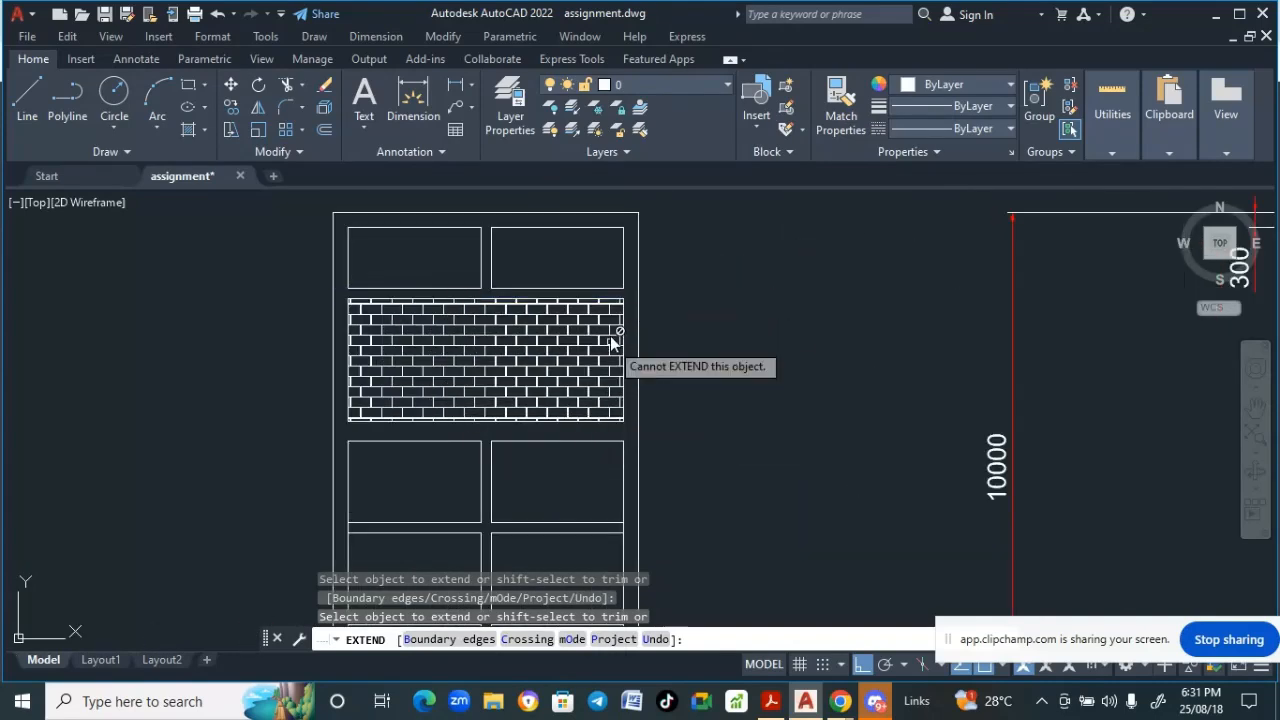
{"action": "scroll", "coordinate": [680, 400], "scroll_direction": "down", "scroll_amount": 3}
{"action": "mouse_move", "coordinate": [677, 394]}
{"action": "middle_mouse_down"}
{"action": "mouse_move", "coordinate": [577, 291]}
{"action": "mouse_move", "coordinate": [523, 269]}
{"action": "middle_mouse_up"}
{"action": "middle_click_drag", "start_coordinate": [564, 385], "coordinate": [543, 317]}
{"action": "scroll", "coordinate": [543, 317], "scroll_direction": "down", "scroll_amount": 2}
{"action": "mouse_move", "coordinate": [550, 443]}
{"action": "middle_mouse_down"}
{"action": "mouse_move", "coordinate": [534, 547]}
{"action": "mouse_move", "coordinate": [531, 465]}
{"action": "middle_mouse_up"}
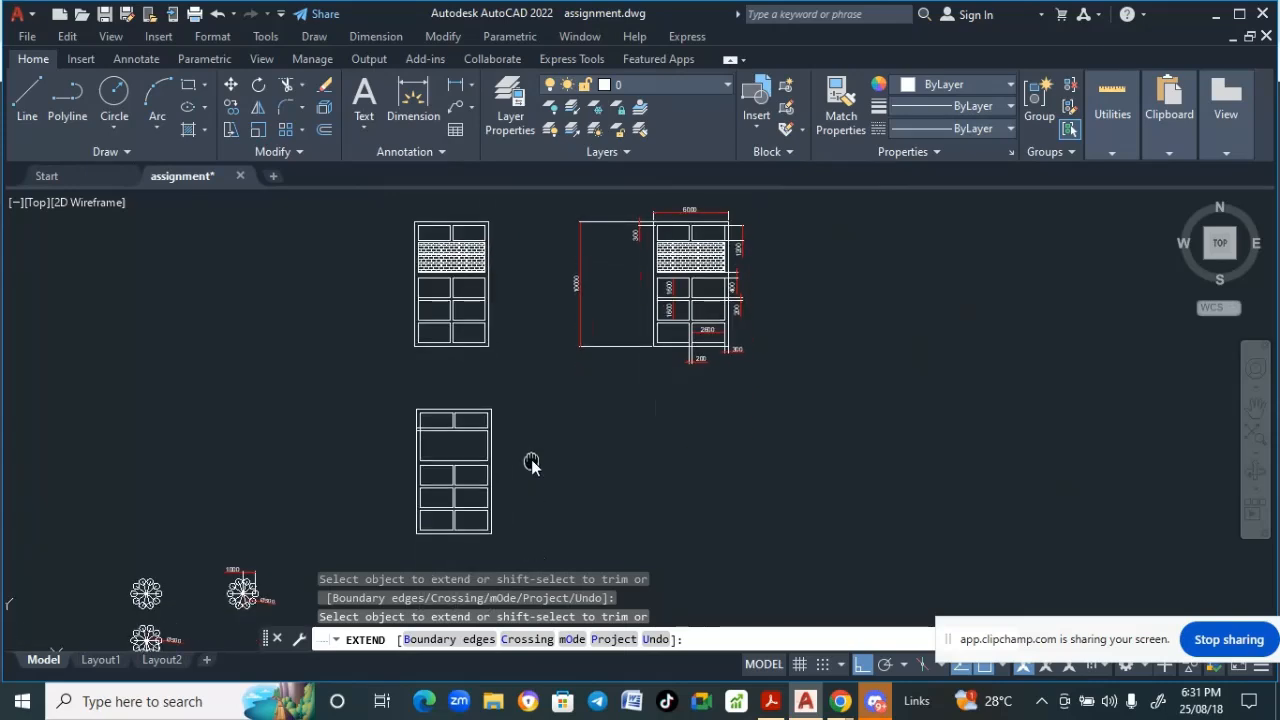
{"action": "scroll", "coordinate": [459, 442], "scroll_direction": "up", "scroll_amount": 4}
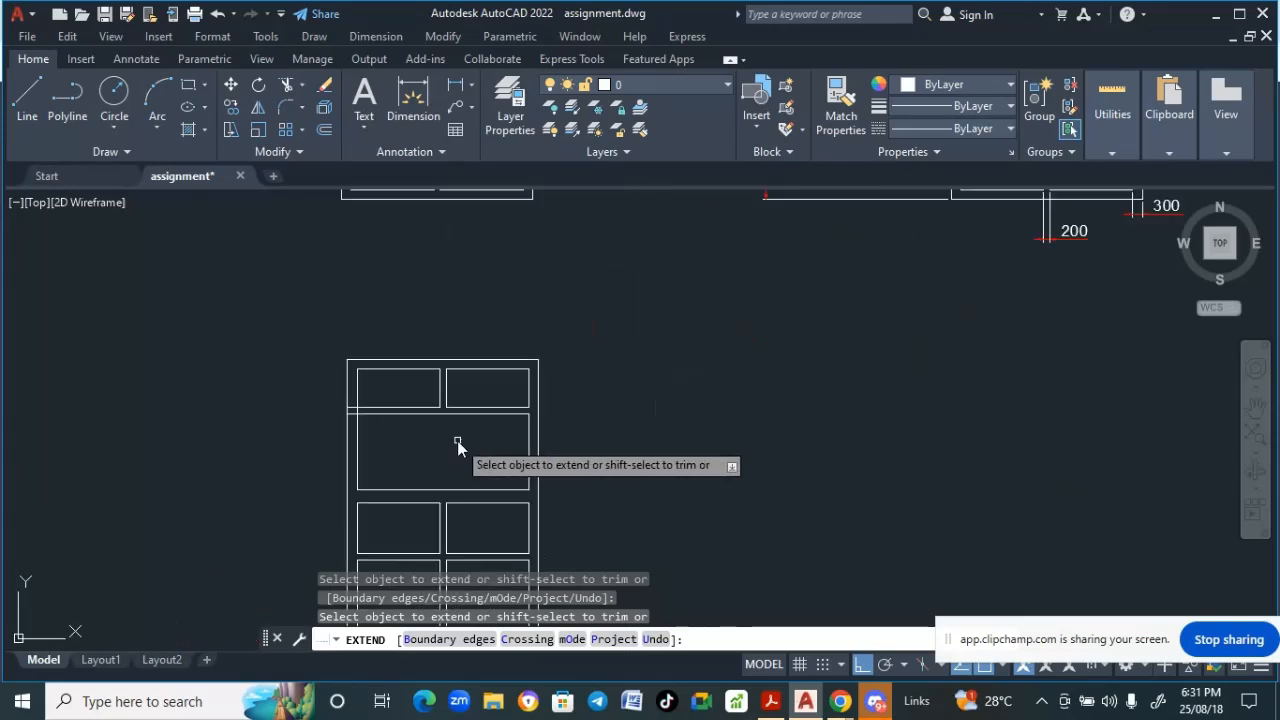
{"action": "key", "text": "Return"}
{"action": "scroll", "coordinate": [457, 440], "scroll_direction": "down", "scroll_amount": 4}
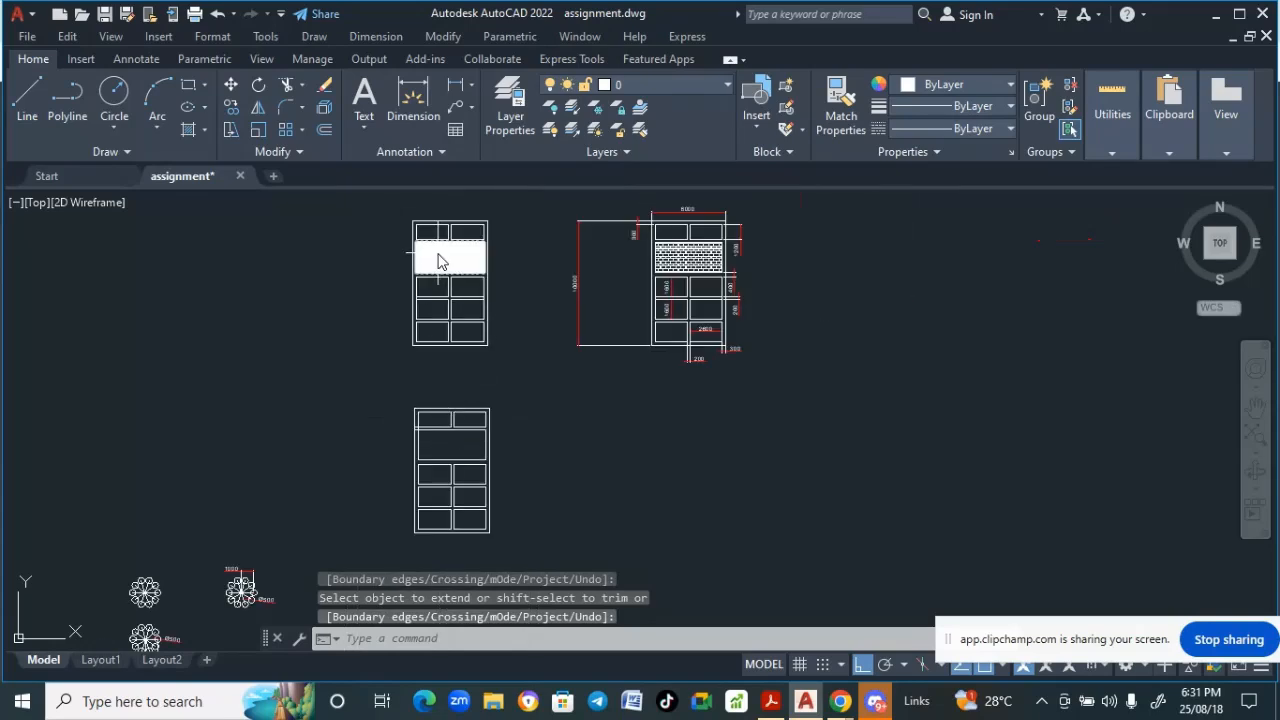
- Start a hatch by picking inside the empty band panel of the new elevation
{"action": "left_click", "coordinate": [314, 36]}
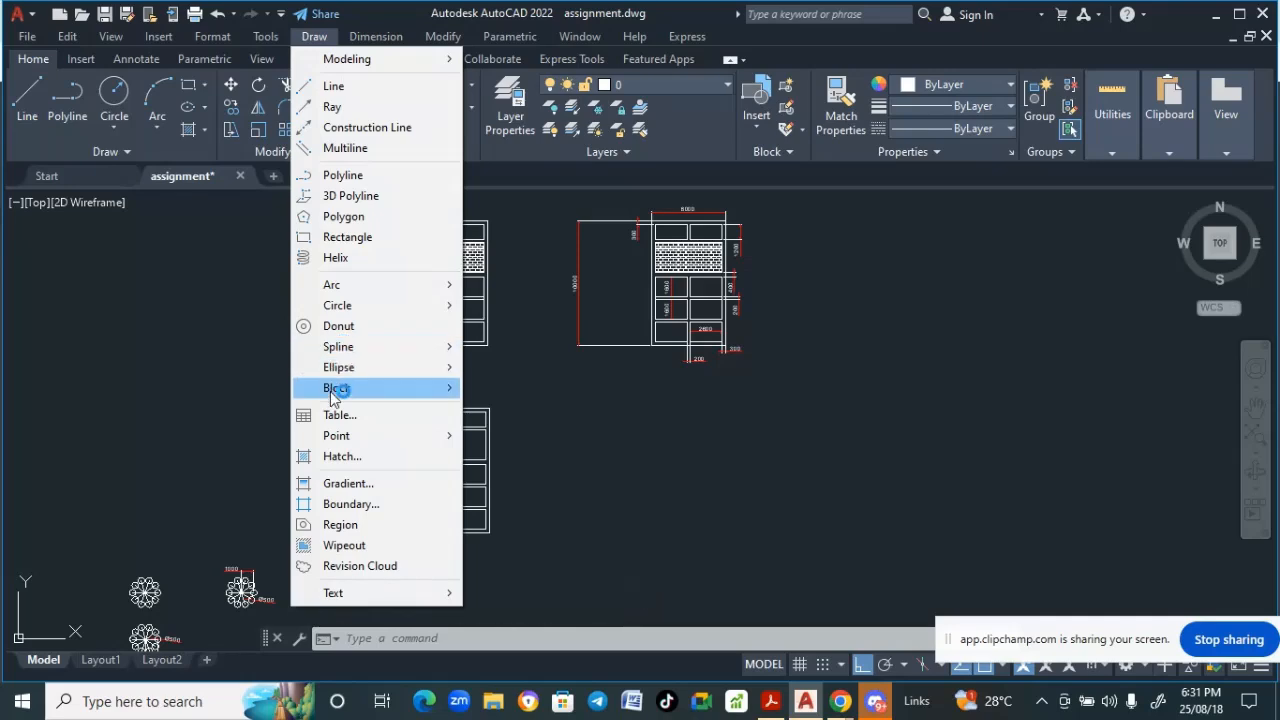
{"action": "left_click", "coordinate": [336, 456]}
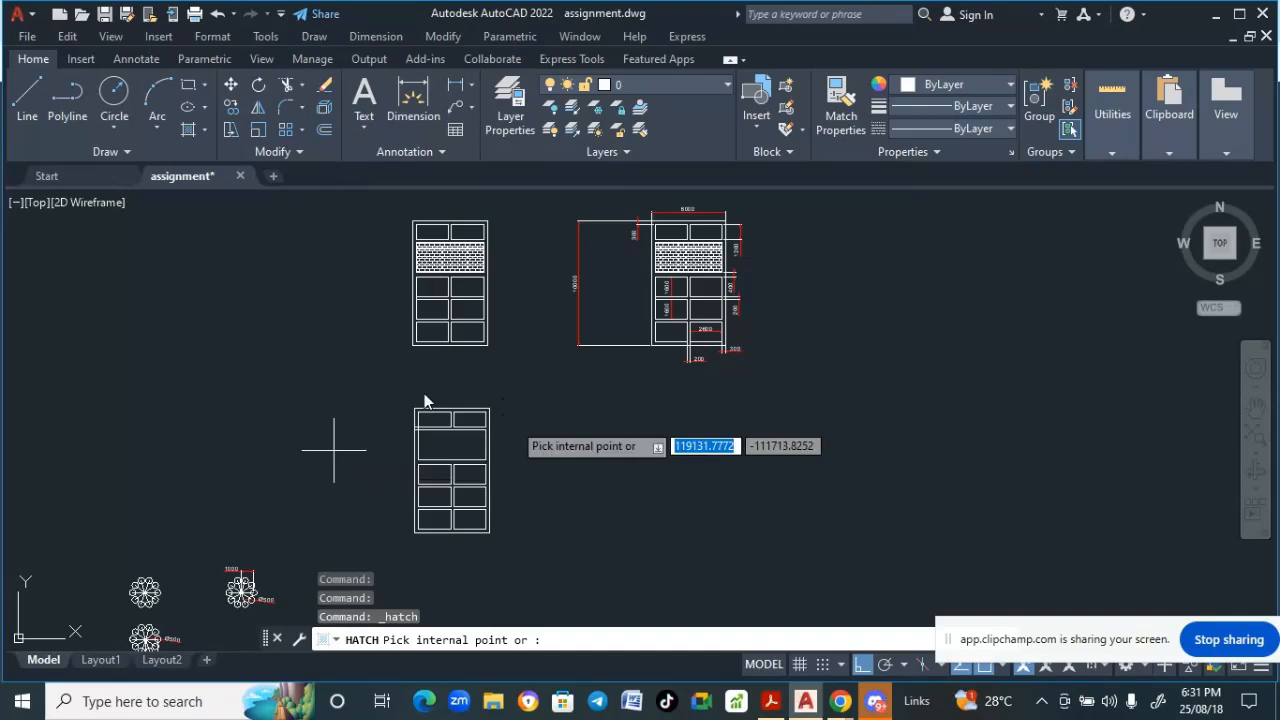
{"action": "left_click", "coordinate": [457, 453]}
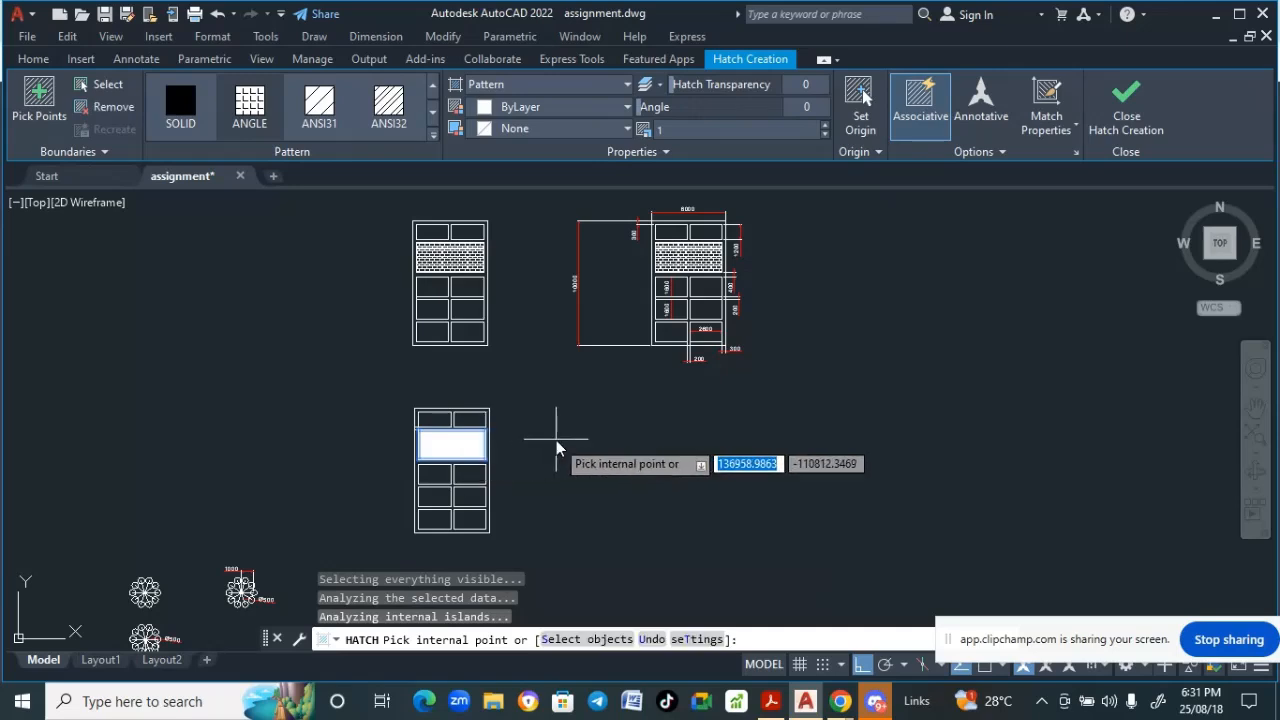
{"action": "scroll", "coordinate": [530, 450], "scroll_direction": "up", "scroll_amount": 6}
{"action": "scroll", "coordinate": [530, 457], "scroll_direction": "down", "scroll_amount": 4}
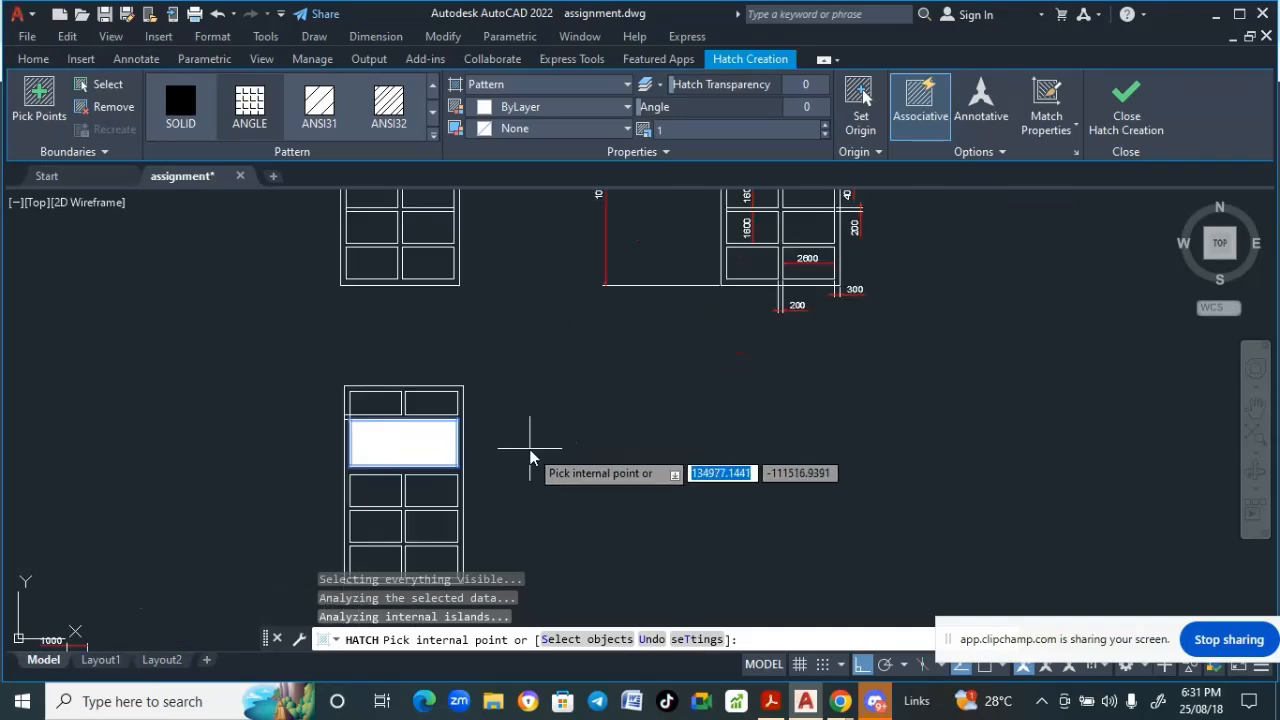
{"action": "middle_click_drag", "start_coordinate": [470, 440], "coordinate": [563, 564]}
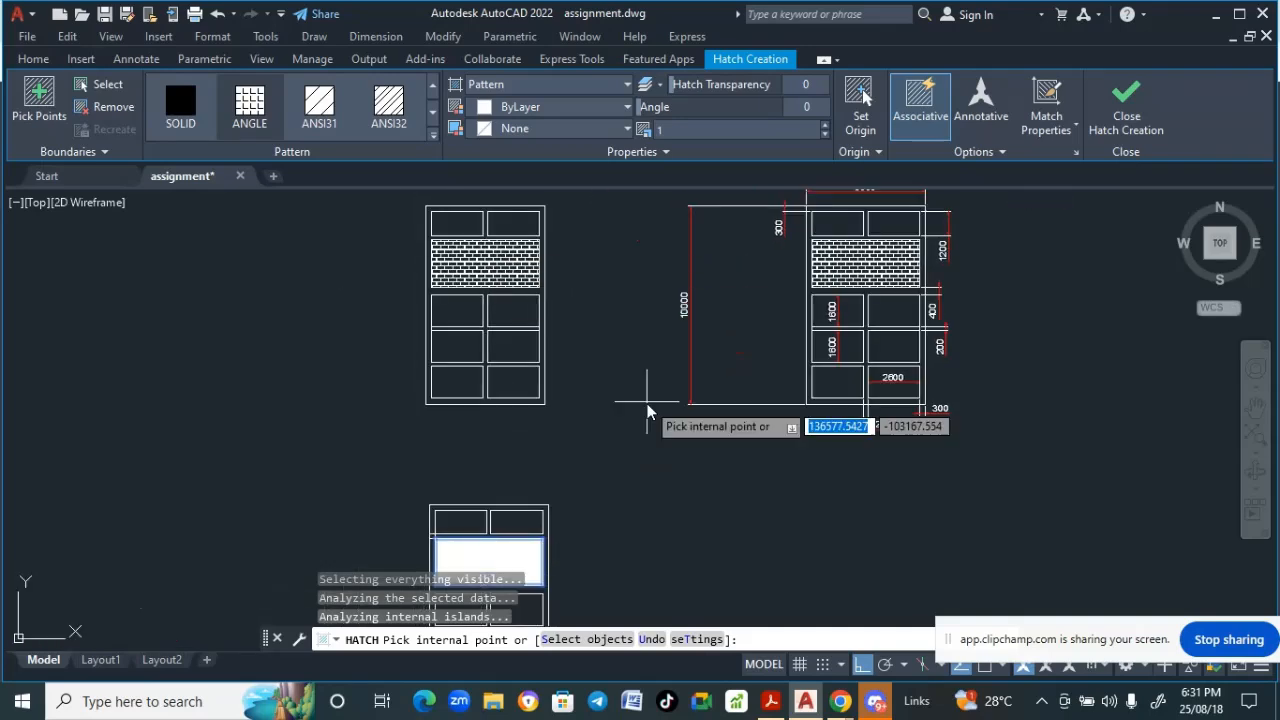
- Try the ANGLE and SOLID hatch patterns on the band panel
{"action": "left_click", "coordinate": [257, 122]}
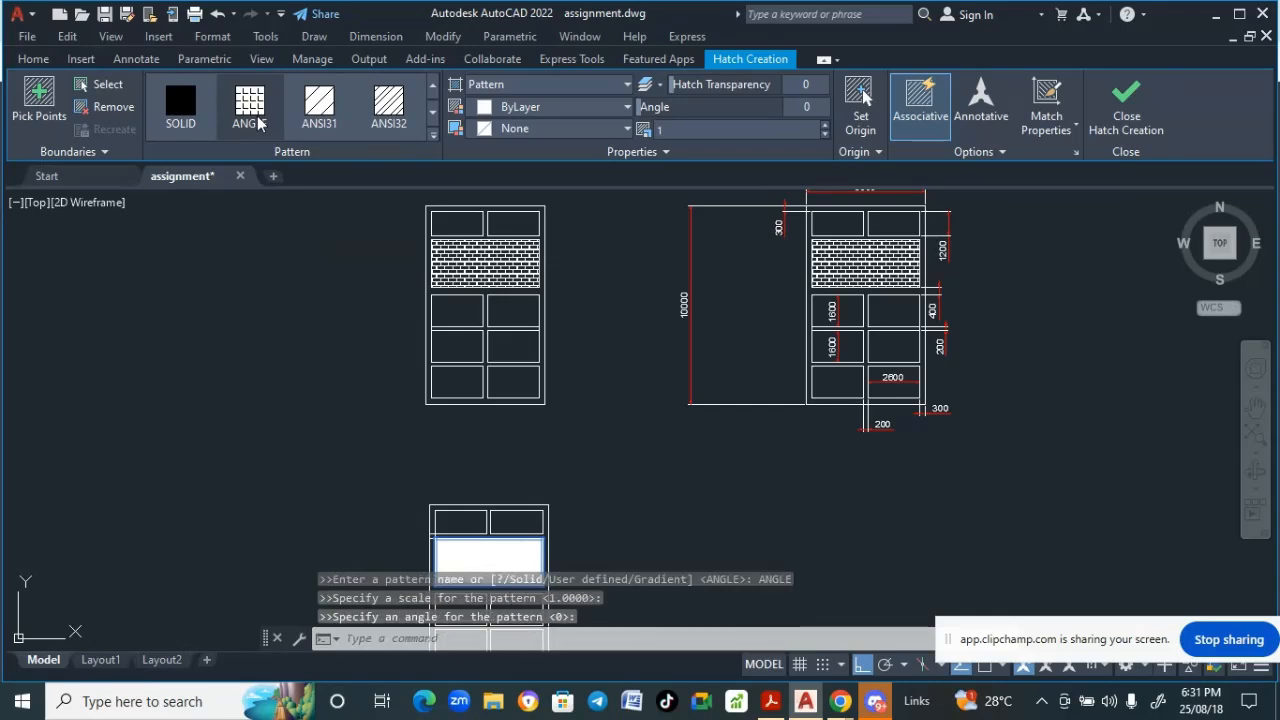
{"action": "scroll", "coordinate": [277, 263], "scroll_direction": "down", "scroll_amount": 2}
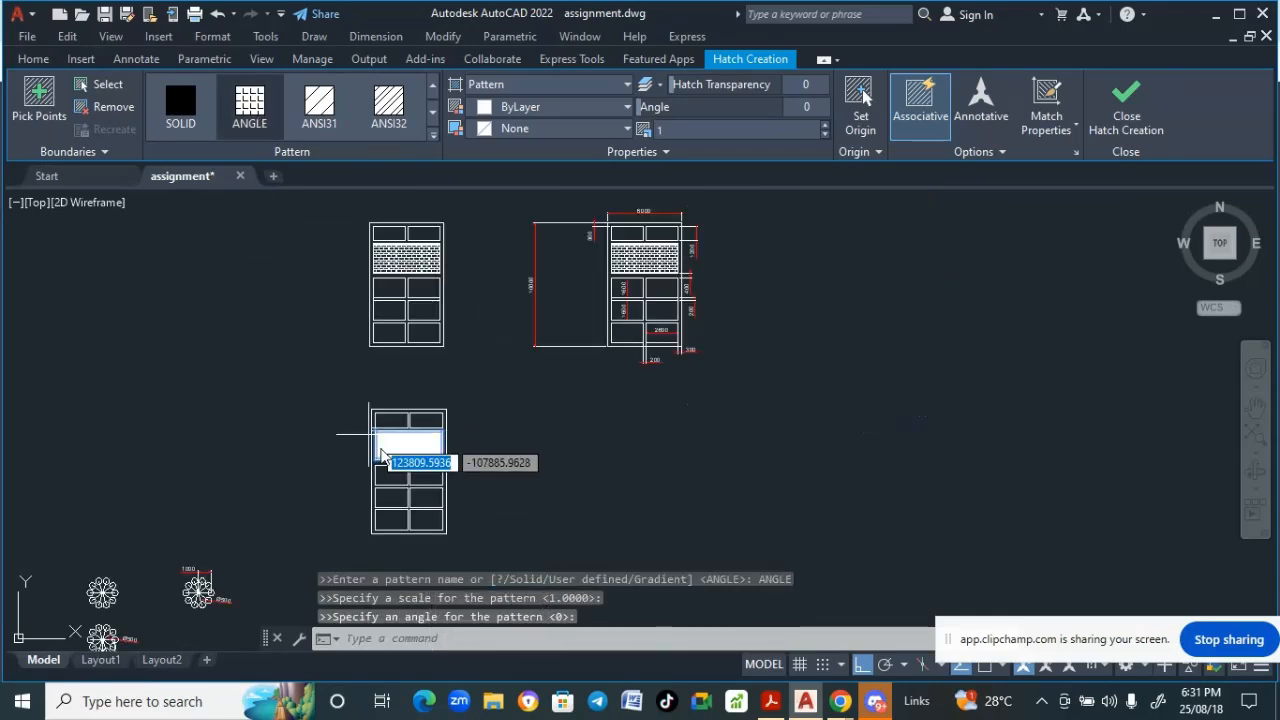
{"action": "scroll", "coordinate": [410, 445], "scroll_direction": "up", "scroll_amount": 2}
{"action": "scroll", "coordinate": [395, 430], "scroll_direction": "down", "scroll_amount": 4}
{"action": "left_click", "coordinate": [257, 113]}
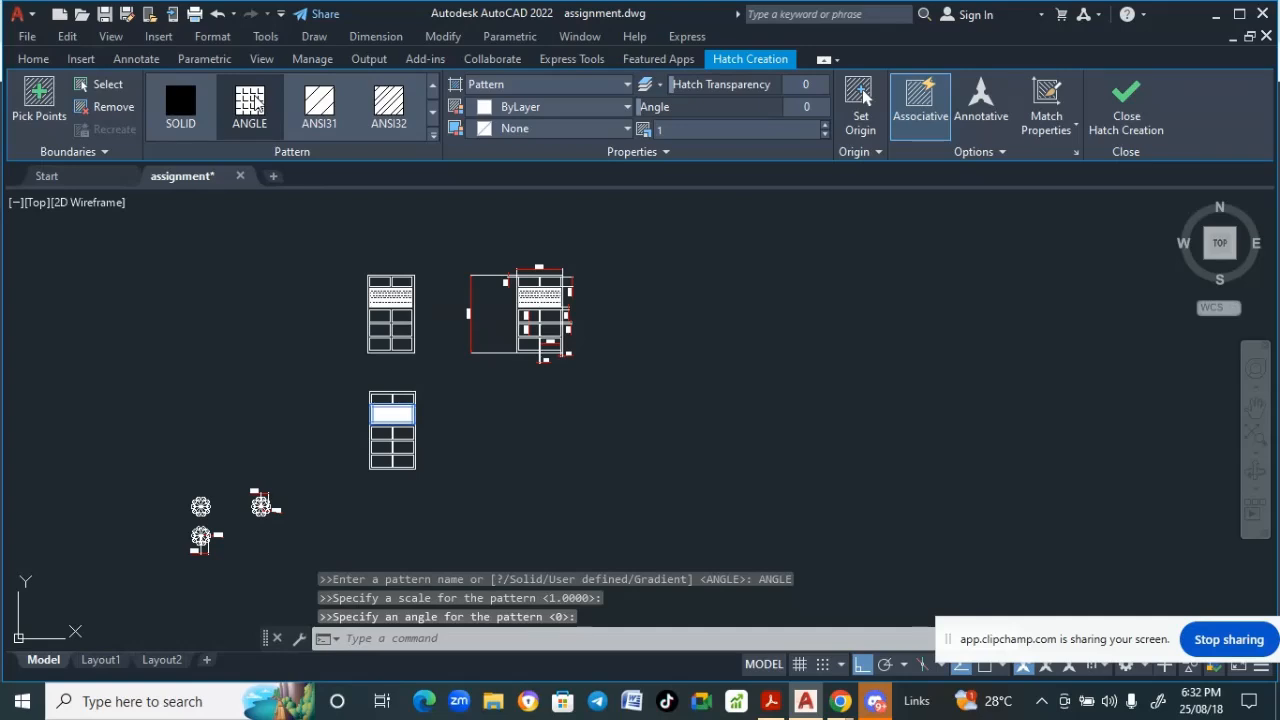
{"action": "left_click", "coordinate": [185, 110]}
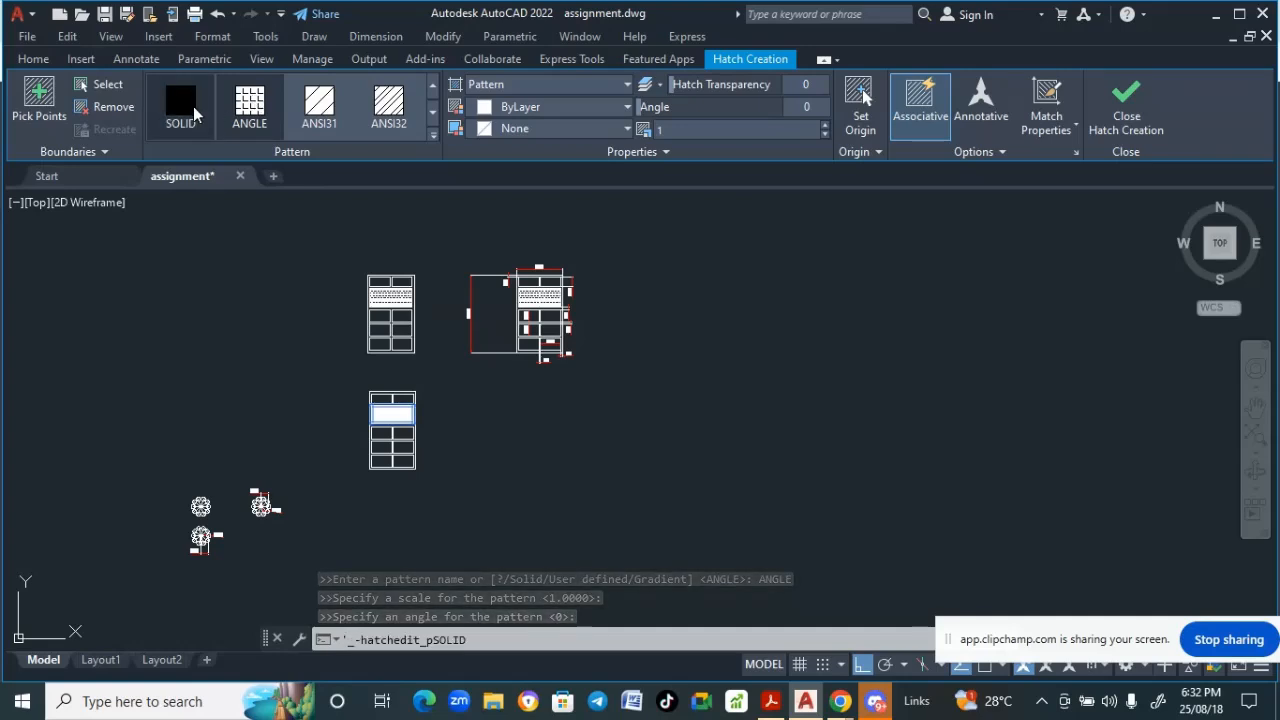
{"action": "left_click", "coordinate": [256, 104]}
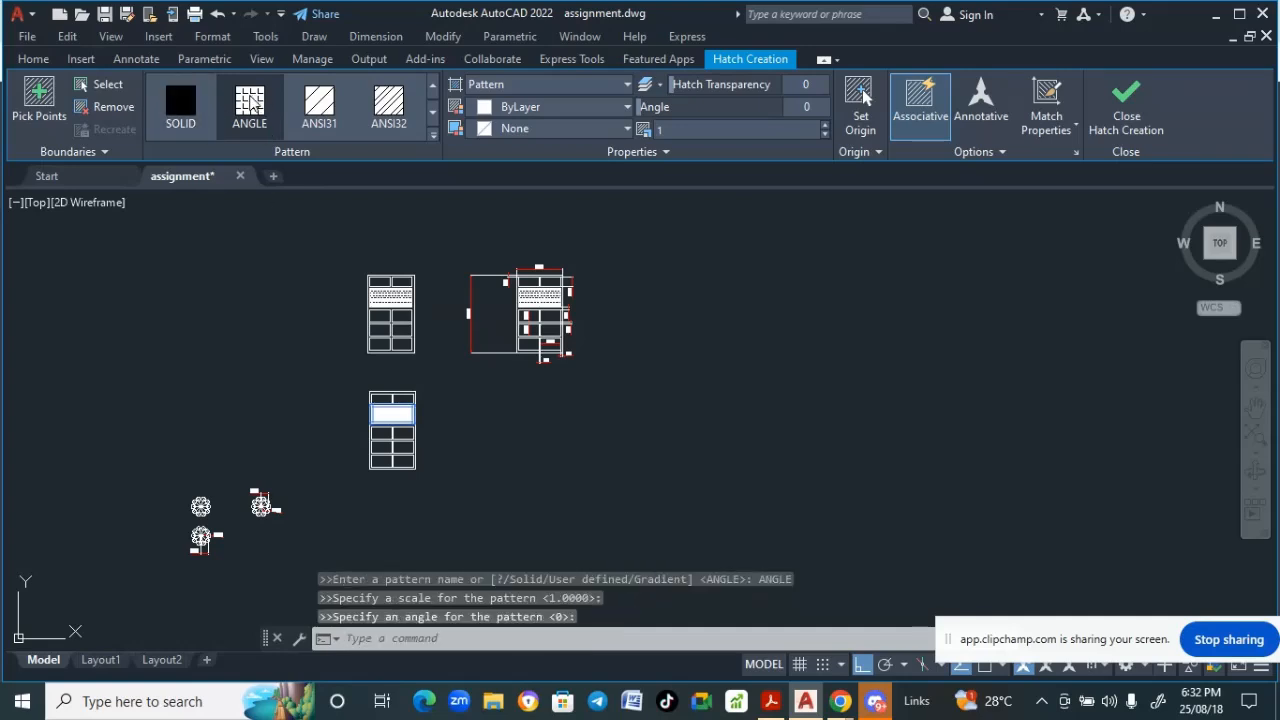
{"action": "left_click", "coordinate": [475, 88]}
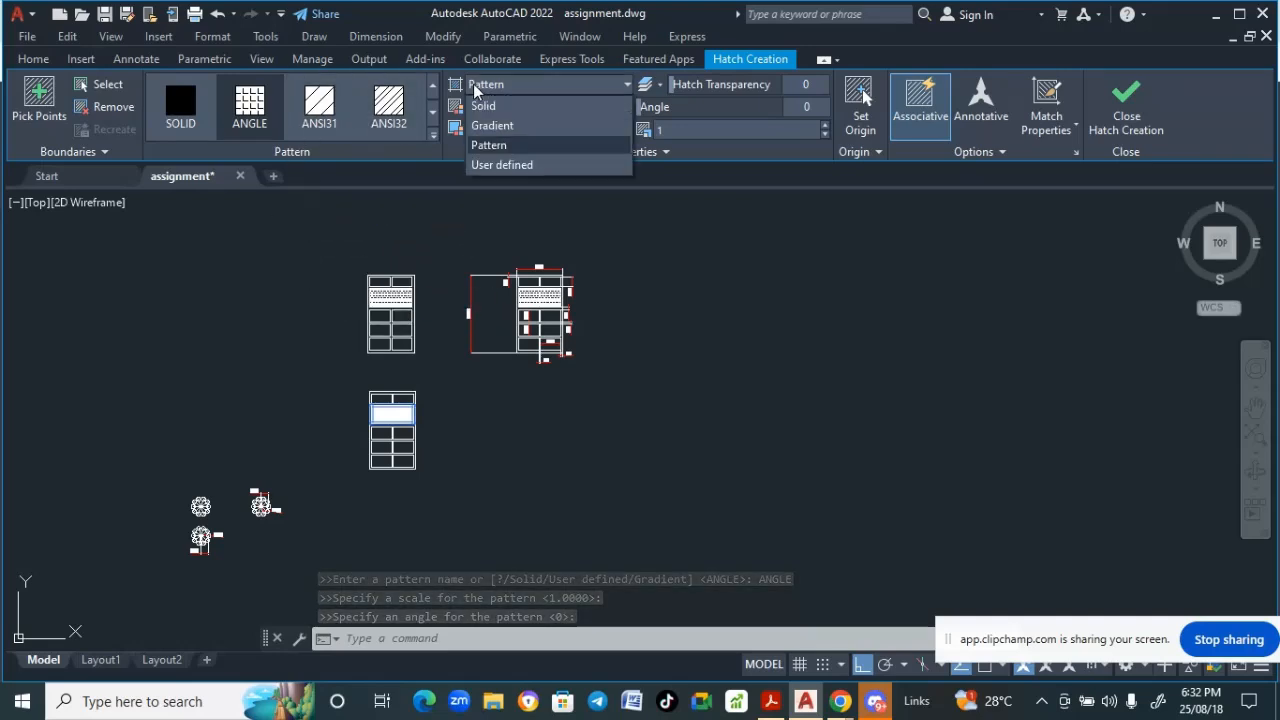
{"action": "left_click", "coordinate": [488, 146]}
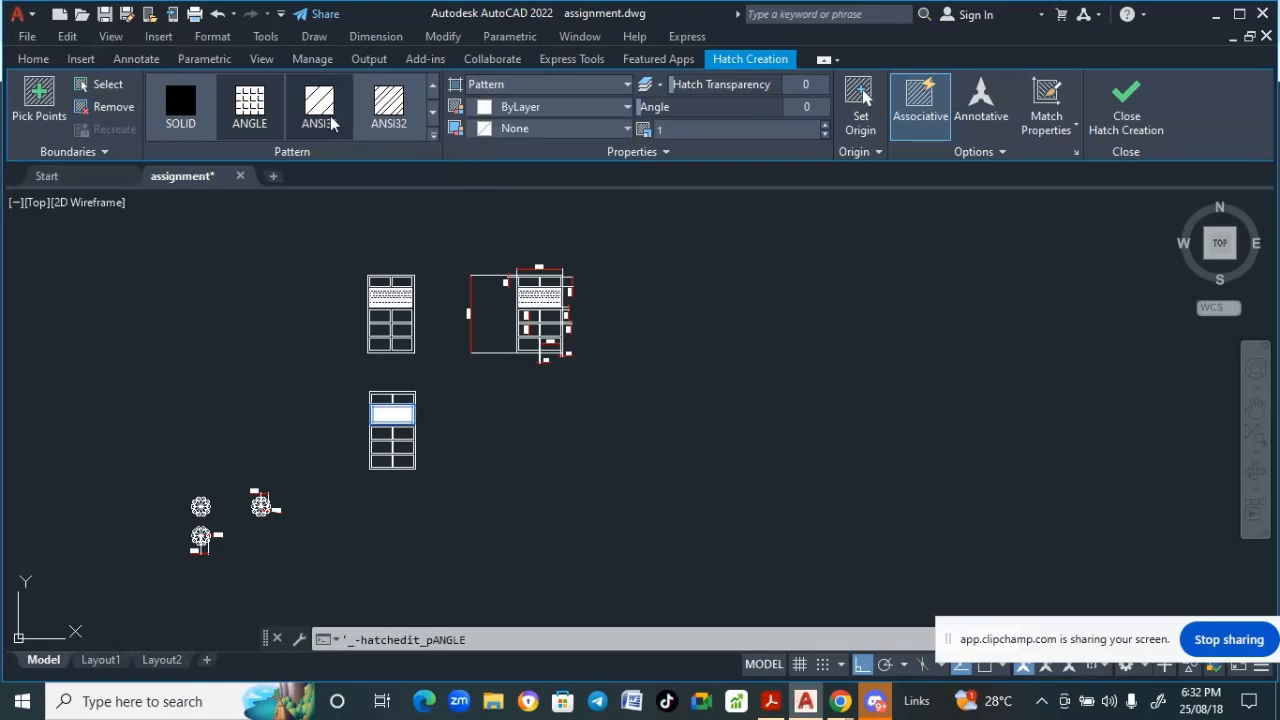
{"action": "left_click", "coordinate": [264, 108]}
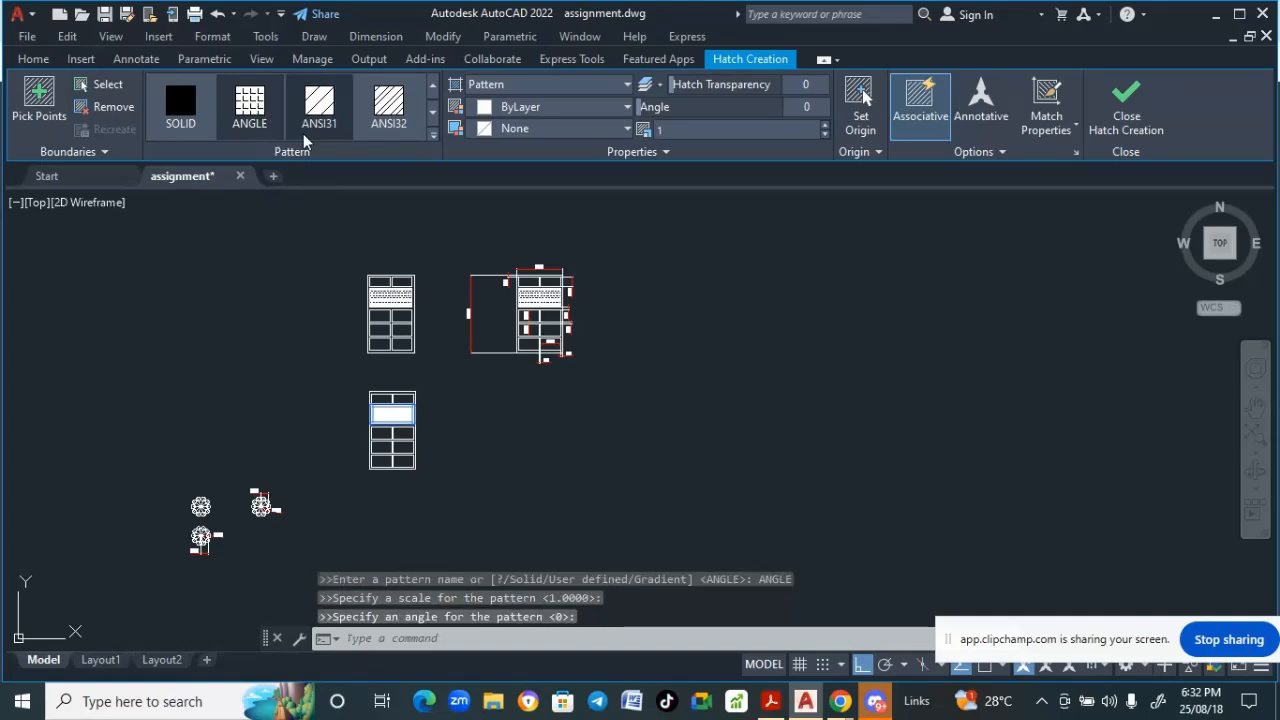
- Try the ANSI31 and ANSI32 patterns and browse the hatch colour and type lists
{"action": "left_click", "coordinate": [316, 110]}
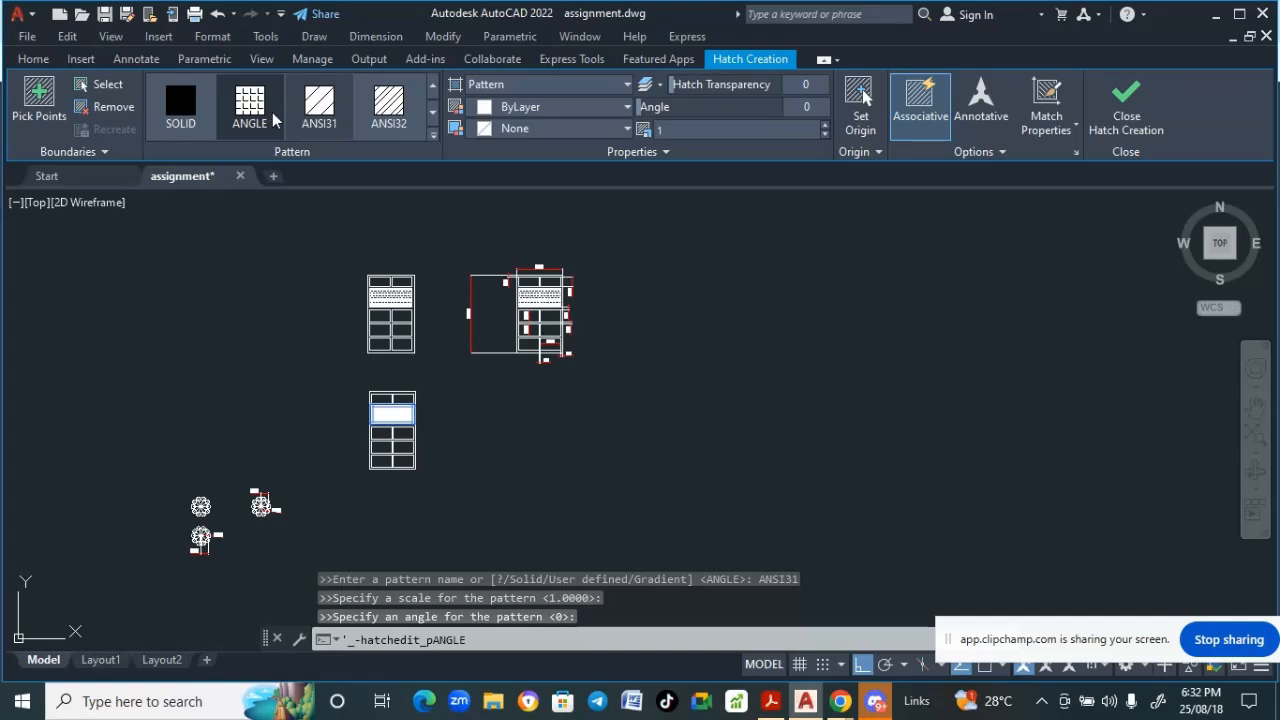
{"action": "left_click", "coordinate": [390, 120]}
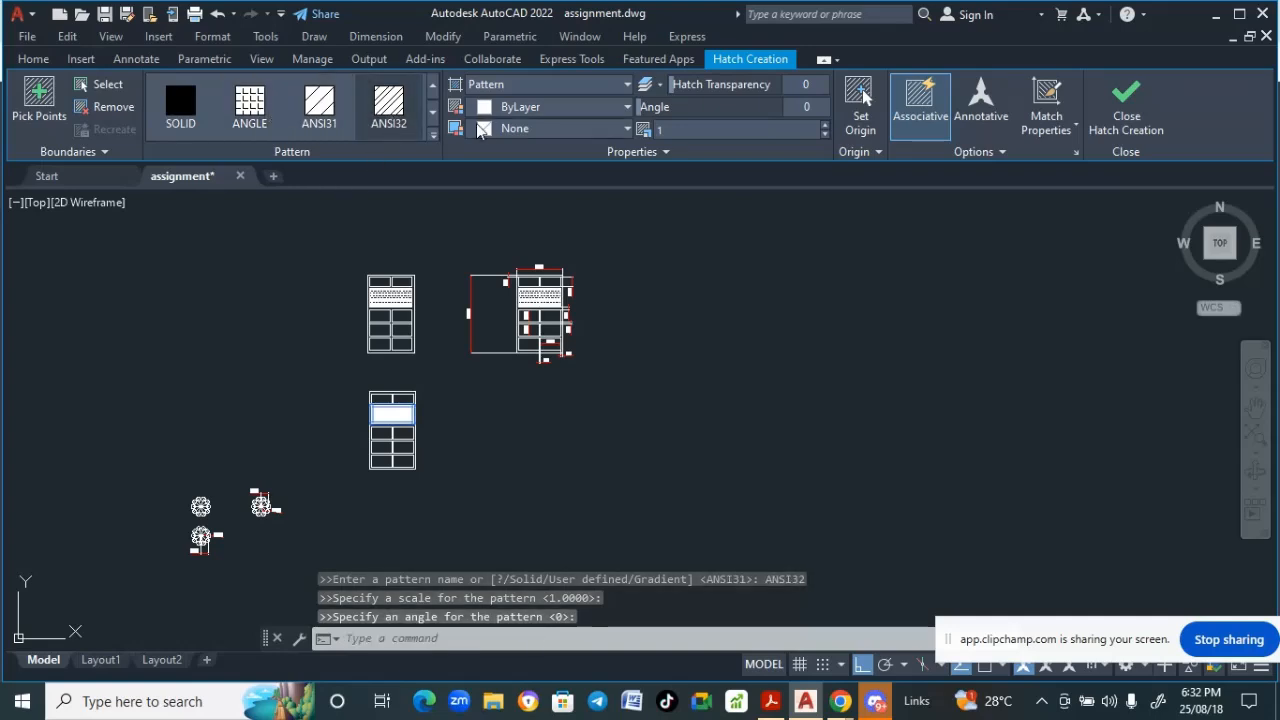
{"action": "left_click", "coordinate": [624, 86]}
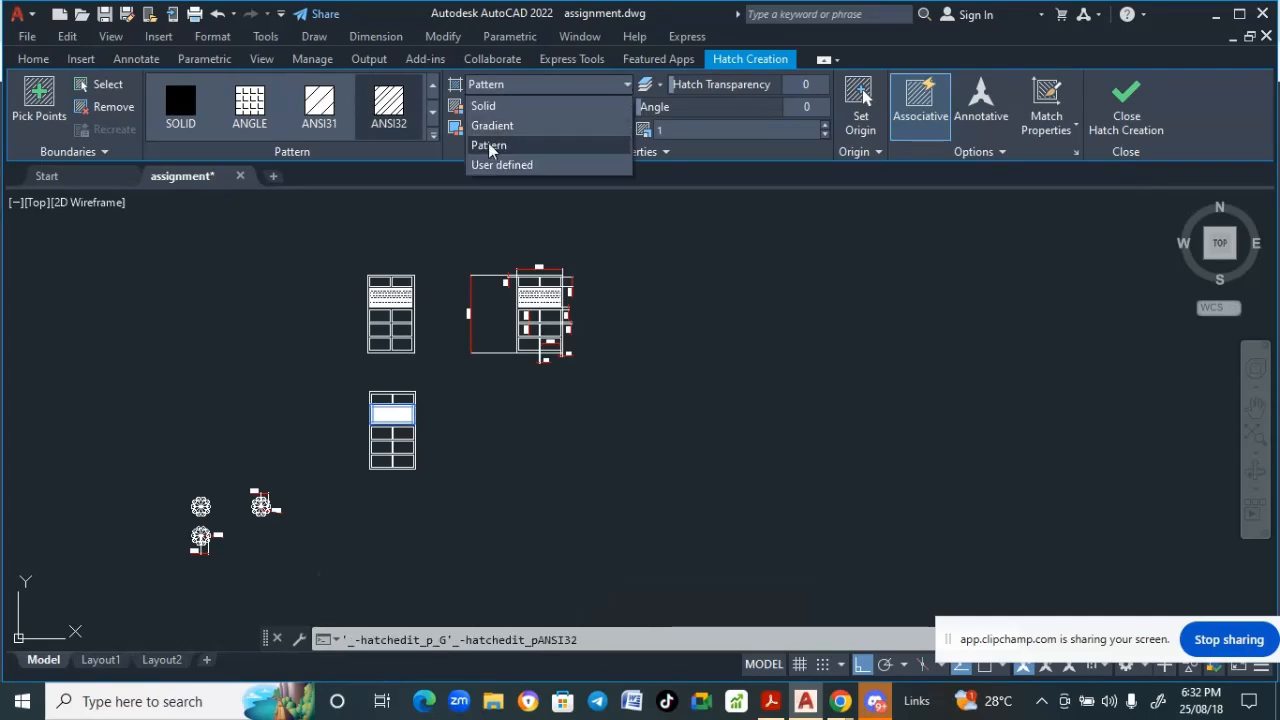
{"action": "left_click", "coordinate": [489, 146]}
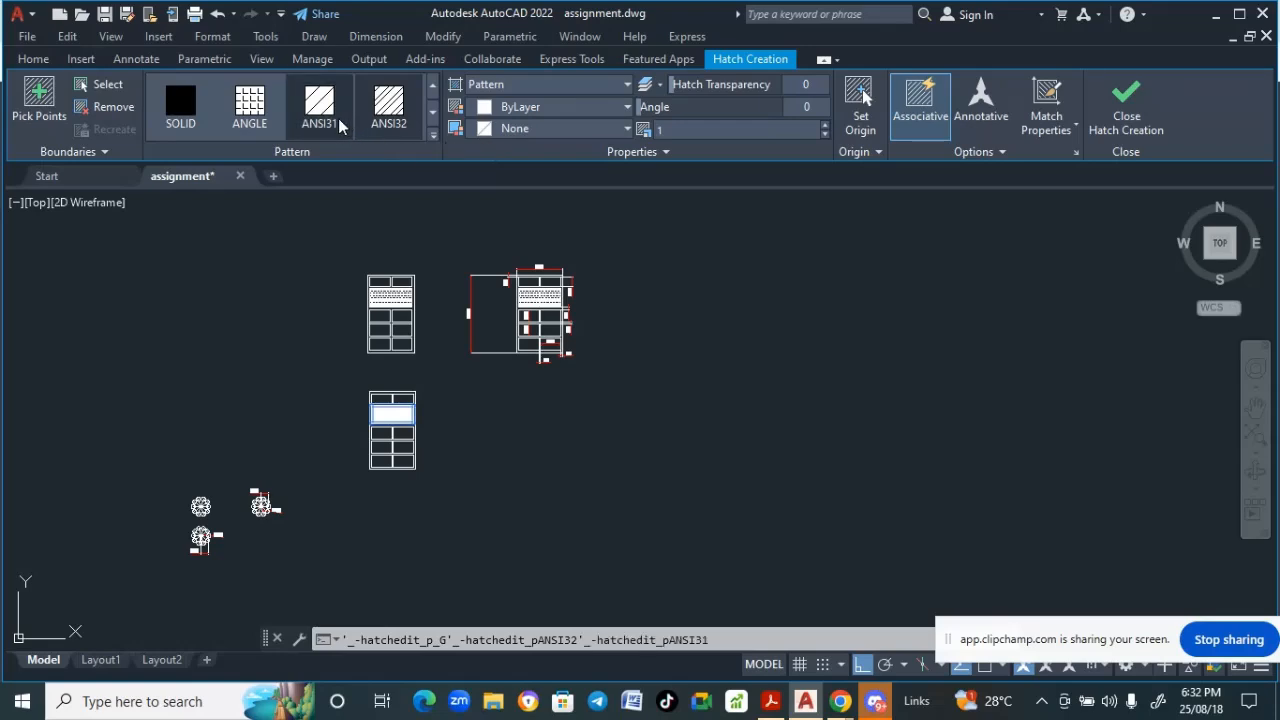
{"action": "left_click", "coordinate": [263, 120]}
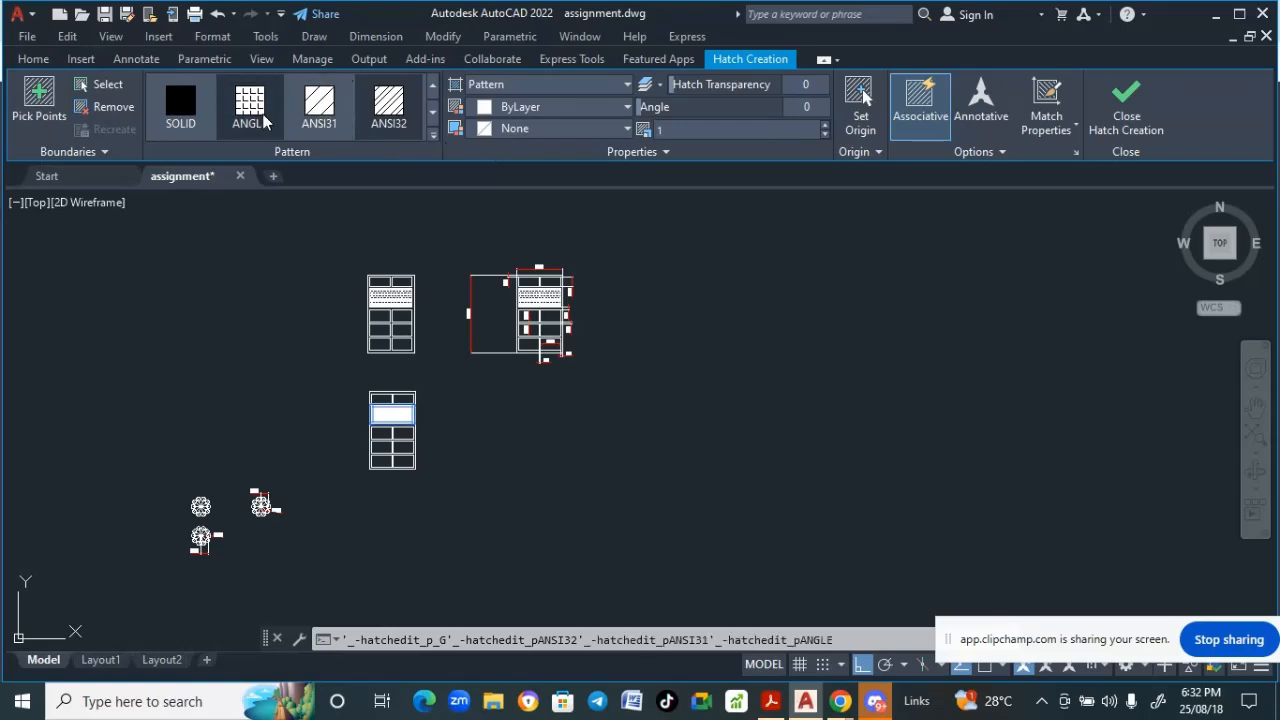
{"action": "left_click", "coordinate": [389, 108]}
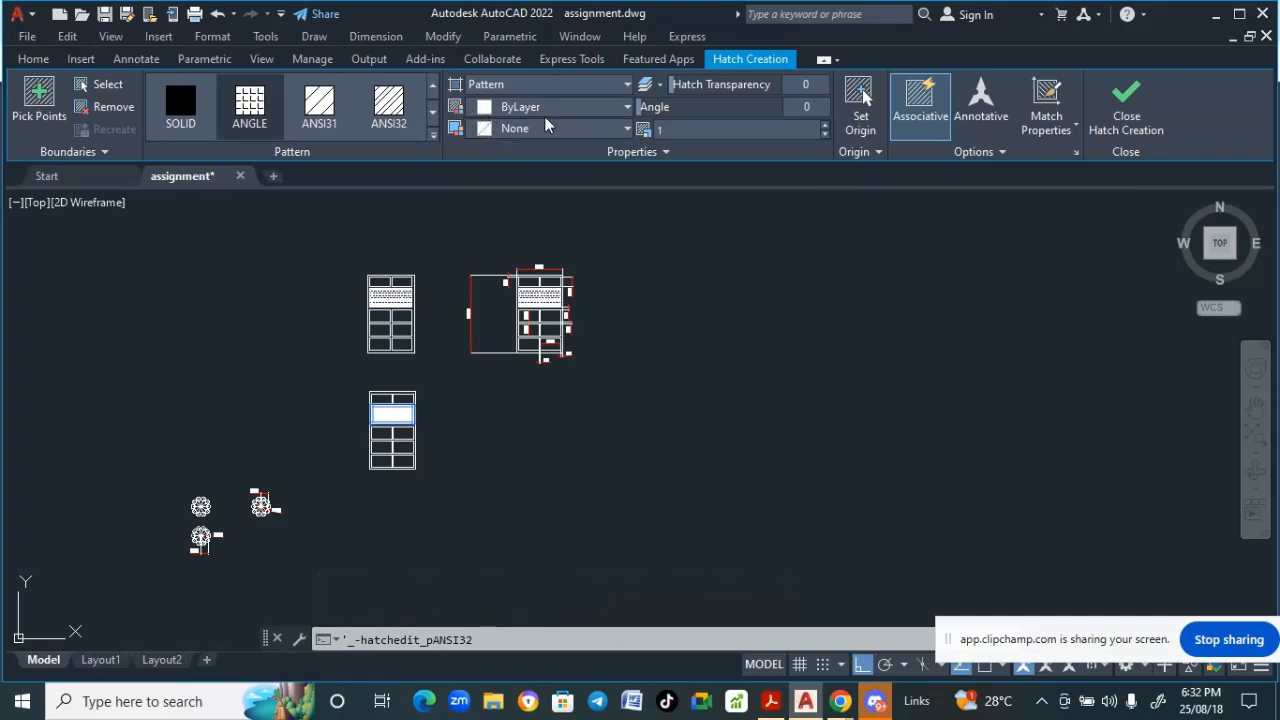
{"action": "left_click", "coordinate": [605, 107]}
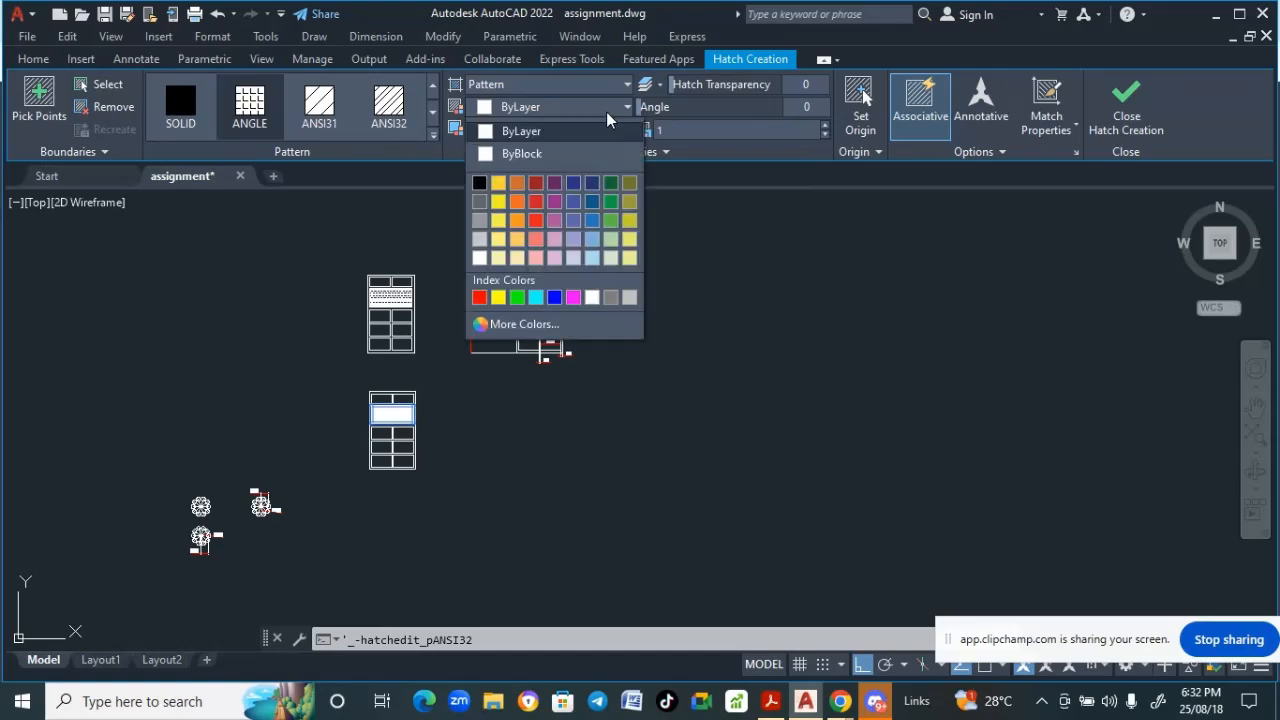
{"action": "left_click", "coordinate": [572, 92]}
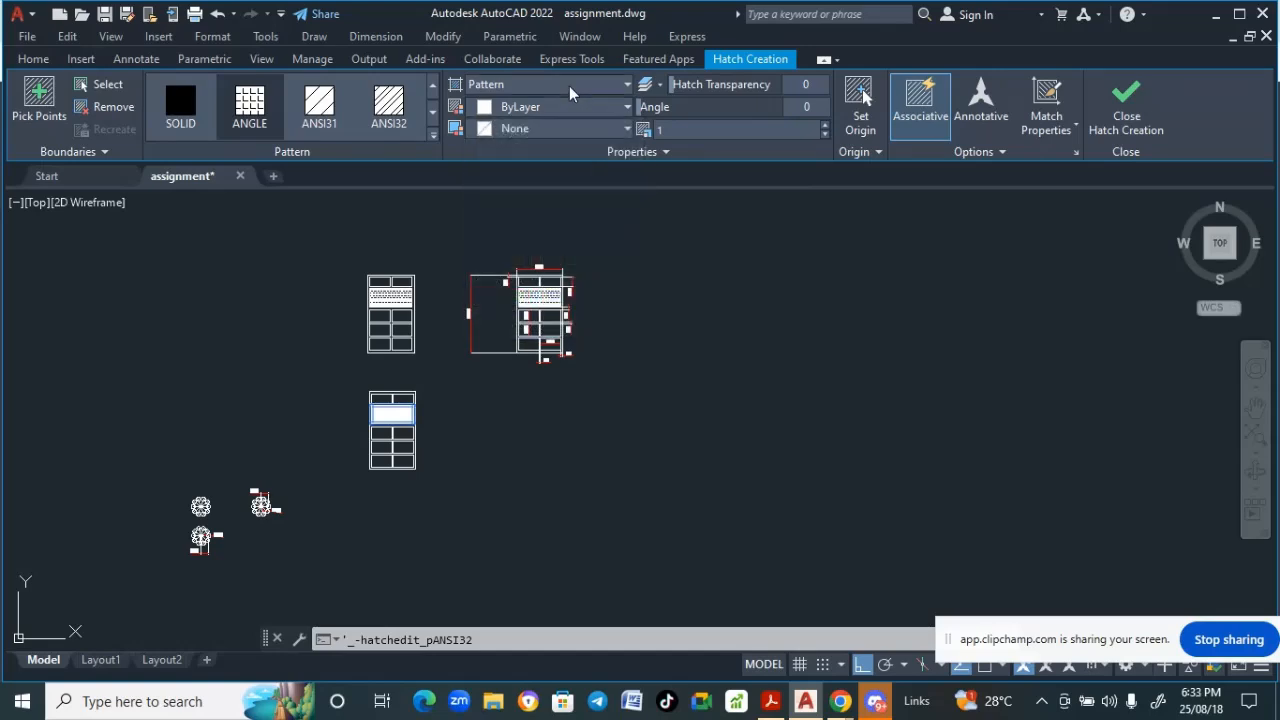
{"action": "left_click", "coordinate": [572, 88]}
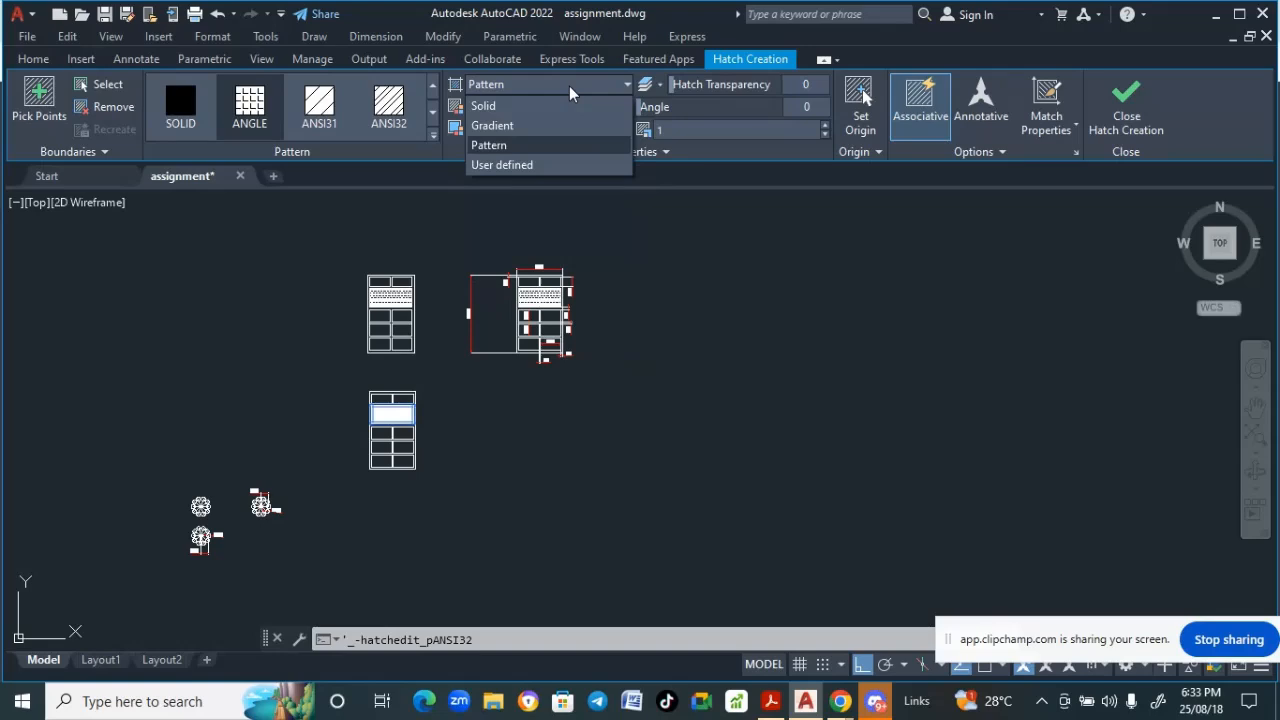
{"action": "left_click", "coordinate": [495, 128]}
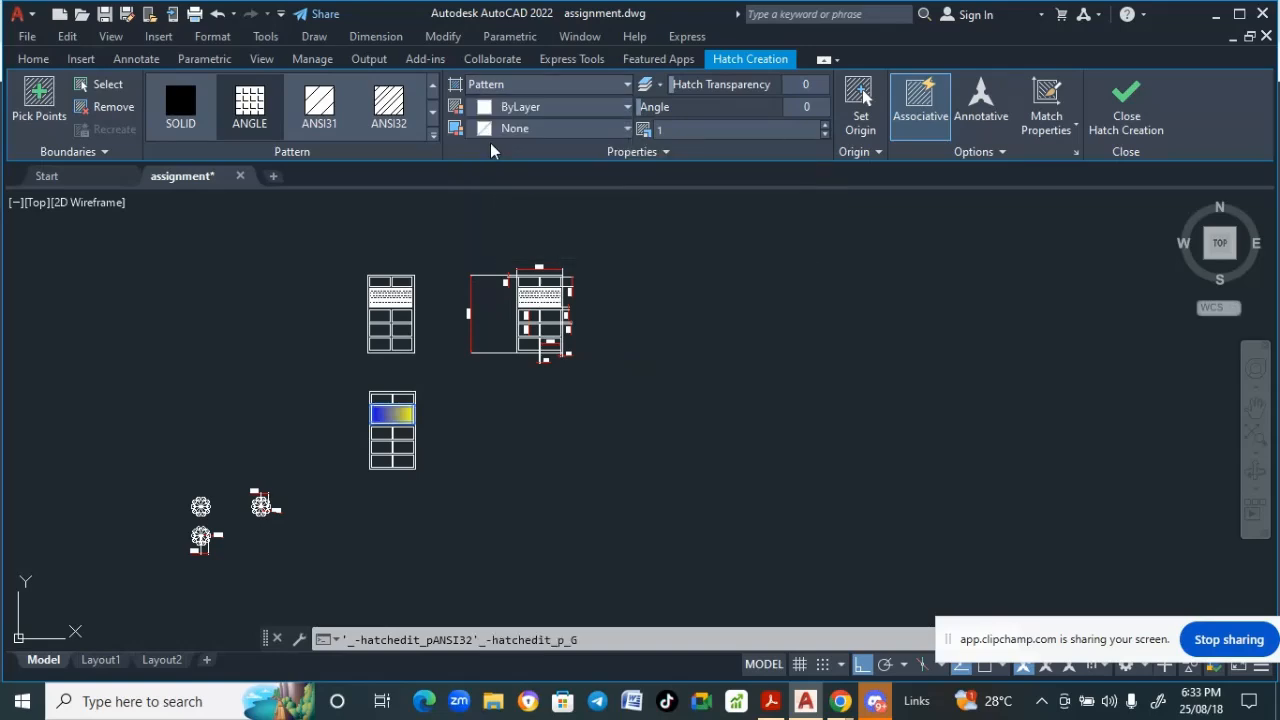
- Browse the ANSI33 to ANSI36 patterns and apply the AR-B816C brick pattern to the band panel
{"action": "left_click", "coordinate": [430, 117]}
{"action": "left_click", "coordinate": [254, 110]}
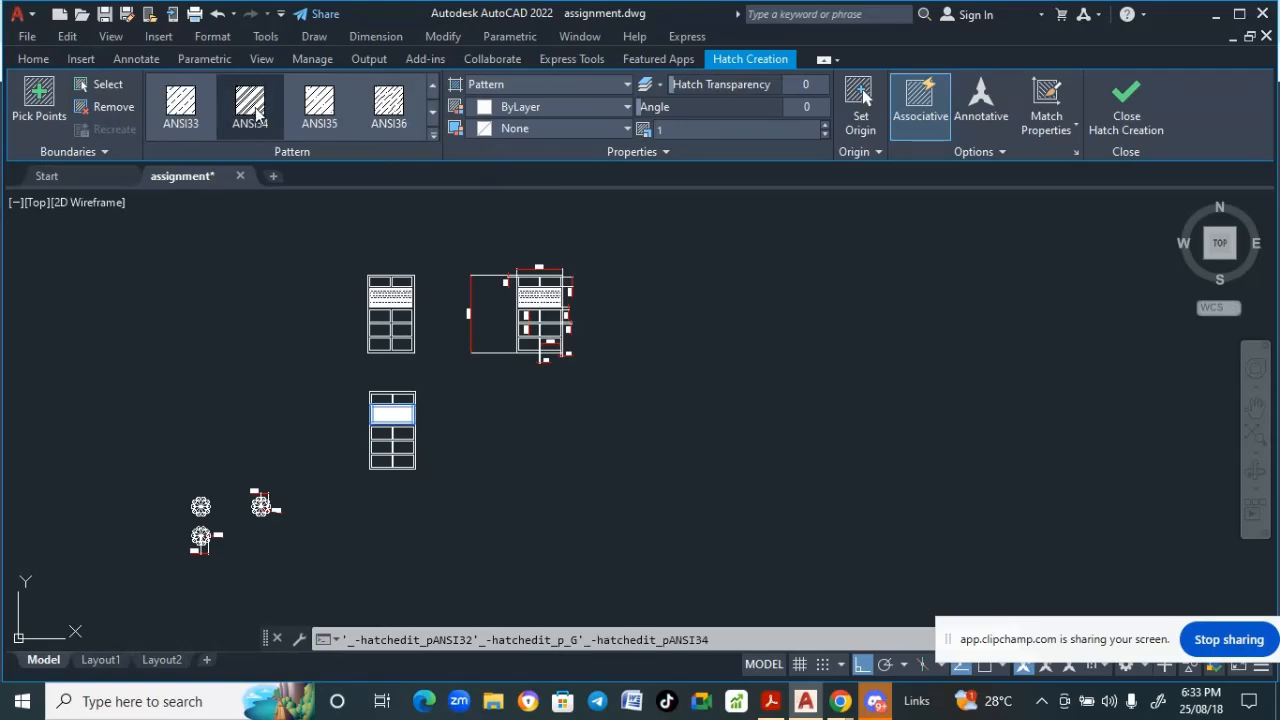
{"action": "left_click", "coordinate": [181, 105]}
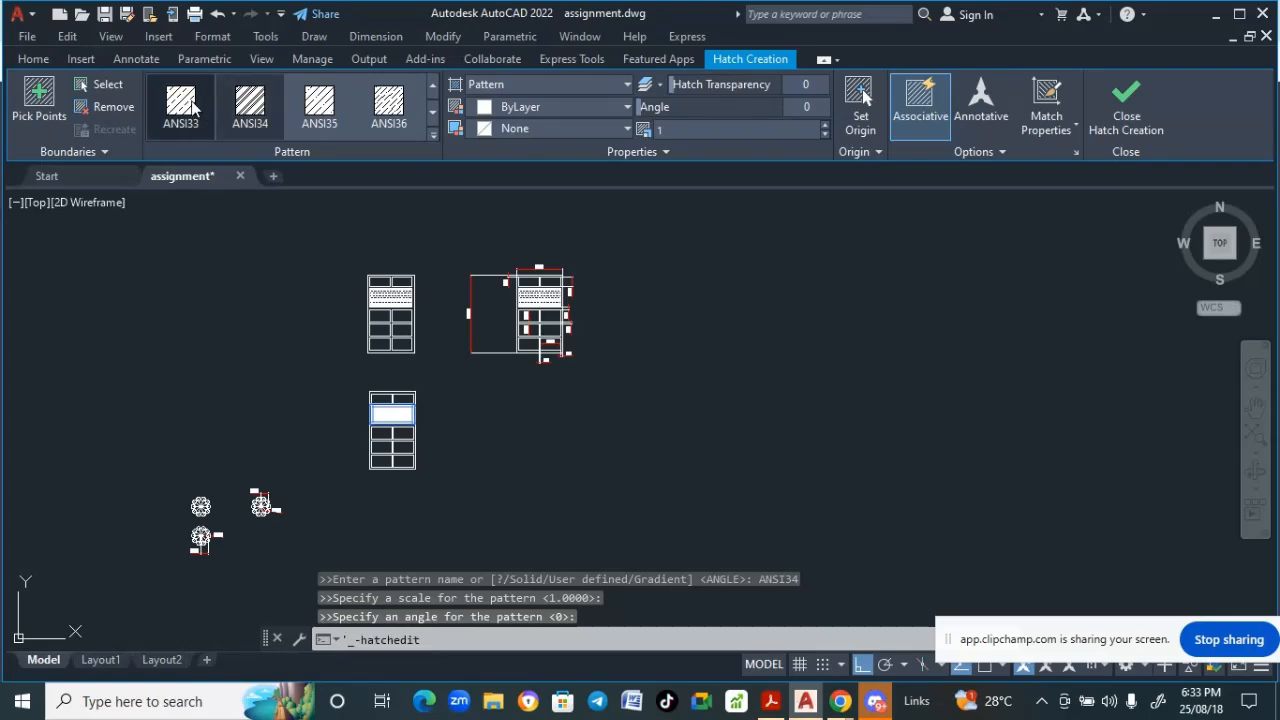
{"action": "left_click", "coordinate": [319, 105]}
{"action": "left_click", "coordinate": [366, 124]}
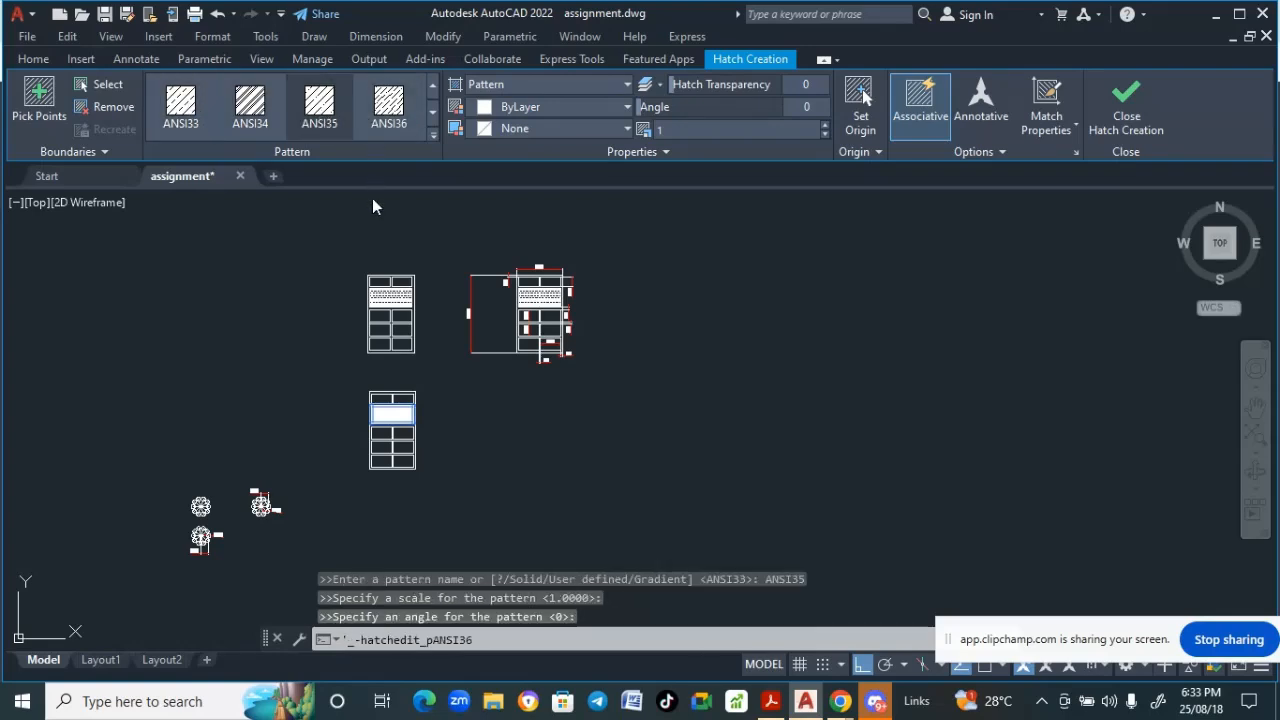
{"action": "left_click", "coordinate": [432, 116]}
{"action": "left_click", "coordinate": [400, 108]}
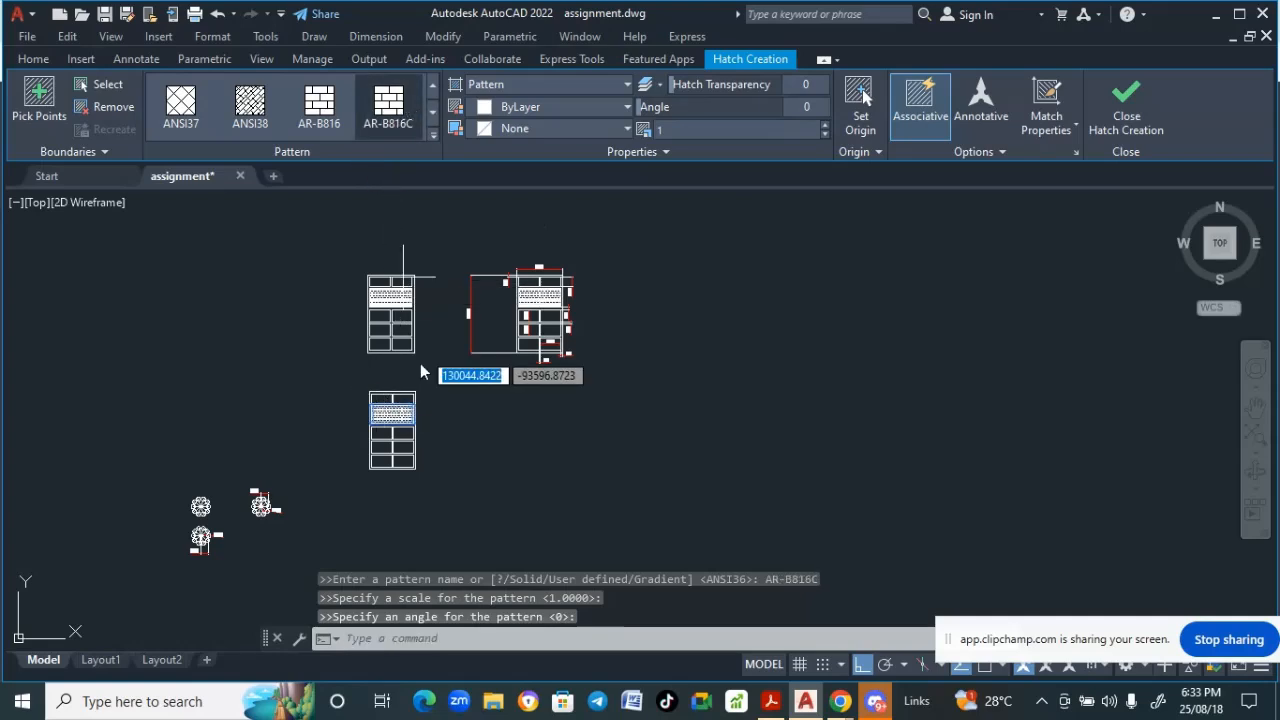
{"action": "scroll", "coordinate": [395, 437], "scroll_direction": "up", "scroll_amount": 5}
{"action": "scroll", "coordinate": [400, 440], "scroll_direction": "down", "scroll_amount": 3}
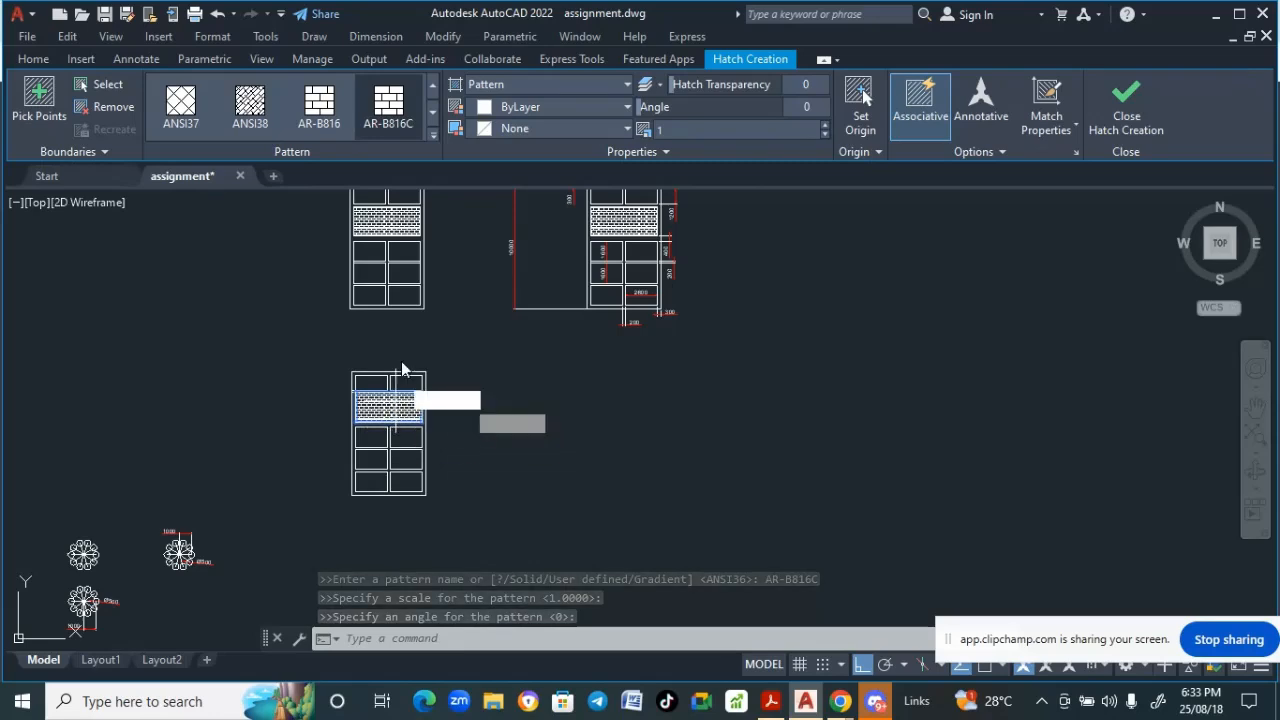
- Confirm the AR-B816C brick hatch on the band panel and close hatch creation
{"action": "left_click", "coordinate": [391, 112]}
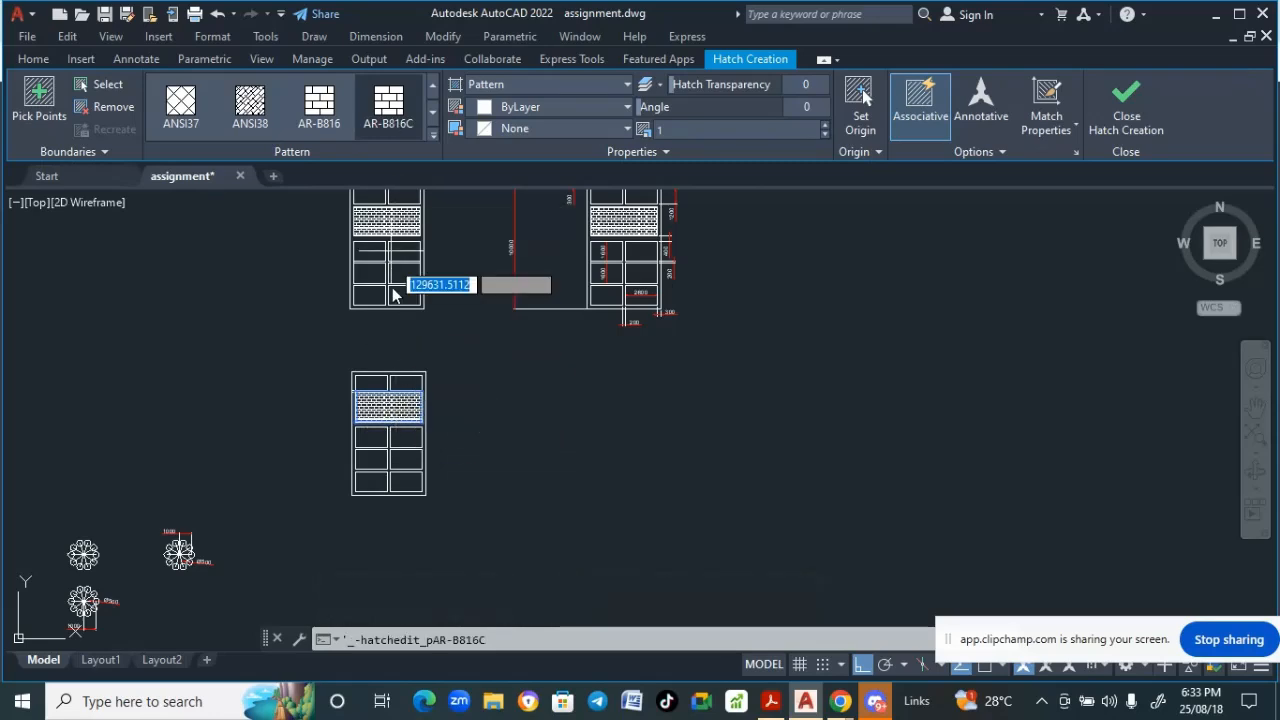
{"action": "scroll", "coordinate": [393, 310], "scroll_direction": "up", "scroll_amount": 5}
{"action": "scroll", "coordinate": [360, 389], "scroll_direction": "down", "scroll_amount": 3}
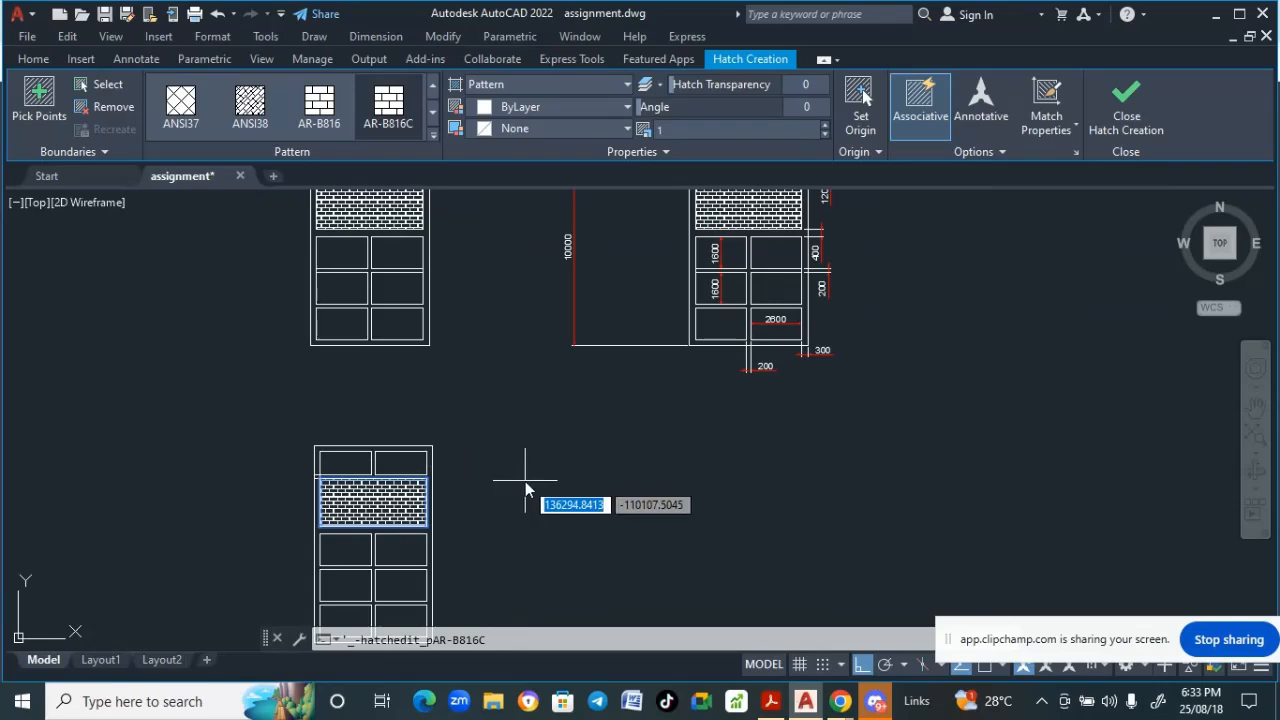
{"action": "key", "text": "Escape"}
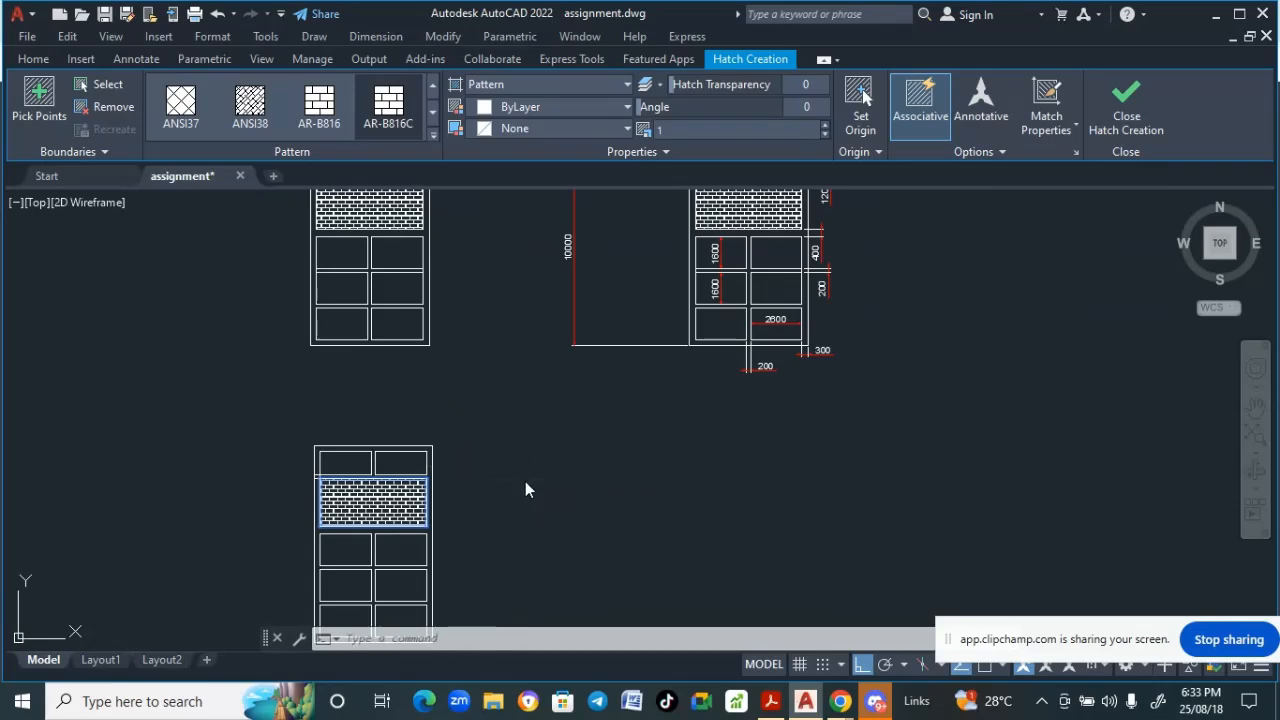
- Trim the stray line stub at the upper-left corner of the brick band panel
{"action": "scroll", "coordinate": [525, 481], "scroll_direction": "down", "scroll_amount": 4}
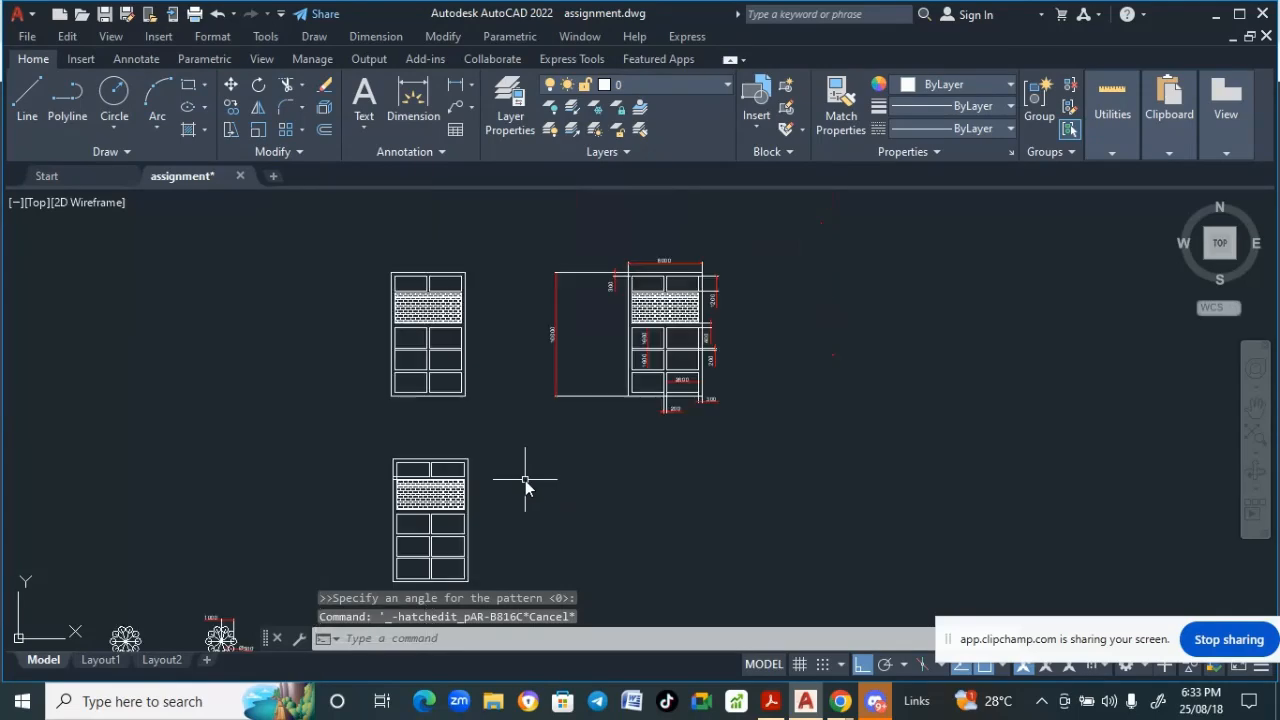
{"action": "scroll", "coordinate": [523, 480], "scroll_direction": "up", "scroll_amount": 4}
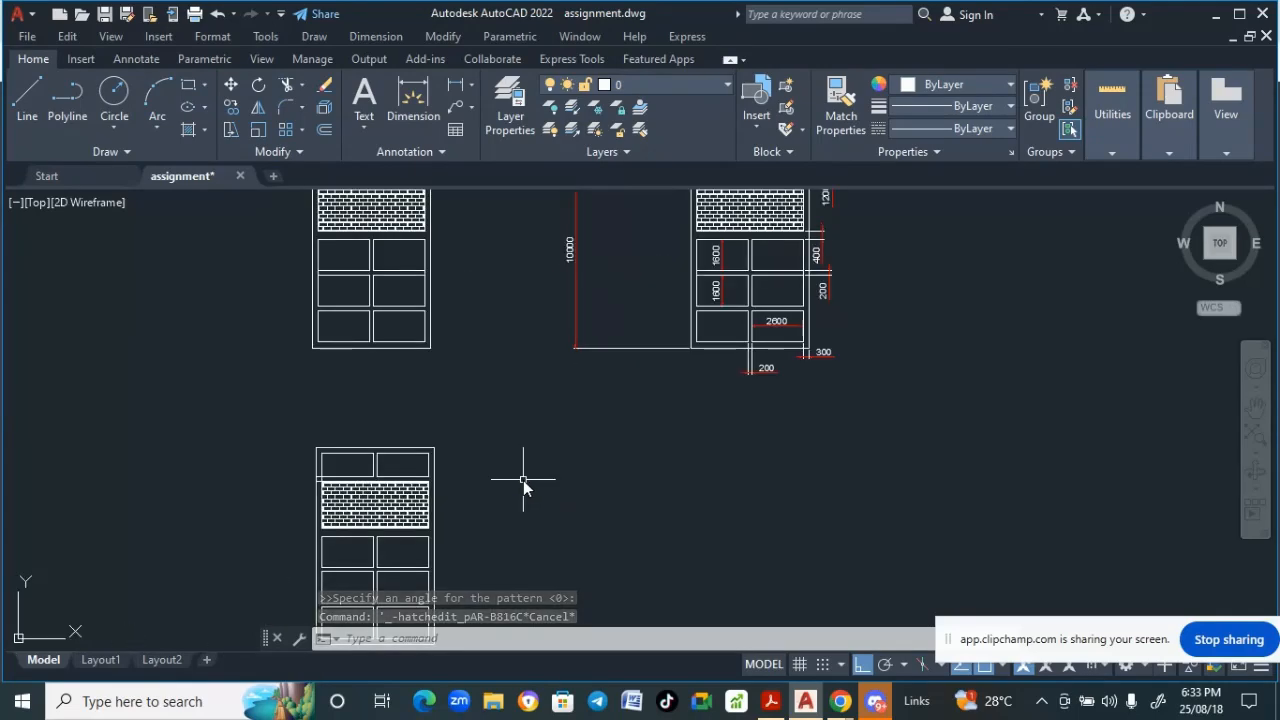
{"action": "mouse_move", "coordinate": [523, 480]}
{"action": "middle_mouse_down"}
{"action": "mouse_move", "coordinate": [682, 430]}
{"action": "mouse_move", "coordinate": [600, 411]}
{"action": "middle_mouse_up"}
{"action": "scroll", "coordinate": [680, 429], "scroll_direction": "down", "scroll_amount": 5}
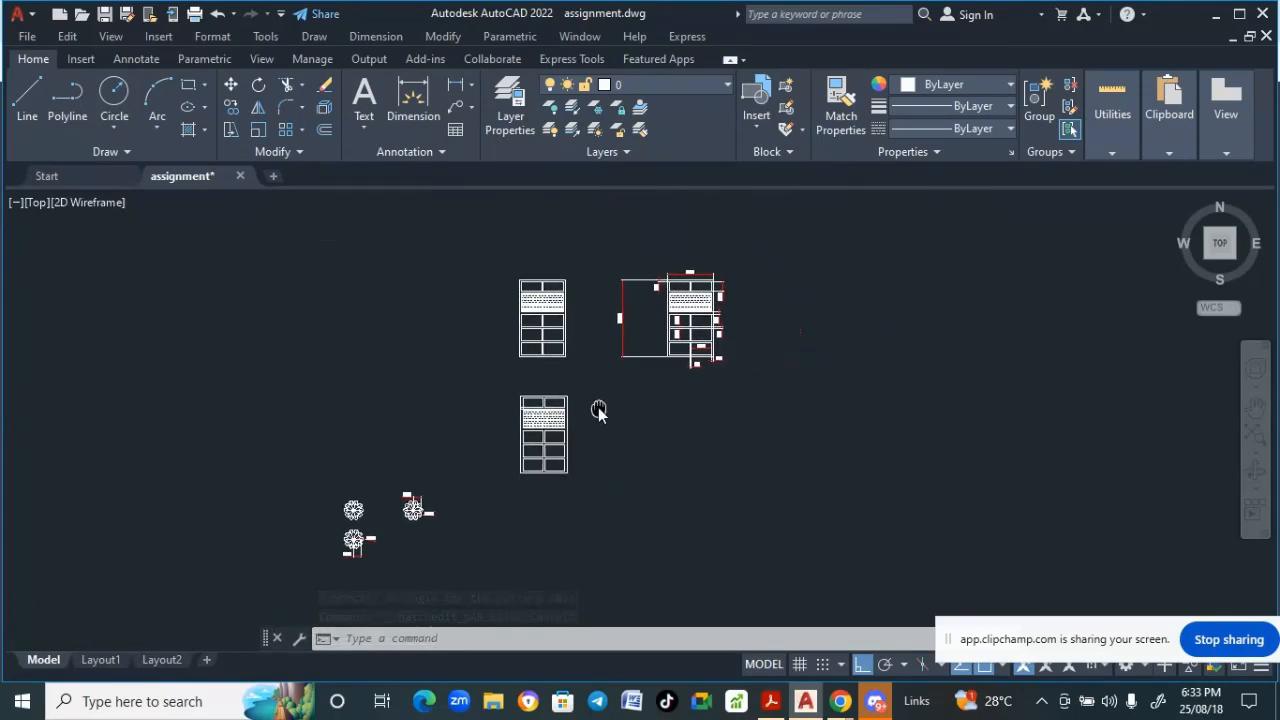
{"action": "scroll", "coordinate": [466, 374], "scroll_direction": "up", "scroll_amount": 5}
{"action": "middle_click_drag", "start_coordinate": [464, 376], "coordinate": [391, 314]}
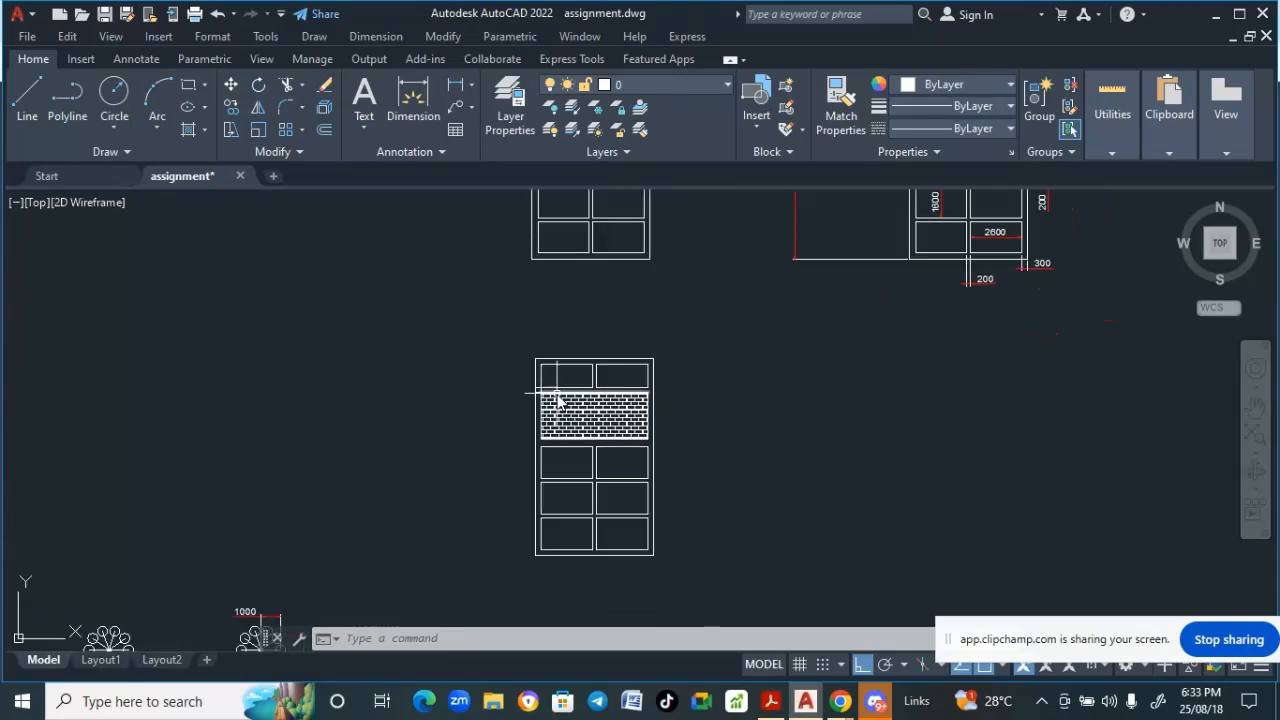
{"action": "scroll", "coordinate": [556, 396], "scroll_direction": "up", "scroll_amount": 4}
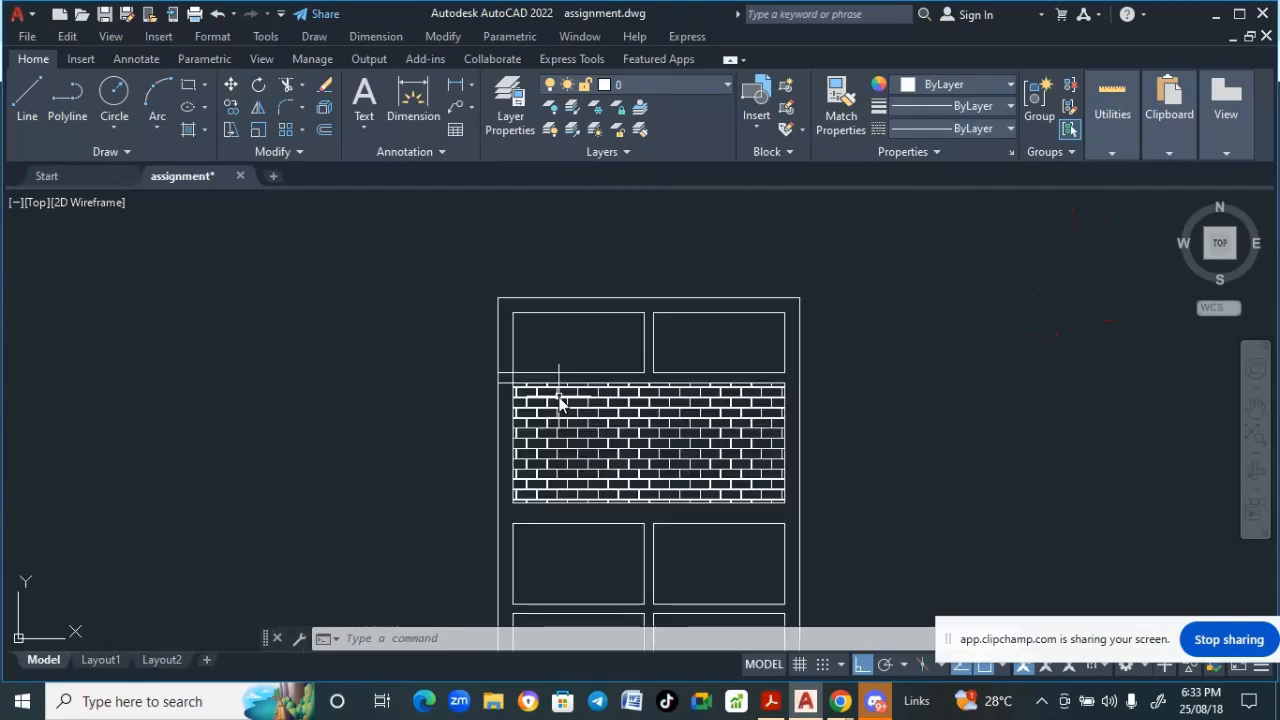
{"action": "left_click", "coordinate": [446, 38]}
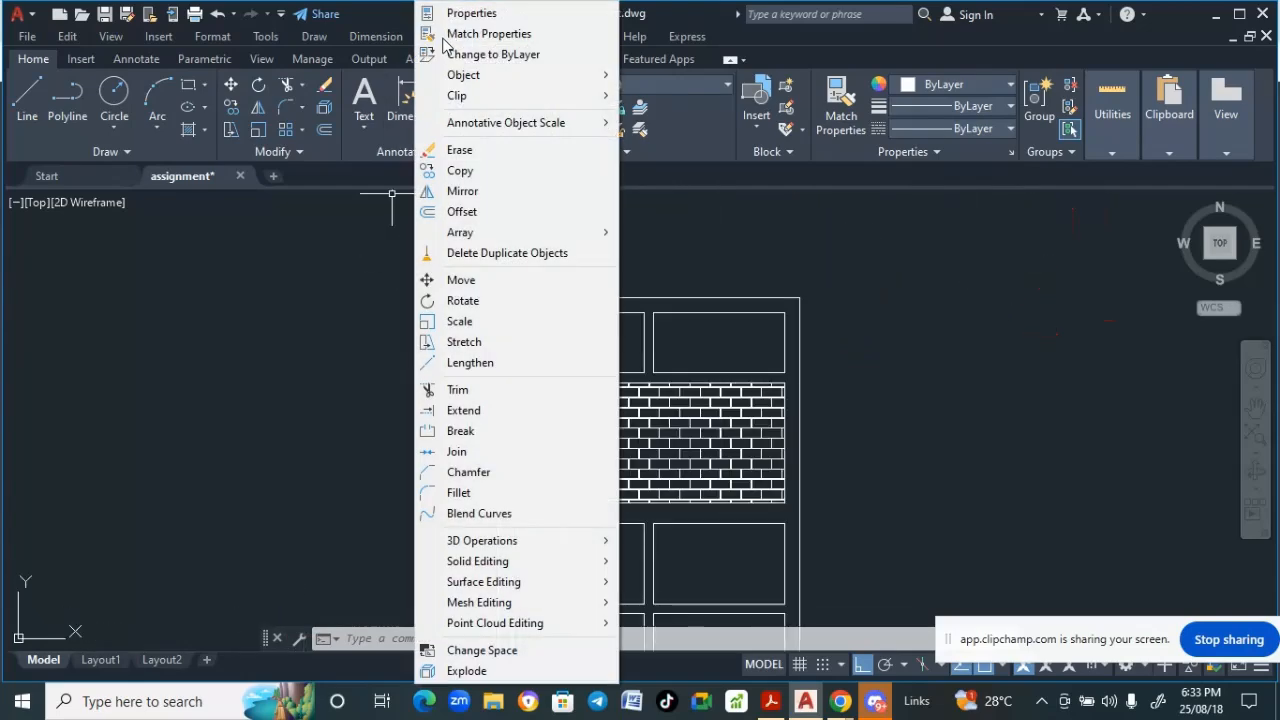
{"action": "left_click", "coordinate": [458, 390]}
{"action": "left_click", "coordinate": [356, 423]}
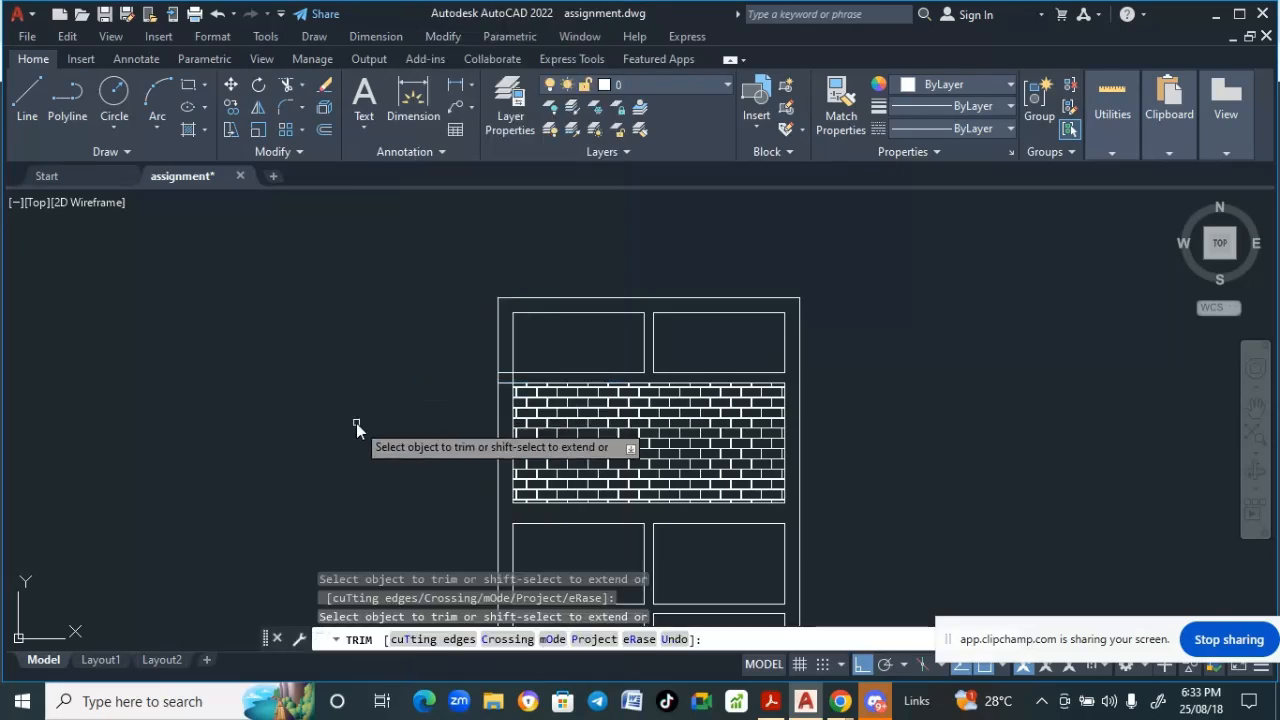
{"action": "scroll", "coordinate": [473, 412], "scroll_direction": "up", "scroll_amount": 5}
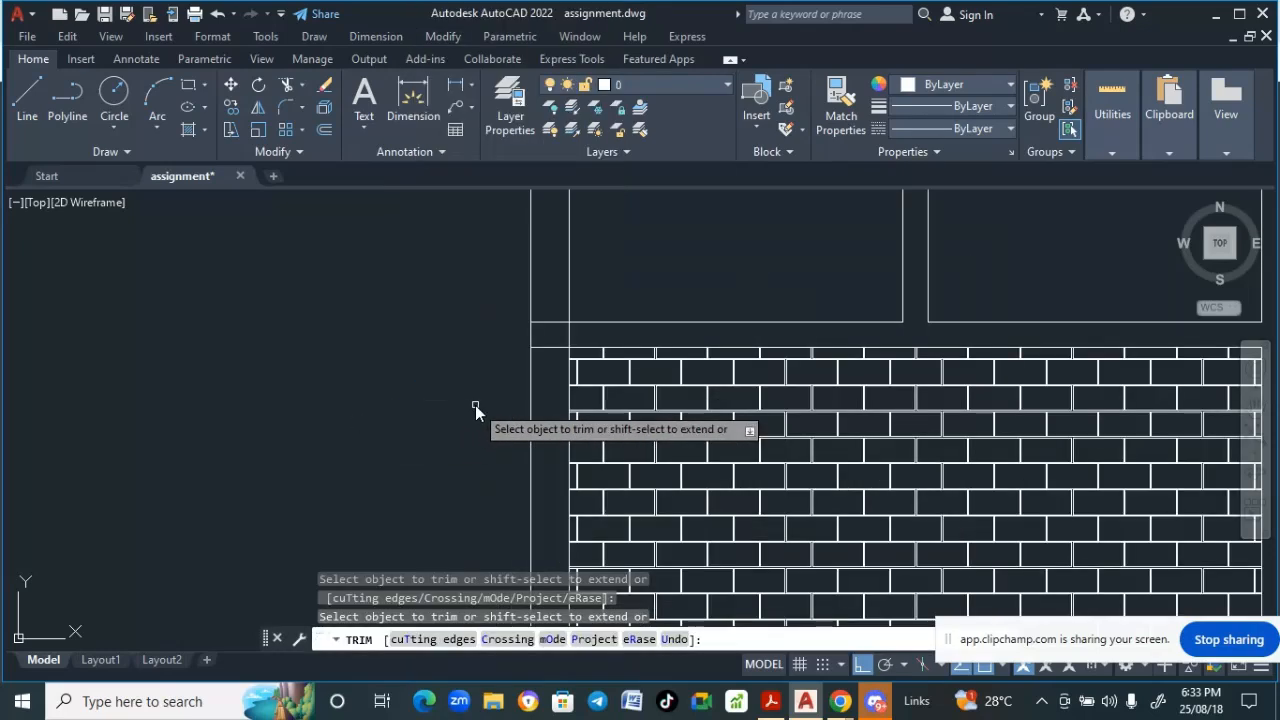
{"action": "left_click", "coordinate": [568, 339]}
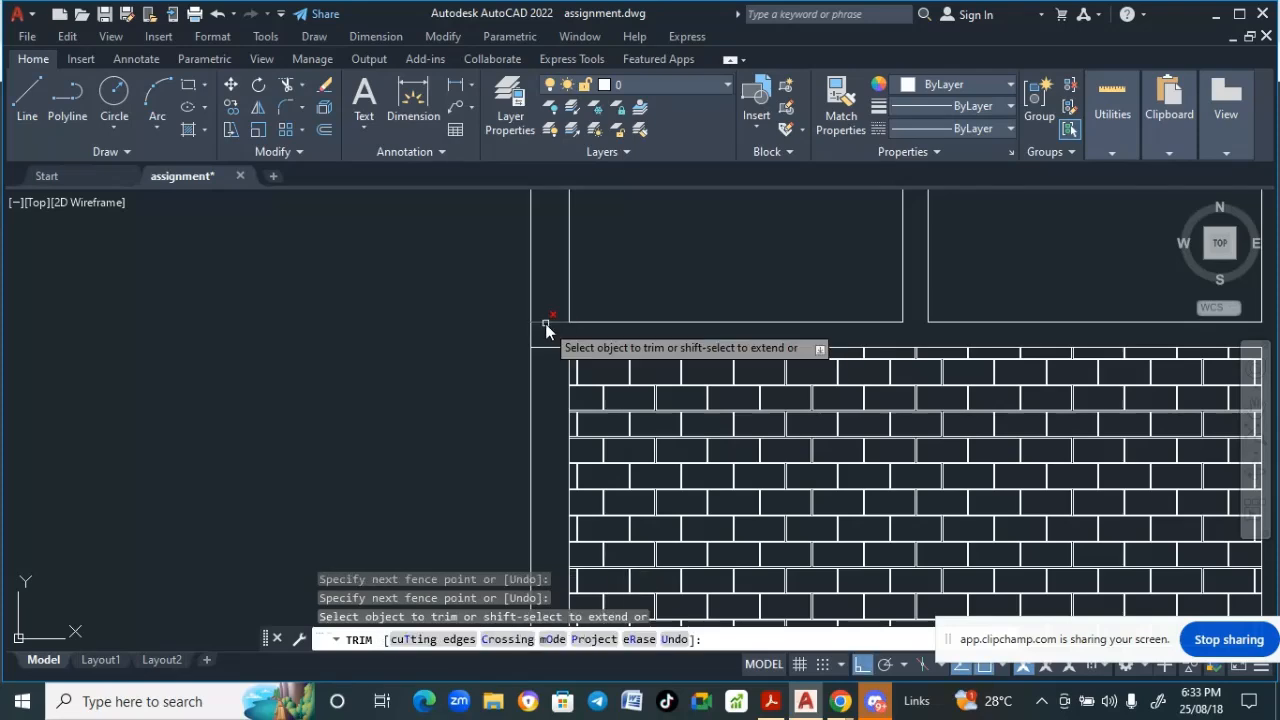
{"action": "left_click", "coordinate": [548, 322]}
{"action": "left_click", "coordinate": [546, 348]}
{"action": "scroll", "coordinate": [320, 360], "scroll_direction": "down", "scroll_amount": 6}
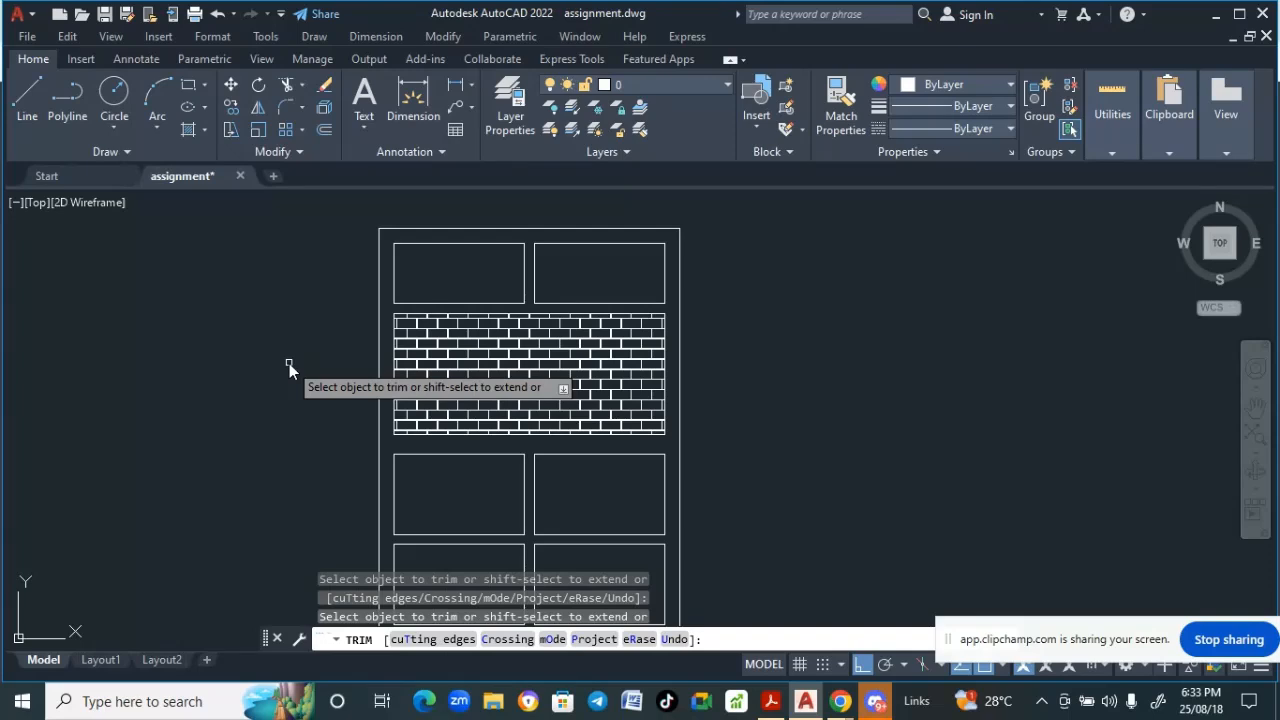
{"action": "key", "text": "Escape"}
{"action": "scroll", "coordinate": [289, 360], "scroll_direction": "down", "scroll_amount": 5}
{"action": "middle_click_drag", "start_coordinate": [297, 366], "coordinate": [457, 370]}
{"action": "scroll", "coordinate": [457, 370], "scroll_direction": "up", "scroll_amount": 3}
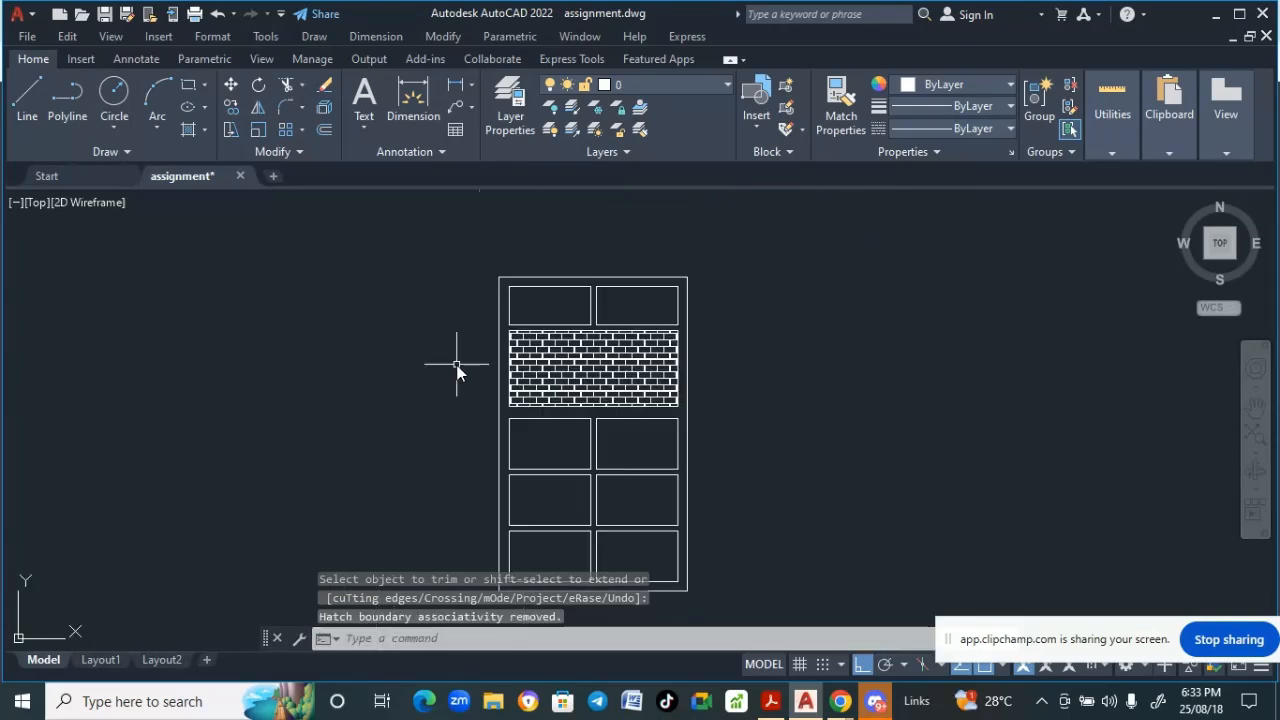
{"action": "scroll", "coordinate": [457, 370], "scroll_direction": "down", "scroll_amount": 1}
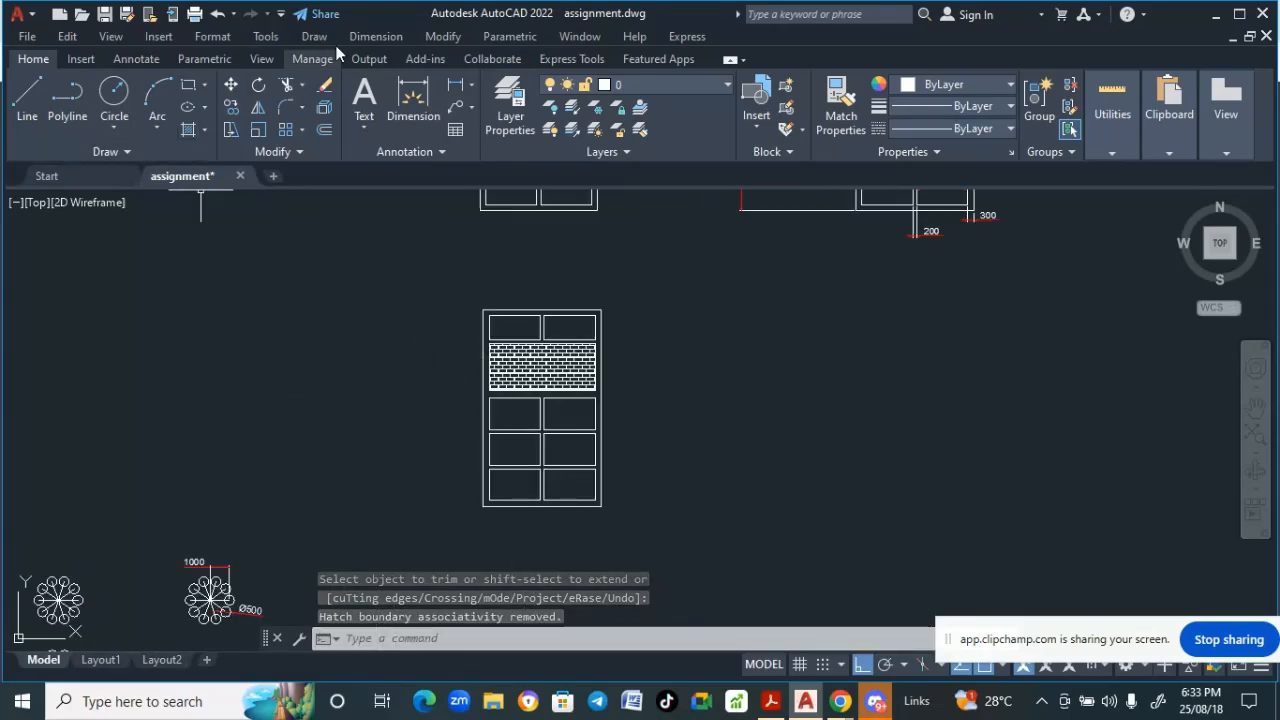
- Add a linear dimension for the full height along the left side of the new elevation
{"action": "left_click", "coordinate": [376, 36]}
{"action": "left_click", "coordinate": [385, 86]}
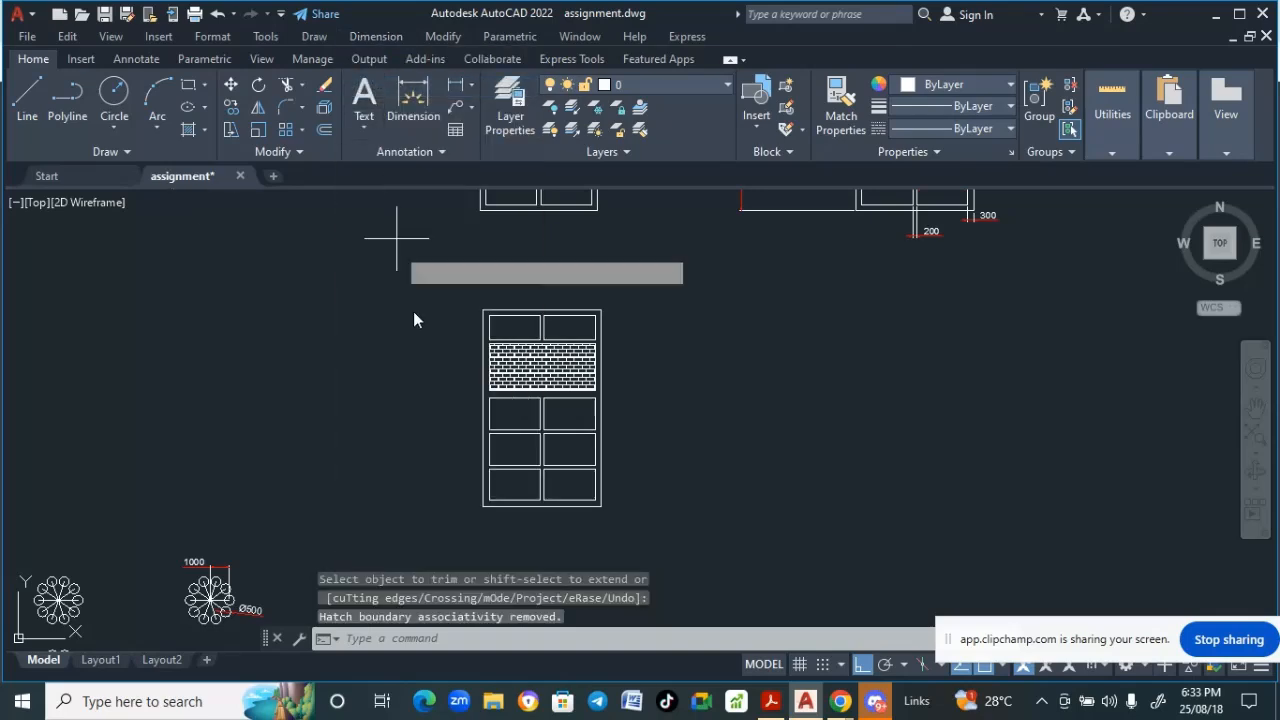
{"action": "left_click", "coordinate": [476, 516]}
{"action": "scroll", "coordinate": [491, 323], "scroll_direction": "up", "scroll_amount": 5}
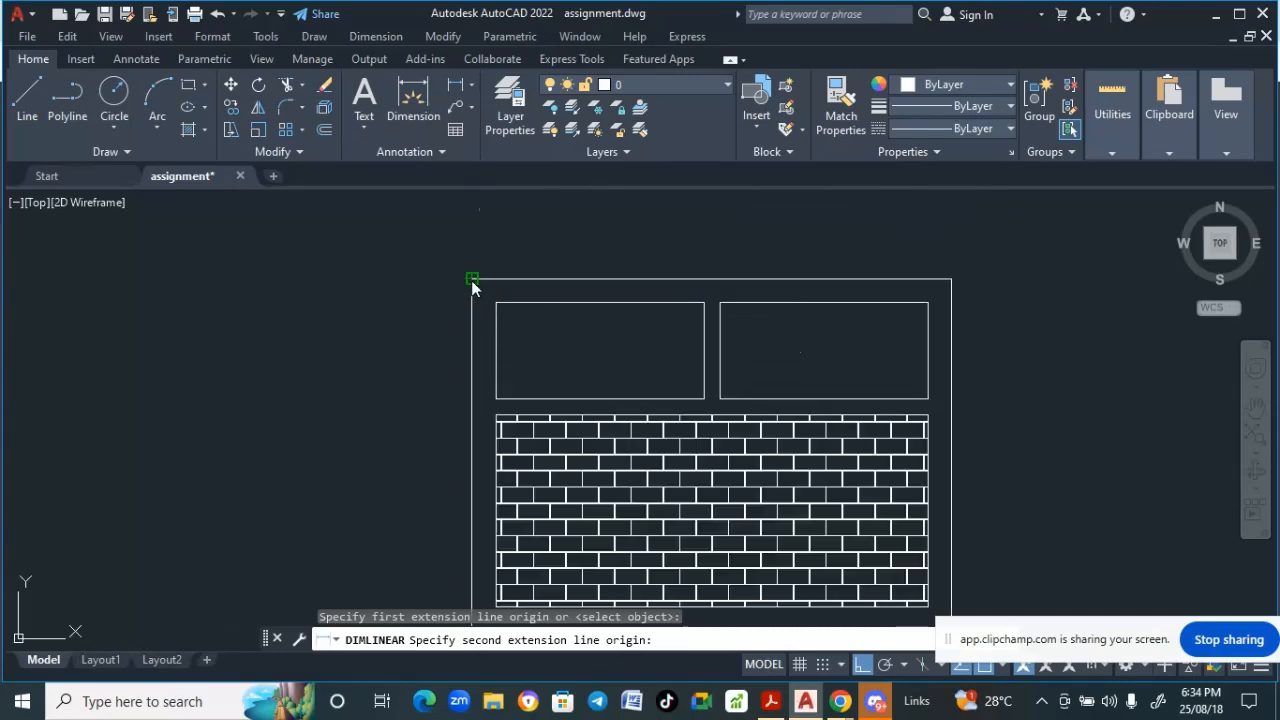
{"action": "left_click", "coordinate": [472, 280]}
{"action": "scroll", "coordinate": [290, 274], "scroll_direction": "down", "scroll_amount": 4}
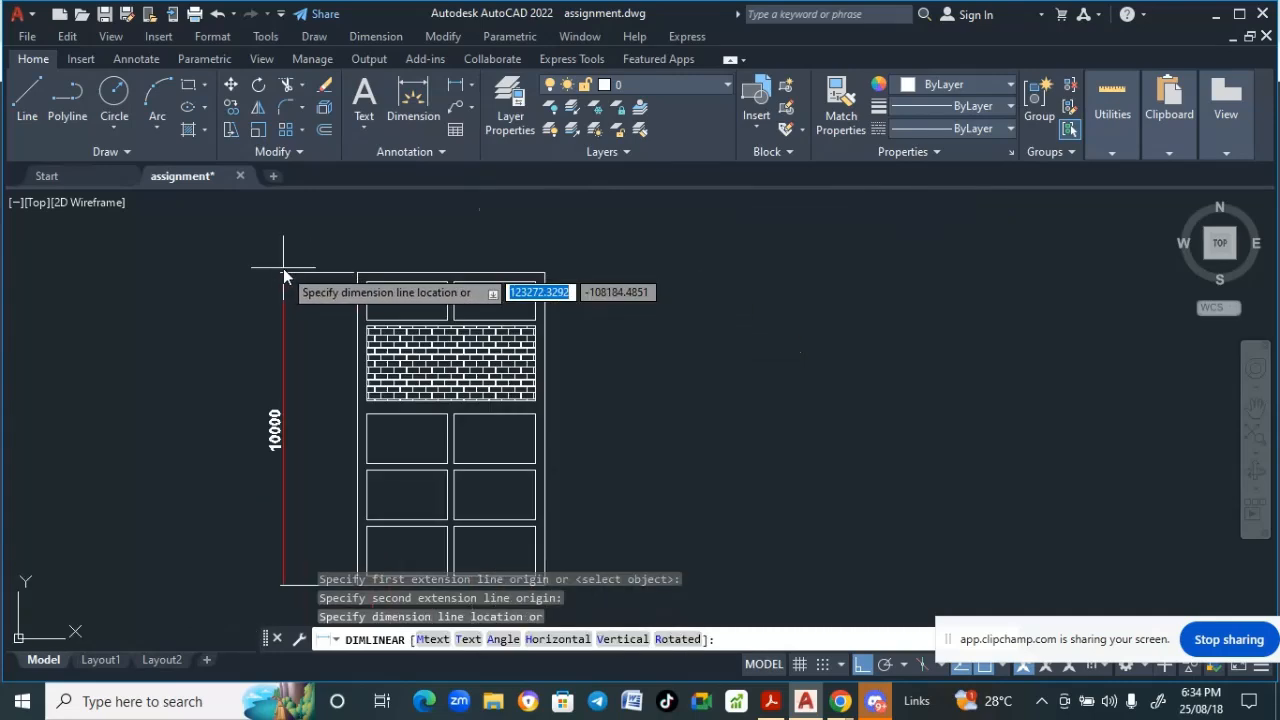
{"action": "left_click", "coordinate": [284, 270]}
{"action": "middle_click_drag", "start_coordinate": [290, 439], "coordinate": [273, 536]}
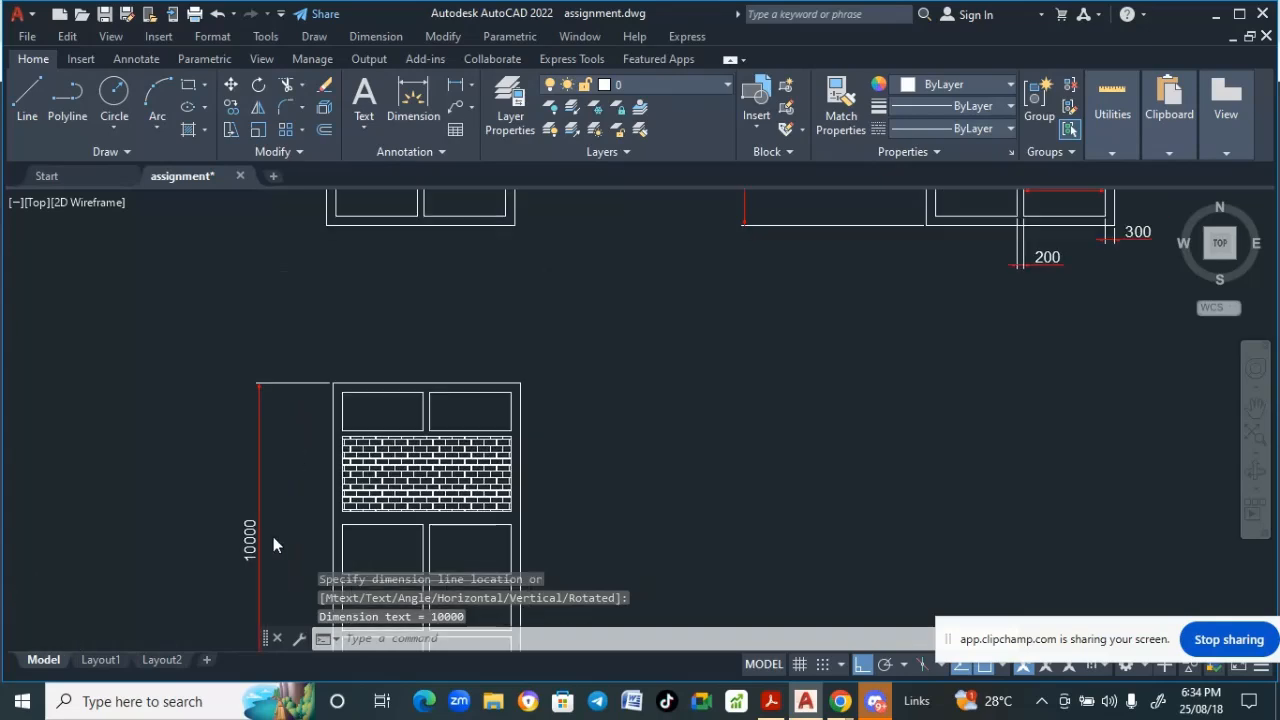
- Add a linear dimension for the overall width across the top of the new elevation
{"action": "left_click", "coordinate": [376, 36]}
{"action": "left_click", "coordinate": [382, 86]}
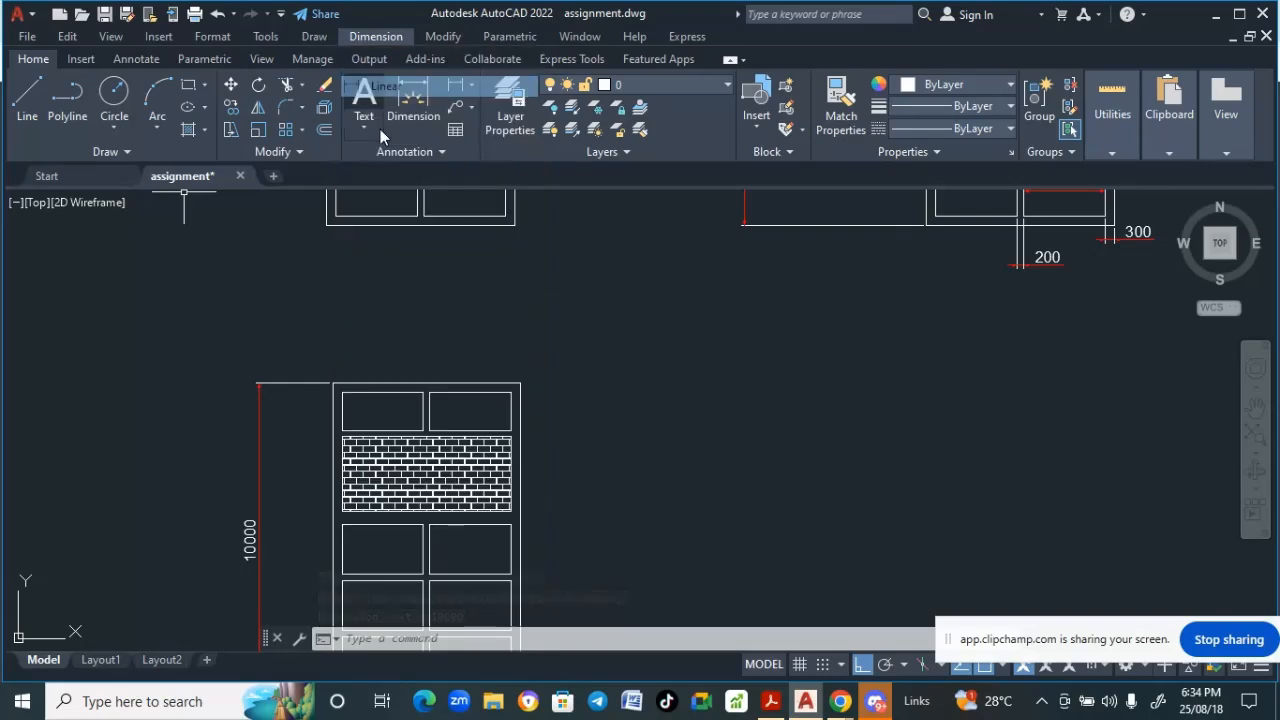
{"action": "scroll", "coordinate": [341, 376], "scroll_direction": "up", "scroll_amount": 3}
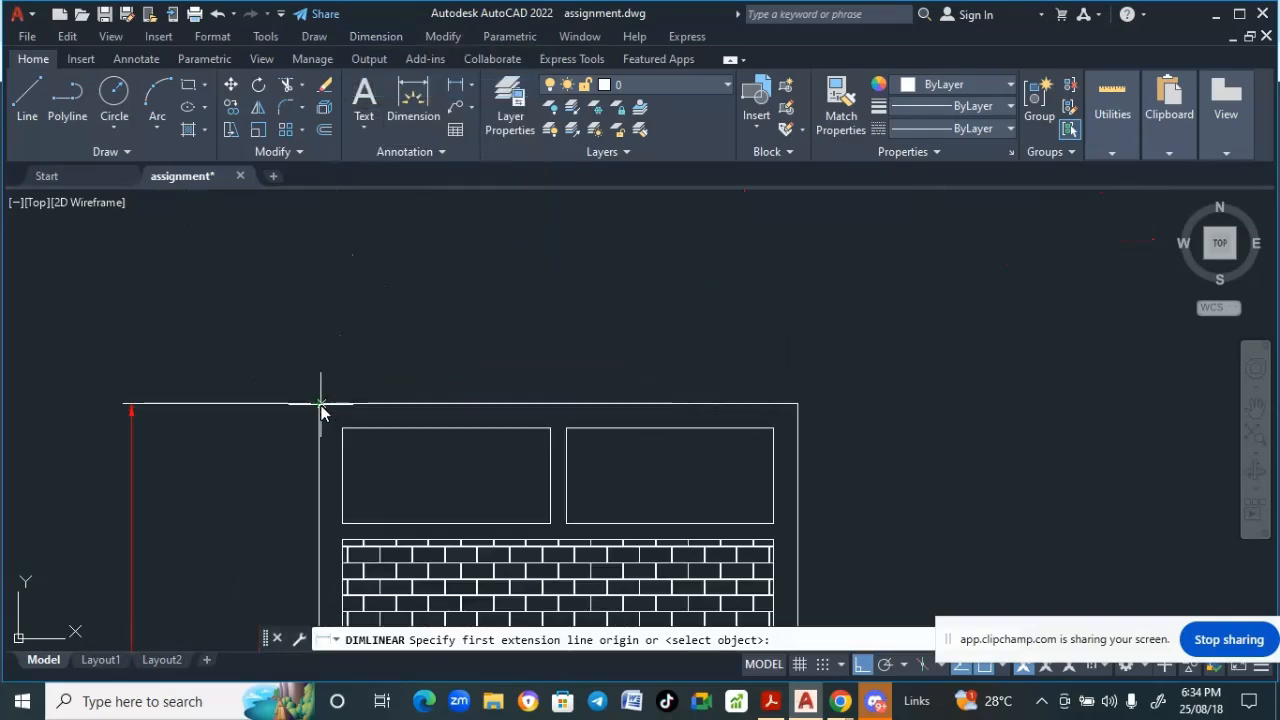
{"action": "left_click", "coordinate": [320, 407]}
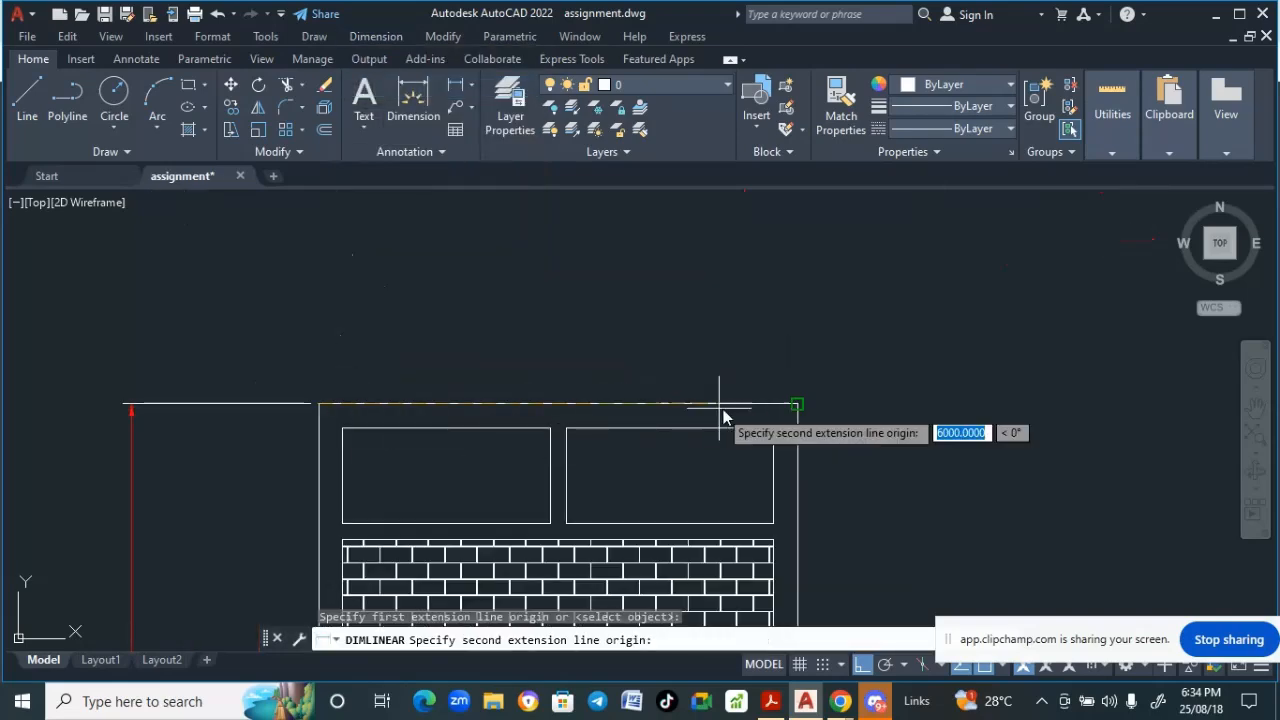
{"action": "left_click", "coordinate": [790, 405]}
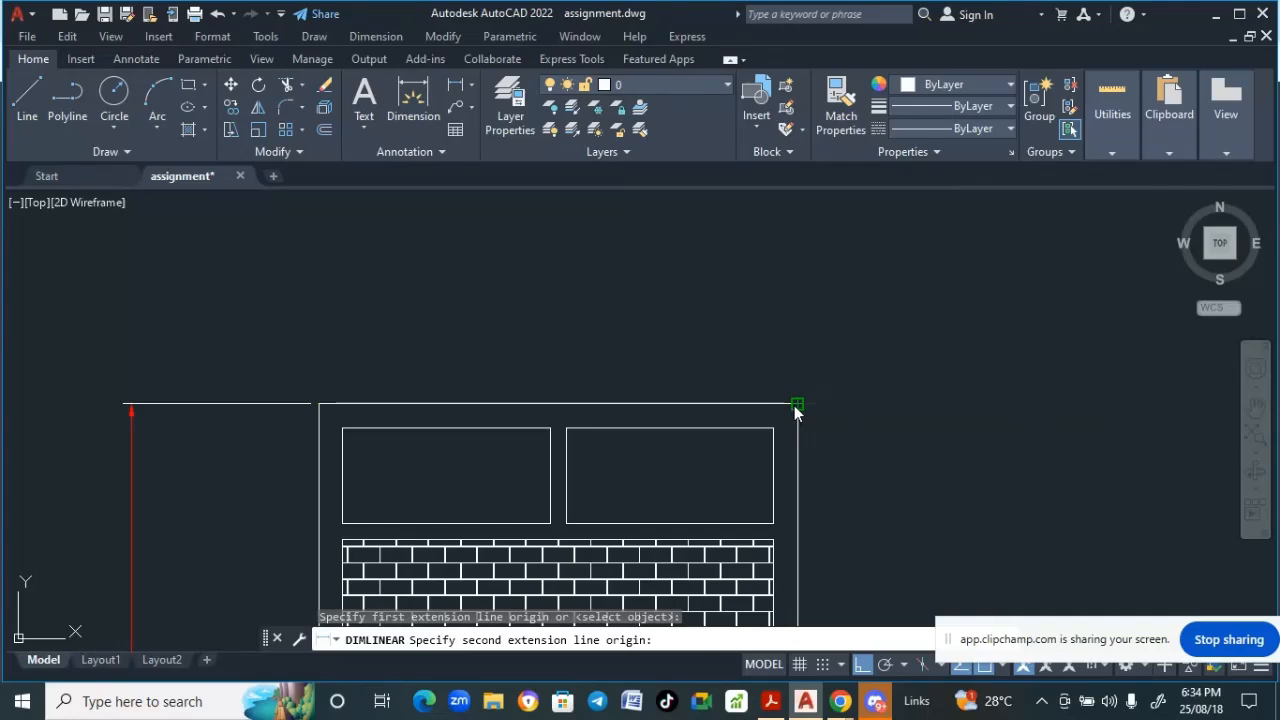
{"action": "left_click", "coordinate": [765, 331]}
{"action": "scroll", "coordinate": [729, 380], "scroll_direction": "down", "scroll_amount": 4}
{"action": "scroll", "coordinate": [465, 293], "scroll_direction": "up", "scroll_amount": 1}
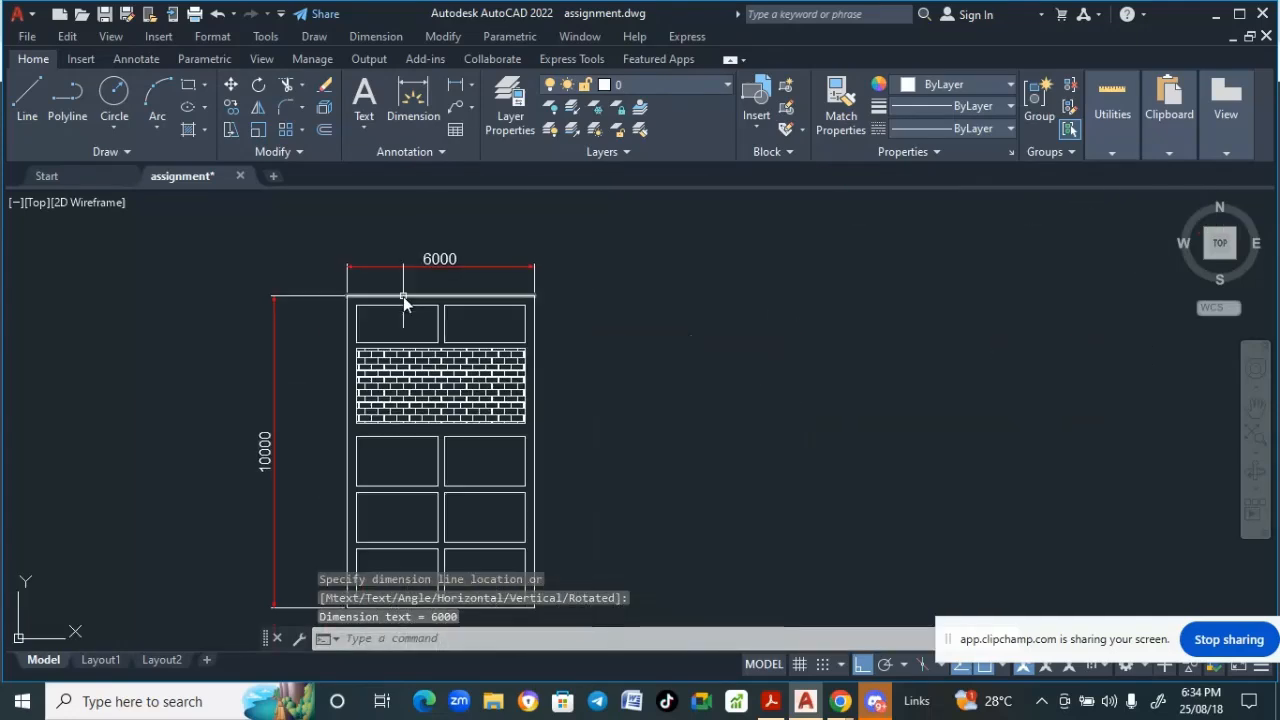
{"action": "left_click", "coordinate": [376, 37]}
{"action": "left_click", "coordinate": [386, 88]}
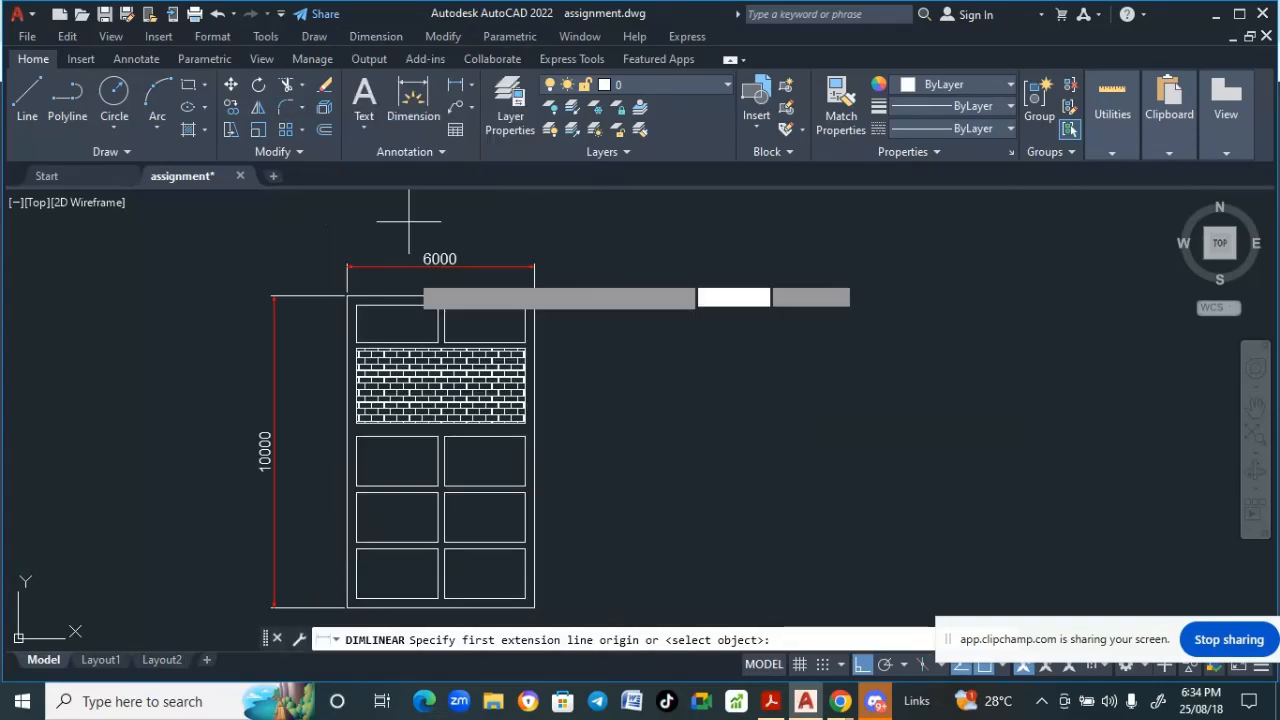
{"action": "scroll", "coordinate": [489, 309], "scroll_direction": "up", "scroll_amount": 4}
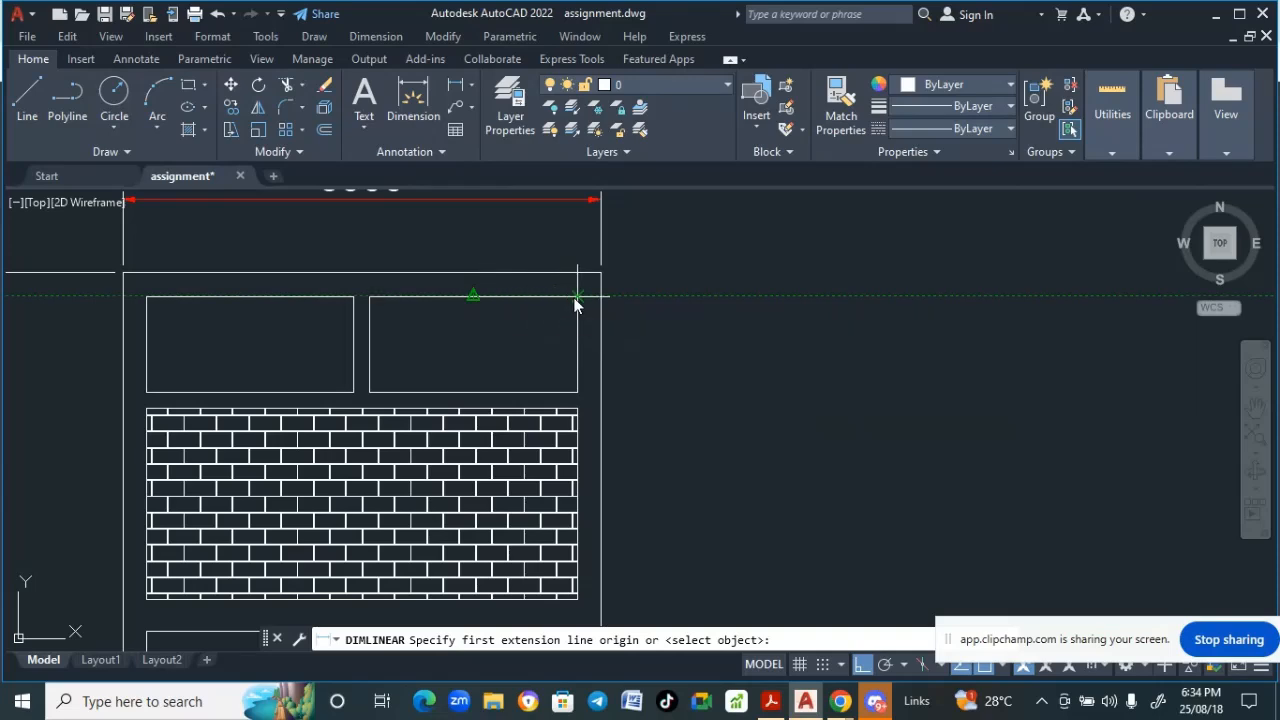
{"action": "left_click", "coordinate": [474, 293]}
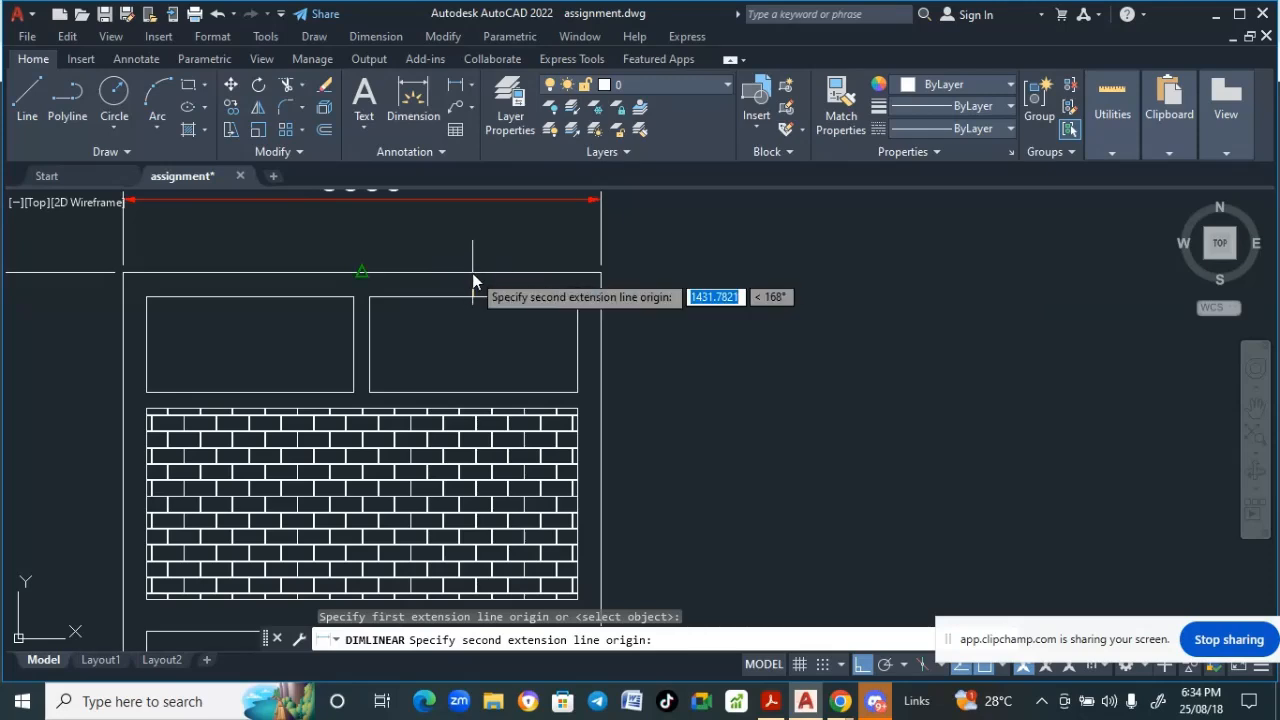
{"action": "left_click", "coordinate": [472, 273]}
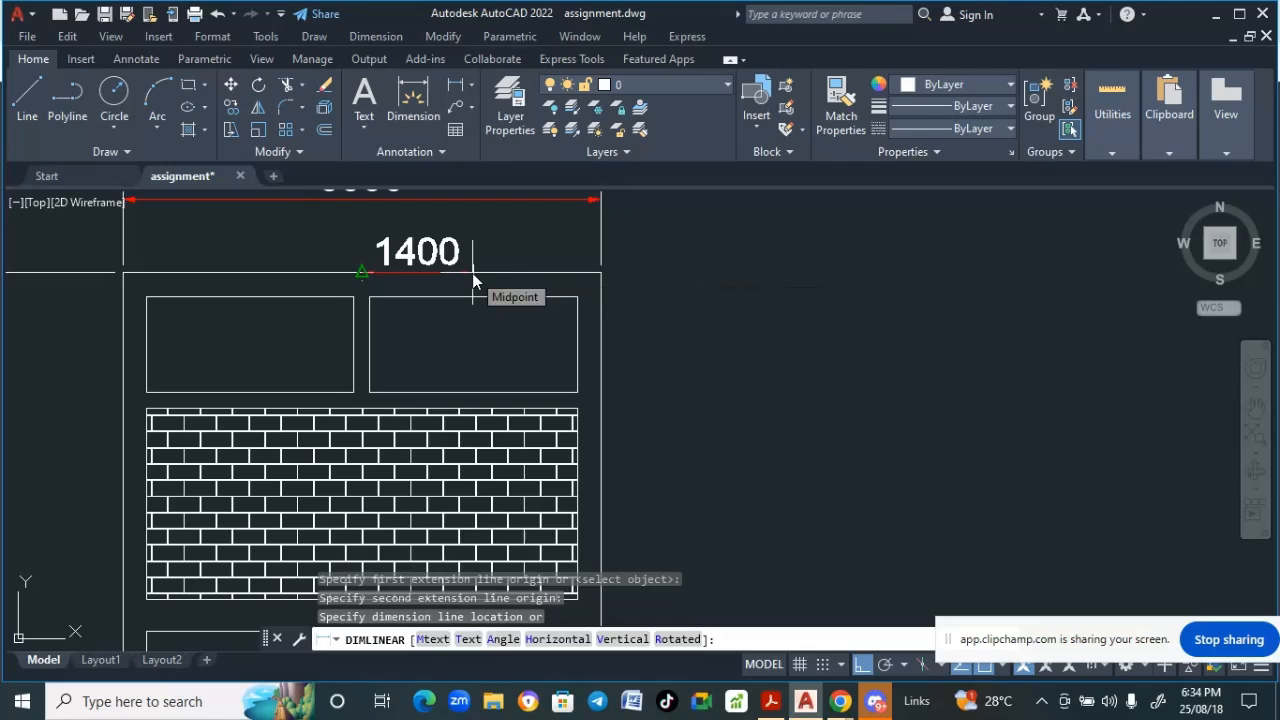
{"action": "key", "text": "Escape"}
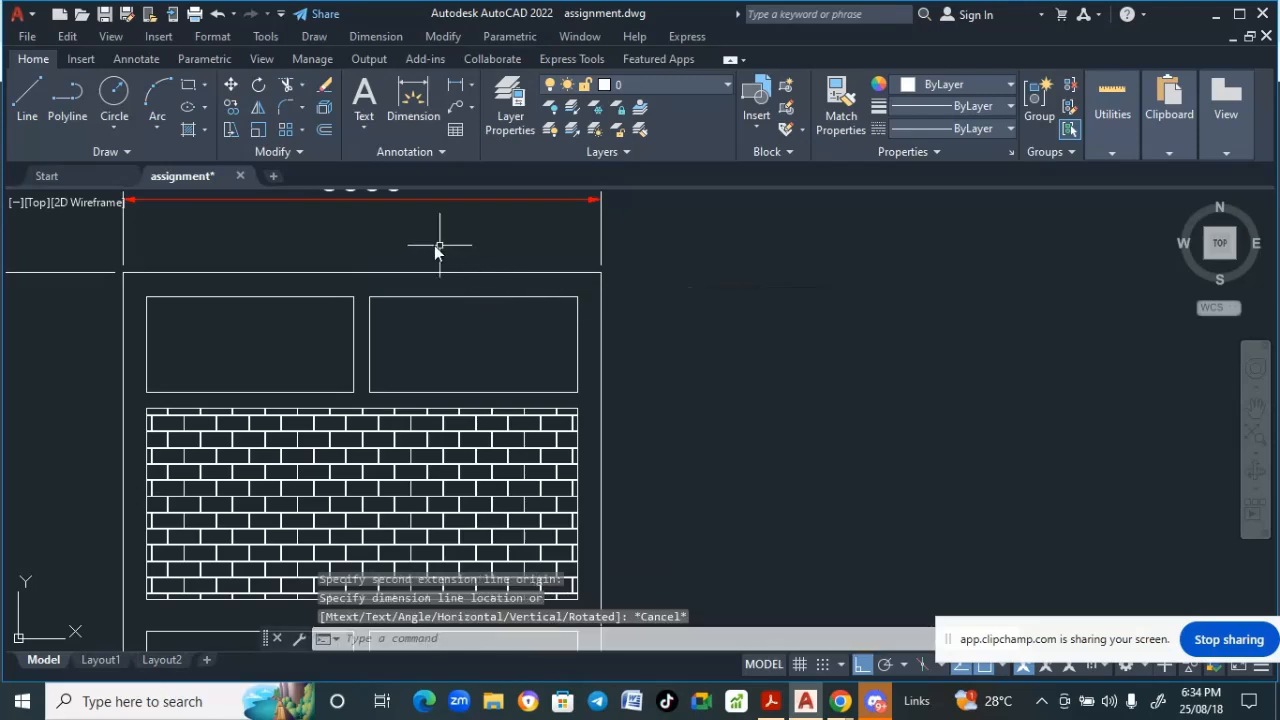
- Turn off object snap and try to dimension the gap between the upper right window and the frame top
{"action": "left_click", "coordinate": [381, 39]}
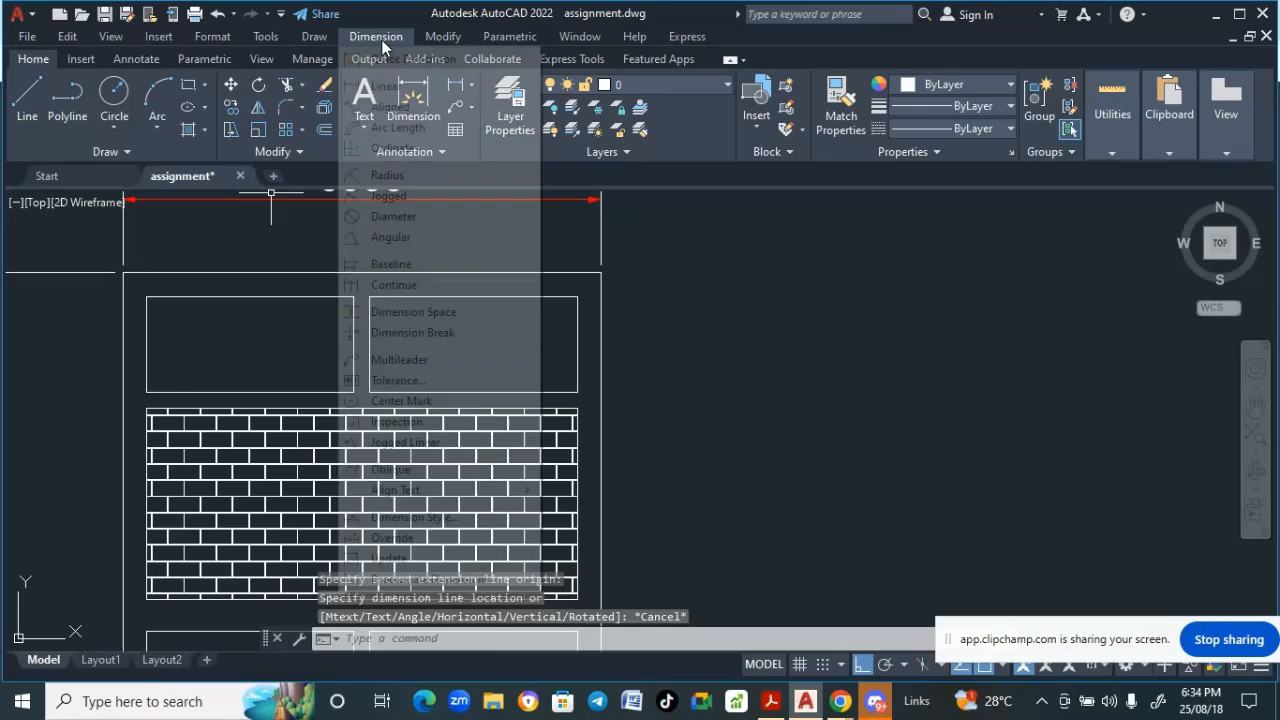
{"action": "left_click", "coordinate": [386, 83]}
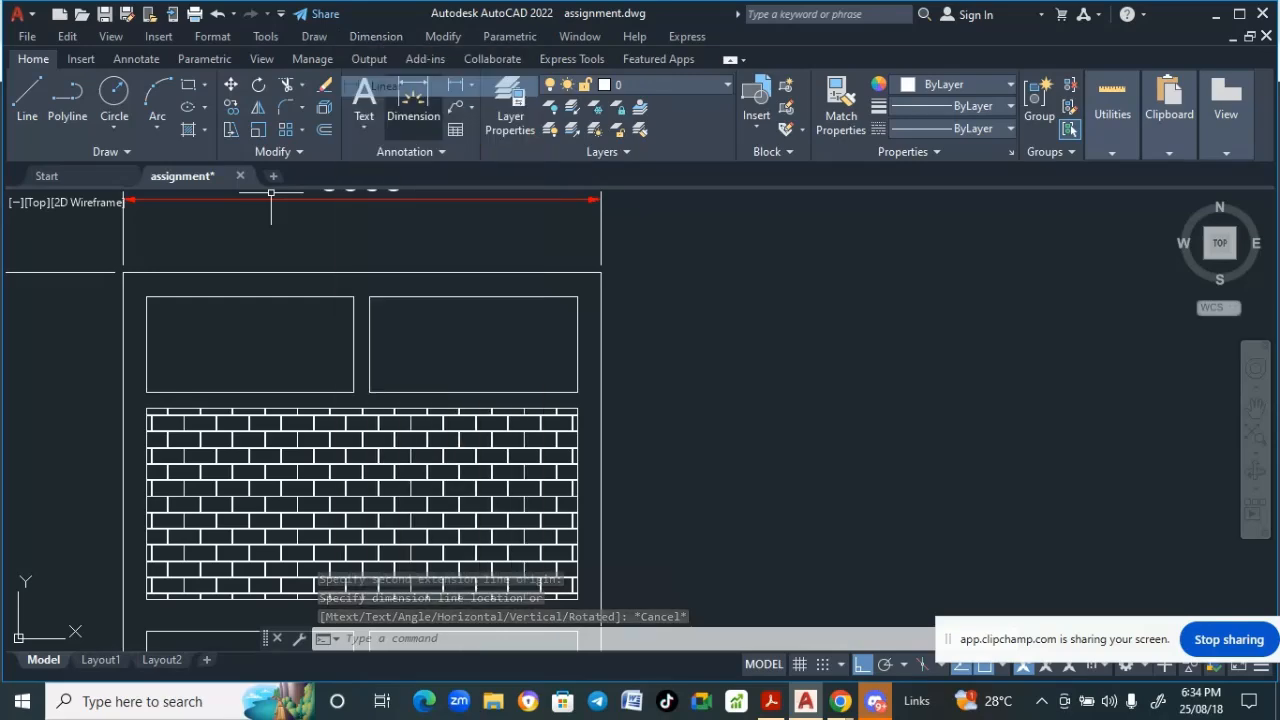
{"action": "left_click", "coordinate": [577, 292]}
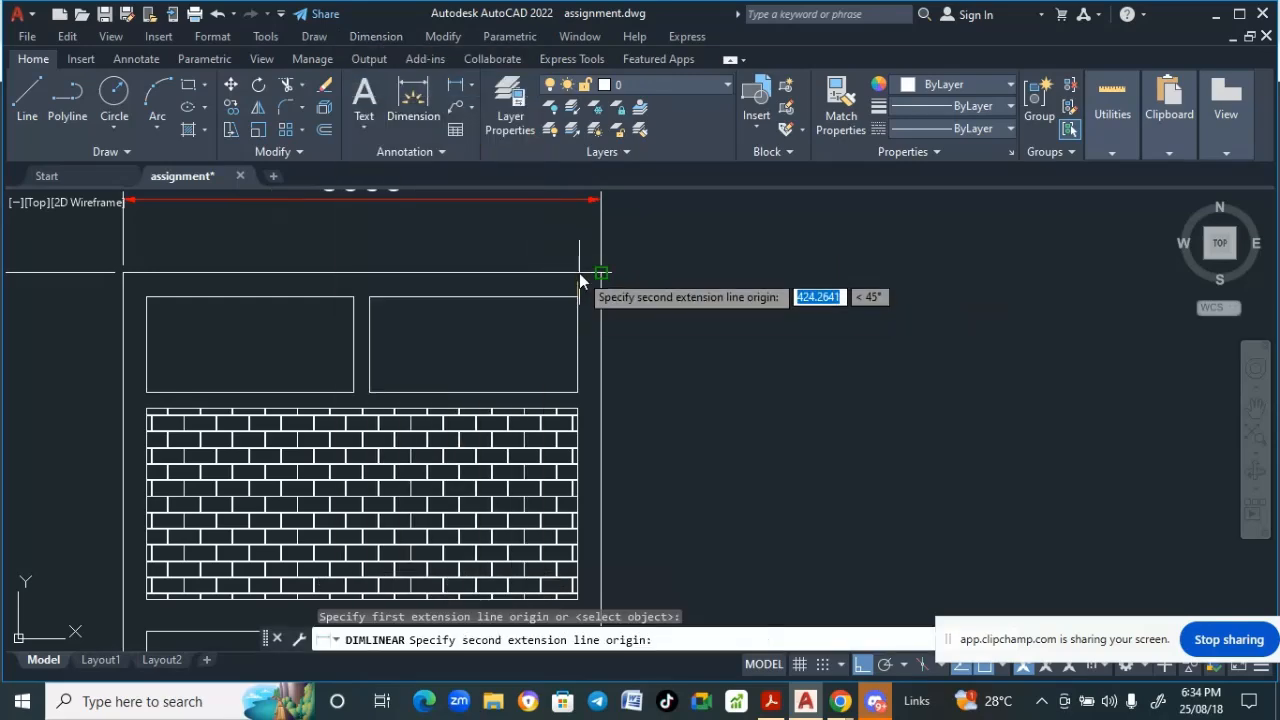
{"action": "left_click", "coordinate": [985, 667]}
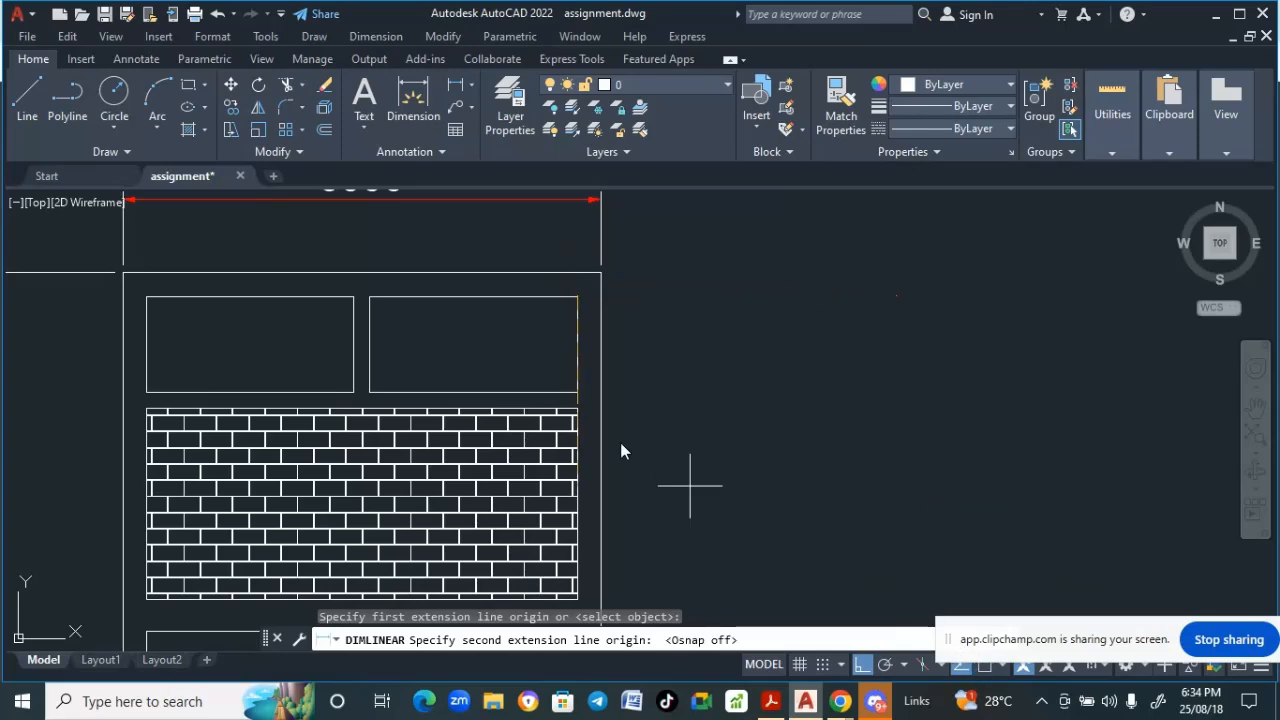
{"action": "left_click", "coordinate": [576, 274]}
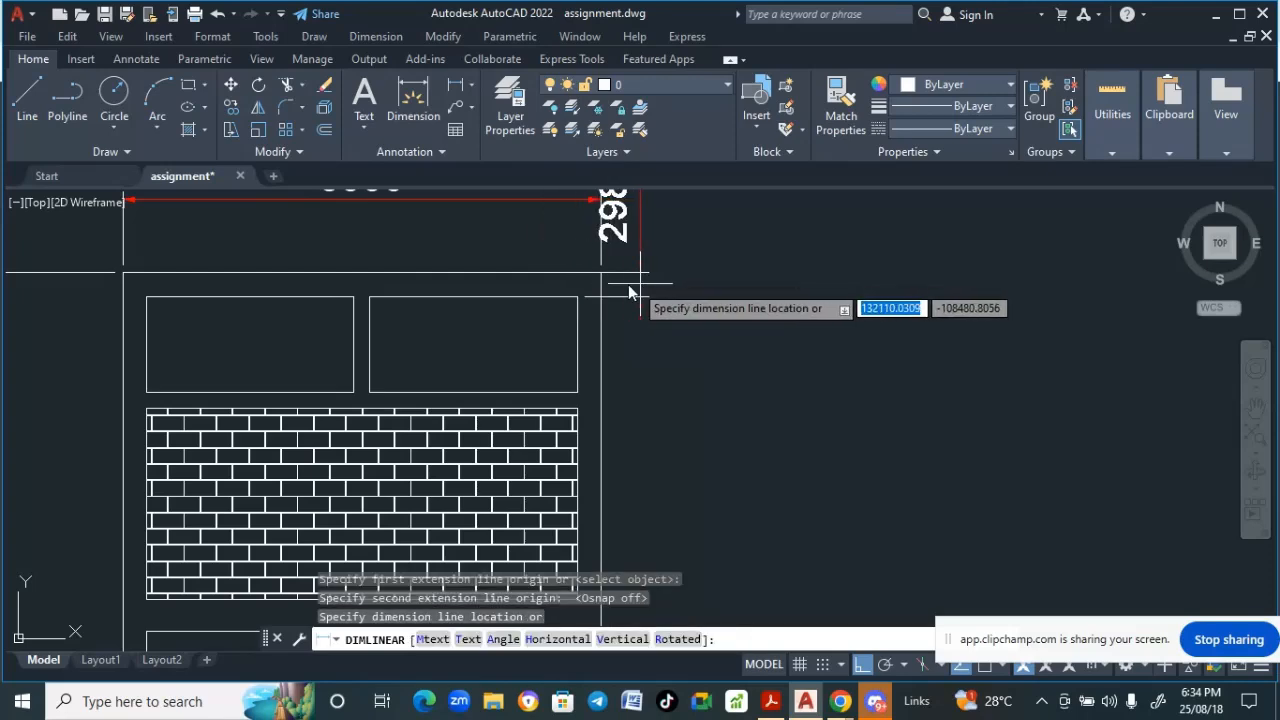
{"action": "key", "text": "Escape"}
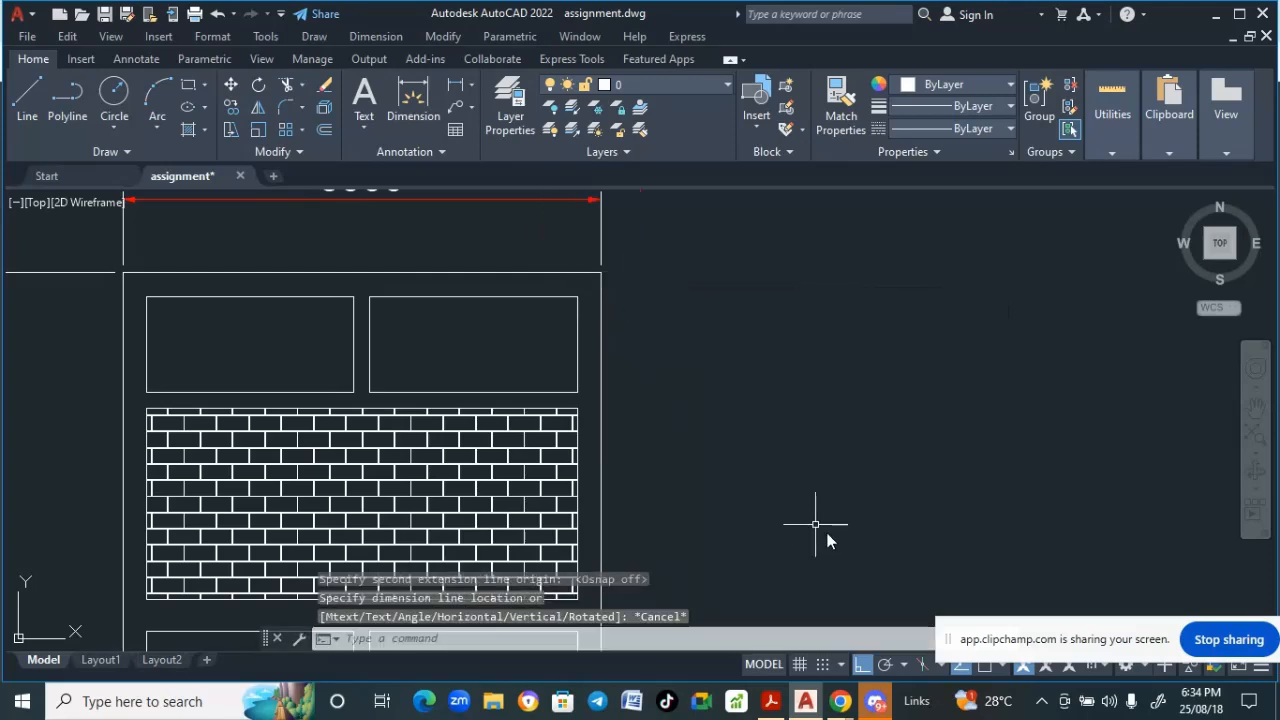
- Turn object snap back on and add a linear dimension for the gap between the upper right window top and the frame top
{"action": "left_click", "coordinate": [986, 670]}
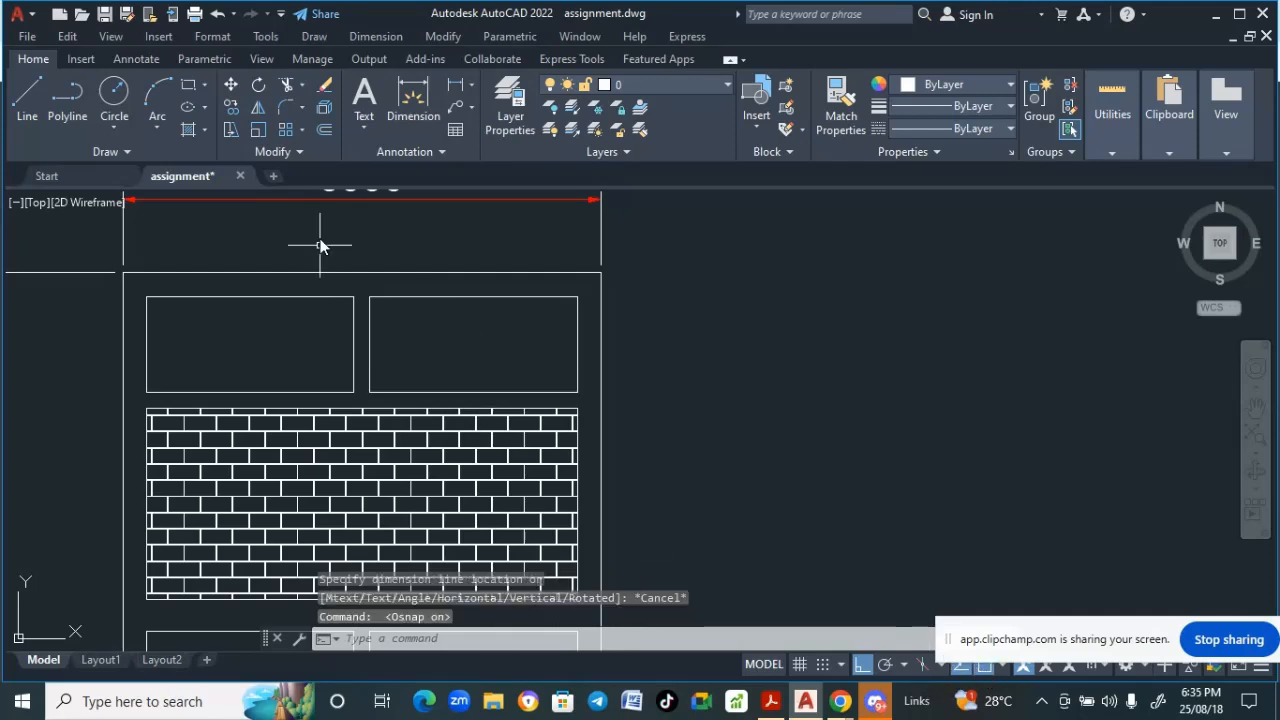
{"action": "left_click", "coordinate": [380, 37]}
{"action": "left_click", "coordinate": [386, 86]}
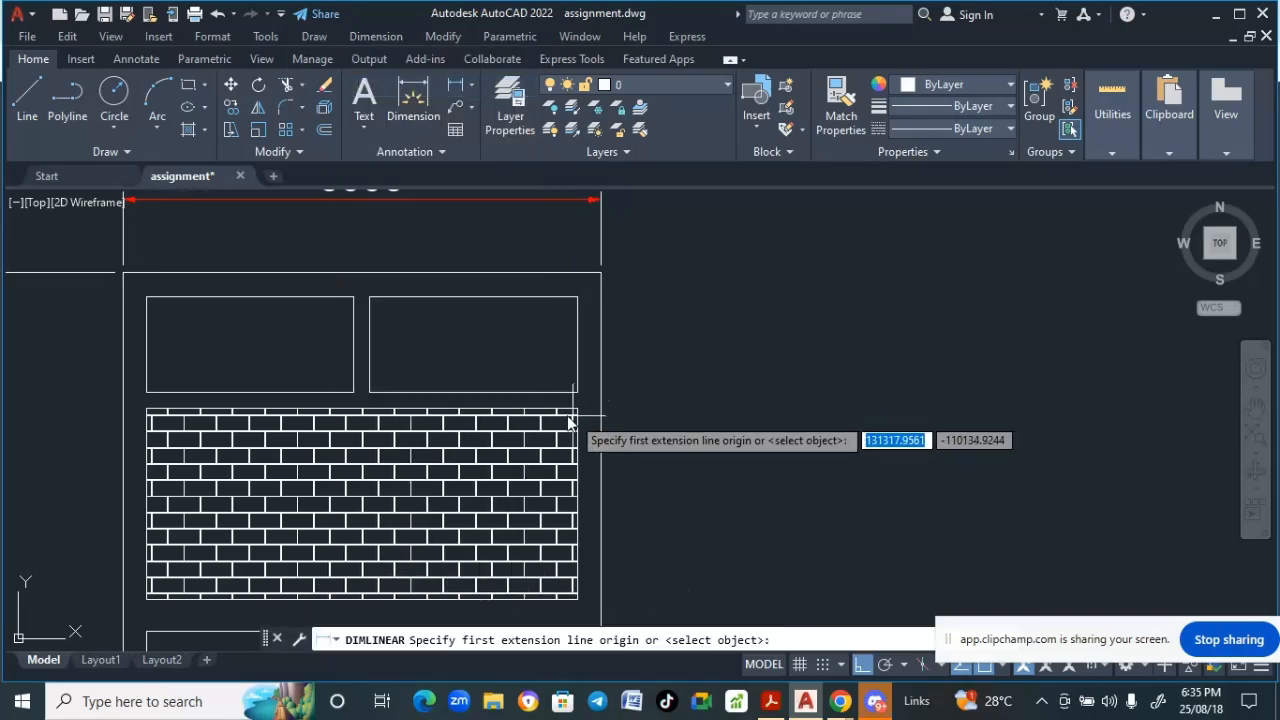
{"action": "scroll", "coordinate": [557, 393], "scroll_direction": "up", "scroll_amount": 2}
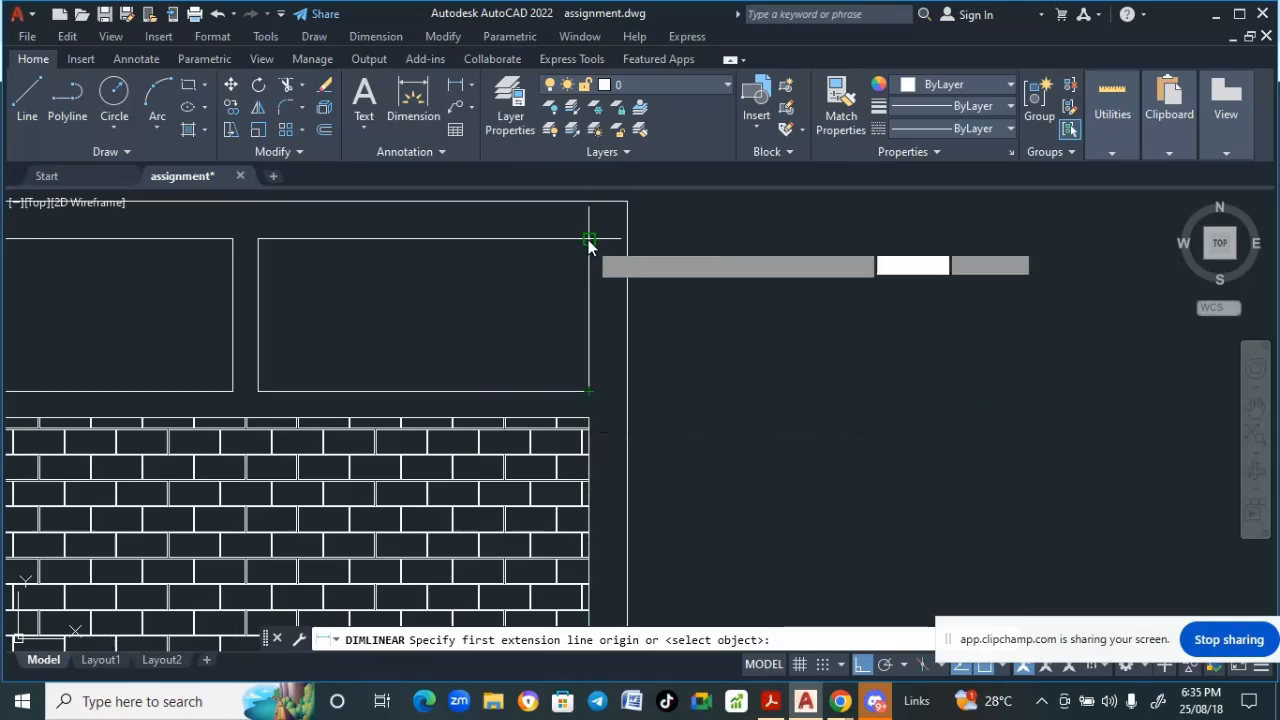
{"action": "scroll", "coordinate": [589, 243], "scroll_direction": "down", "scroll_amount": 3}
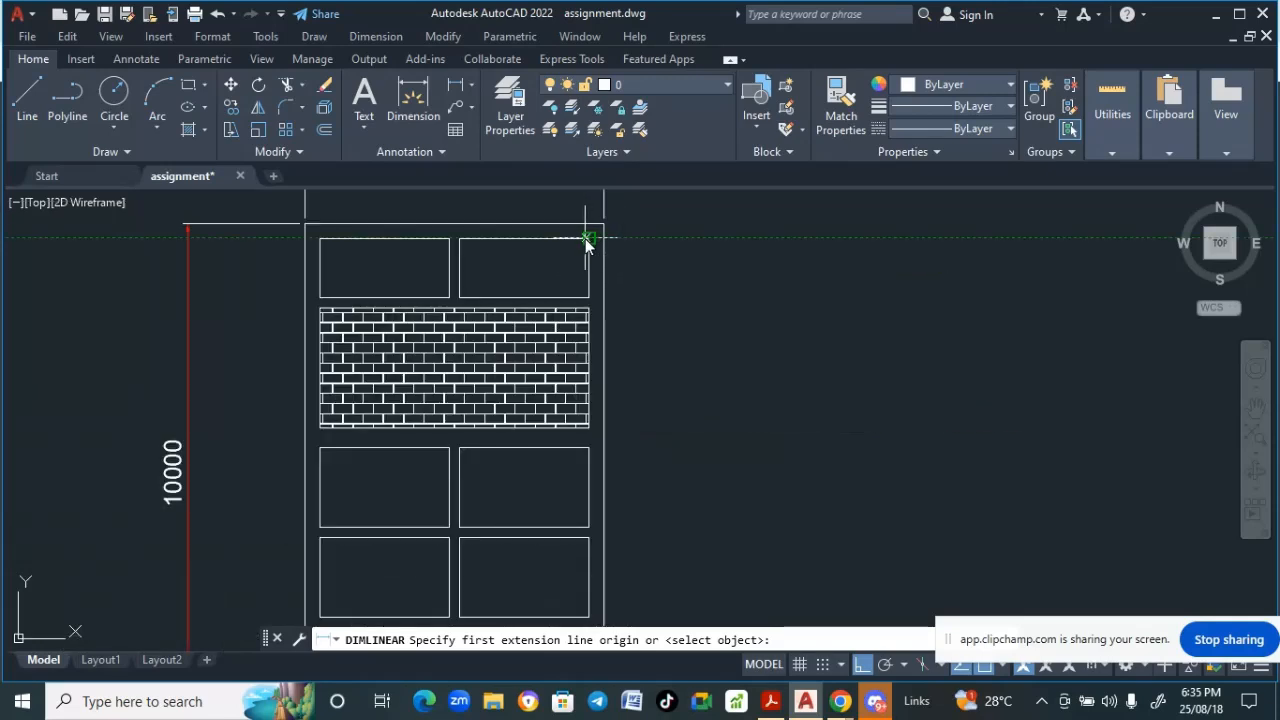
{"action": "scroll", "coordinate": [591, 243], "scroll_direction": "up", "scroll_amount": 3}
{"action": "left_click", "coordinate": [591, 243]}
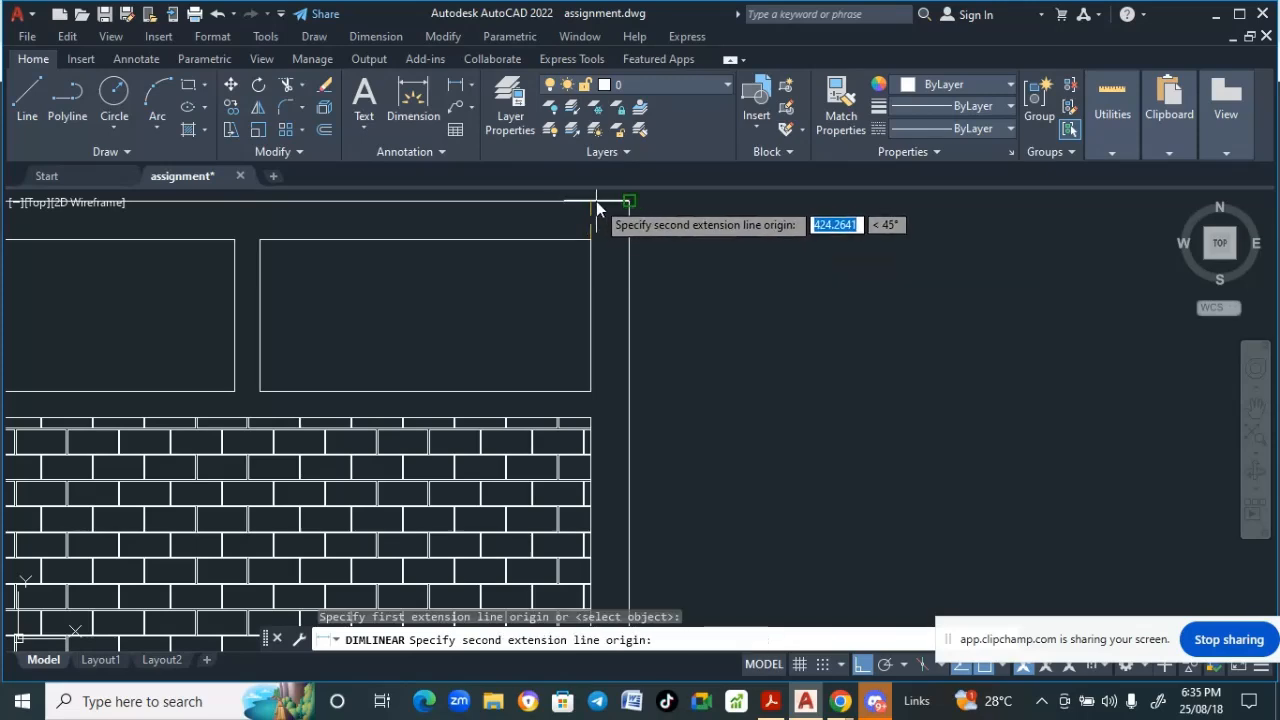
{"action": "scroll", "coordinate": [588, 202], "scroll_direction": "up", "scroll_amount": 4}
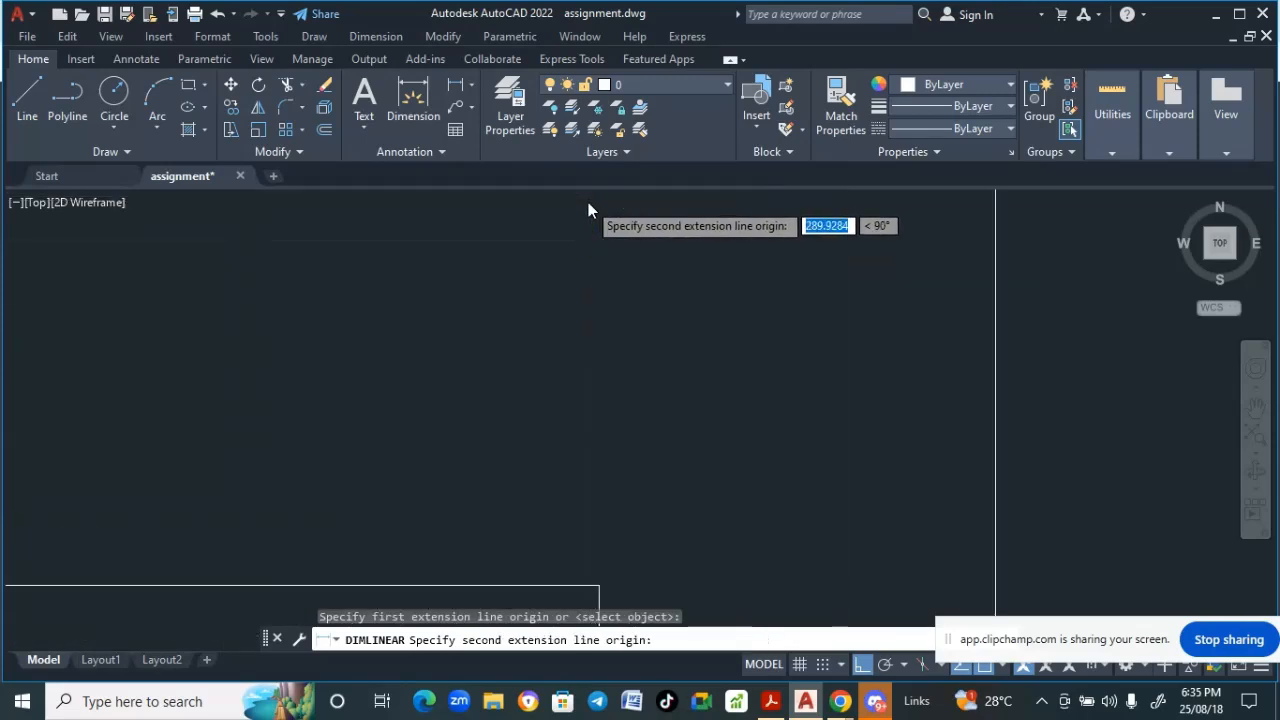
{"action": "scroll", "coordinate": [590, 210], "scroll_direction": "up", "scroll_amount": 2}
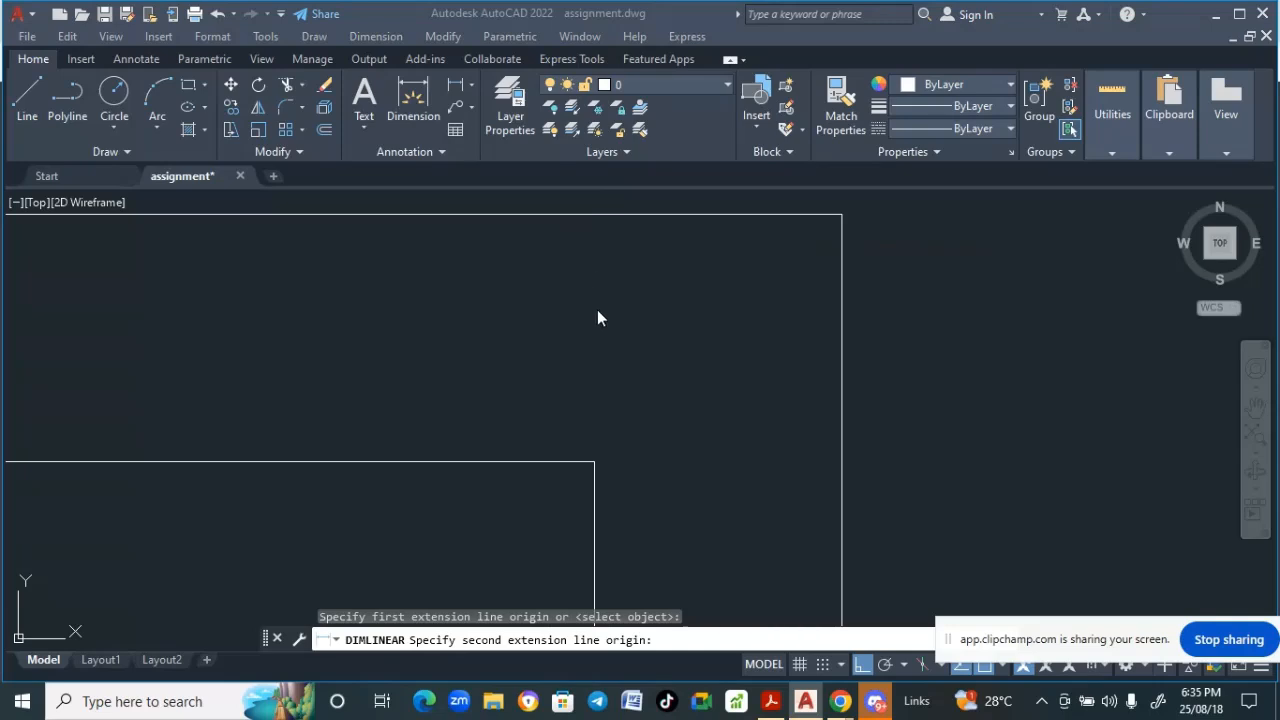
{"action": "scroll", "coordinate": [600, 324], "scroll_direction": "down", "scroll_amount": 2}
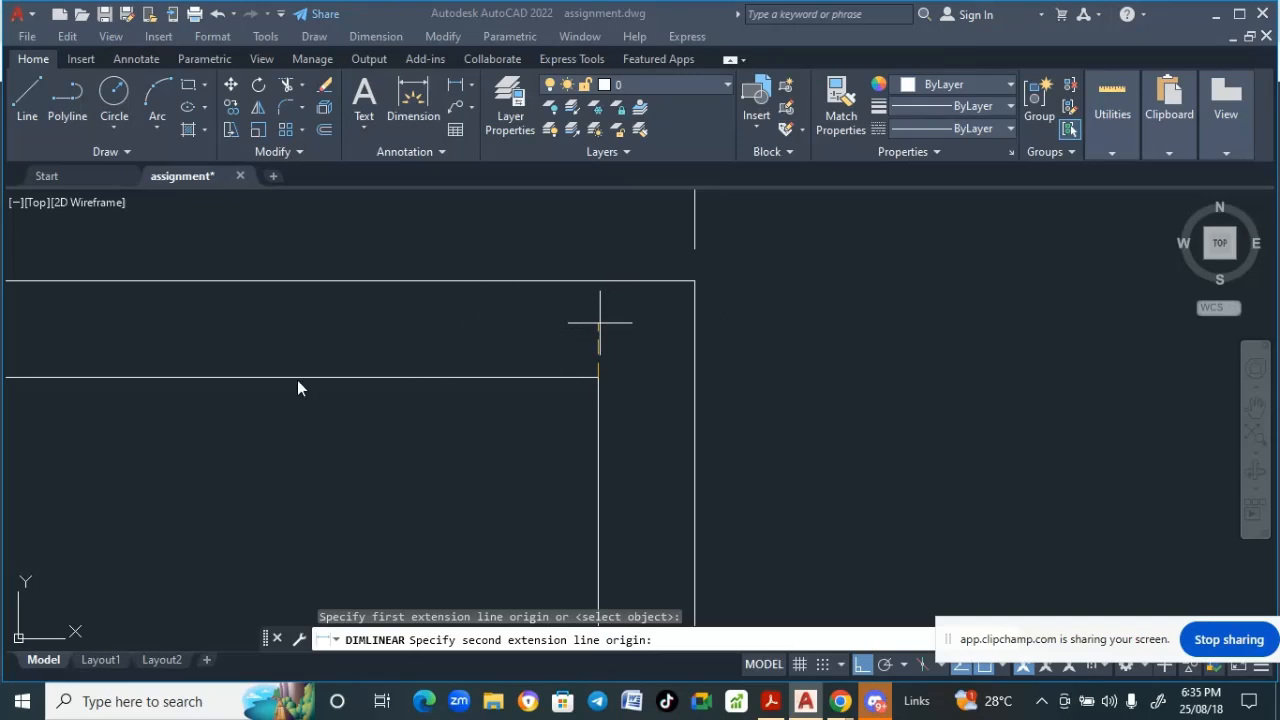
{"action": "scroll", "coordinate": [578, 336], "scroll_direction": "down", "scroll_amount": 2}
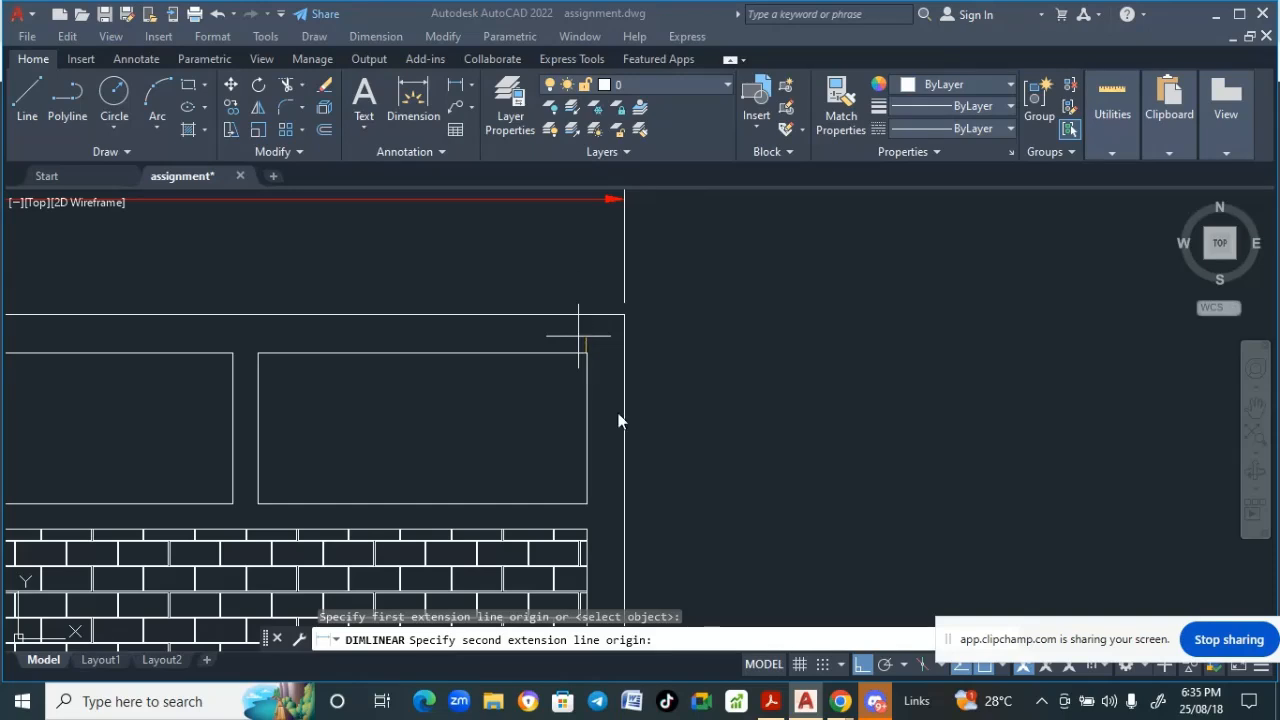
{"action": "scroll", "coordinate": [553, 344], "scroll_direction": "up", "scroll_amount": 1}
{"action": "scroll", "coordinate": [566, 300], "scroll_direction": "down", "scroll_amount": 3}
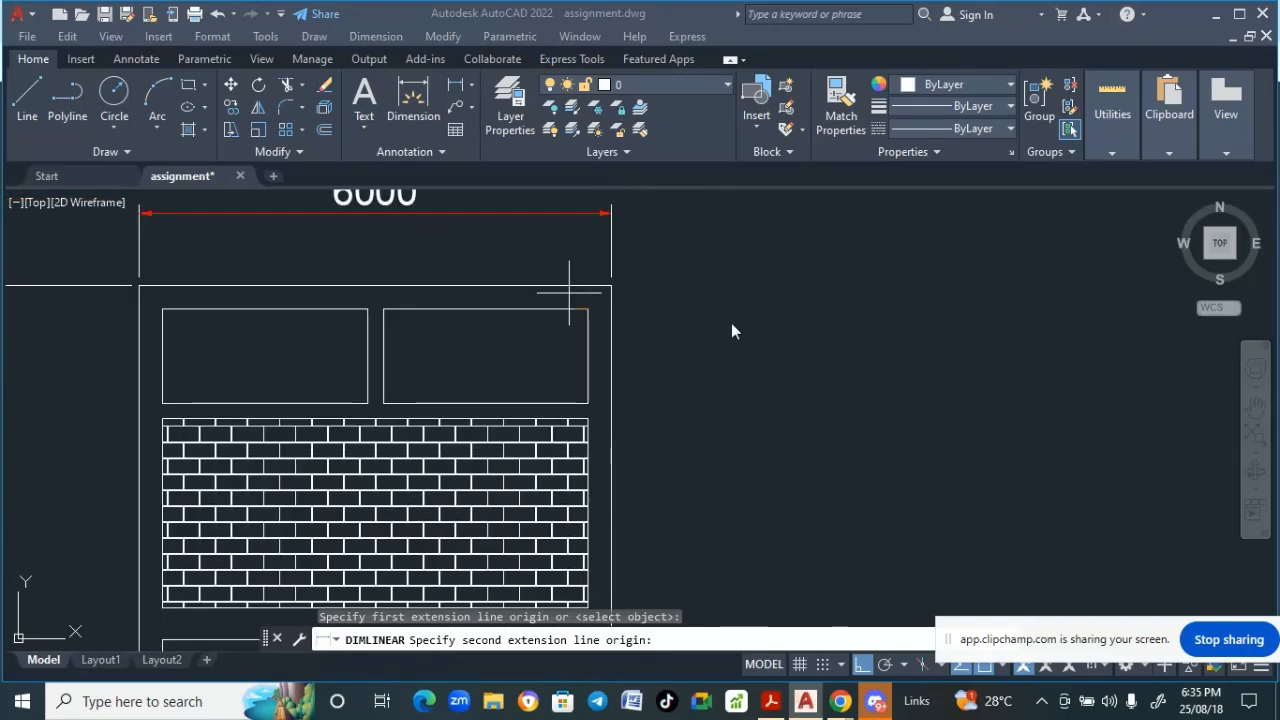
{"action": "scroll", "coordinate": [570, 285], "scroll_direction": "up", "scroll_amount": 4}
{"action": "scroll", "coordinate": [628, 299], "scroll_direction": "down", "scroll_amount": 5}
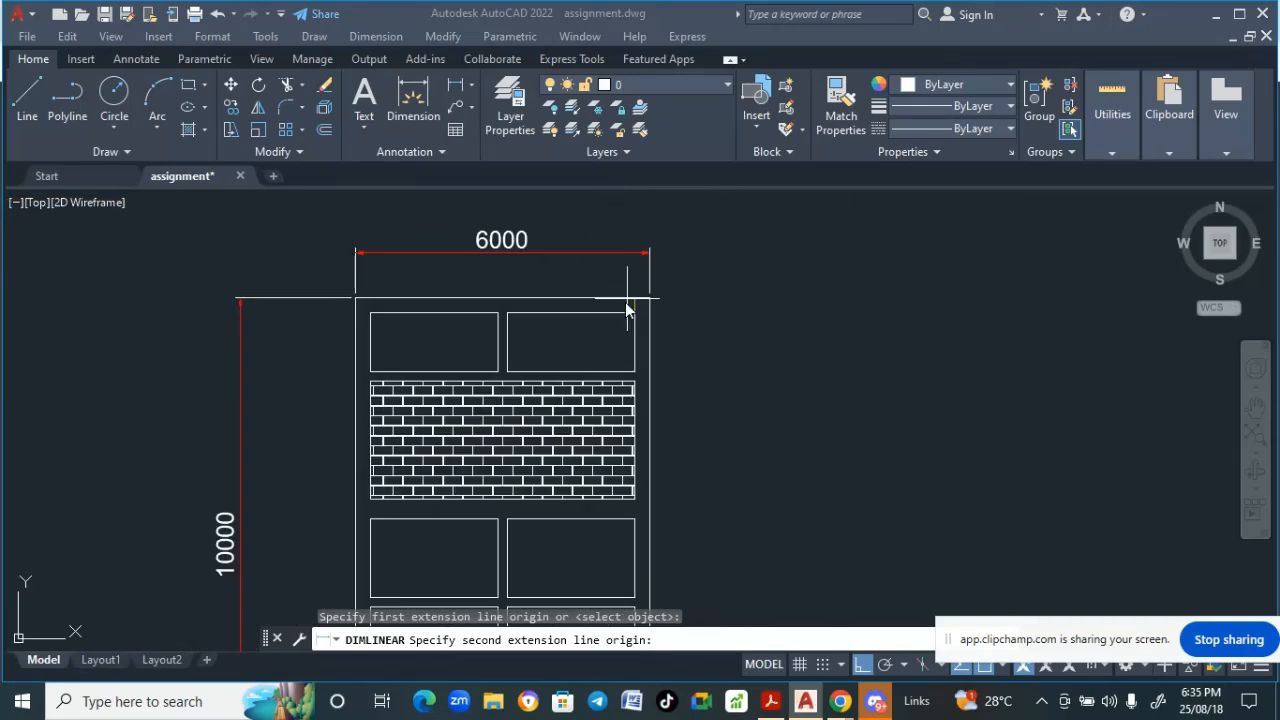
{"action": "scroll", "coordinate": [636, 321], "scroll_direction": "up", "scroll_amount": 5}
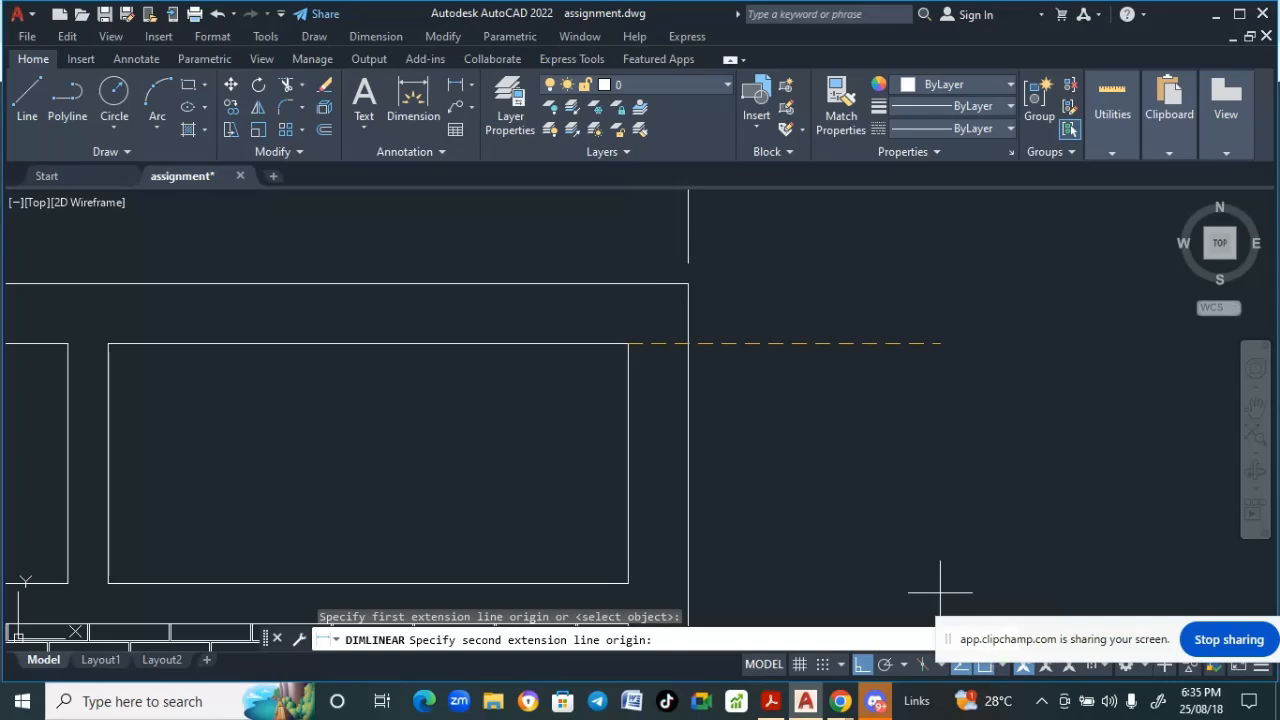
{"action": "left_click", "coordinate": [629, 285]}
{"action": "scroll", "coordinate": [629, 285], "scroll_direction": "down", "scroll_amount": 4}
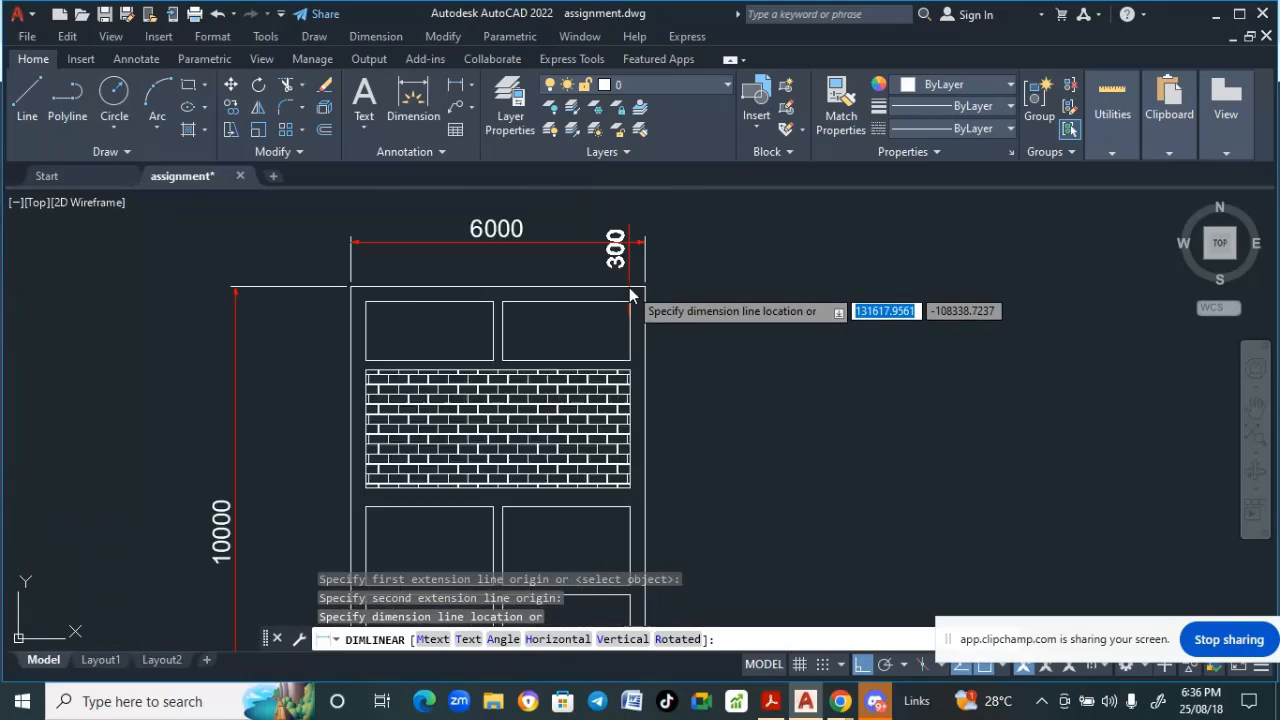
{"action": "left_click", "coordinate": [722, 300]}
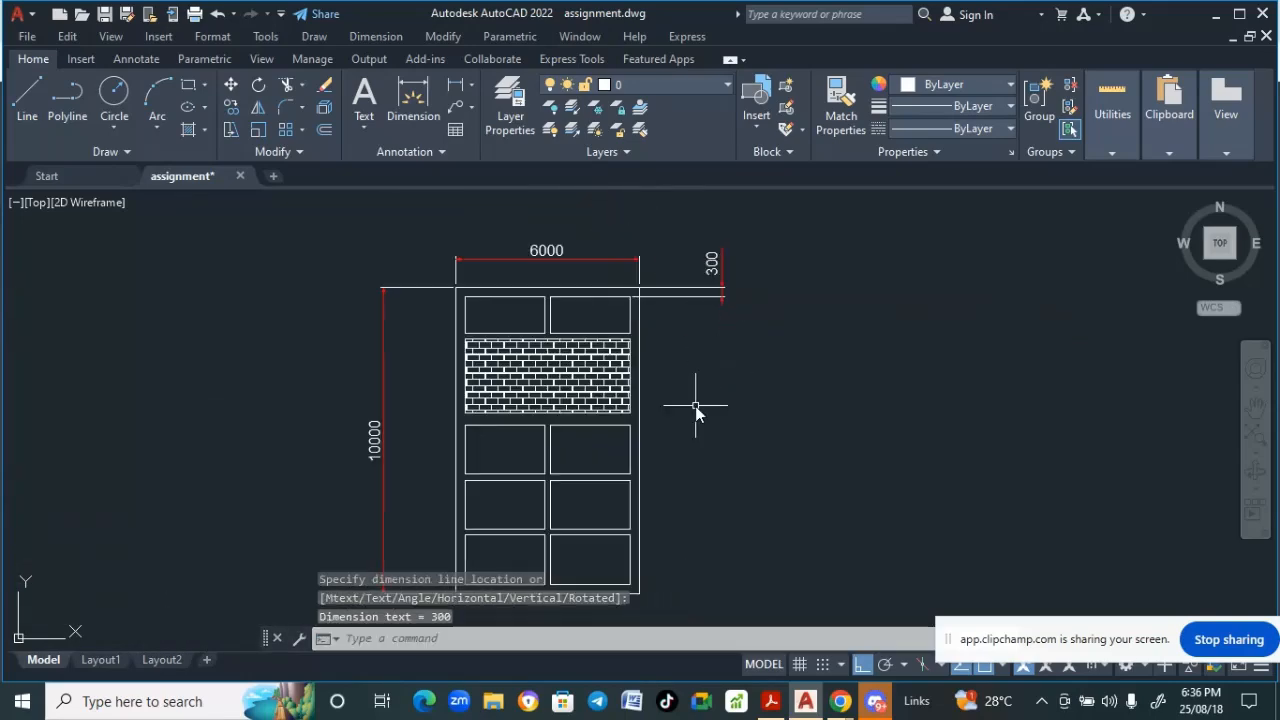
- Add a linear dimension for the width of the bottom right window
{"action": "scroll", "coordinate": [620, 405], "scroll_direction": "down", "scroll_amount": 2}
{"action": "scroll", "coordinate": [551, 391], "scroll_direction": "up", "scroll_amount": 1}
{"action": "scroll", "coordinate": [491, 330], "scroll_direction": "up", "scroll_amount": 3}
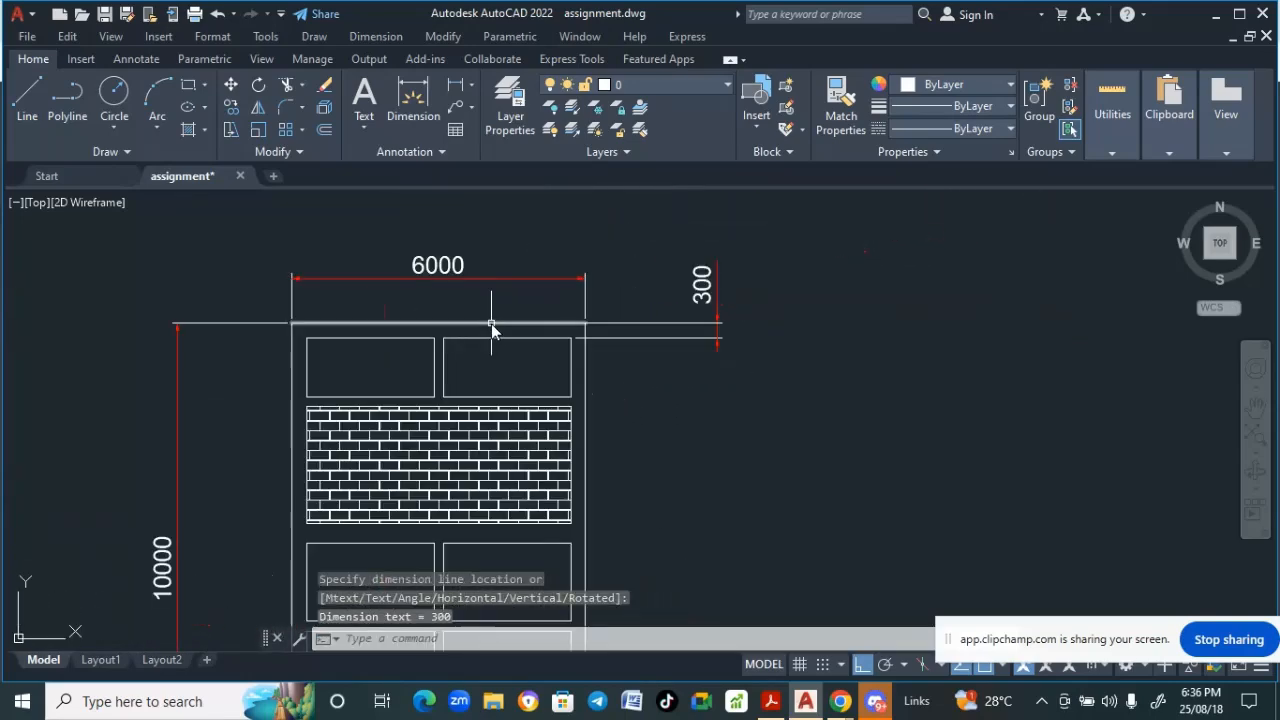
{"action": "scroll", "coordinate": [454, 320], "scroll_direction": "down", "scroll_amount": 1}
{"action": "scroll", "coordinate": [451, 320], "scroll_direction": "down", "scroll_amount": 1}
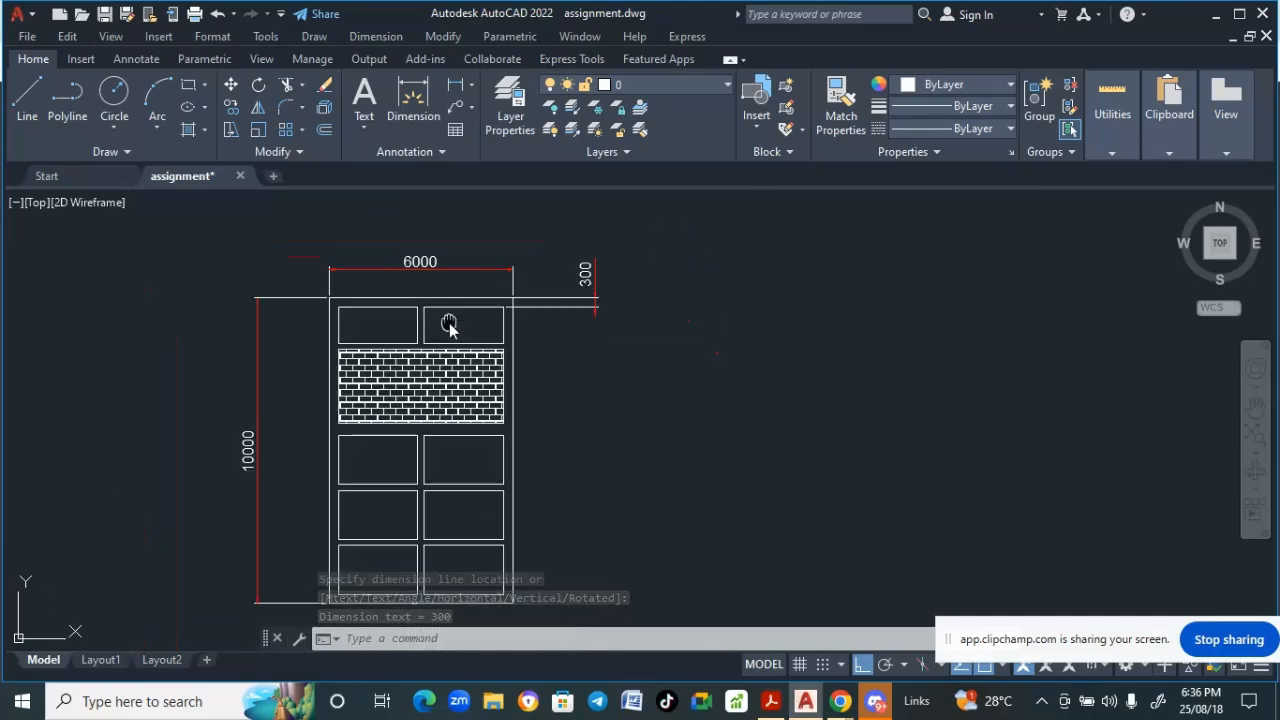
{"action": "scroll", "coordinate": [449, 325], "scroll_direction": "down", "scroll_amount": 3}
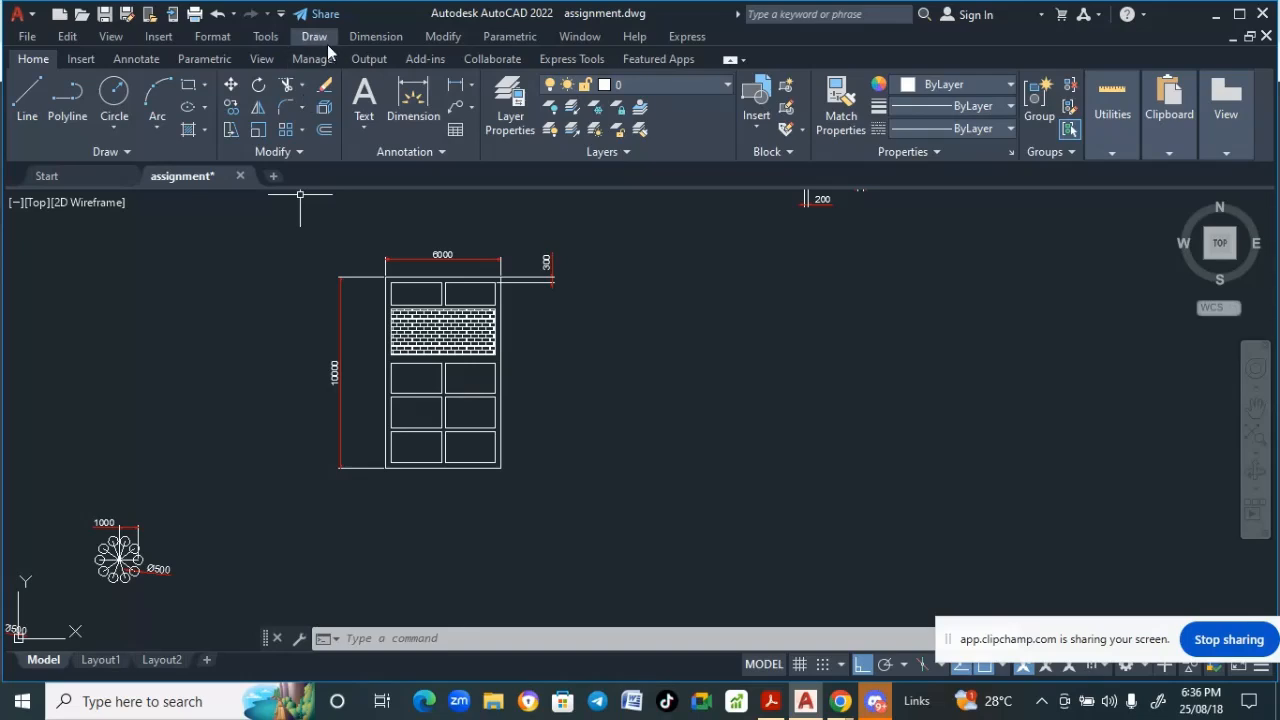
{"action": "left_click", "coordinate": [364, 39]}
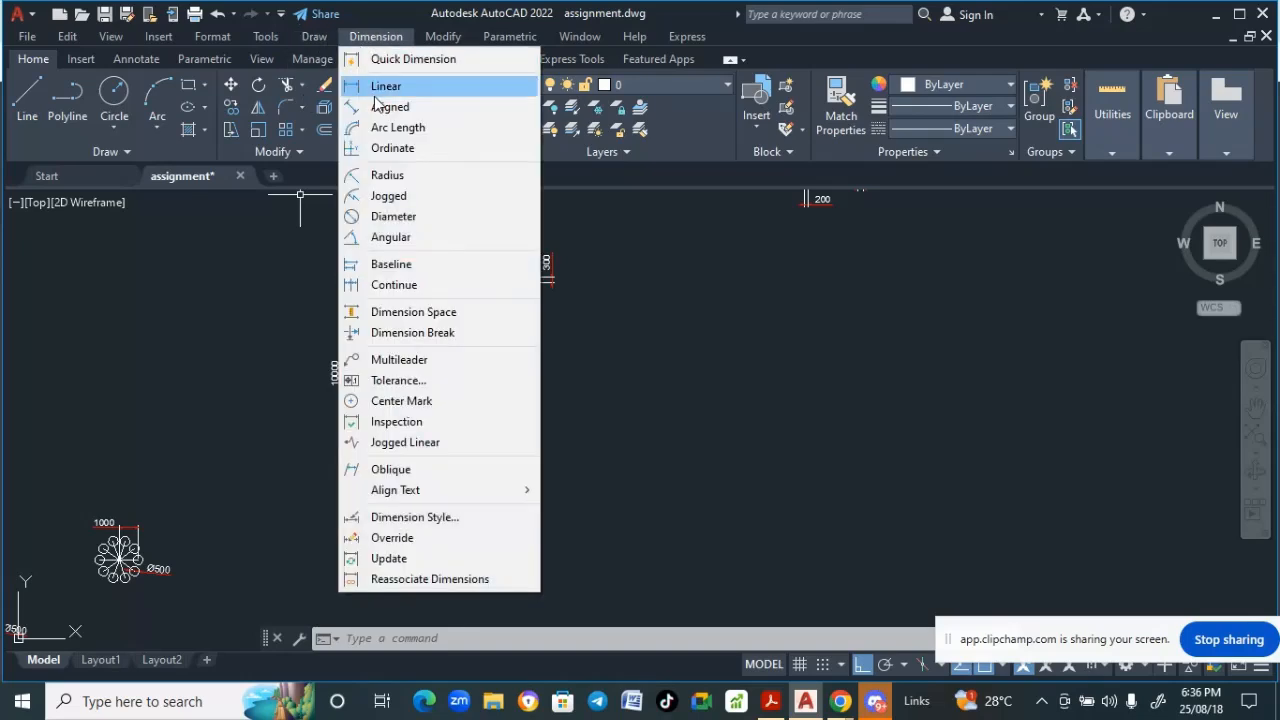
{"action": "left_click", "coordinate": [384, 87]}
{"action": "scroll", "coordinate": [443, 451], "scroll_direction": "up", "scroll_amount": 2}
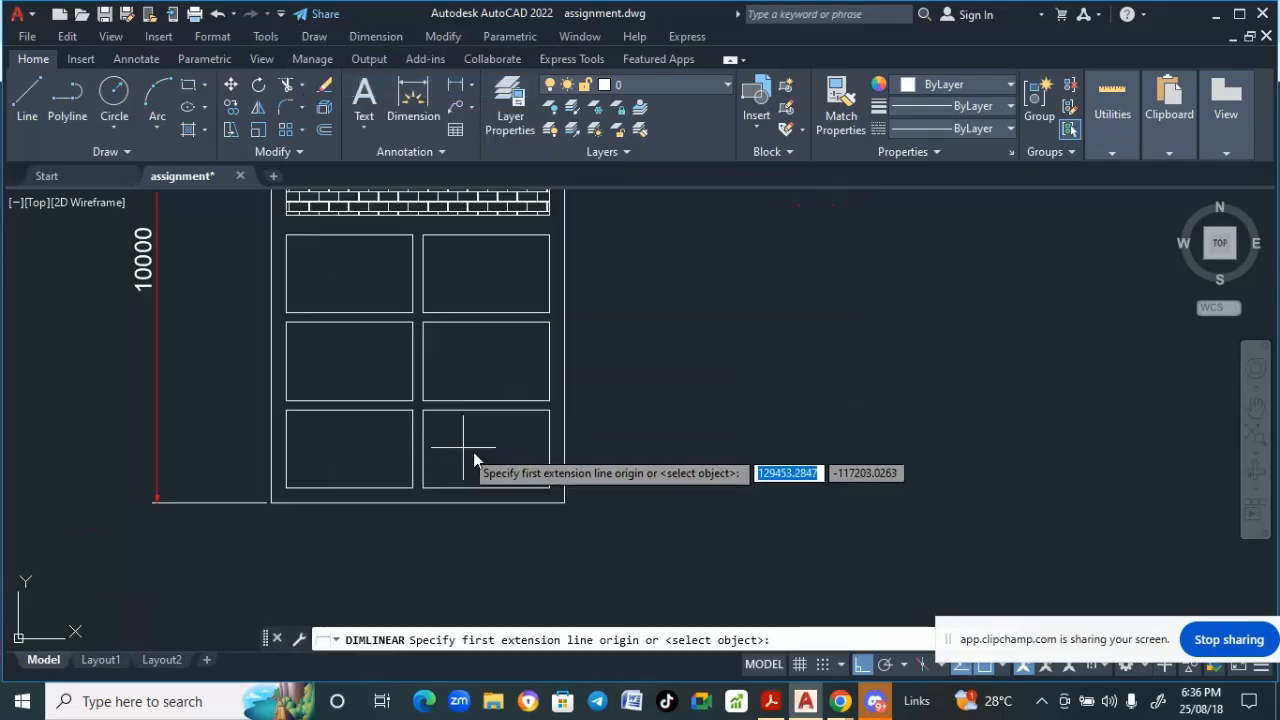
{"action": "left_click", "coordinate": [549, 449]}
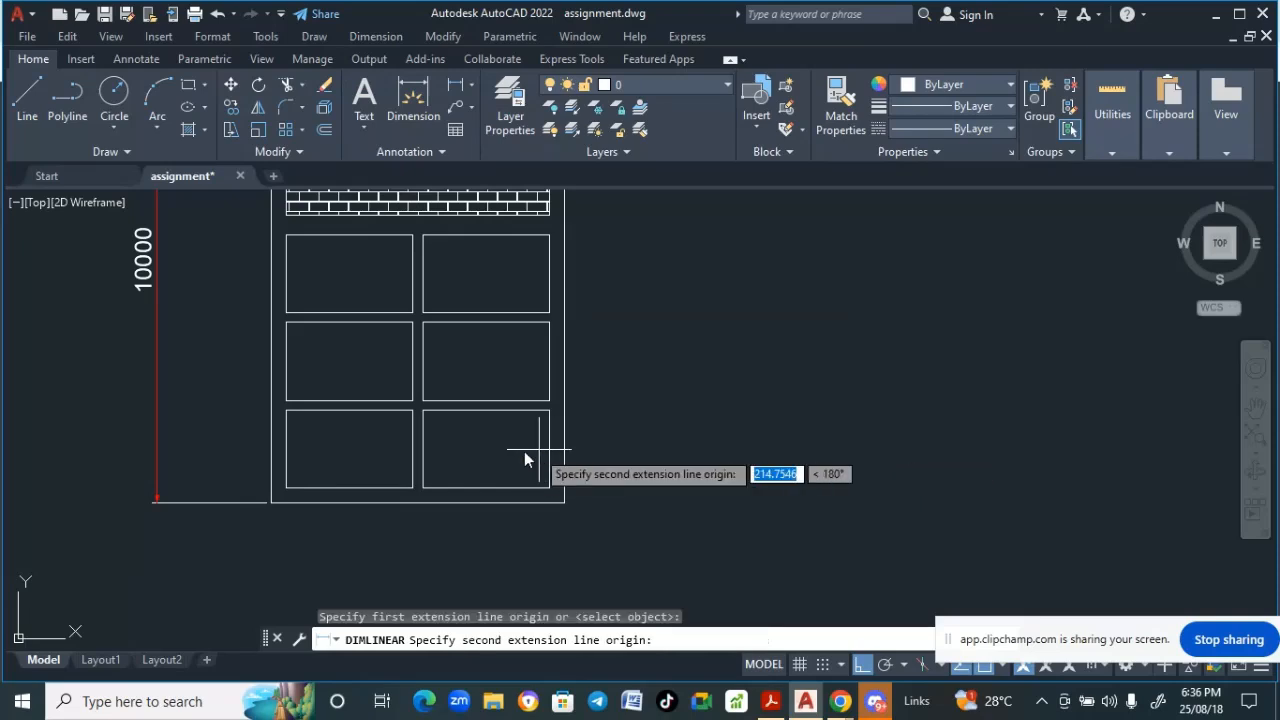
{"action": "left_click", "coordinate": [422, 450]}
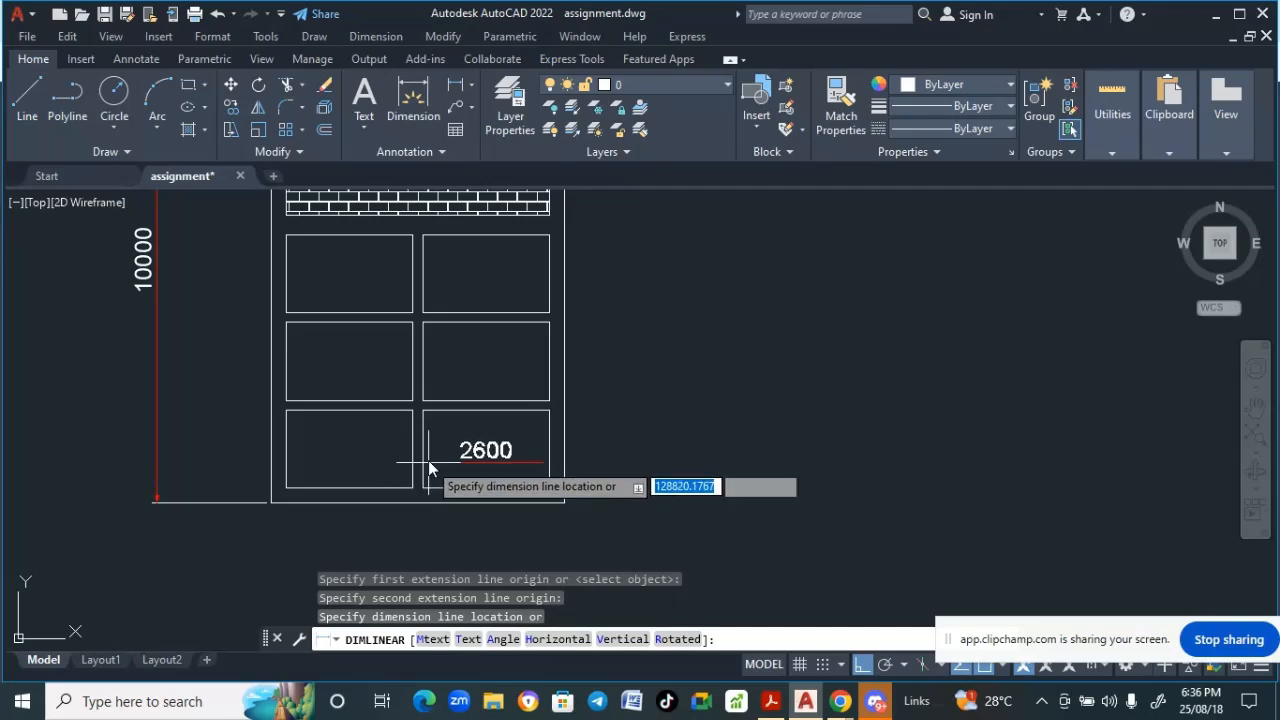
{"action": "left_click", "coordinate": [430, 450]}
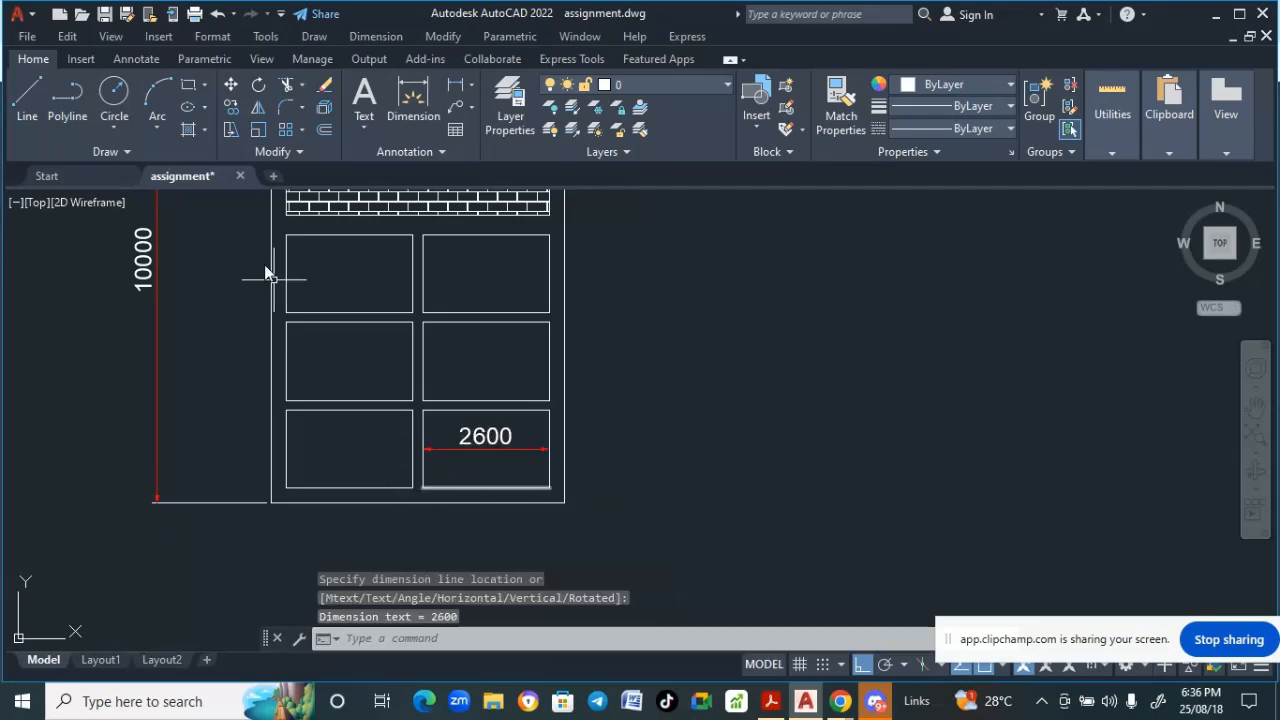
{"action": "left_click", "coordinate": [368, 38]}
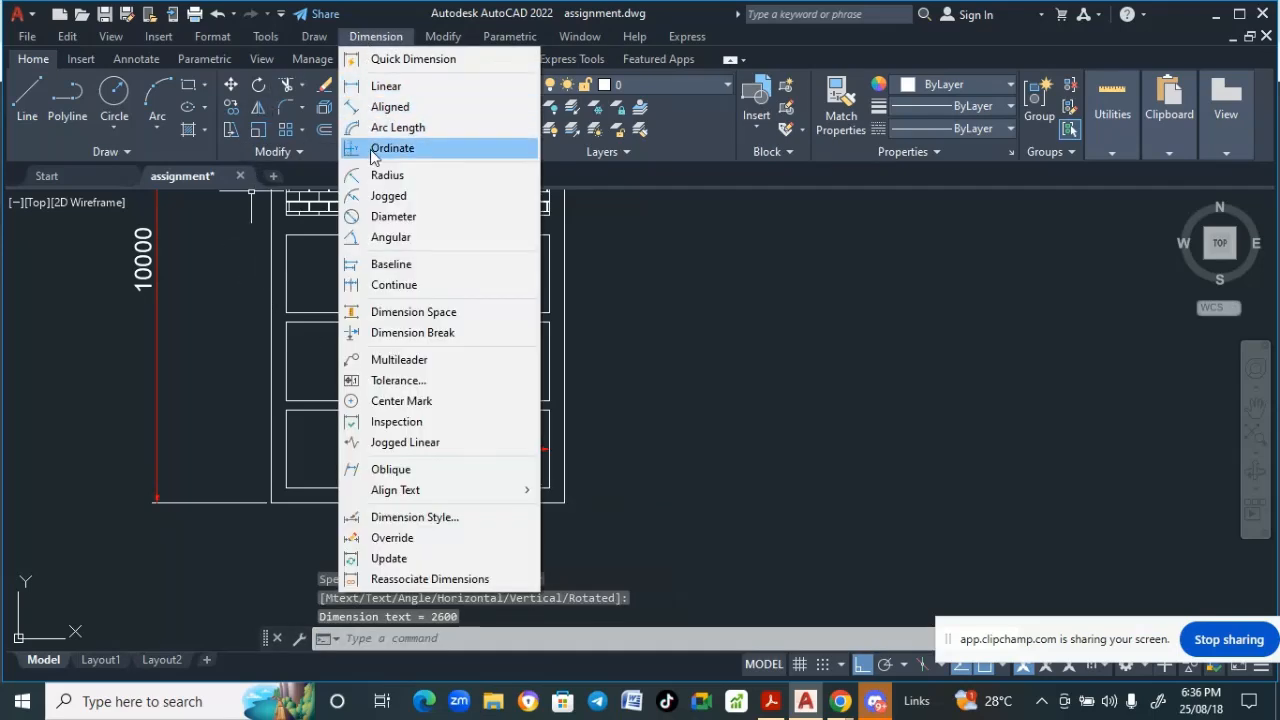
{"action": "left_click", "coordinate": [385, 87]}
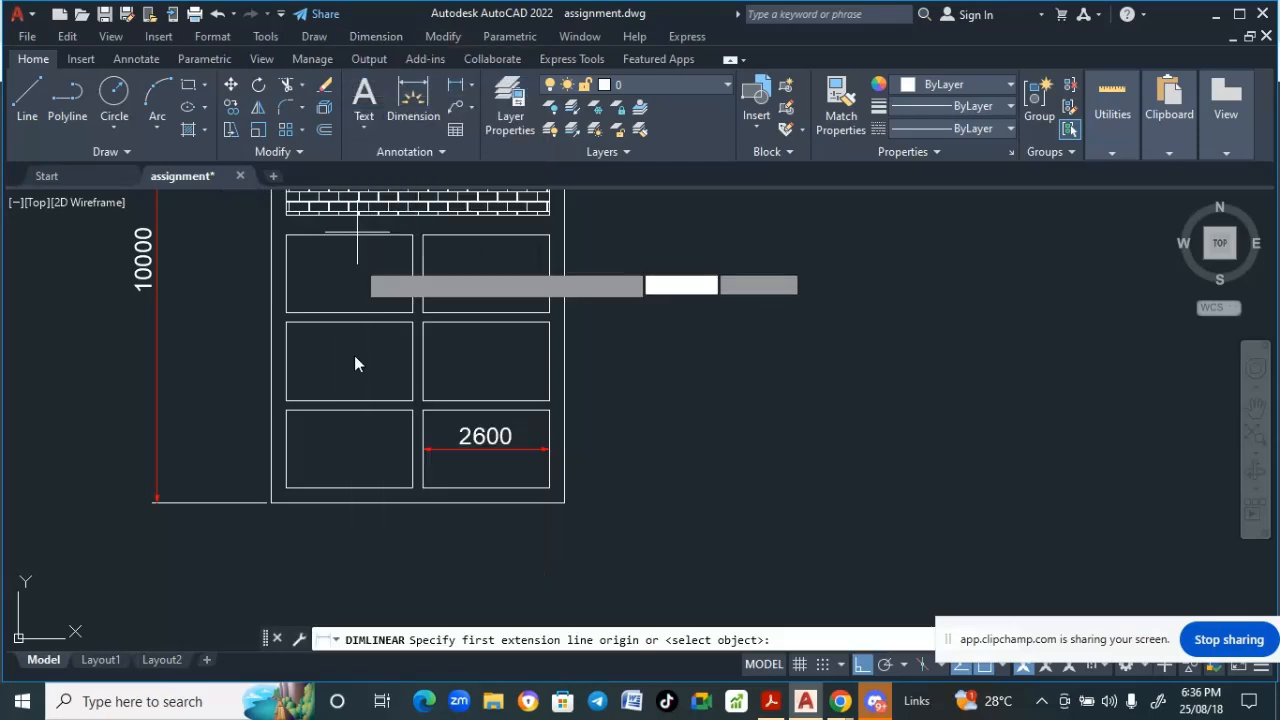
{"action": "left_click", "coordinate": [350, 402]}
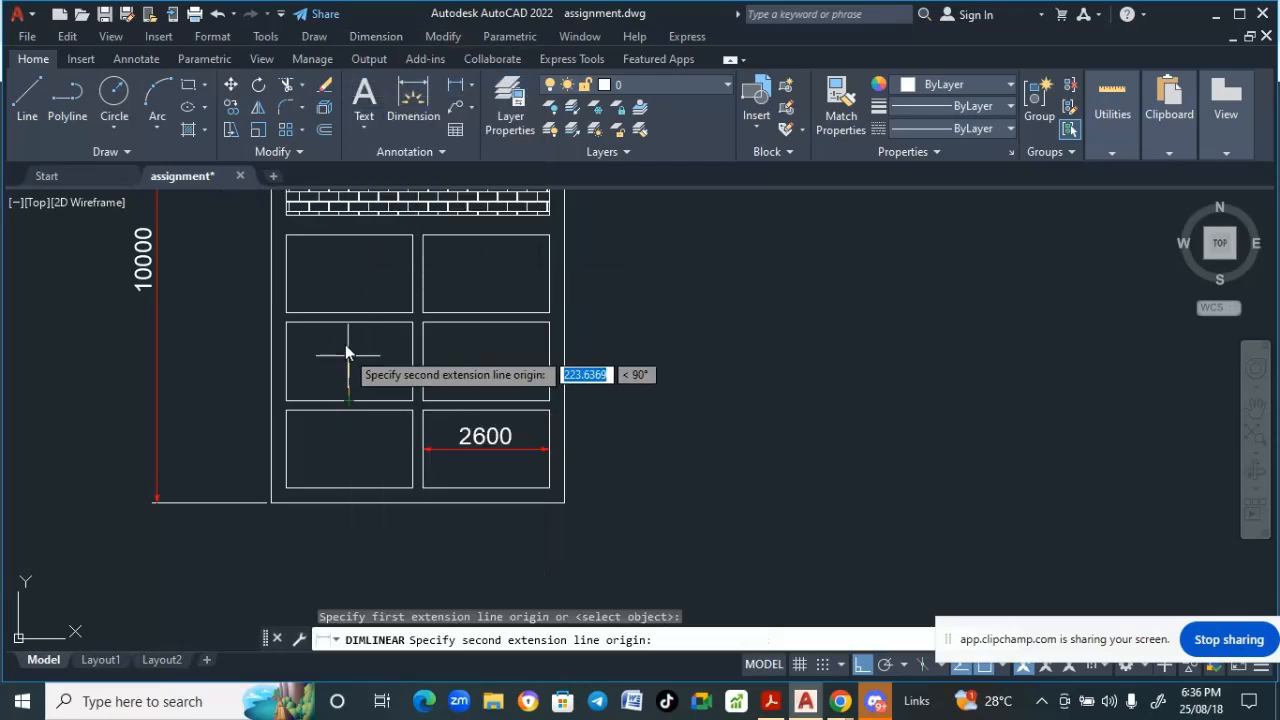
{"action": "left_click", "coordinate": [350, 325]}
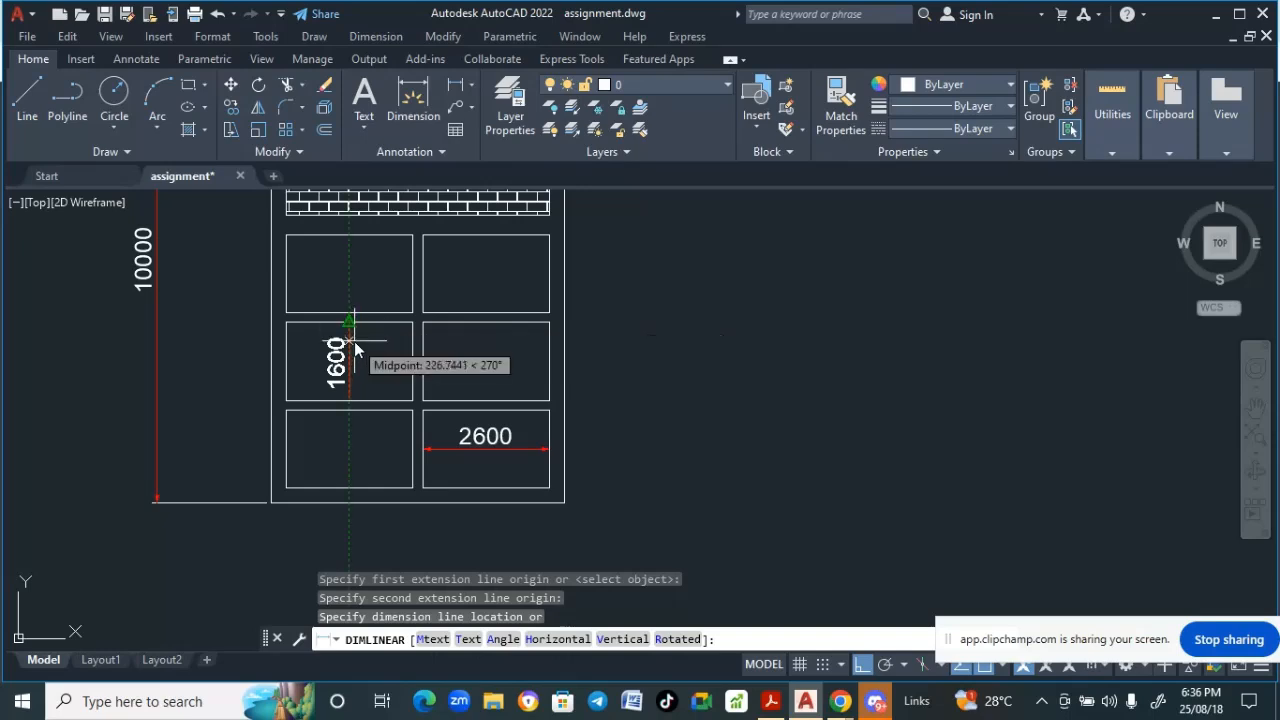
{"action": "key", "text": "Escape"}
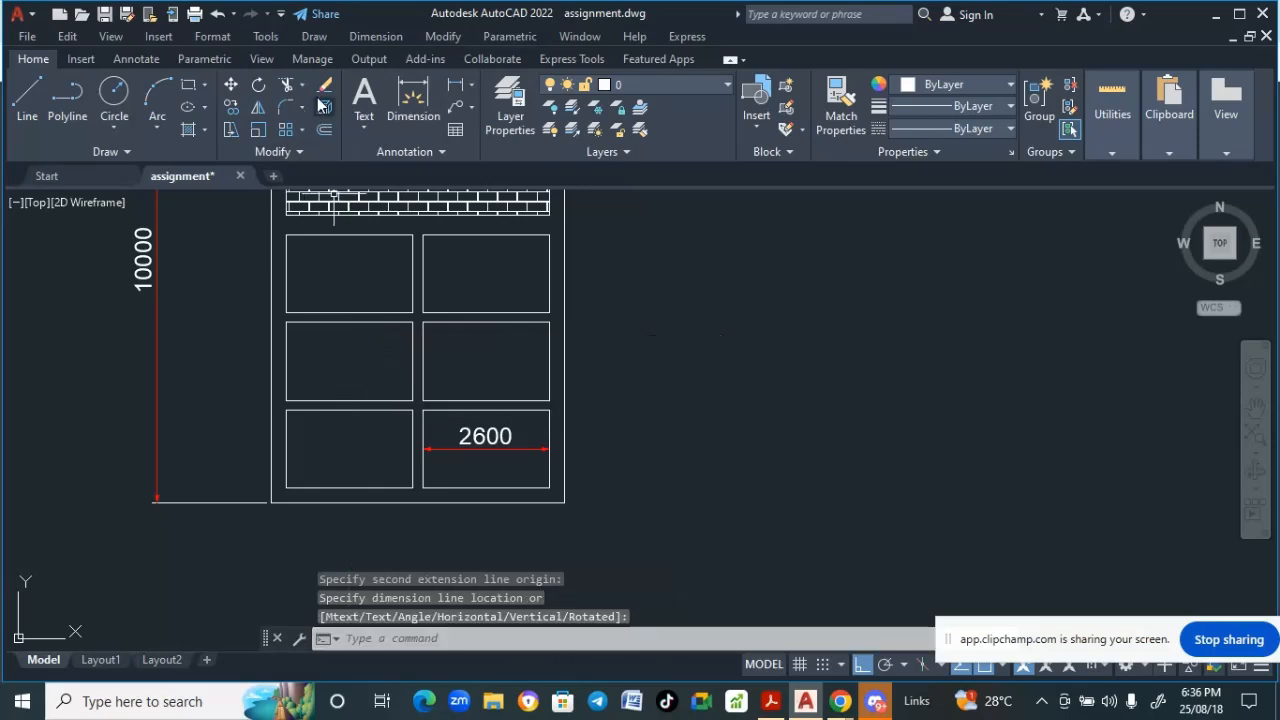
- Add a linear dimension for the height of the second-from-bottom left window
{"action": "left_click", "coordinate": [376, 36]}
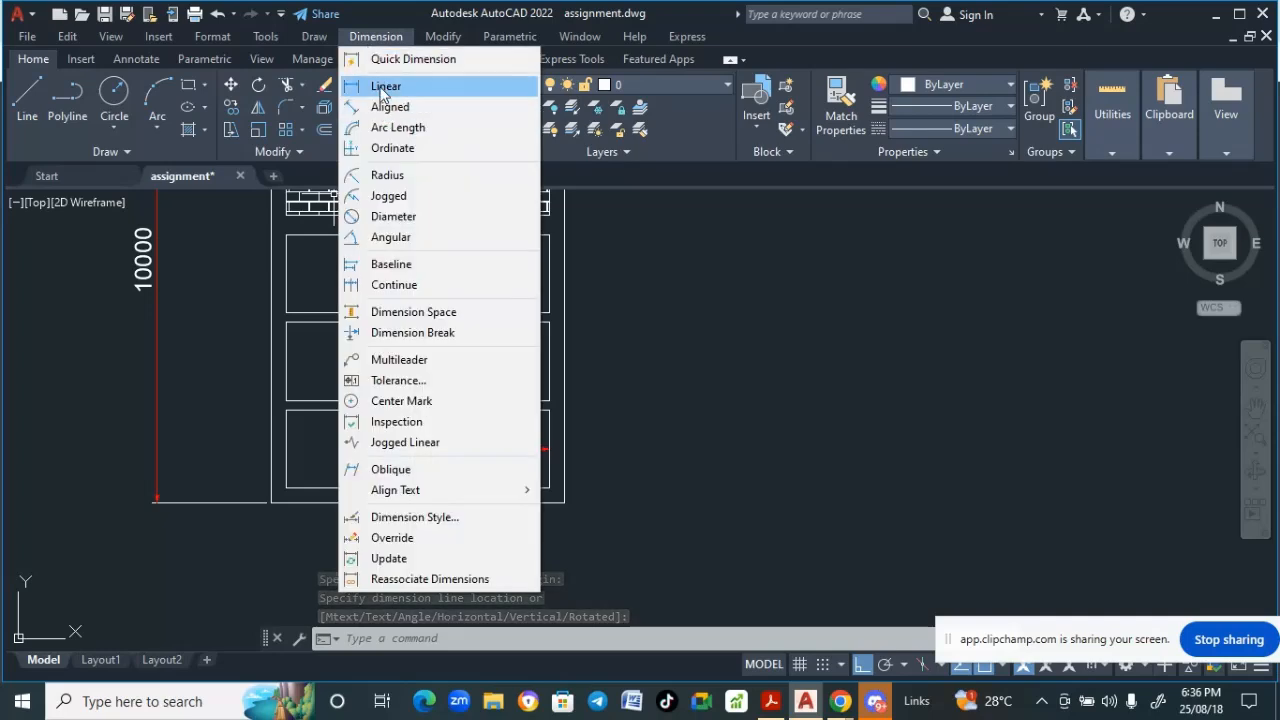
{"action": "left_click", "coordinate": [385, 87]}
{"action": "left_click", "coordinate": [348, 399]}
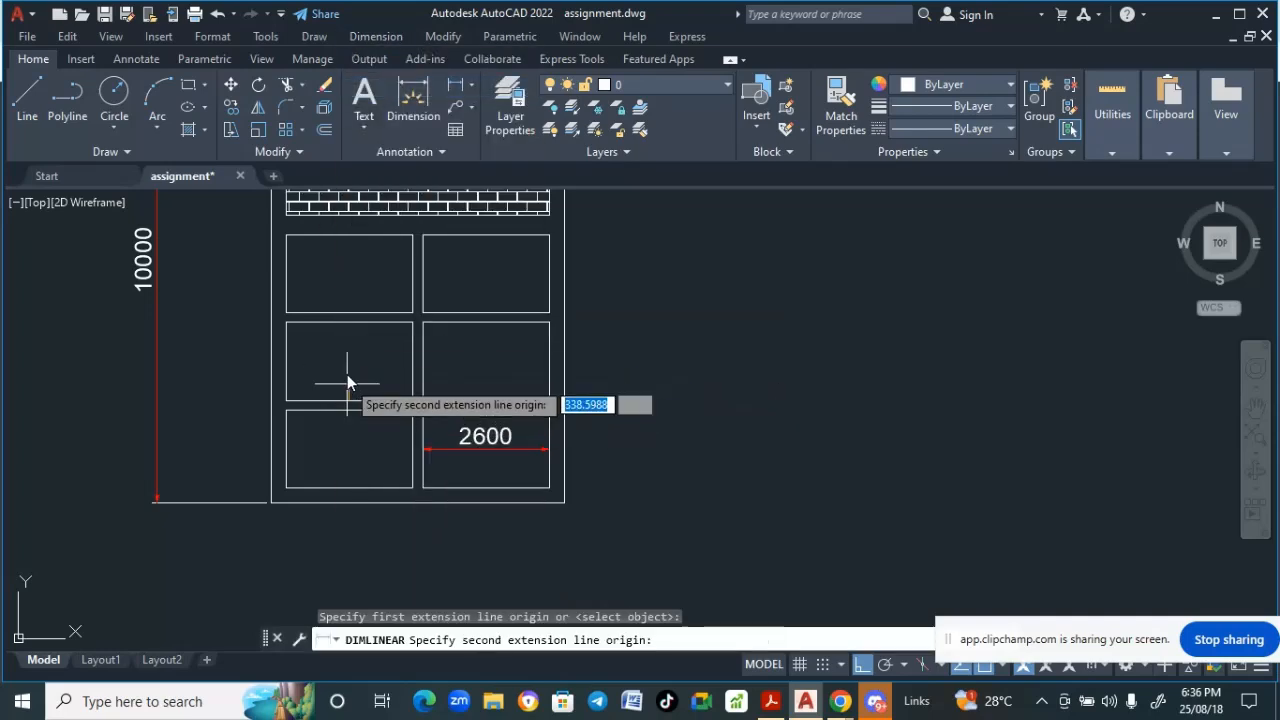
{"action": "left_click", "coordinate": [352, 323]}
{"action": "left_click", "coordinate": [353, 325]}
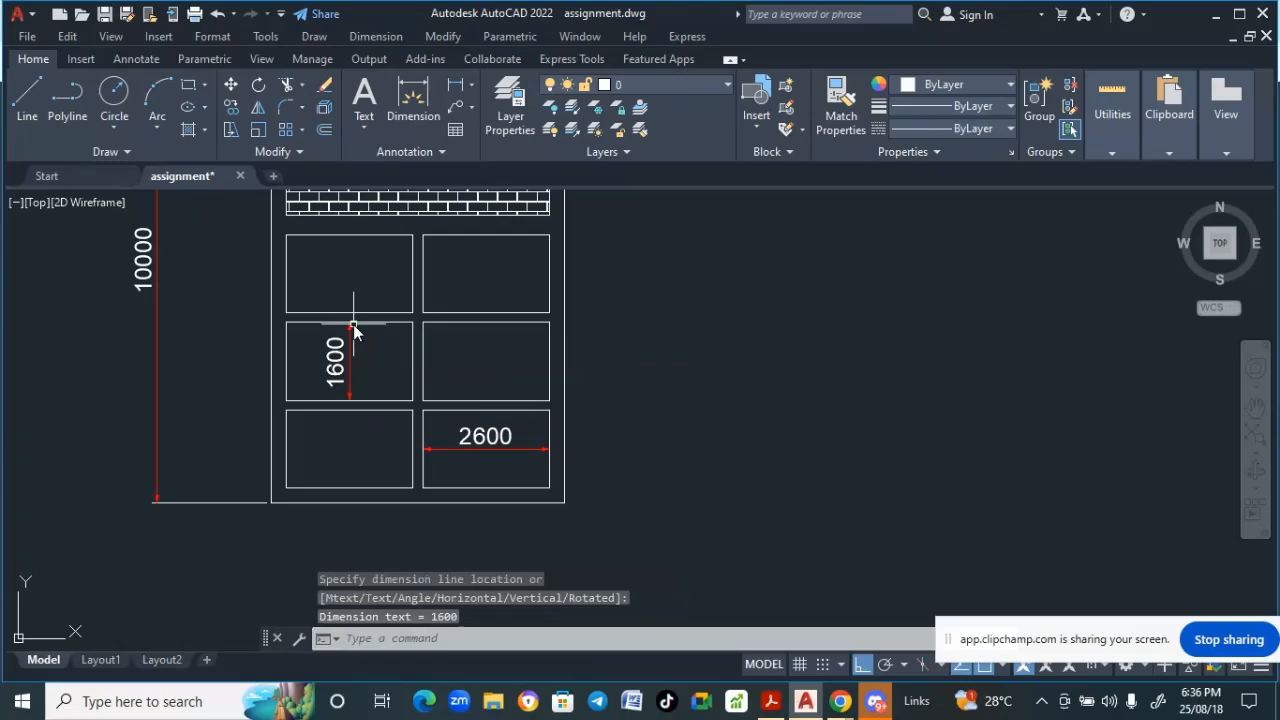
- Add a linear dimension for the height of the third-from-bottom left window
{"action": "scroll", "coordinate": [353, 324], "scroll_direction": "down", "scroll_amount": 2}
{"action": "middle_click_drag", "start_coordinate": [343, 286], "coordinate": [337, 371]}
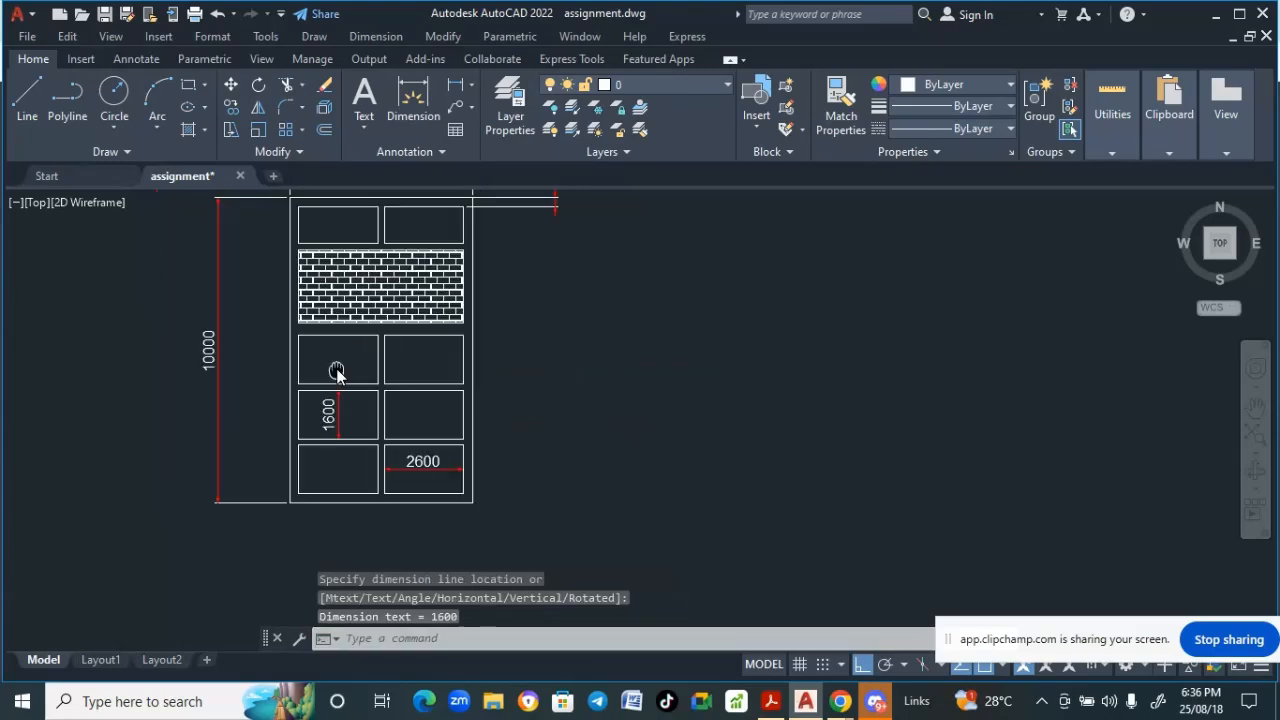
{"action": "left_click", "coordinate": [363, 43]}
{"action": "left_click", "coordinate": [383, 87]}
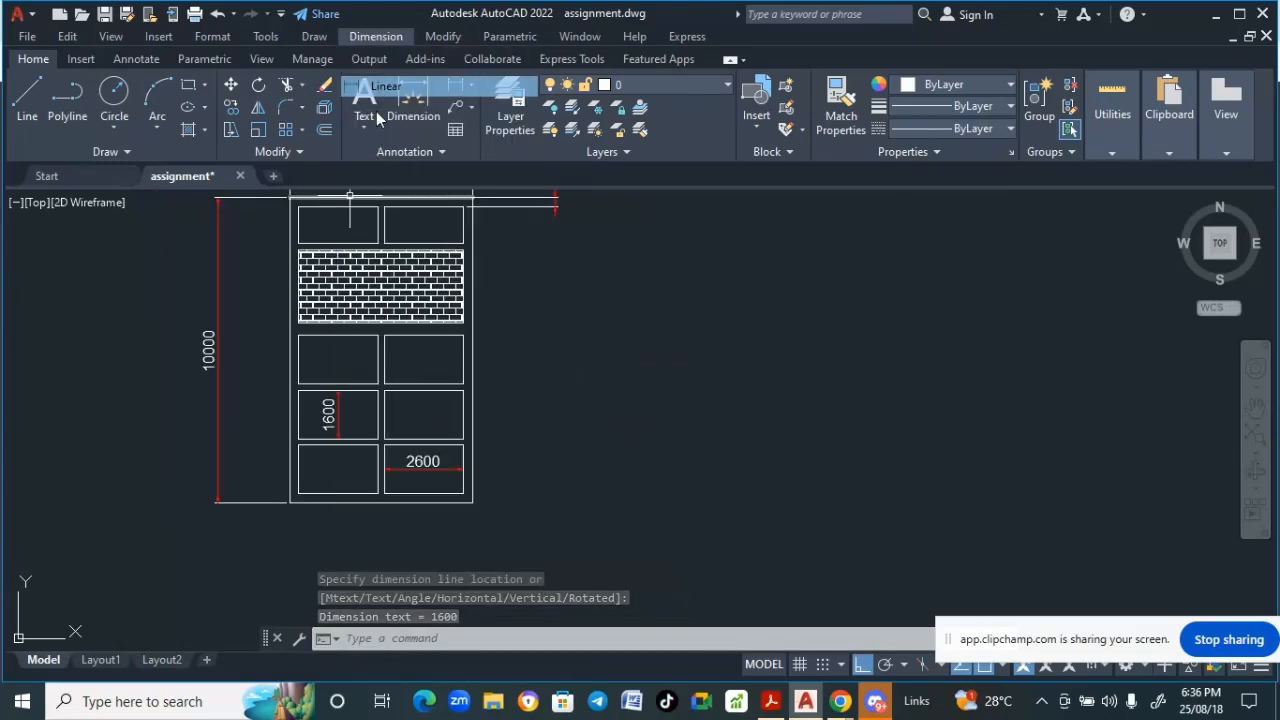
{"action": "left_click", "coordinate": [341, 360]}
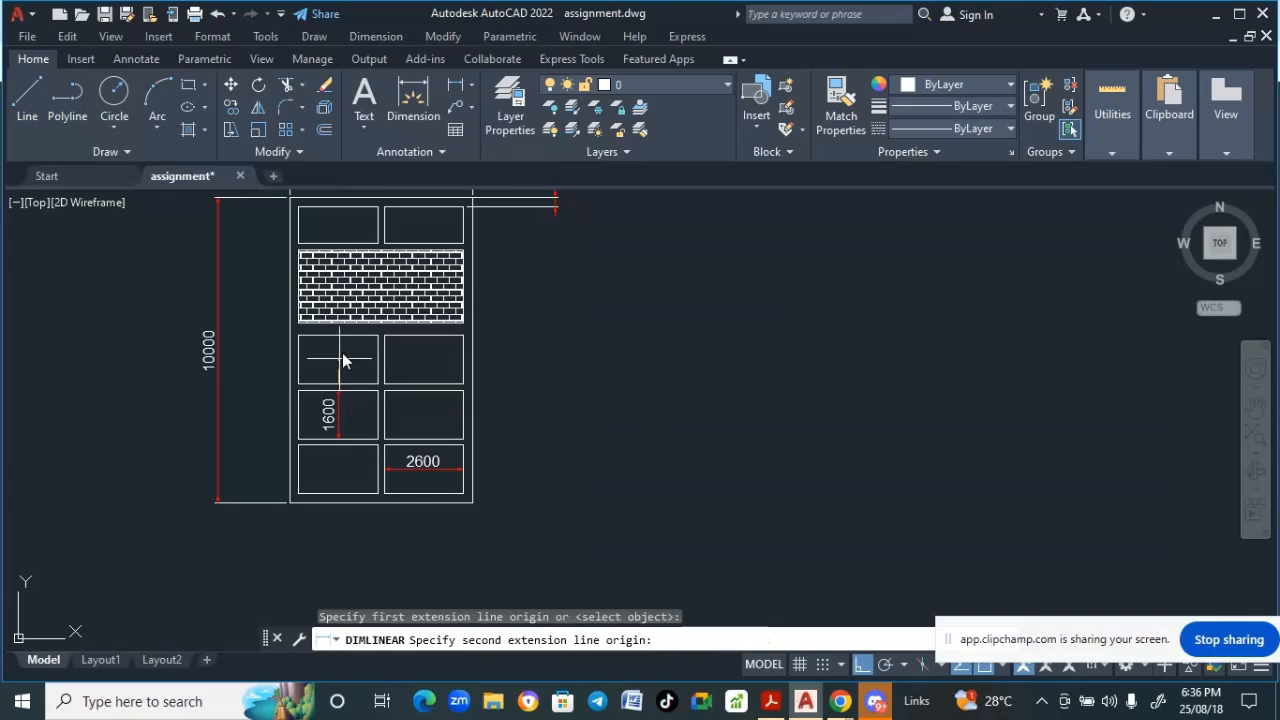
{"action": "left_click", "coordinate": [338, 337]}
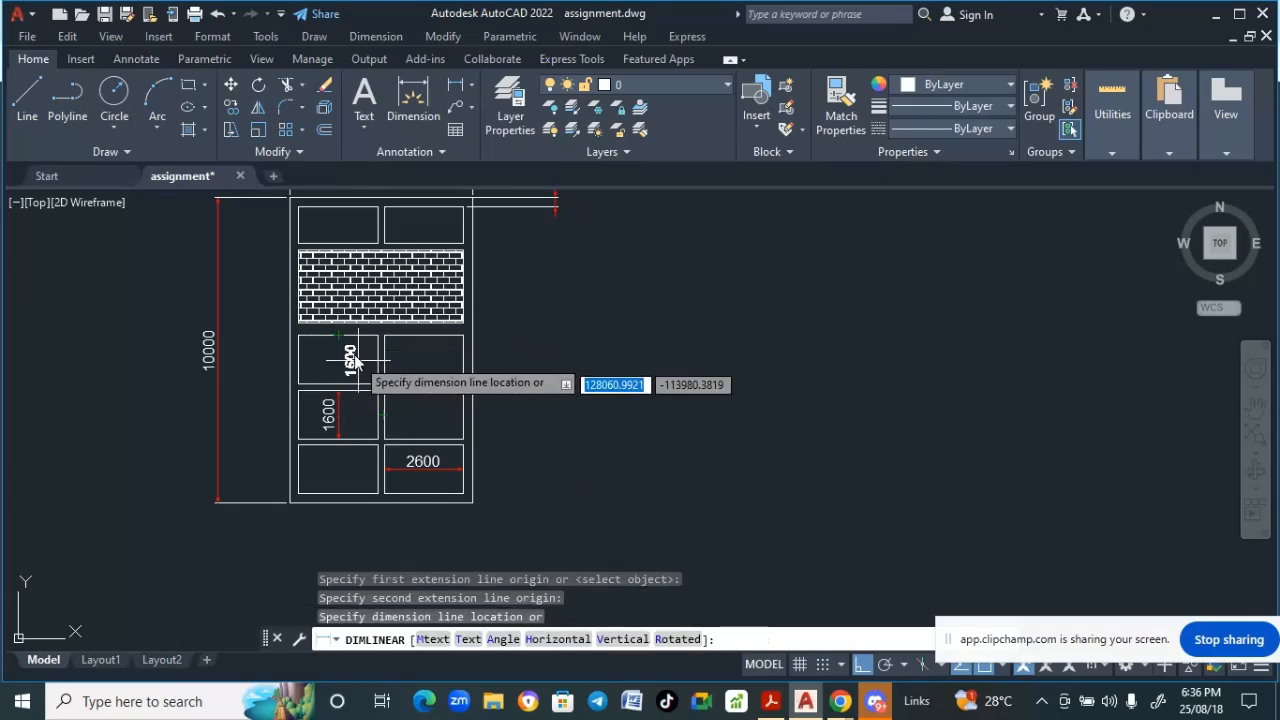
{"action": "left_click", "coordinate": [339, 355]}
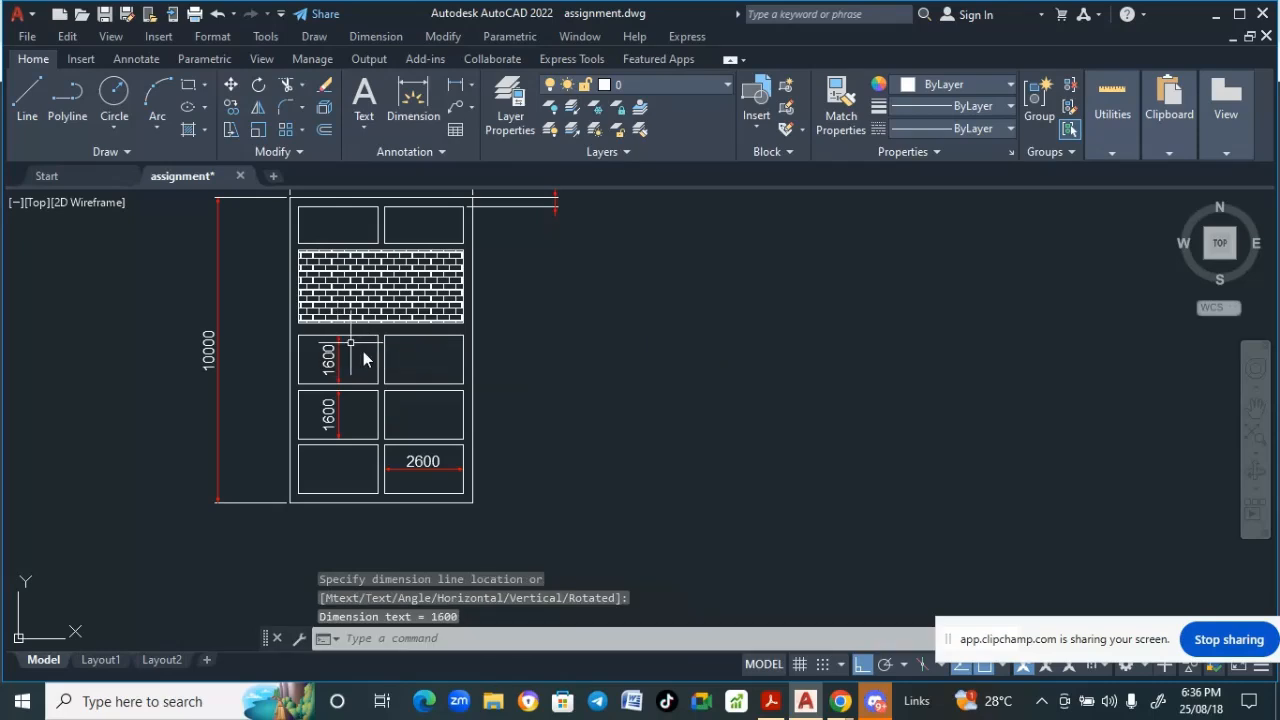
- Add a linear dimension for the horizontal gap between the two bottom windows
{"action": "scroll", "coordinate": [449, 440], "scroll_direction": "down", "scroll_amount": 4}
{"action": "scroll", "coordinate": [443, 443], "scroll_direction": "up", "scroll_amount": 6}
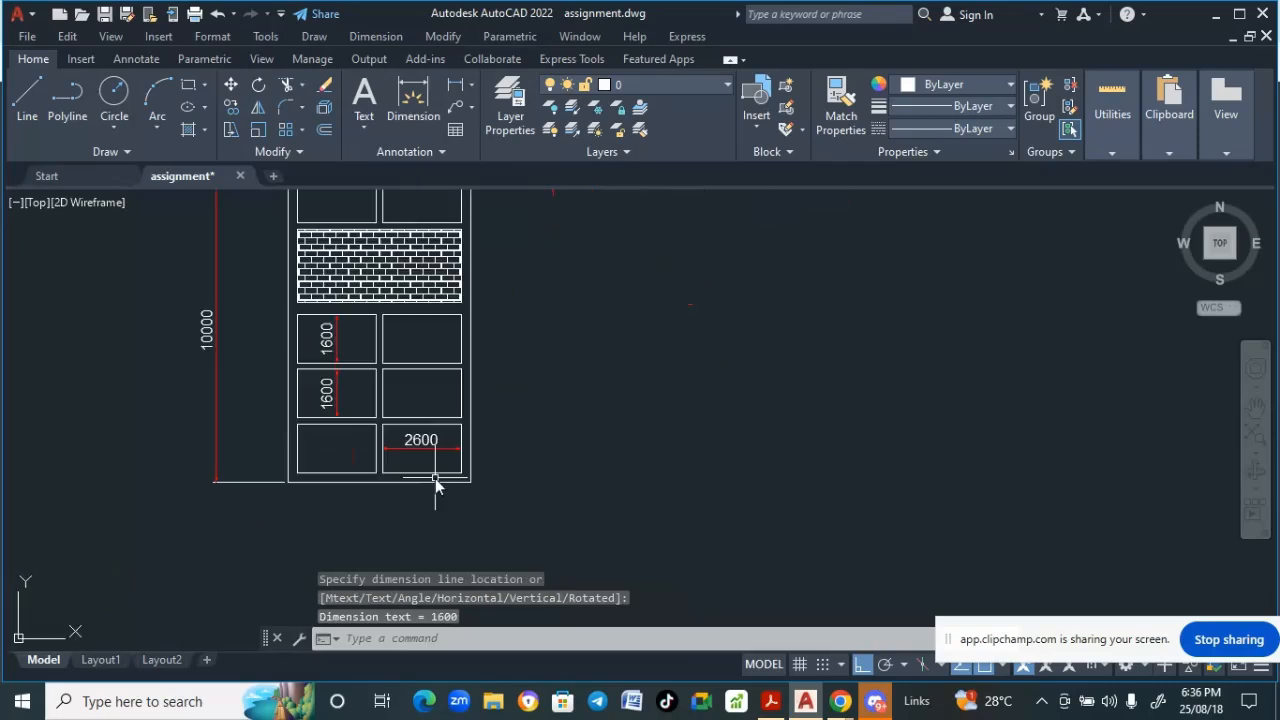
{"action": "scroll", "coordinate": [435, 478], "scroll_direction": "up", "scroll_amount": 2}
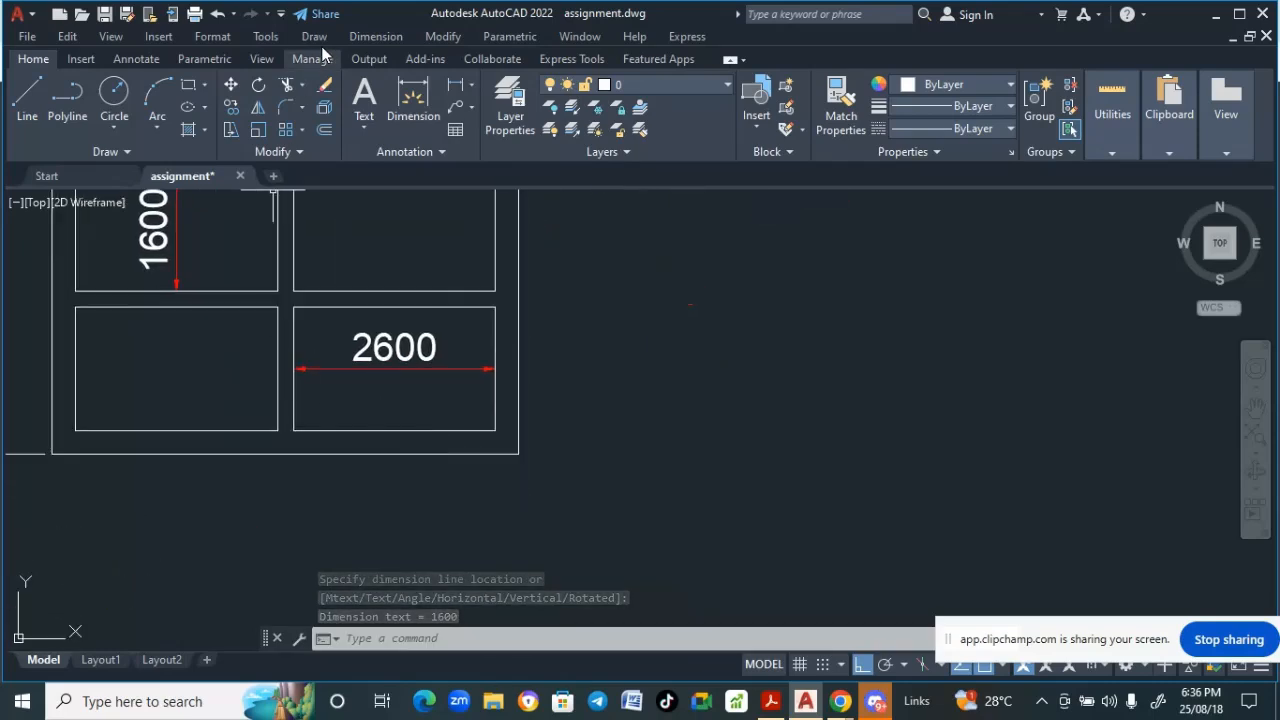
{"action": "left_click", "coordinate": [377, 36]}
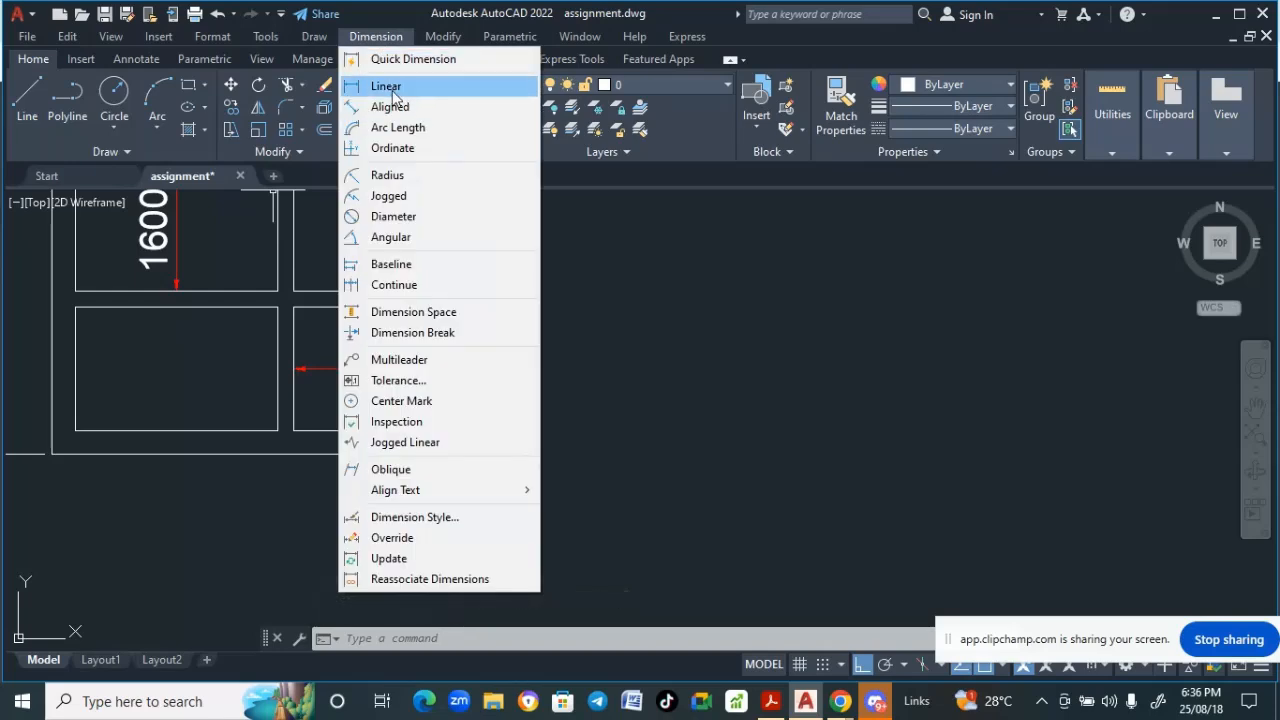
{"action": "left_click", "coordinate": [390, 90]}
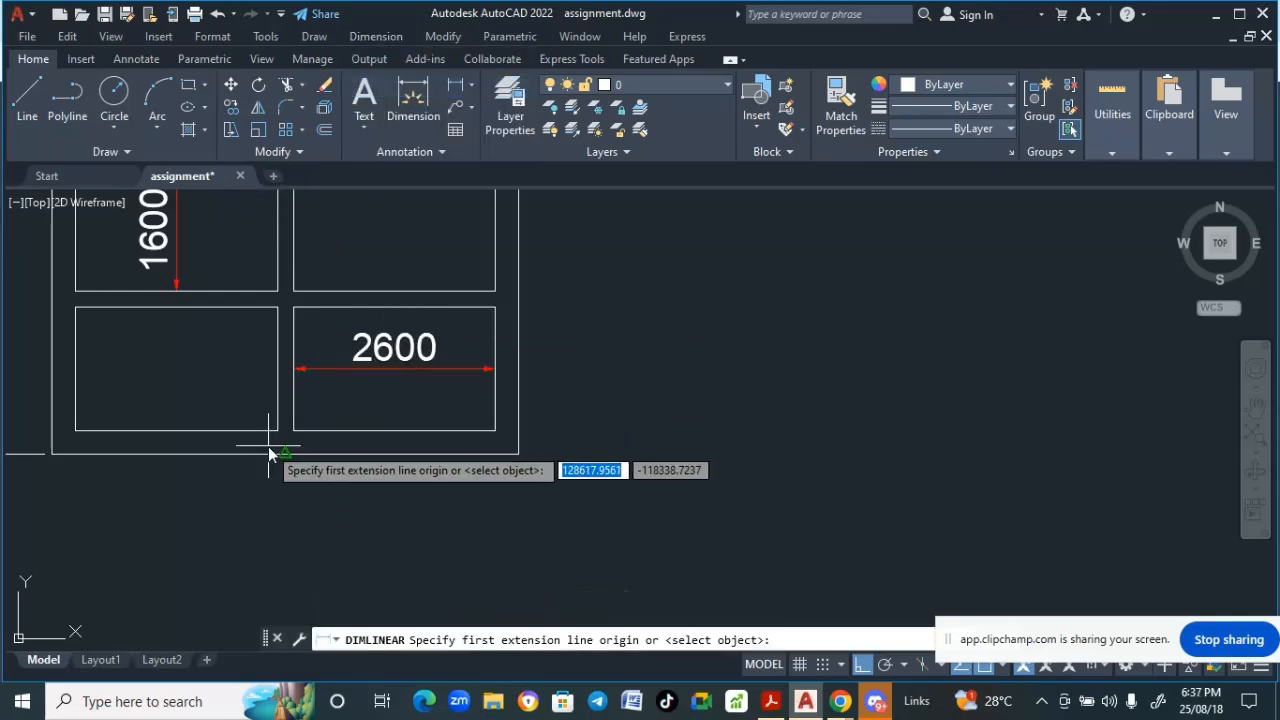
{"action": "left_click", "coordinate": [279, 432]}
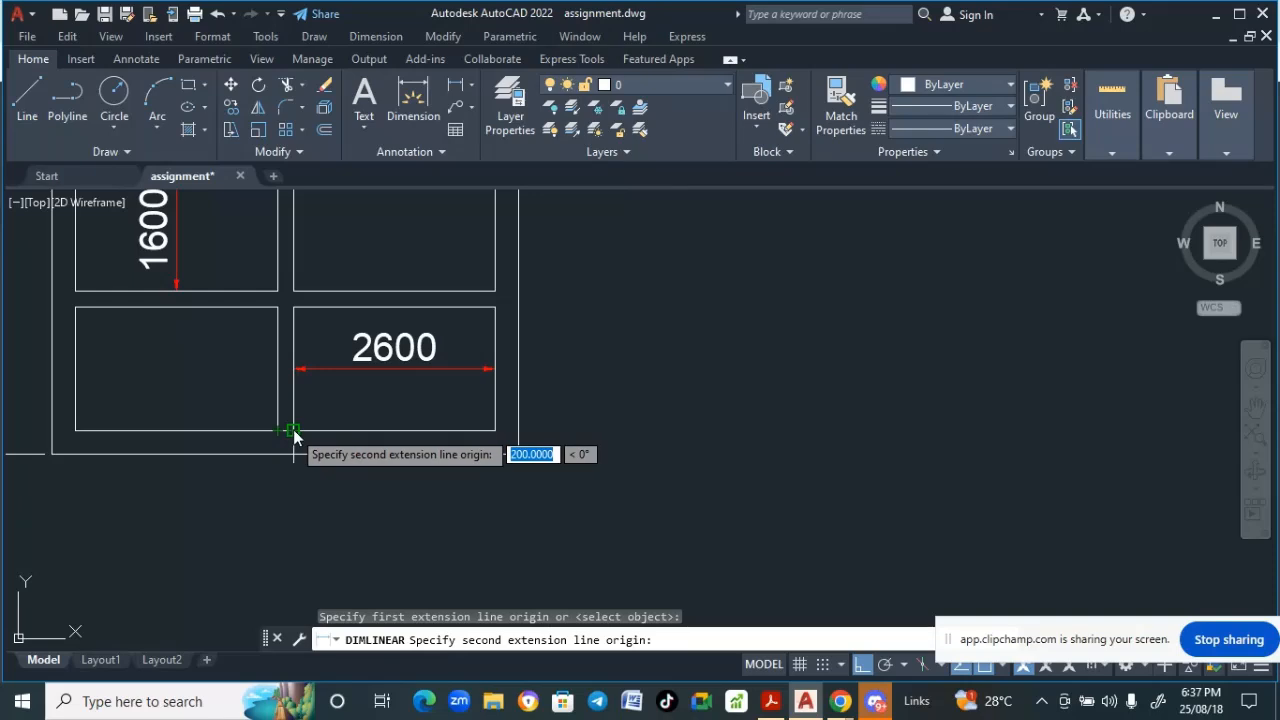
{"action": "left_click", "coordinate": [293, 432]}
{"action": "left_click", "coordinate": [274, 529]}
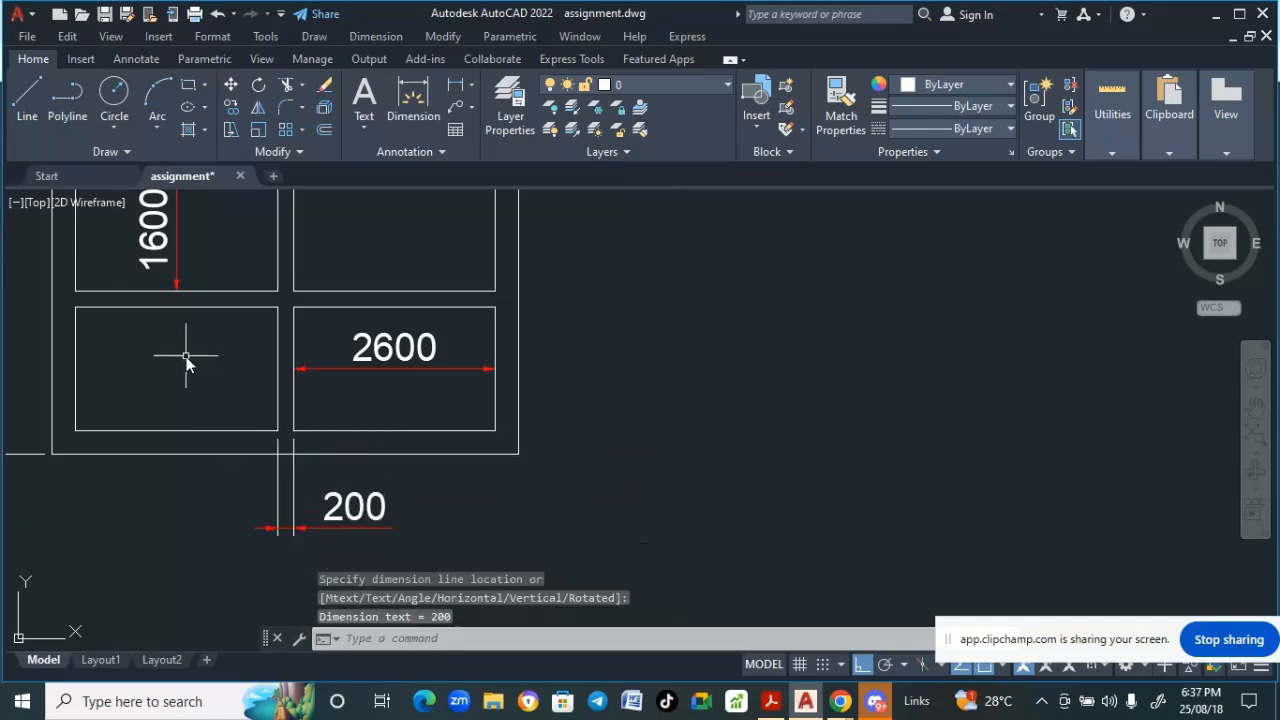
- Add a linear dimension for the vertical gap between the two lower right-column windows
{"action": "scroll", "coordinate": [180, 365], "scroll_direction": "down", "scroll_amount": 2}
{"action": "middle_click_drag", "start_coordinate": [177, 371], "coordinate": [134, 452]}
{"action": "scroll", "coordinate": [145, 370], "scroll_direction": "down", "scroll_amount": 2}
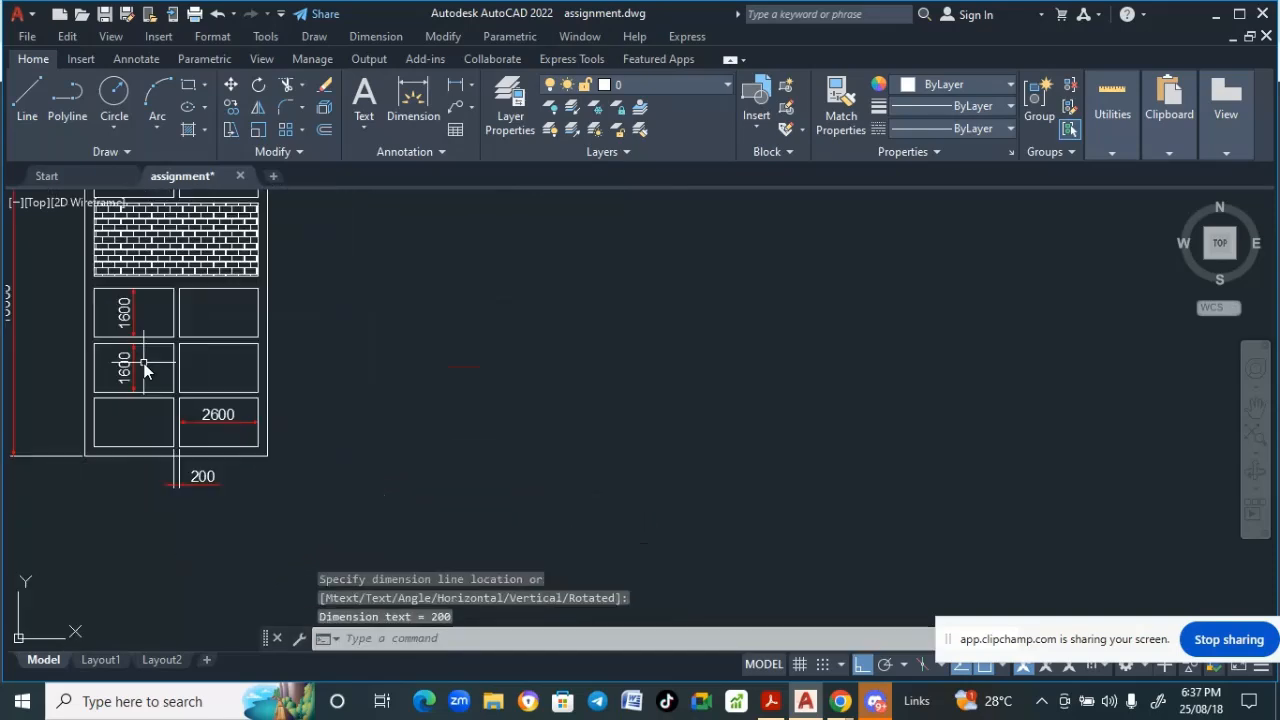
{"action": "left_click", "coordinate": [360, 37]}
{"action": "left_click", "coordinate": [382, 87]}
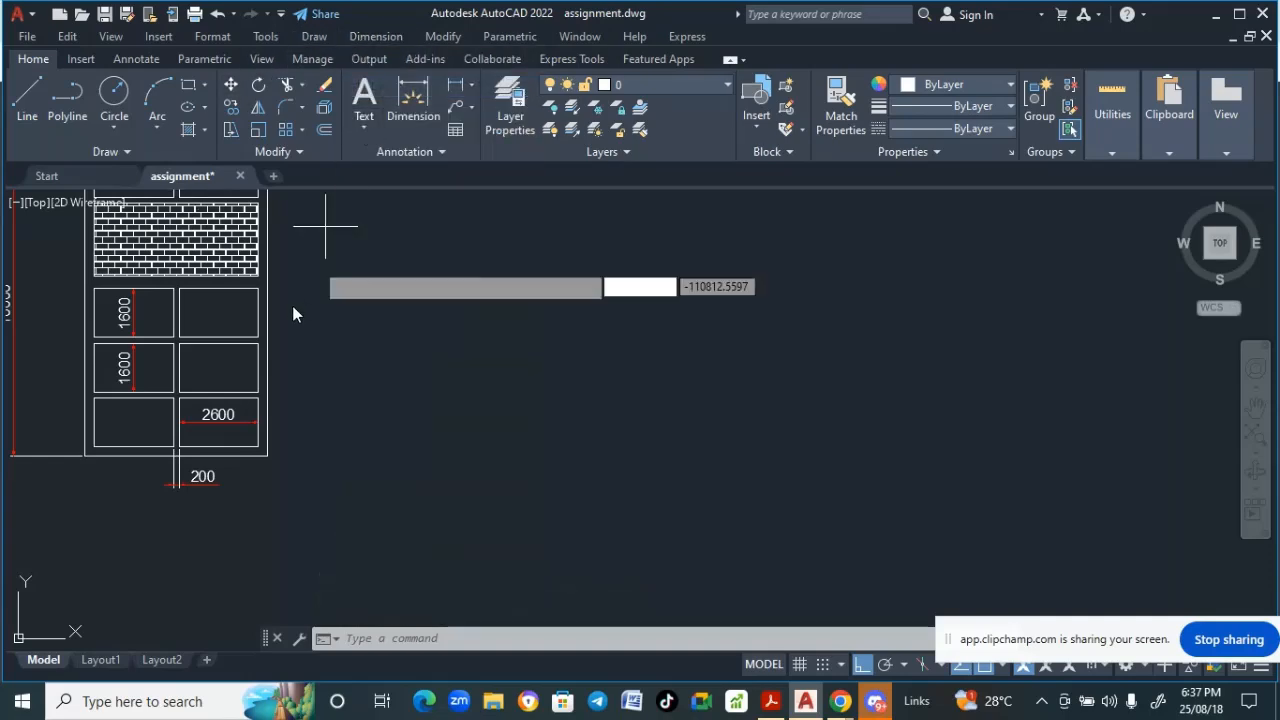
{"action": "scroll", "coordinate": [255, 345], "scroll_direction": "up", "scroll_amount": 2}
{"action": "scroll", "coordinate": [251, 337], "scroll_direction": "up", "scroll_amount": 3}
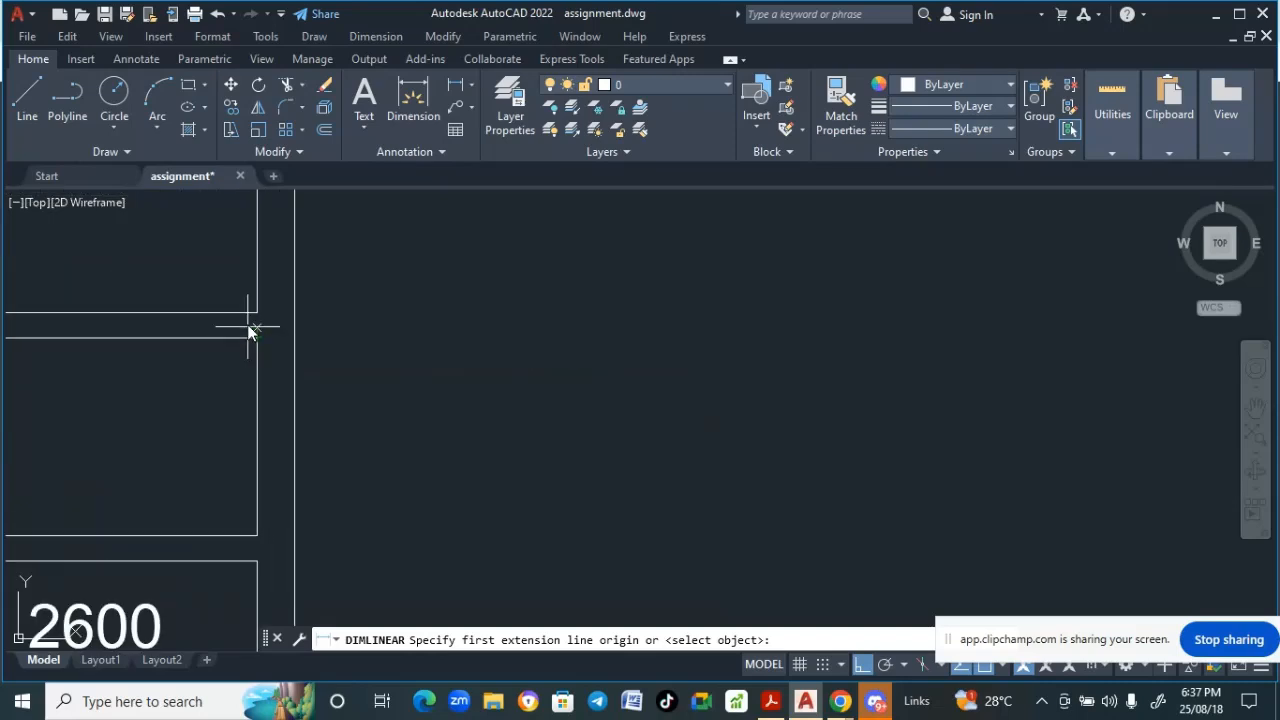
{"action": "left_click", "coordinate": [258, 318]}
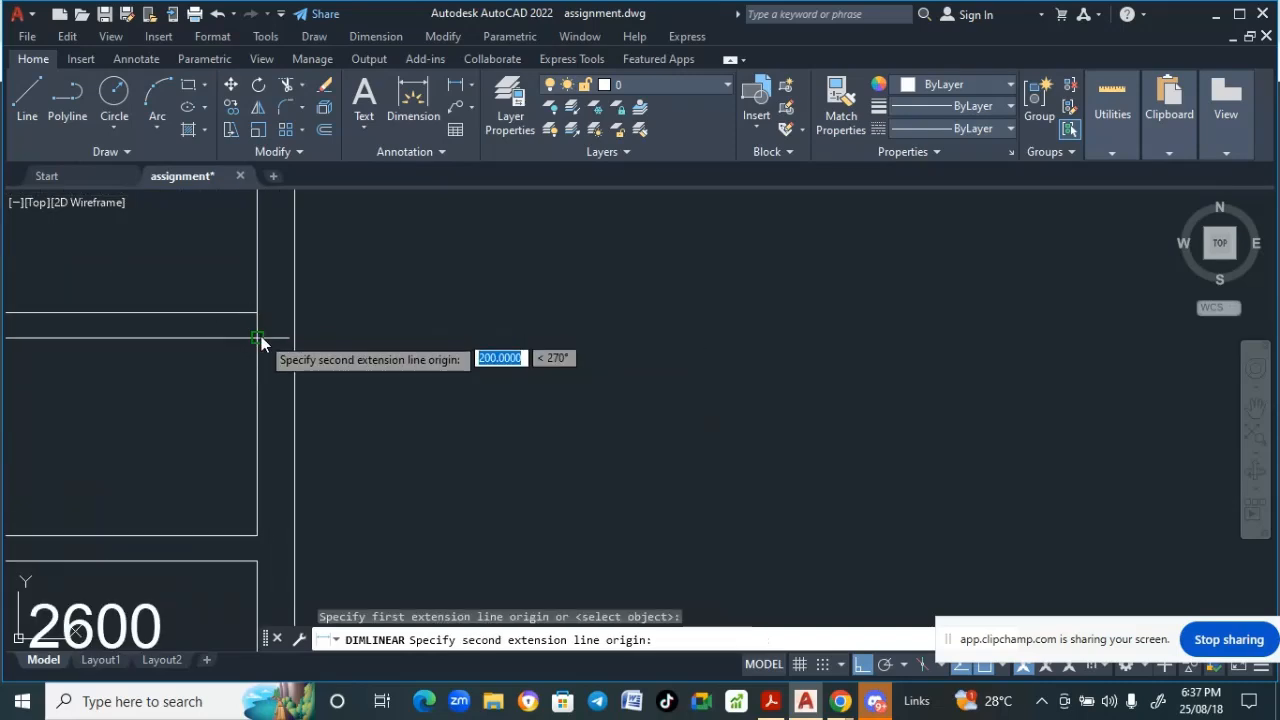
{"action": "left_click", "coordinate": [261, 338]}
{"action": "left_click", "coordinate": [390, 348]}
- Add a linear dimension for the gap between the brick panel's bottom and the top of the window below it
{"action": "scroll", "coordinate": [386, 340], "scroll_direction": "down", "scroll_amount": 4}
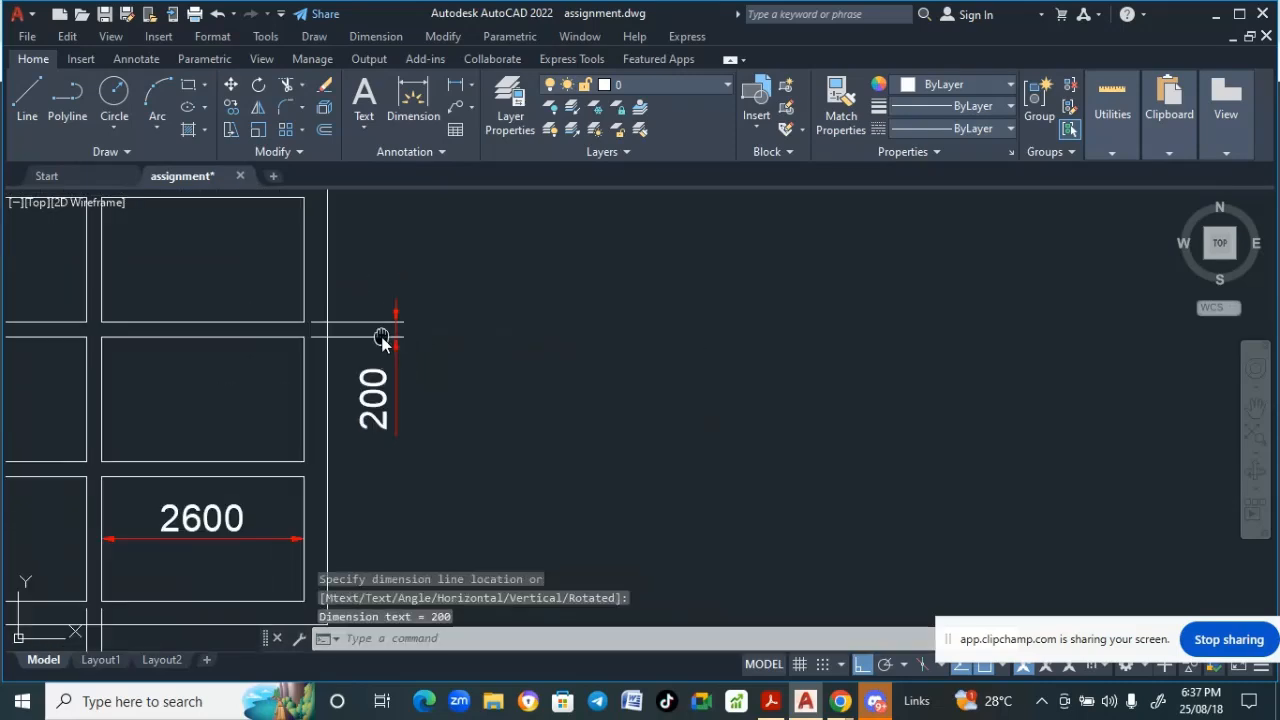
{"action": "left_click", "coordinate": [376, 36]}
{"action": "left_click", "coordinate": [390, 84]}
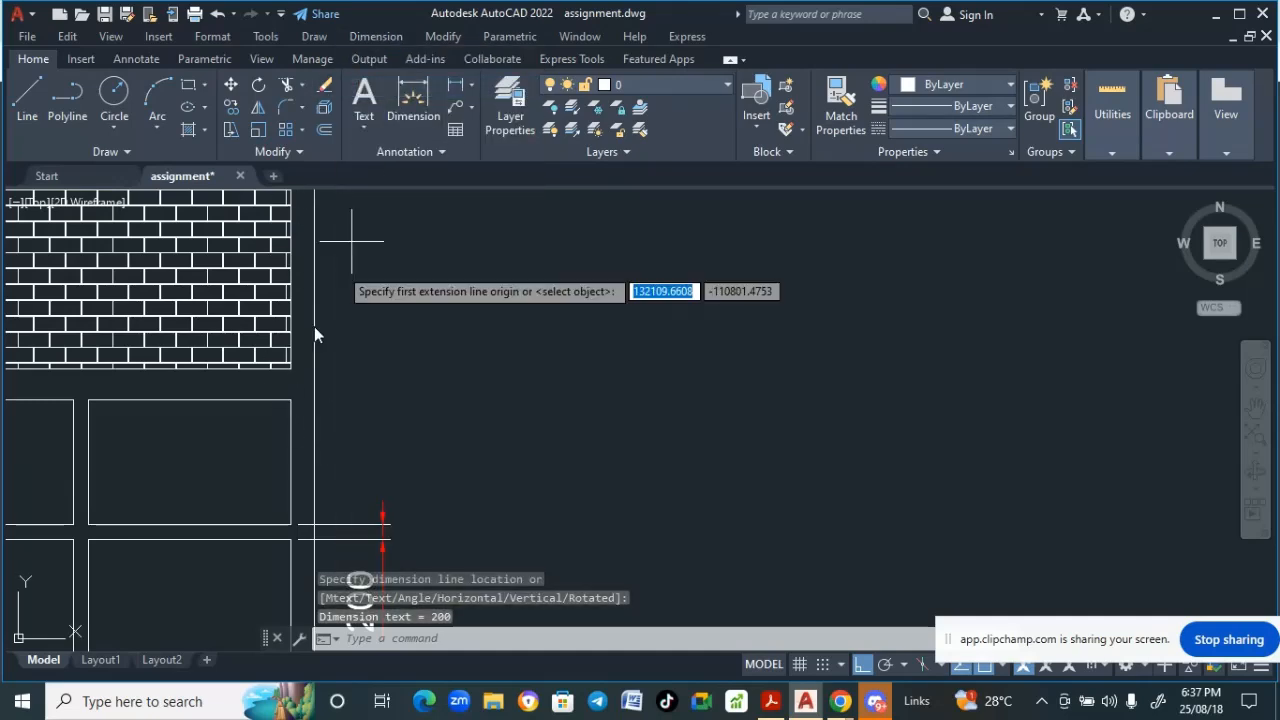
{"action": "scroll", "coordinate": [306, 368], "scroll_direction": "up", "scroll_amount": 2}
{"action": "scroll", "coordinate": [298, 380], "scroll_direction": "up", "scroll_amount": 2}
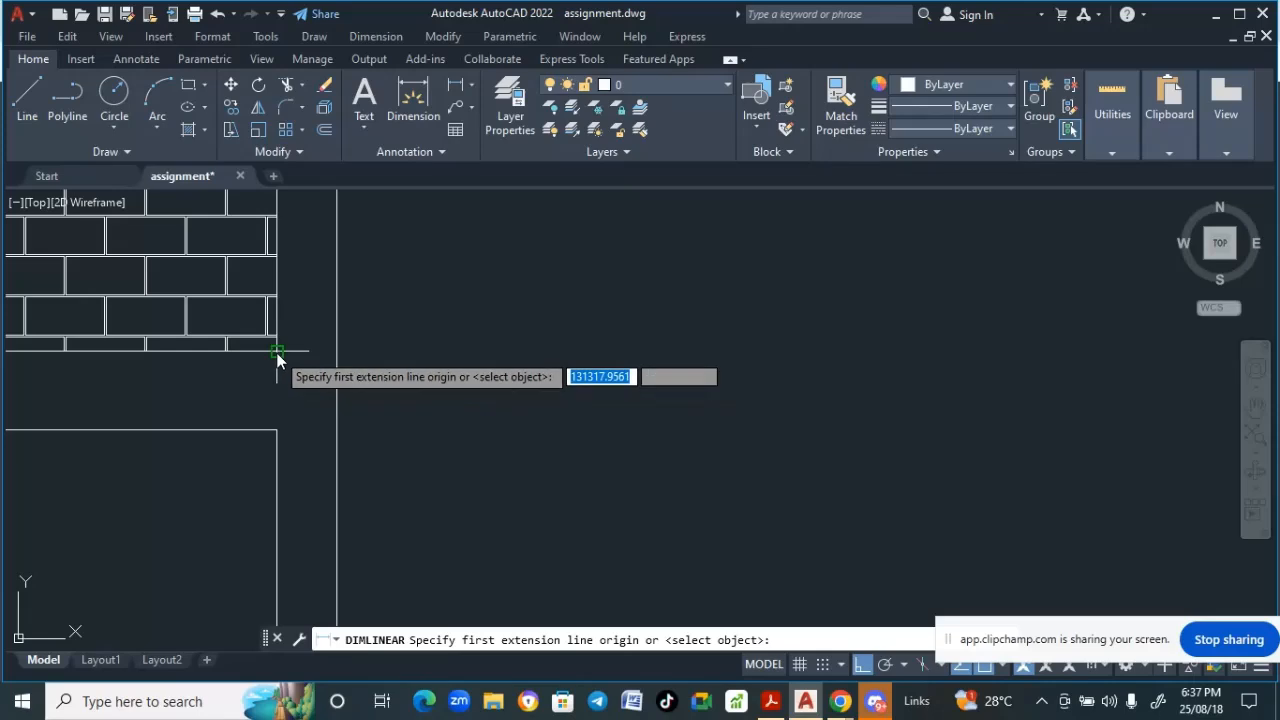
{"action": "left_click", "coordinate": [277, 353]}
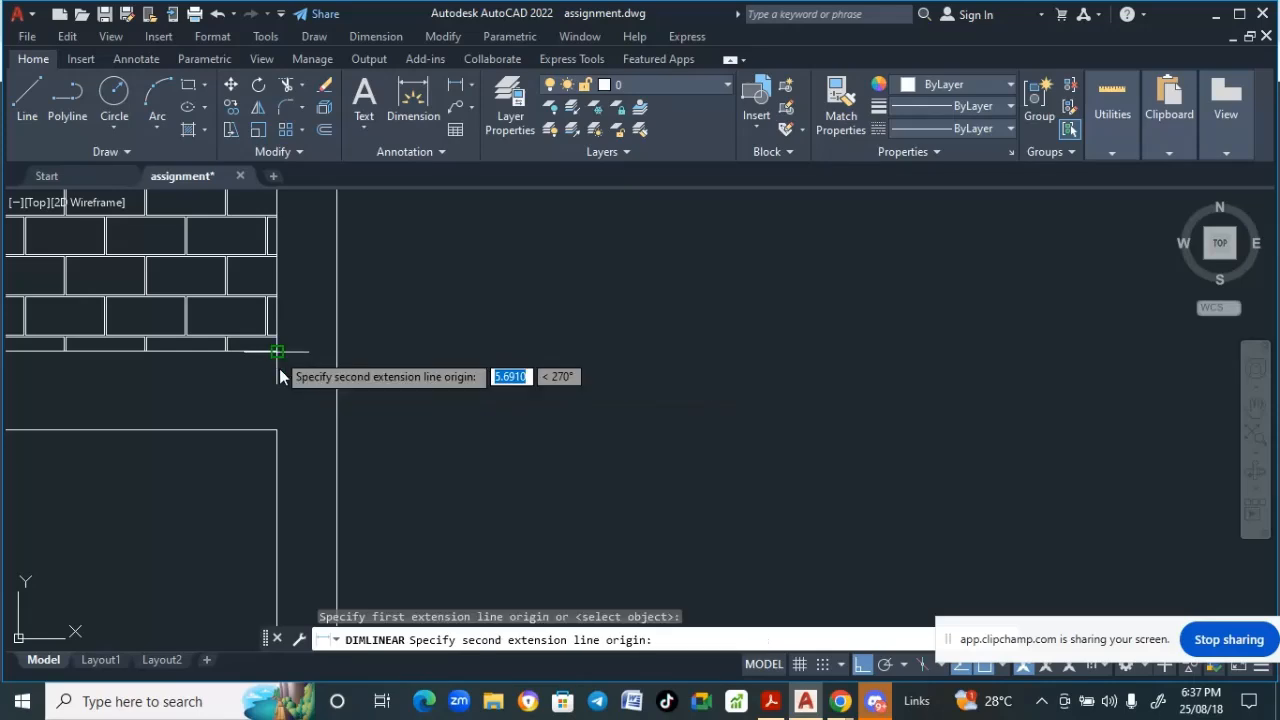
{"action": "left_click", "coordinate": [277, 430]}
{"action": "scroll", "coordinate": [466, 423], "scroll_direction": "down", "scroll_amount": 3}
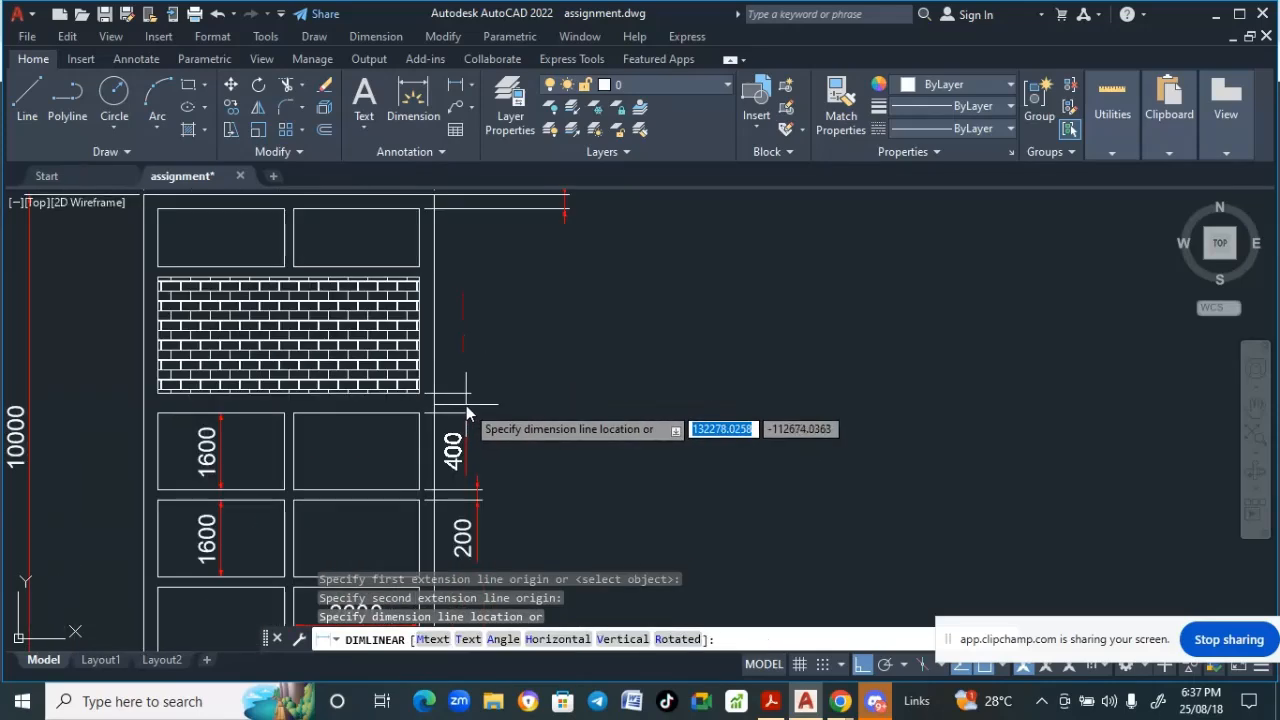
{"action": "left_click", "coordinate": [466, 410]}
- Add a linear dimension for the height of the top right window
{"action": "scroll", "coordinate": [466, 409], "scroll_direction": "down", "scroll_amount": 5}
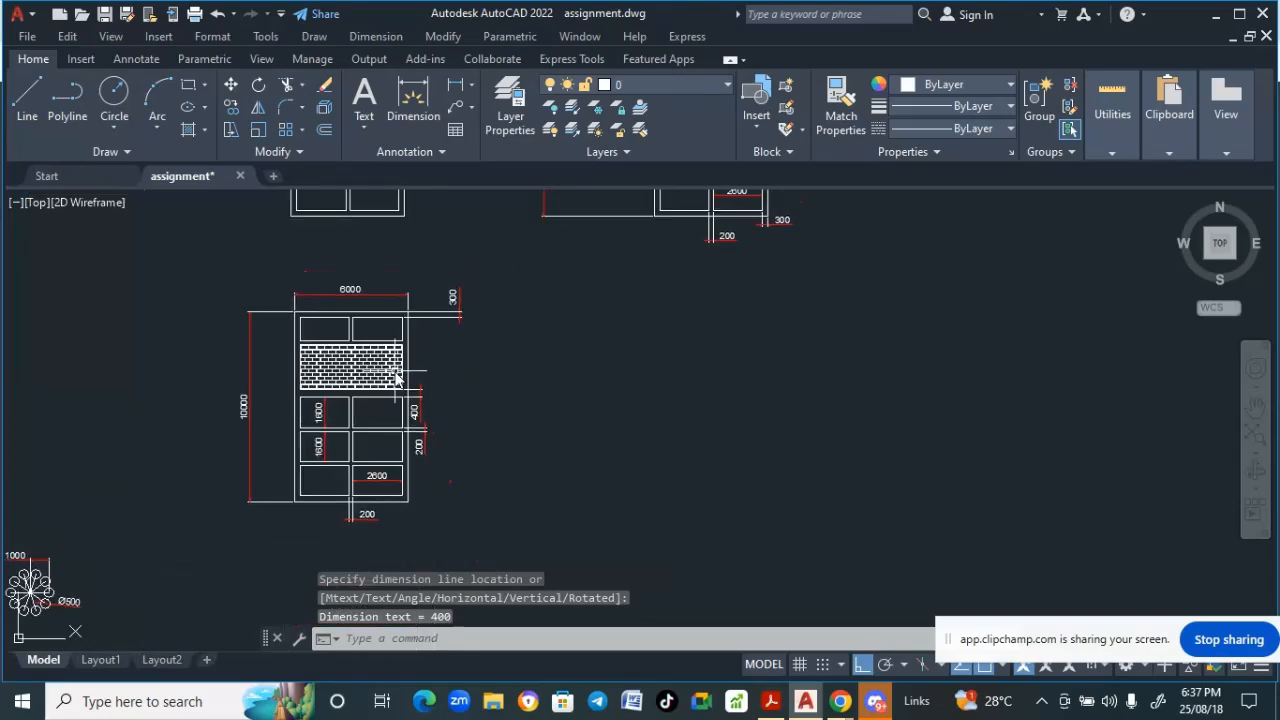
{"action": "scroll", "coordinate": [363, 337], "scroll_direction": "up", "scroll_amount": 4}
{"action": "scroll", "coordinate": [363, 337], "scroll_direction": "down", "scroll_amount": 2}
{"action": "scroll", "coordinate": [407, 330], "scroll_direction": "up", "scroll_amount": 4}
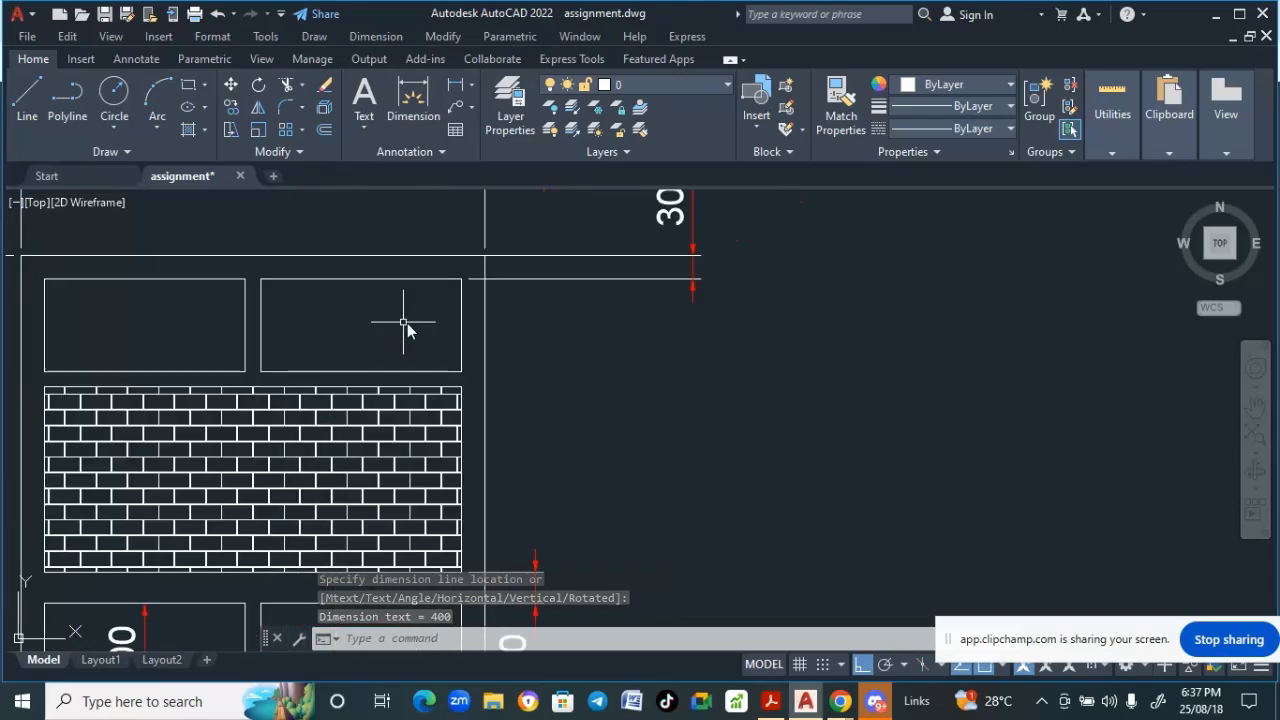
{"action": "scroll", "coordinate": [457, 330], "scroll_direction": "down", "scroll_amount": 2}
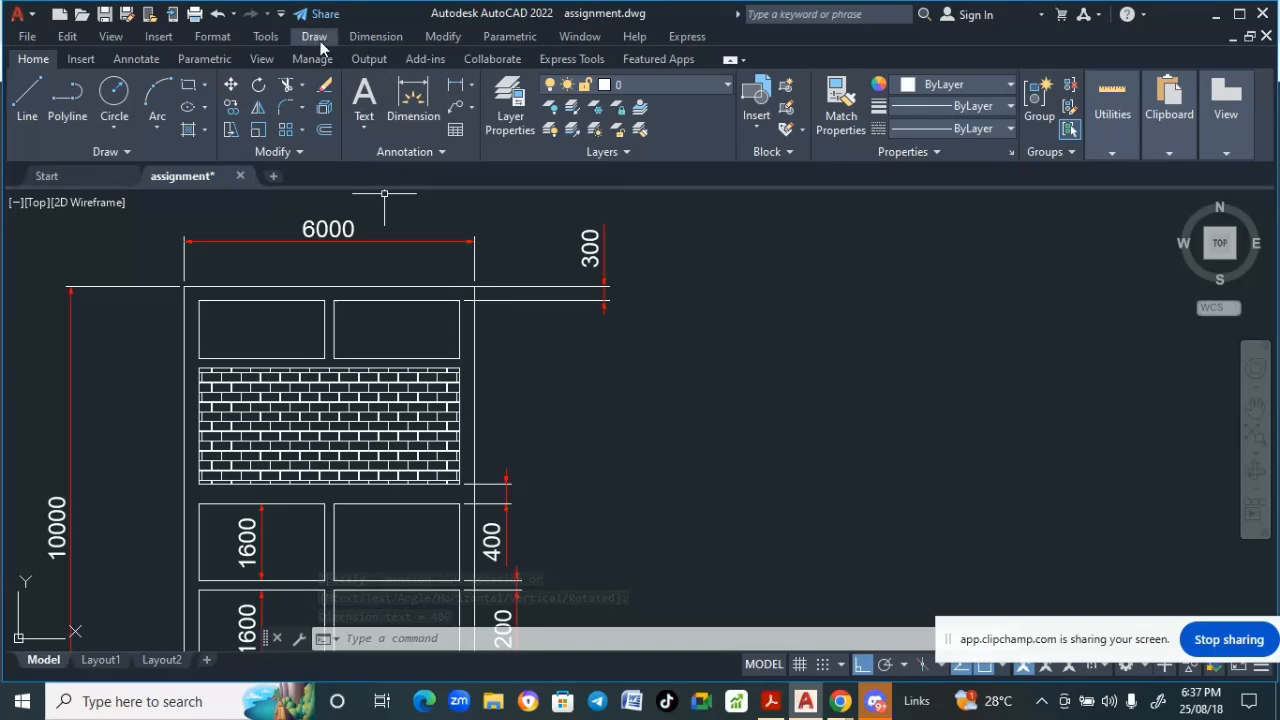
{"action": "left_click", "coordinate": [363, 39]}
{"action": "left_click", "coordinate": [378, 86]}
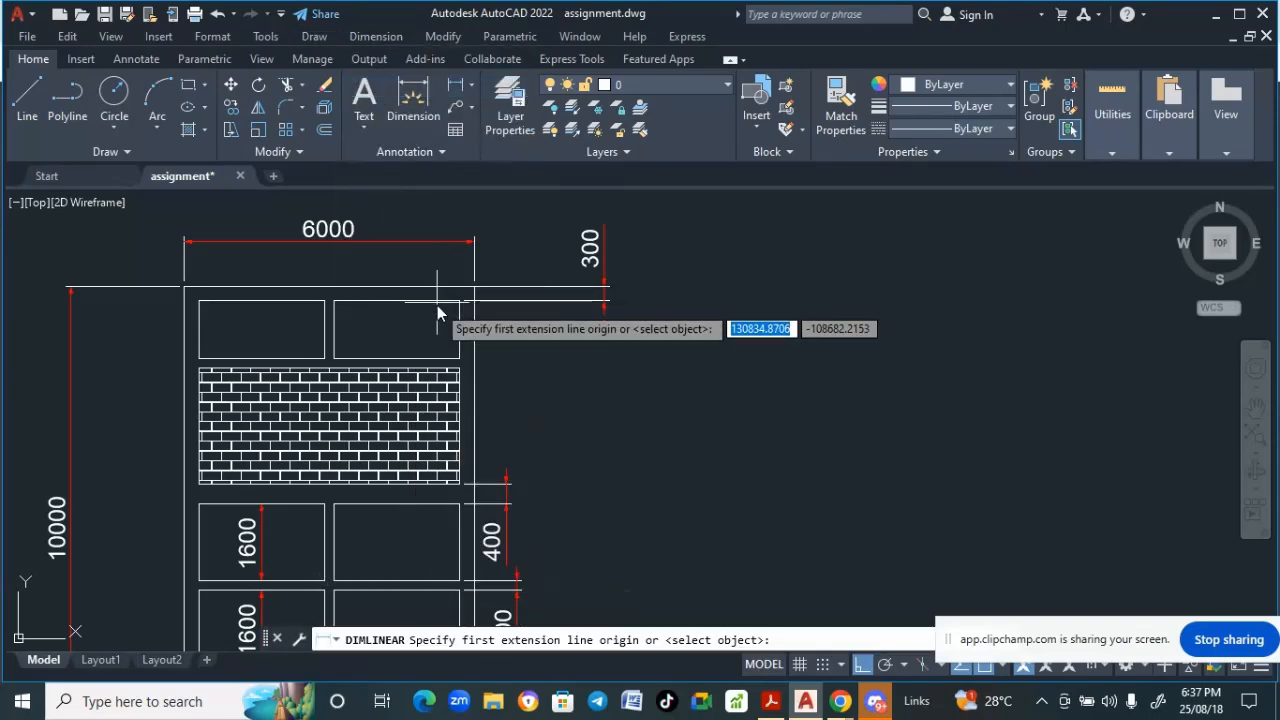
{"action": "scroll", "coordinate": [437, 305], "scroll_direction": "up", "scroll_amount": 4}
{"action": "left_click", "coordinate": [490, 293]}
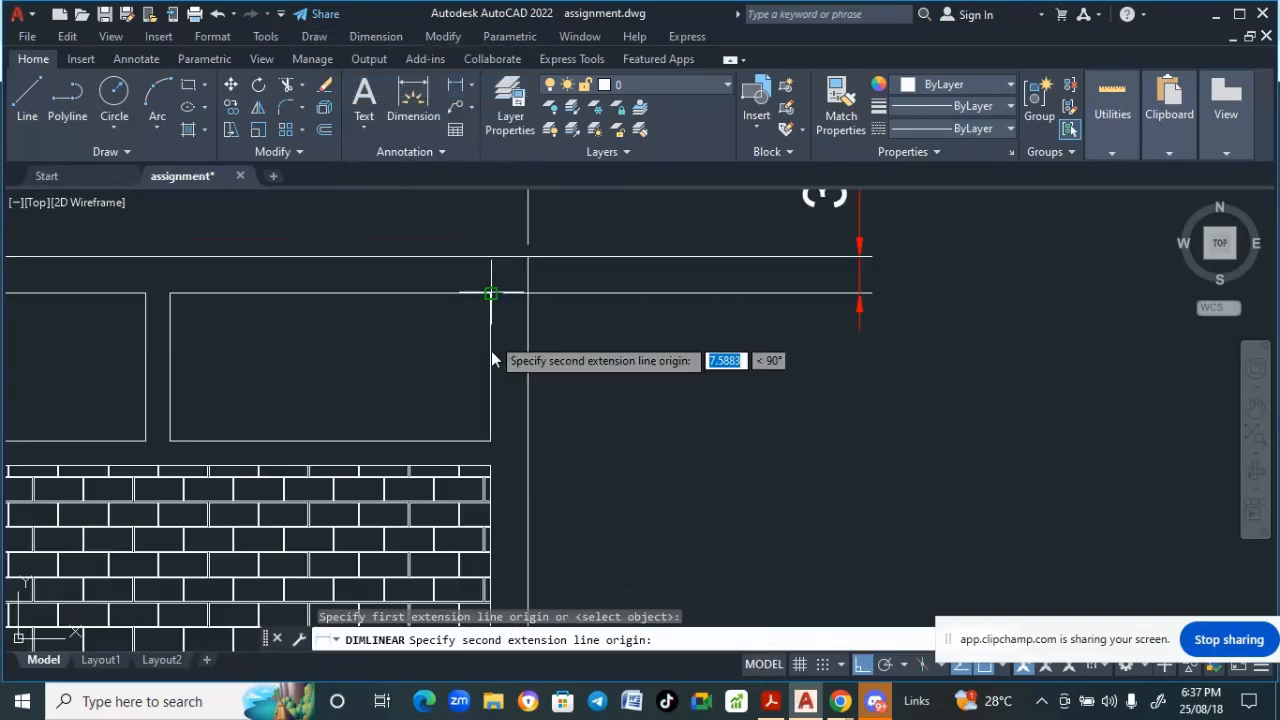
{"action": "left_click", "coordinate": [490, 441]}
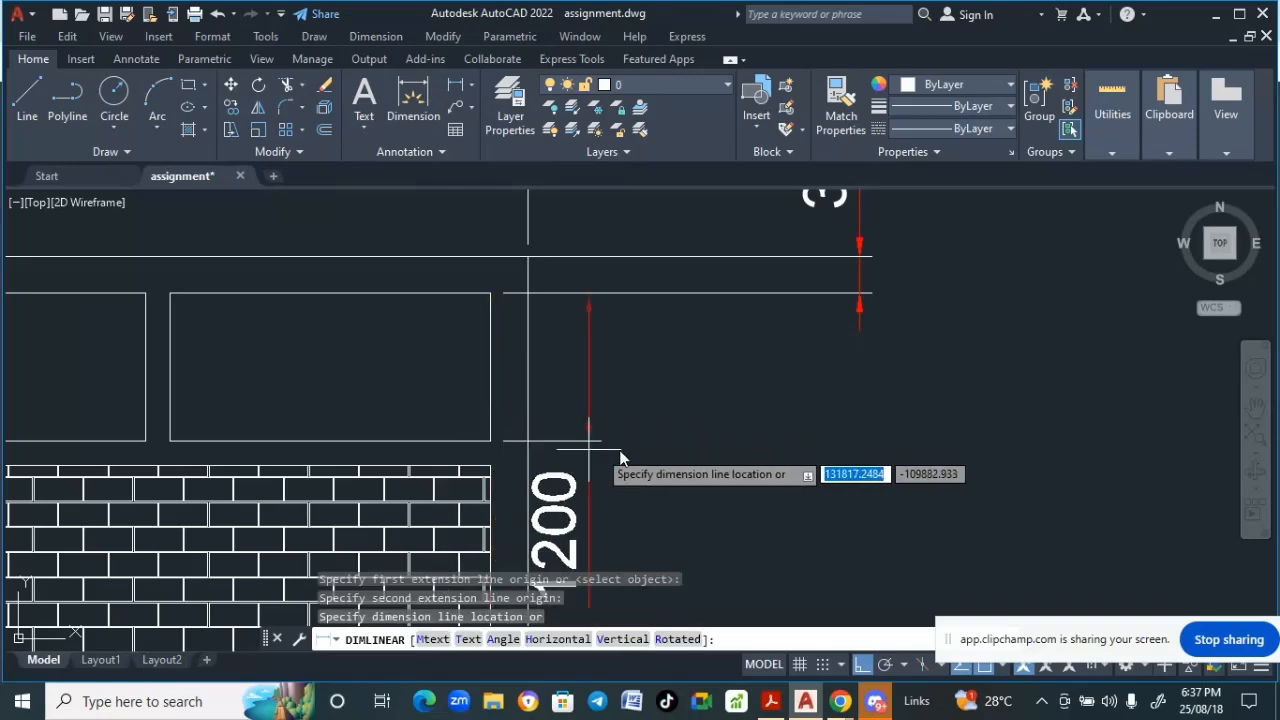
{"action": "scroll", "coordinate": [748, 441], "scroll_direction": "down", "scroll_amount": 2}
{"action": "left_click", "coordinate": [748, 441]}
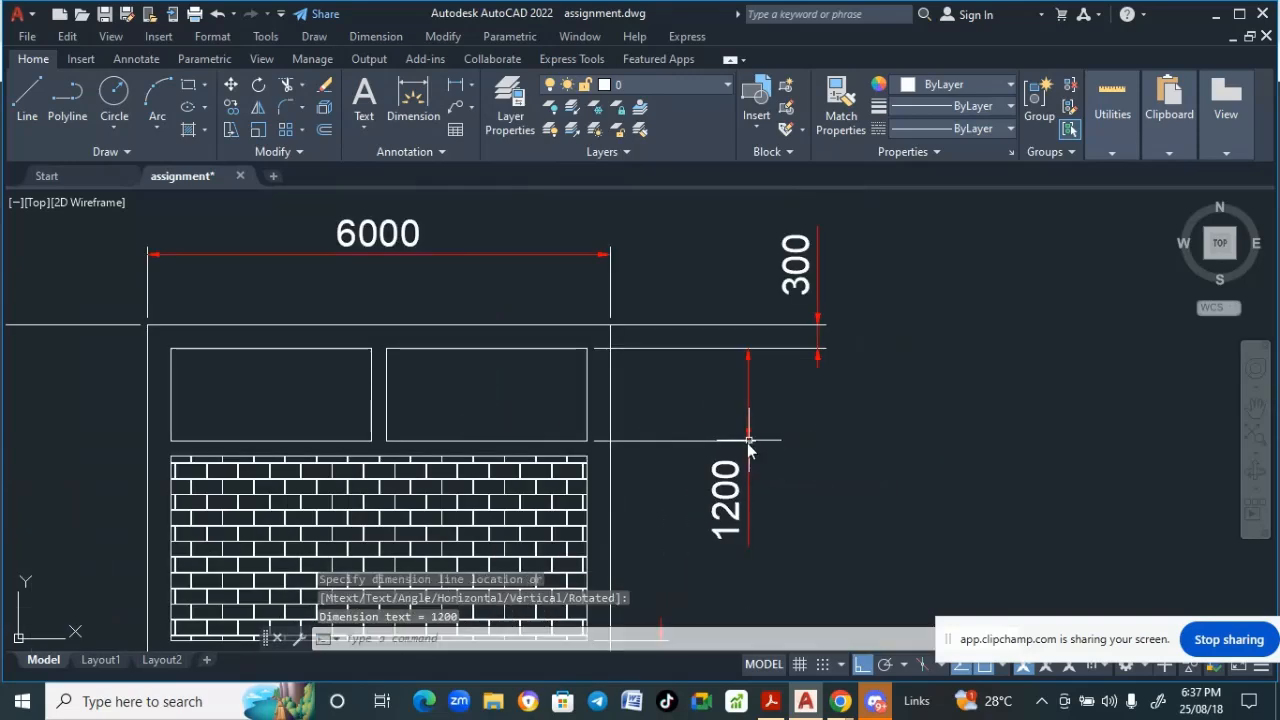
{"action": "scroll", "coordinate": [540, 425], "scroll_direction": "down", "scroll_amount": 4}
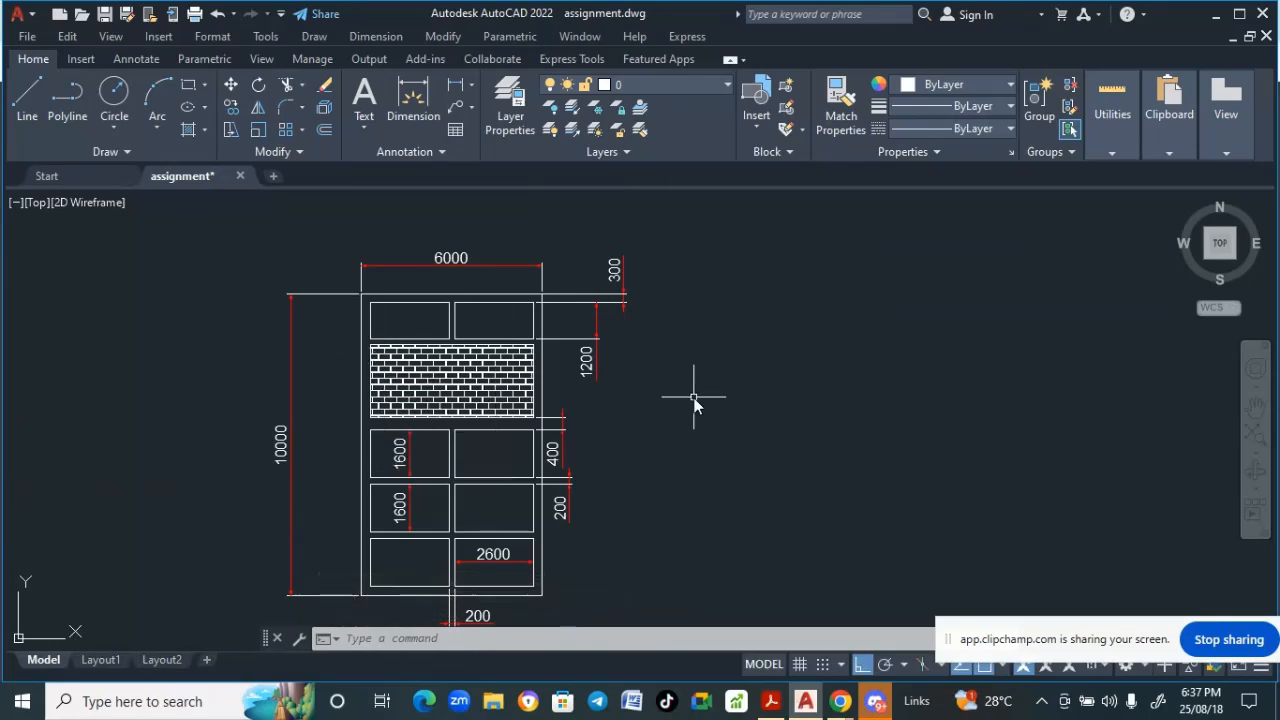
{"action": "scroll", "coordinate": [694, 403], "scroll_direction": "down", "scroll_amount": 1}
{"action": "scroll", "coordinate": [677, 398], "scroll_direction": "down", "scroll_amount": 2}
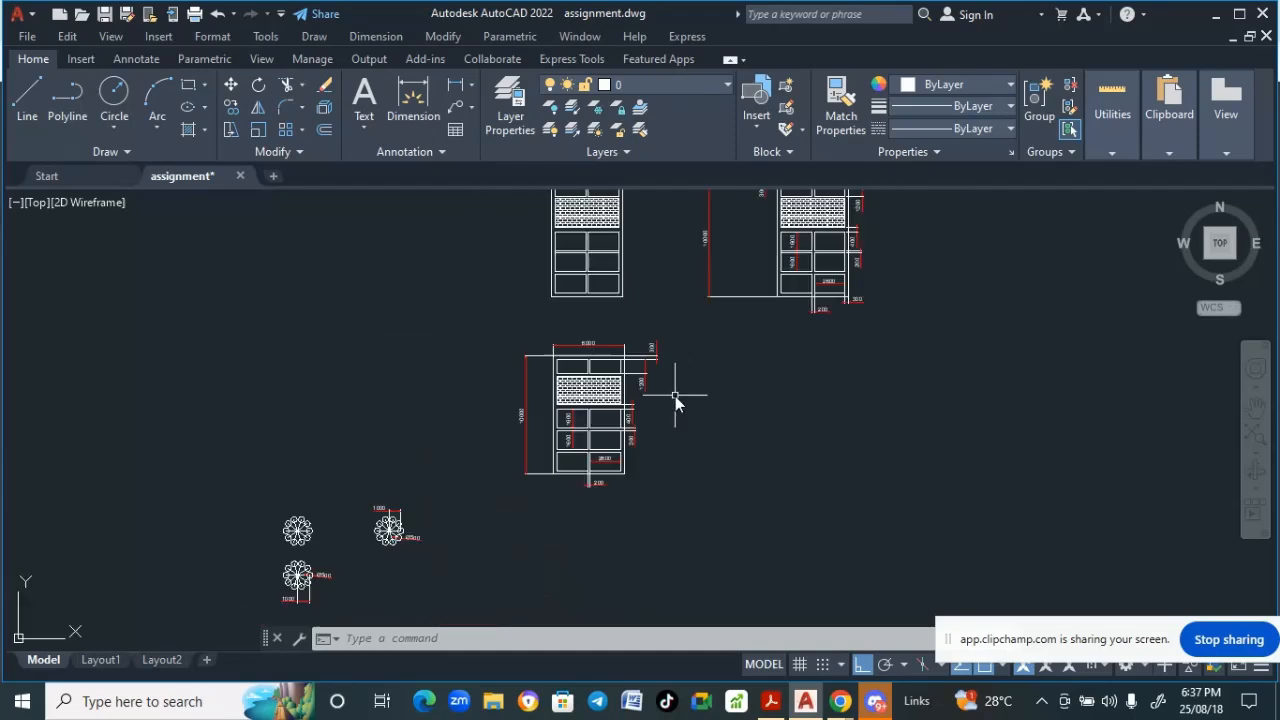
{"action": "middle_click_drag", "start_coordinate": [677, 400], "coordinate": [651, 480]}
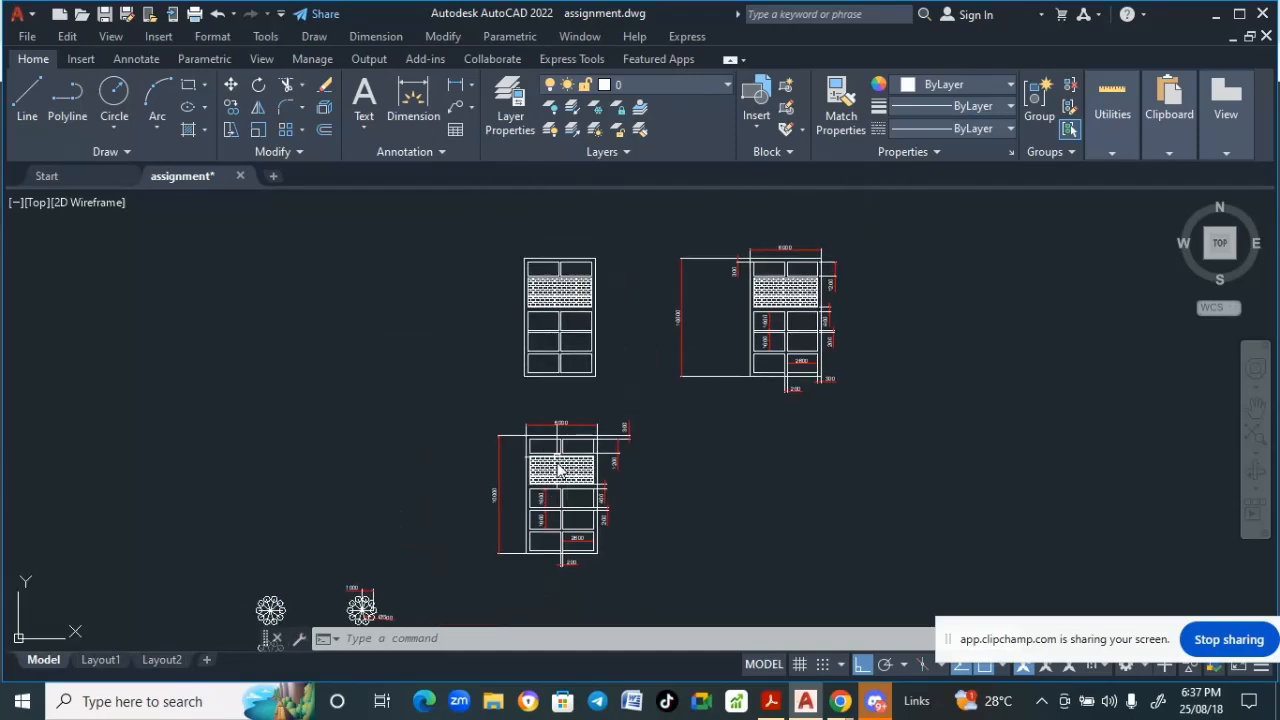